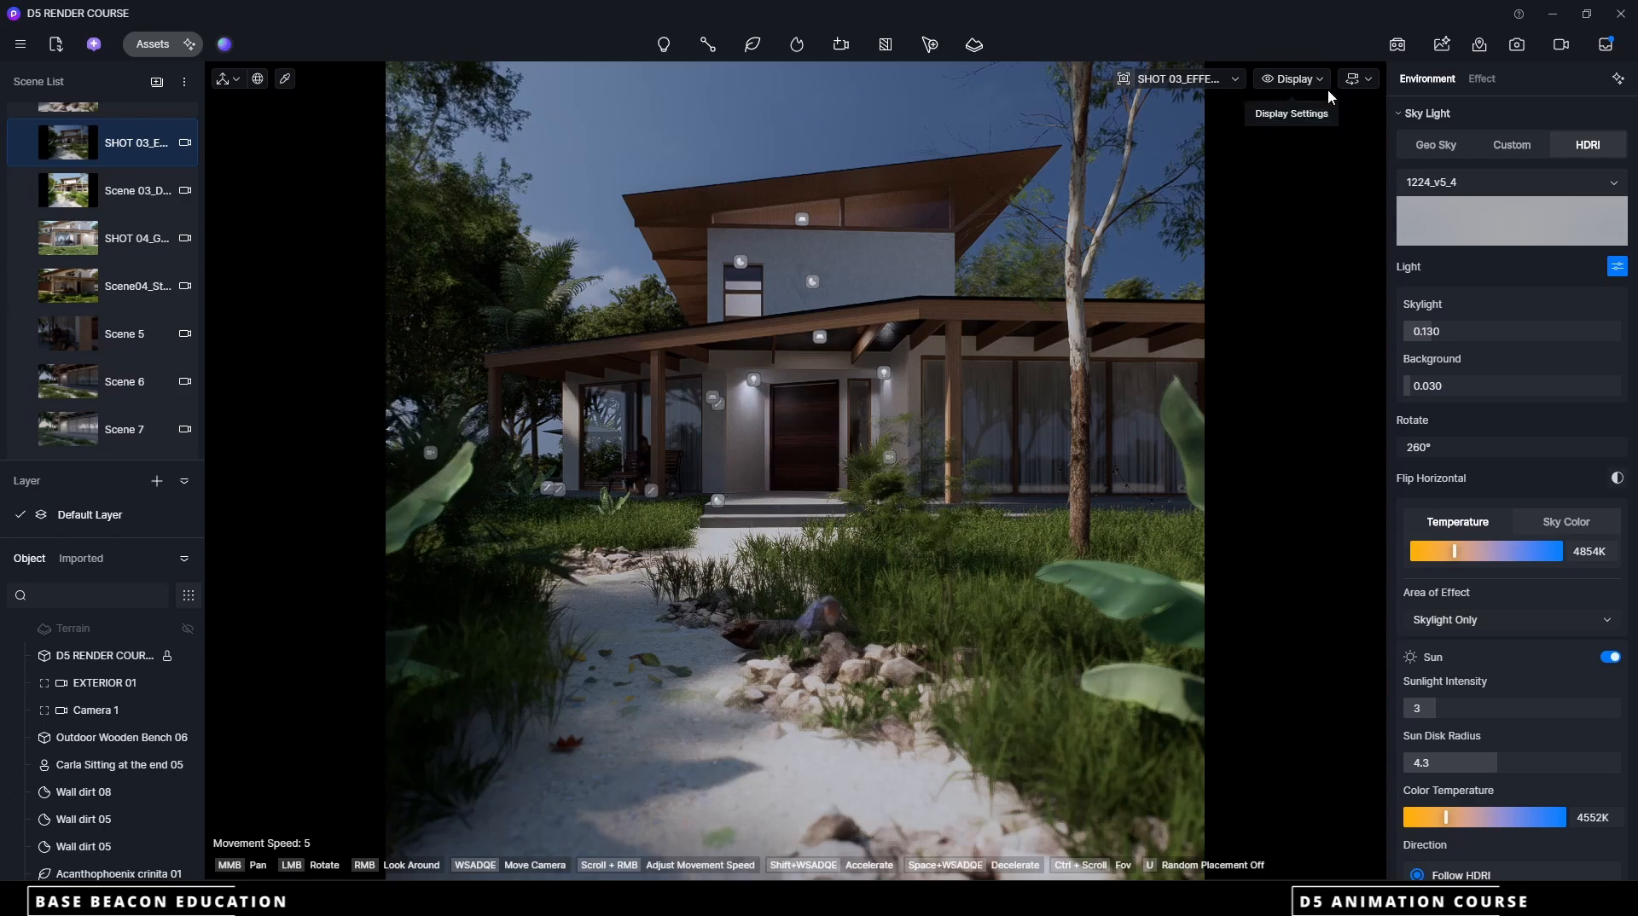
Examine the camera movement and animation templates available in the video editor and leave the editor
click(1564, 46)
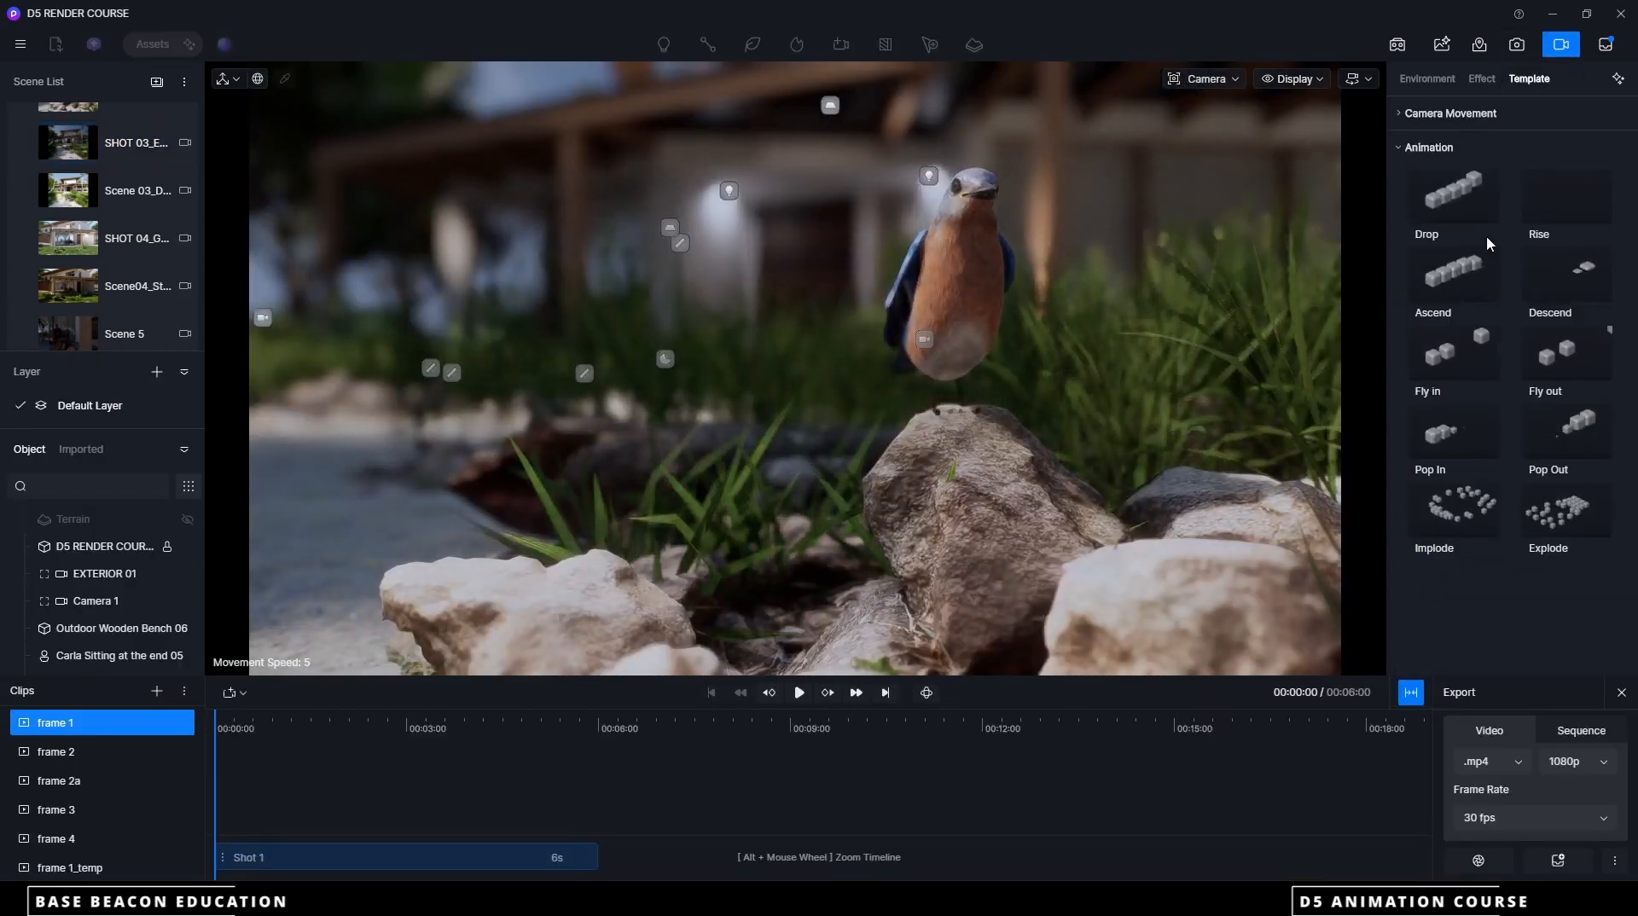
click(1408, 114)
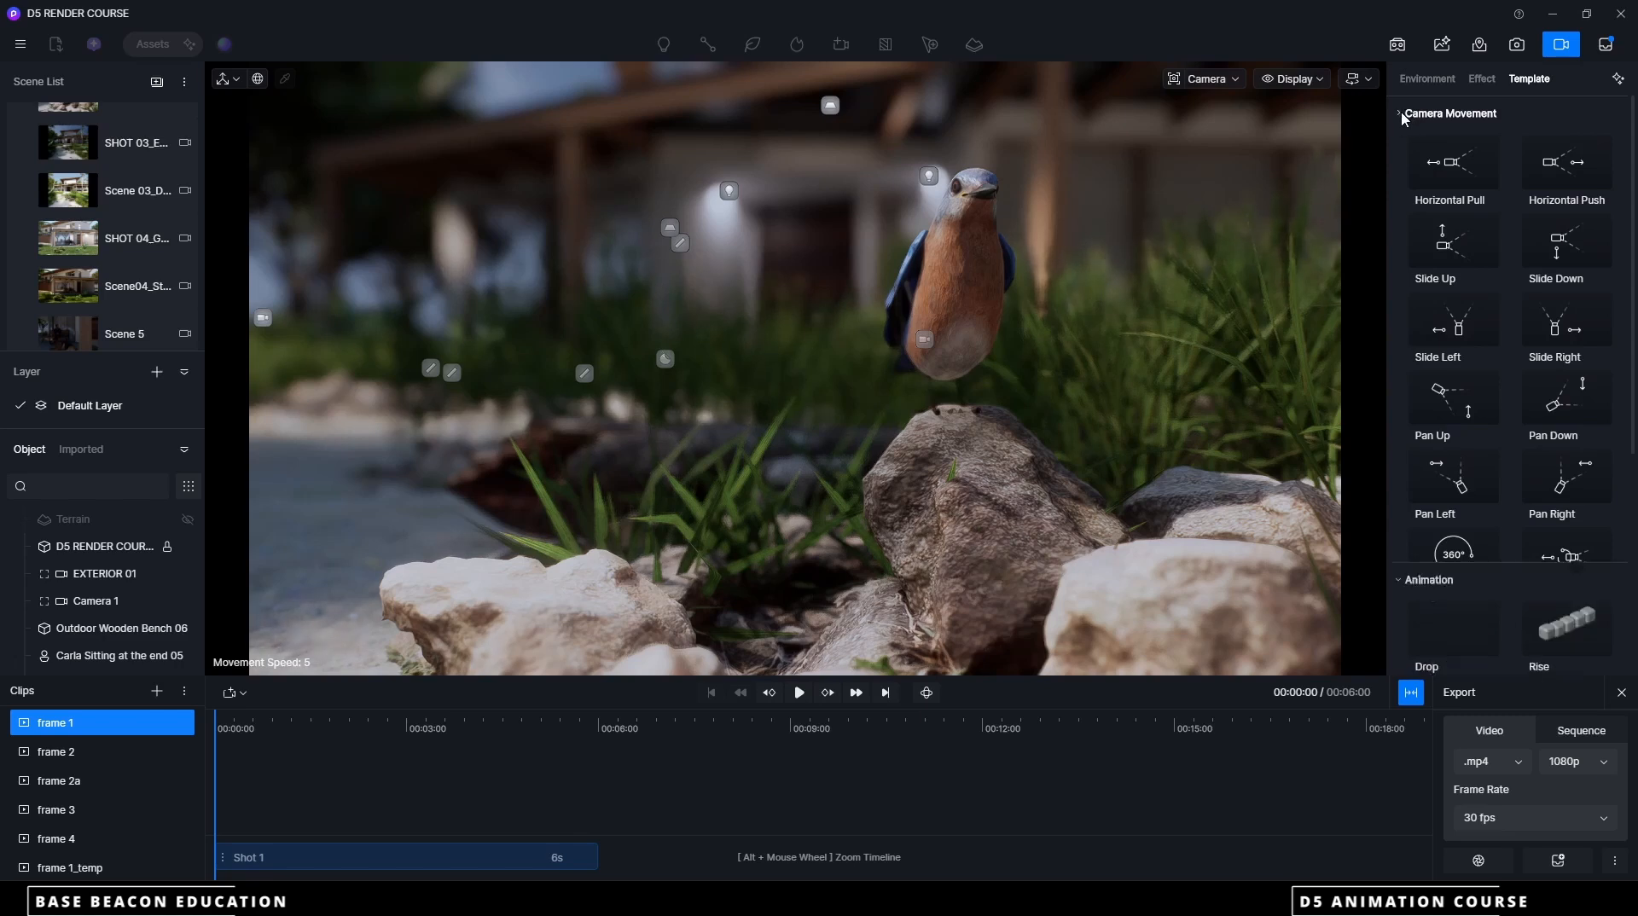
click(1411, 114)
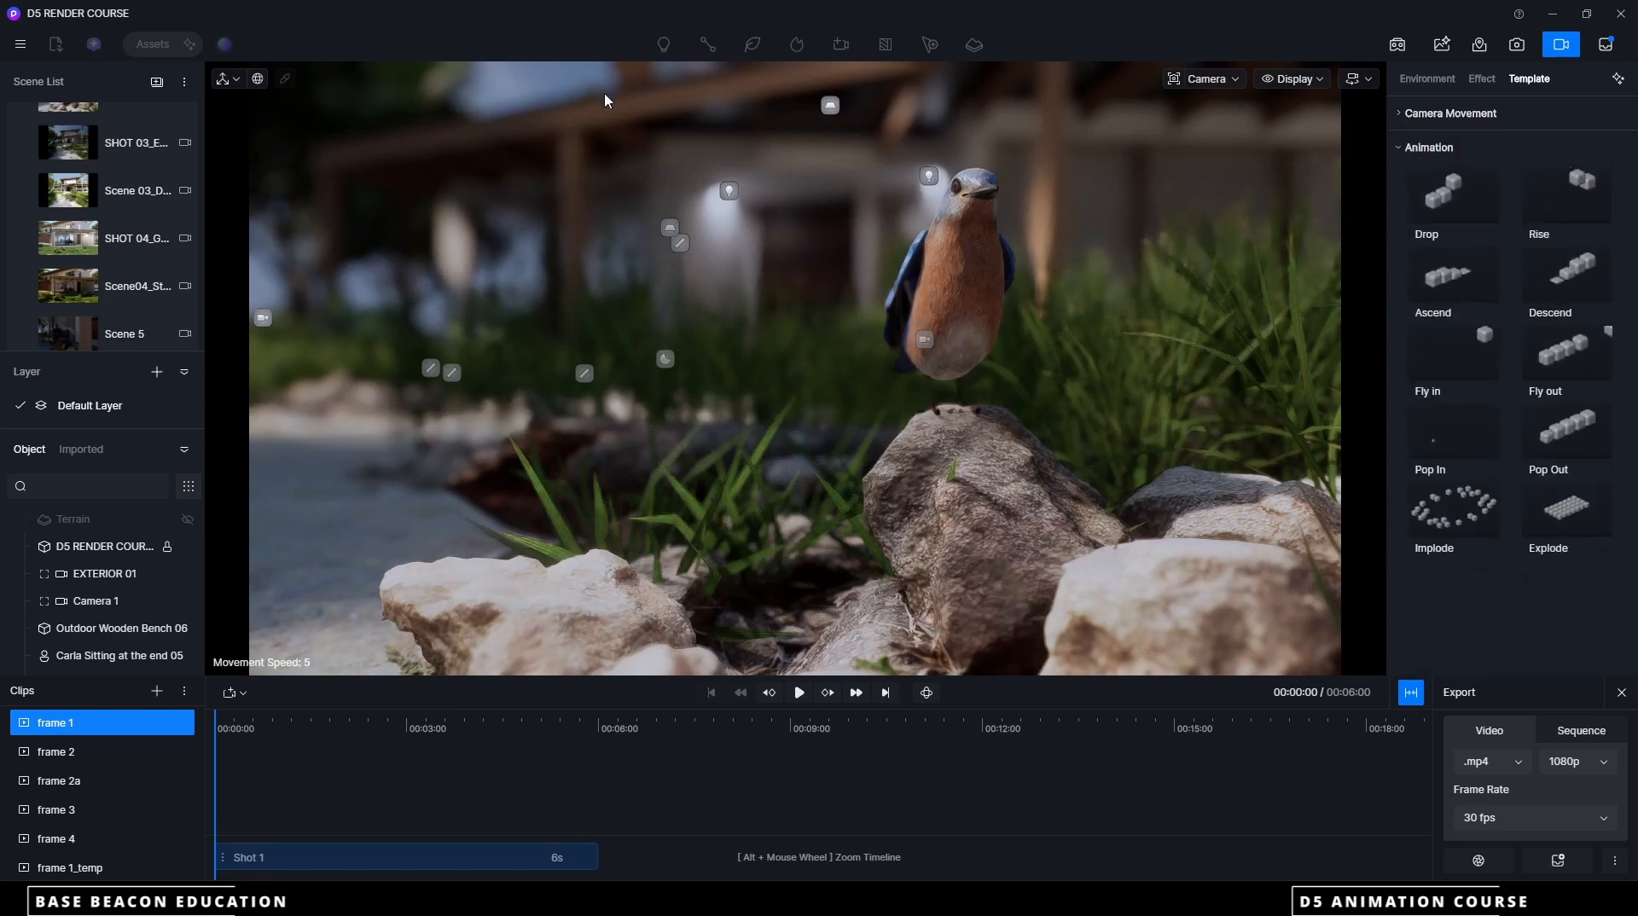
click(1621, 692)
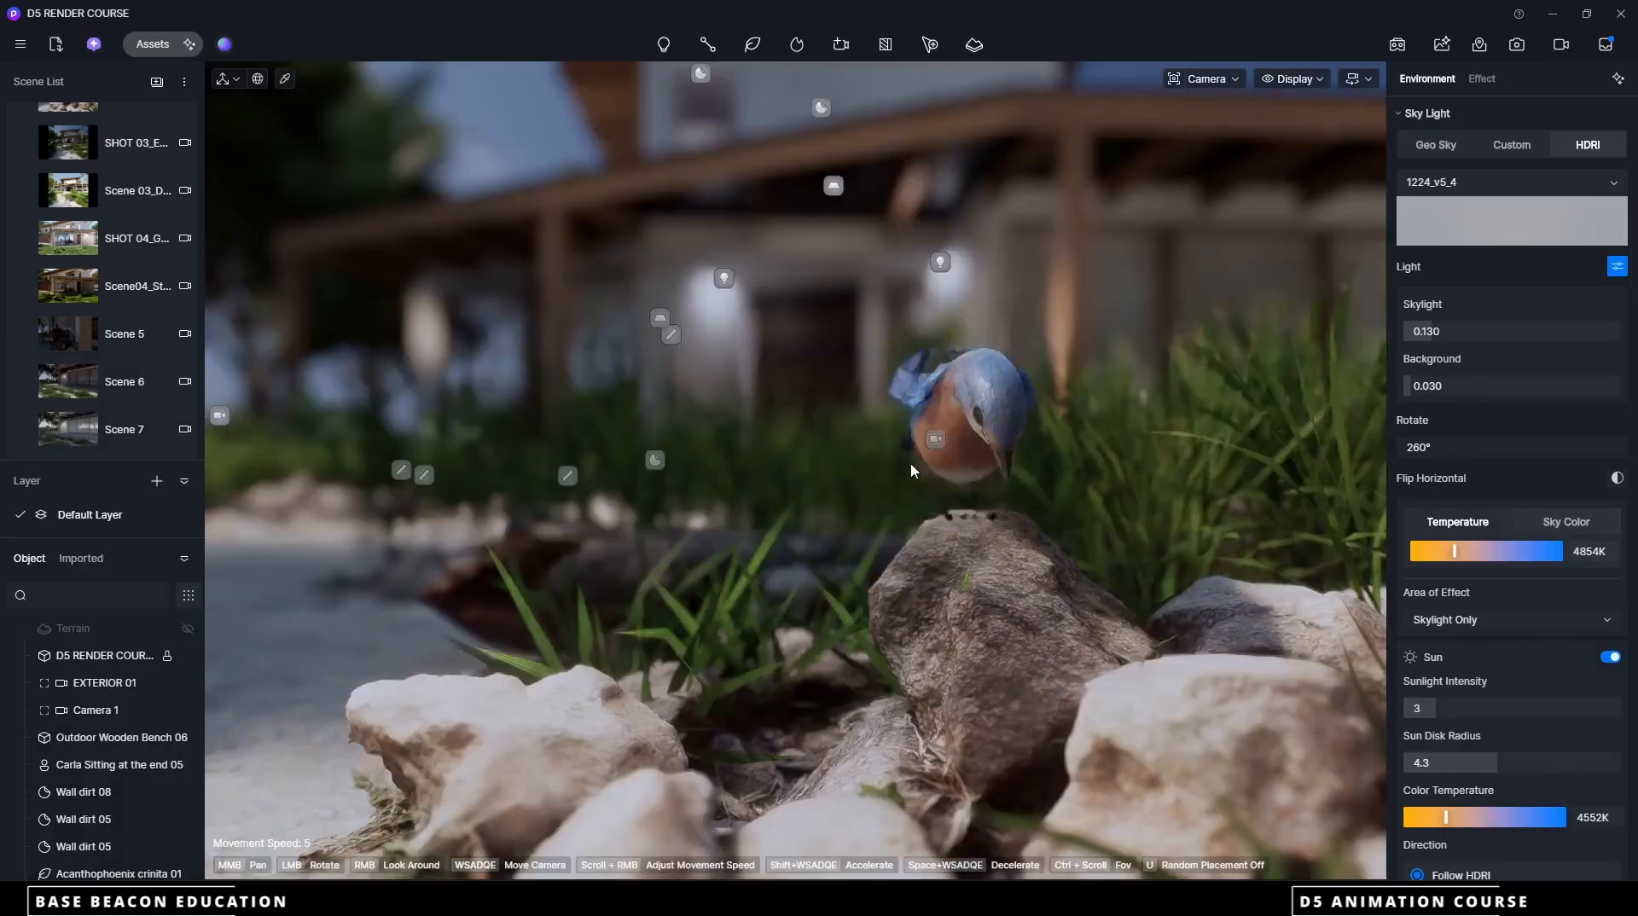
Create a new empty project, saving the changes to the current project
click(19, 44)
mouse_move(40, 81)
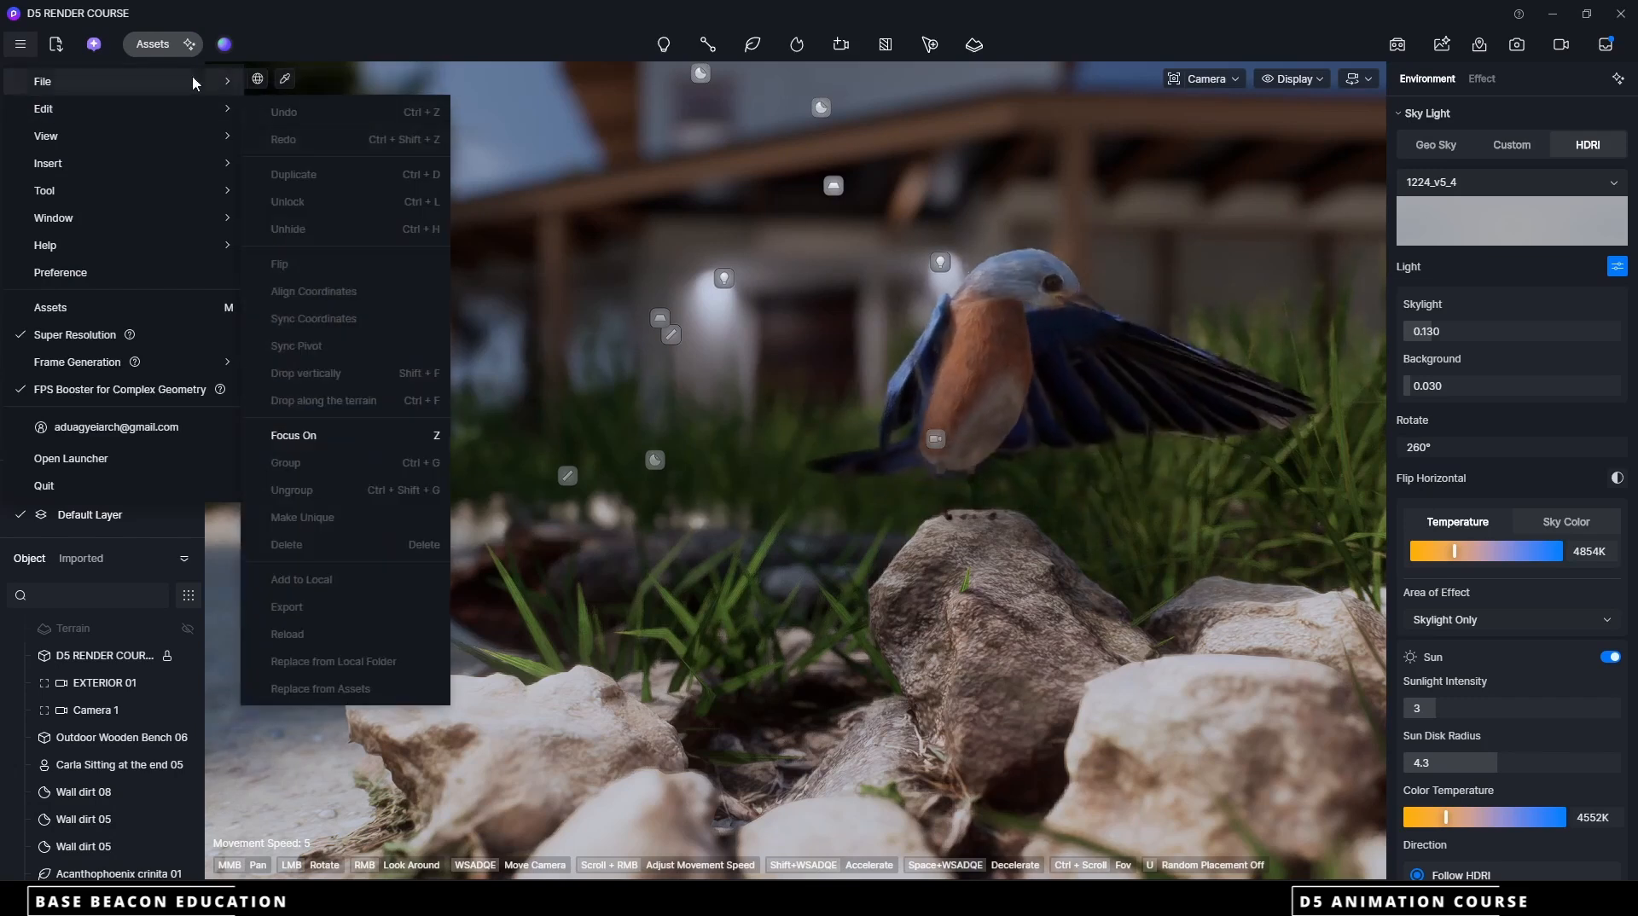
click(379, 86)
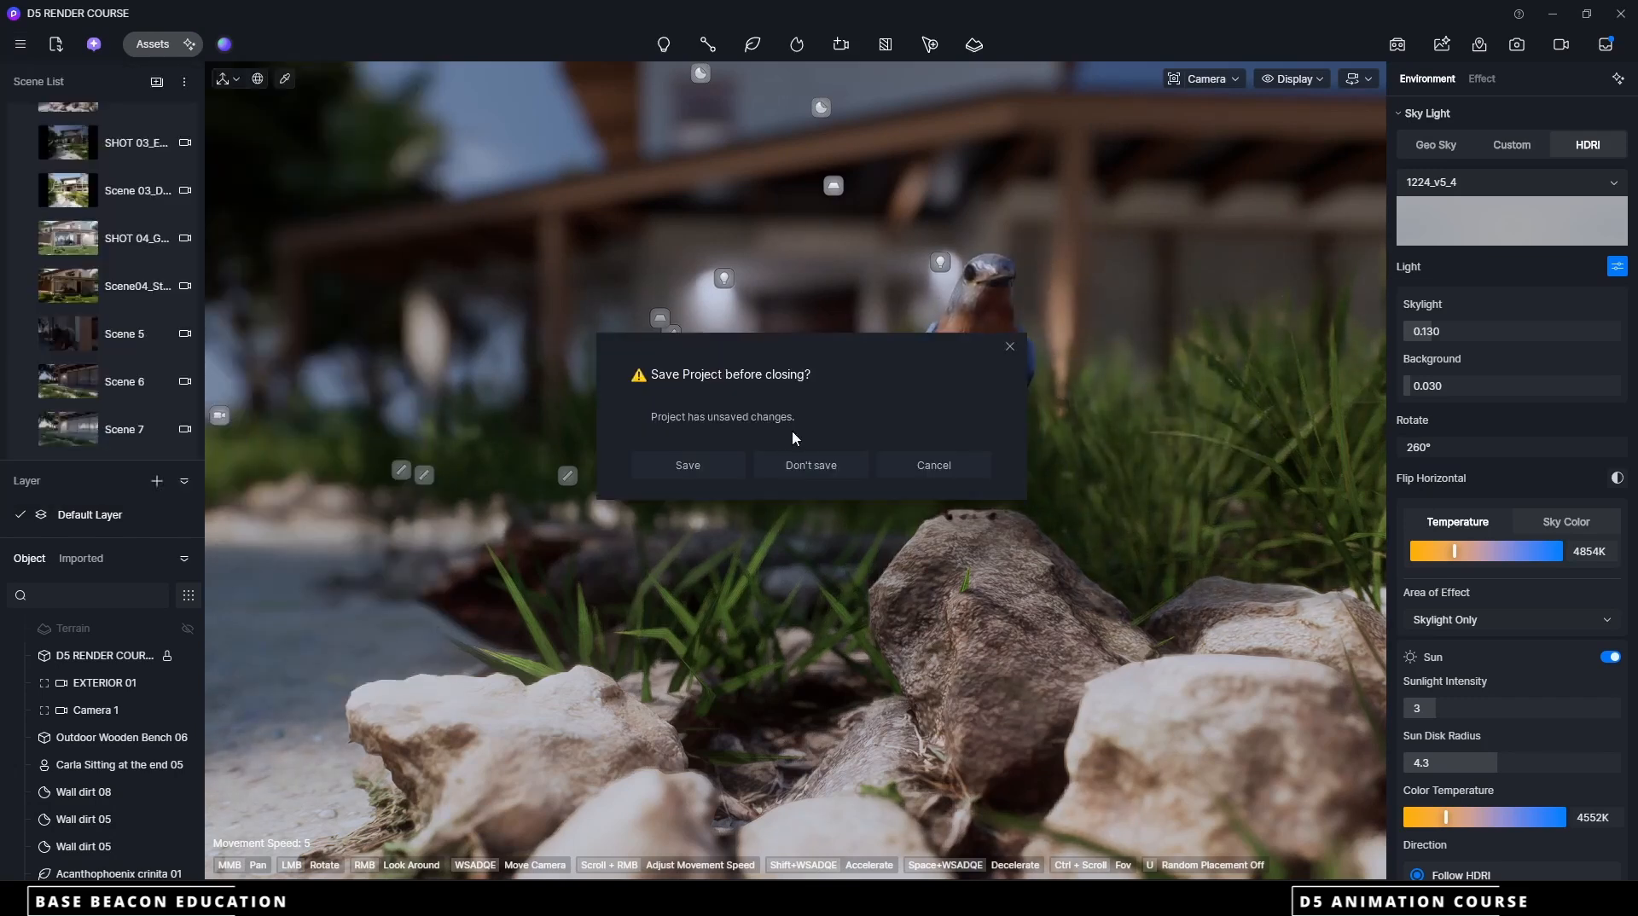
click(716, 459)
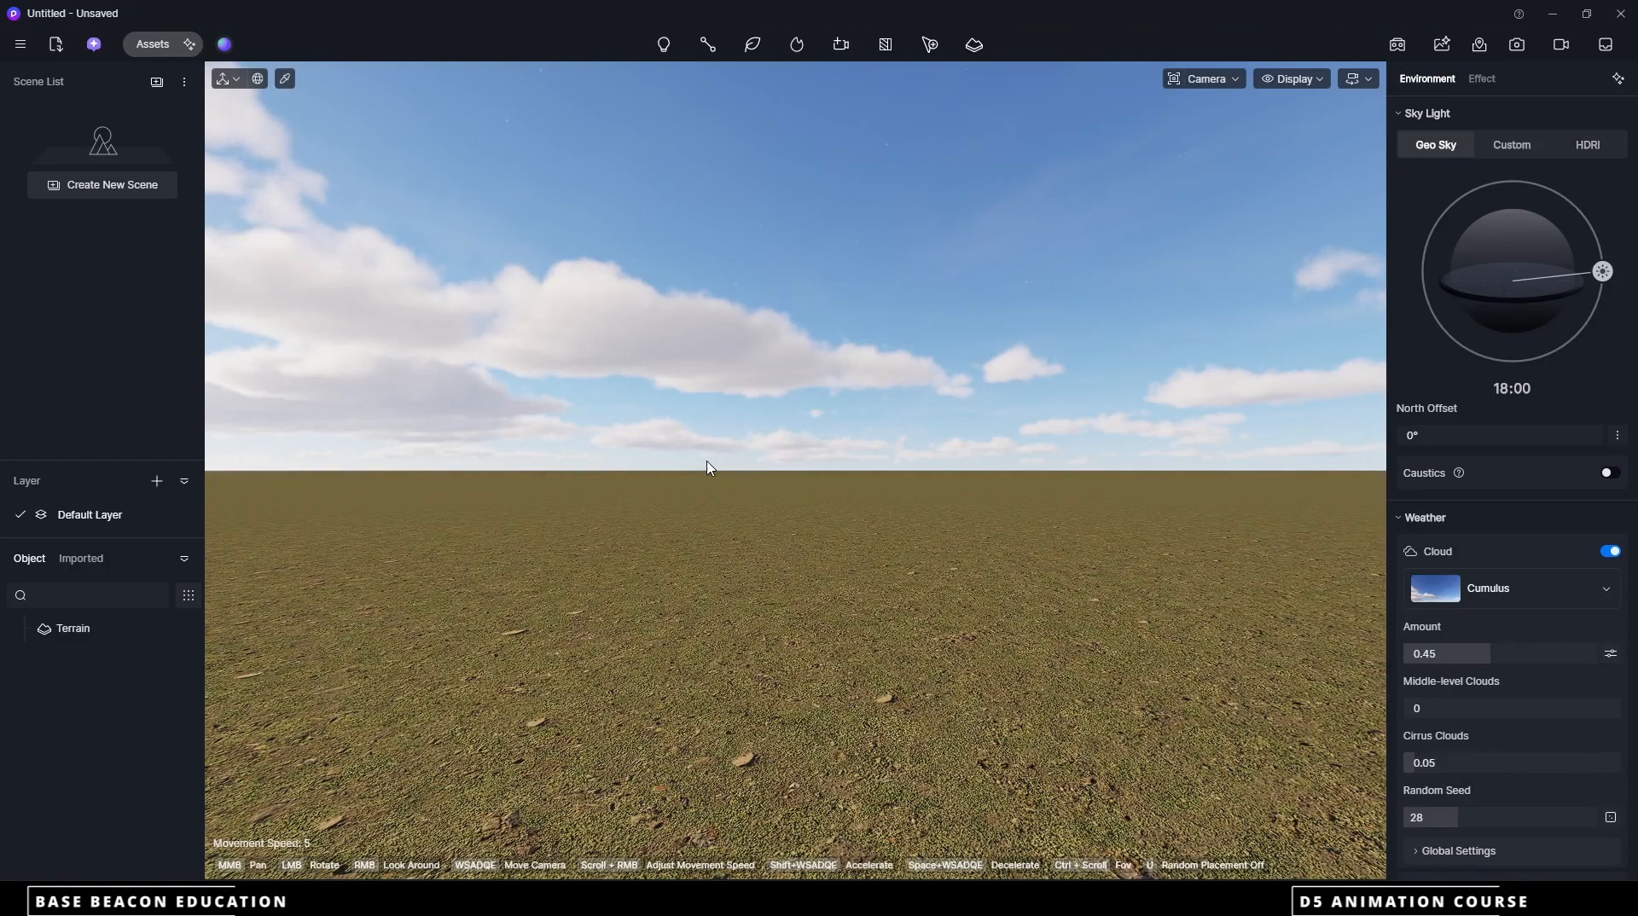
Place a Plane from the online Basic Model assets on the terrain in front of the camera
click(152, 45)
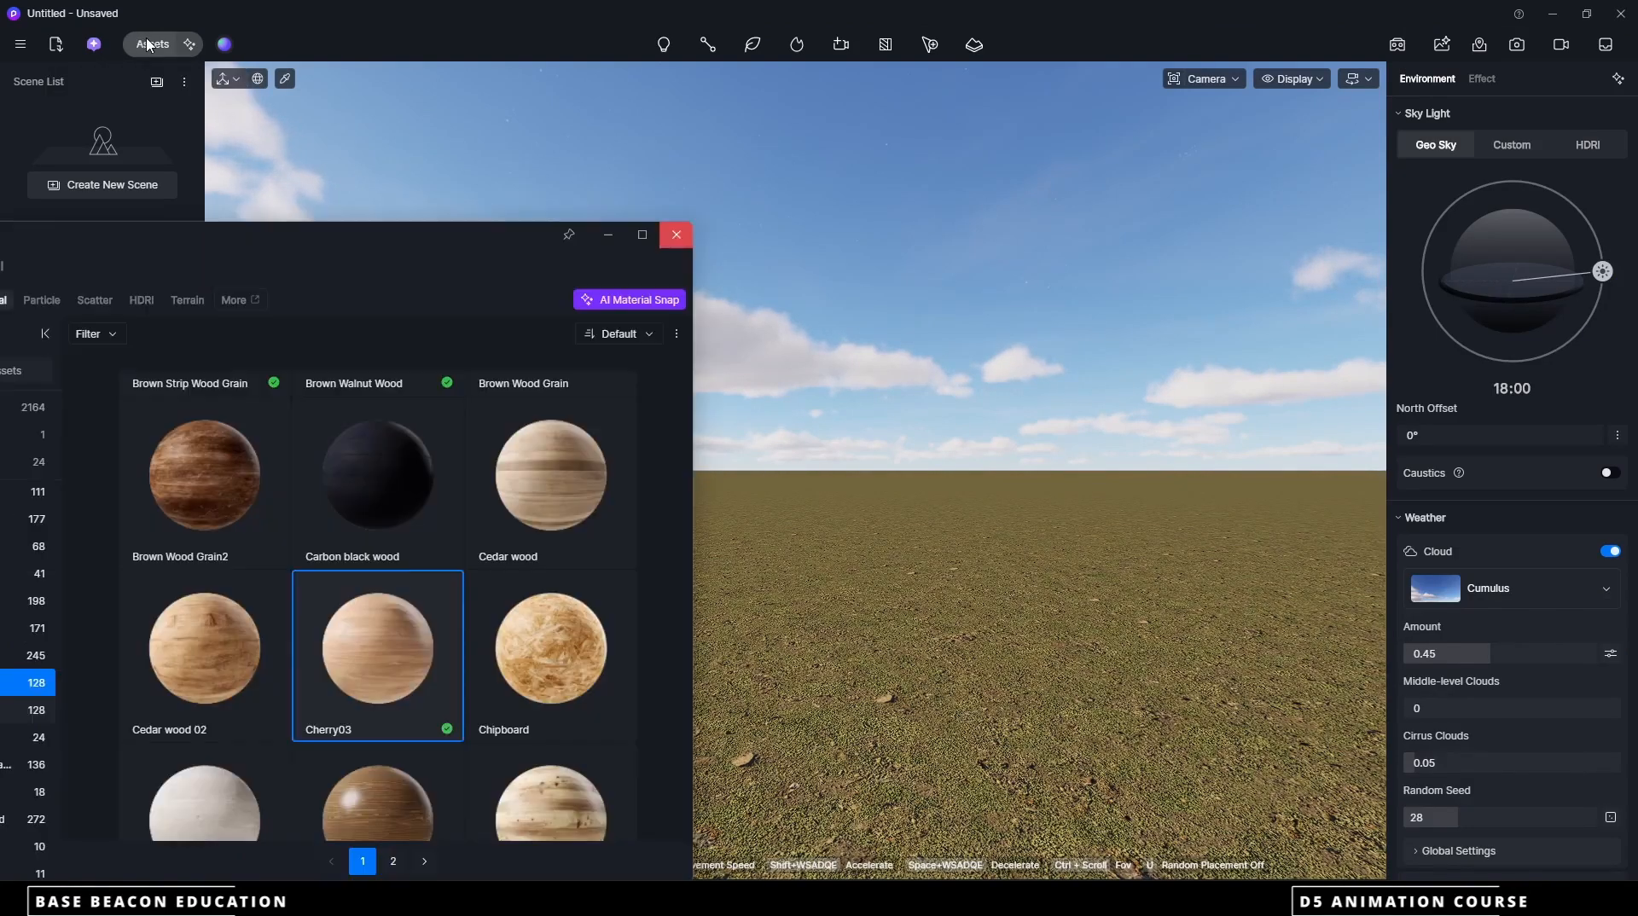
drag(284, 228, 556, 140)
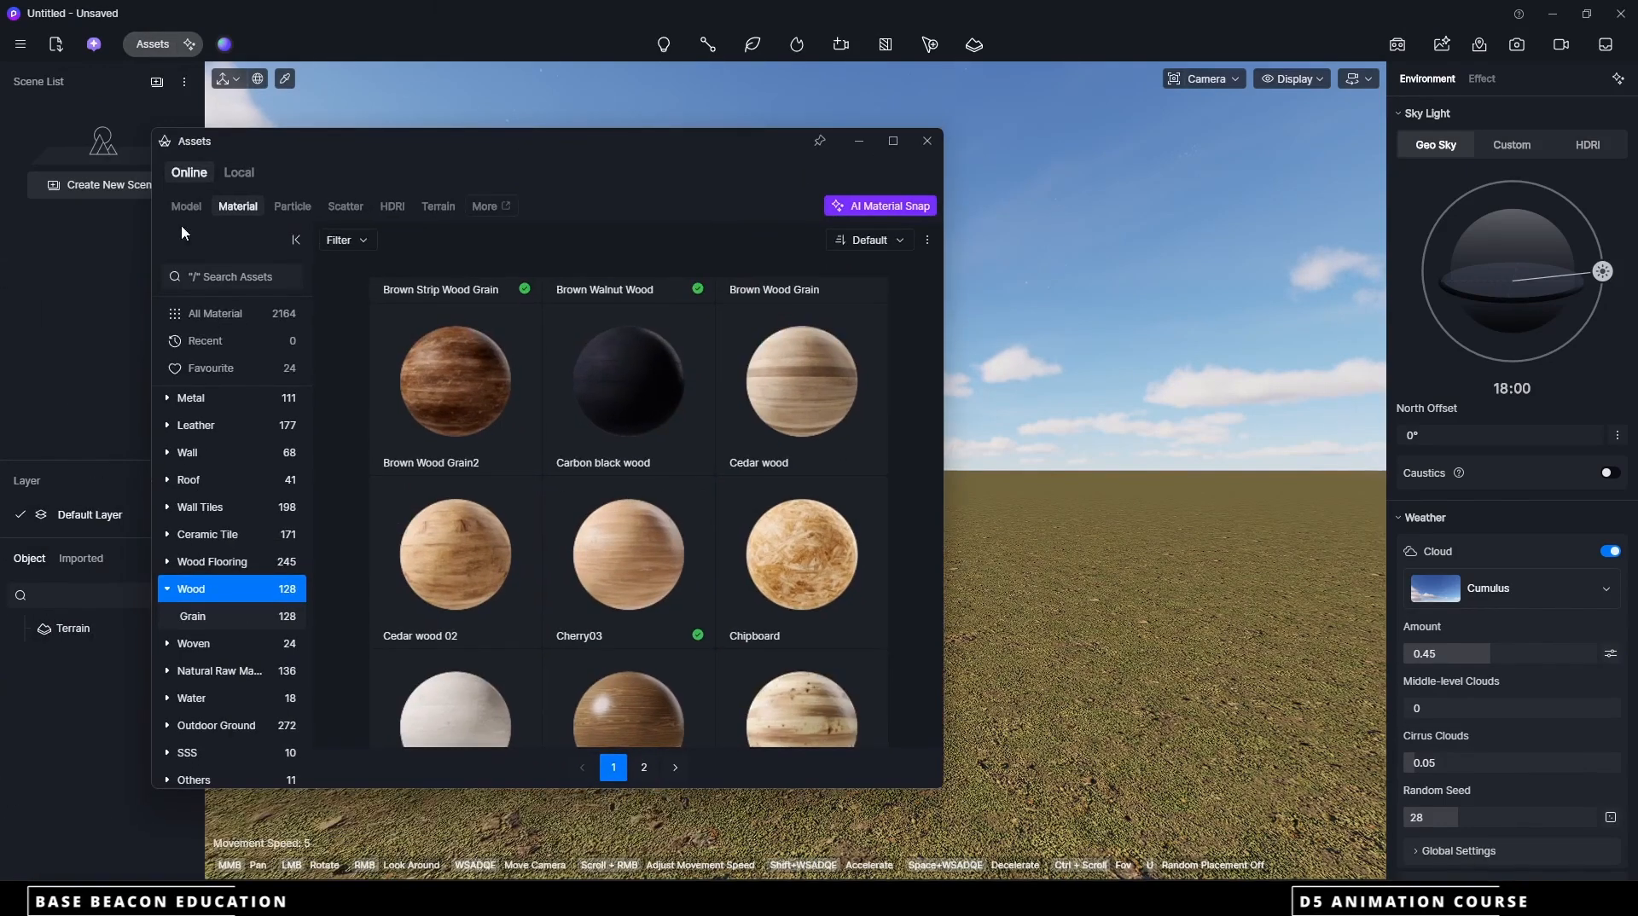
click(184, 207)
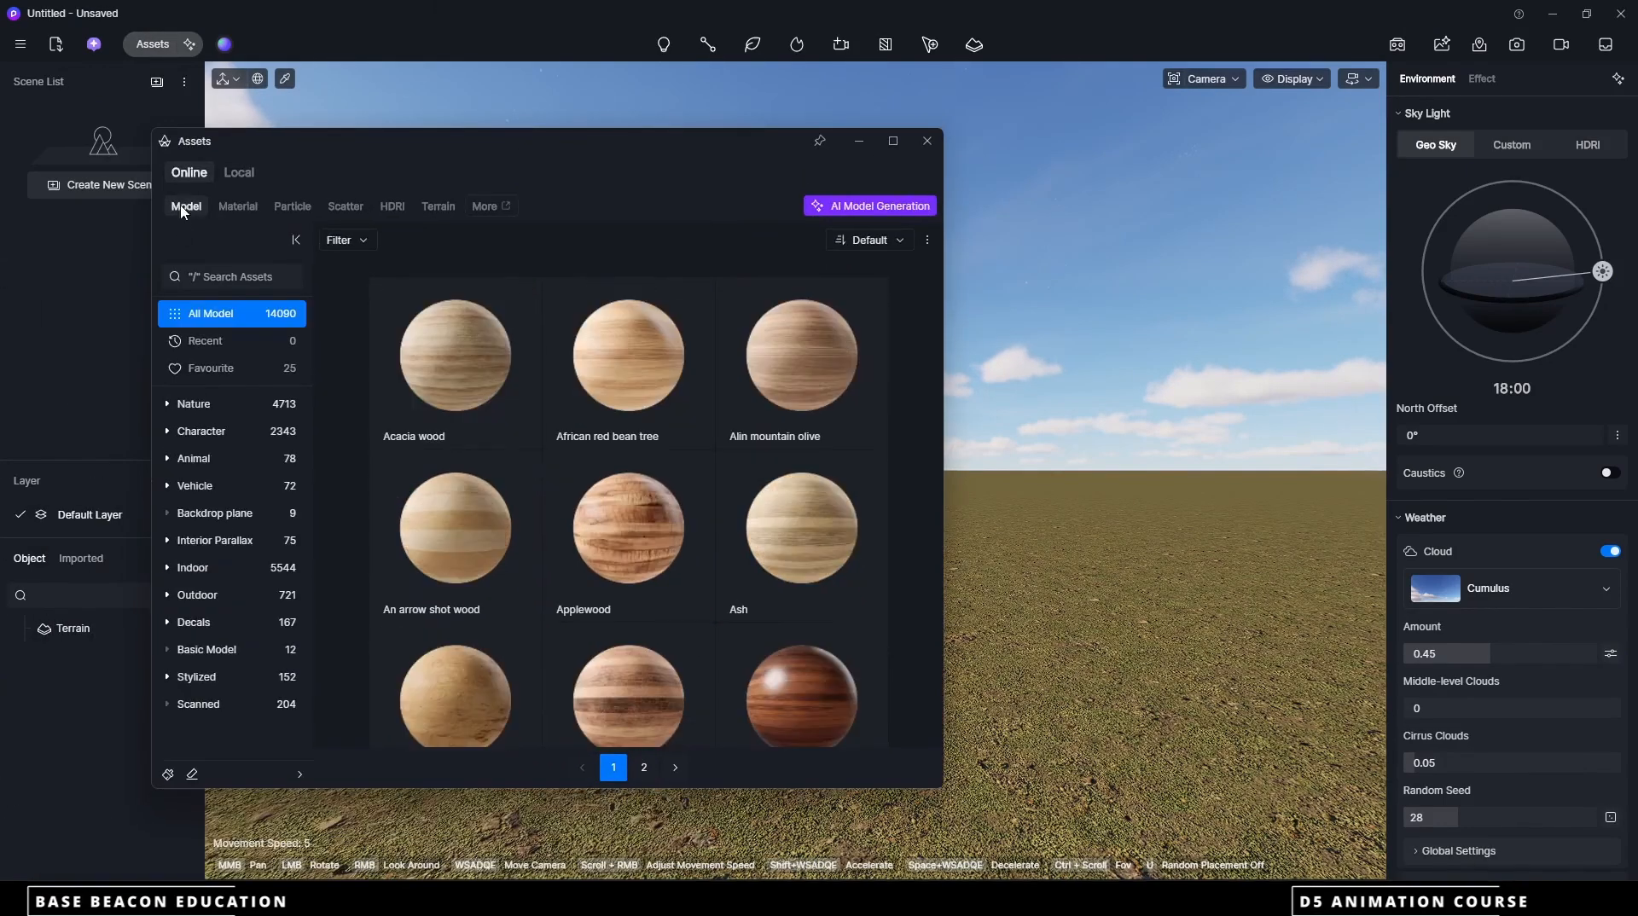
click(206, 650)
drag(632, 140, 264, 169)
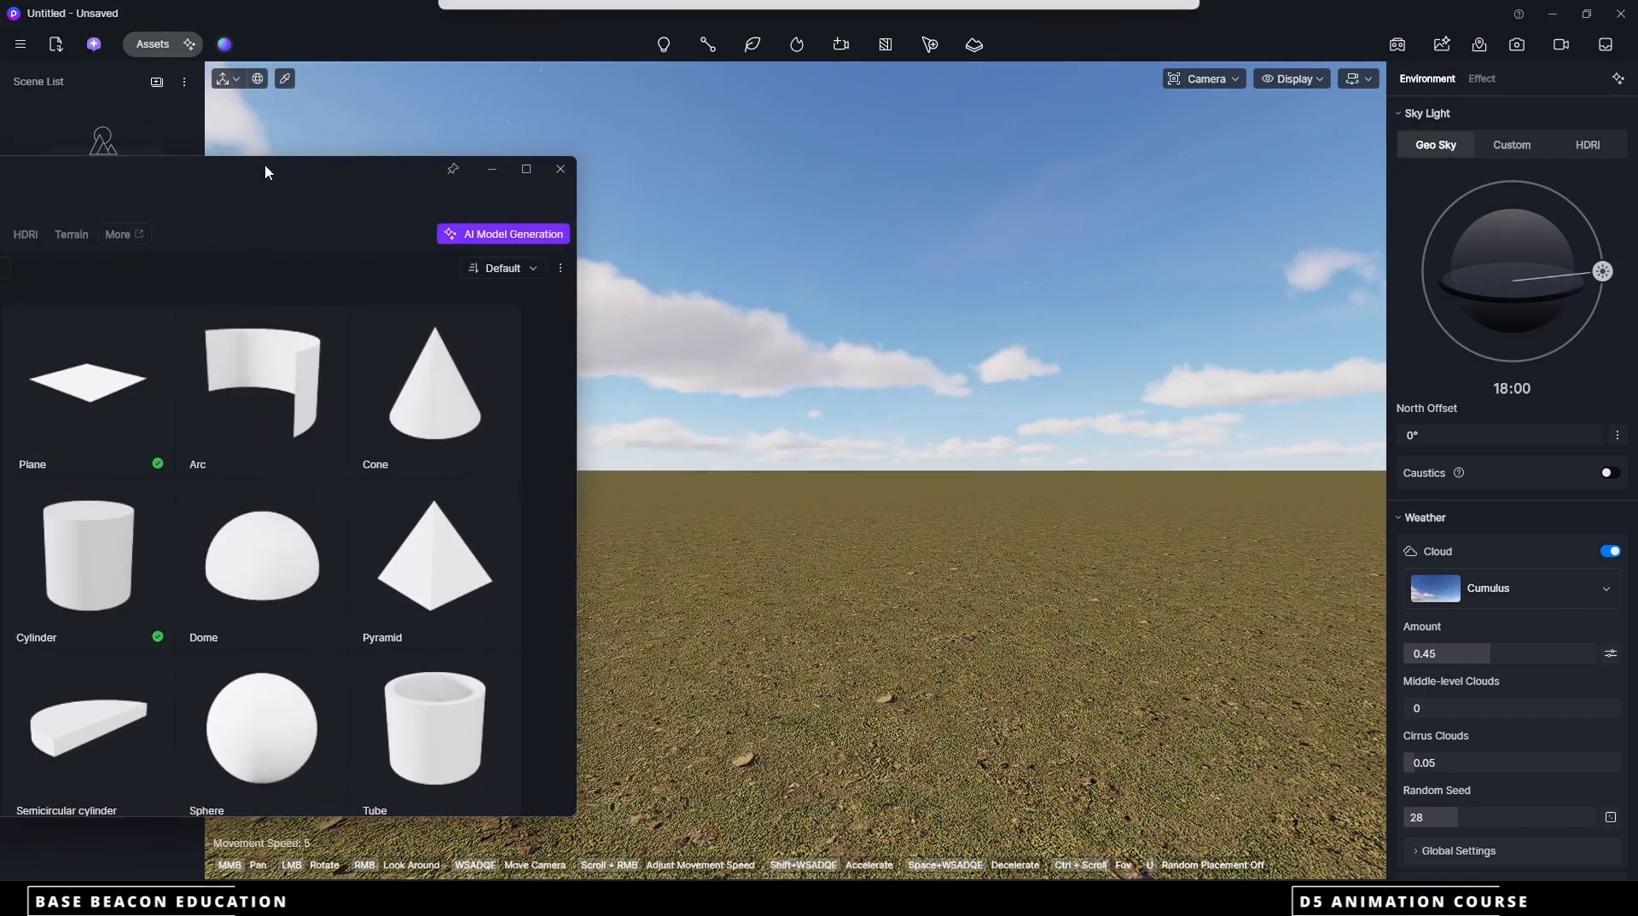
click(80, 409)
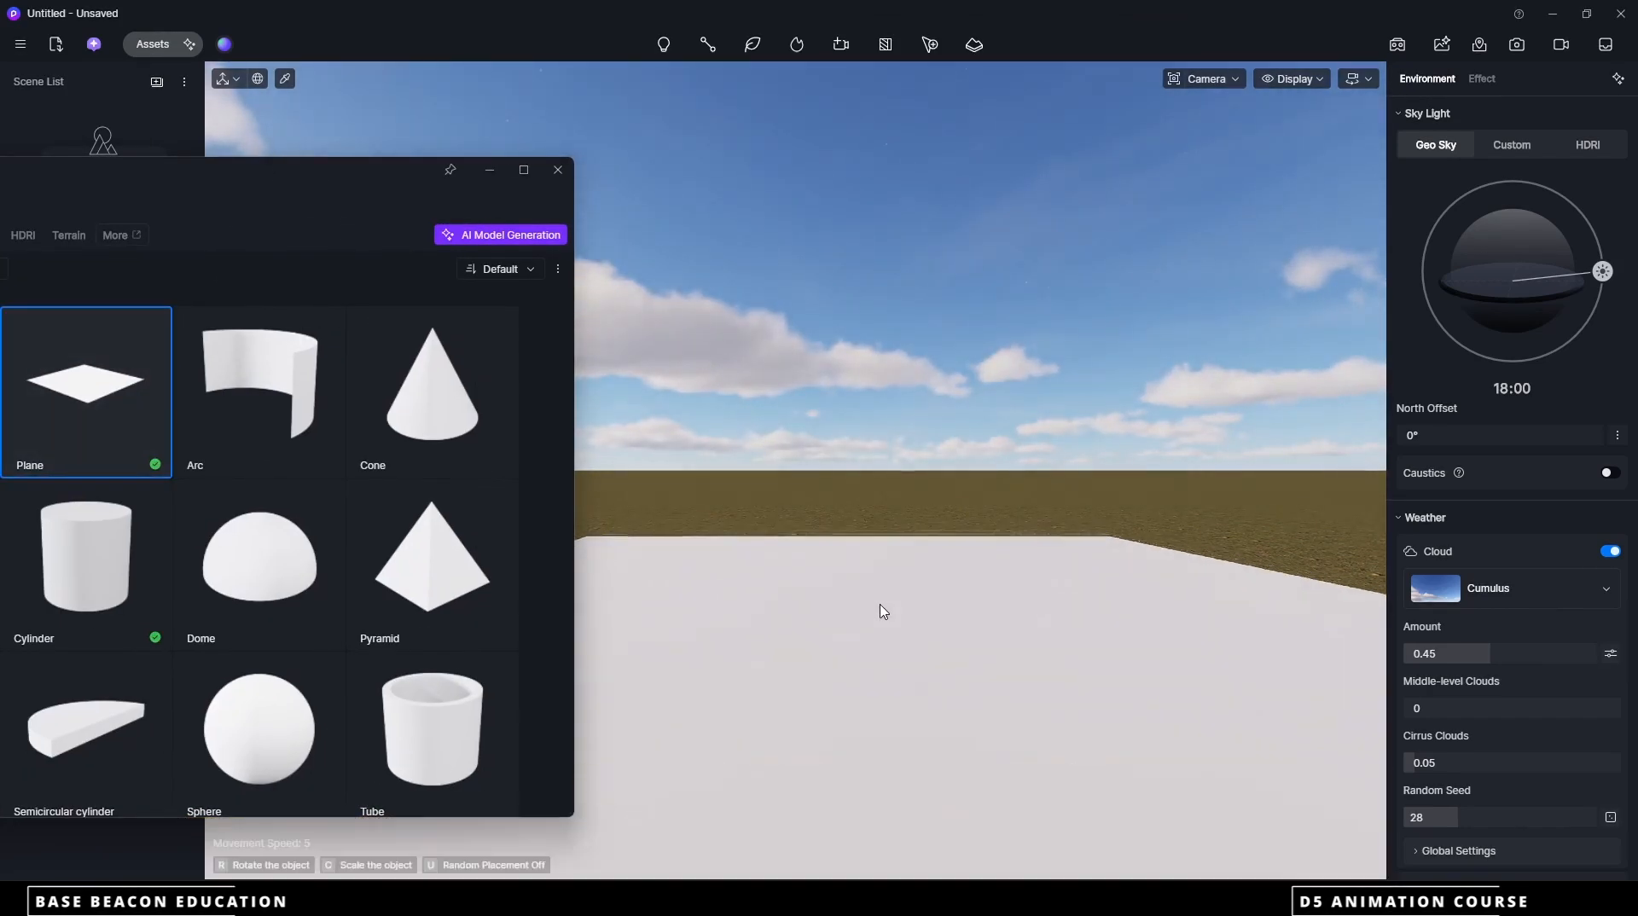
click(881, 610)
Set the plane's X and Y size to 100000 and deselect it
right_drag(999, 570, 947, 760)
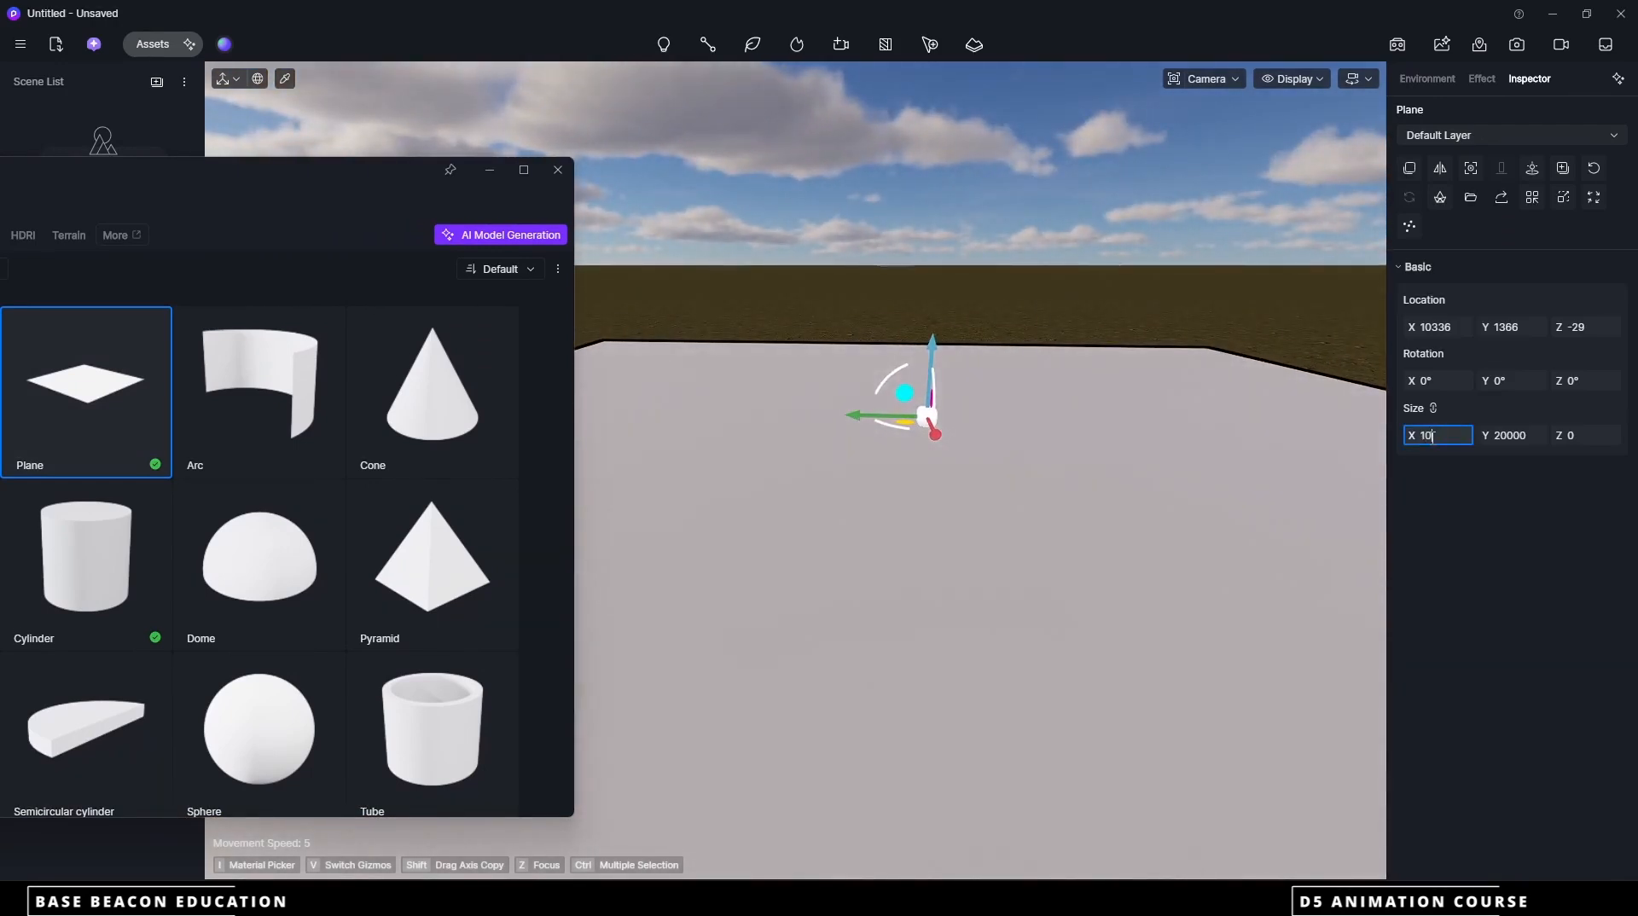
key(Return)
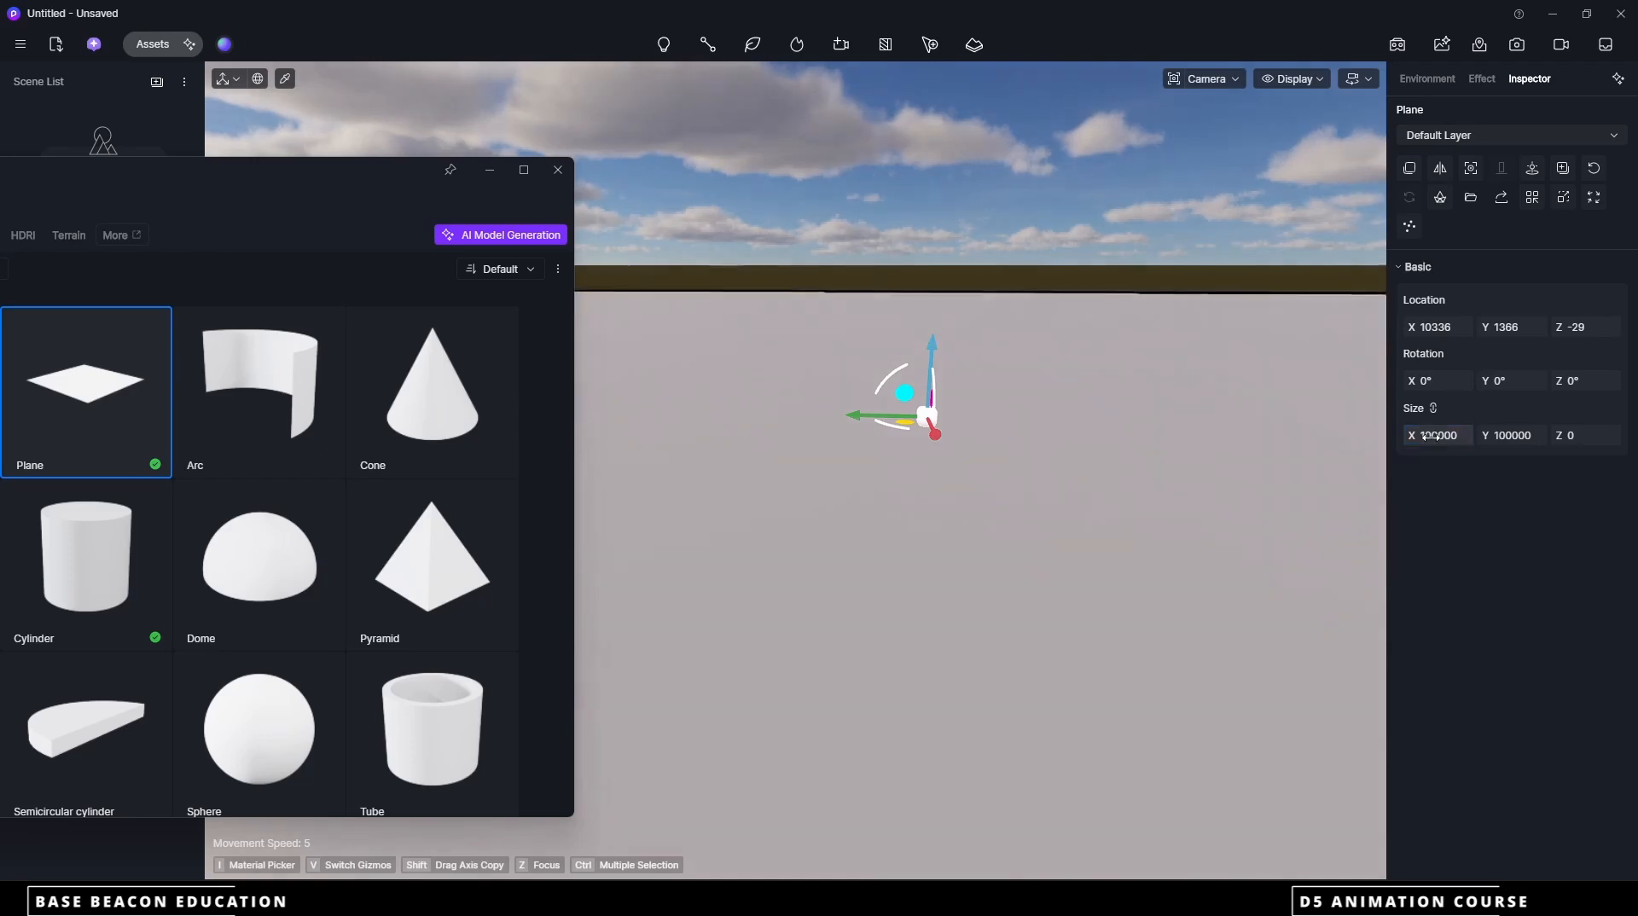
scroll(950, 570, down, 5)
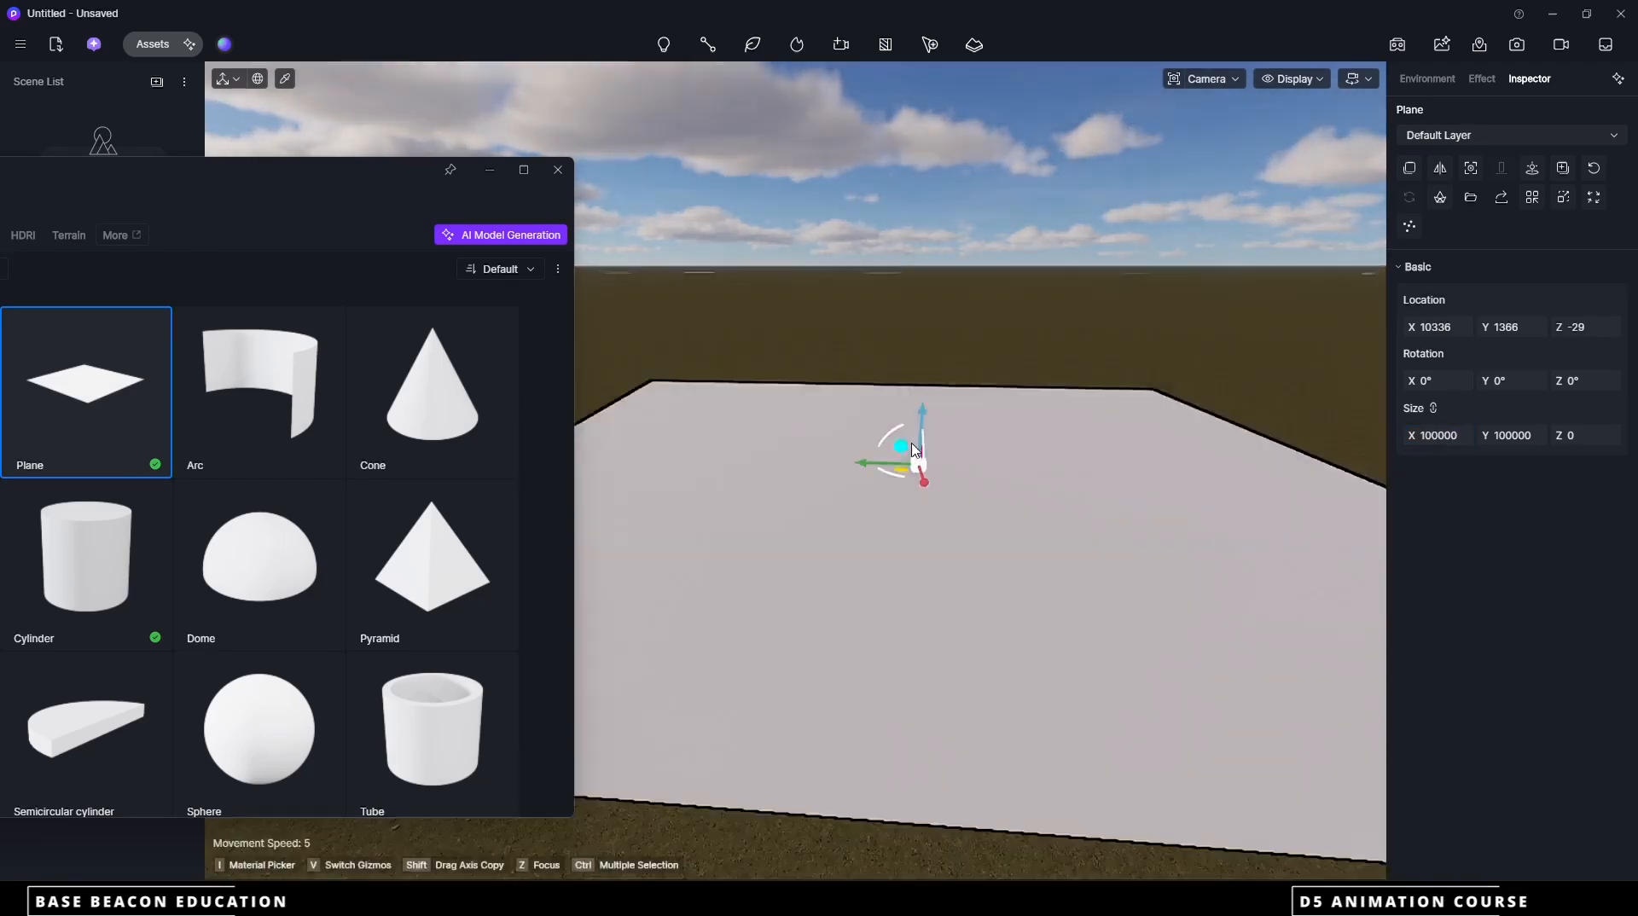
scroll(916, 445, up, 3)
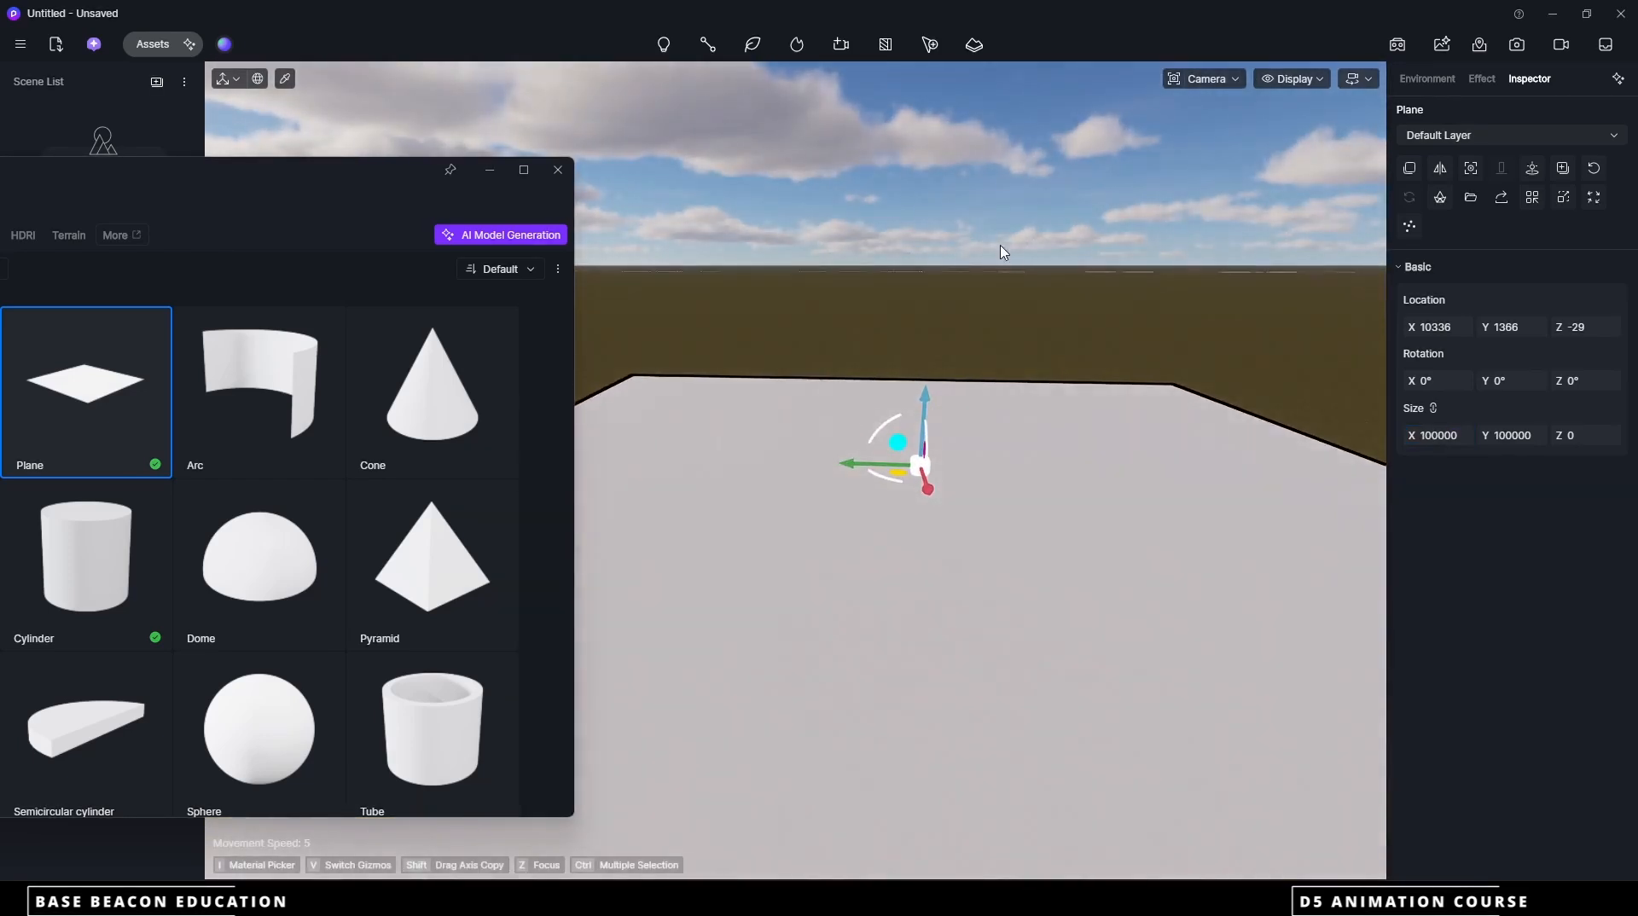
click(1002, 252)
Place six Cube basic models at scattered positions across the middle of the plane
drag(370, 164, 453, 114)
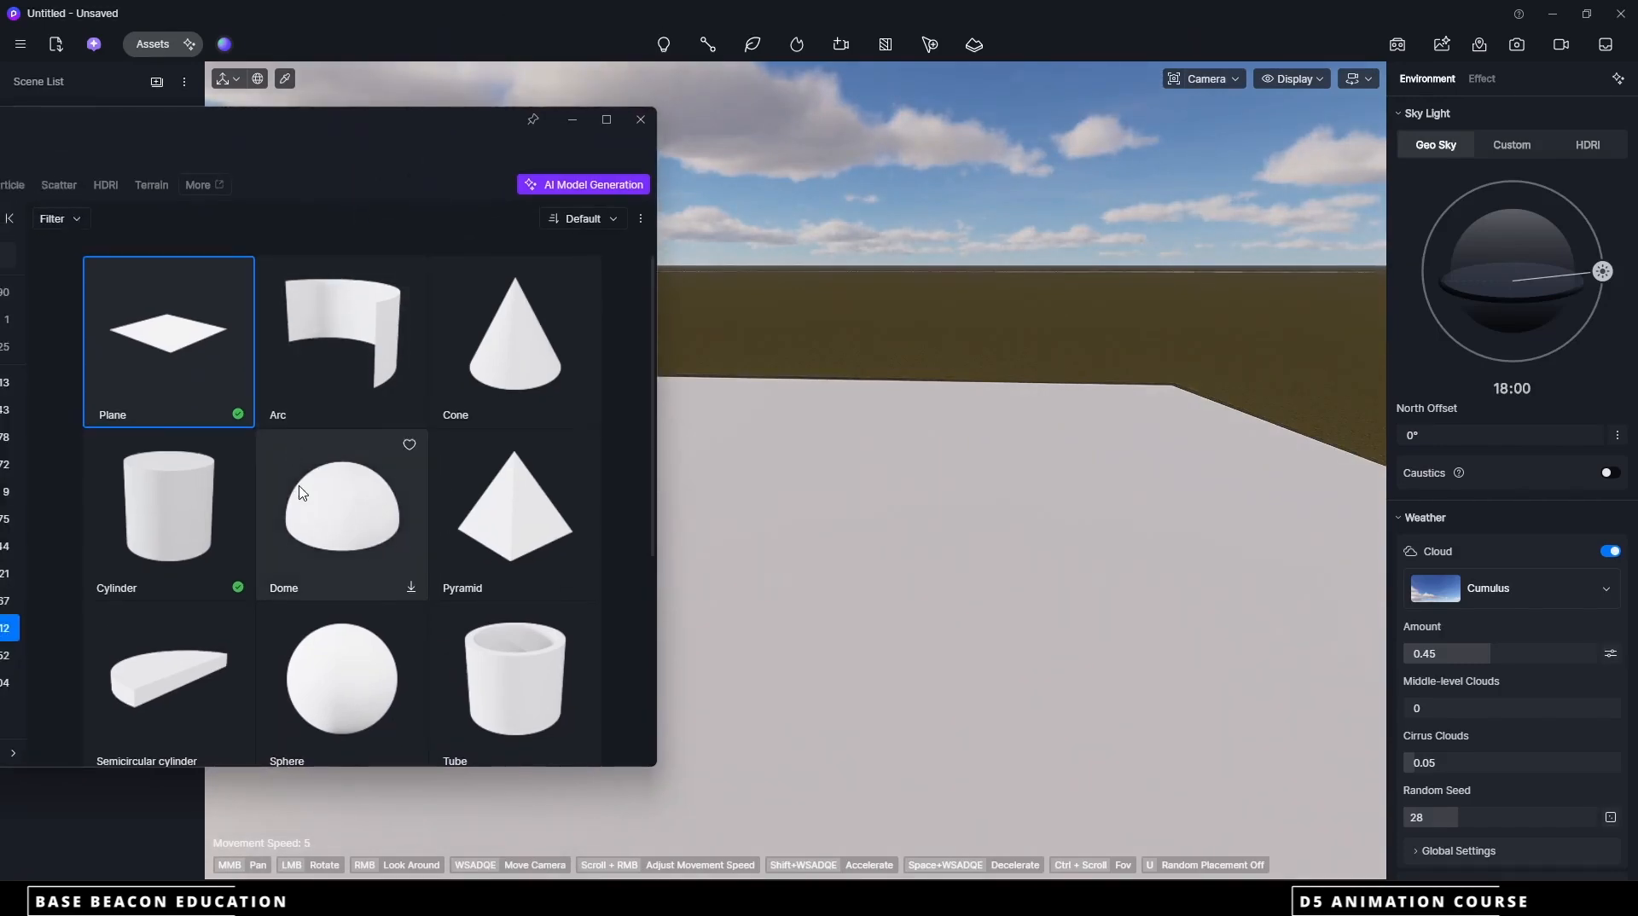
scroll(300, 493, down, 3)
click(169, 546)
click(870, 482)
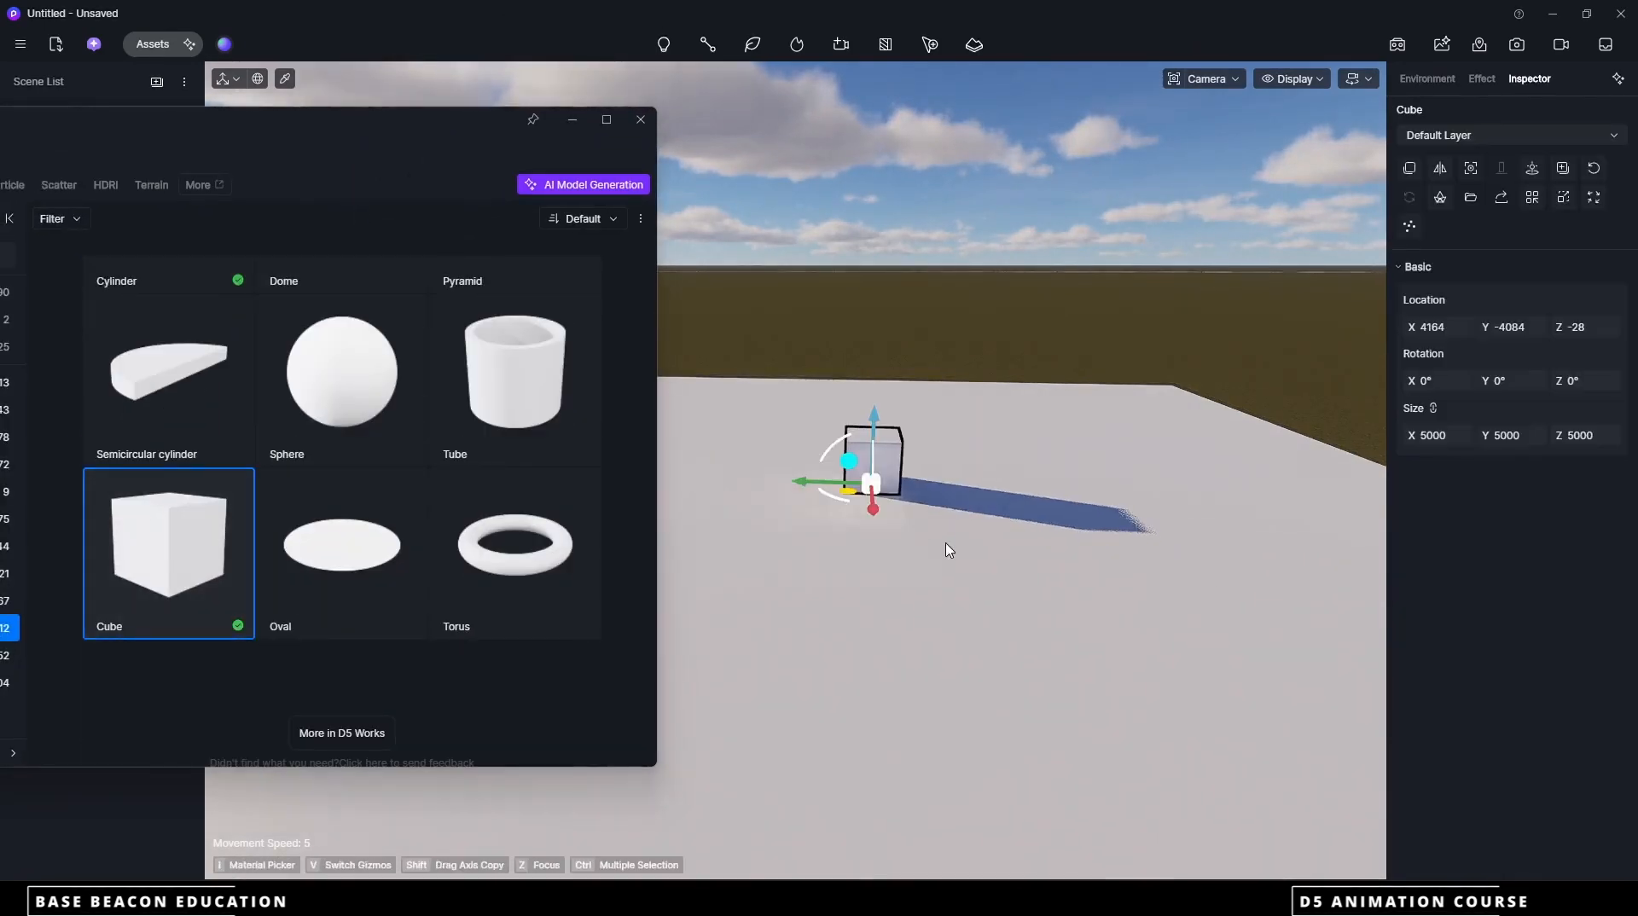
click(169, 518)
click(999, 521)
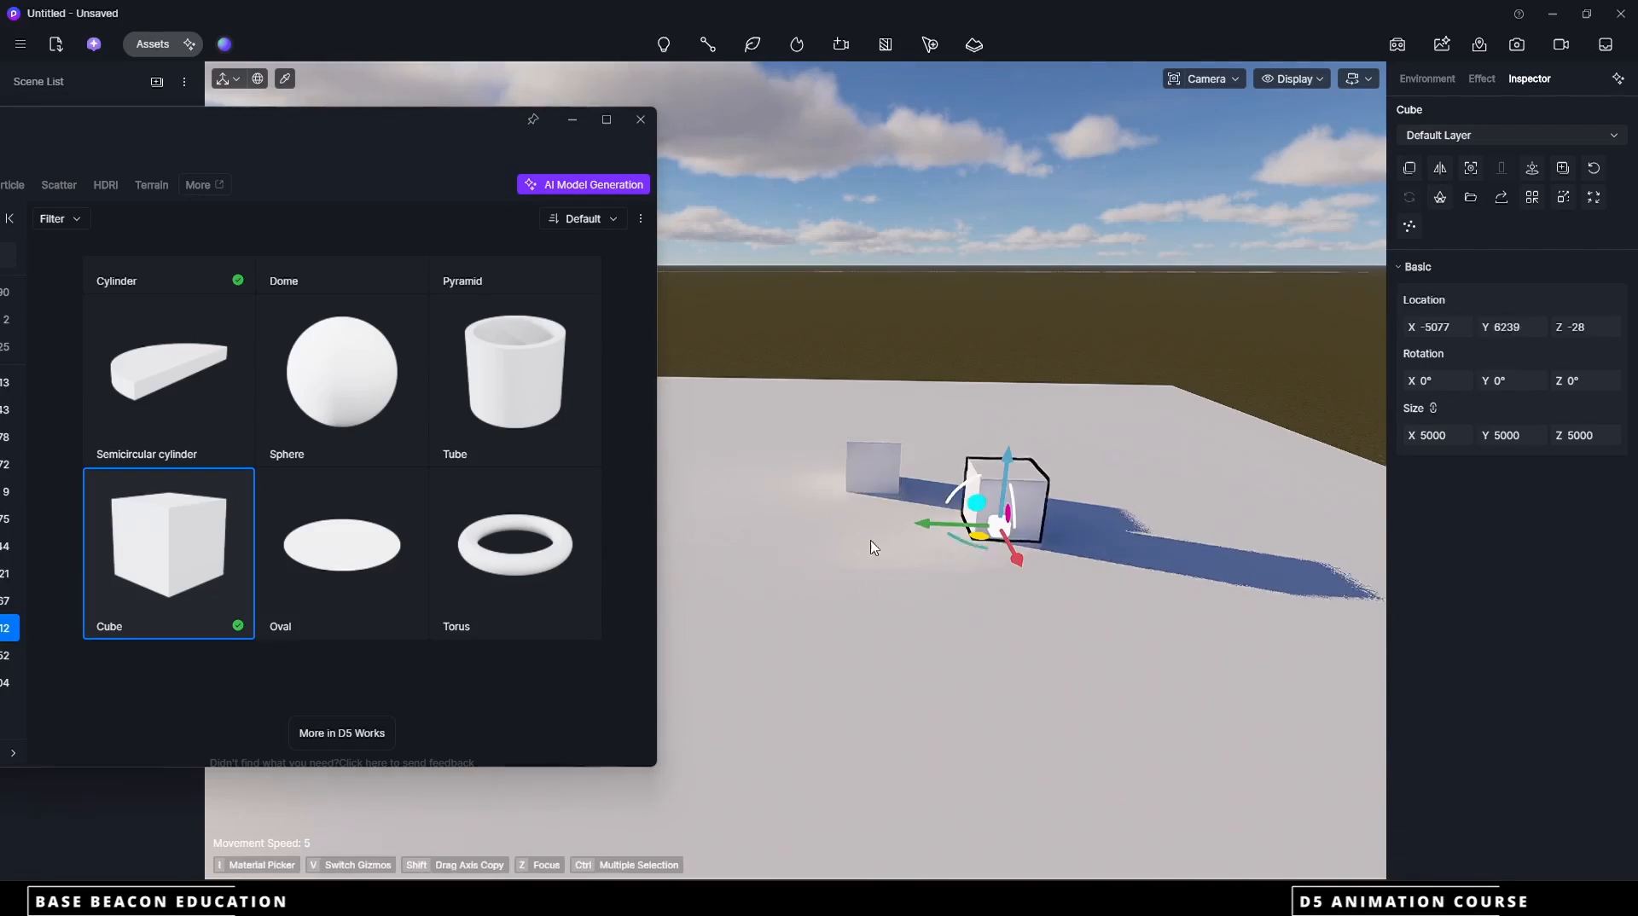
click(219, 537)
click(819, 568)
click(230, 495)
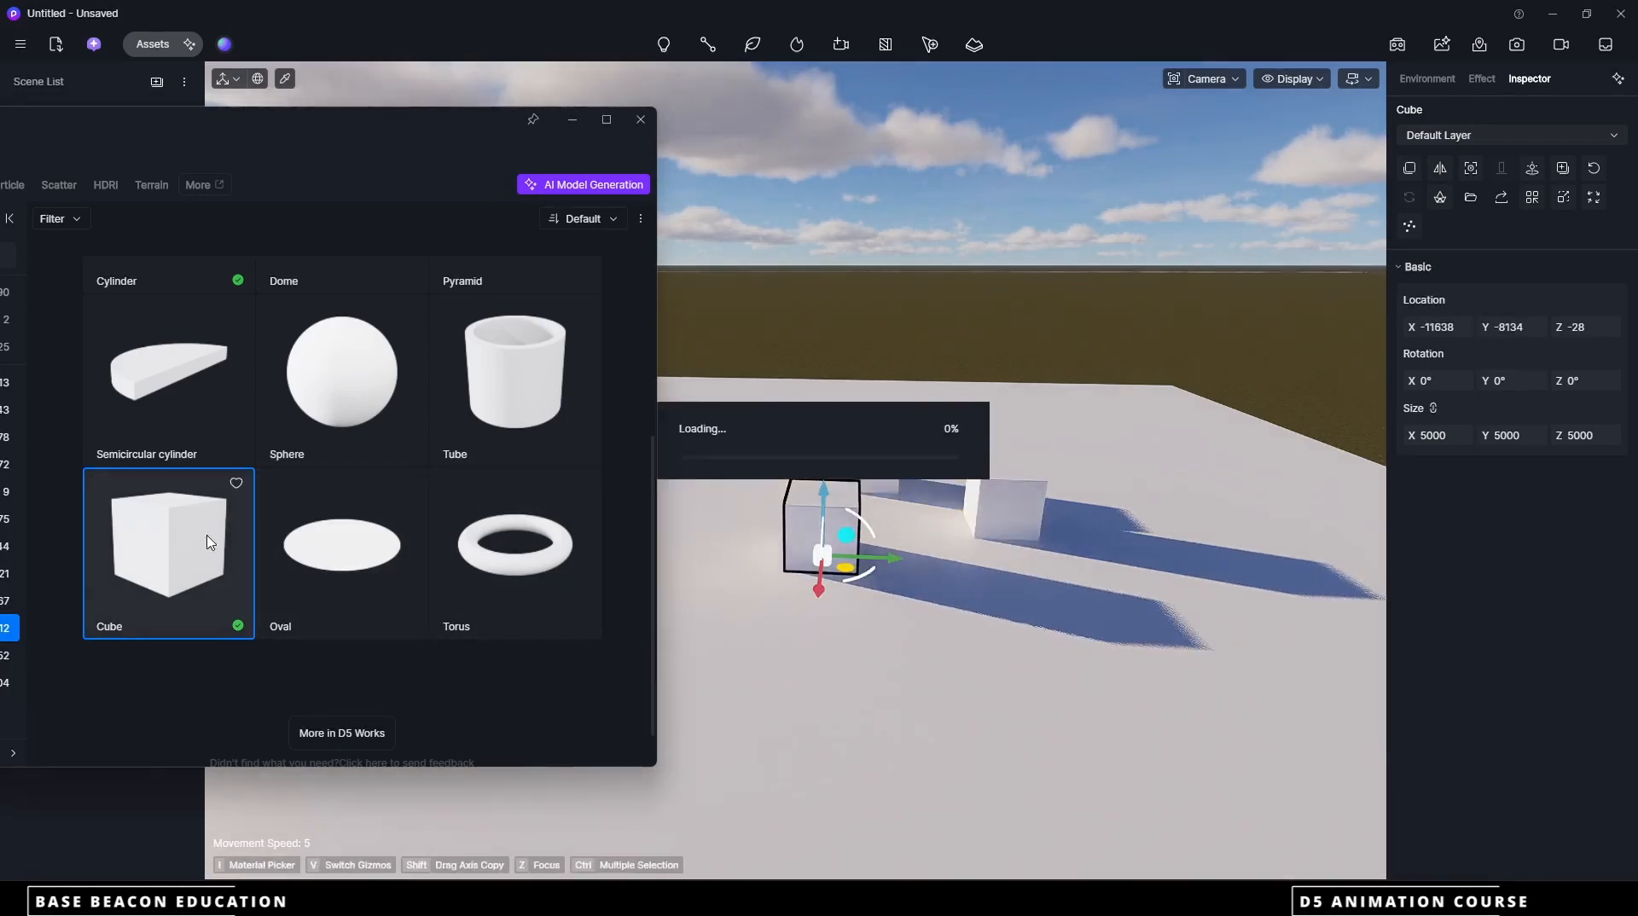
click(954, 643)
click(244, 601)
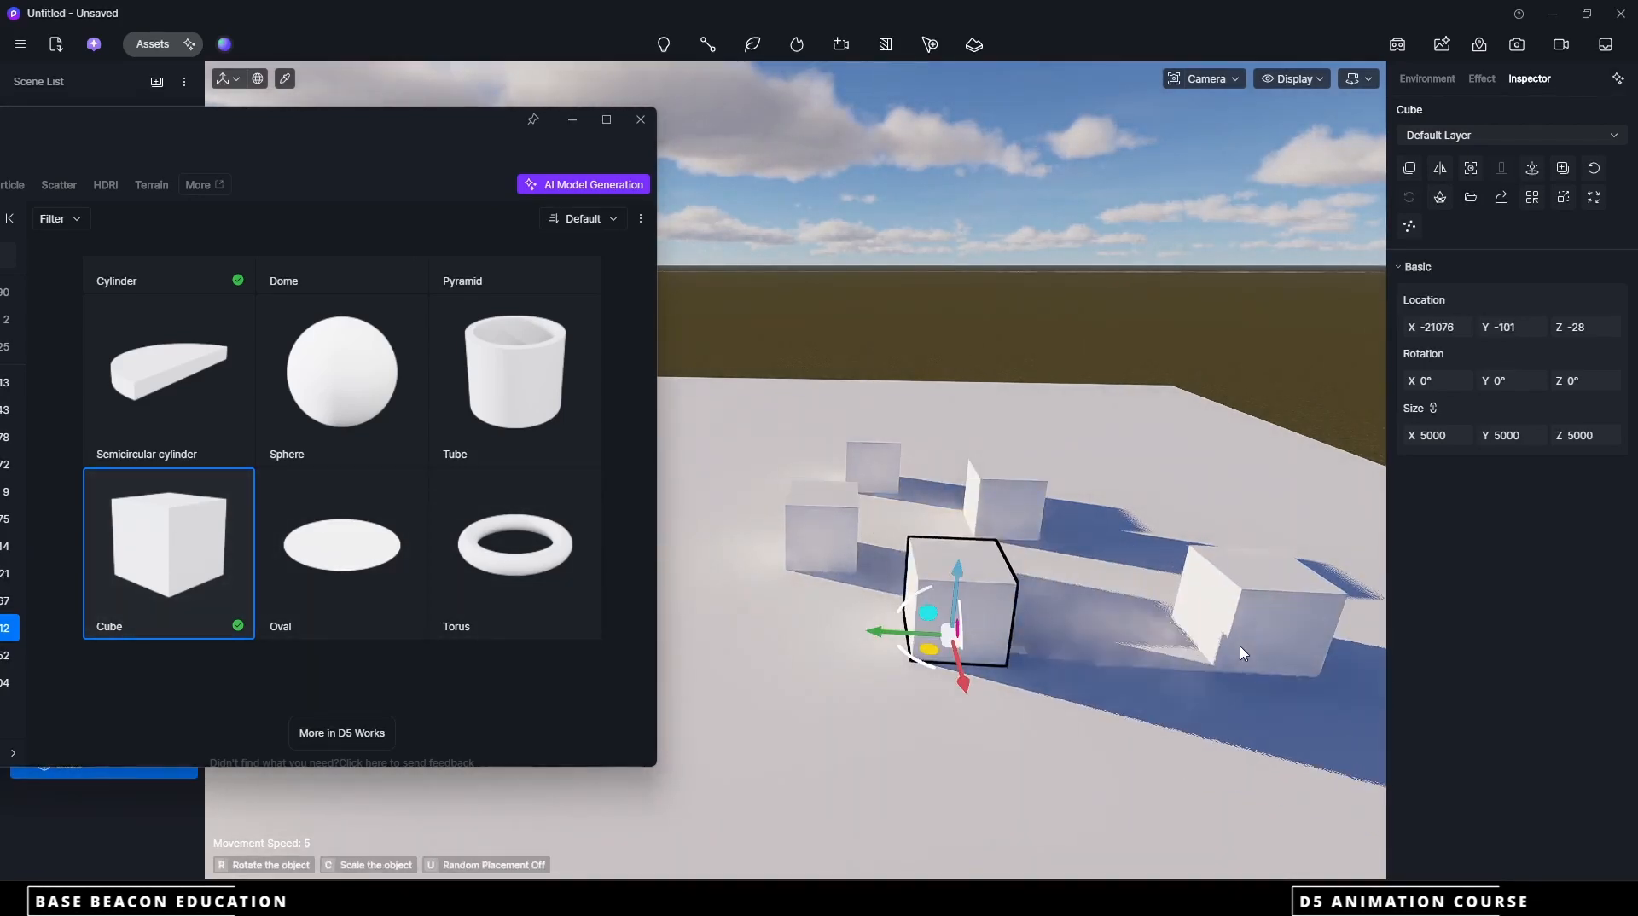
click(1242, 657)
click(172, 552)
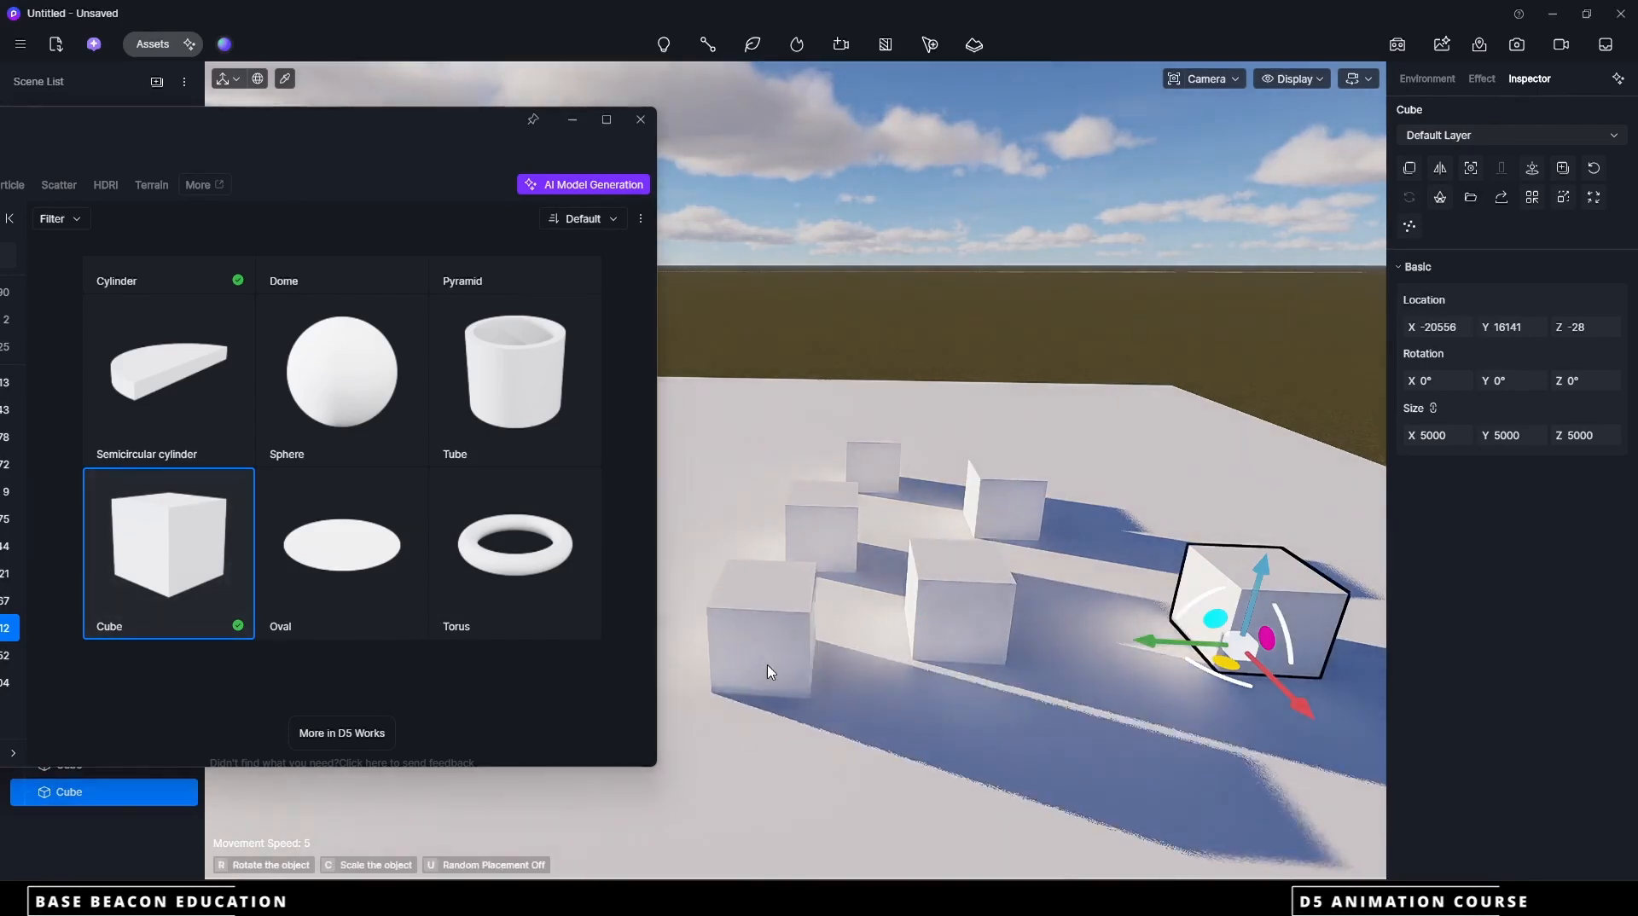
click(767, 672)
Place four Cylinder basic models on the plane beside and behind the cubes and close the asset library
scroll(1024, 635, down, 3)
scroll(203, 375, up, 2)
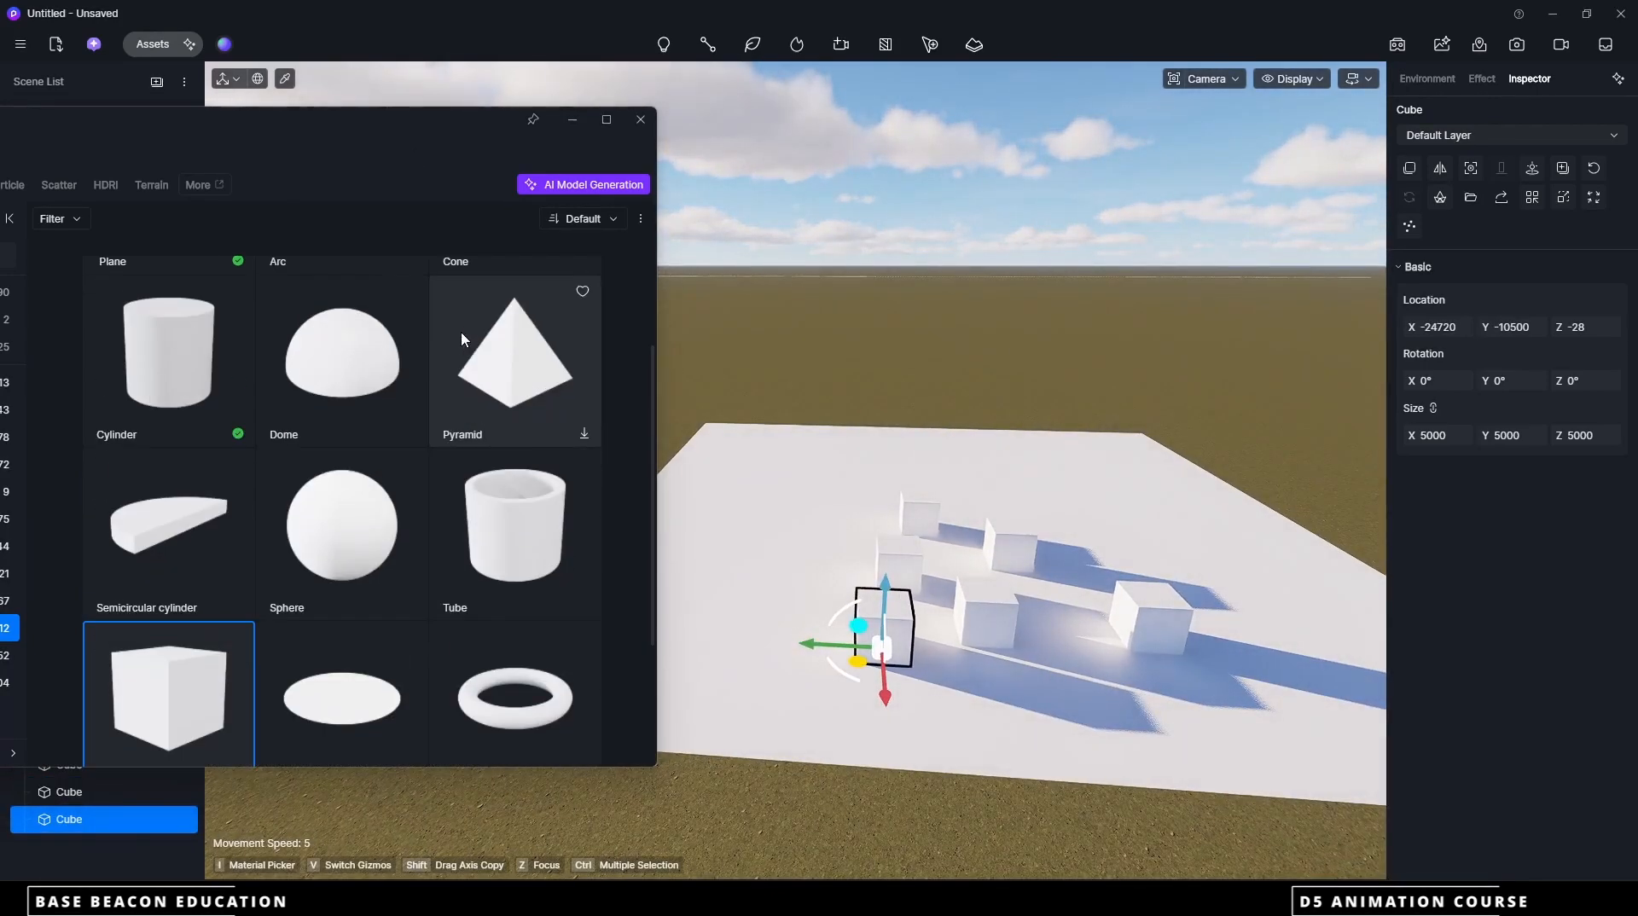
click(203, 375)
click(812, 539)
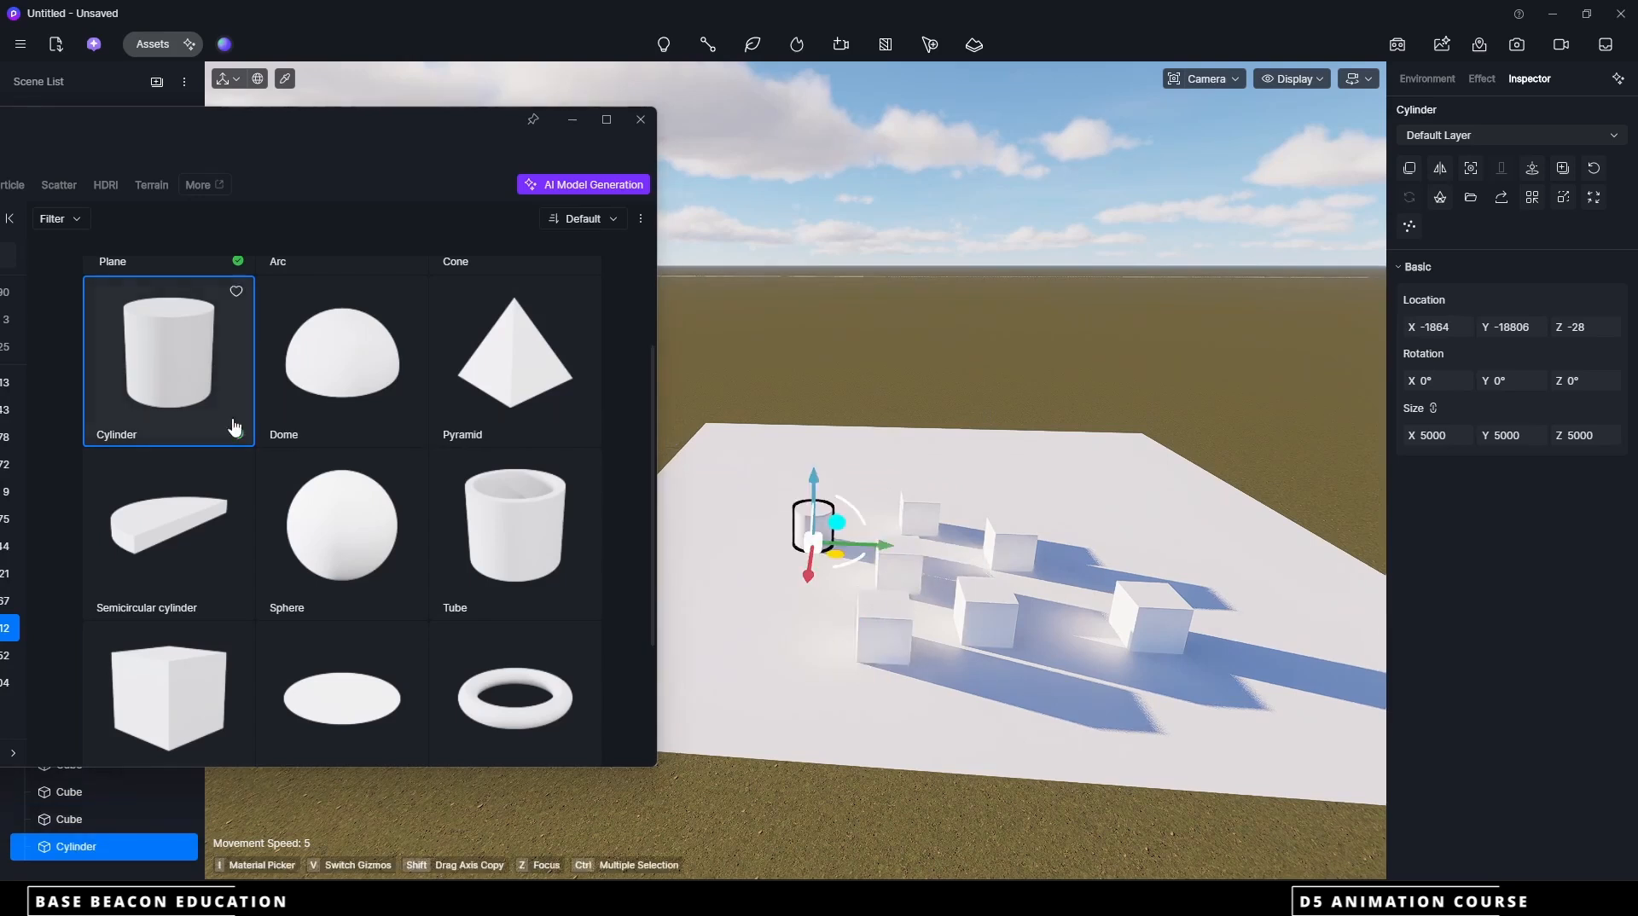
click(760, 586)
click(203, 366)
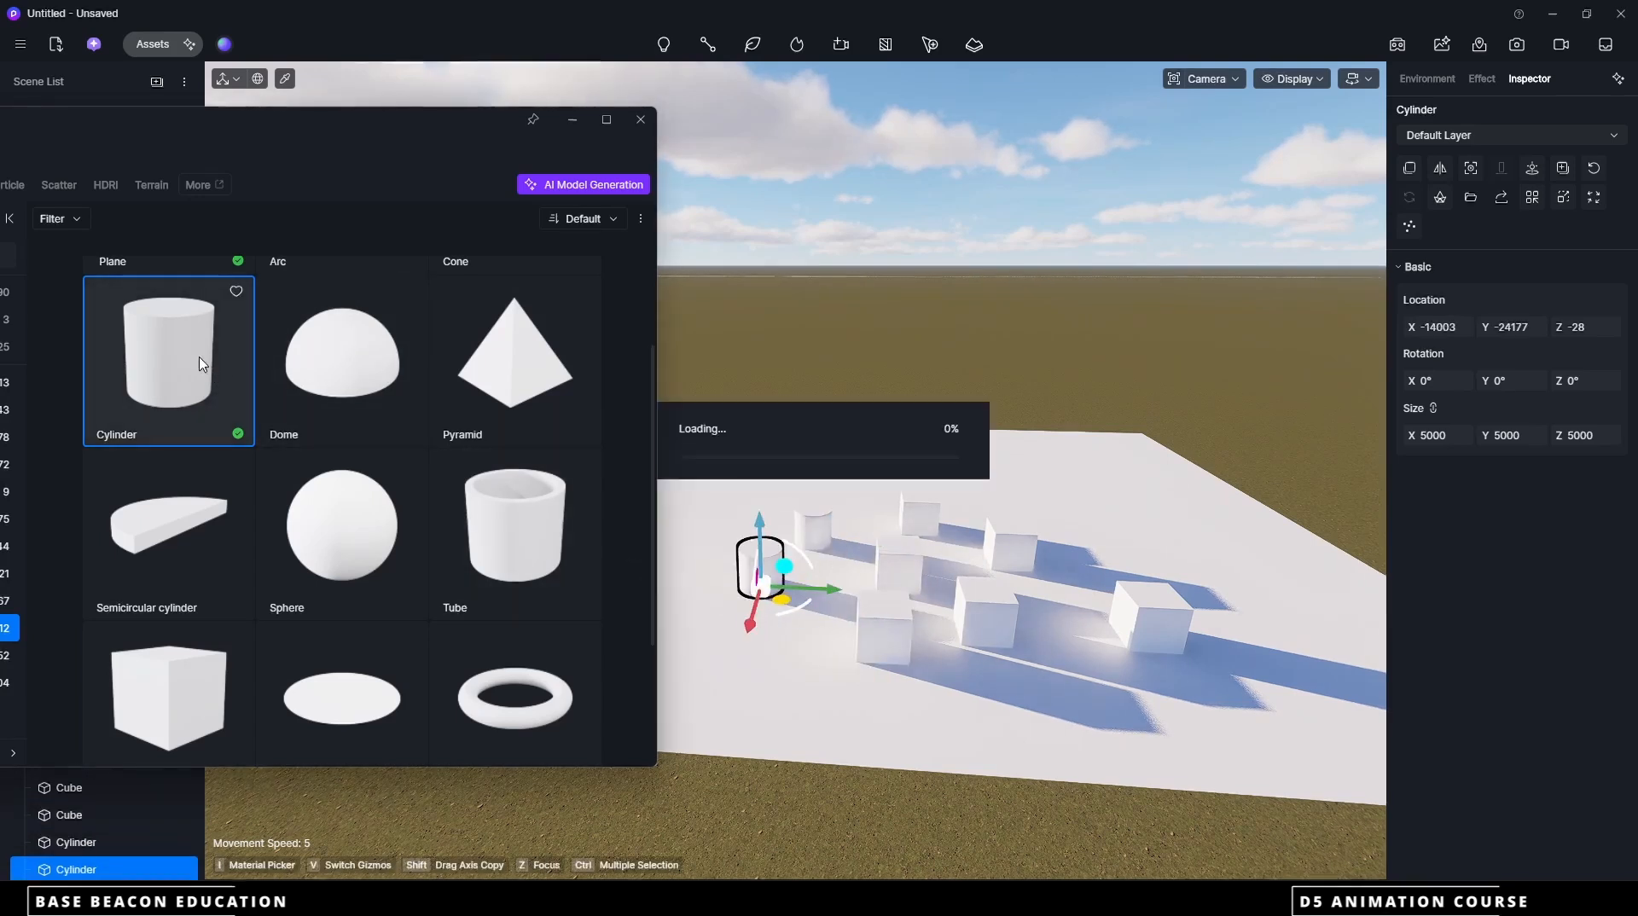
click(751, 529)
click(203, 363)
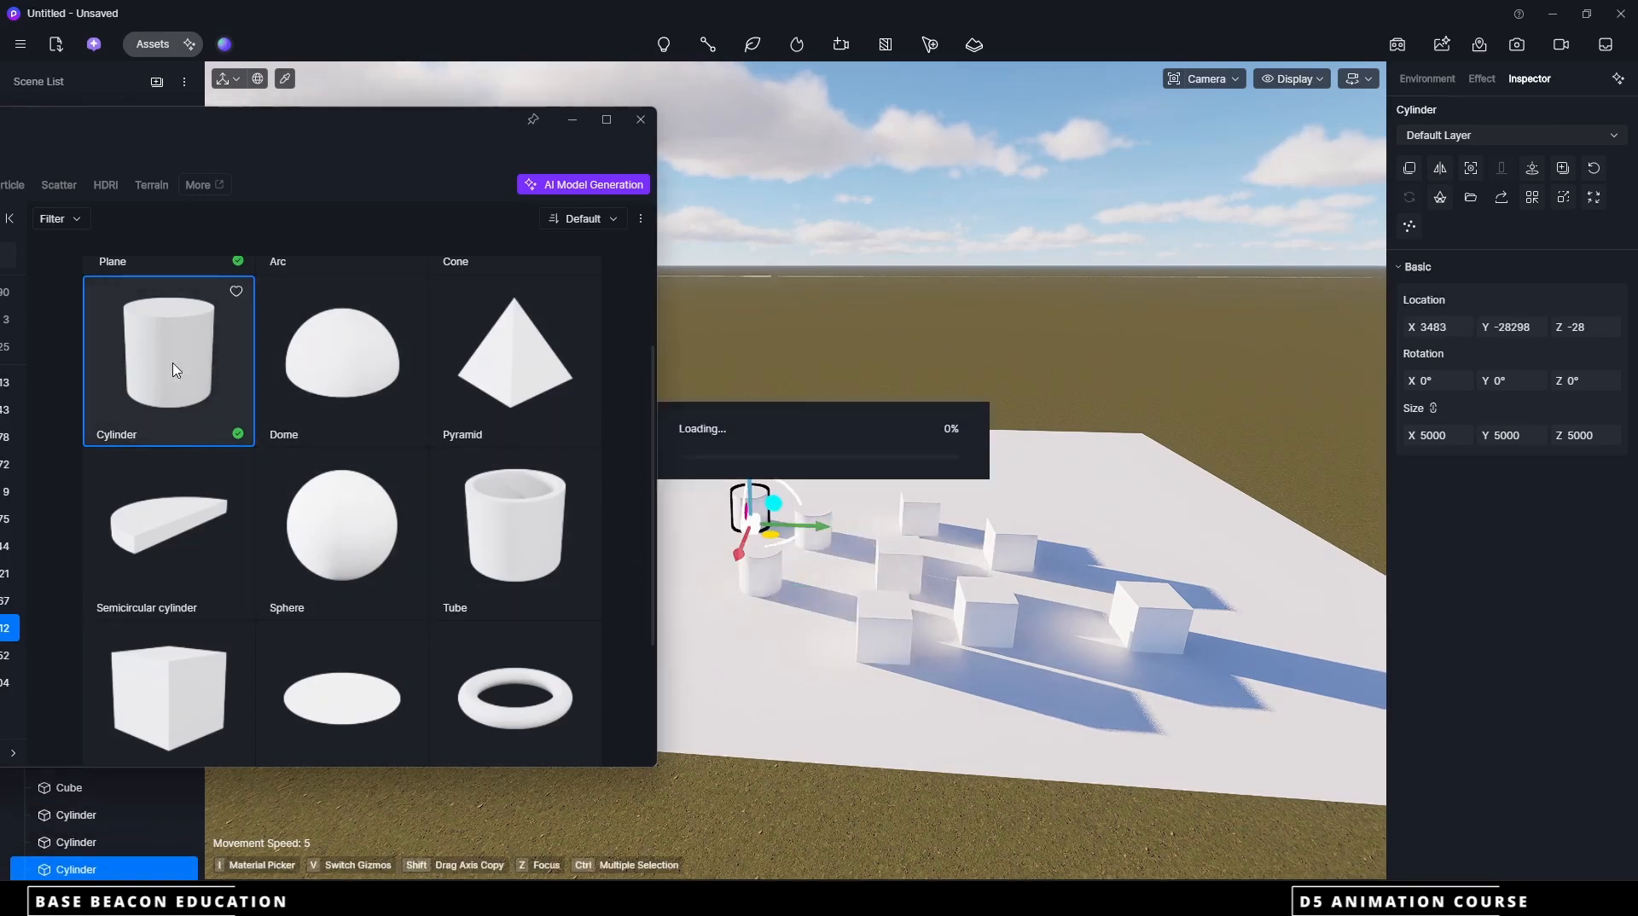
click(855, 509)
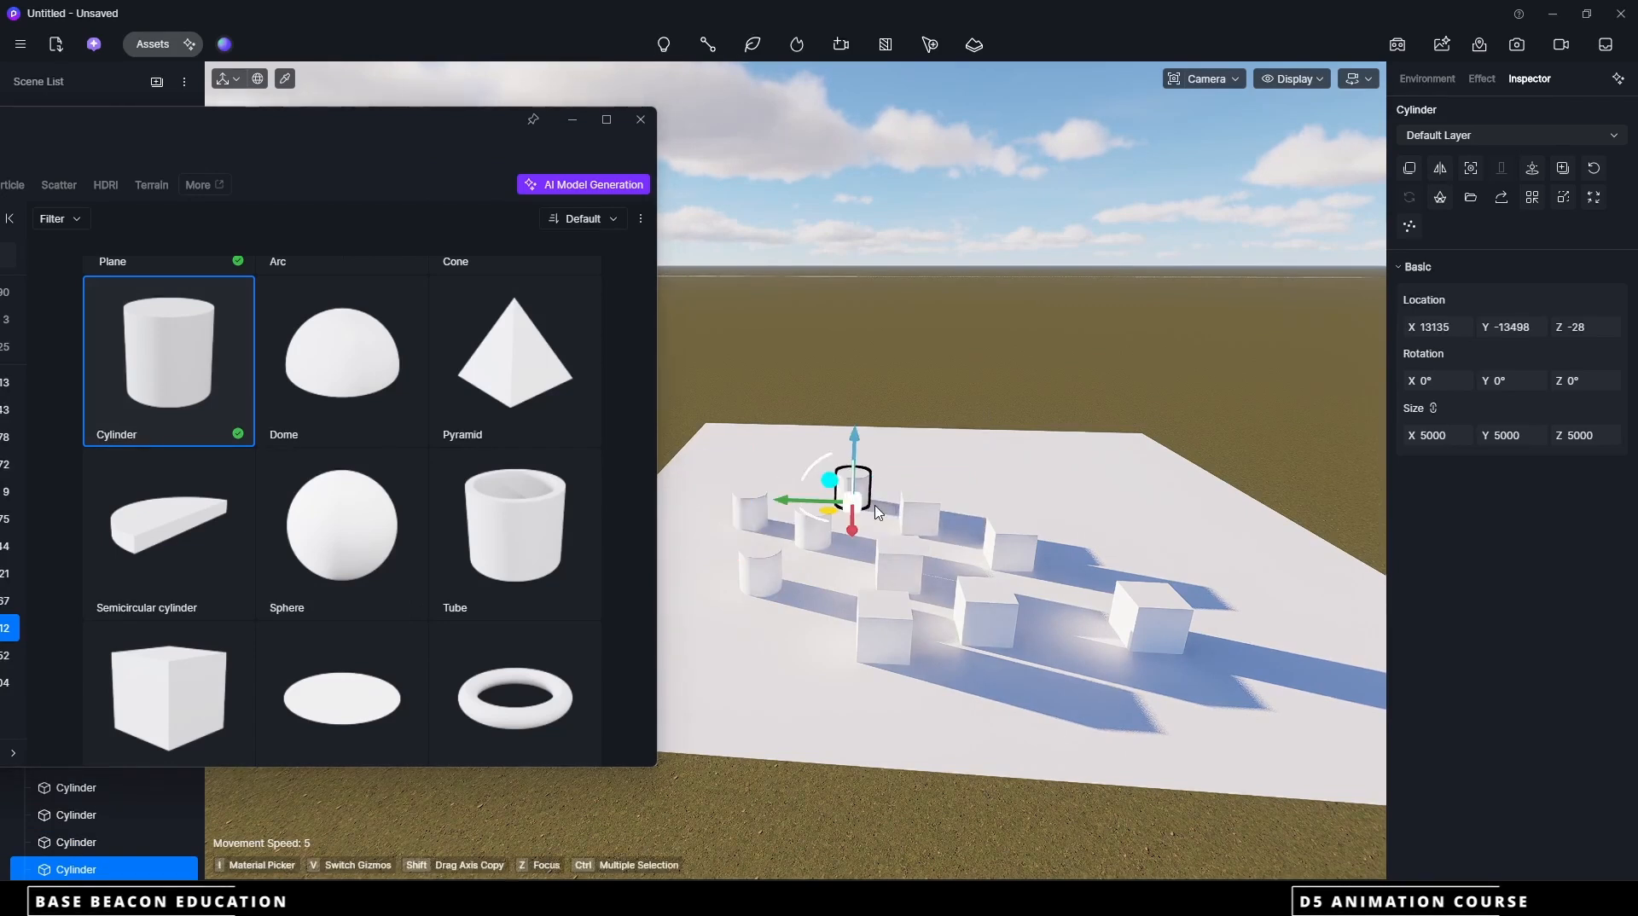
key(Escape)
scroll(927, 589, up, 2)
click(636, 126)
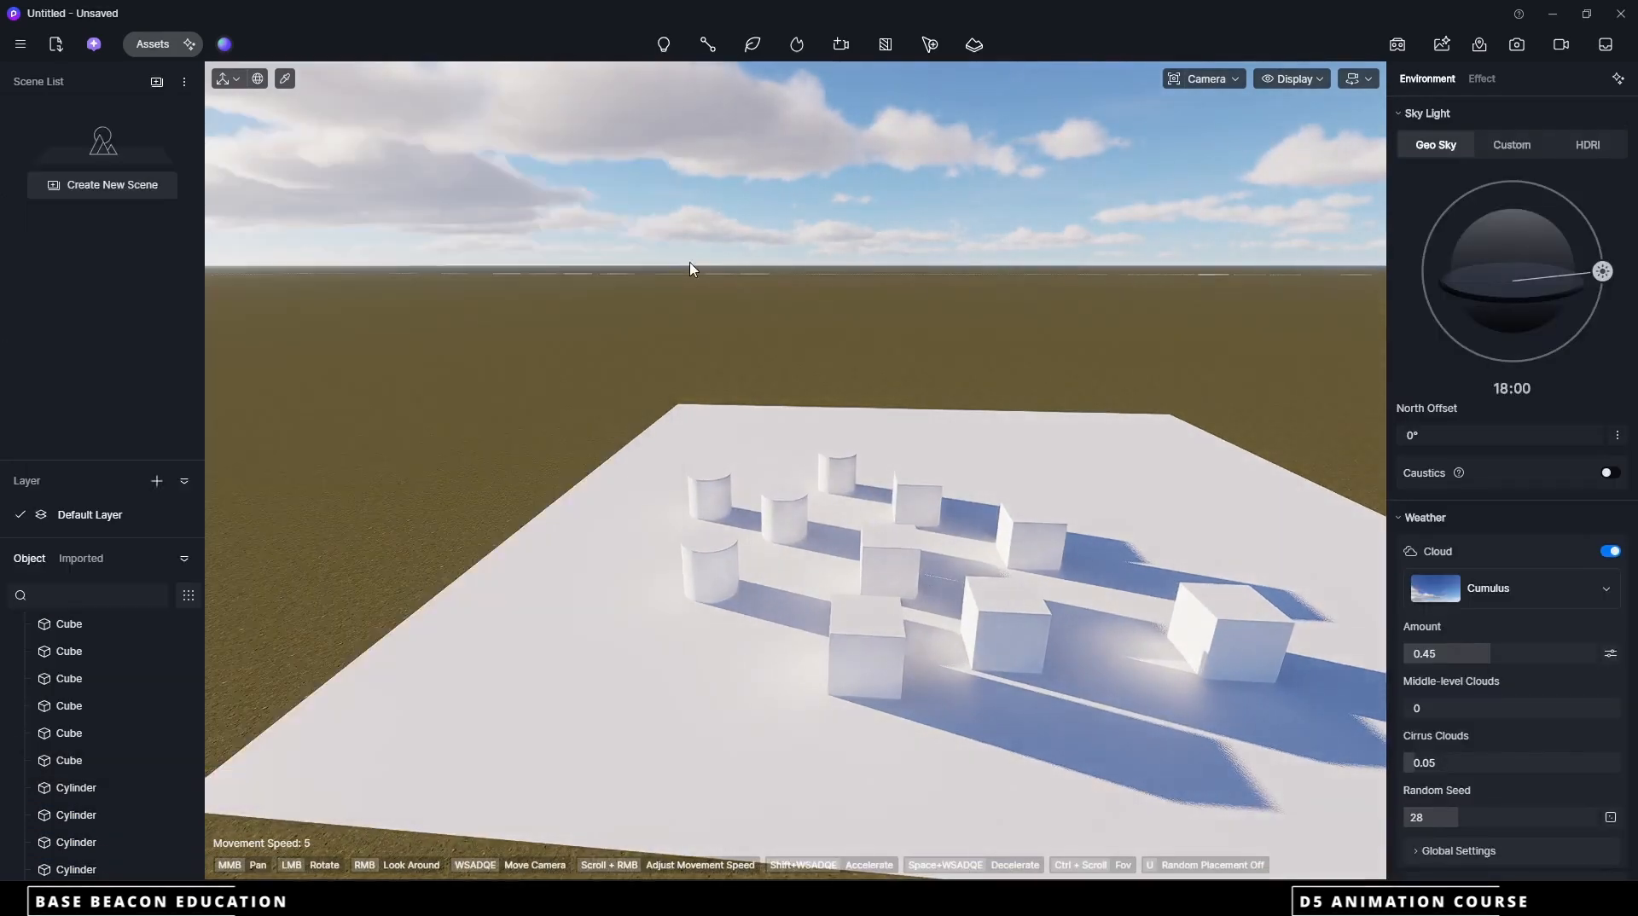
Pick the material of the cube nearest the cylinders' front edge and set its base color to red, HSV 0, 59, 63
scroll(819, 651, up, 1)
click(877, 637)
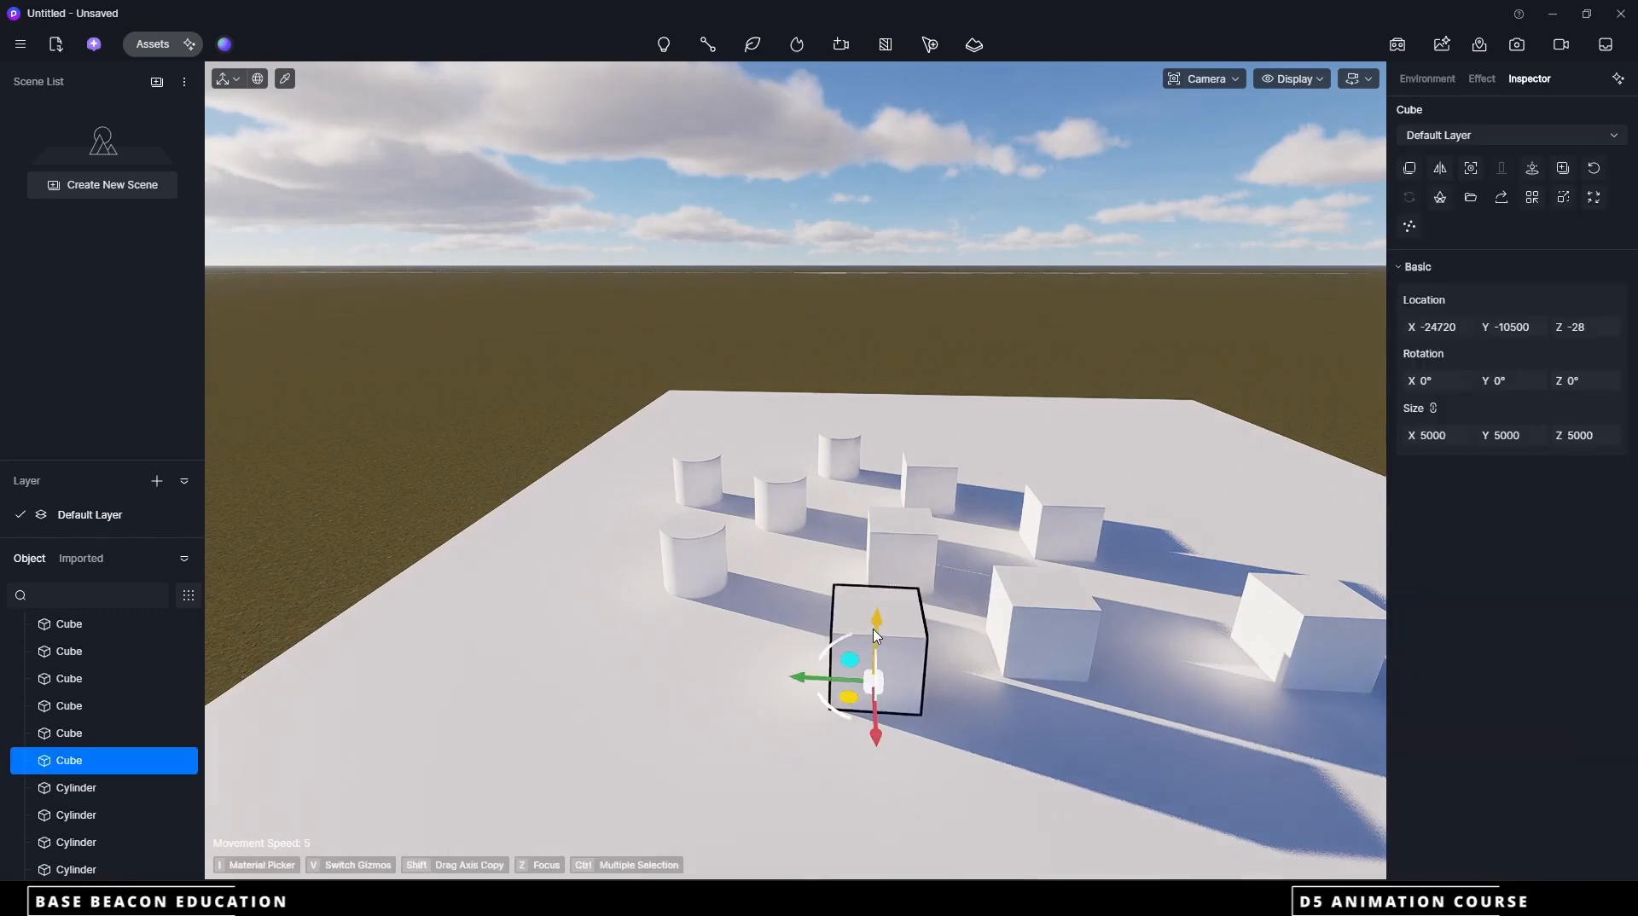
click(434, 158)
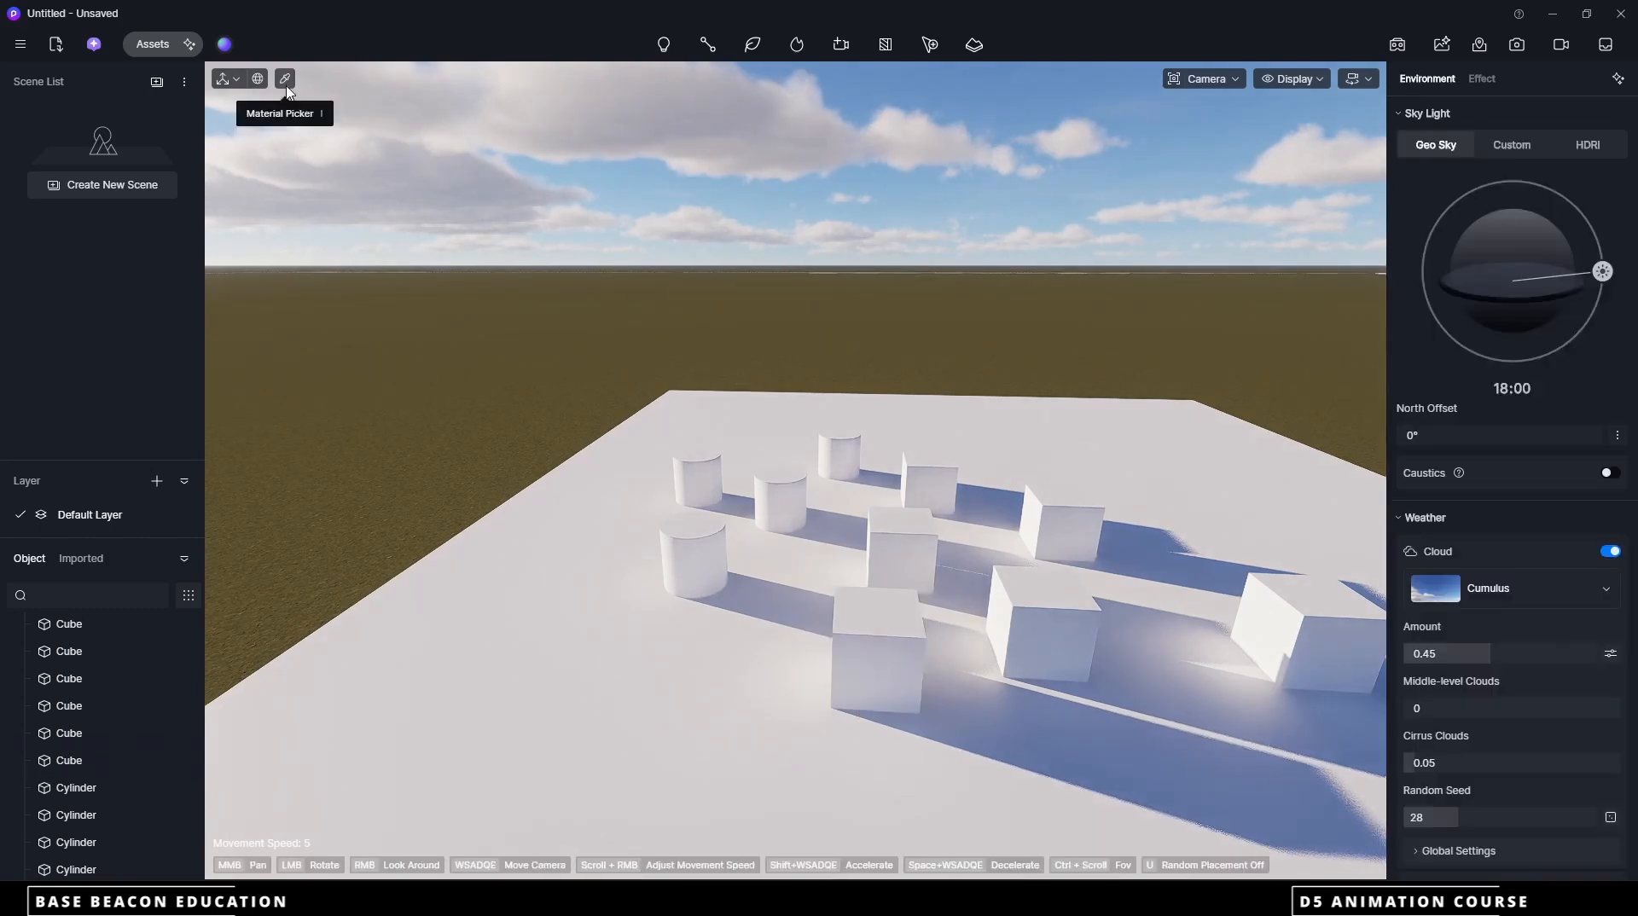
click(860, 616)
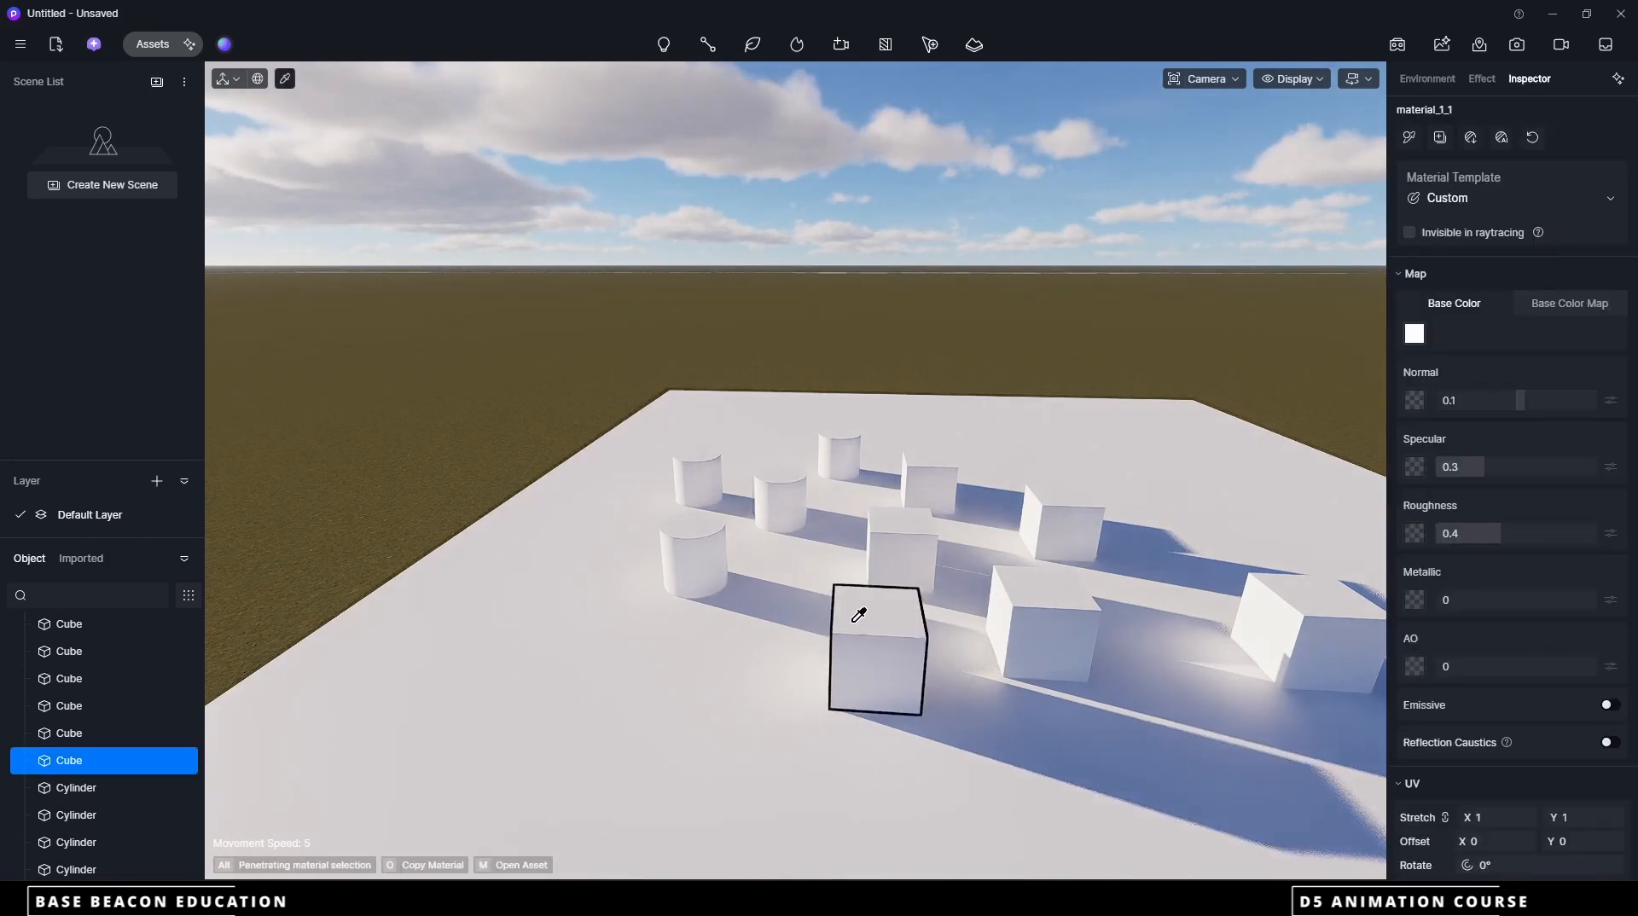
click(1415, 333)
click(1346, 417)
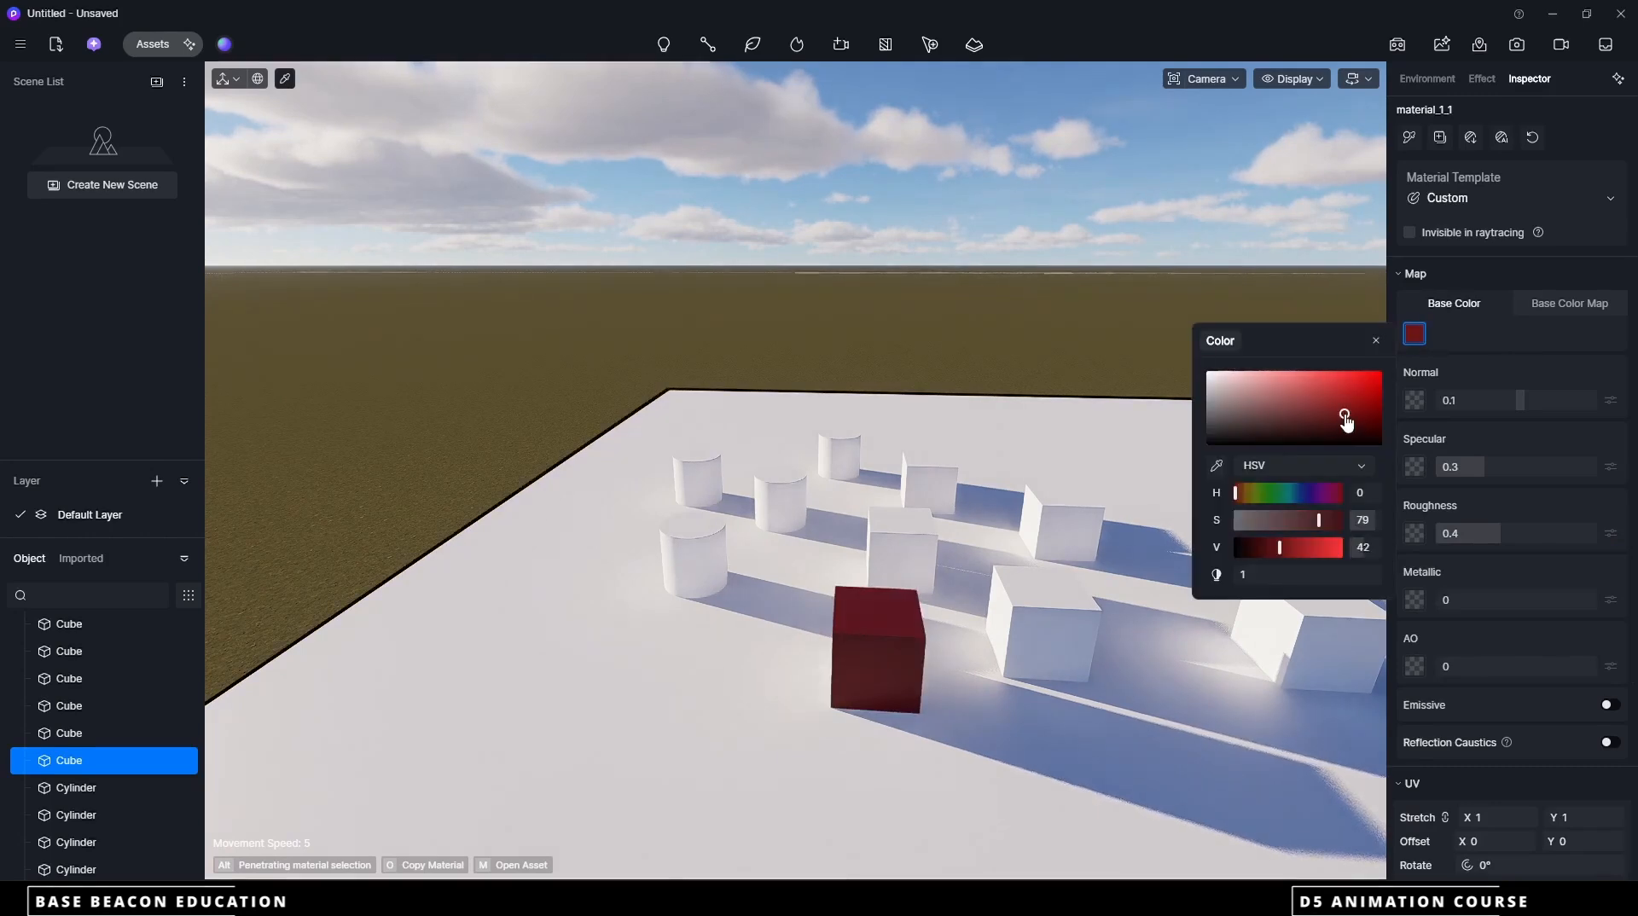
click(1311, 402)
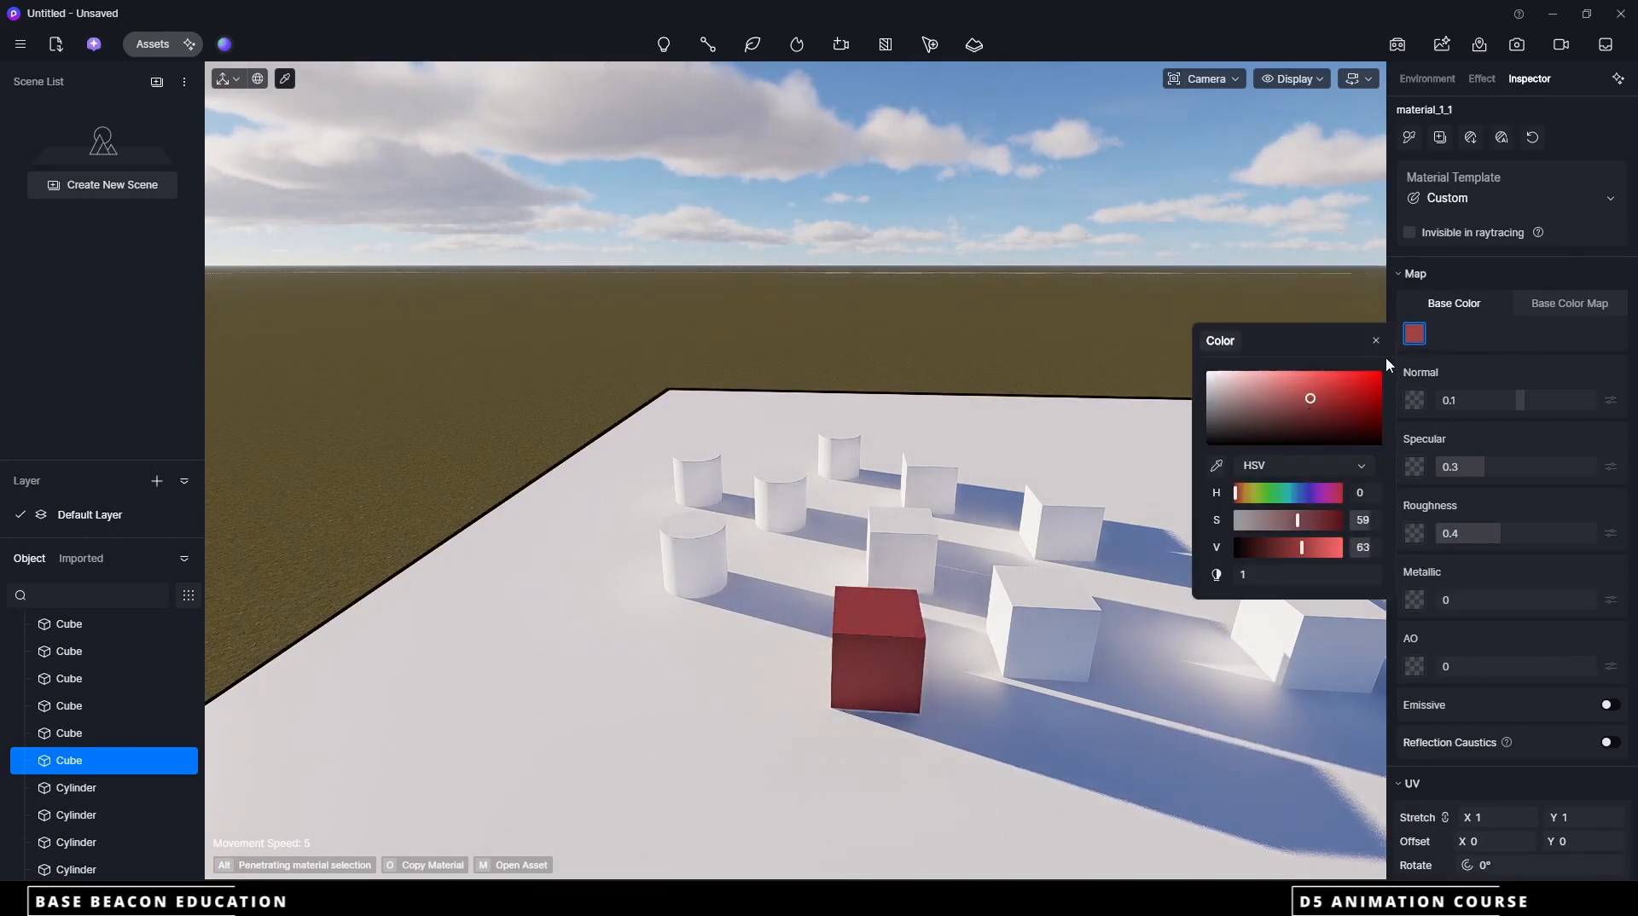
Set the base color of the cube directly behind the red one to dark red, HSV 0, 71, 43
click(887, 541)
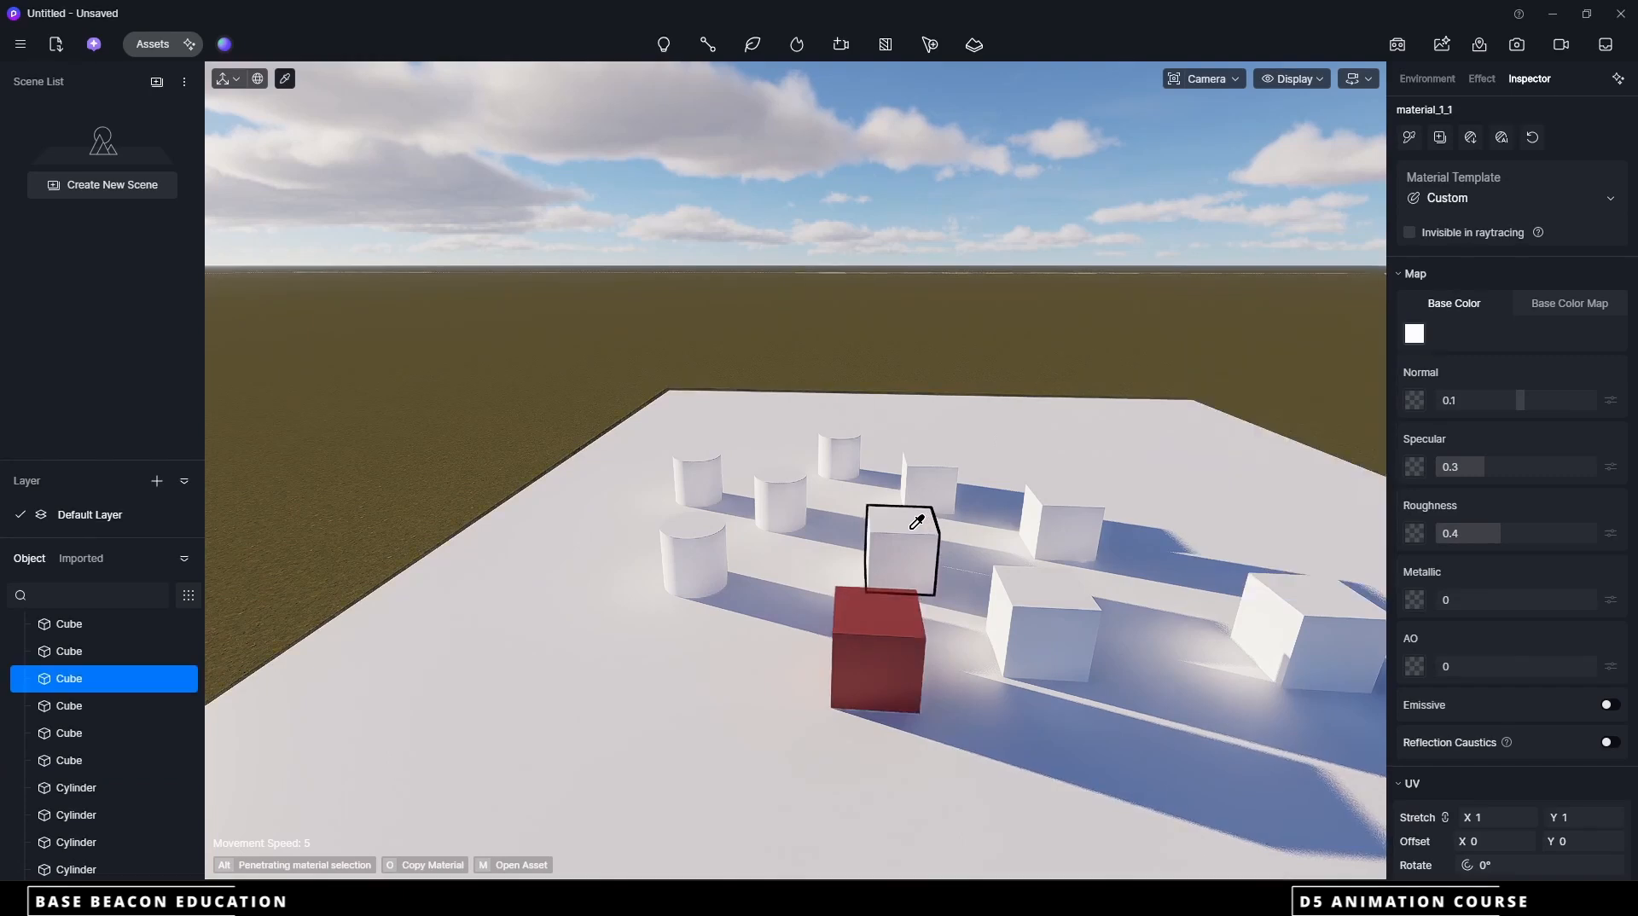
click(1414, 334)
click(1332, 413)
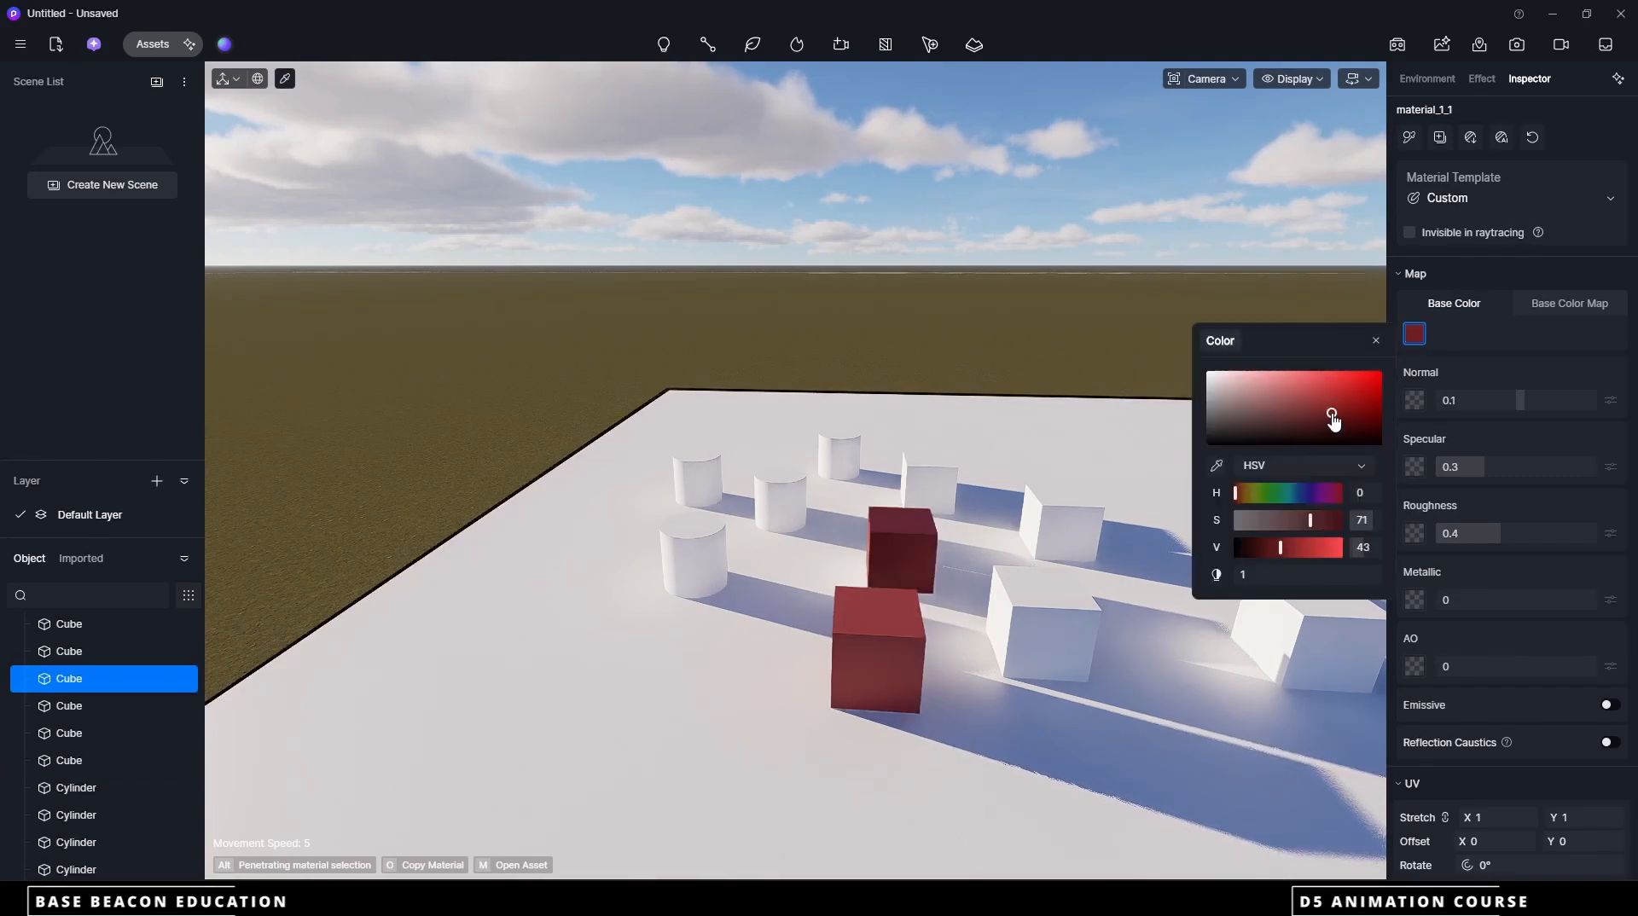
Change the dark red cube's hue to 119 for green and set the cube diagonally behind it to light red, HSV 0, 48, 77
click(1270, 493)
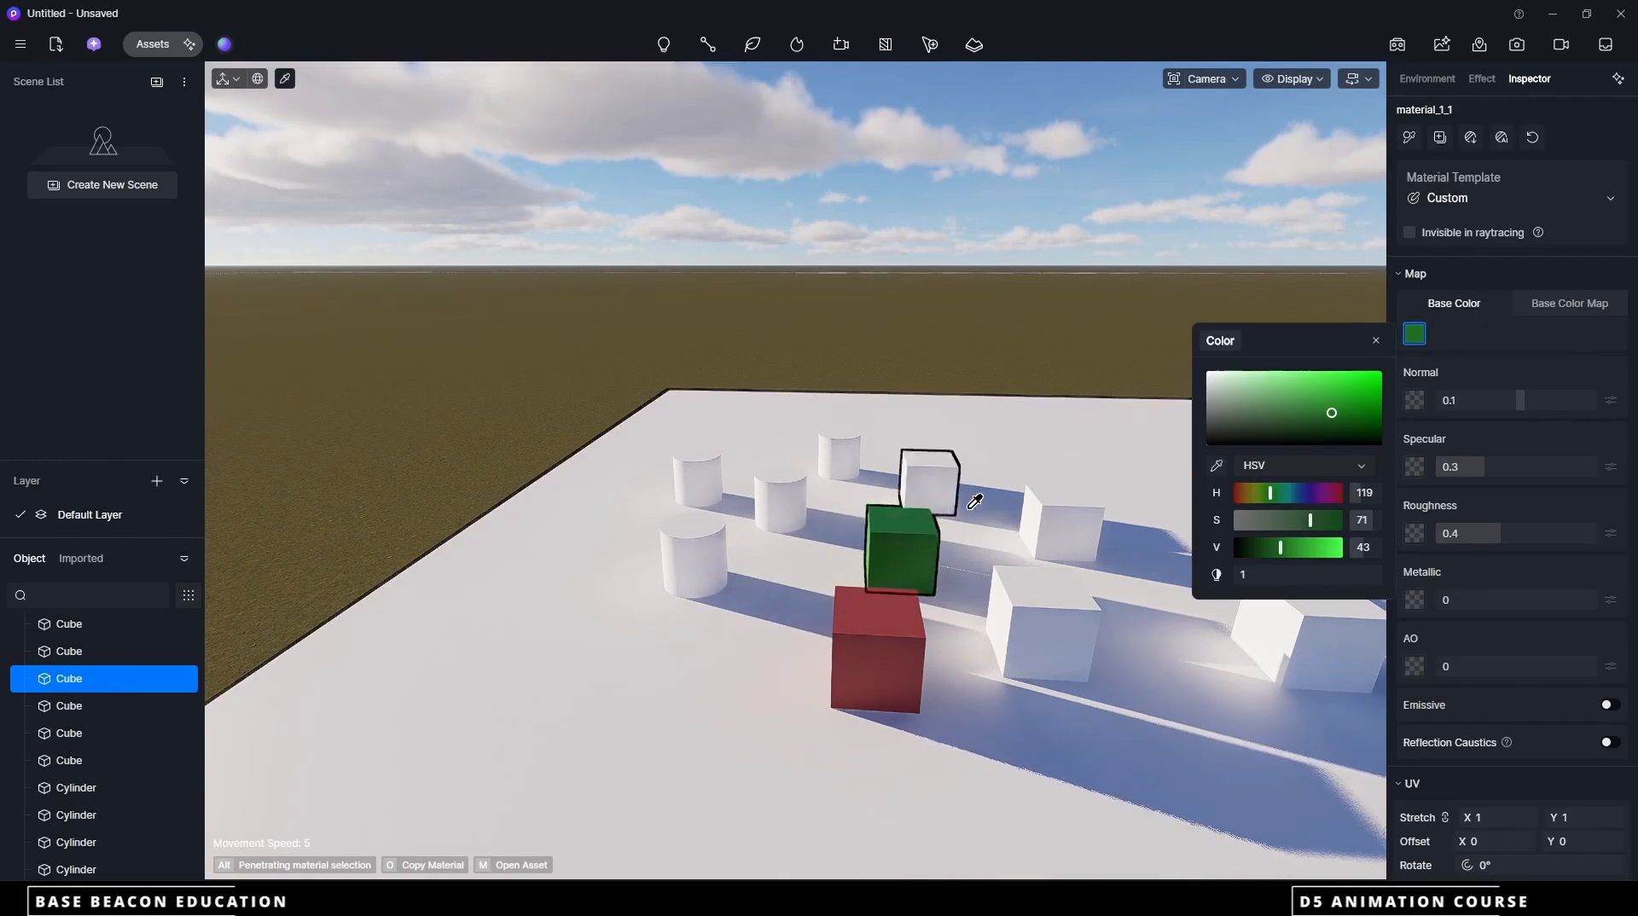
click(1063, 521)
click(1415, 333)
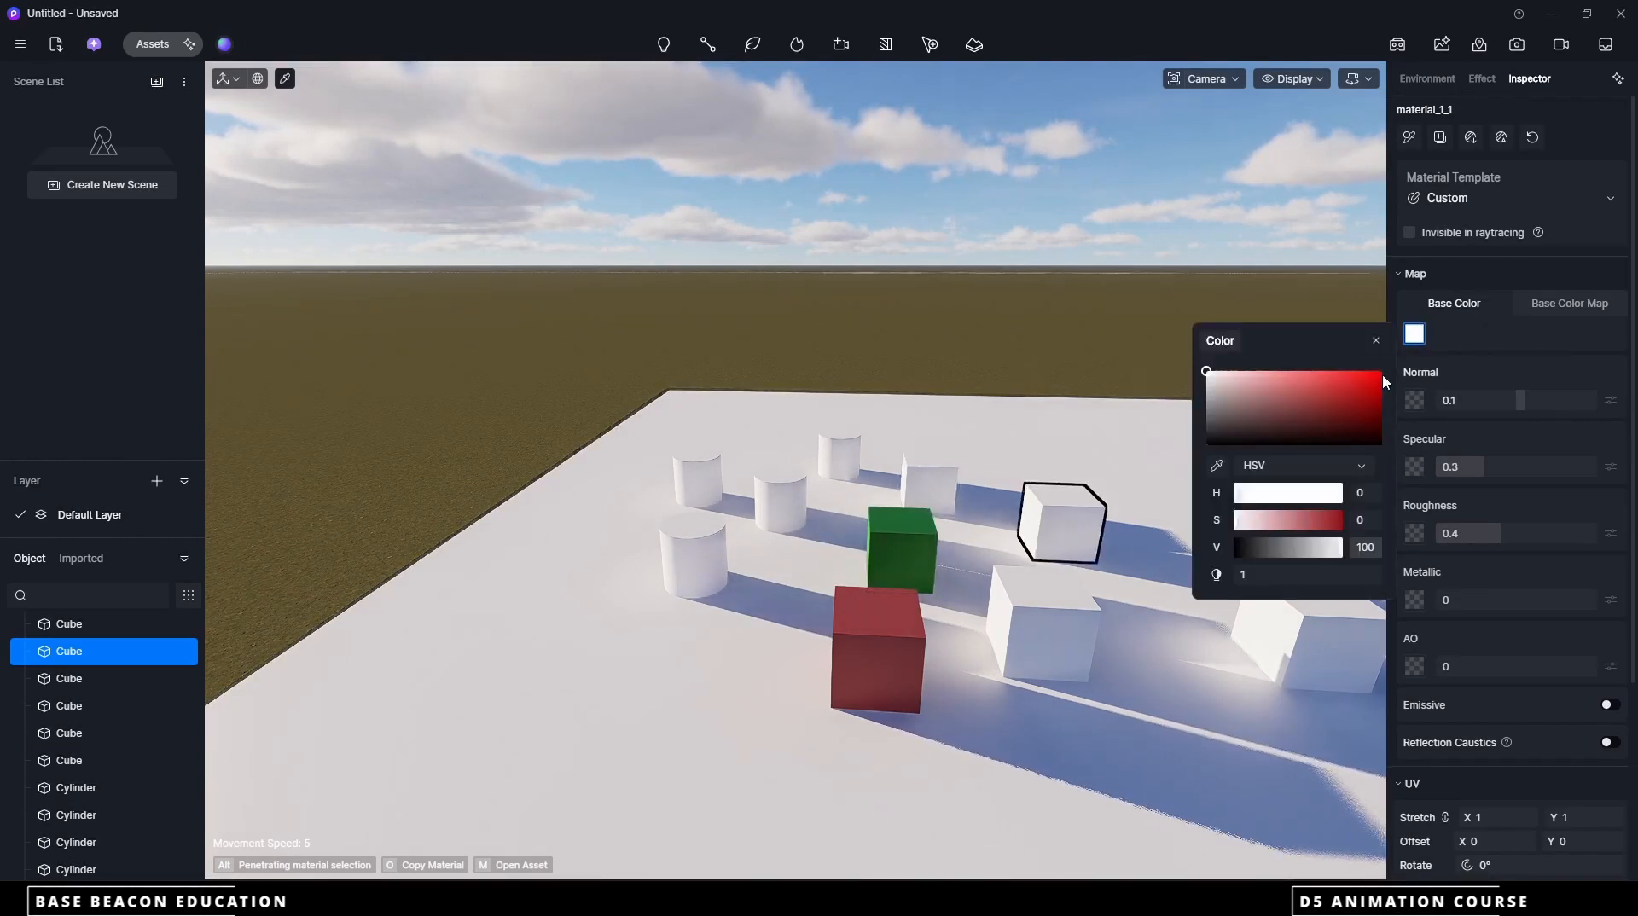
click(1340, 437)
click(1291, 389)
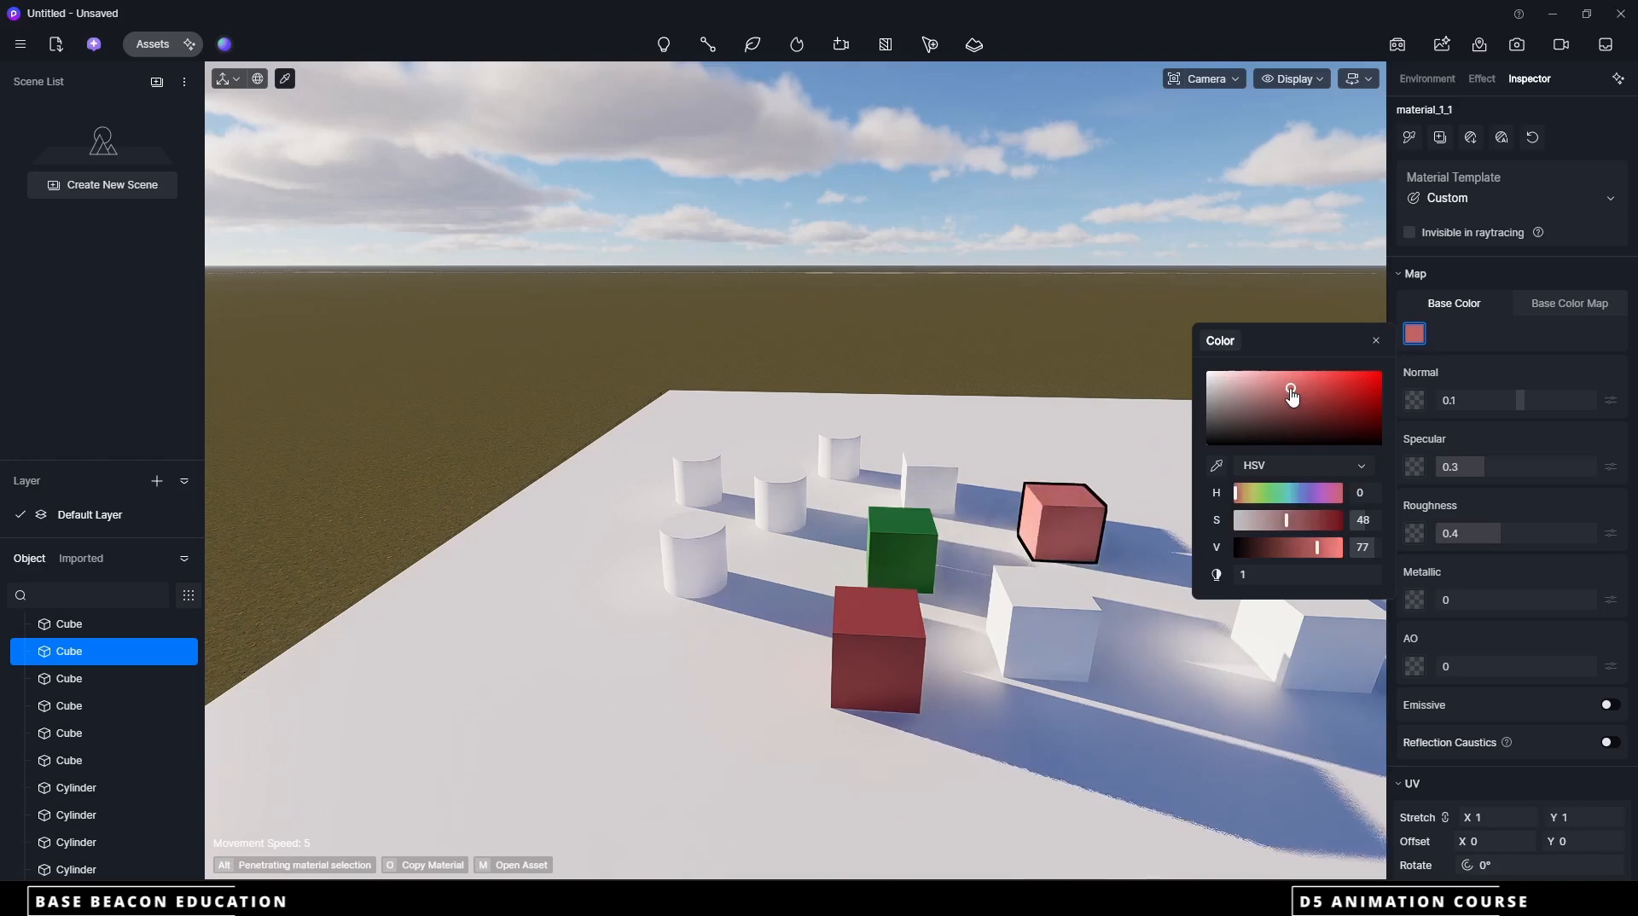
Set the base color of the white cube beside the front red one to blue, HSV 209, 77, 69
click(1045, 623)
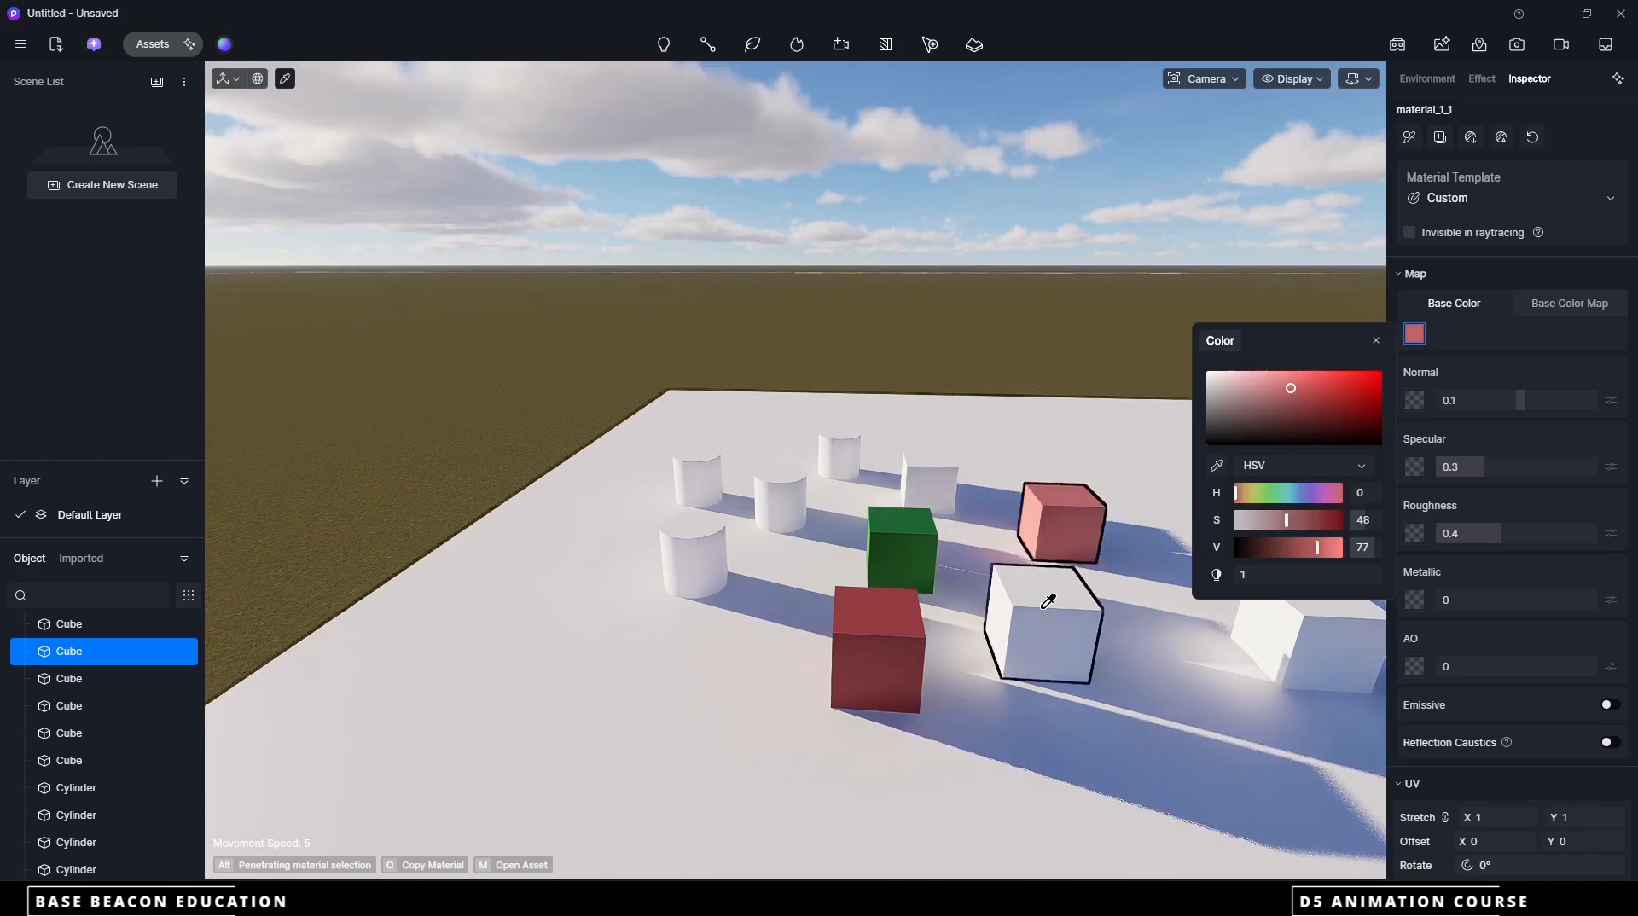
click(1415, 334)
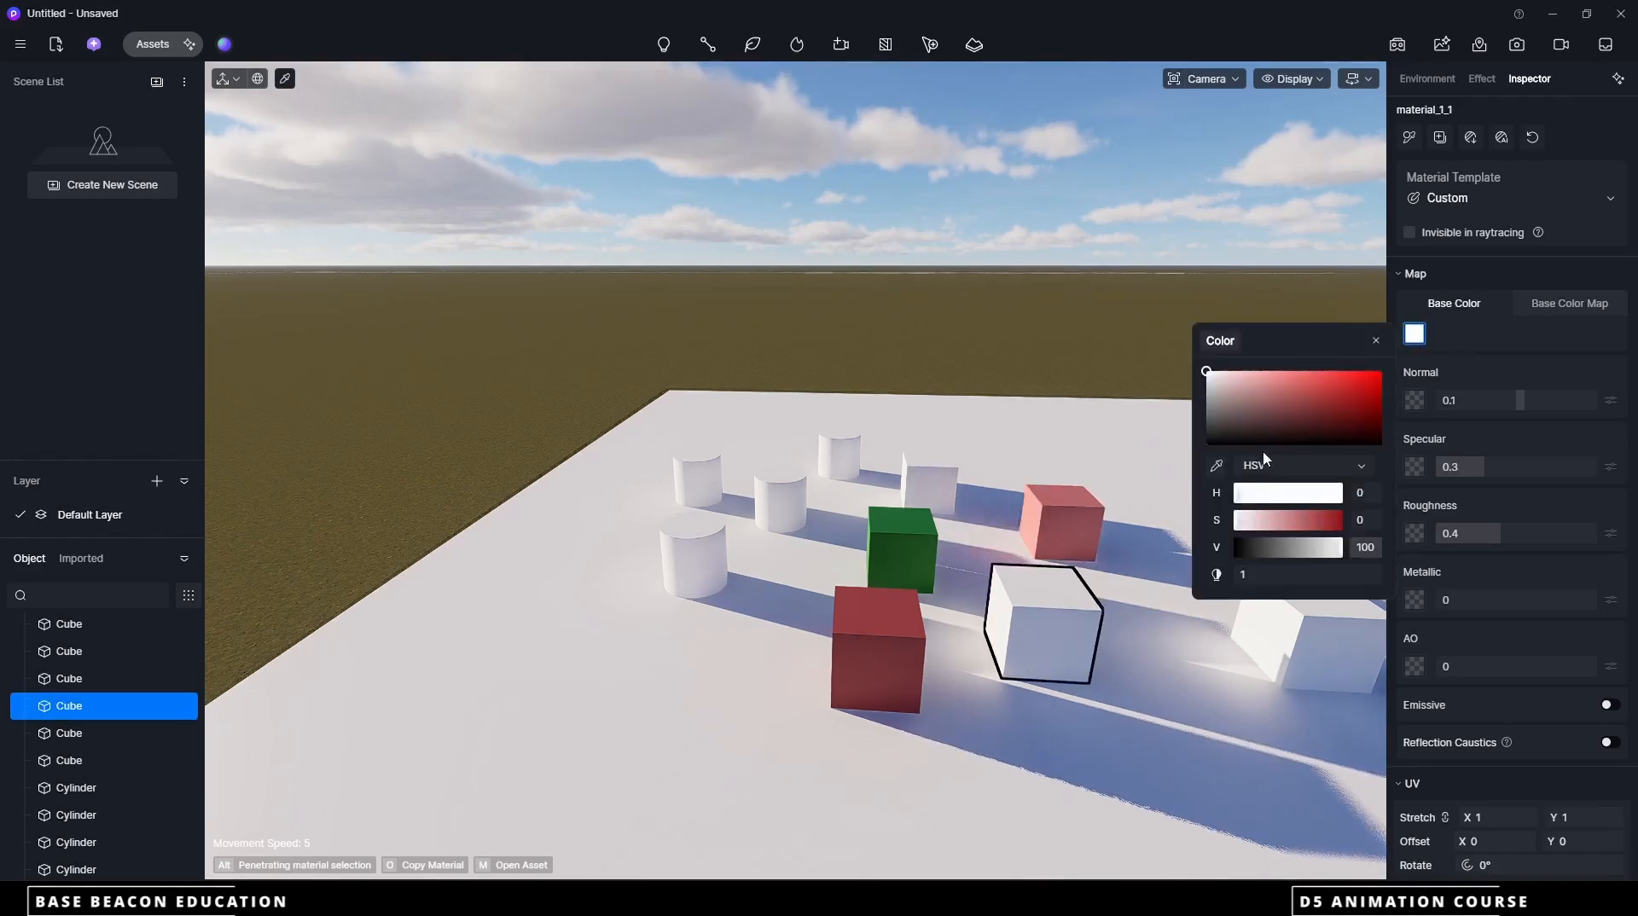
click(1318, 428)
click(1297, 492)
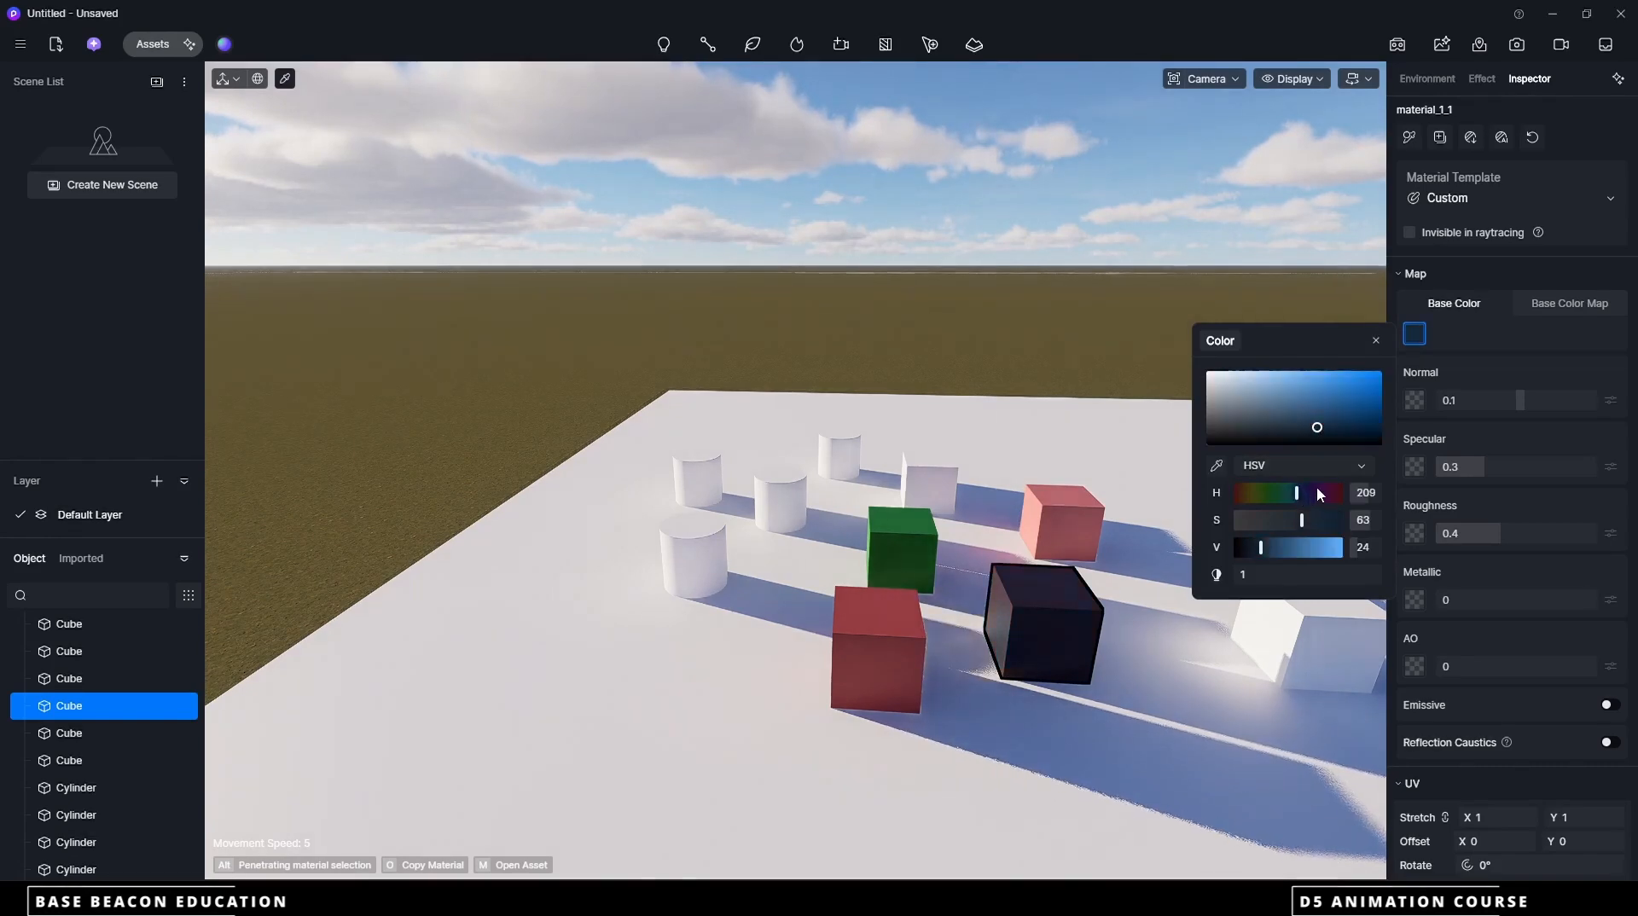
click(1342, 394)
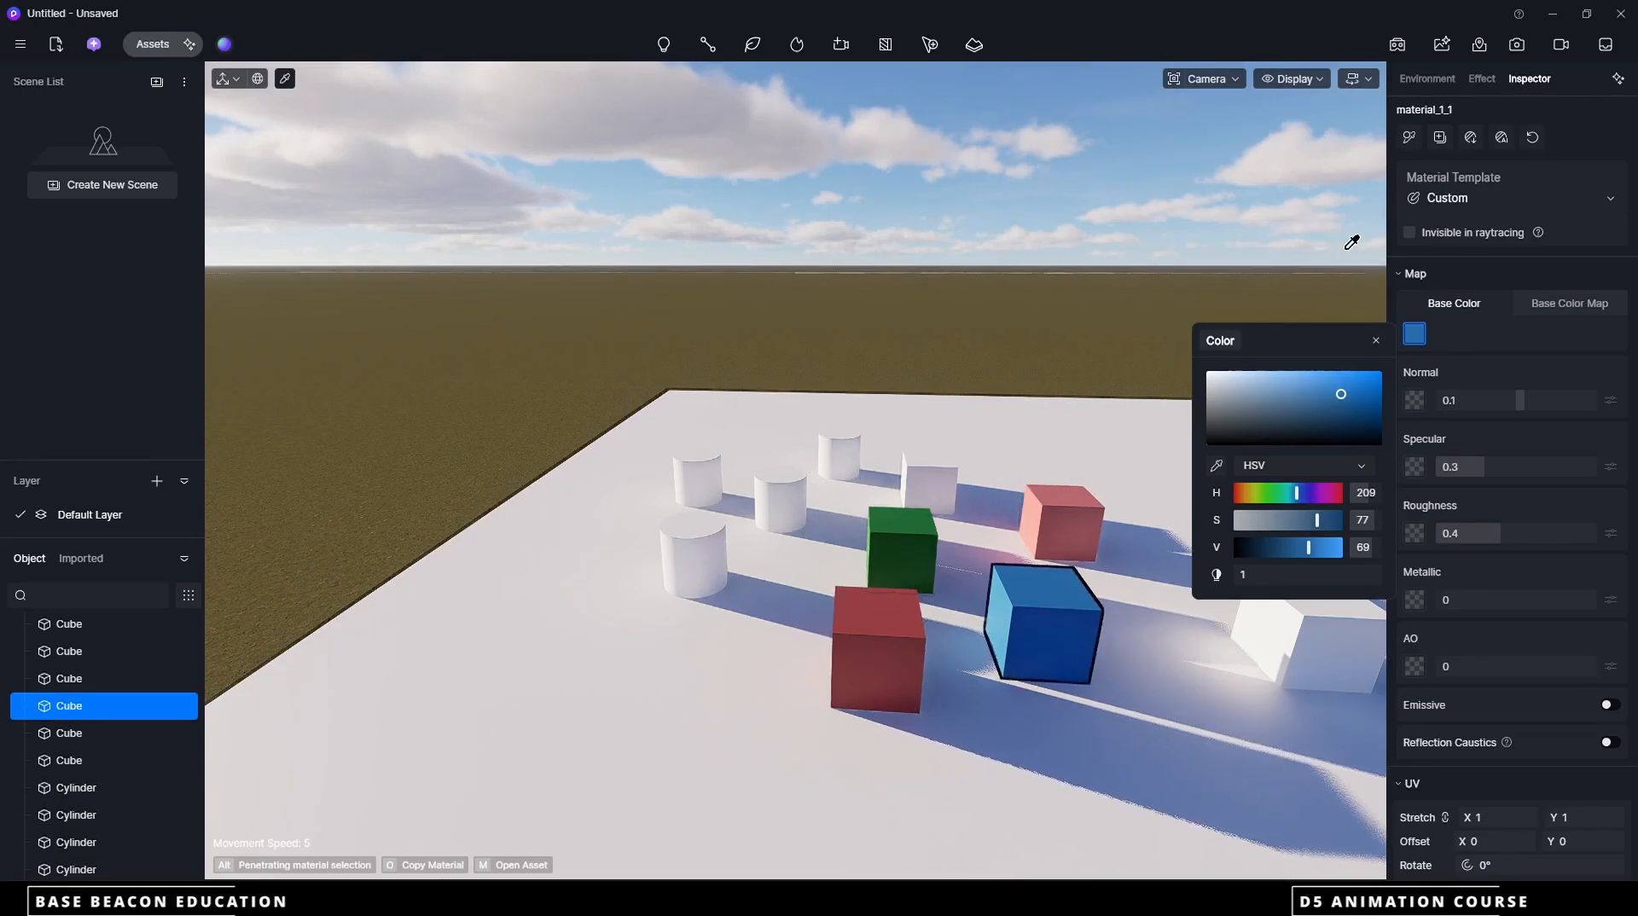
Copy the green cube's material onto the outermost white cube and onto the nearest and farthest cylinders
click(906, 531)
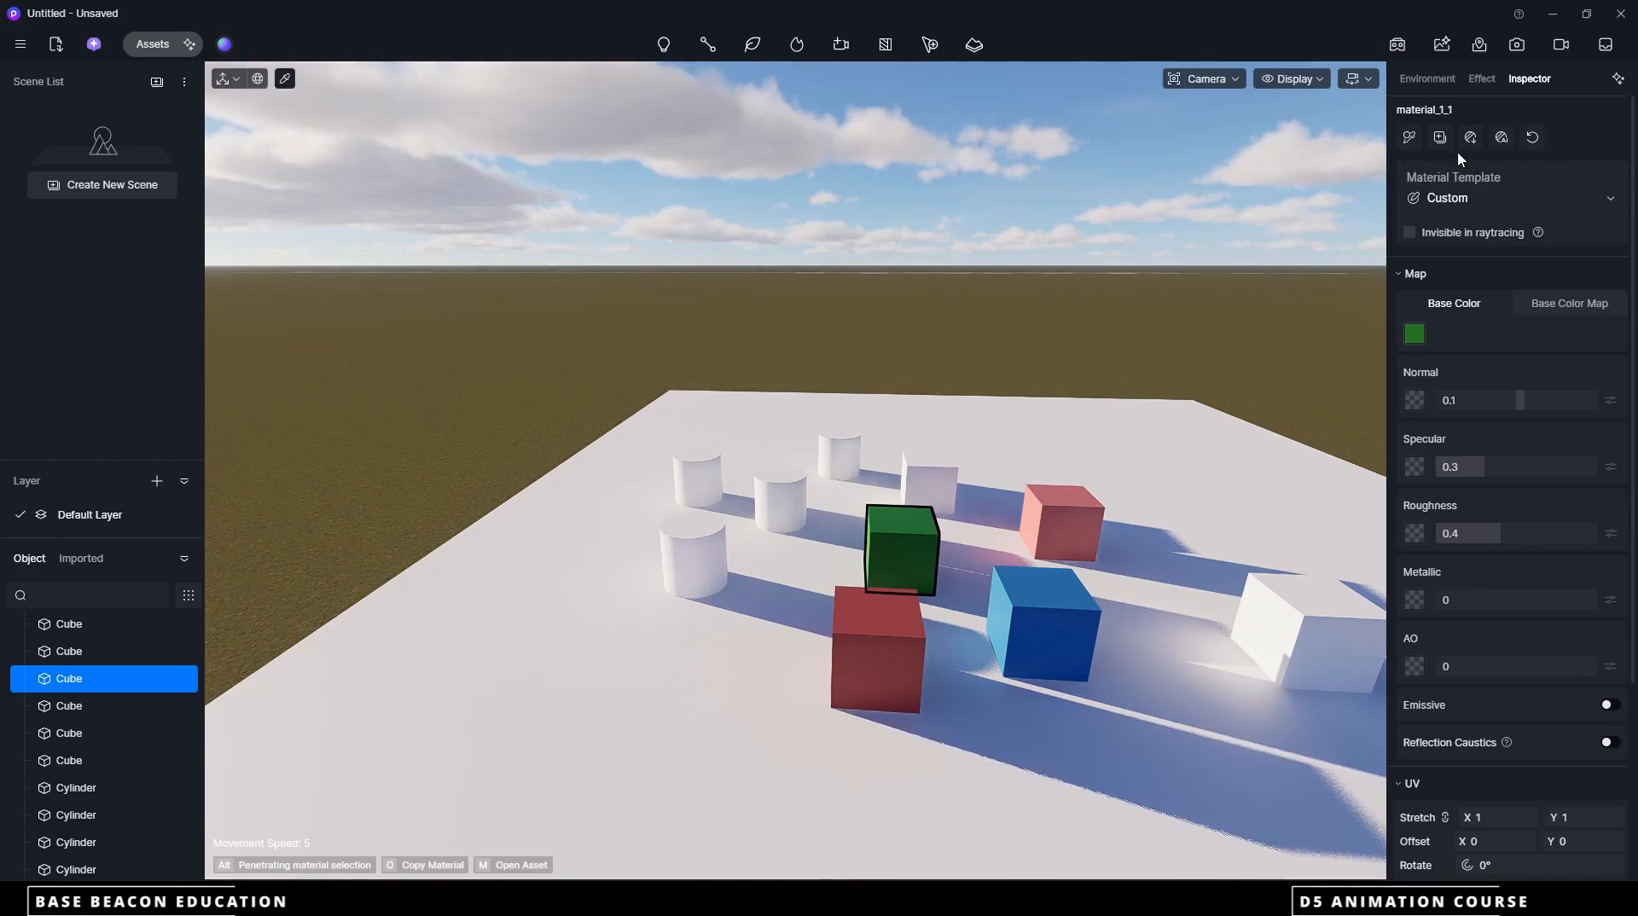
click(1413, 144)
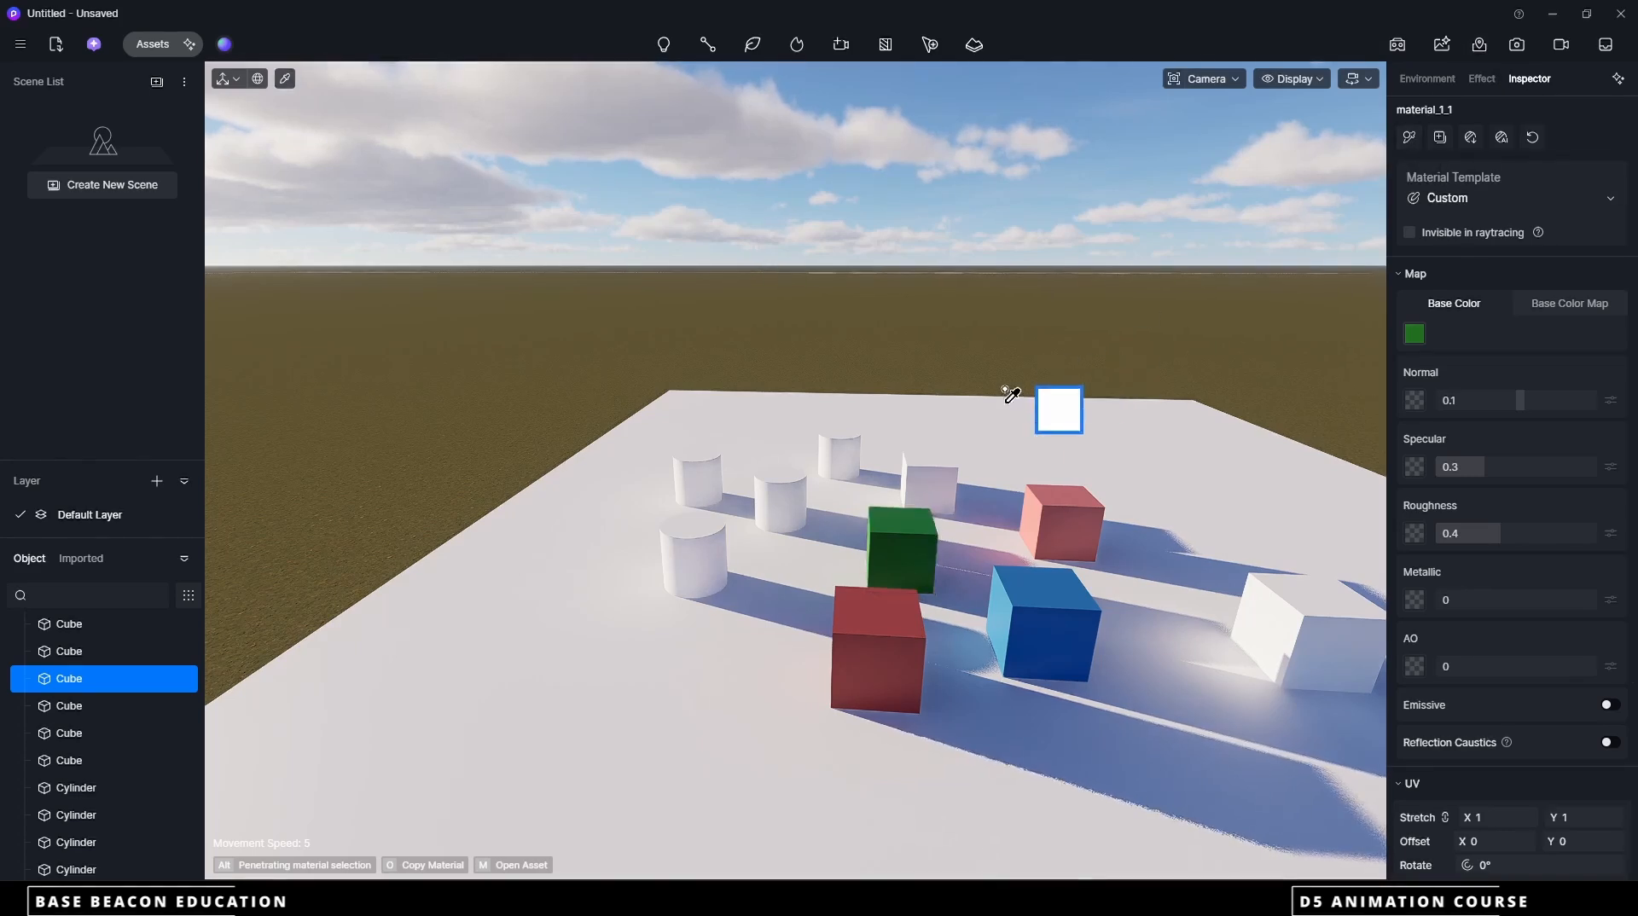
click(1324, 584)
scroll(978, 572, down, 3)
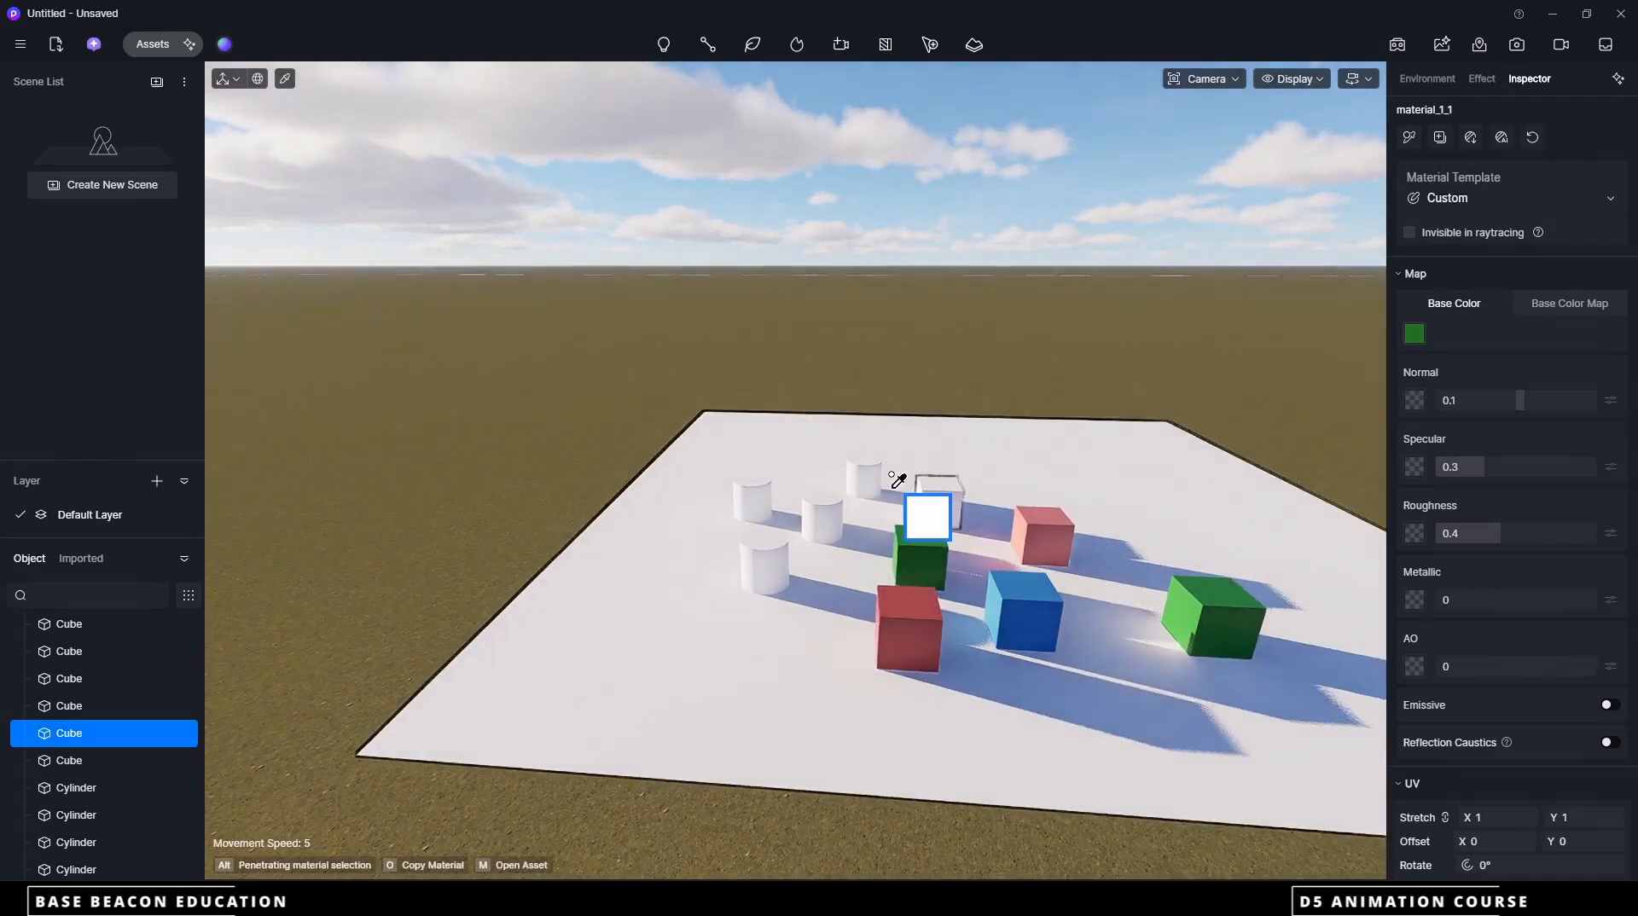
scroll(904, 512, up, 3)
click(858, 474)
click(700, 568)
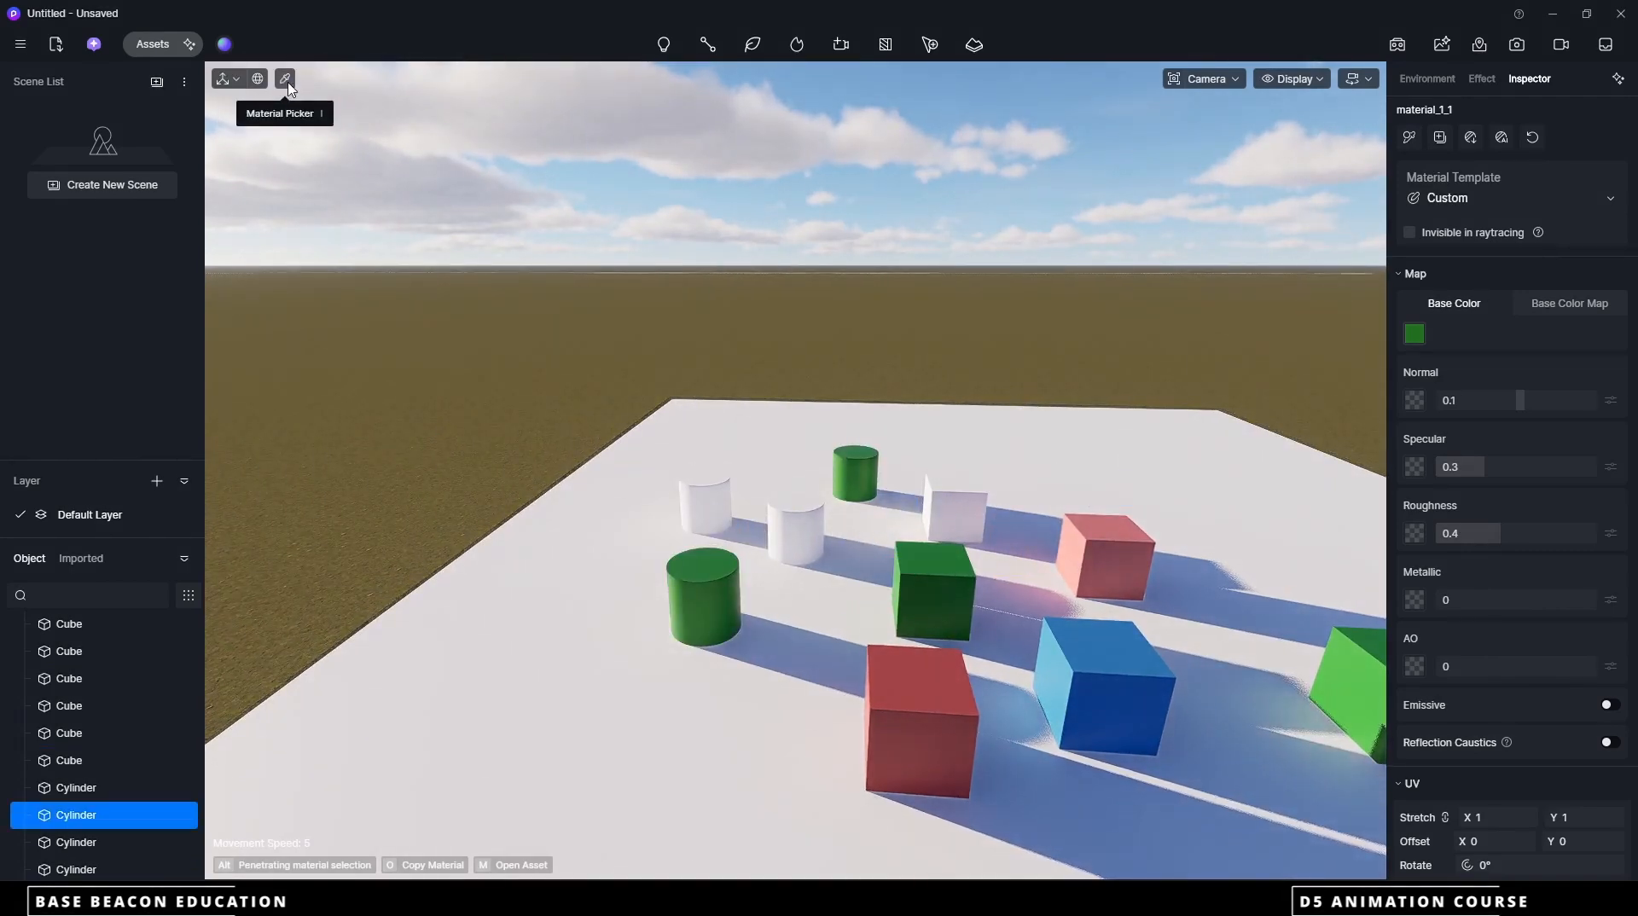
Copy the front red cube's material onto the middle white cylinder and the remaining white cube at the back
click(284, 78)
click(945, 689)
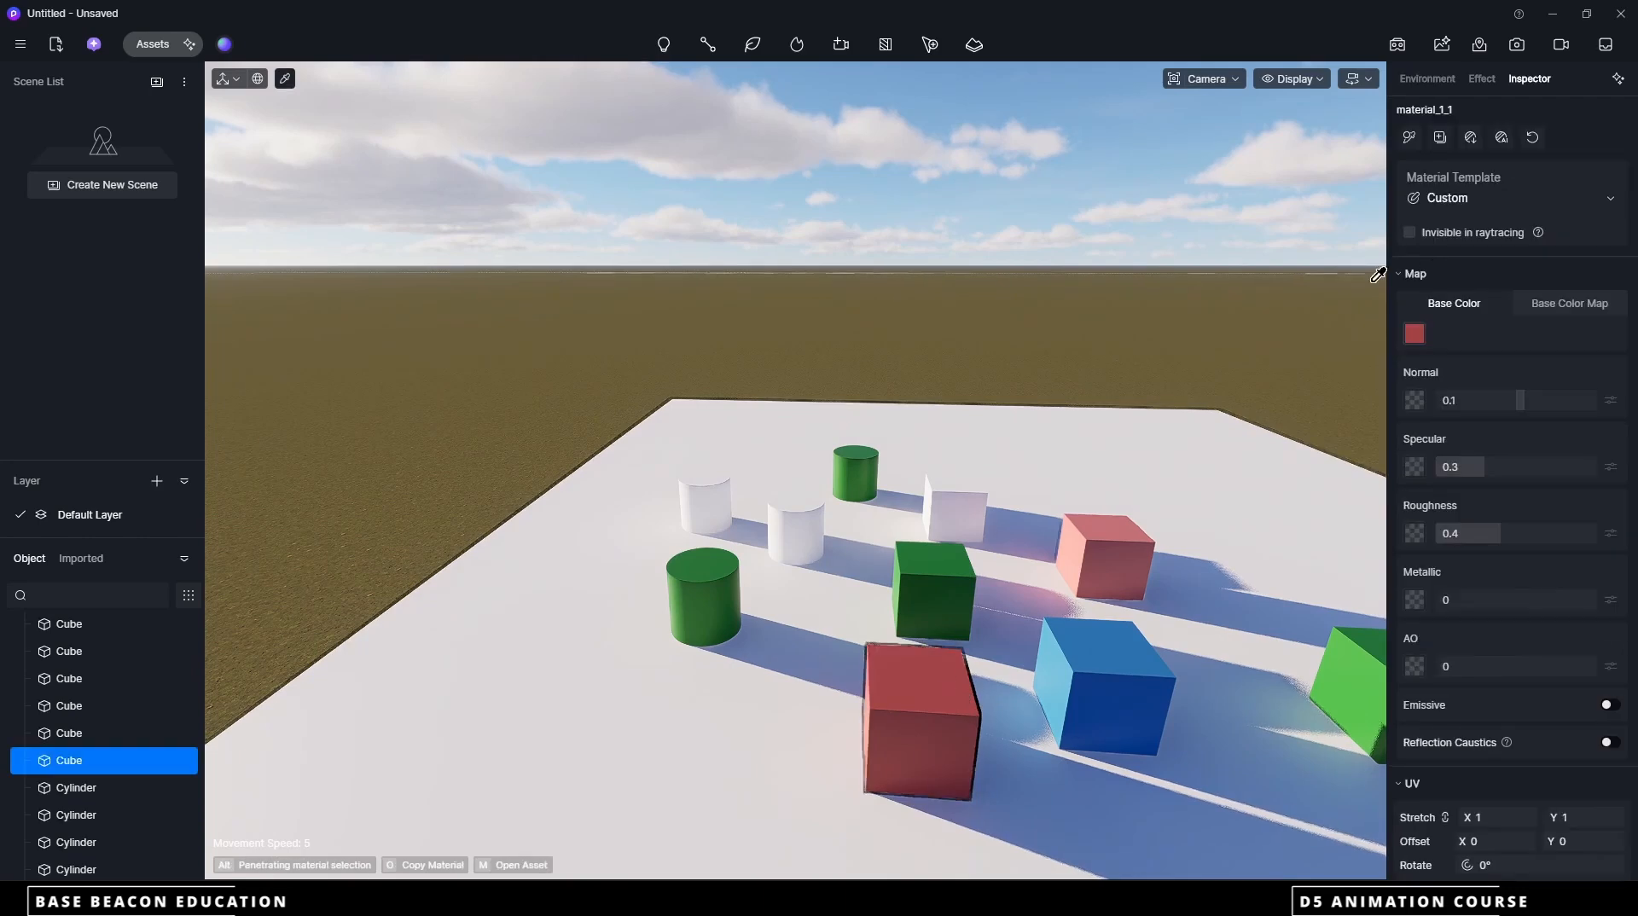
click(796, 528)
click(954, 506)
scroll(838, 540, down, 4)
scroll(1100, 580, up, 4)
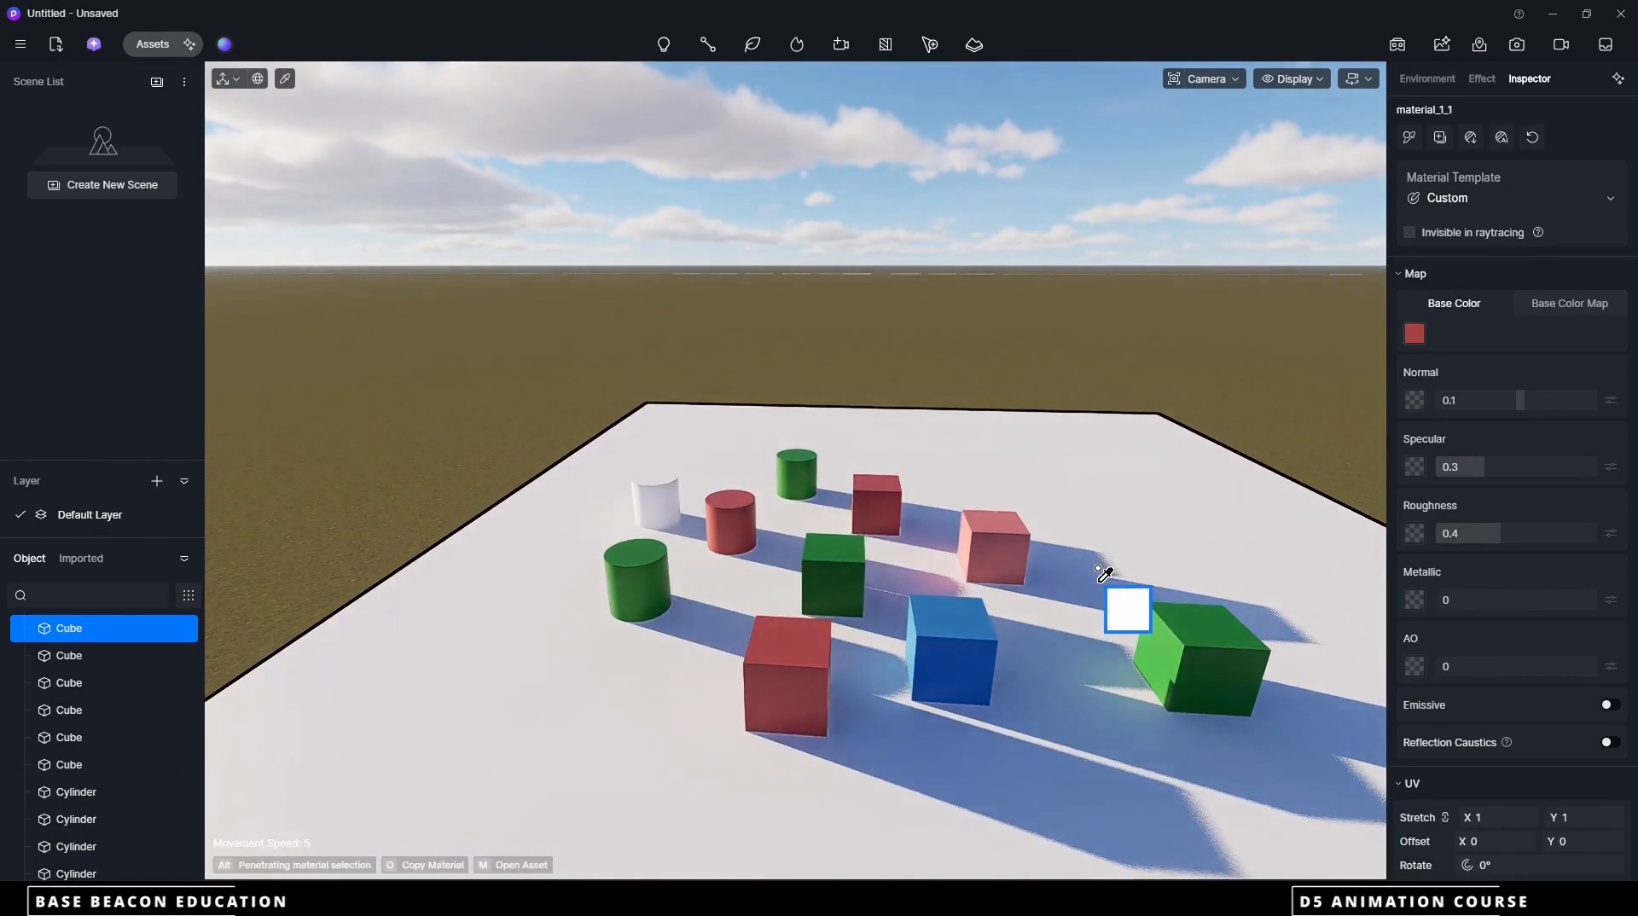
Copy the blue cube's material onto the last white cylinder and end the material picking
click(285, 79)
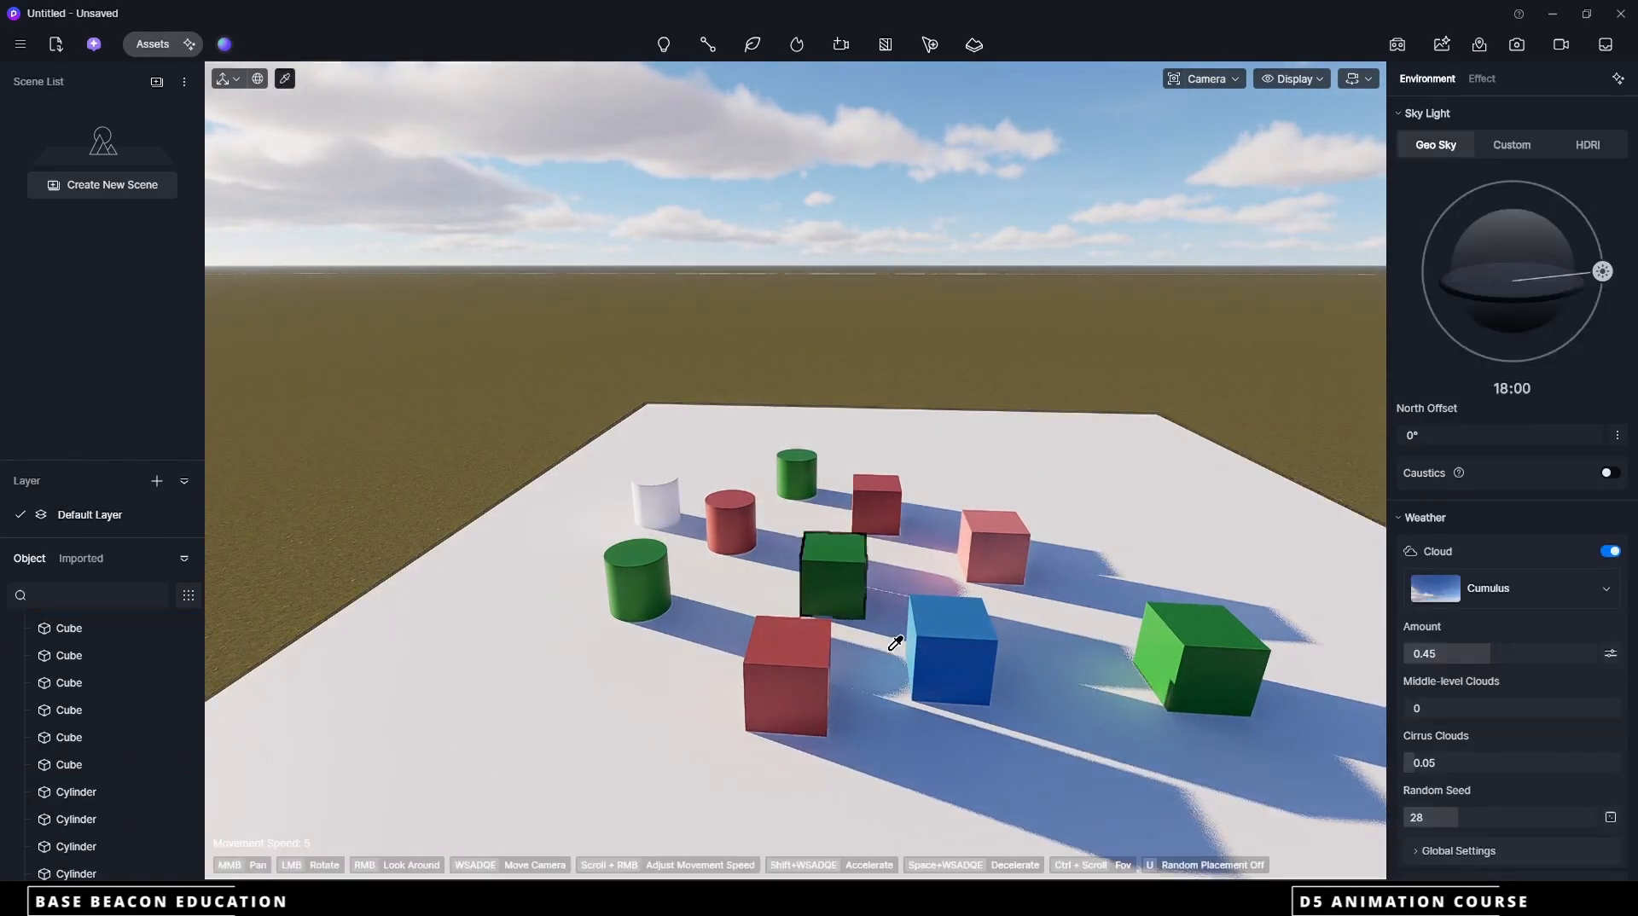
click(907, 649)
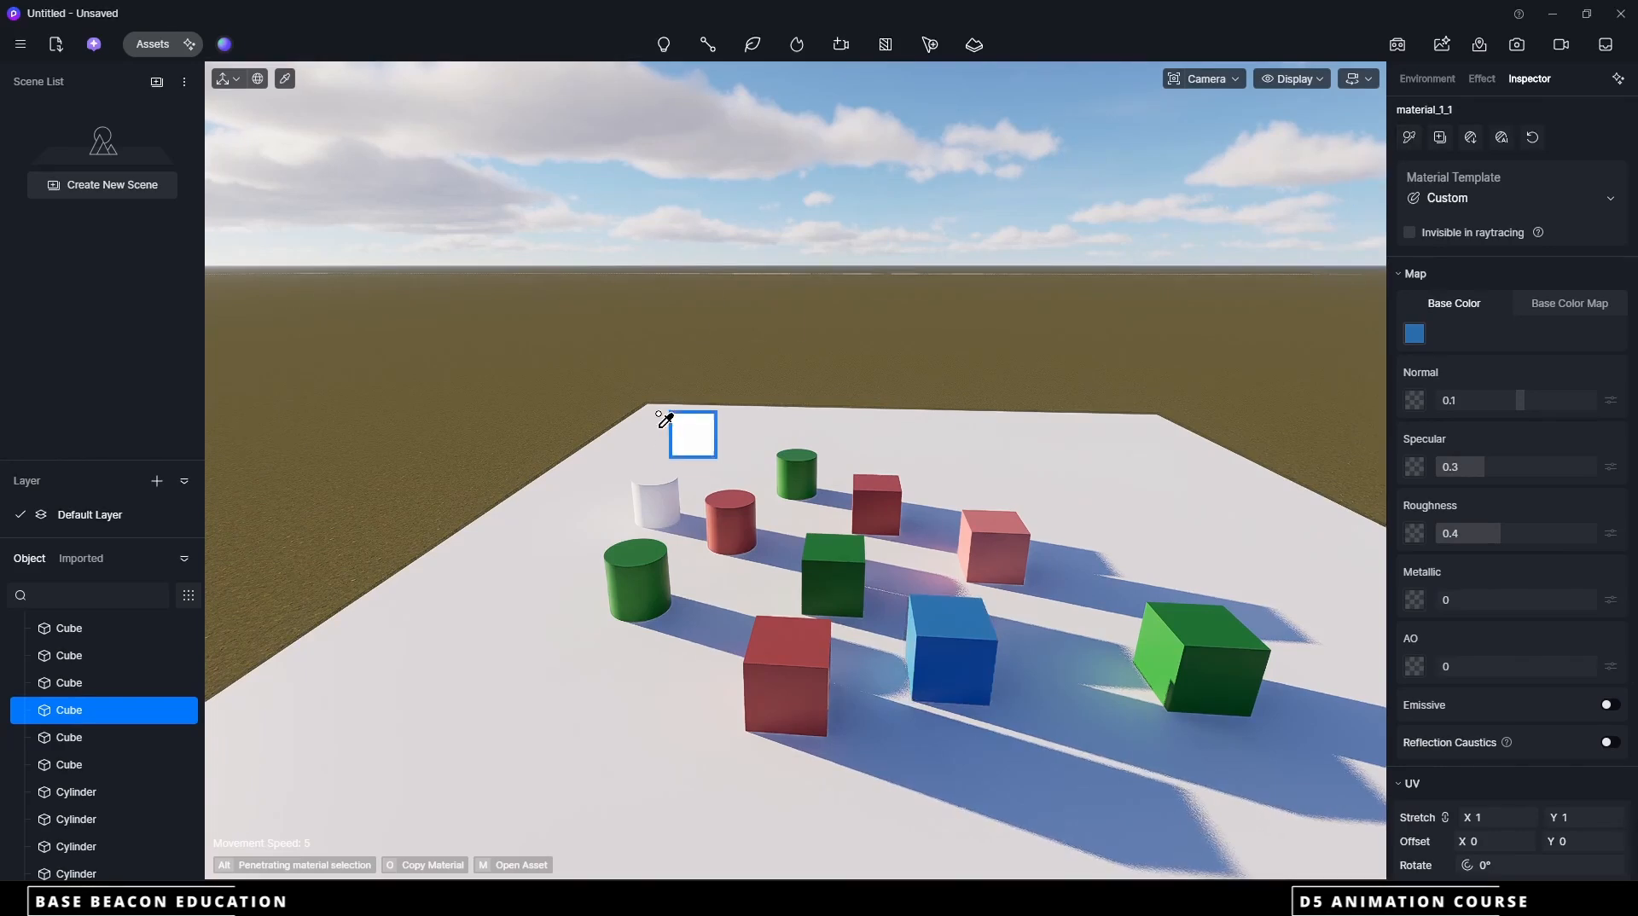
click(657, 496)
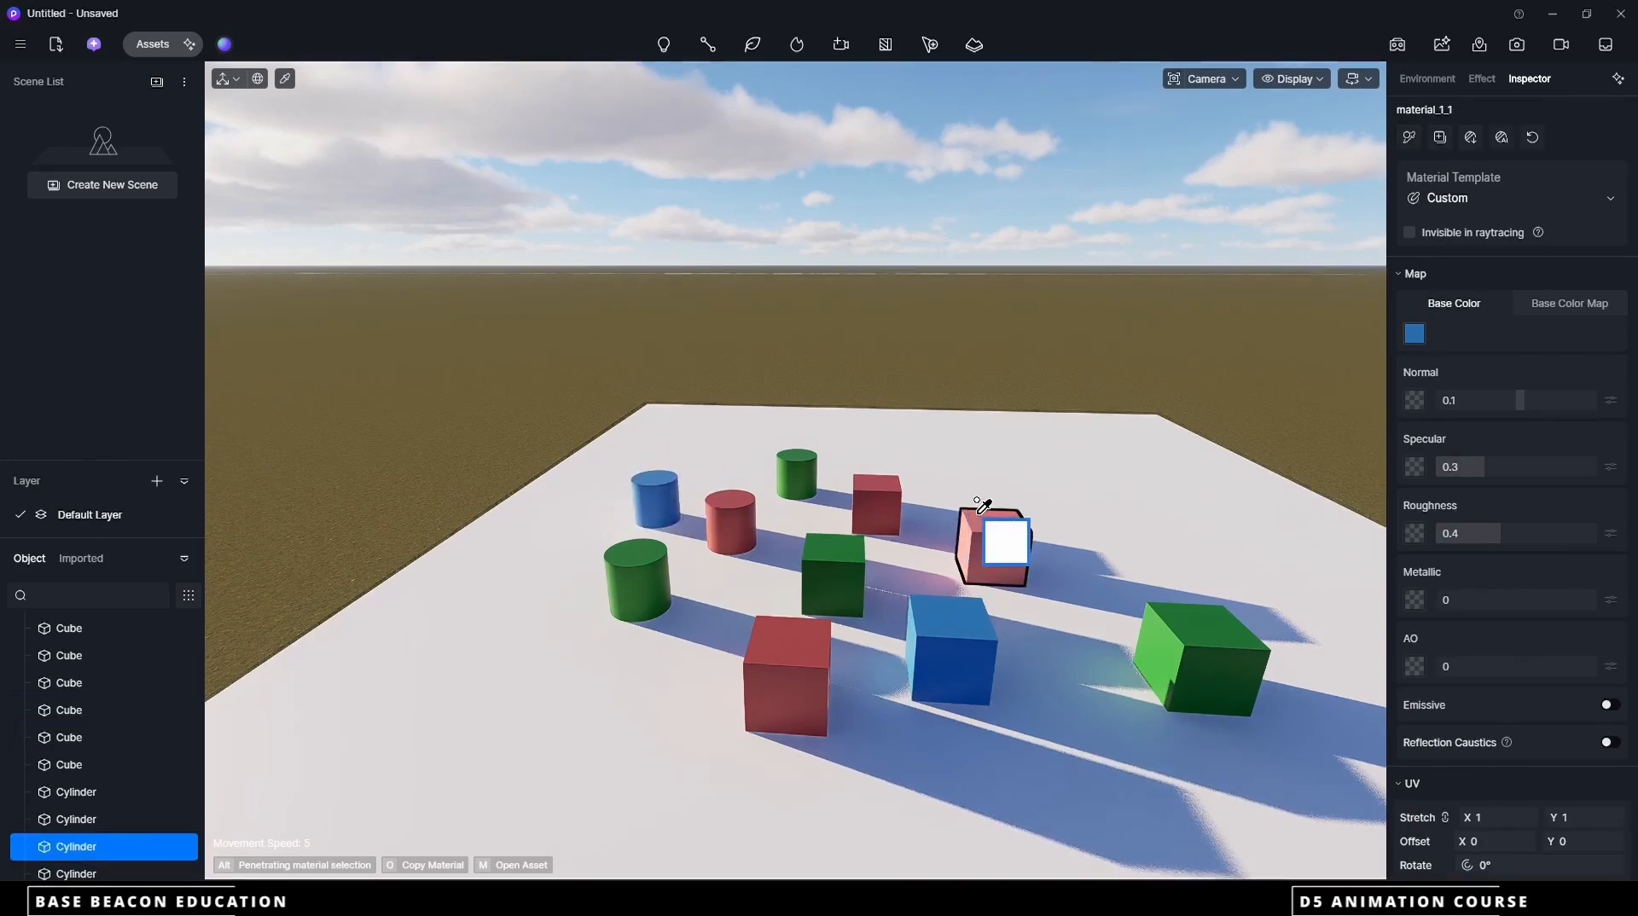
key(Escape)
key(Escape)
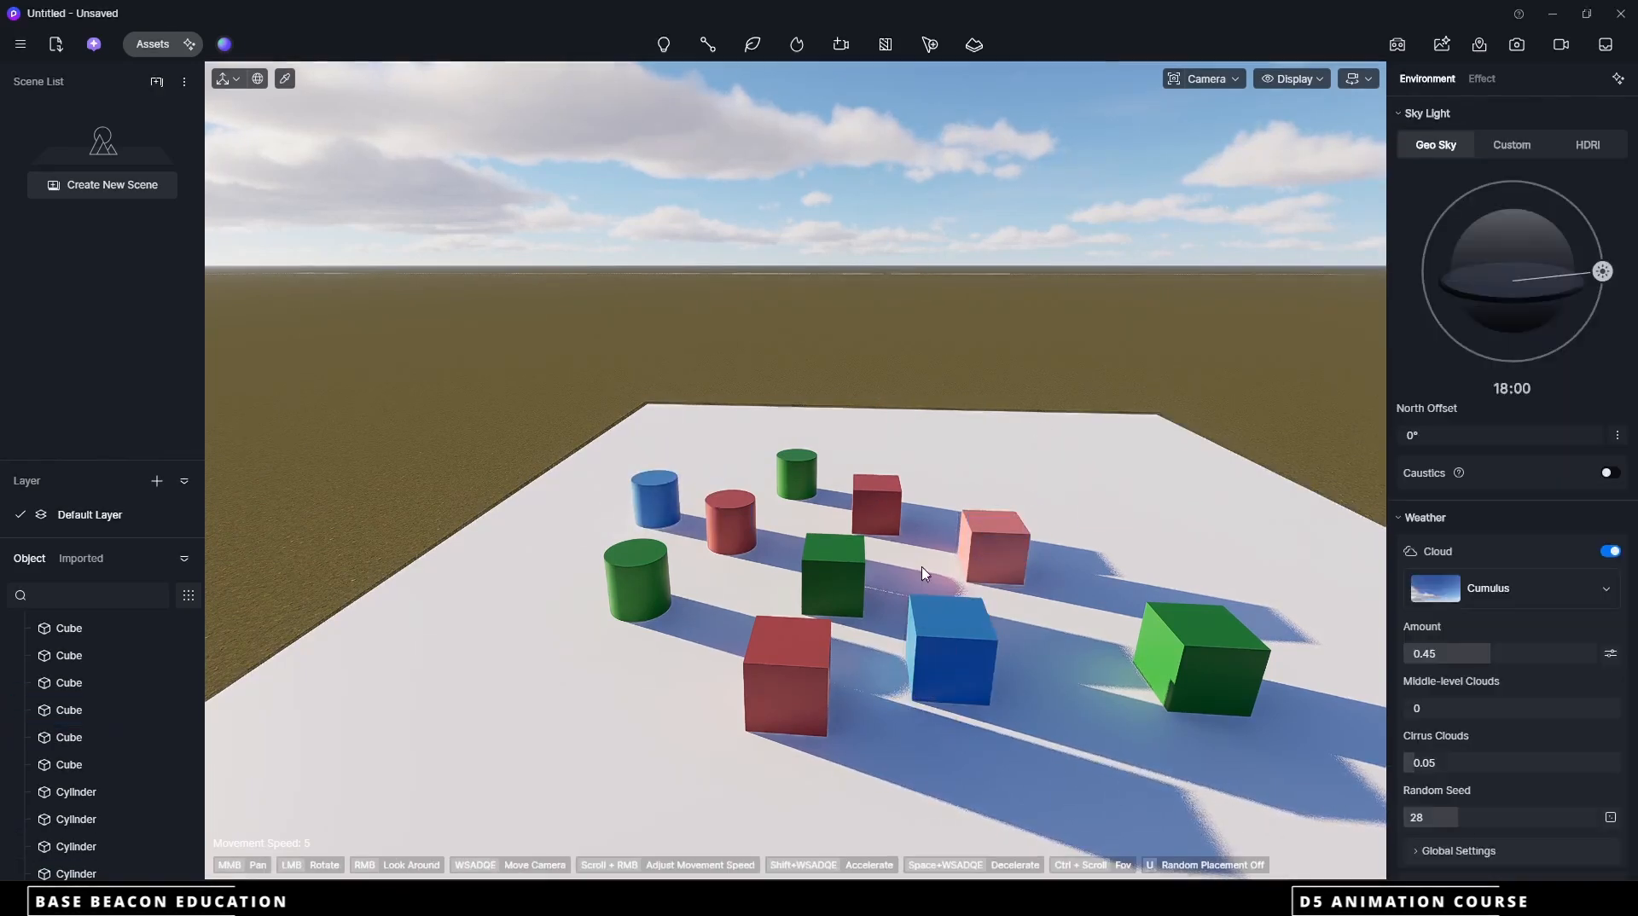
Switch to video mode, add a Drop animation for the blue cube to Clip 1 and play it back
scroll(987, 622, up, 3)
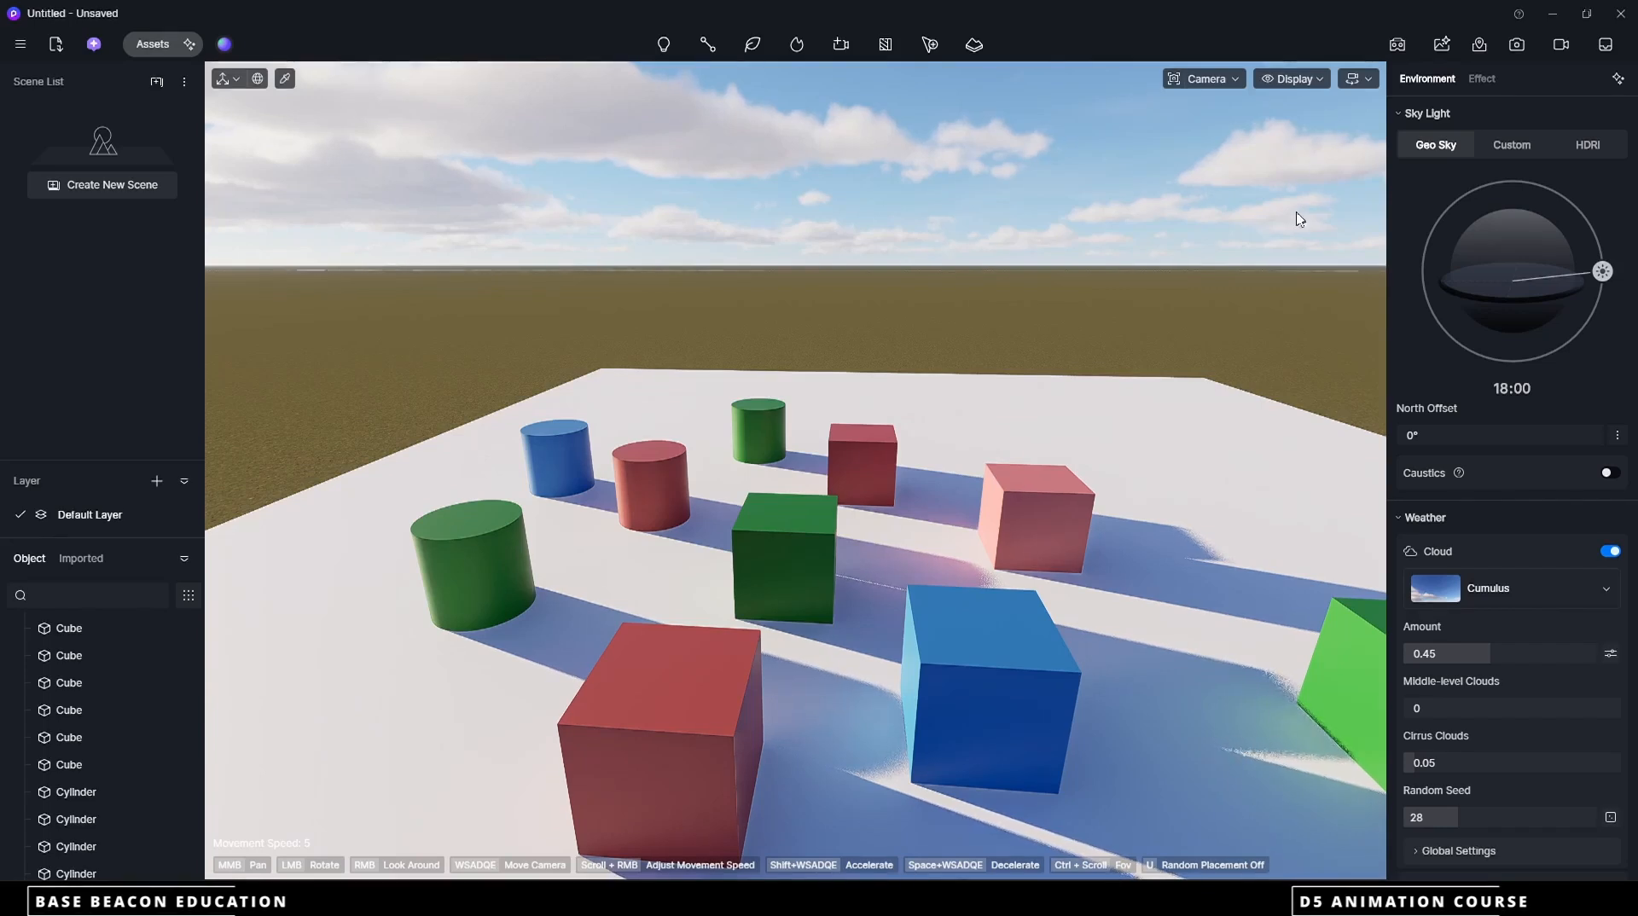
click(1563, 46)
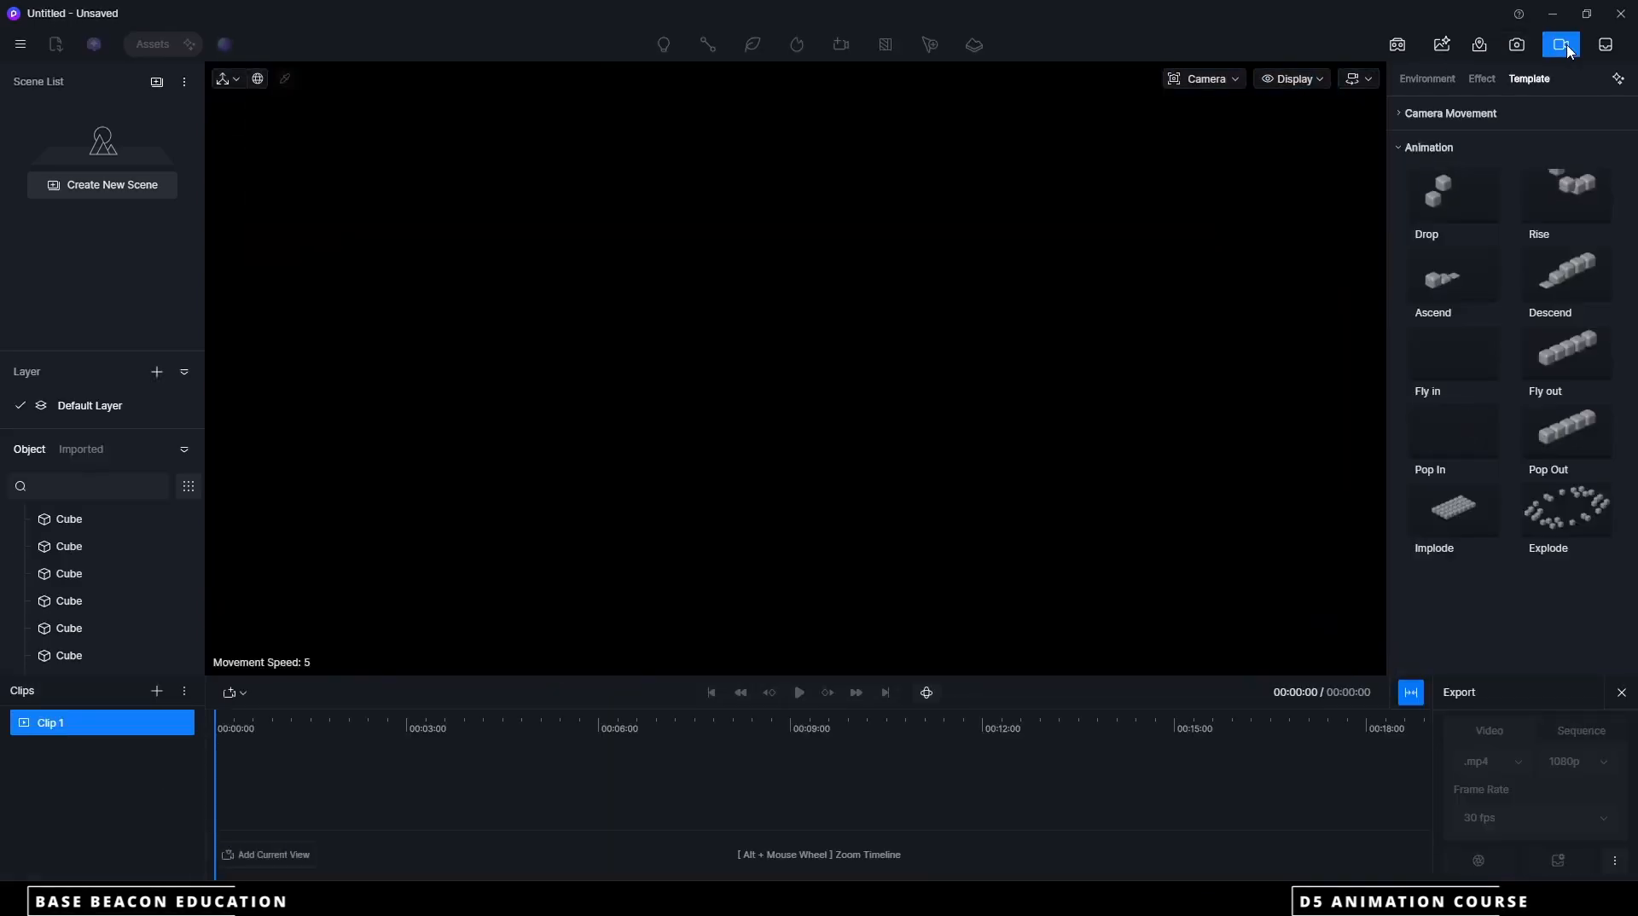
scroll(776, 415, down, 2)
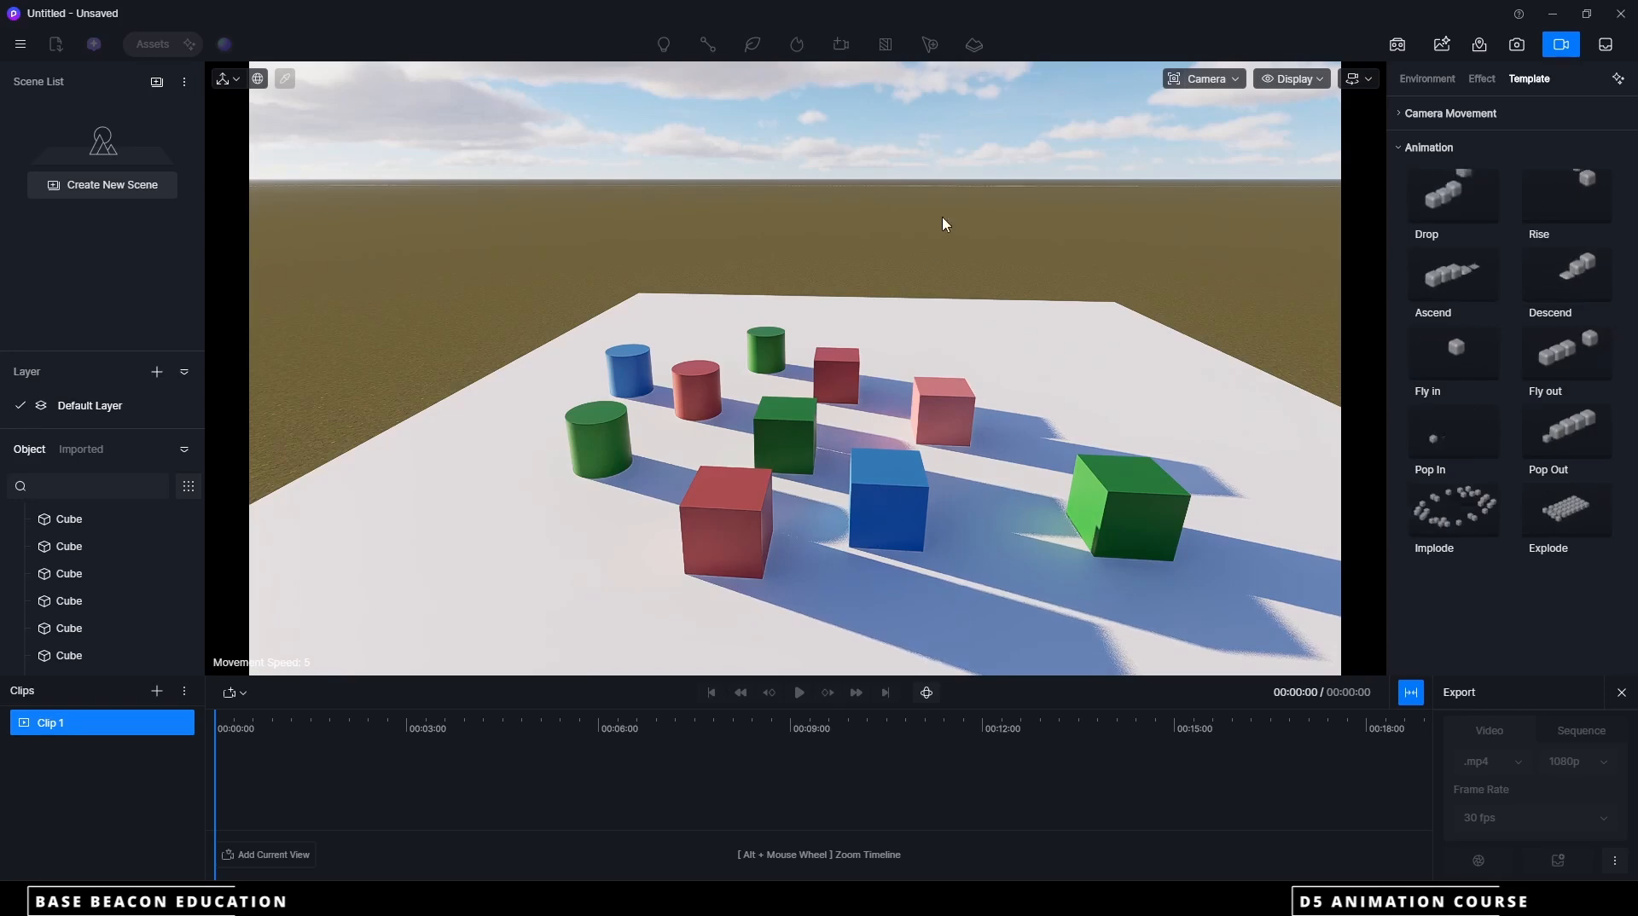
click(1459, 201)
click(886, 512)
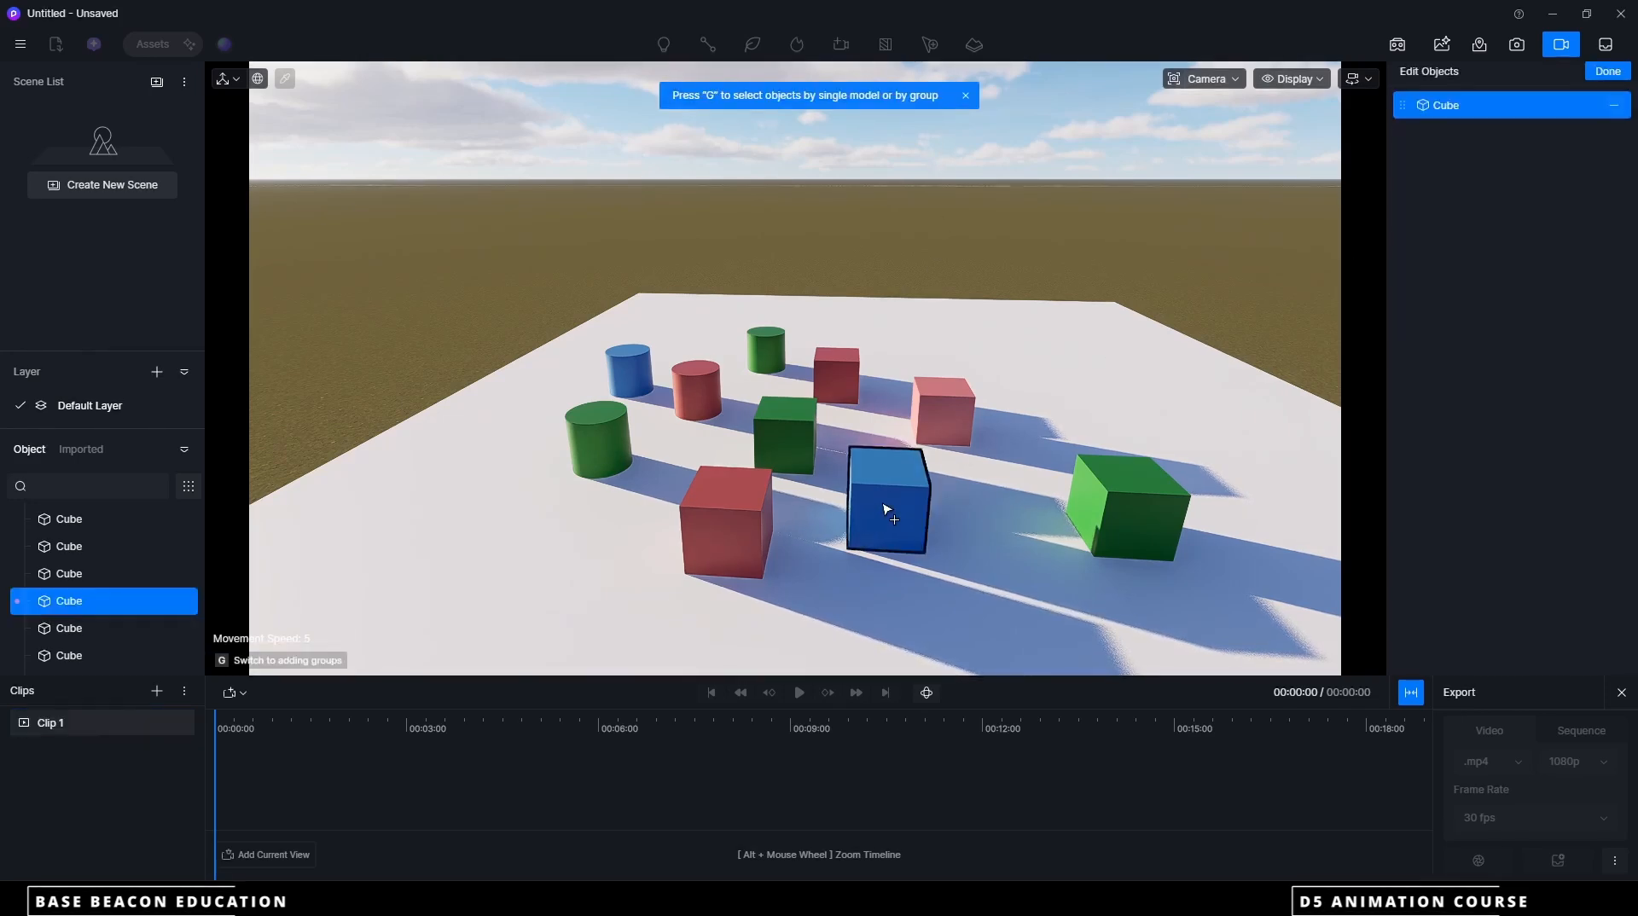
click(1608, 71)
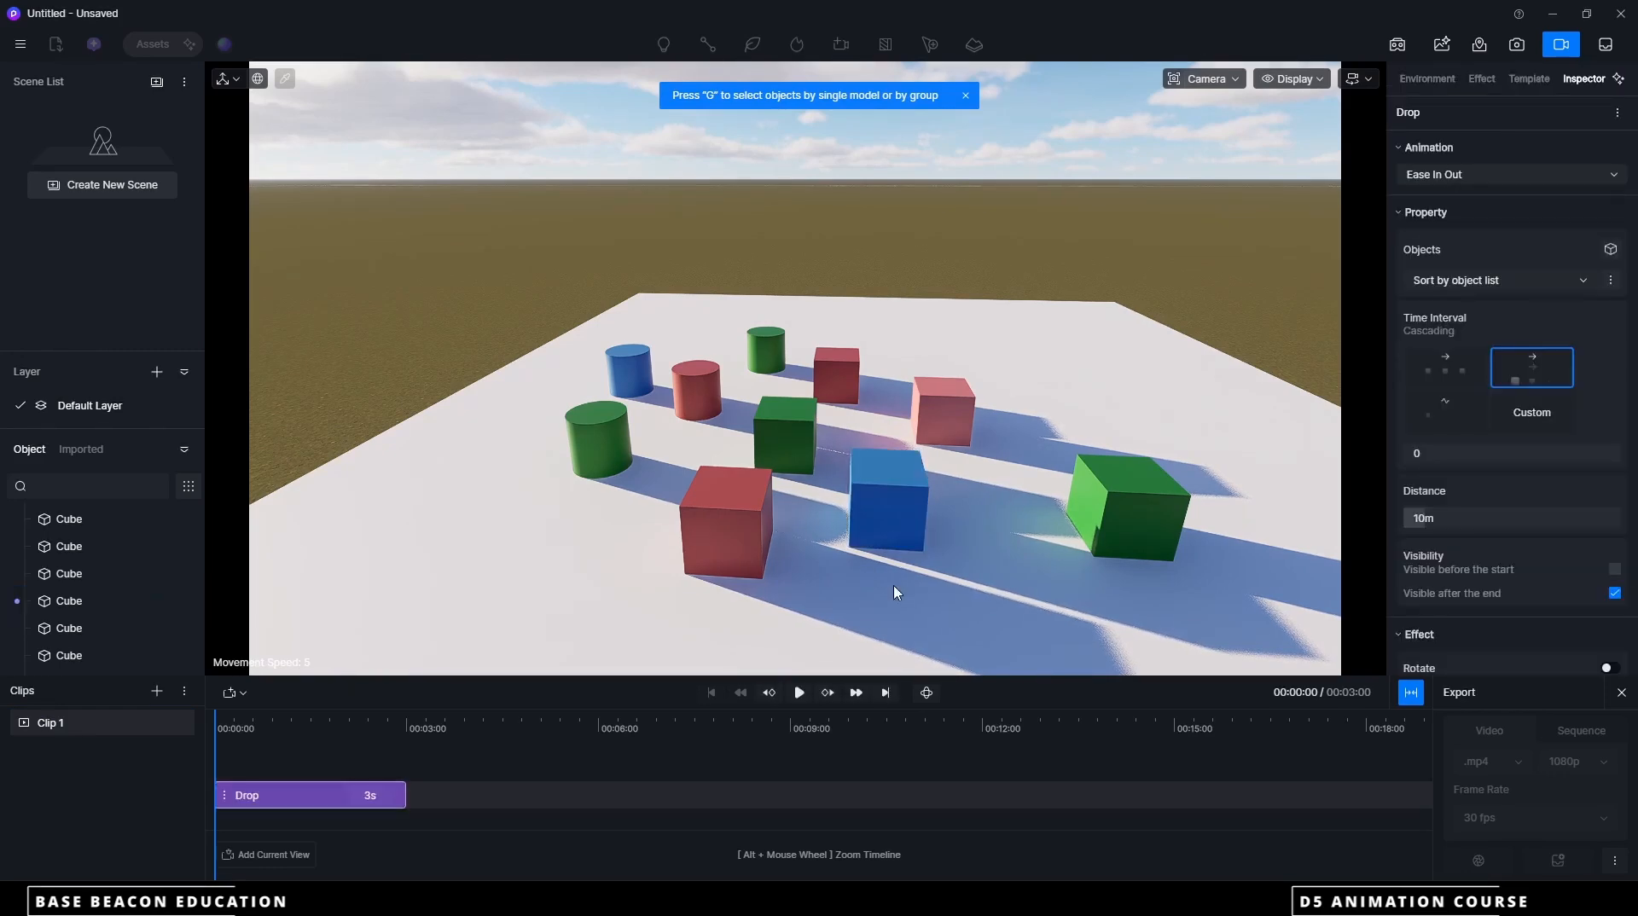
click(799, 693)
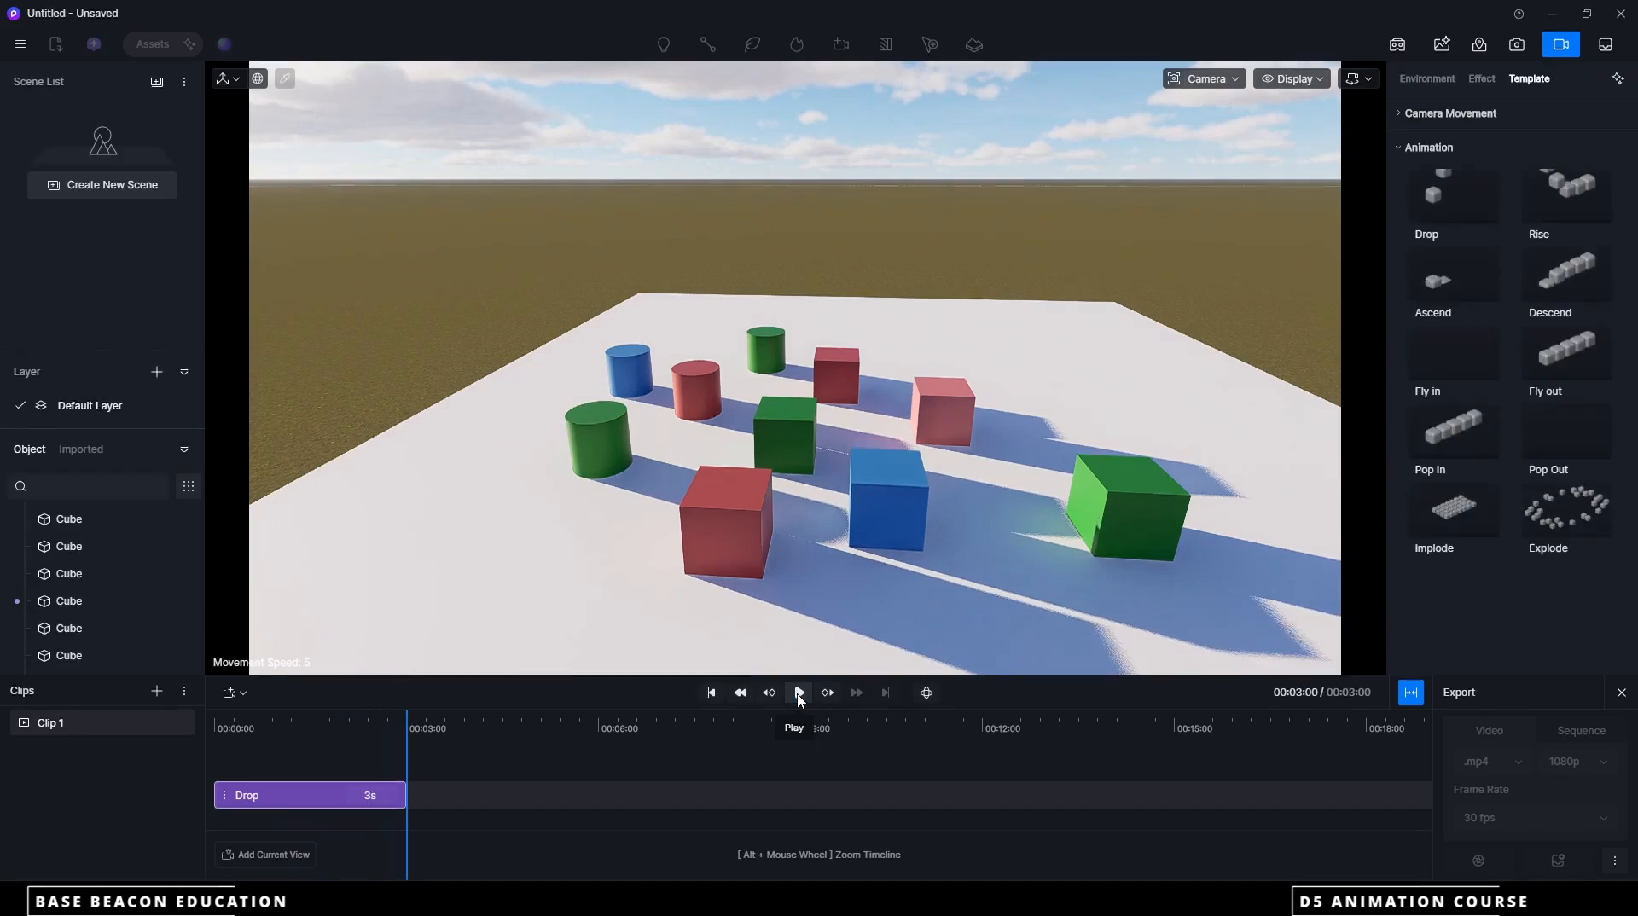
click(800, 694)
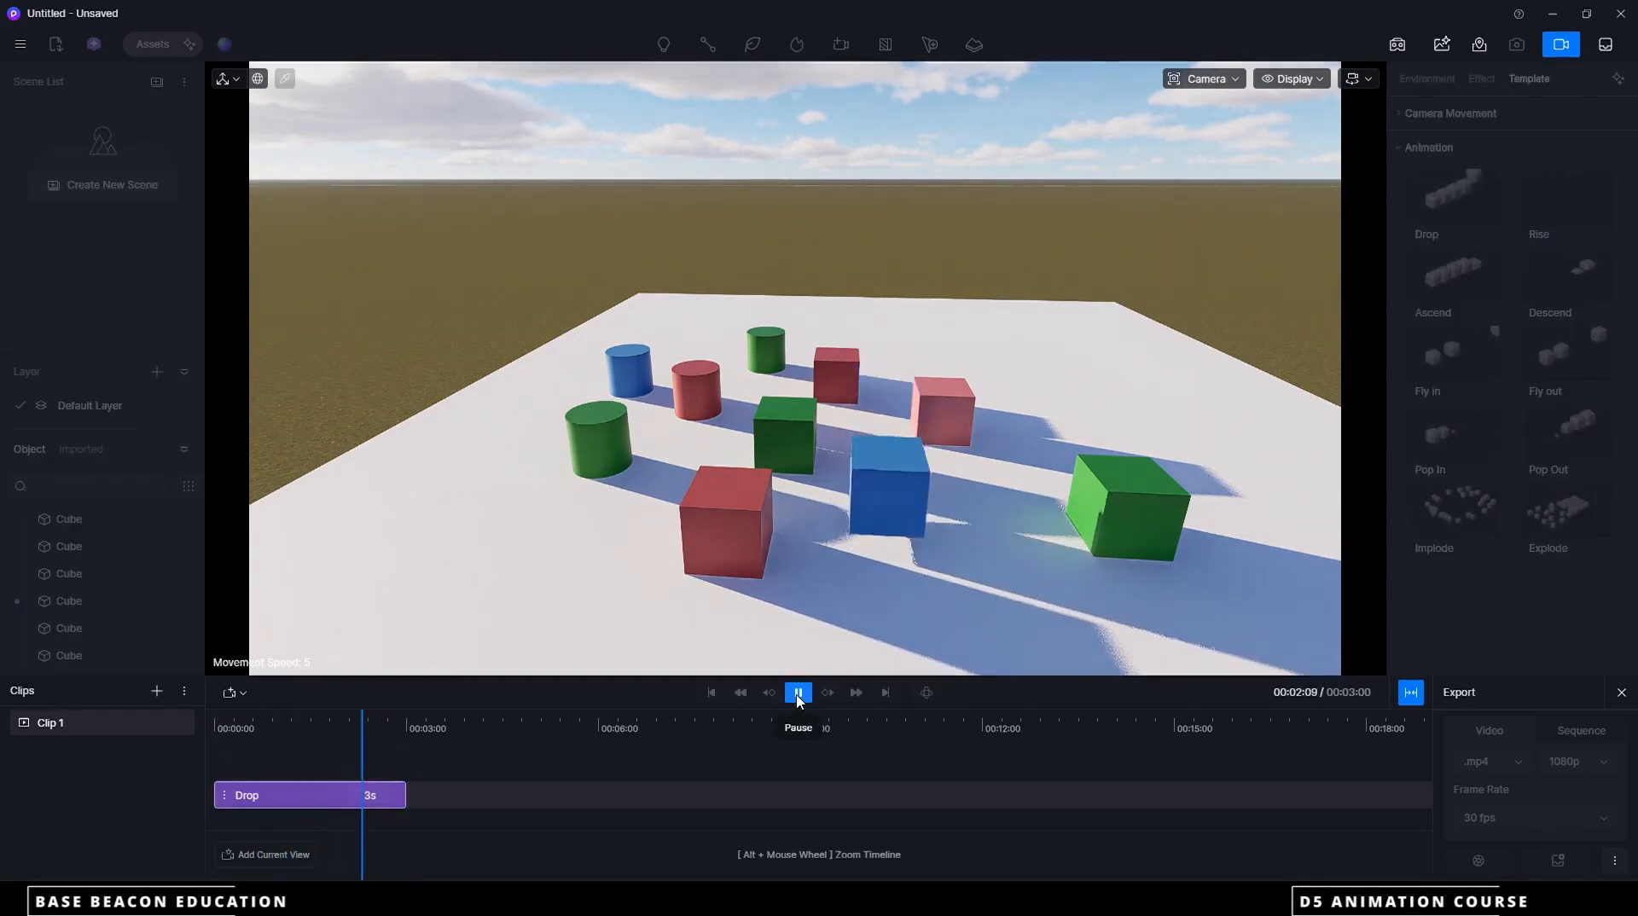
click(1454, 201)
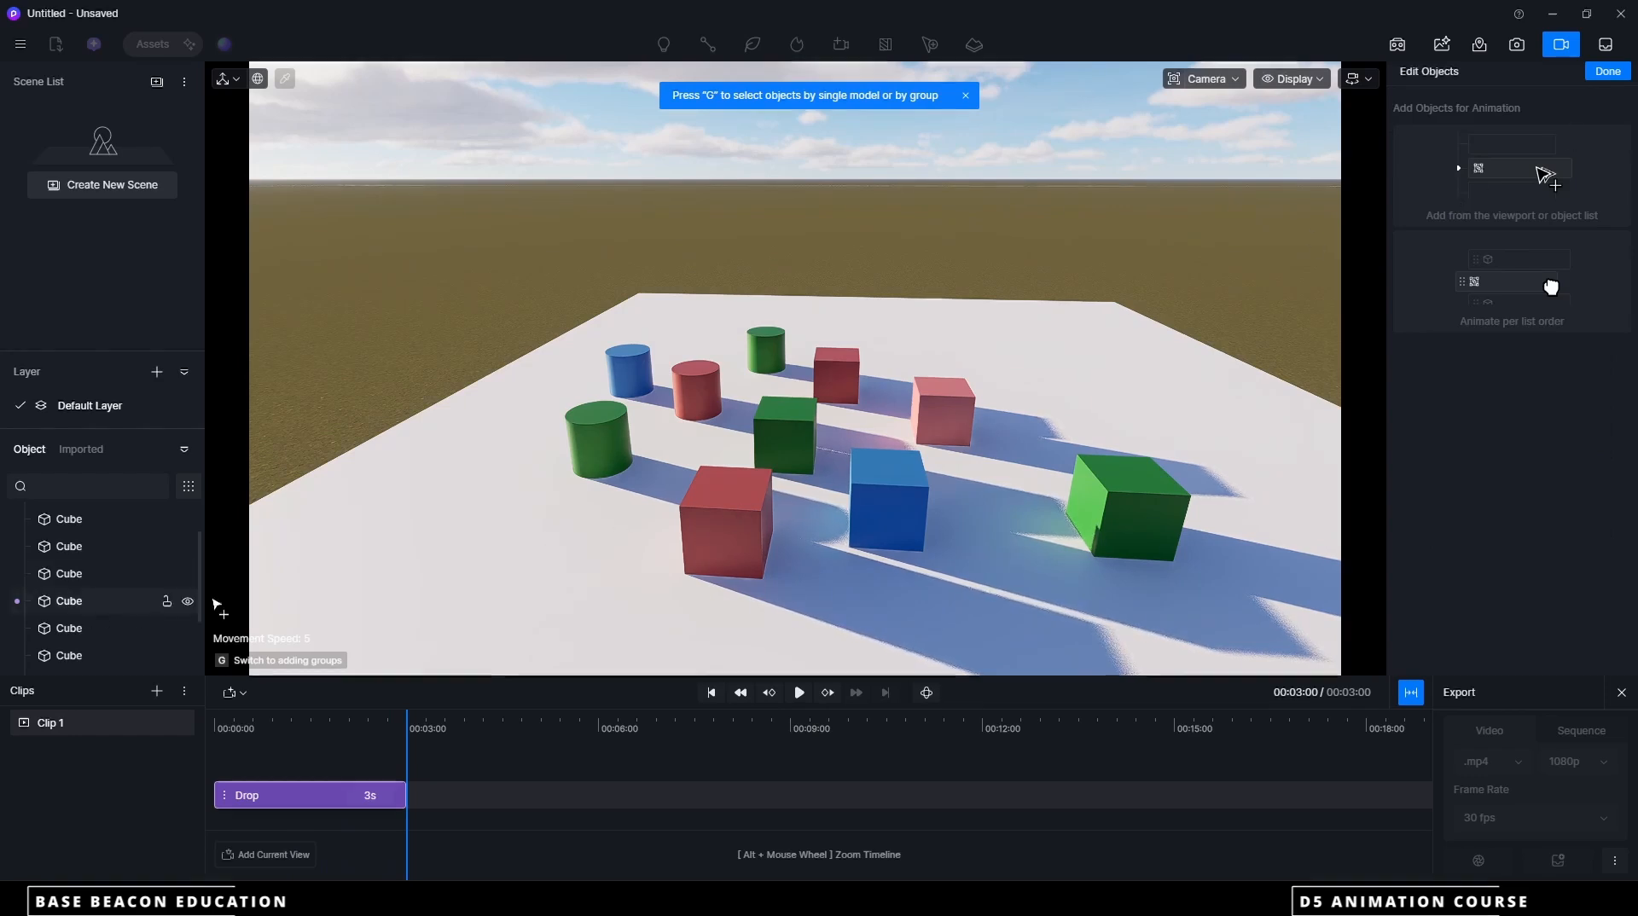
click(744, 527)
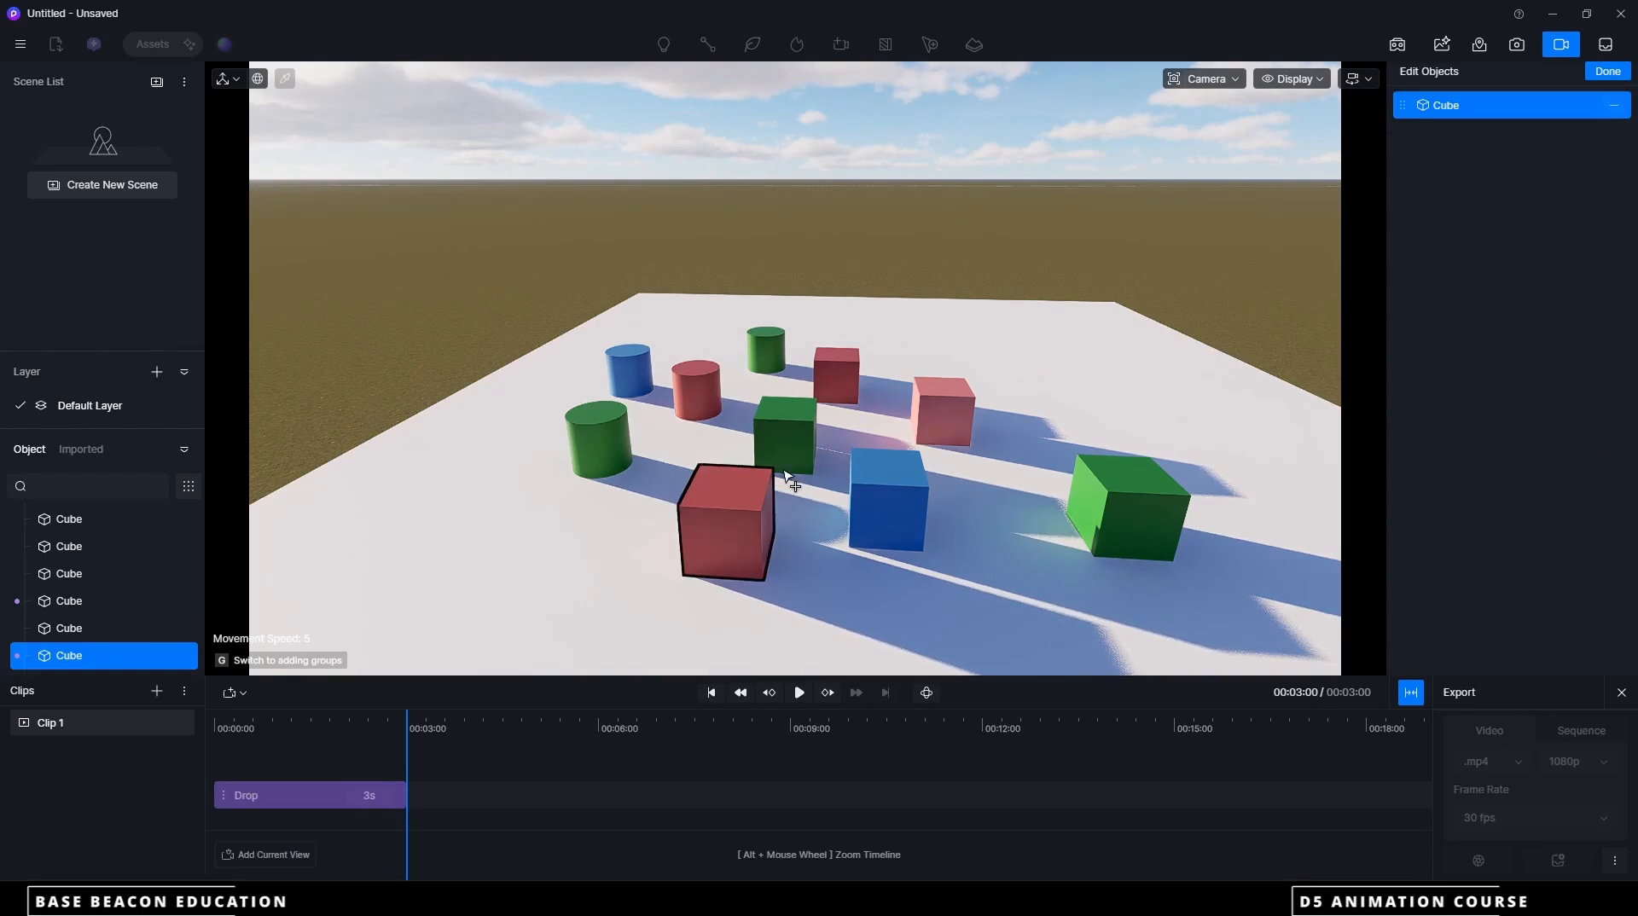
click(807, 425)
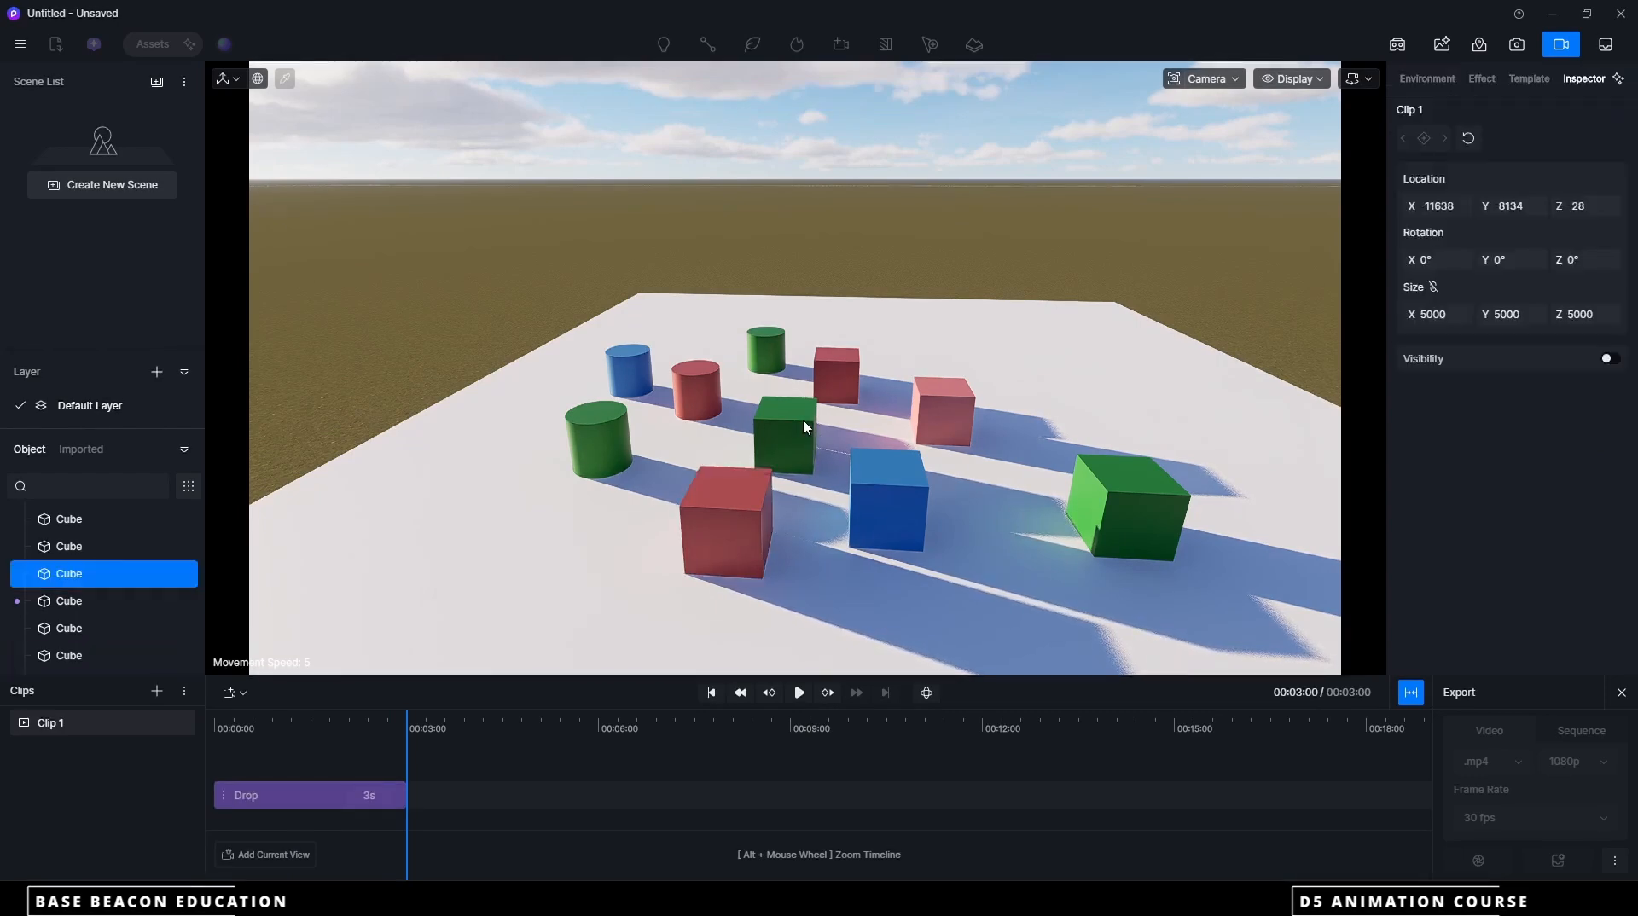
click(727, 508)
click(1079, 189)
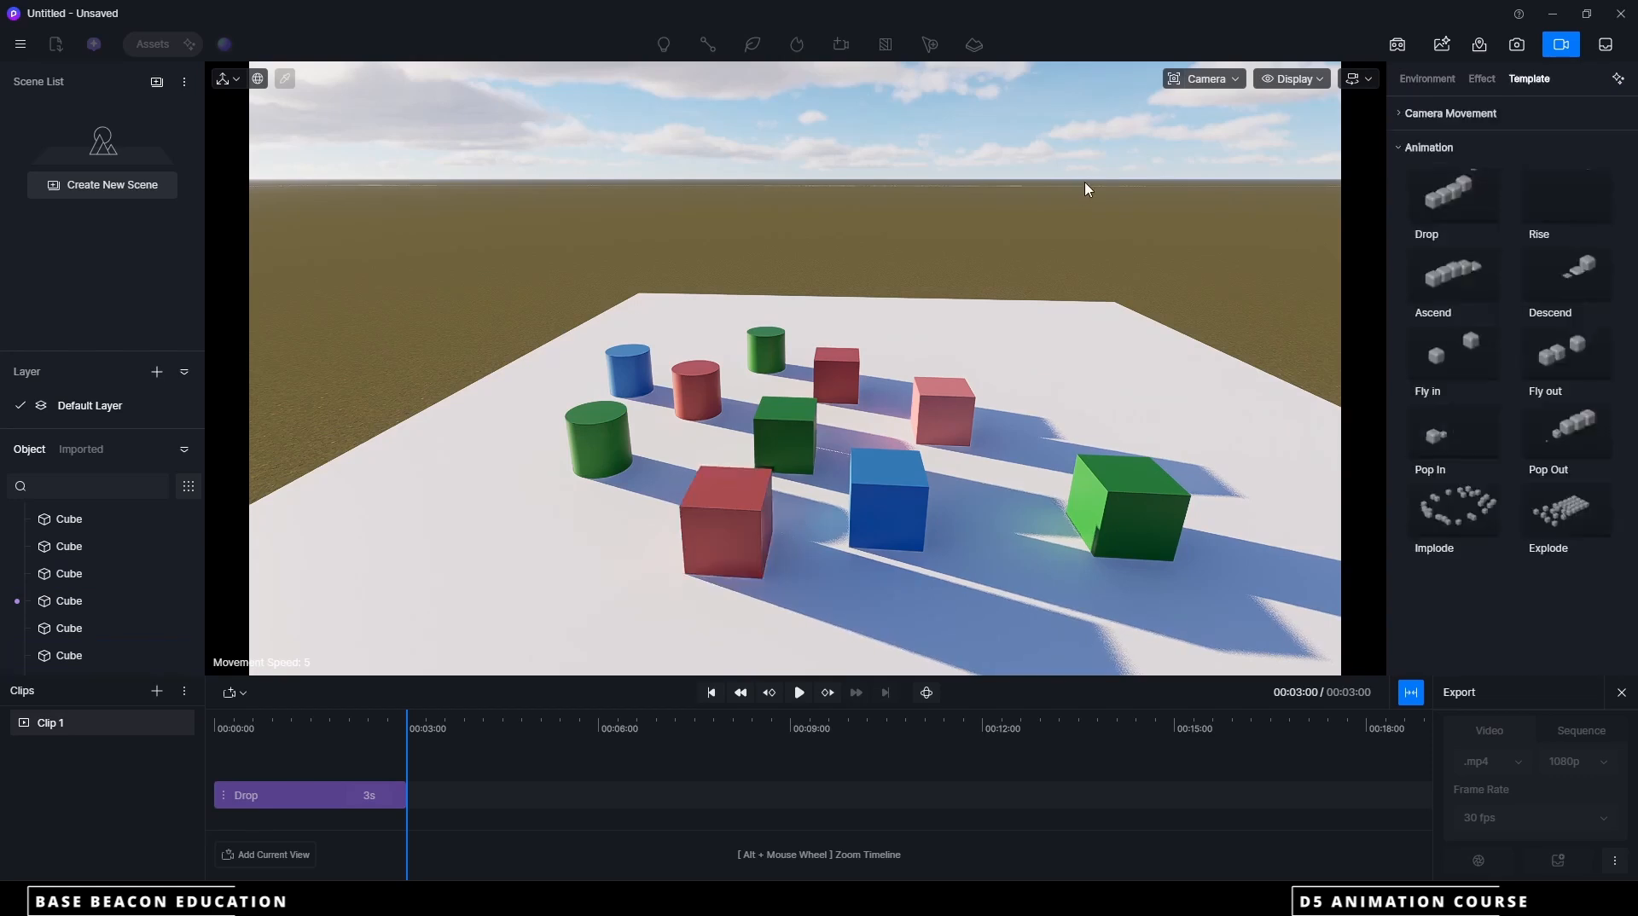
Add a second Drop animation to Clip 1 at the 3-second mark that includes all six cubes
click(1456, 180)
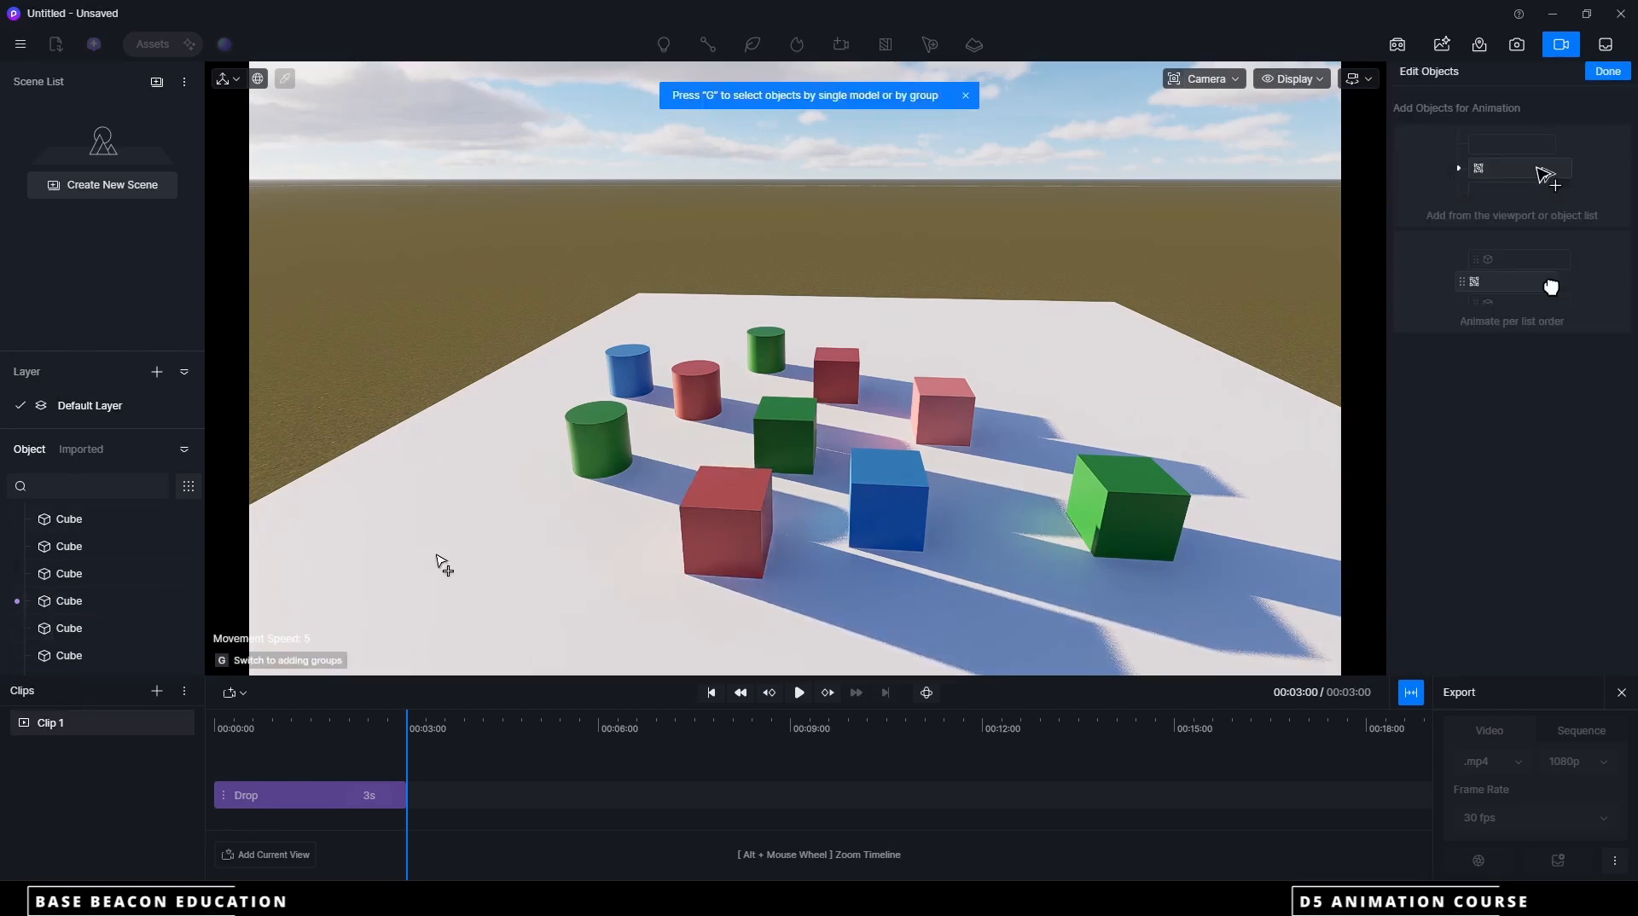
click(70, 629)
click(75, 656)
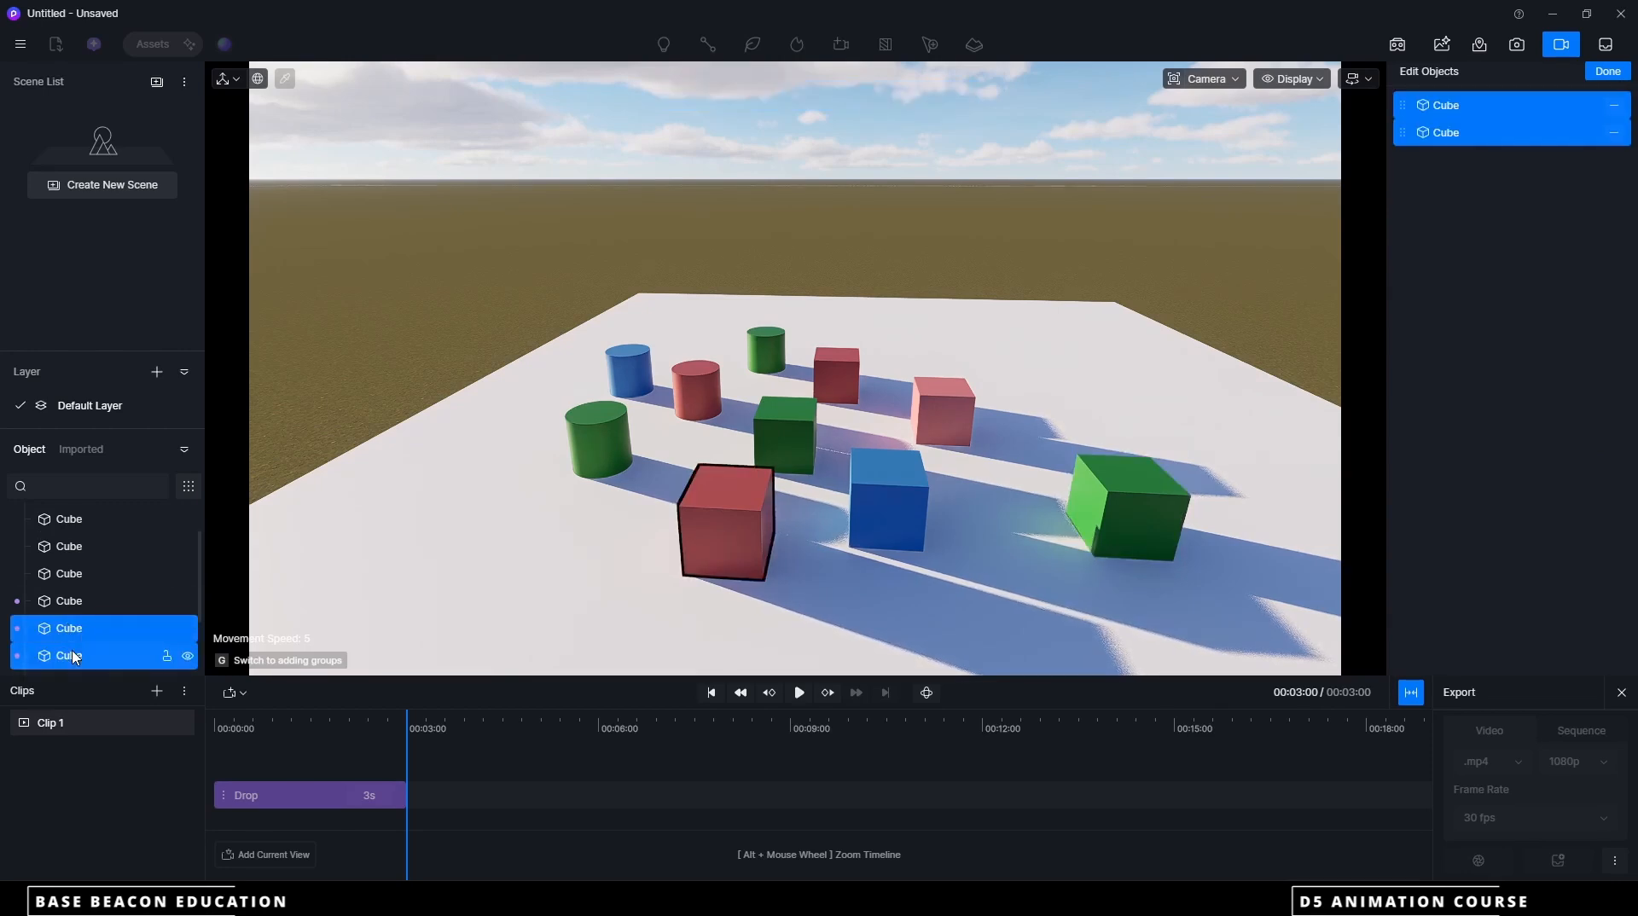
scroll(75, 658, up, 1)
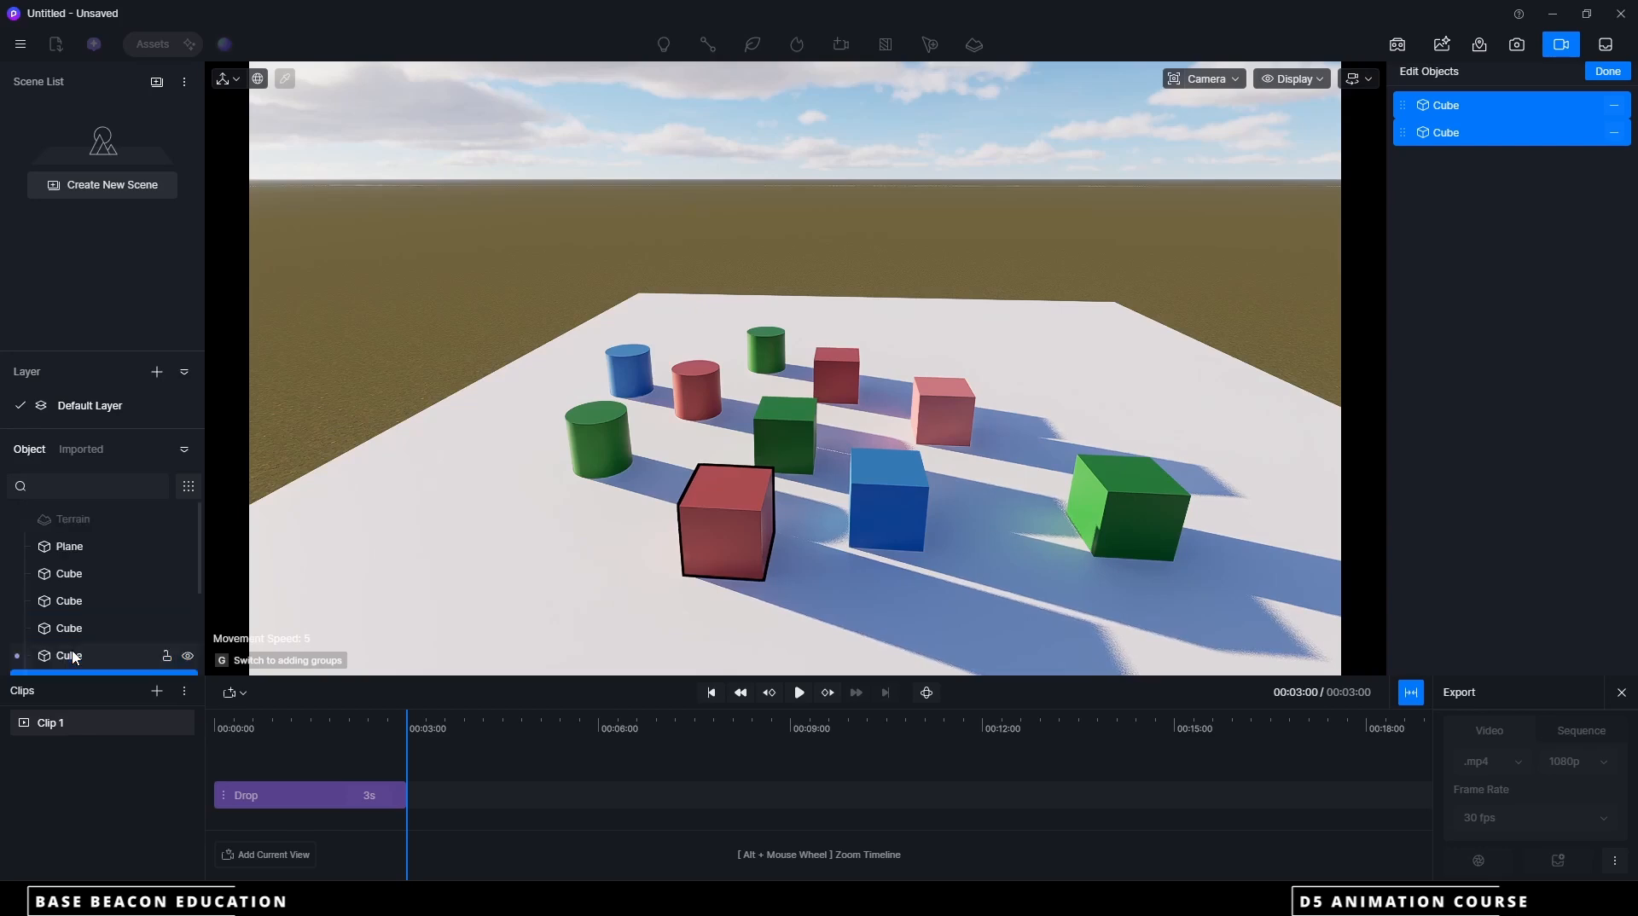
scroll(75, 658, down, 1)
click(69, 608)
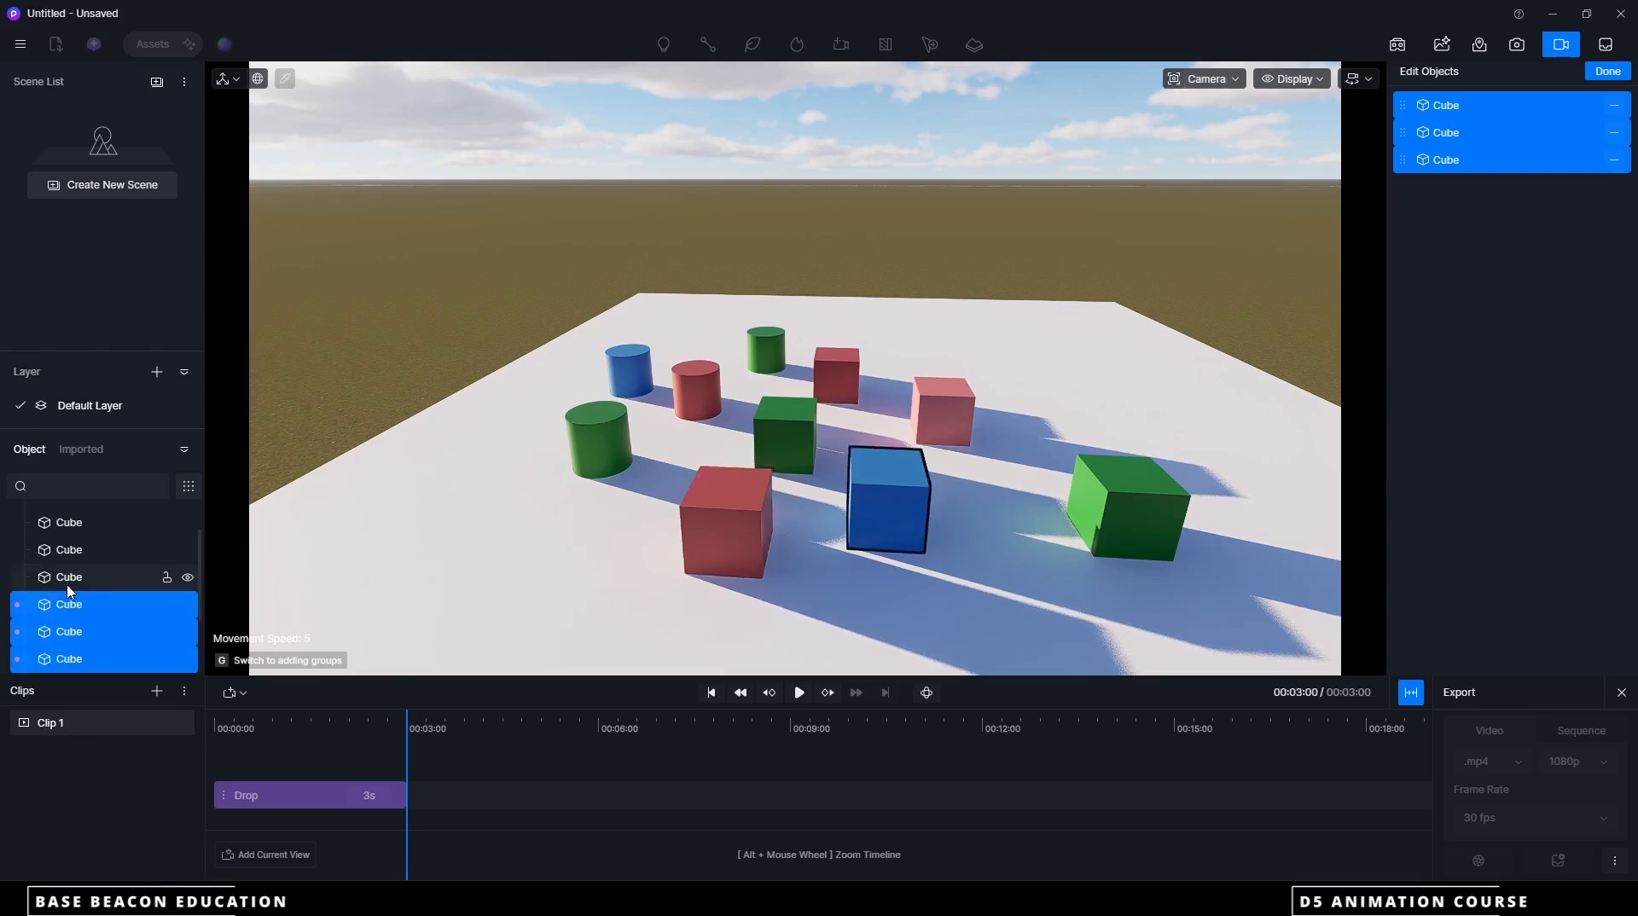
click(74, 581)
click(70, 550)
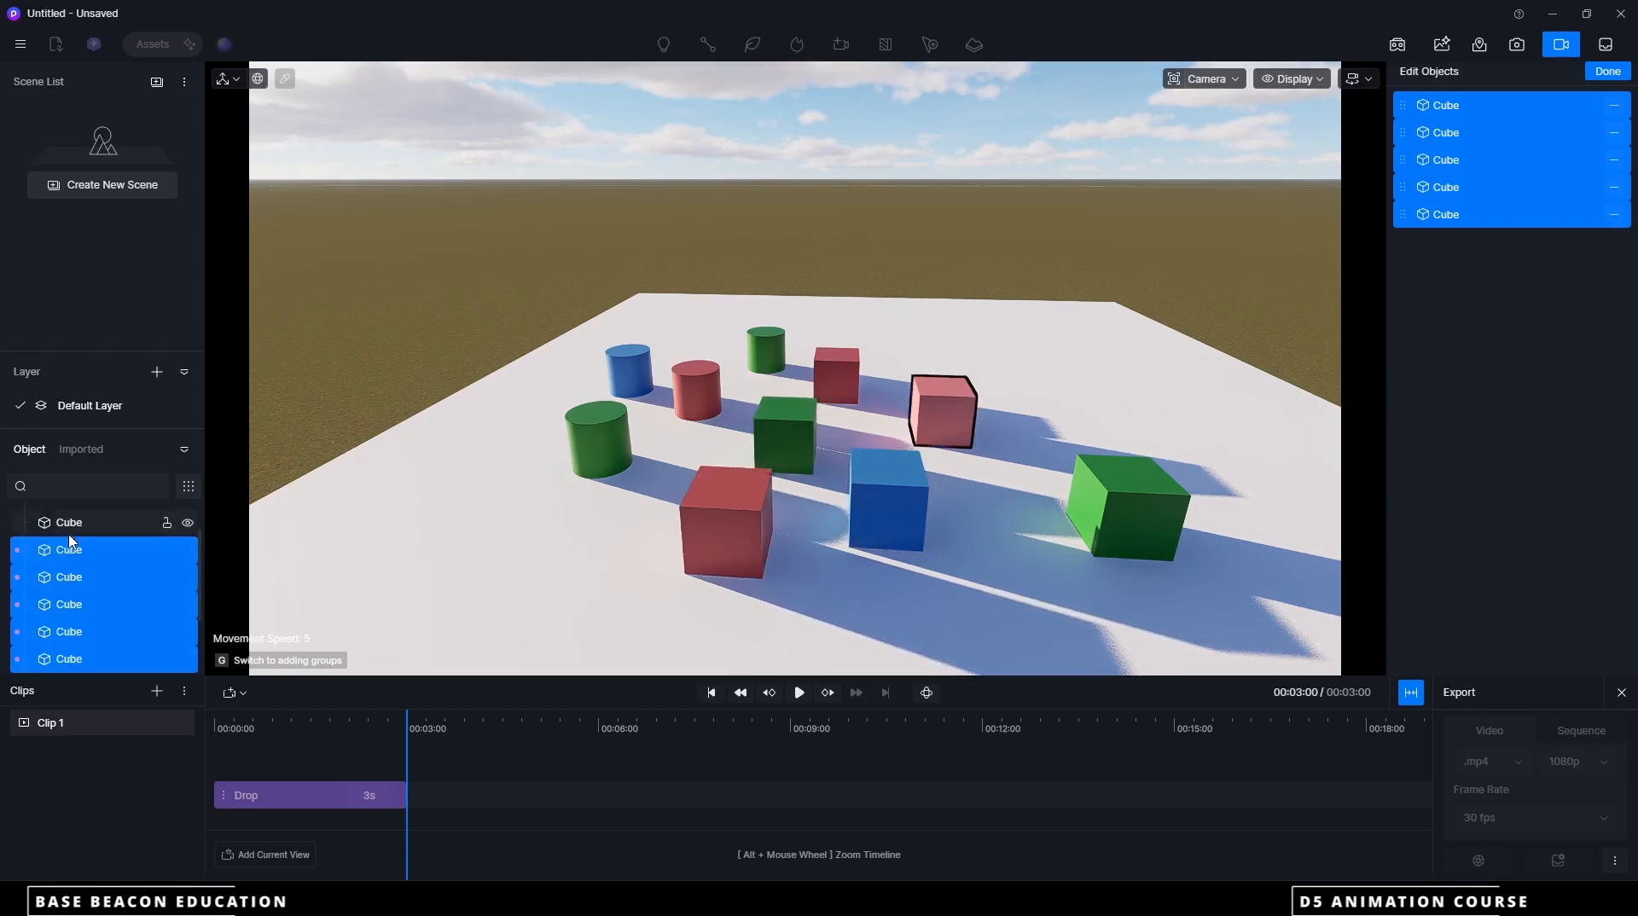
click(72, 523)
scroll(78, 546, up, 1)
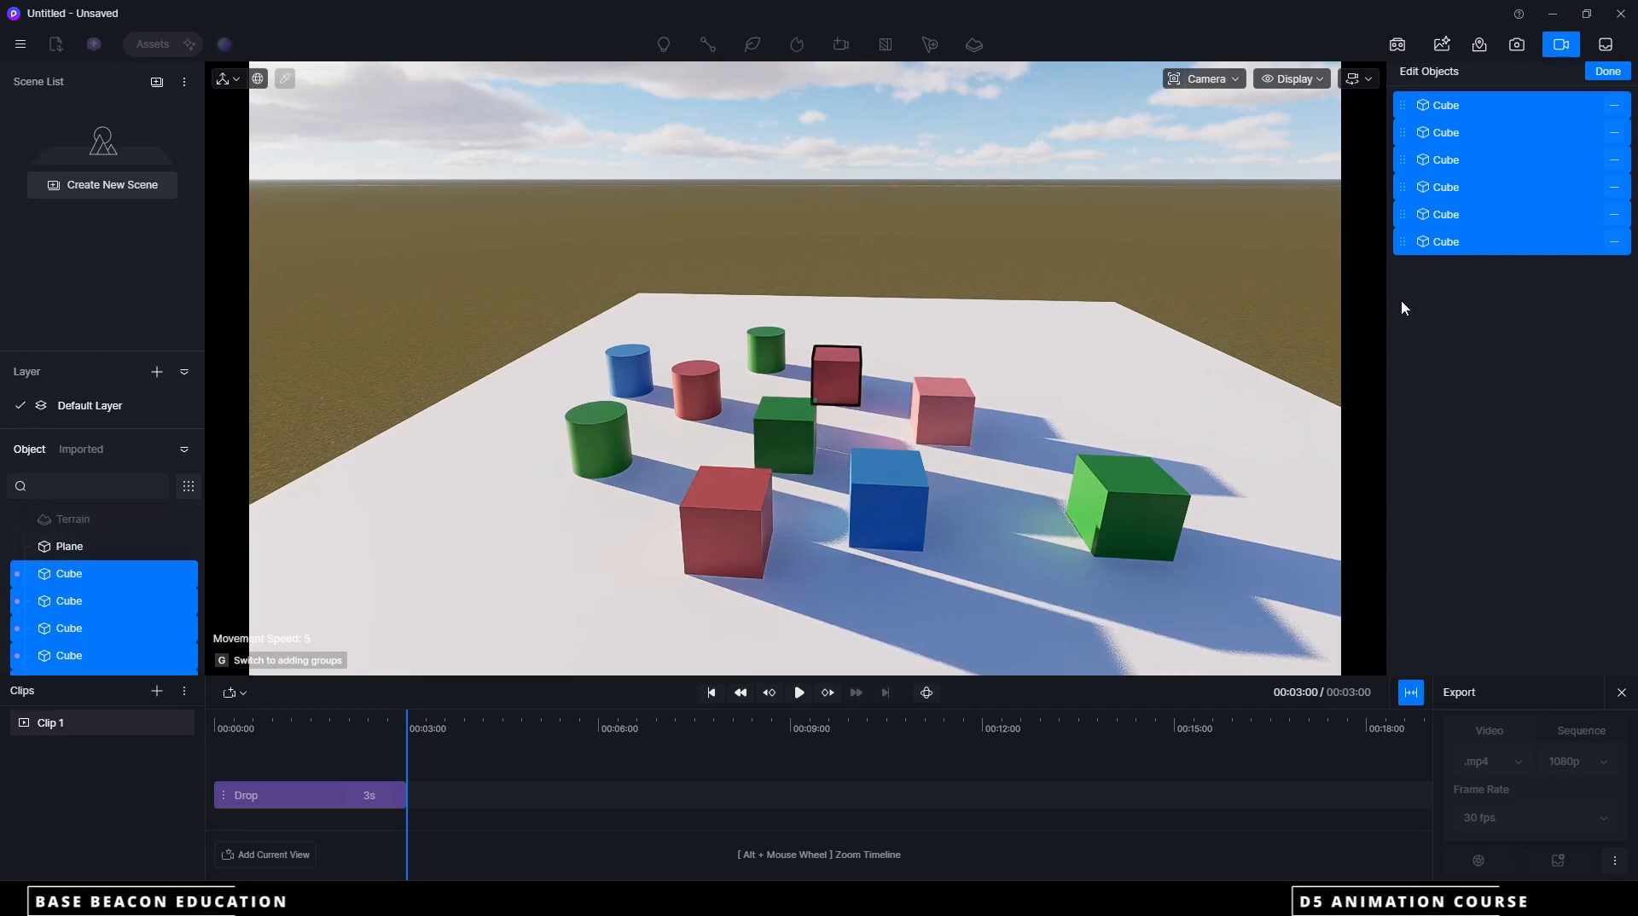
click(1608, 72)
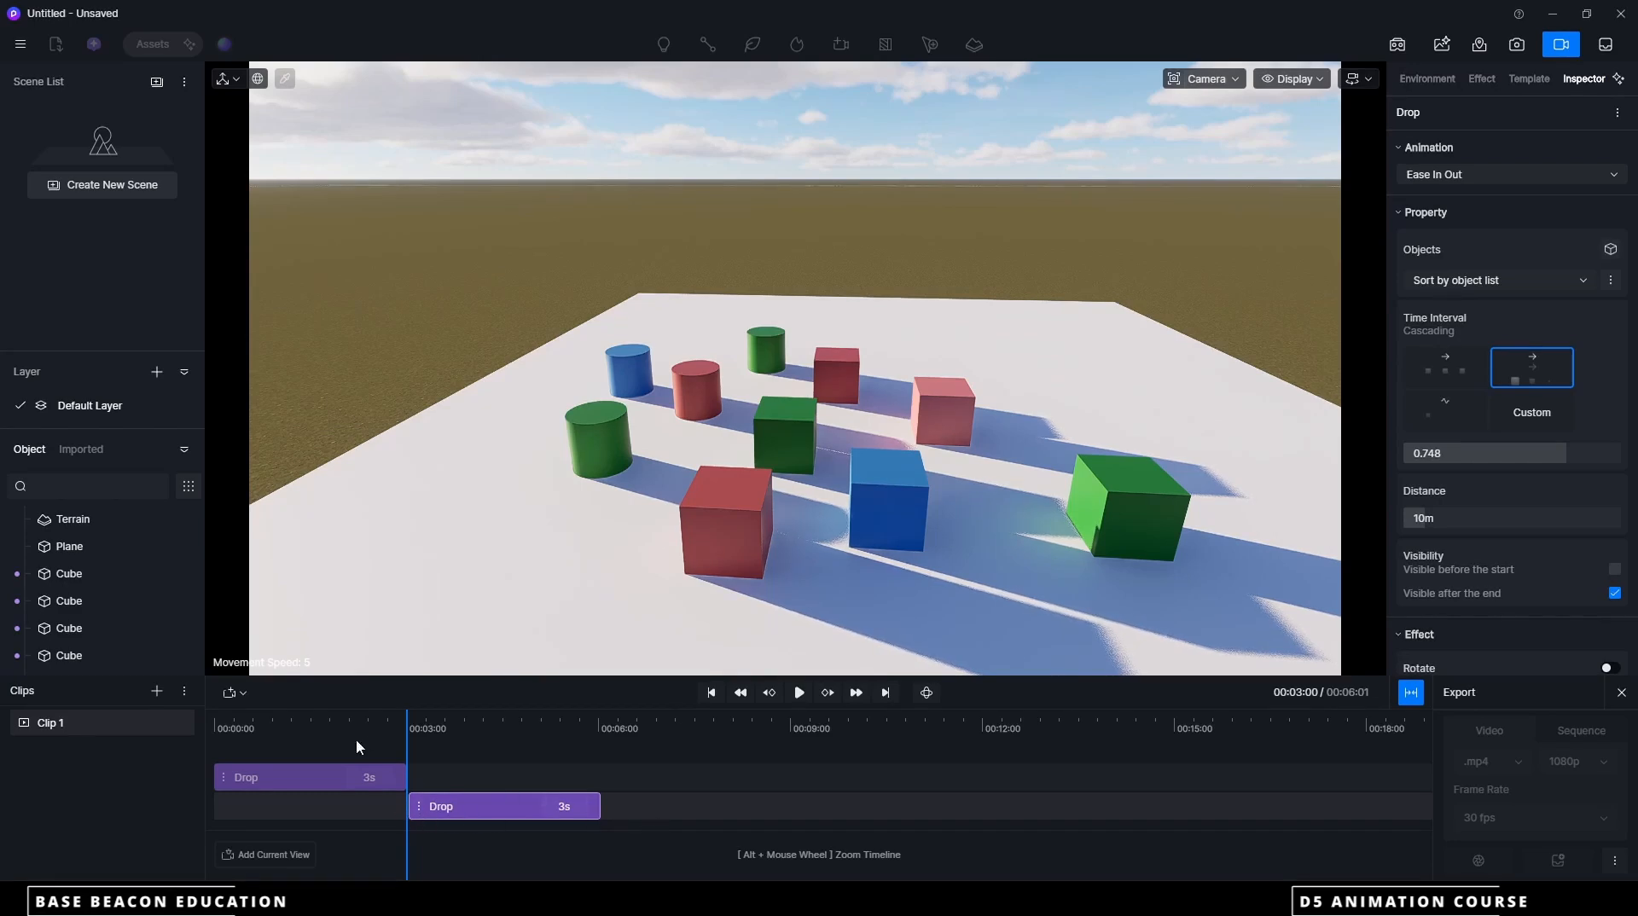
Play Clip 1 back from the start, and move the playhead to the 5-second mark
drag(407, 728, 206, 727)
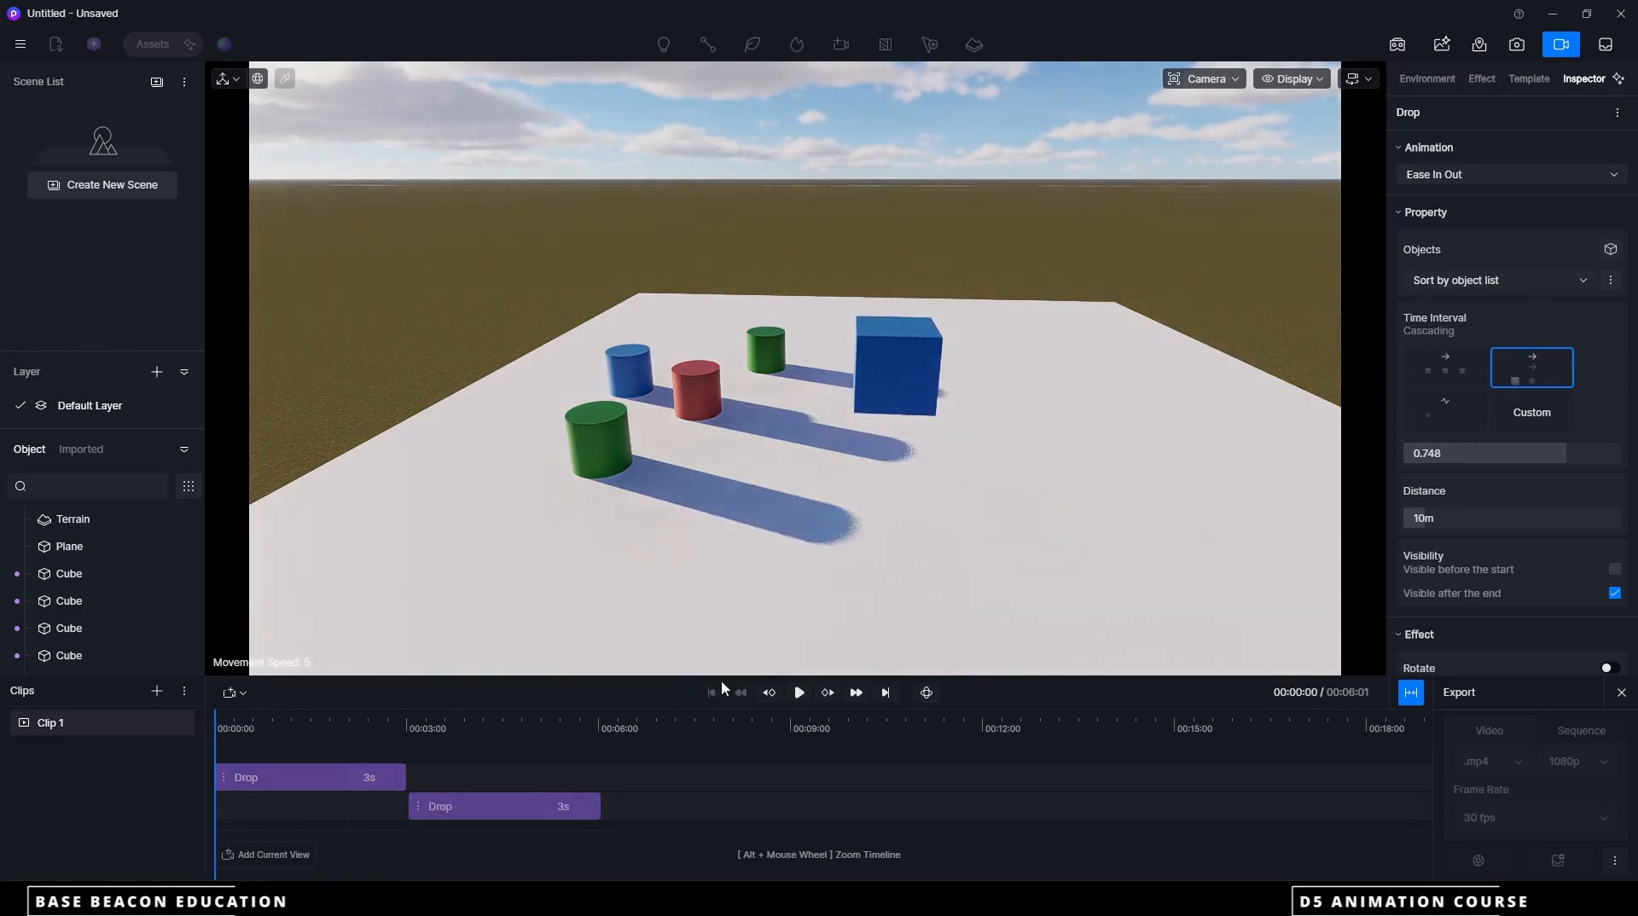
click(800, 693)
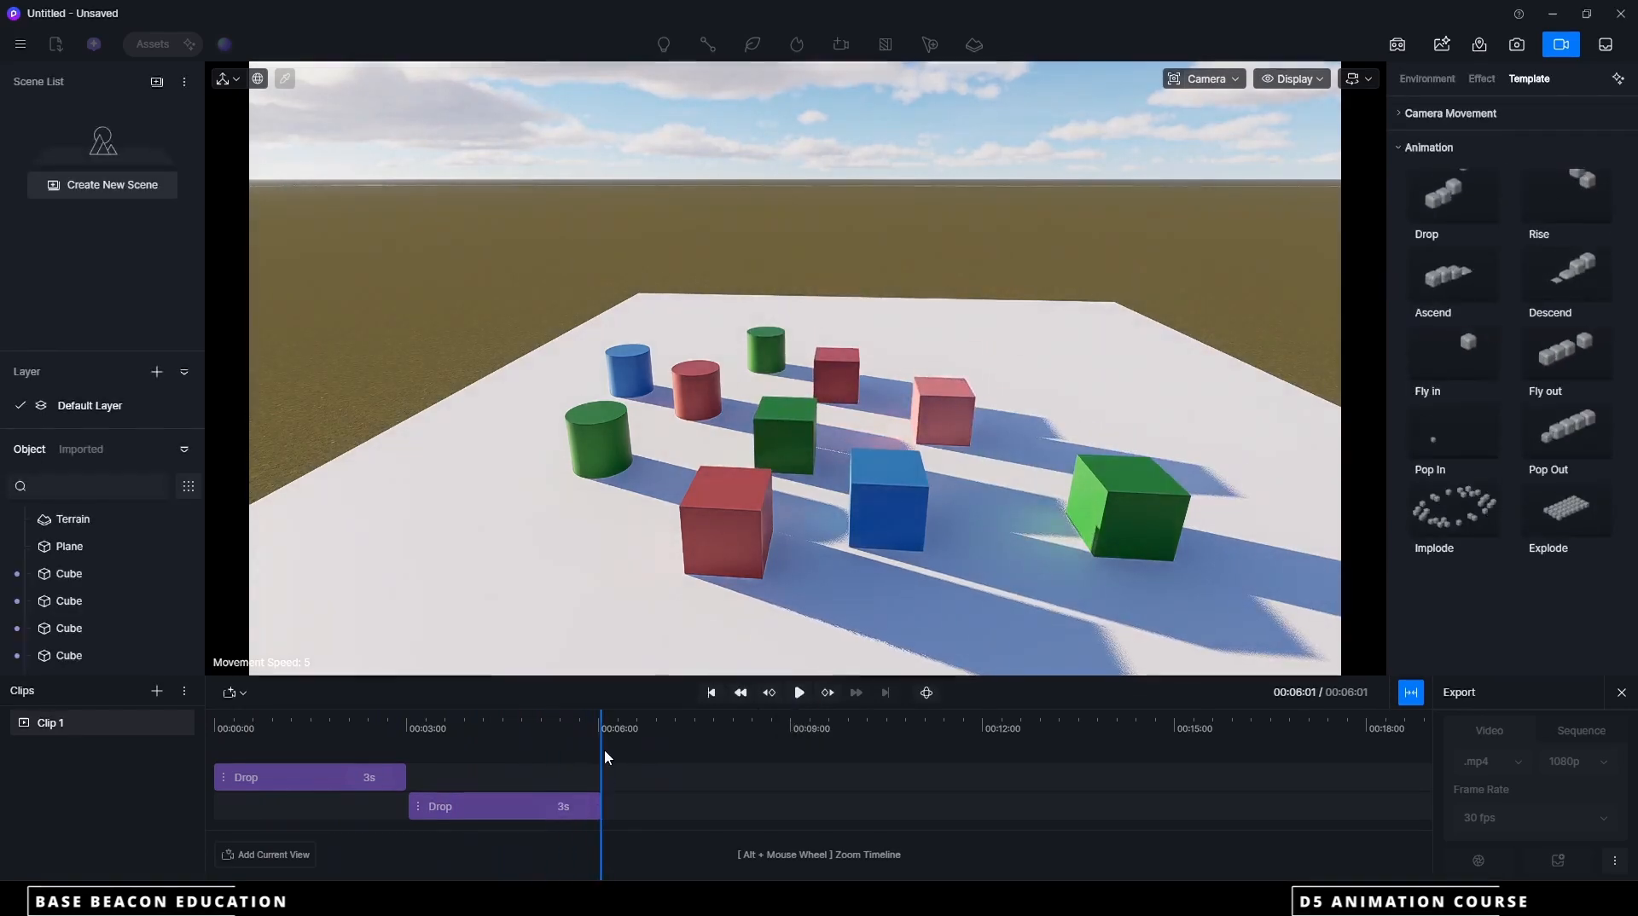
click(535, 730)
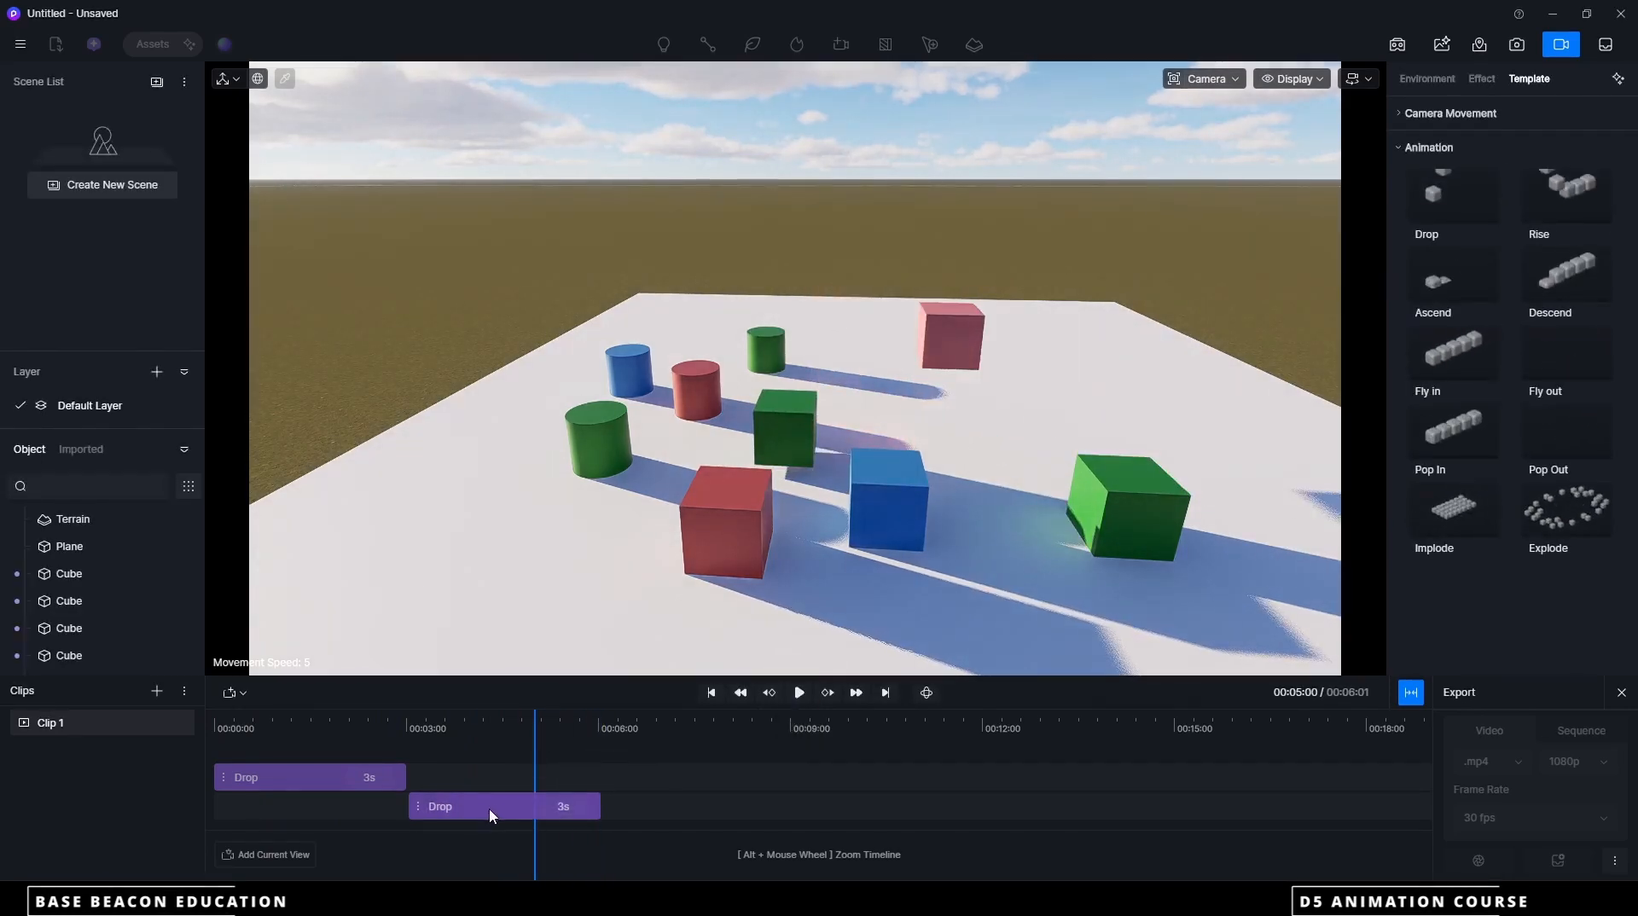
Set the drop distance of the second Drop animation to 5 m
click(489, 807)
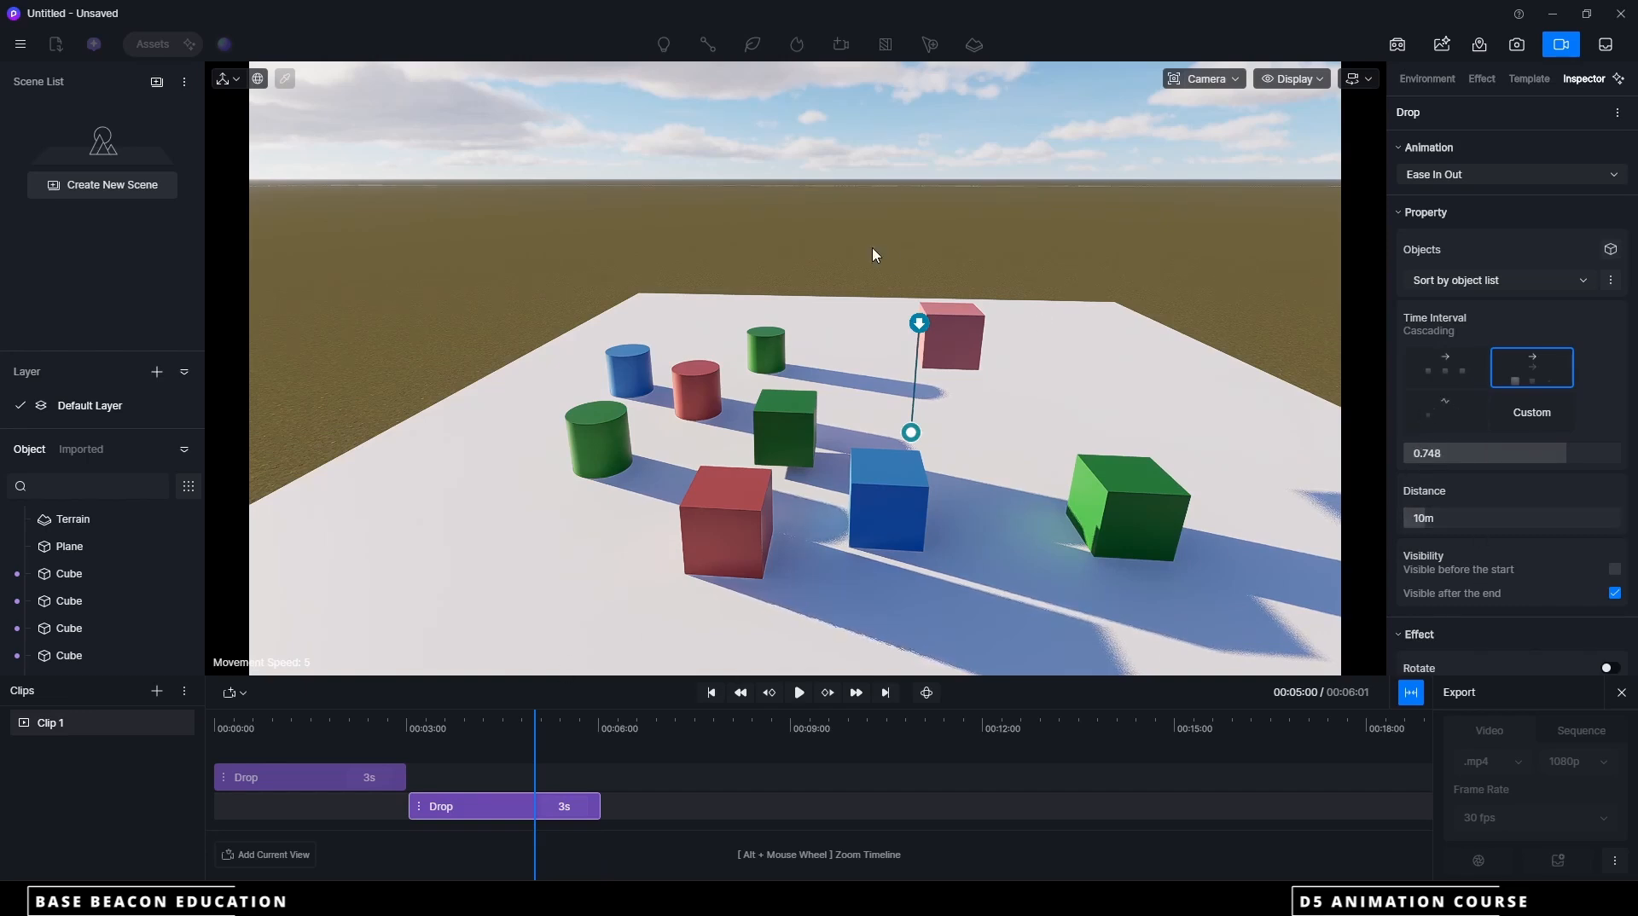
click(1421, 518)
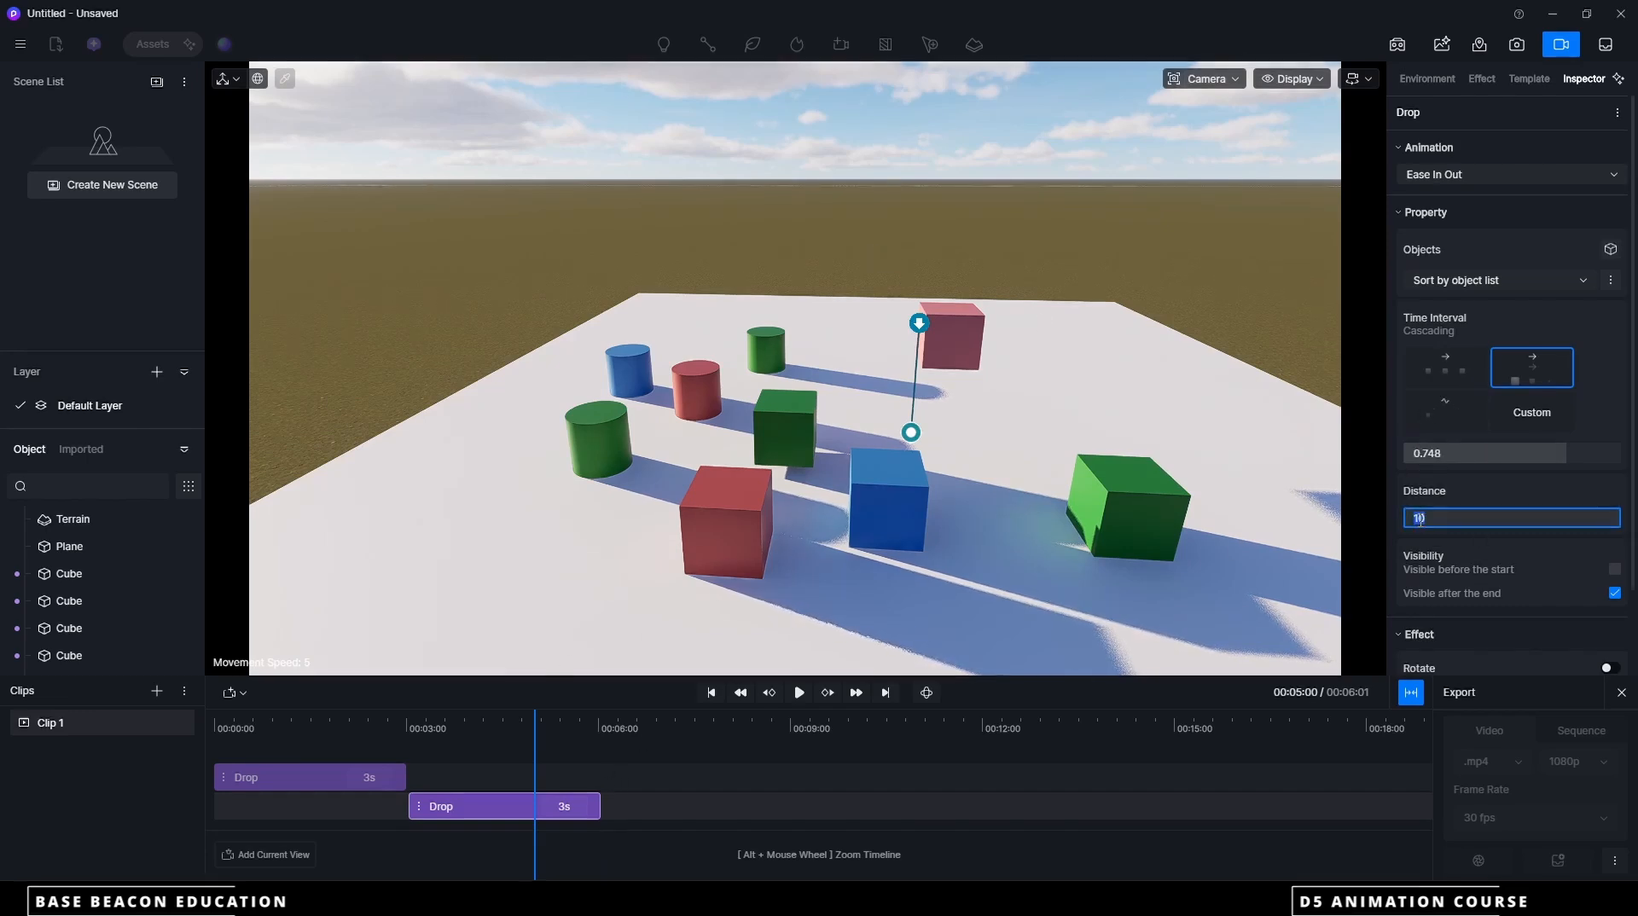
text(5)
key(Return)
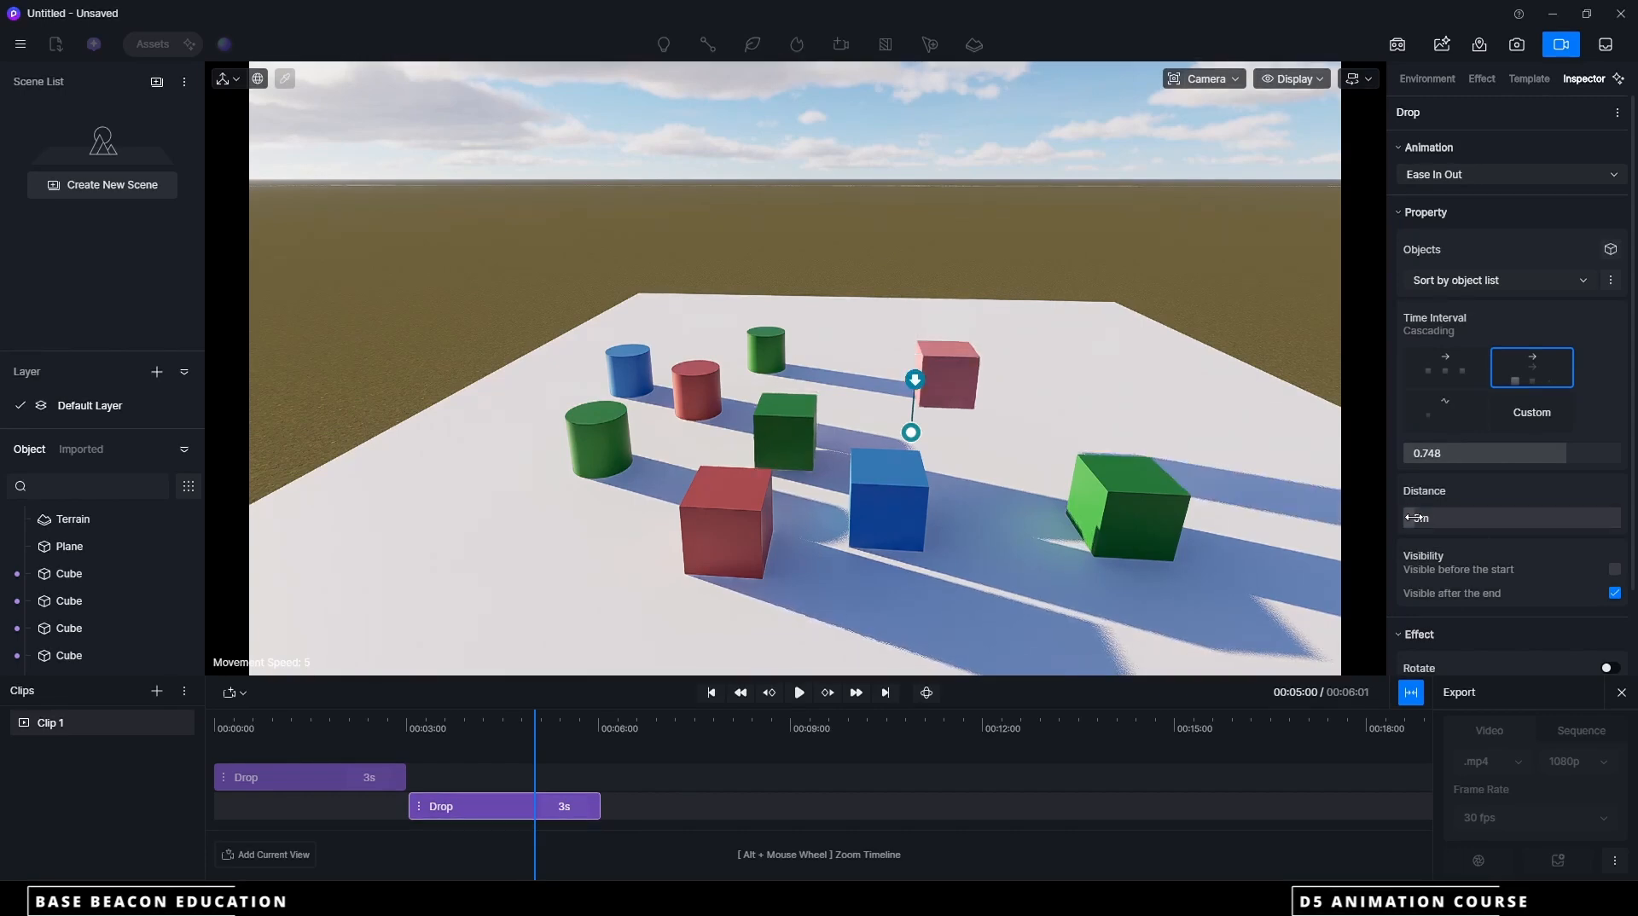
Set the second Drop animation's time interval to Simultaneous and play it back from just before the 3-second mark
click(1466, 372)
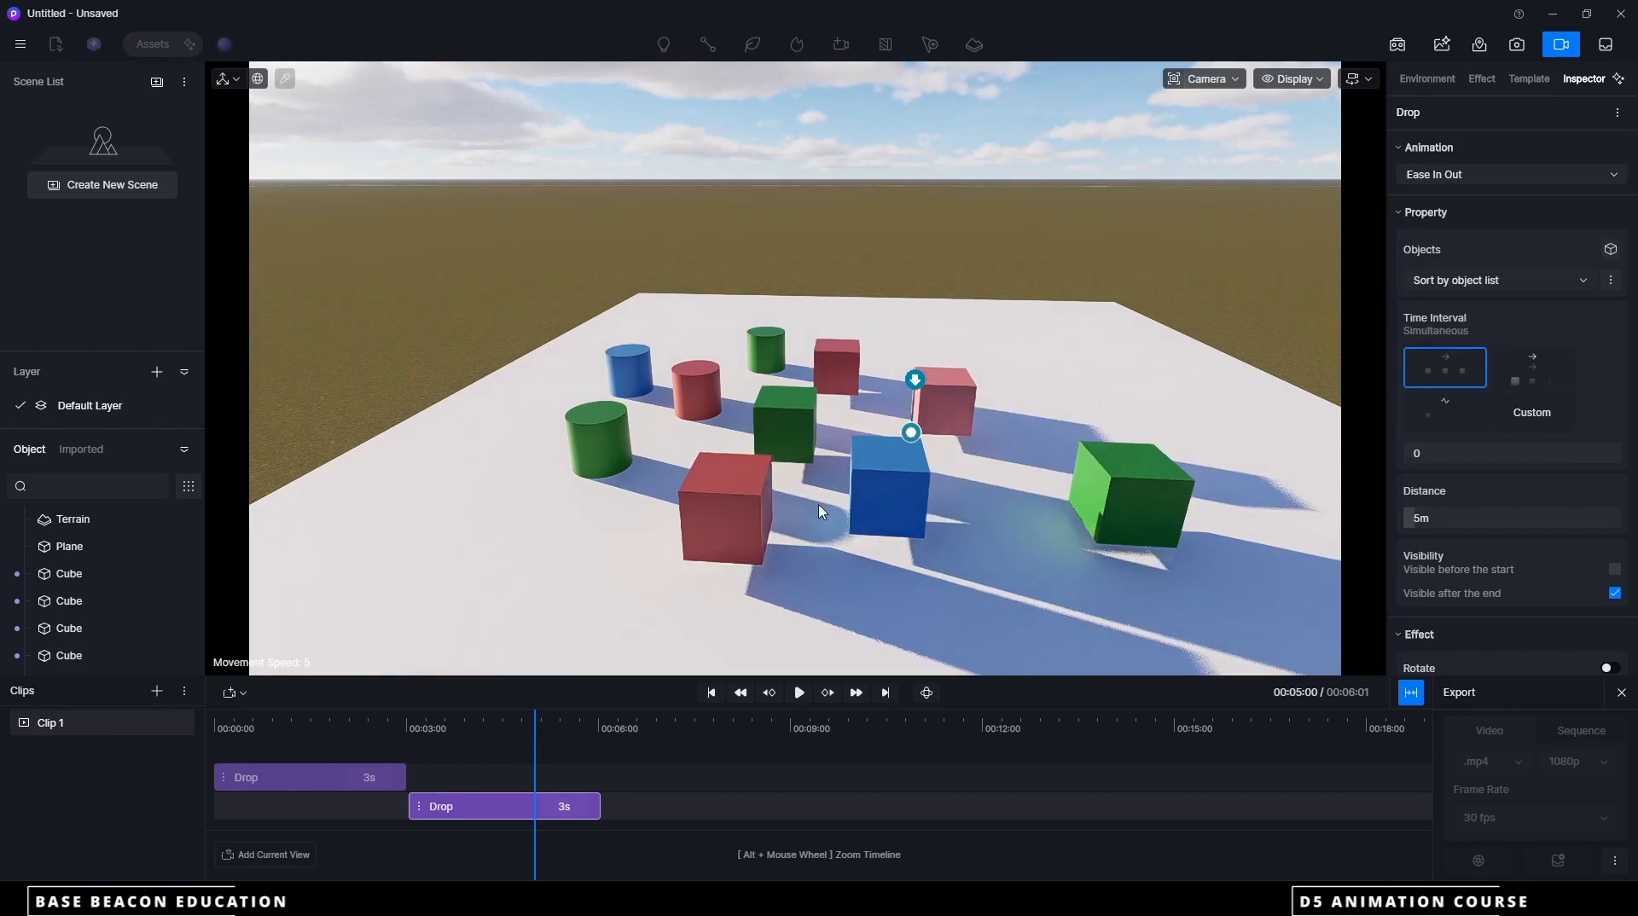
drag(535, 724, 402, 729)
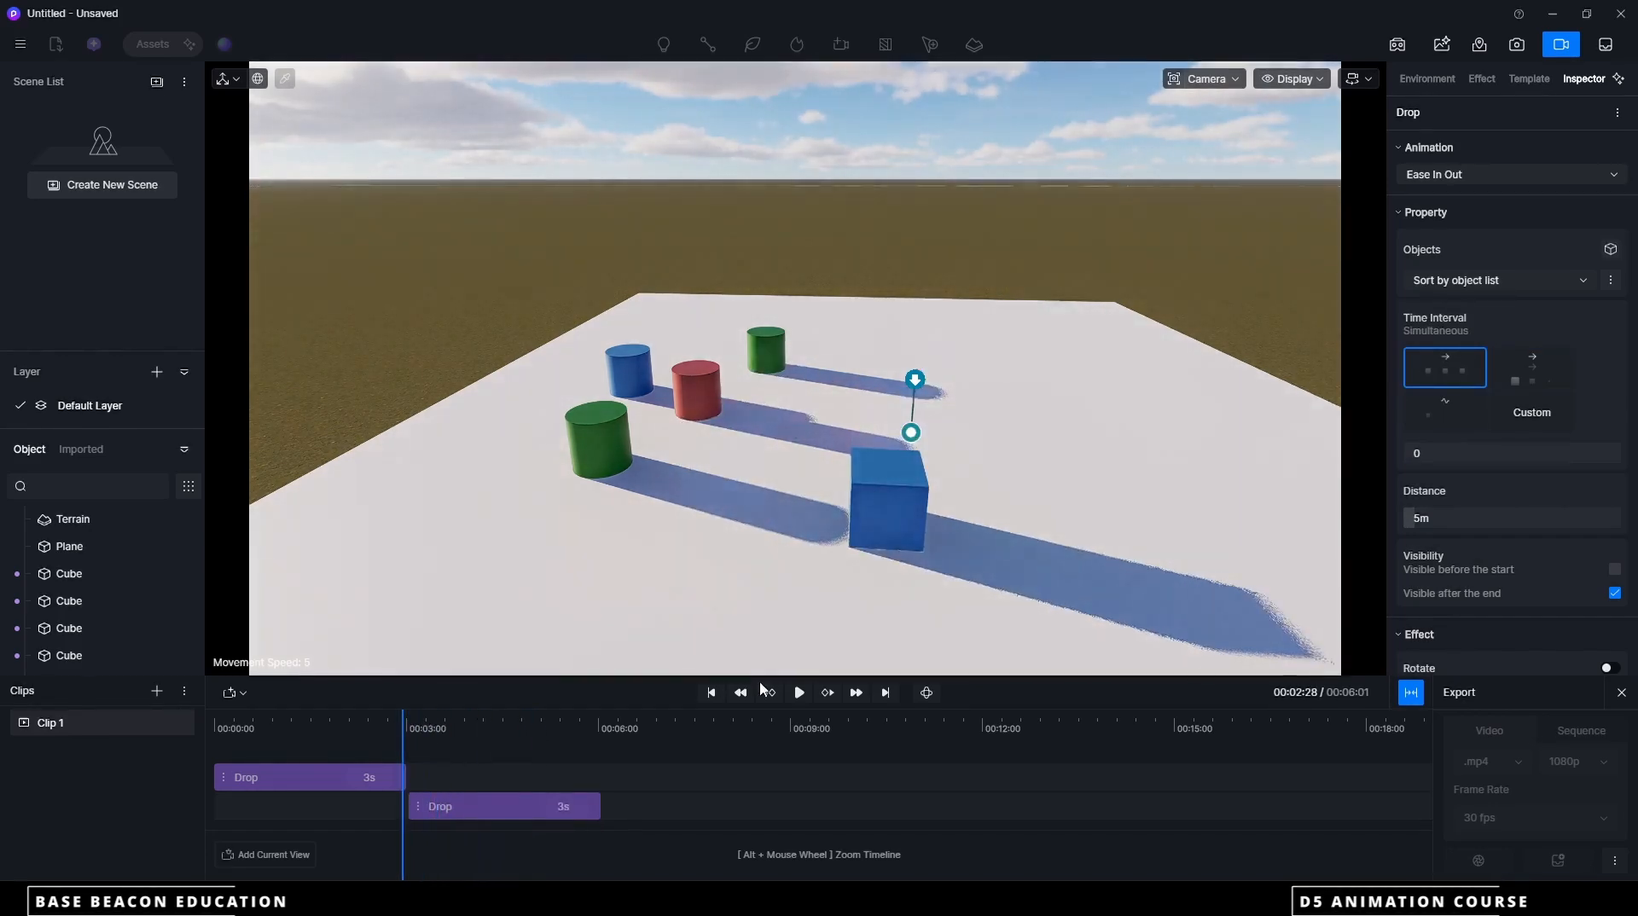
click(799, 693)
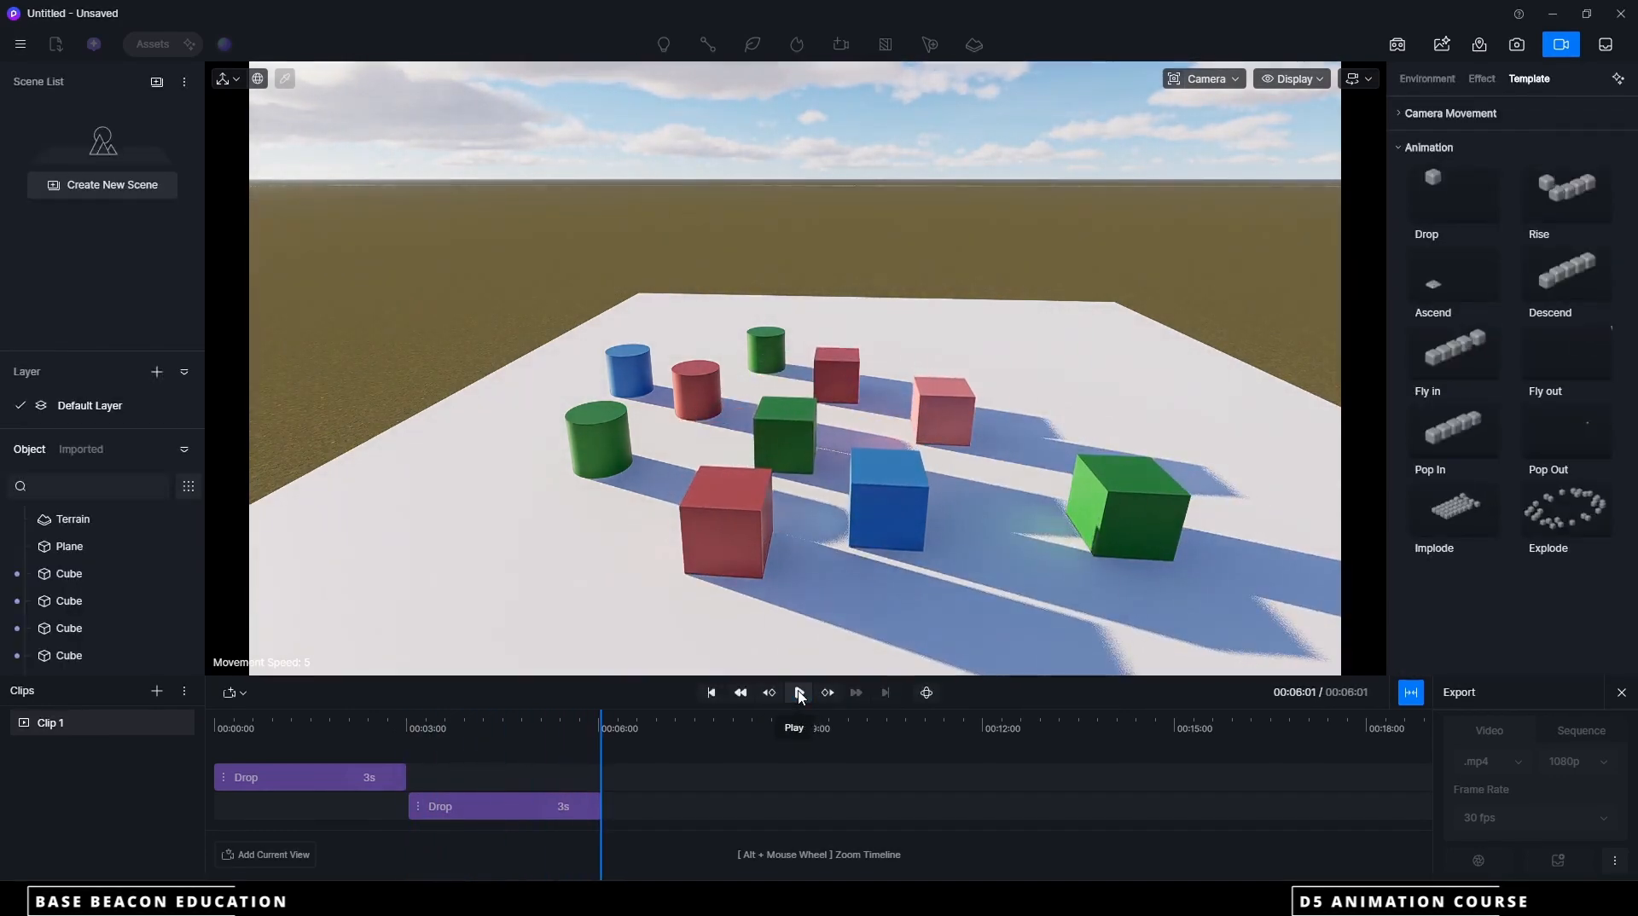
Set the second Drop animation's time interval to Sequential and play it back from about the 3-second mark
drag(600, 743, 435, 738)
click(437, 807)
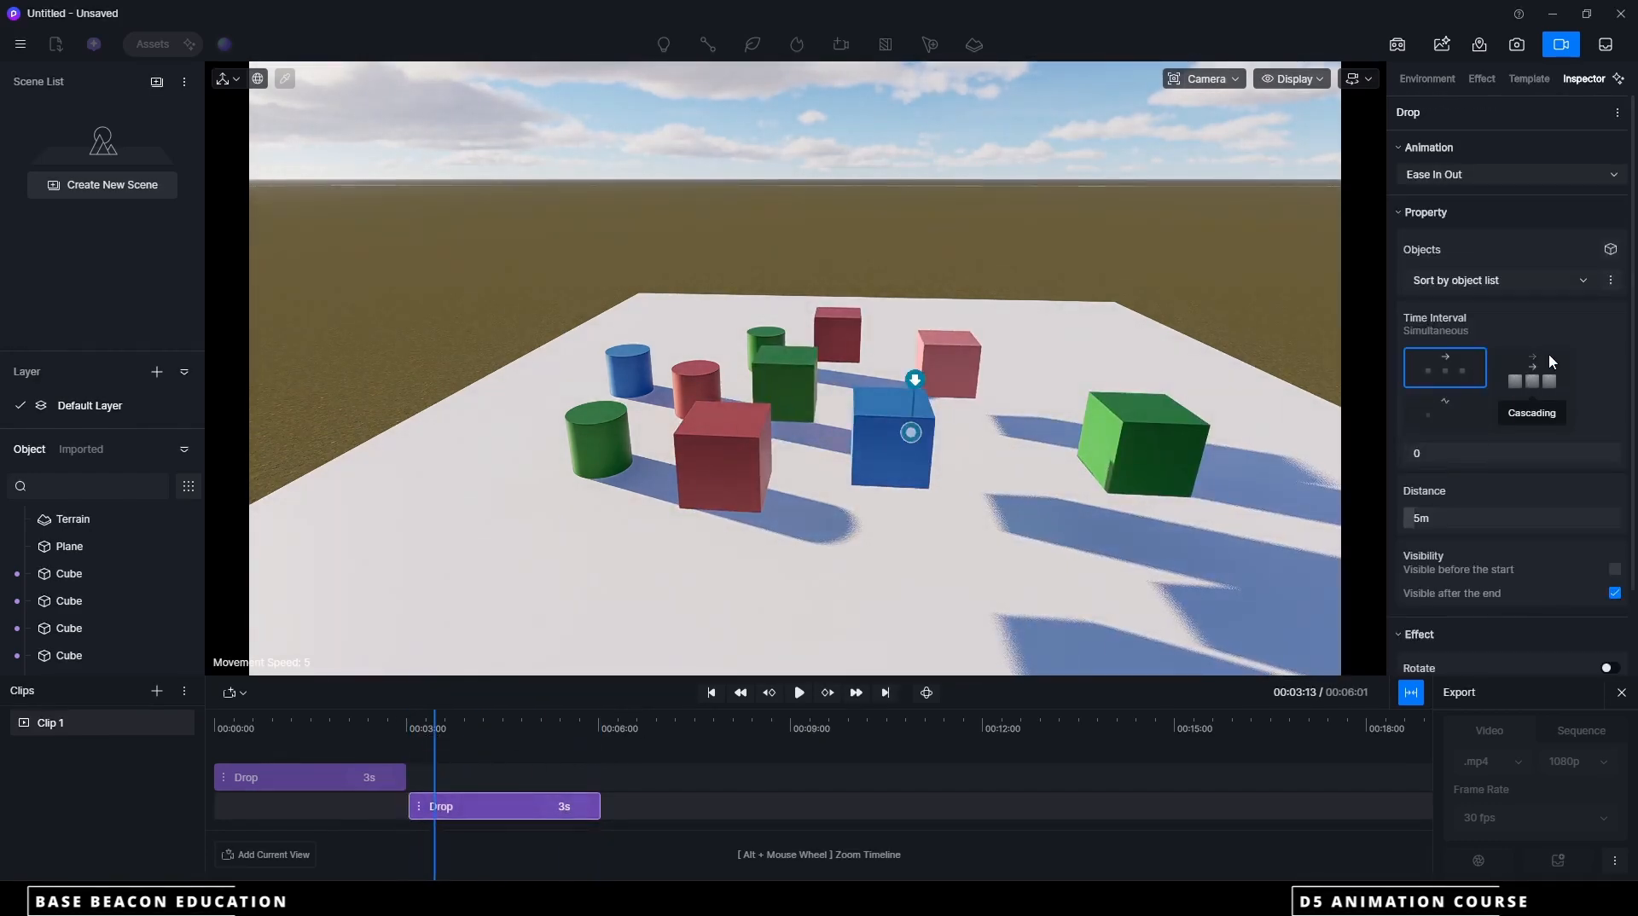
click(1444, 415)
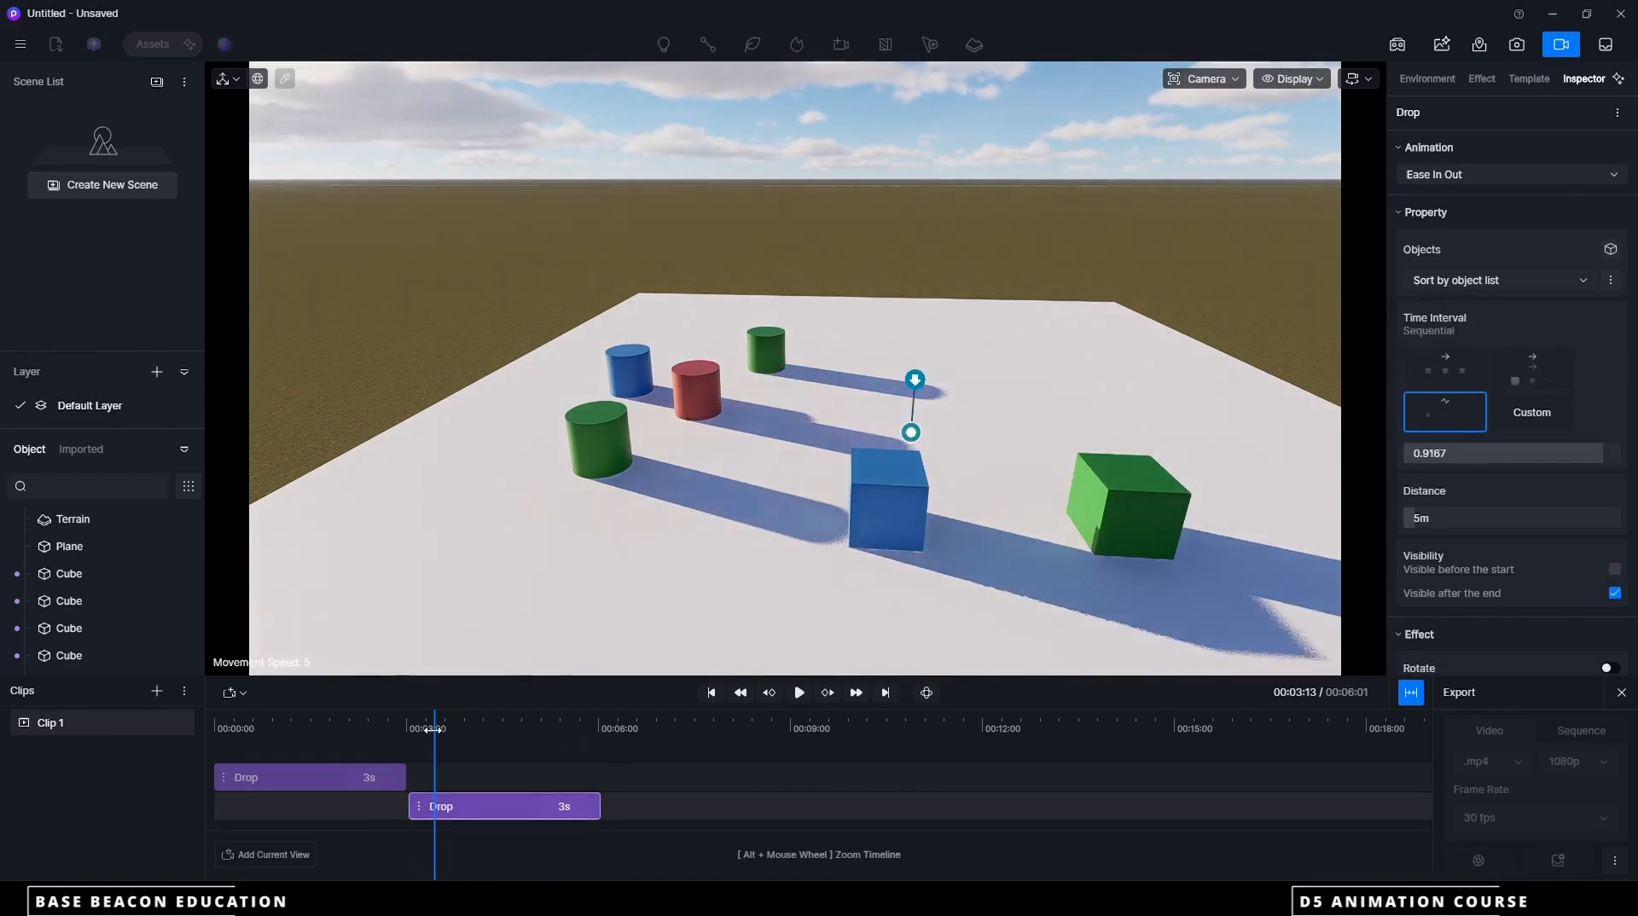
drag(431, 729, 405, 730)
click(798, 694)
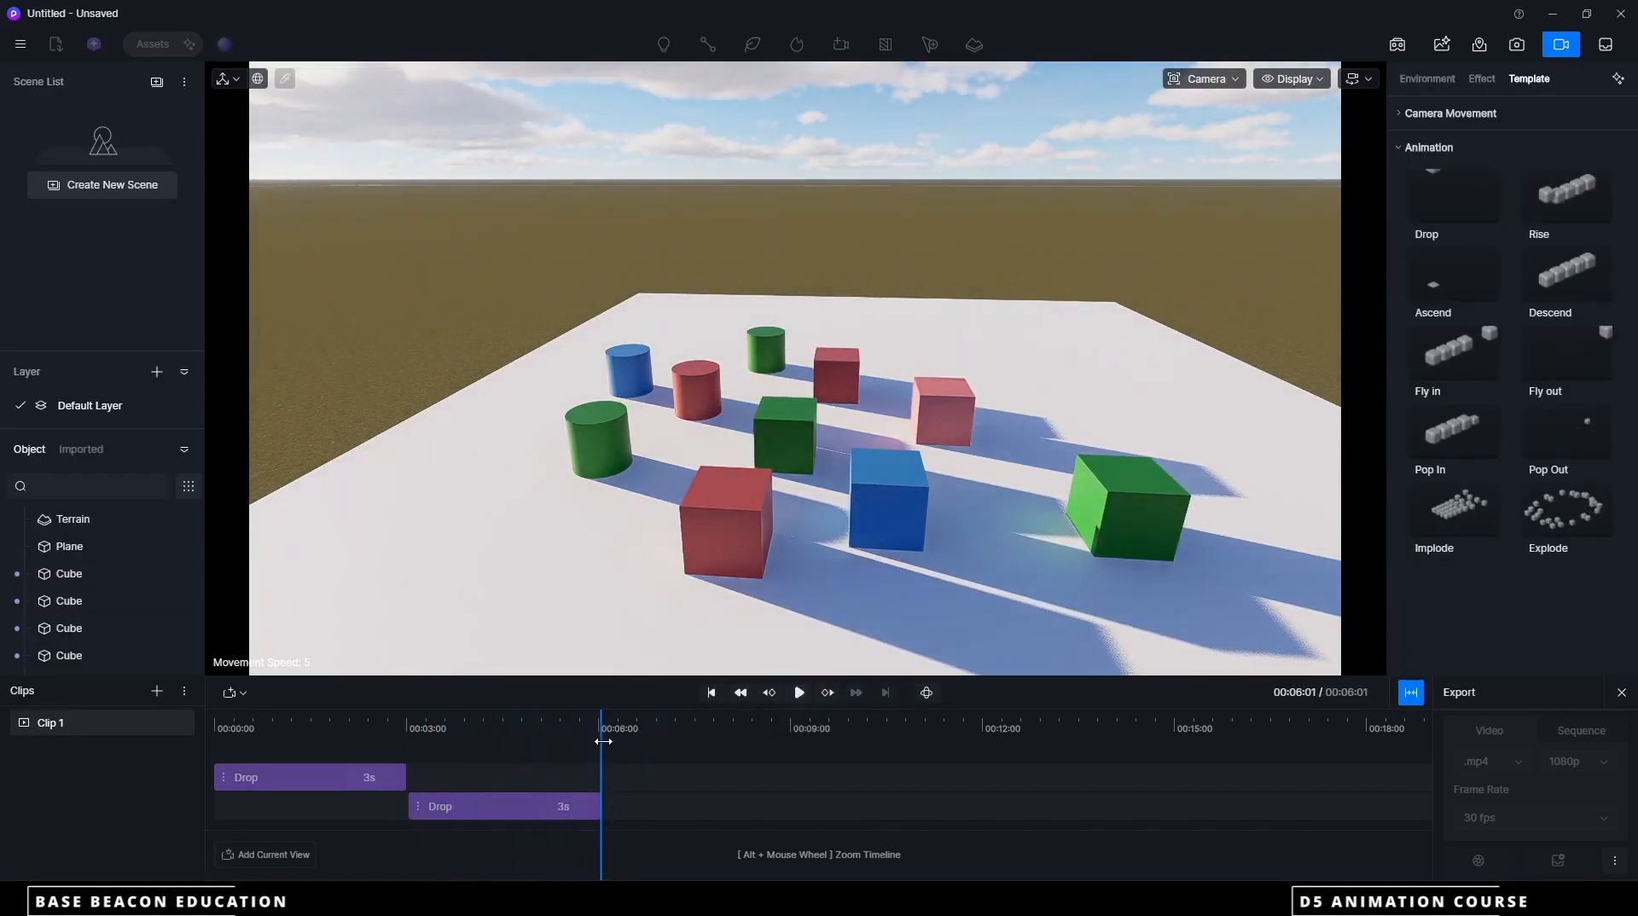
Add an Explode animation at the end of the second Drop animation that includes all six cubes and four cylinders
mouse_move(597, 734)
mouse_down()
mouse_move(519, 734)
mouse_move(601, 734)
mouse_up()
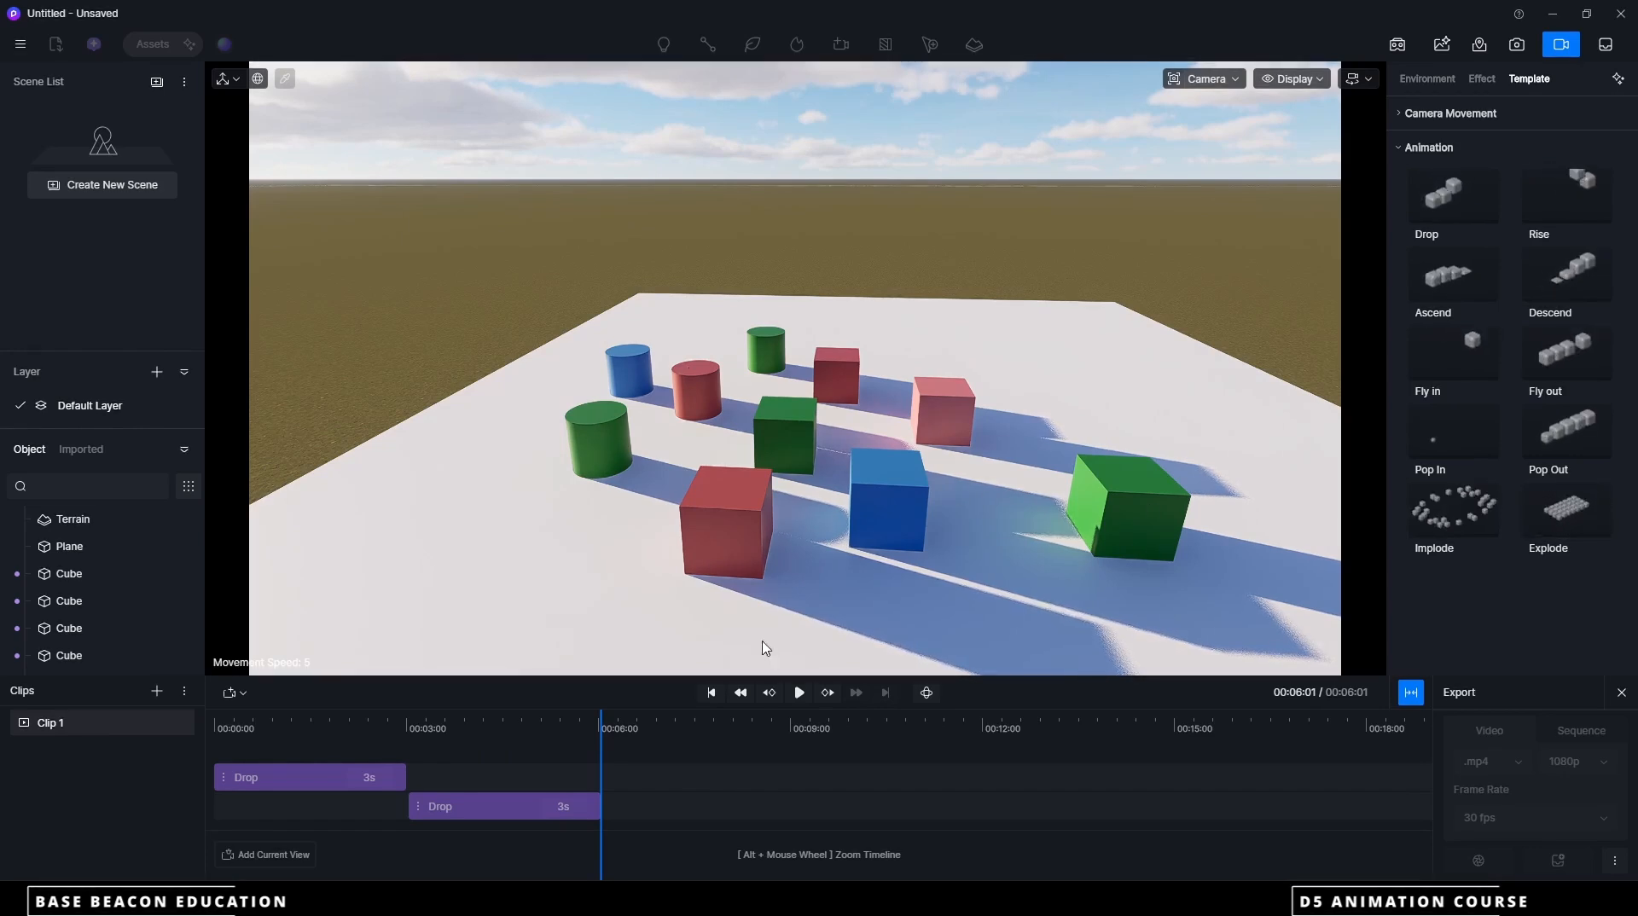
click(1562, 524)
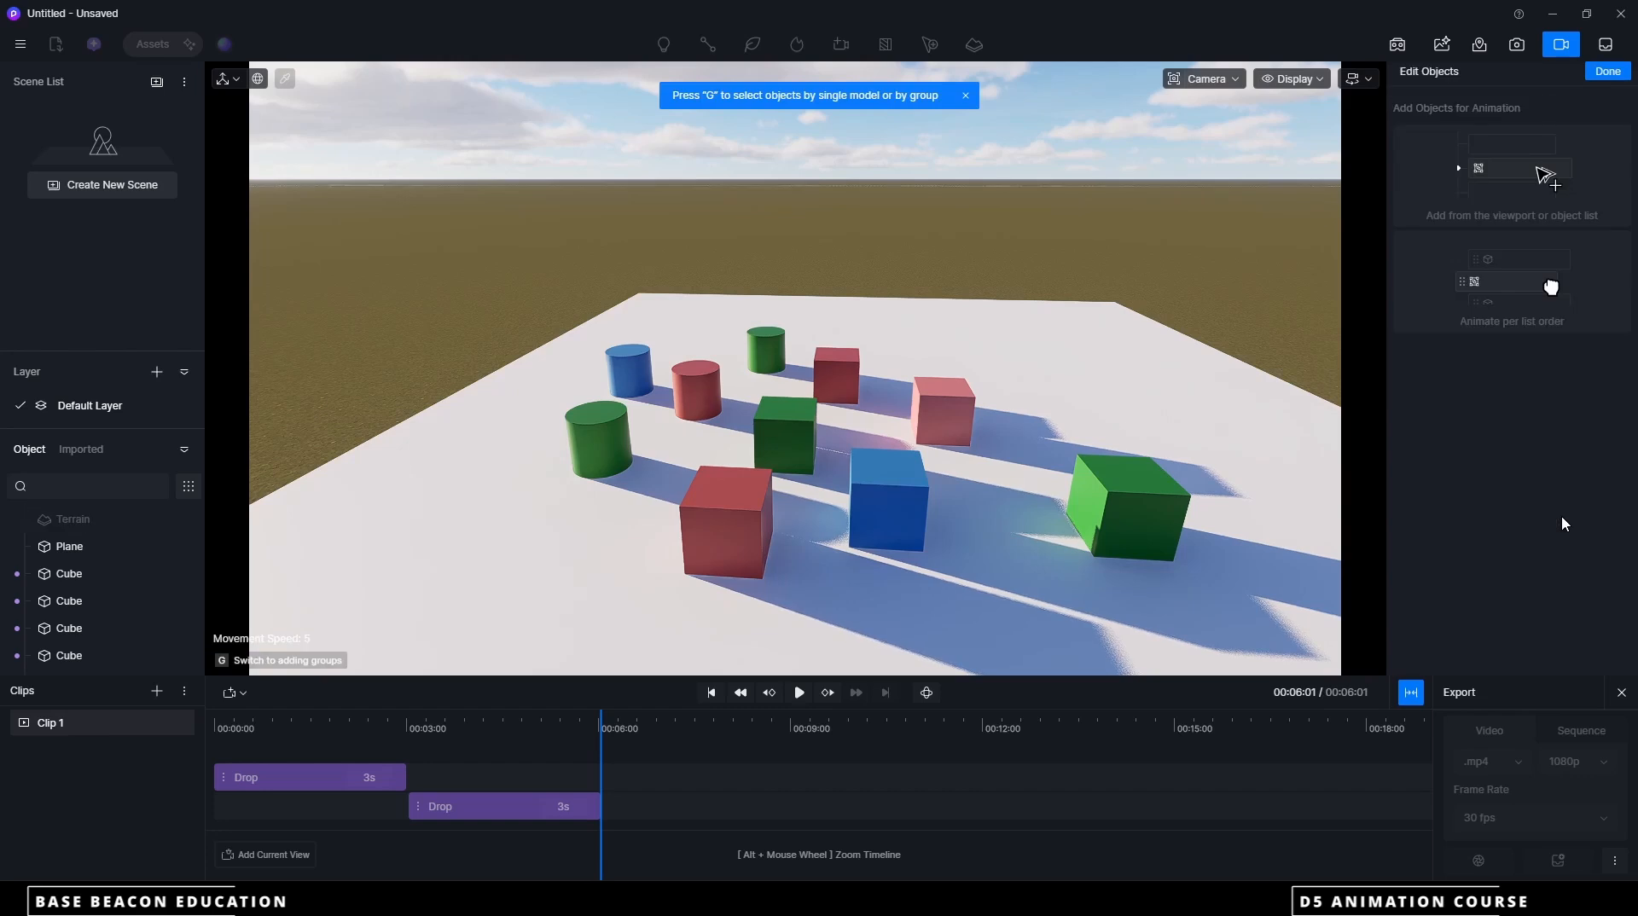
click(65, 572)
click(73, 605)
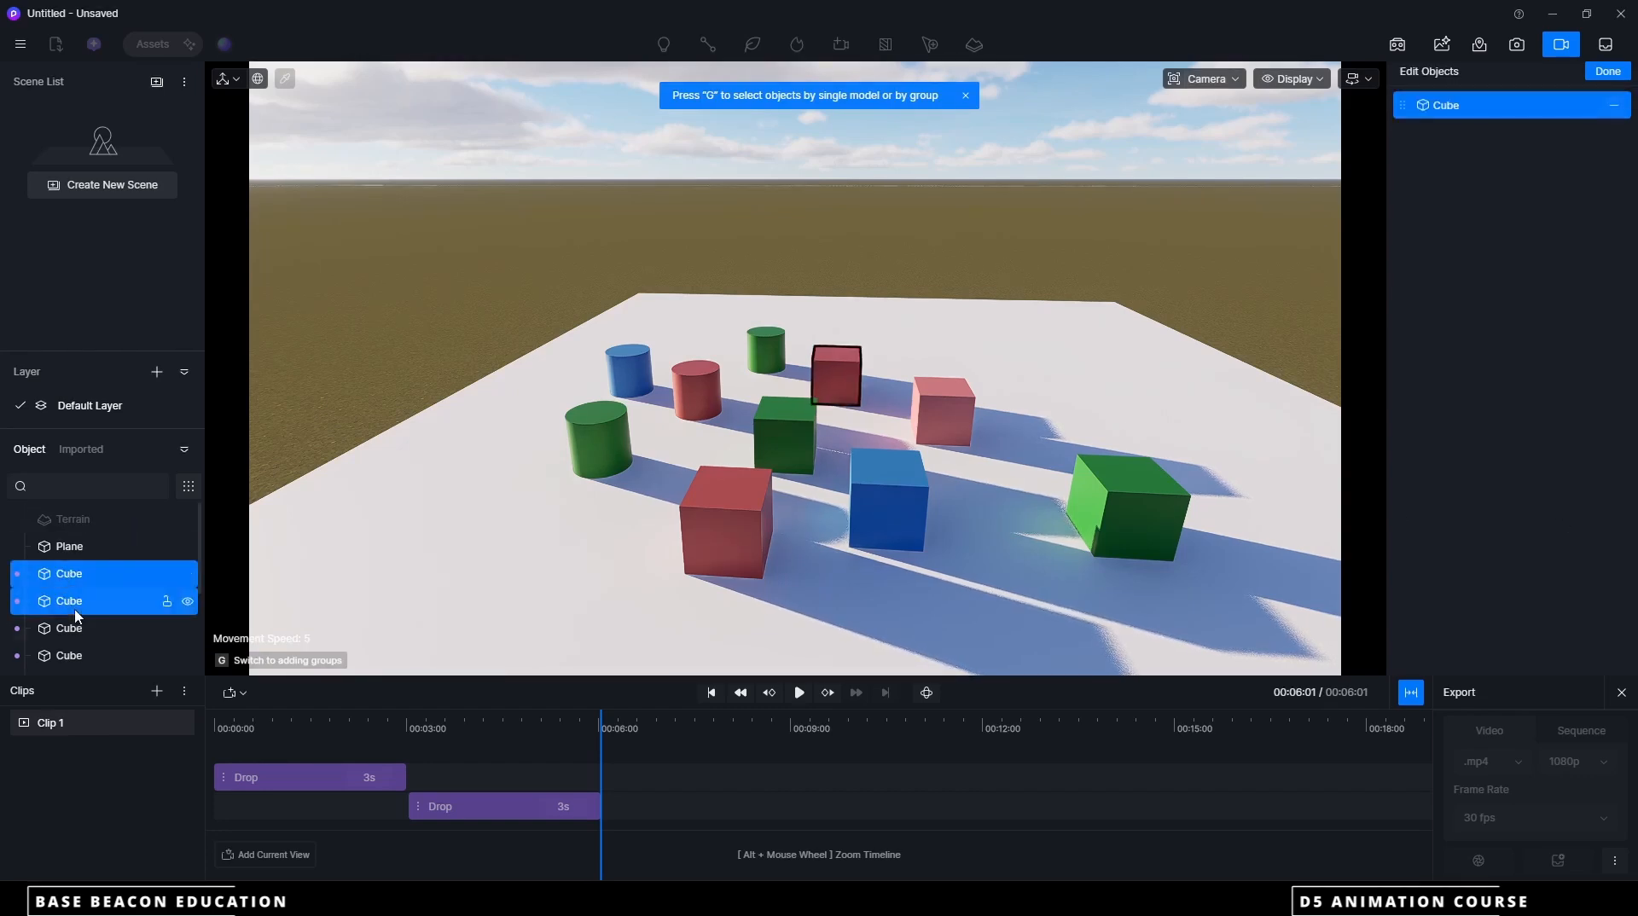
click(75, 629)
click(77, 655)
scroll(94, 632, down, 3)
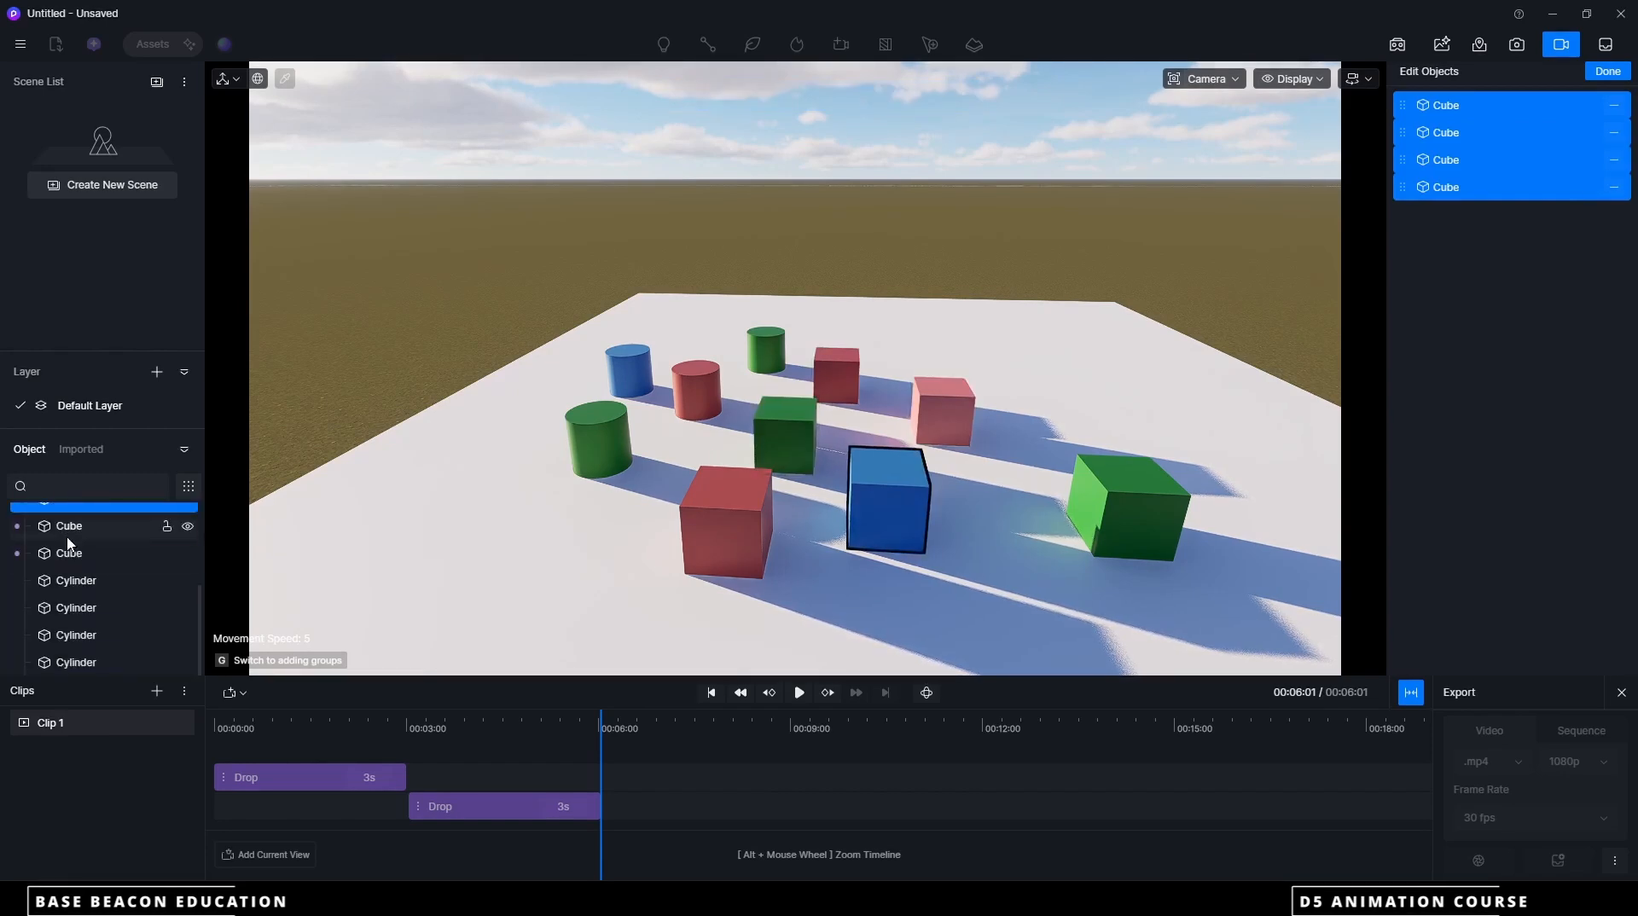
click(70, 532)
click(74, 556)
click(79, 582)
click(83, 610)
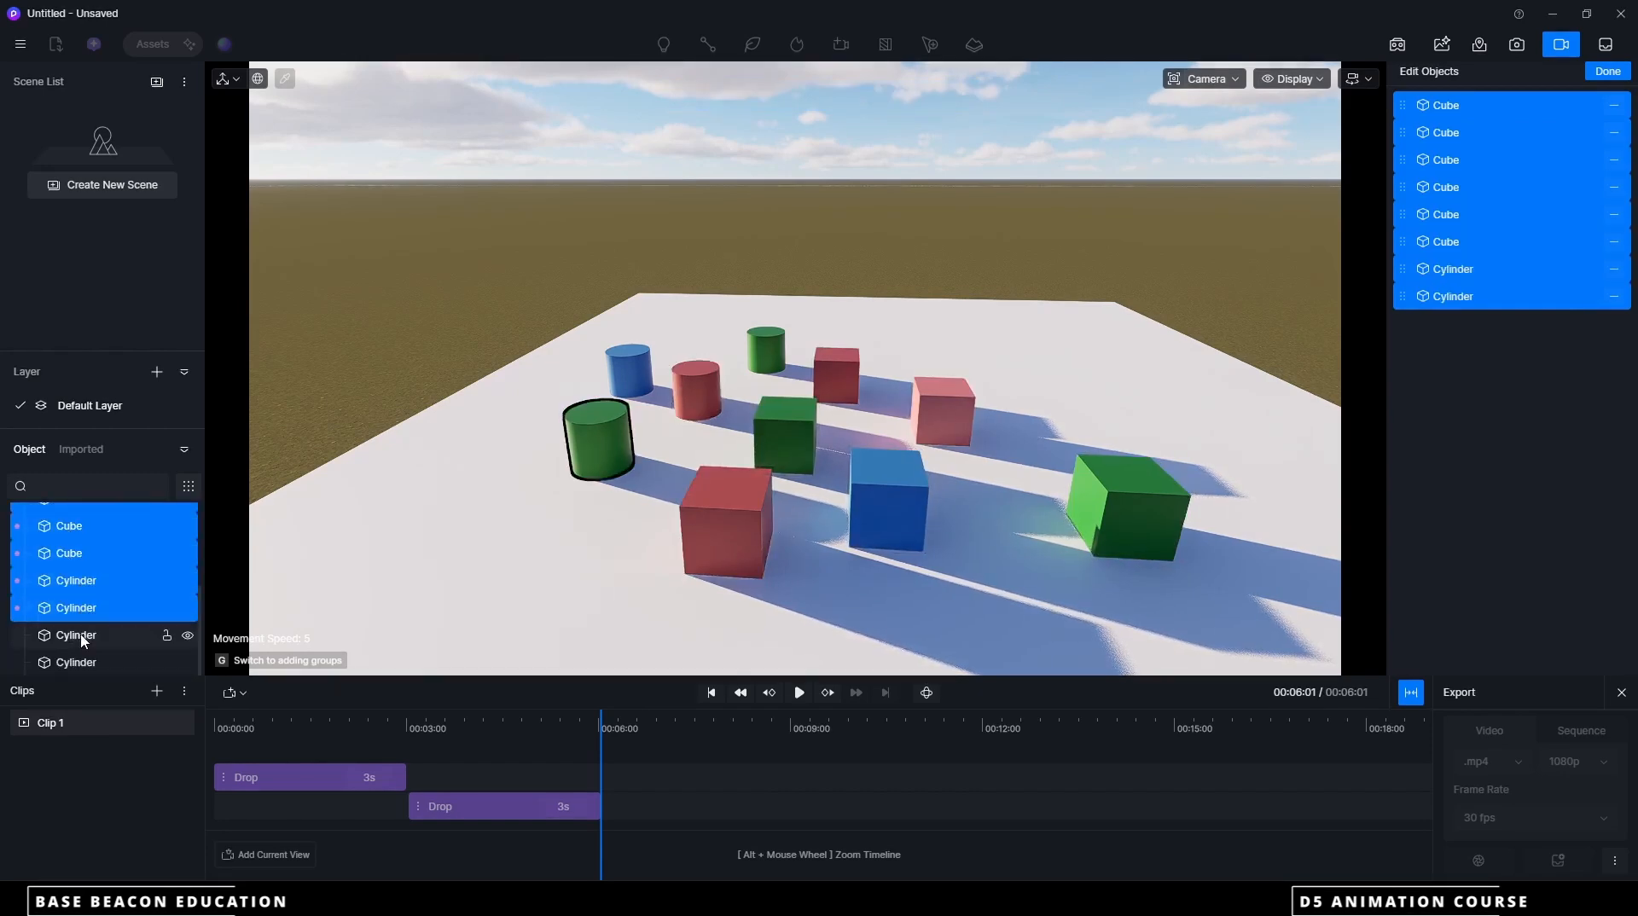
click(85, 635)
click(77, 663)
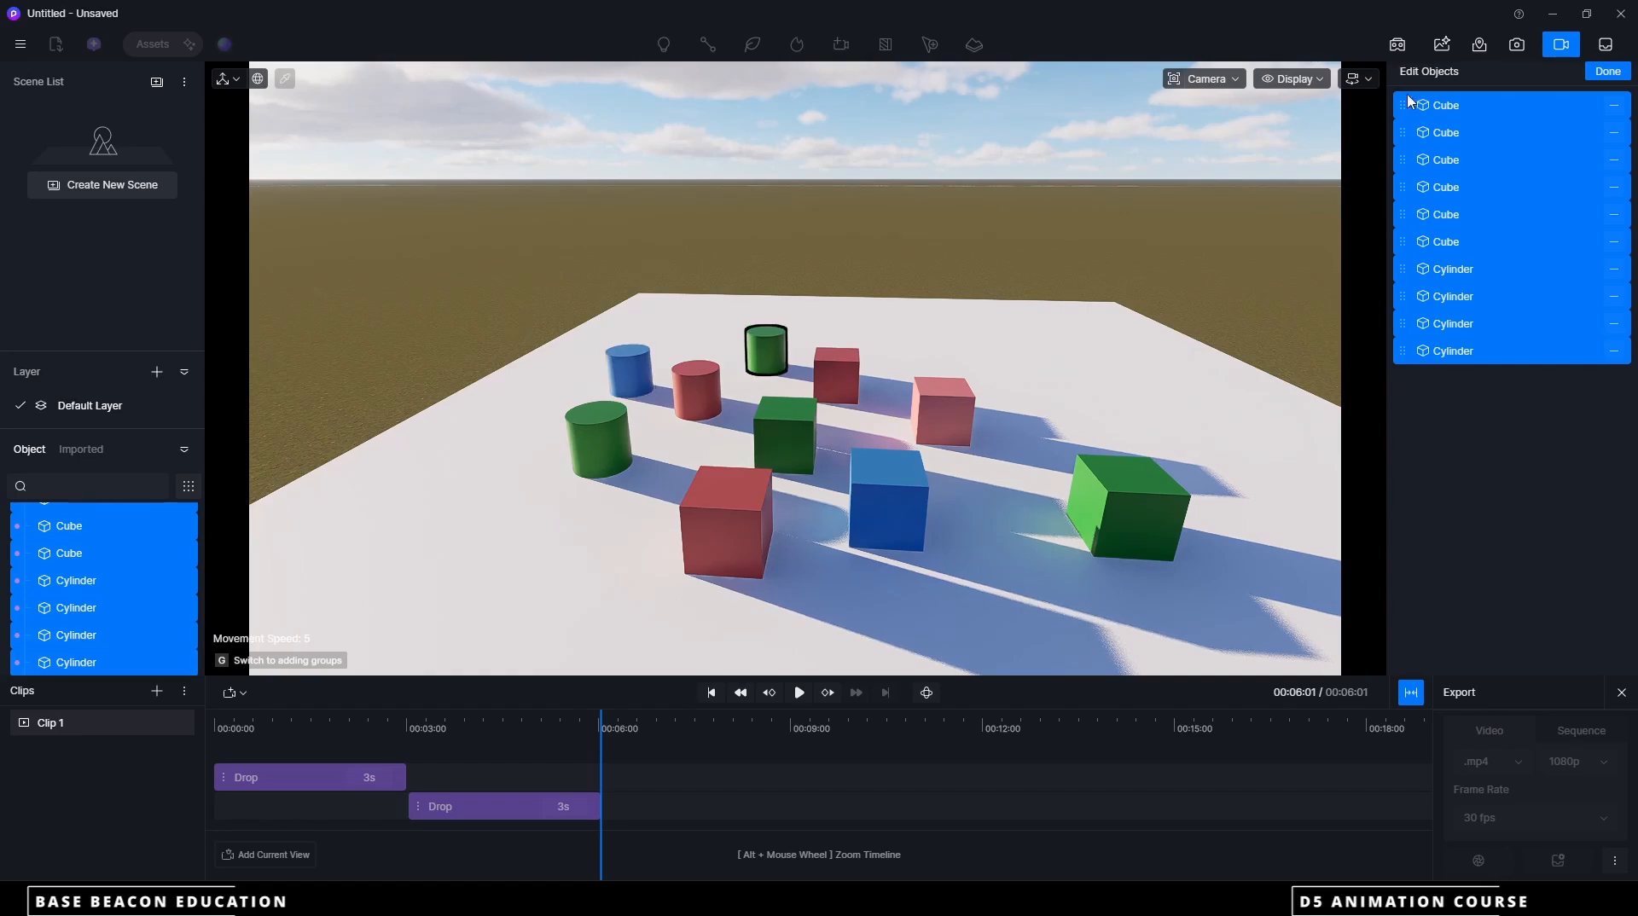
click(1608, 70)
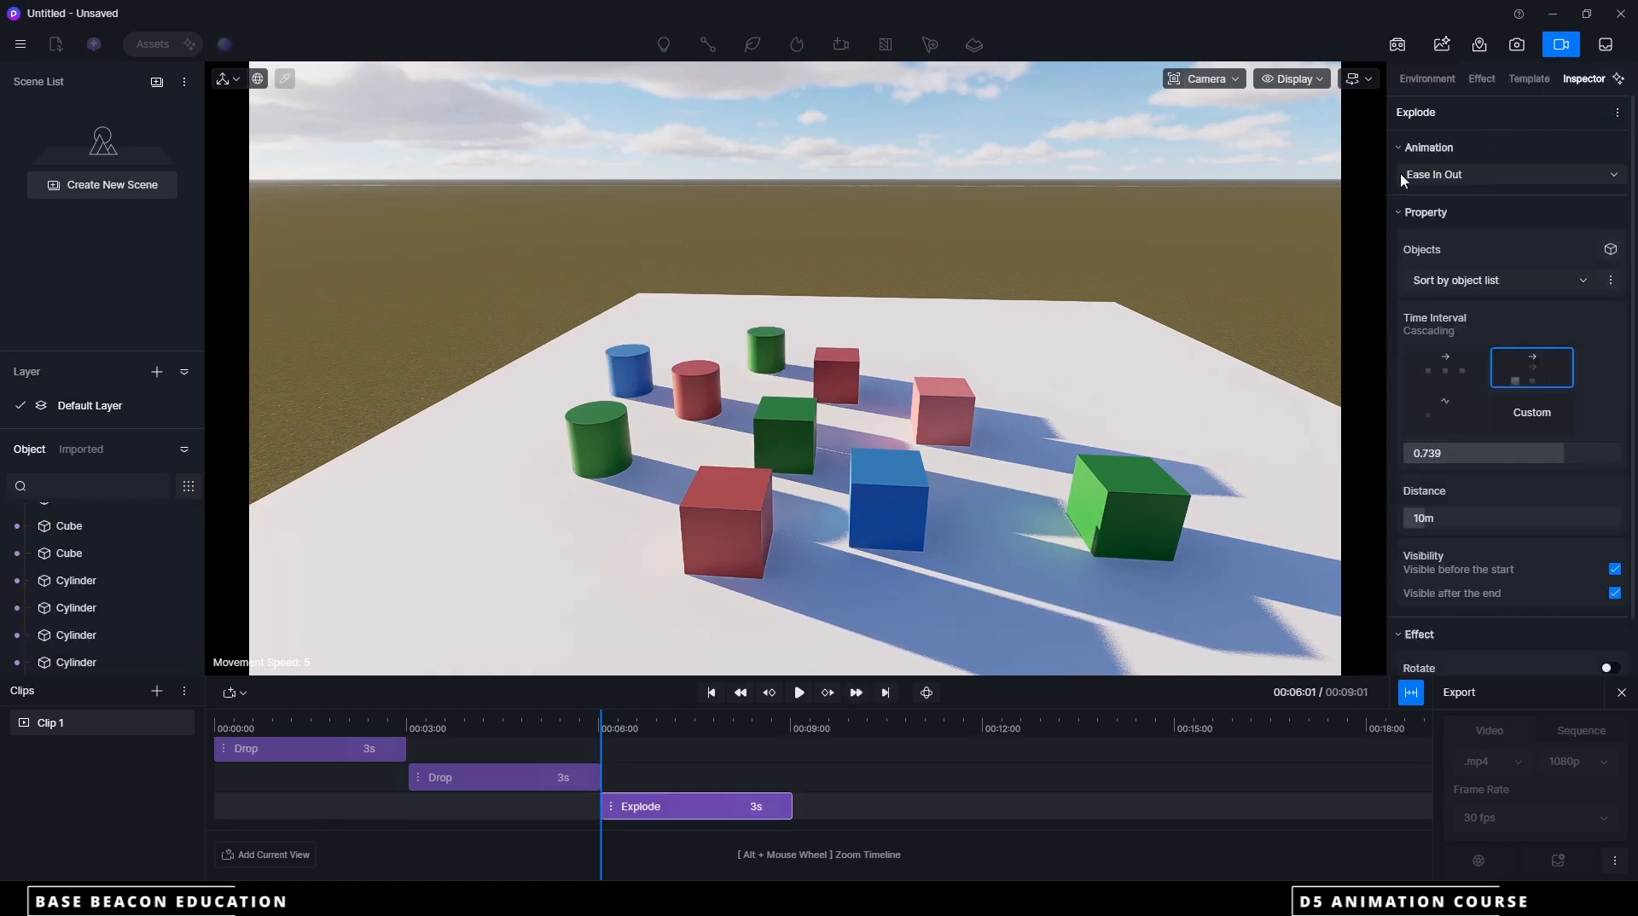
Play the Explode animation back and return the playhead to its start at about 6 seconds
click(800, 693)
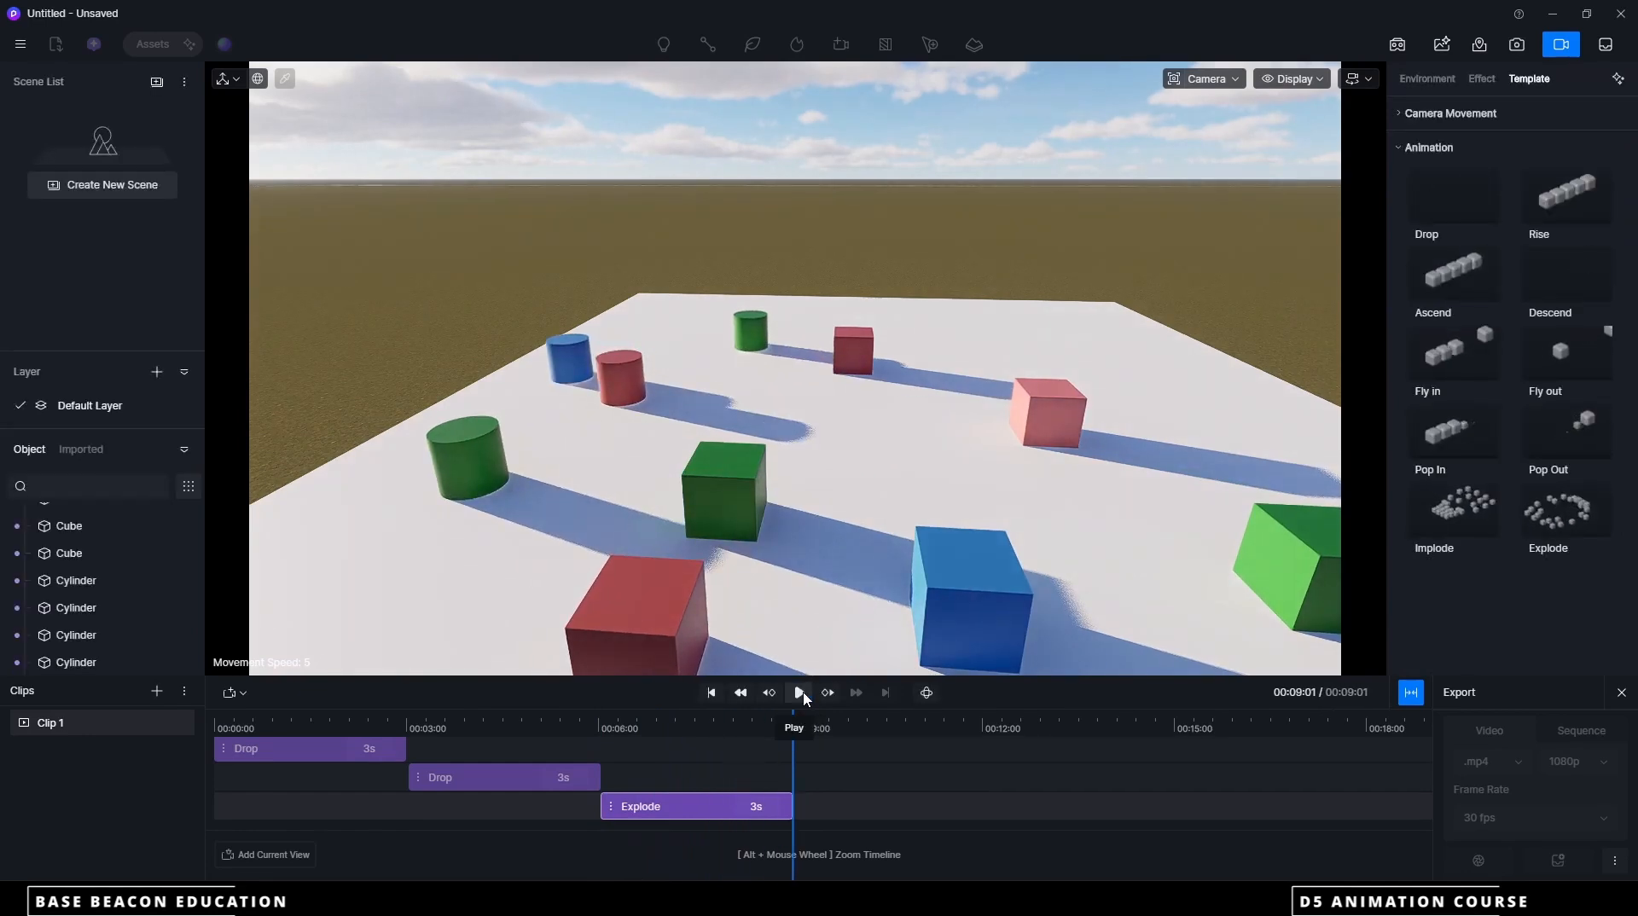
drag(793, 721, 601, 699)
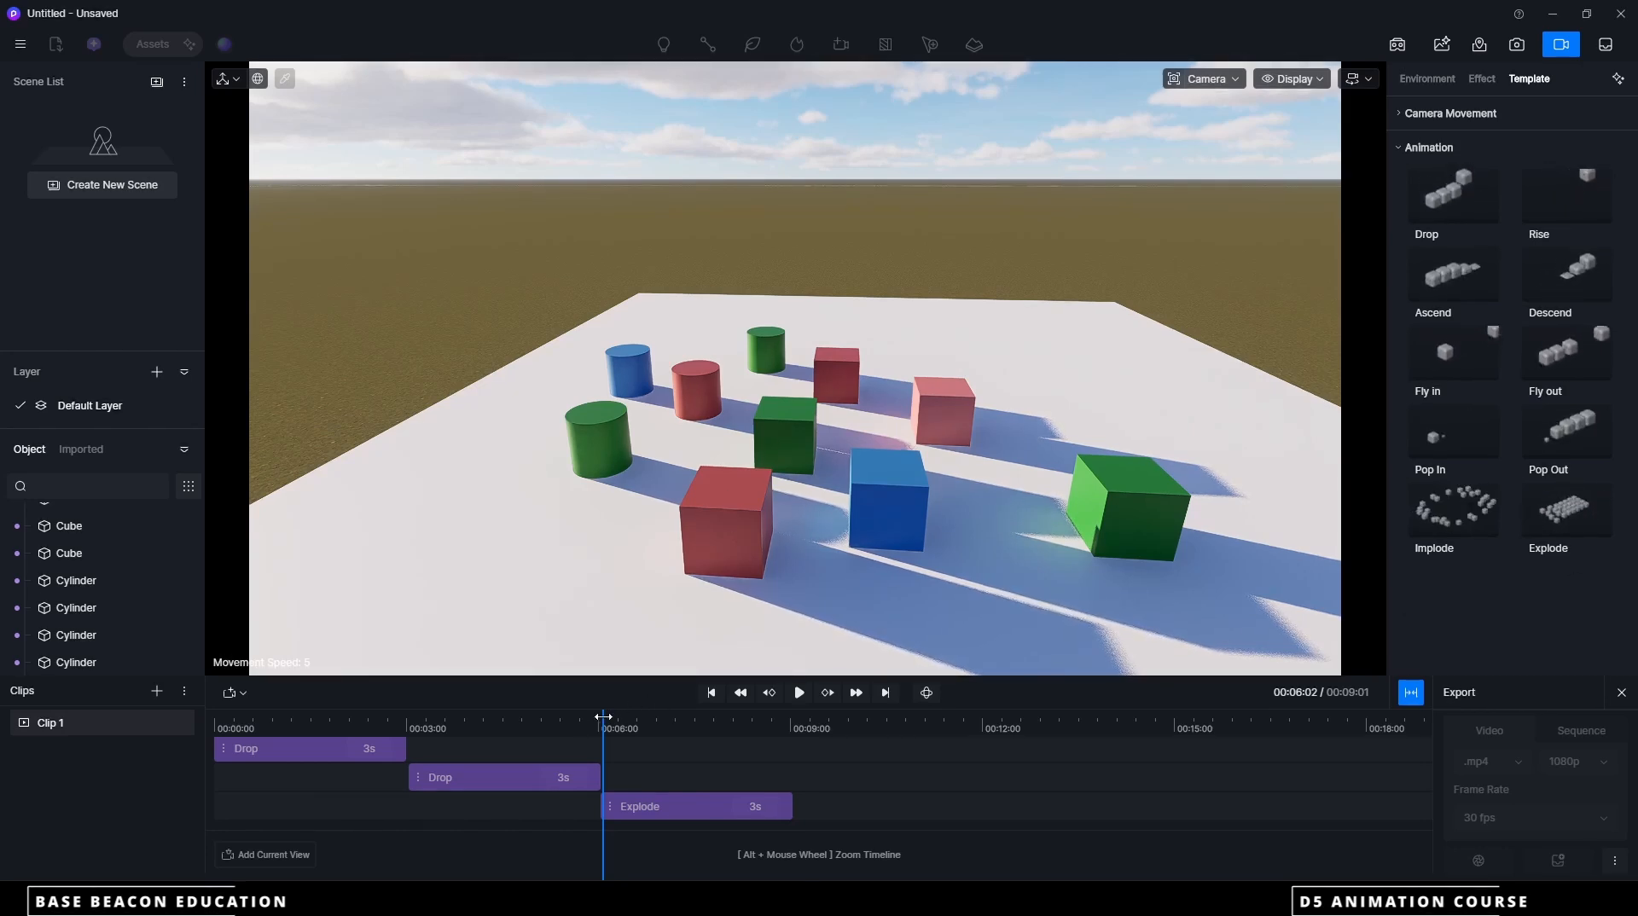
mouse_move(603, 716)
mouse_down()
mouse_move(727, 714)
mouse_move(600, 715)
mouse_up()
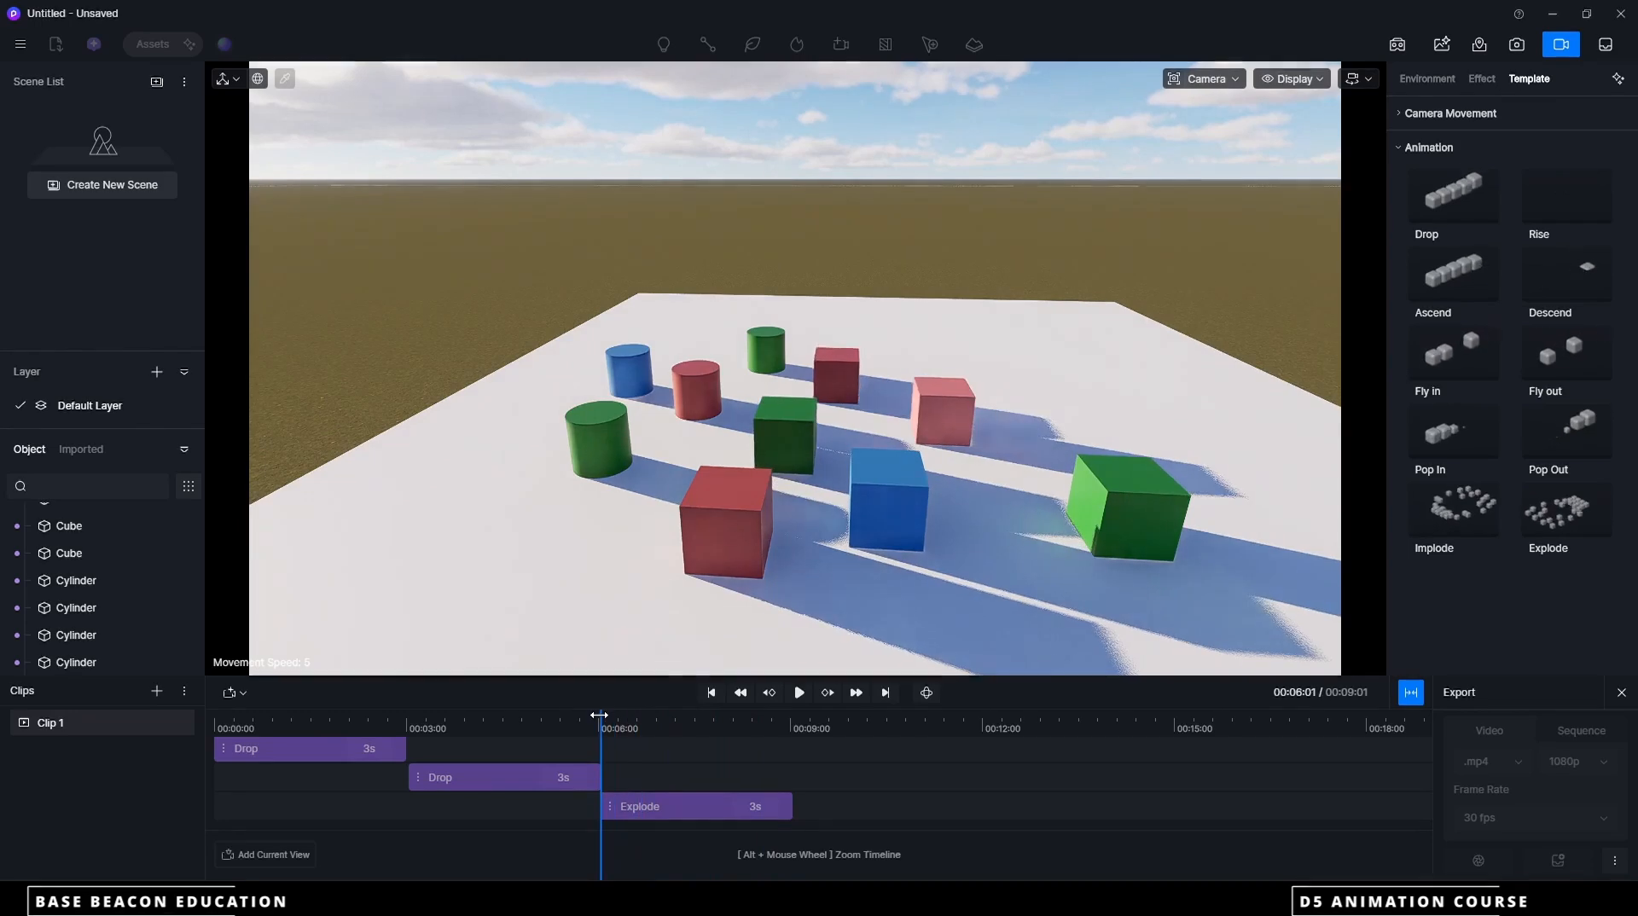
Add an Implode animation at the start of the Explode animation that includes all six cubes and four cylinders
click(1480, 517)
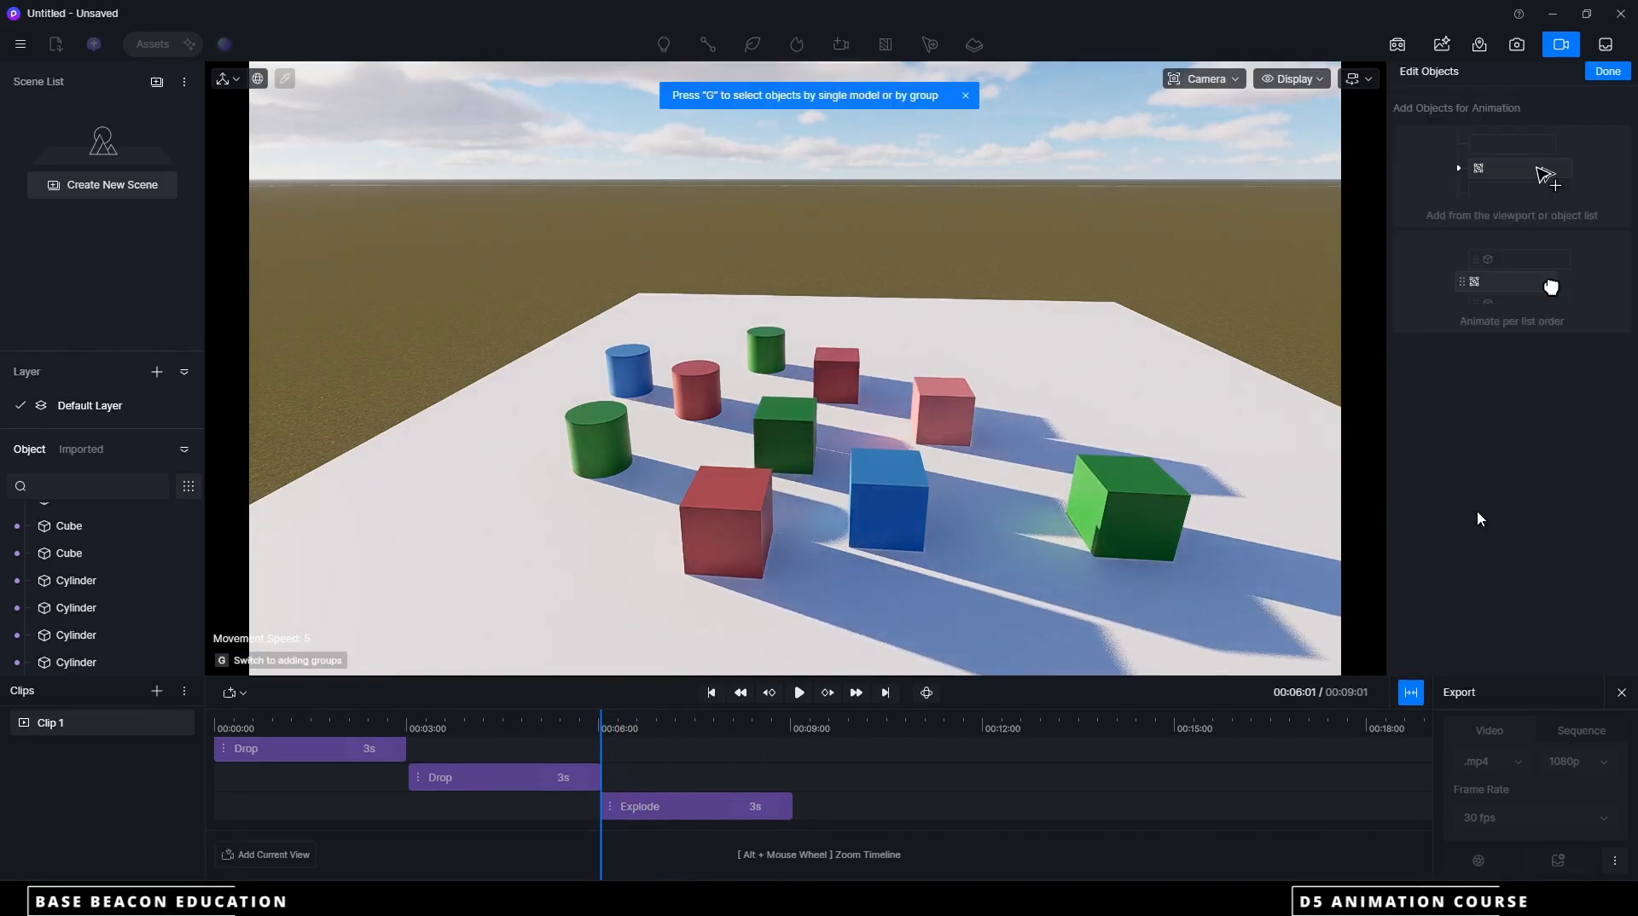
click(70, 529)
click(81, 555)
click(82, 582)
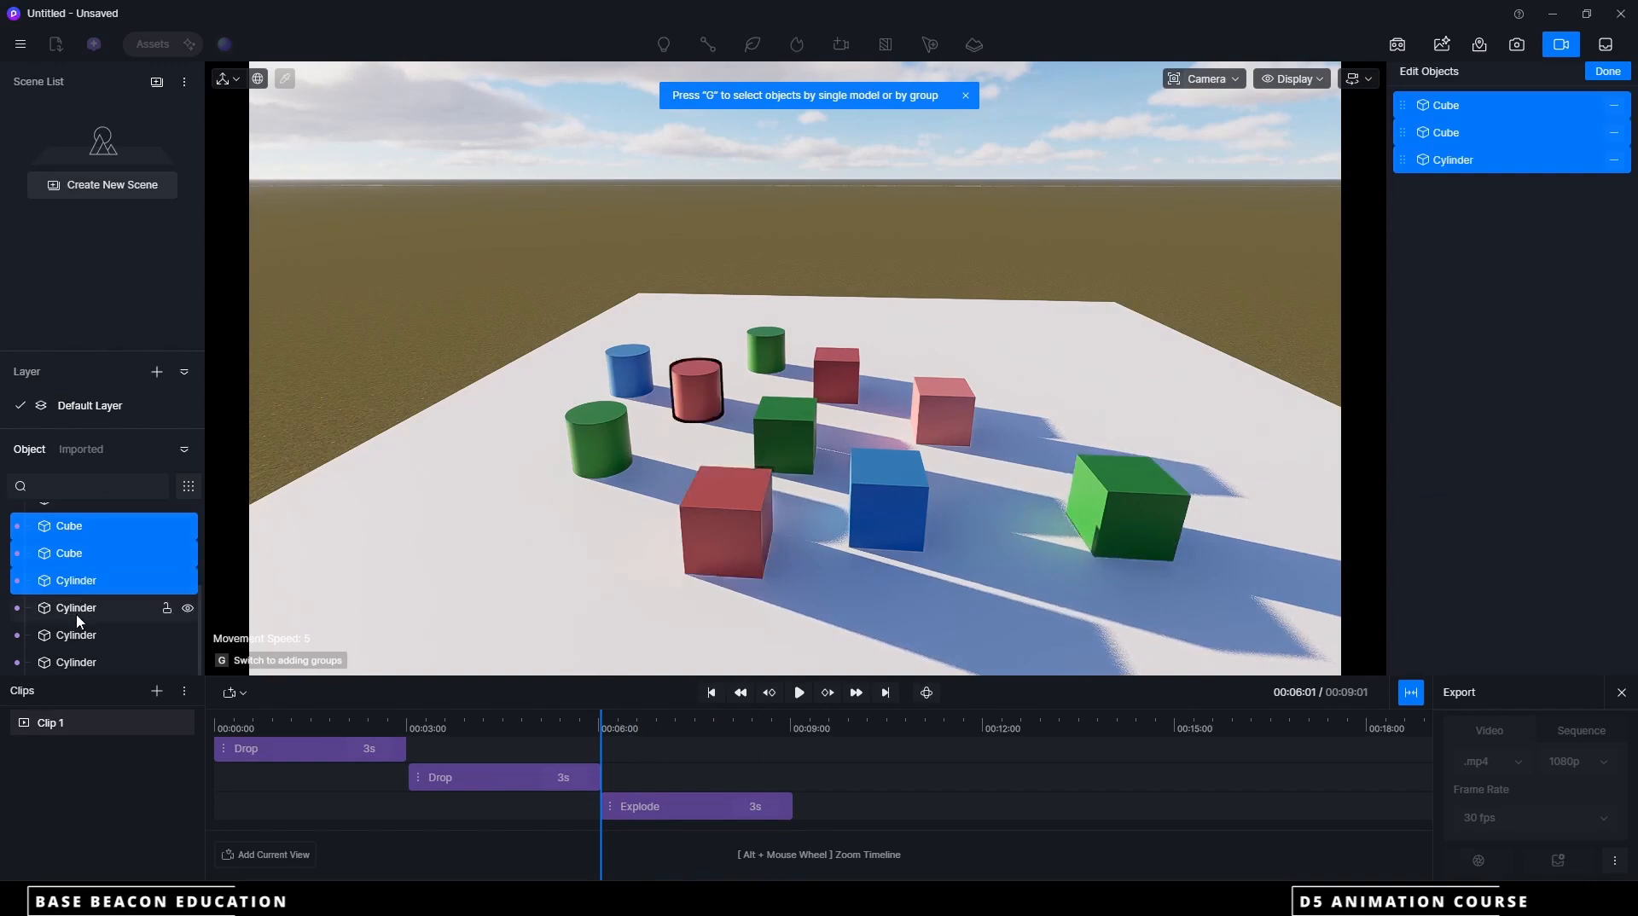
click(82, 609)
click(82, 637)
click(81, 664)
scroll(94, 616, up, 2)
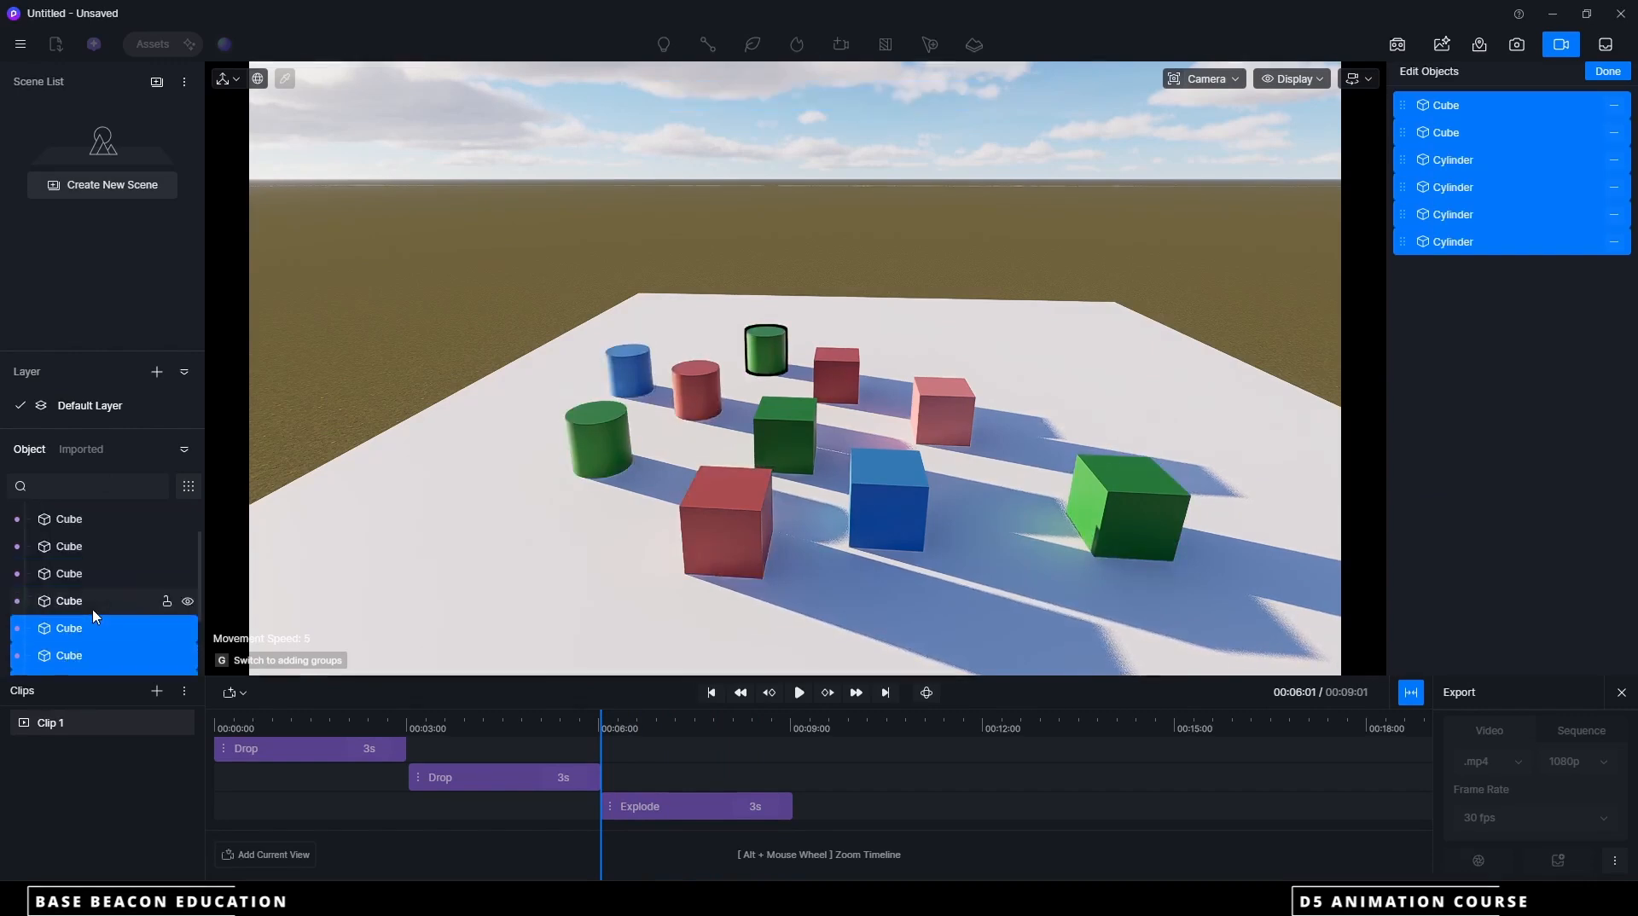
click(69, 603)
click(79, 574)
click(80, 548)
click(78, 520)
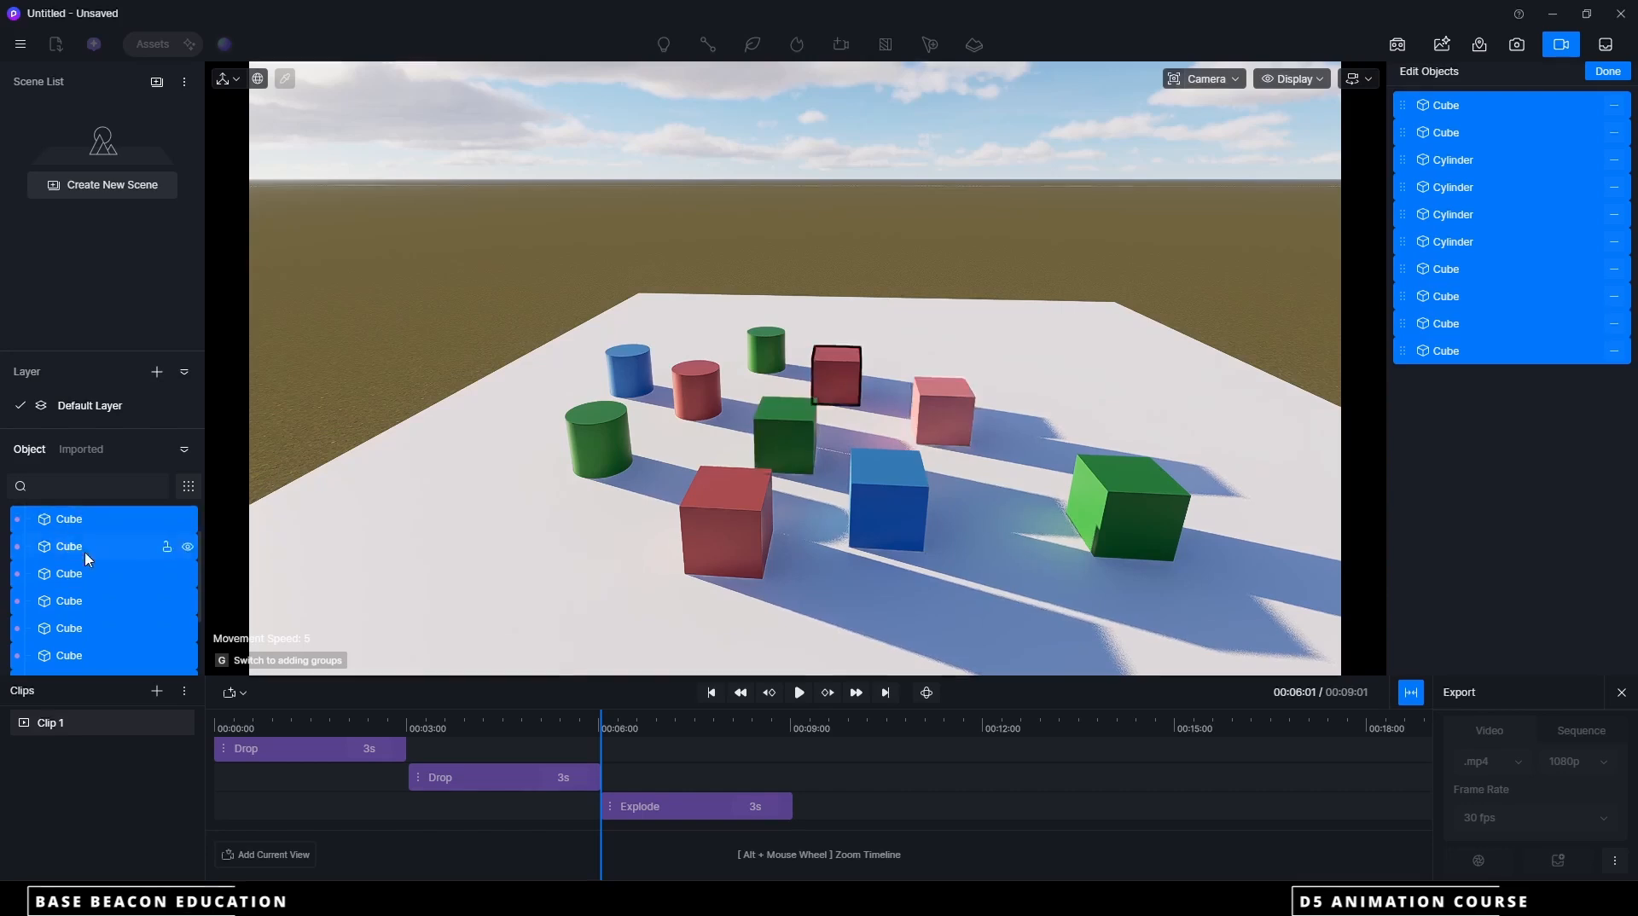
scroll(81, 546, up, 2)
click(1608, 71)
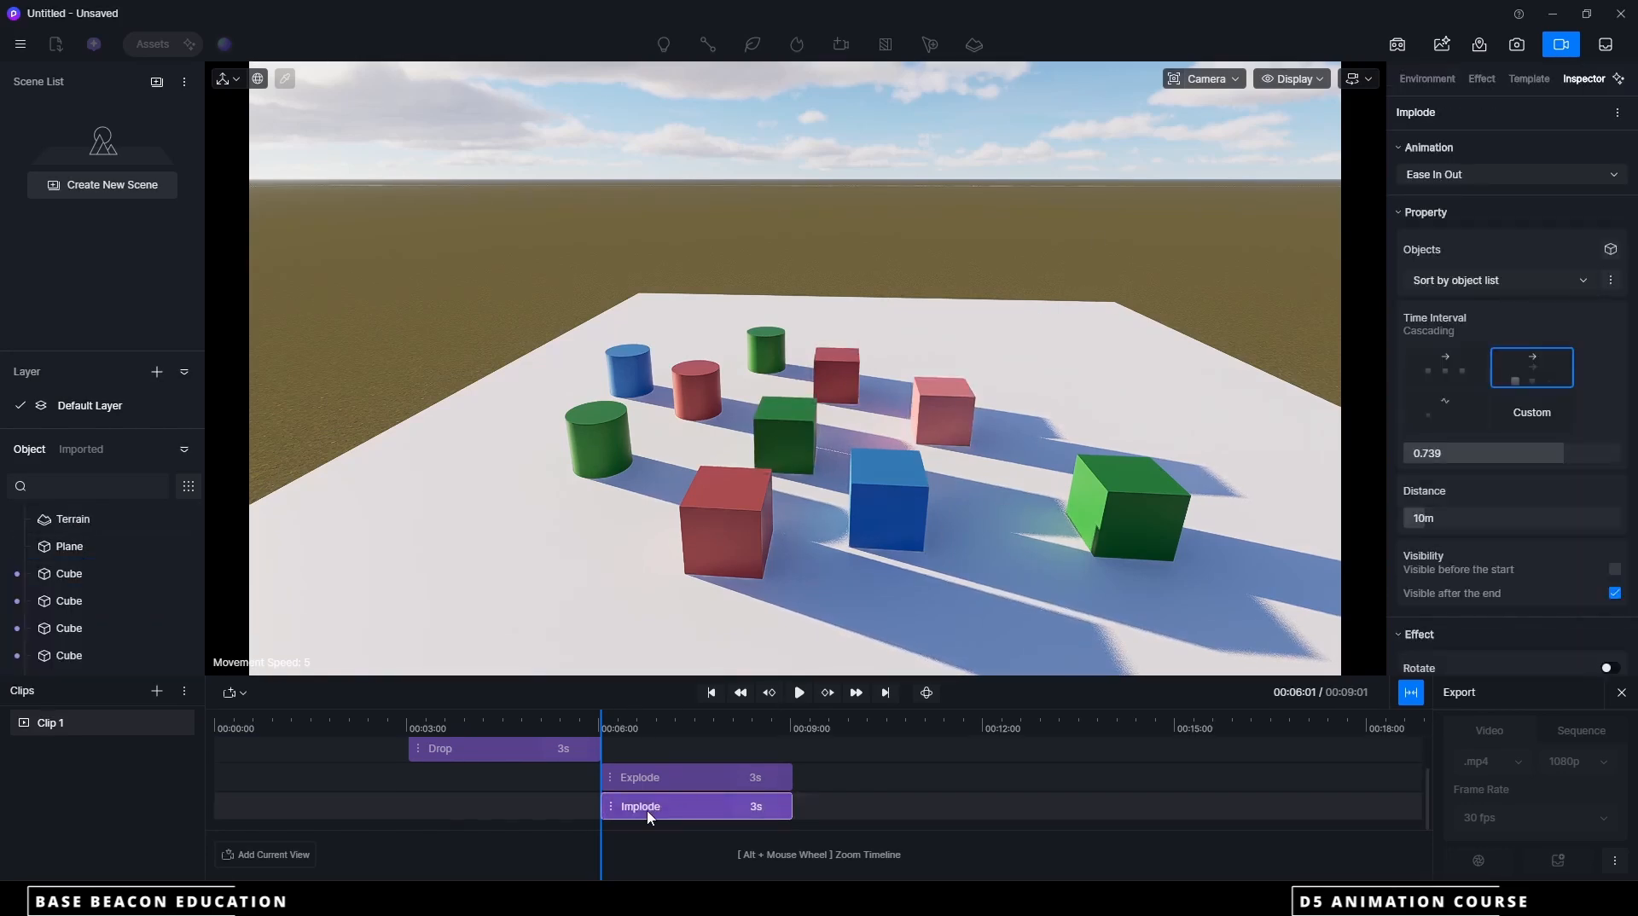
Move the Implode animation to about the 9-second mark, at the end of the Explode animation, and play both back
drag(653, 812, 842, 812)
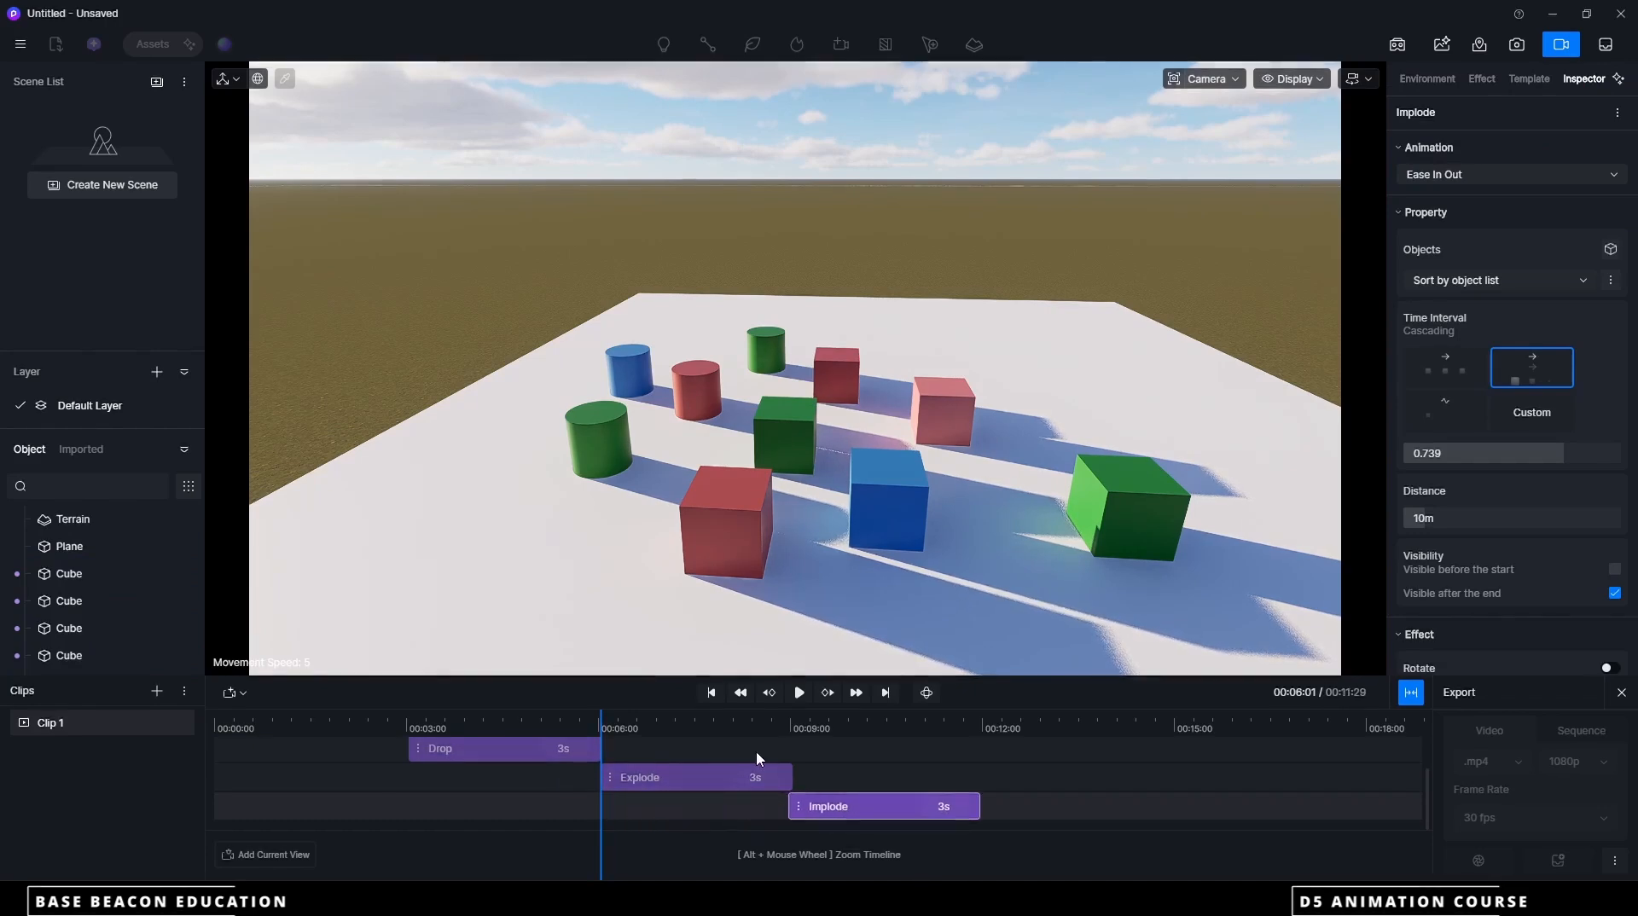
click(801, 692)
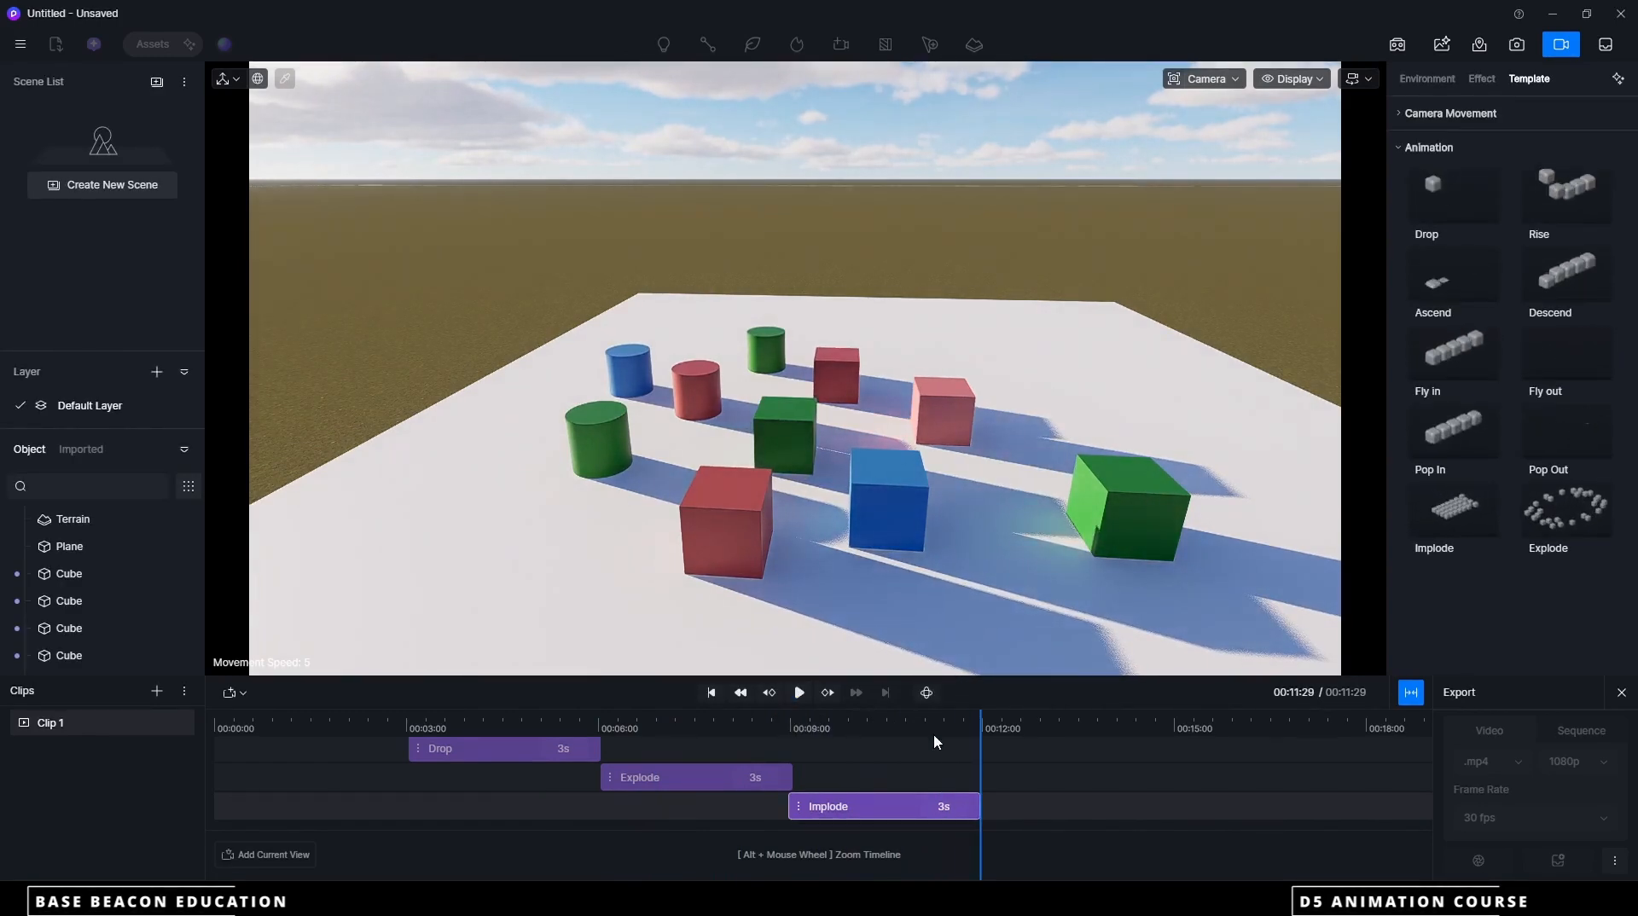
drag(982, 746, 977, 713)
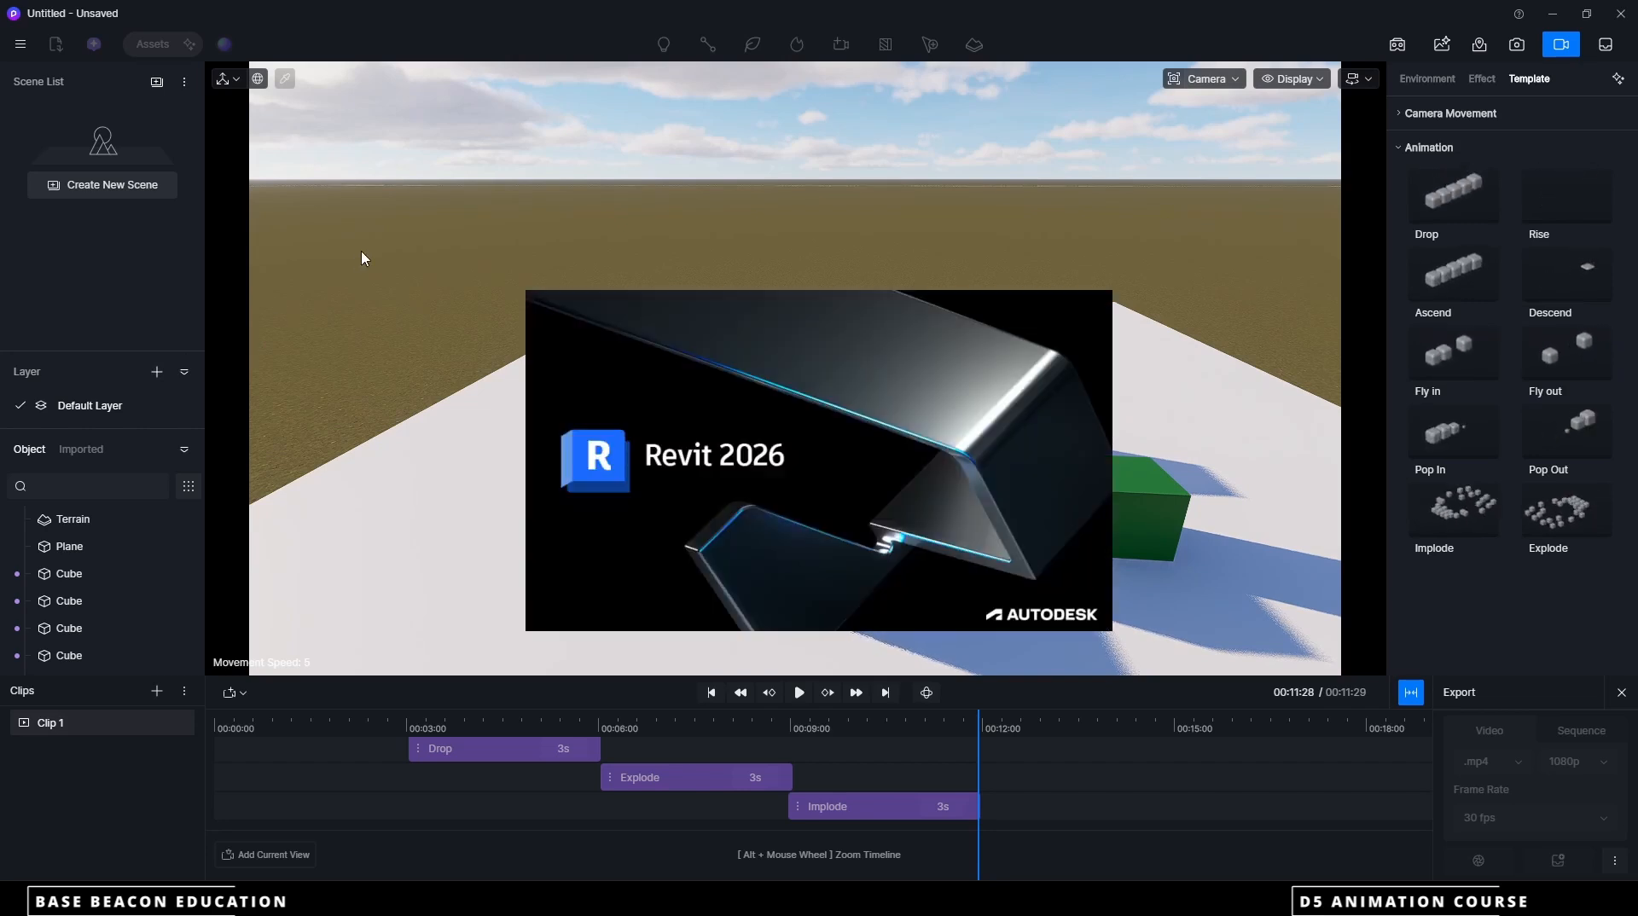
Start a new project without saving the practice scene
click(22, 46)
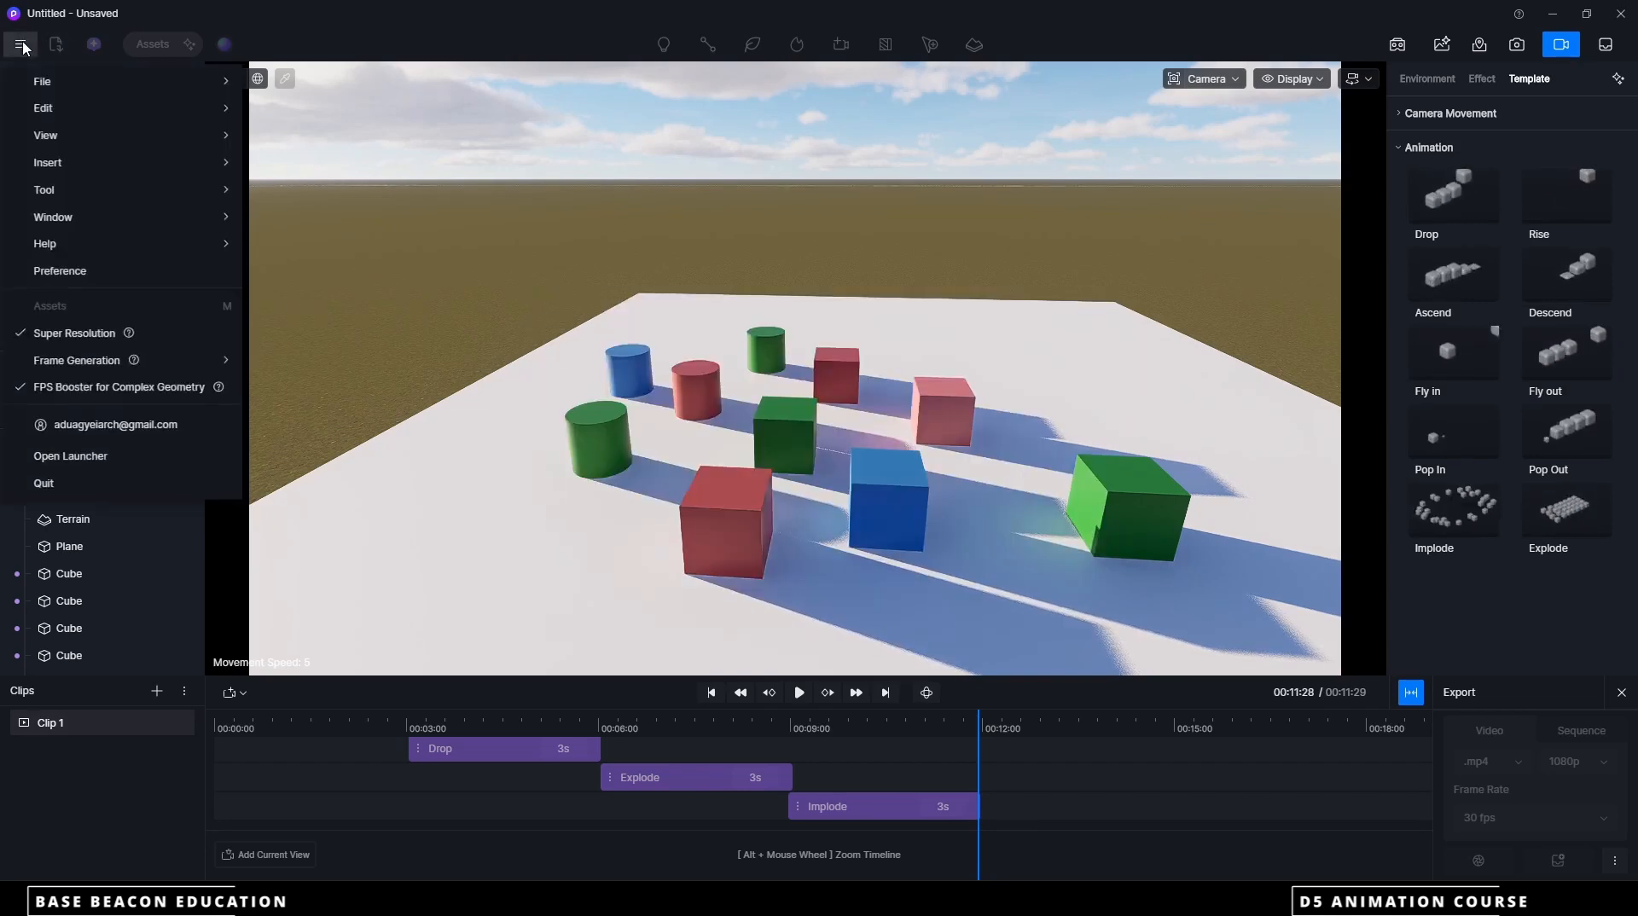
mouse_move(51, 81)
click(290, 77)
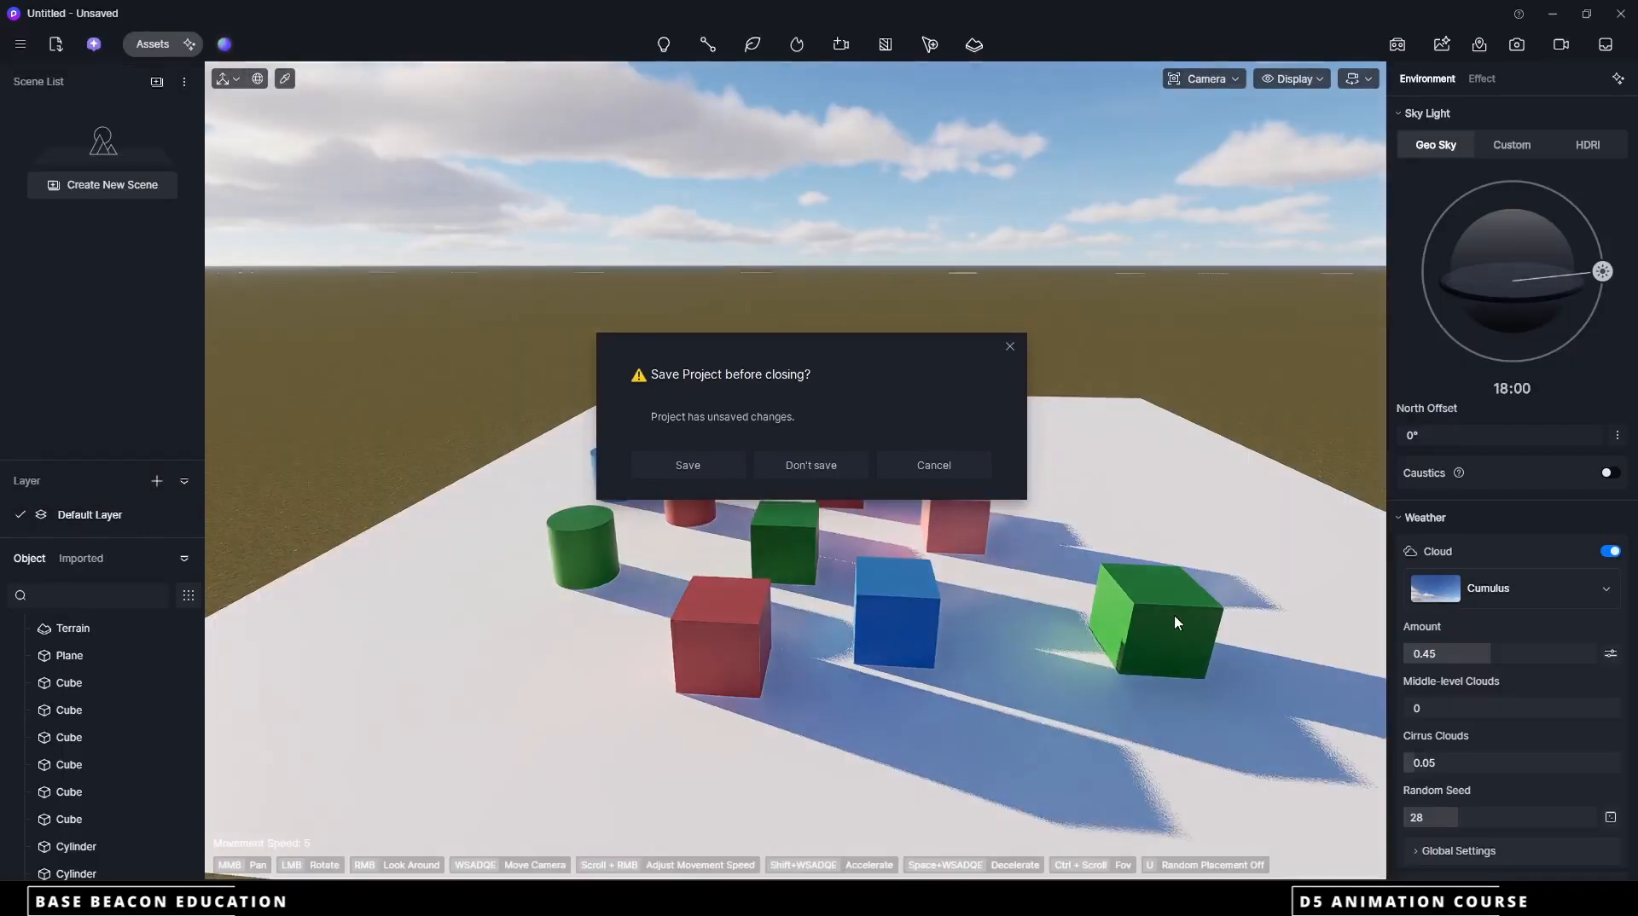
click(815, 465)
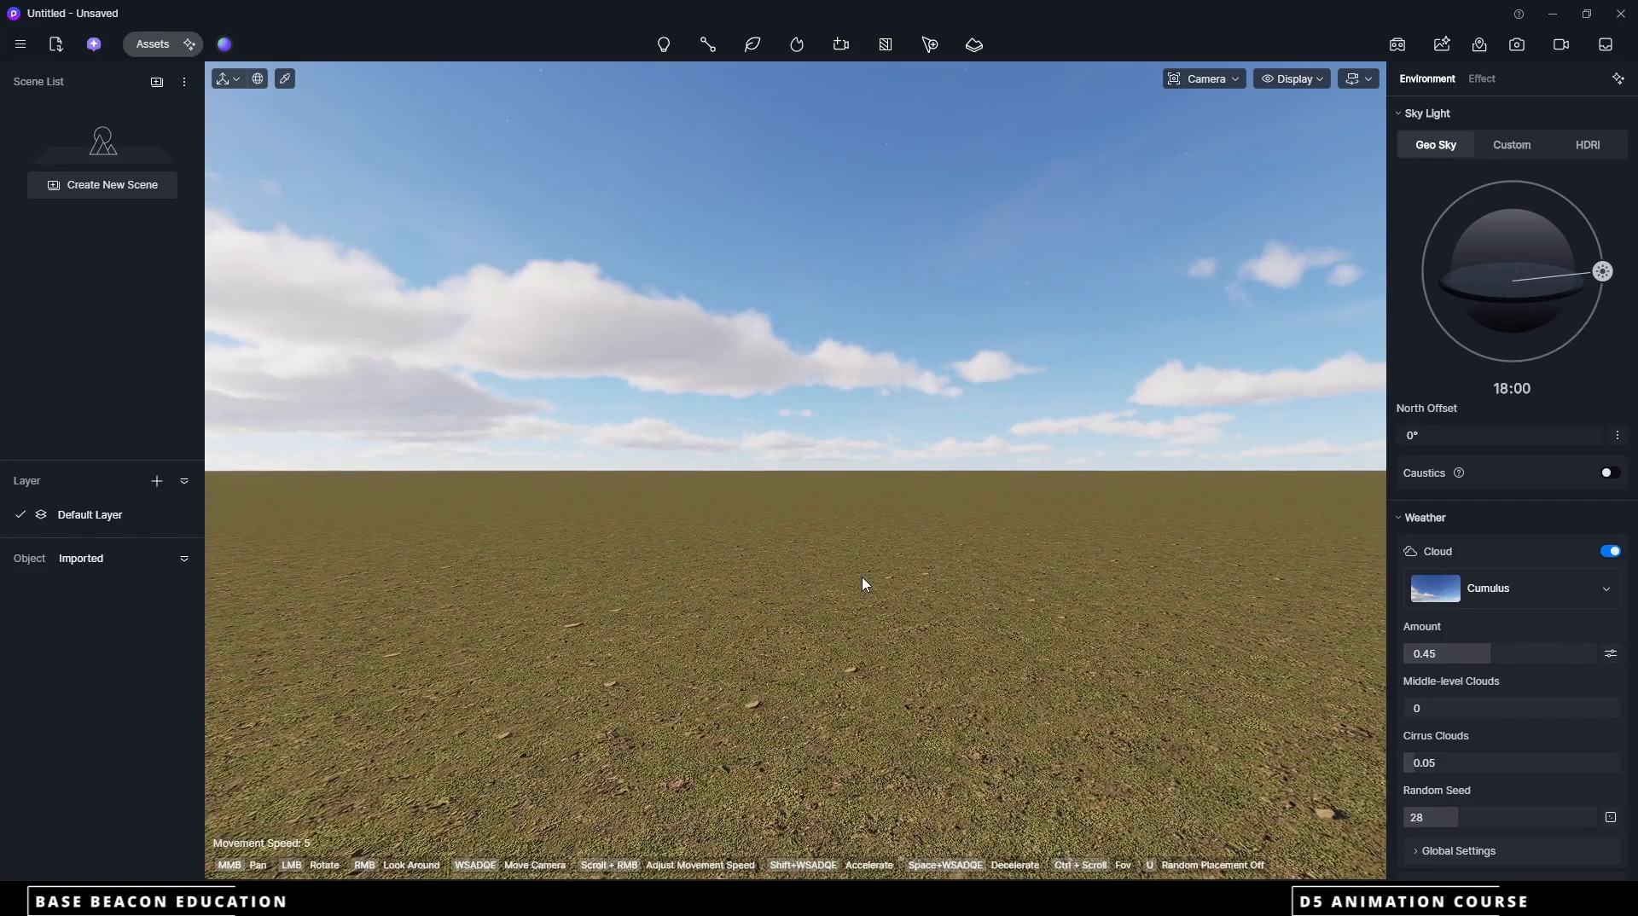
Switch to Revit and examine the house model in the {3D} view
middle_drag(866, 546, 841, 563)
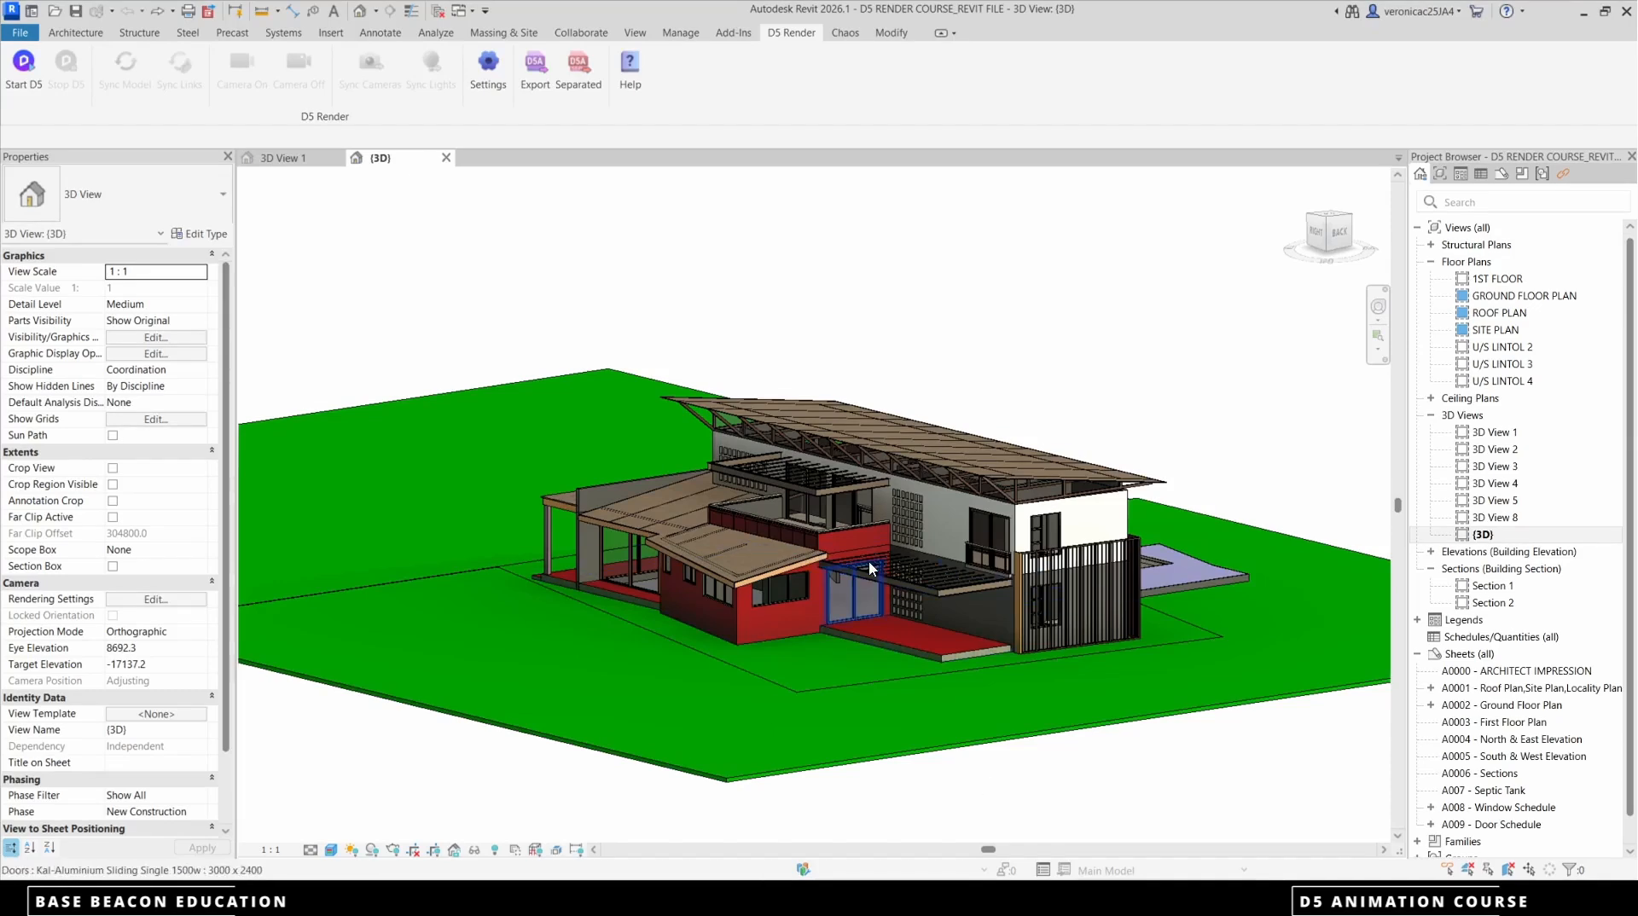
scroll(869, 559, up, 4)
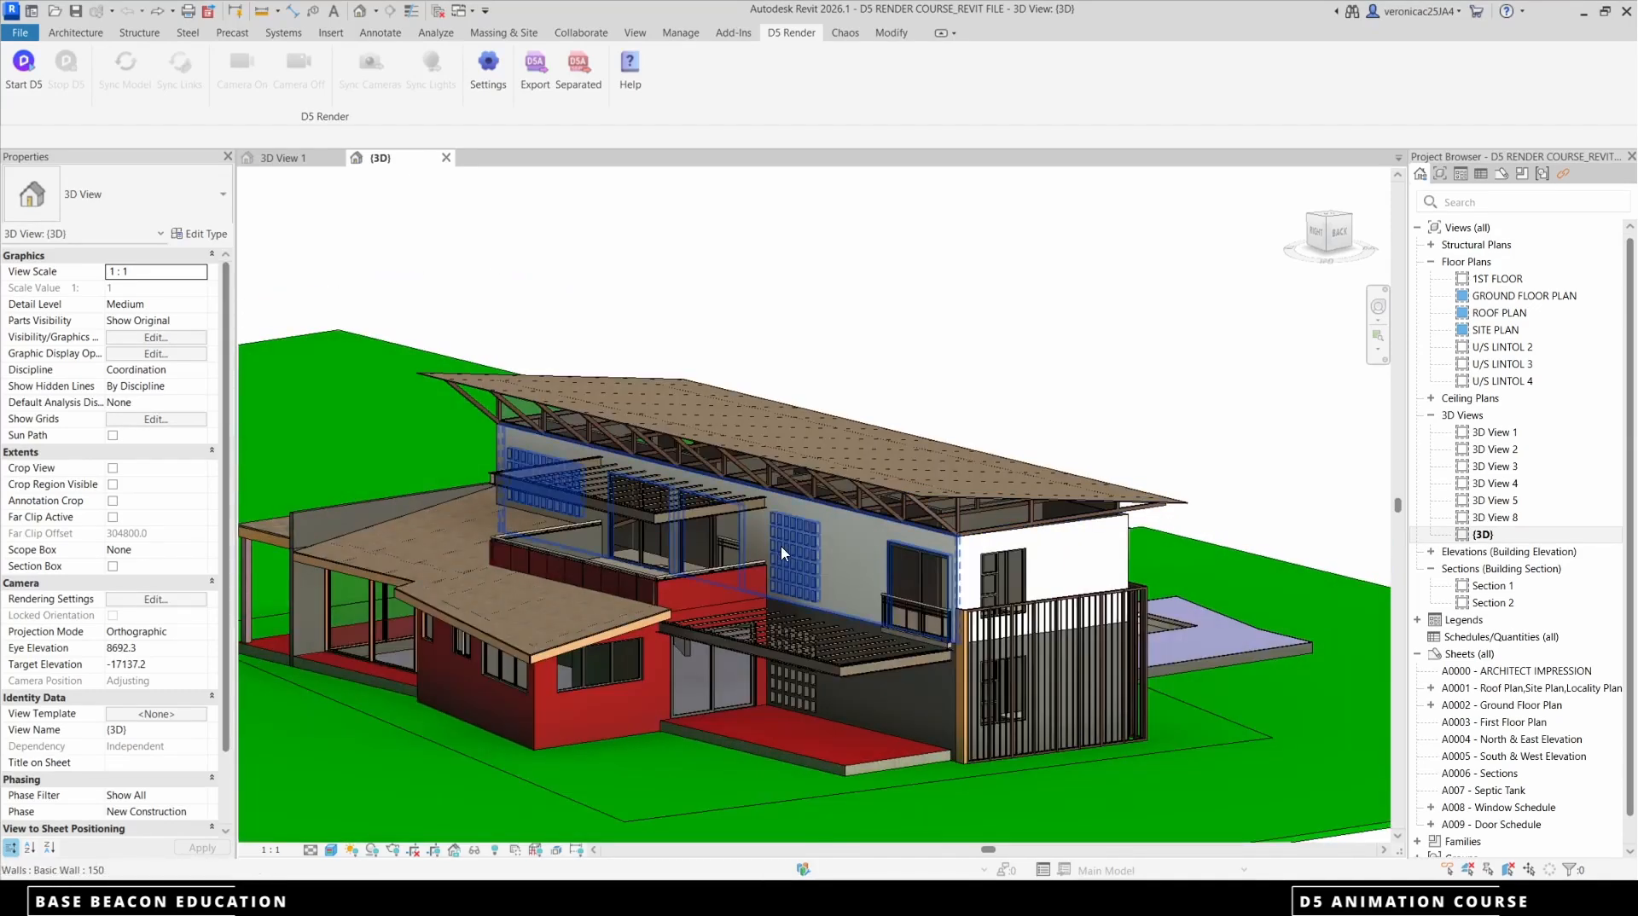
Select all instances of the Generic - 25 Basic Roof type in the entire project, starting from the upper roof
click(874, 491)
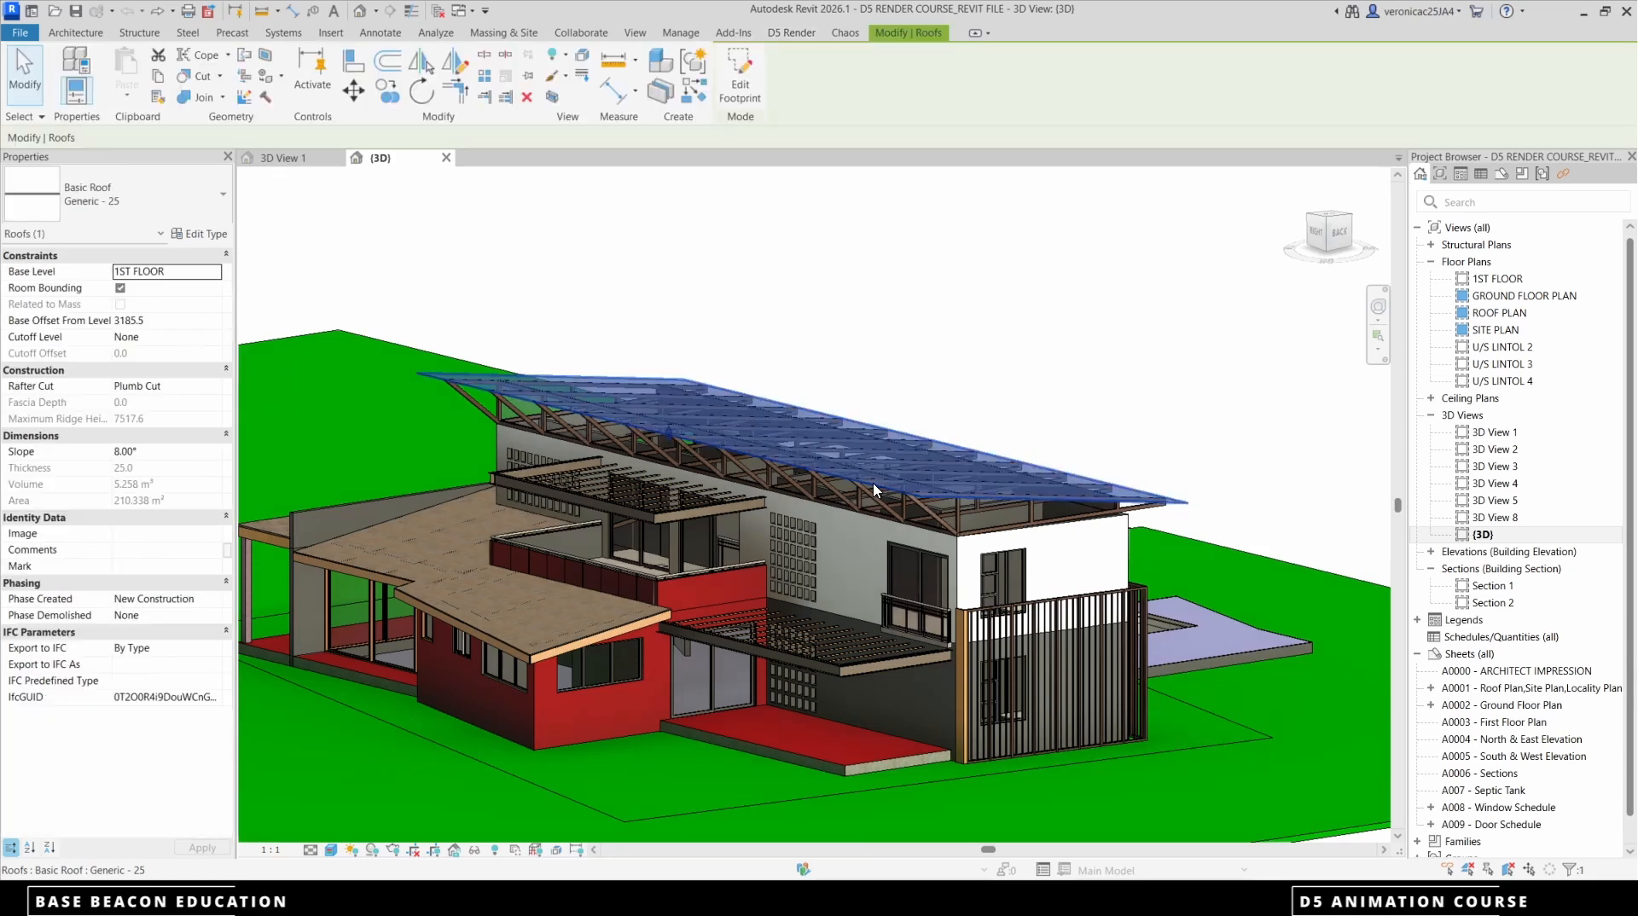
right_click(971, 335)
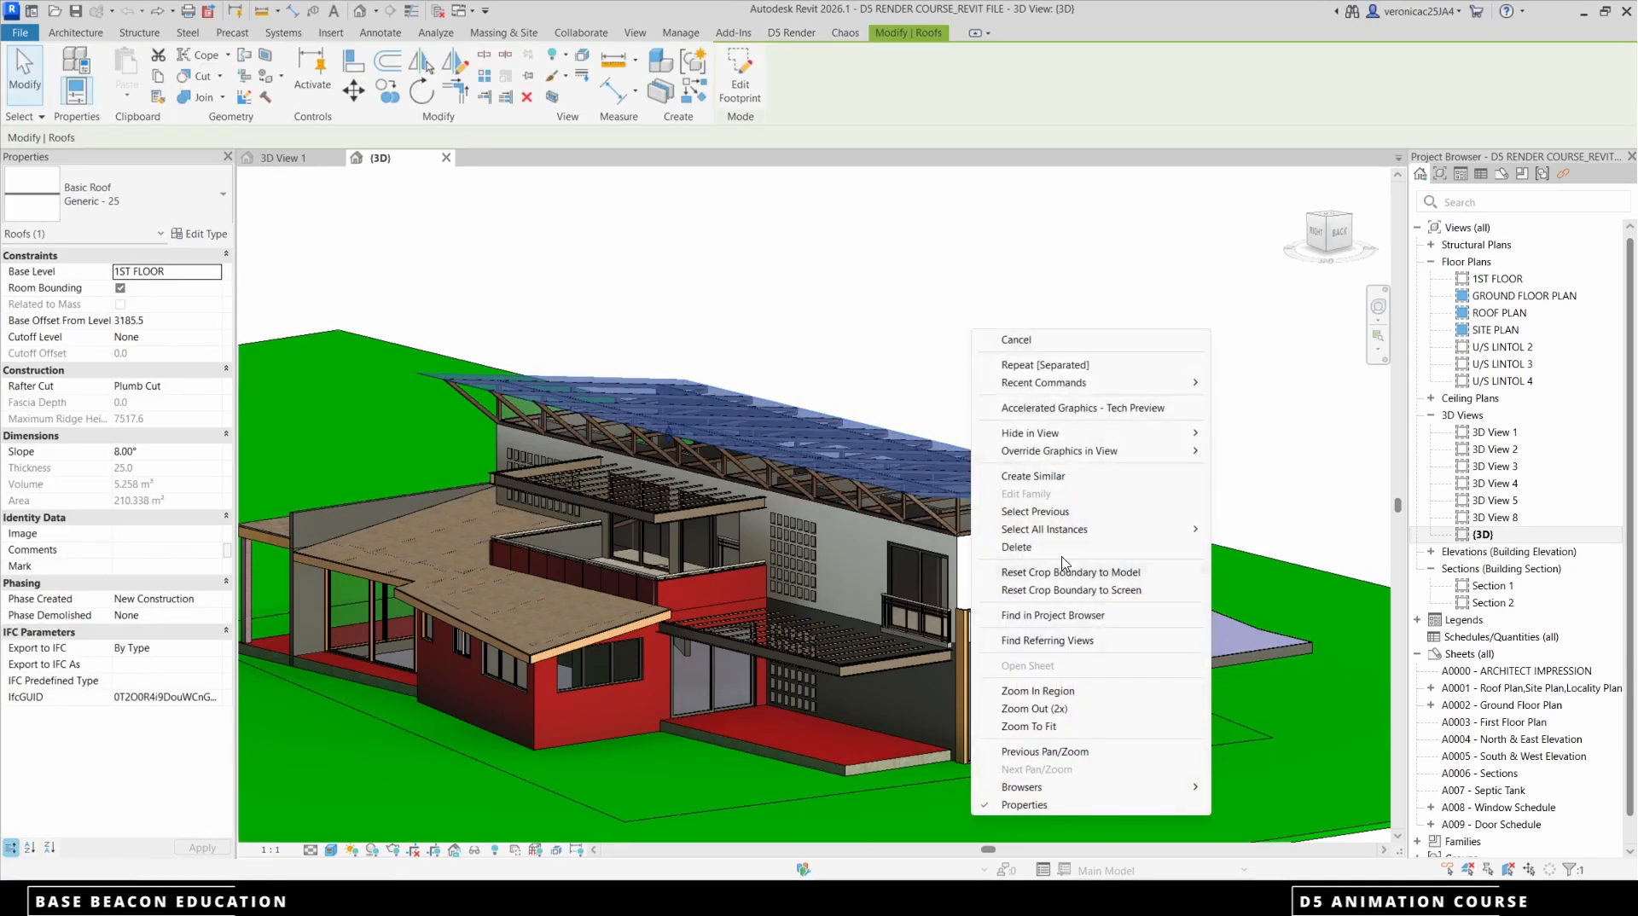
mouse_move(1065, 535)
click(1300, 550)
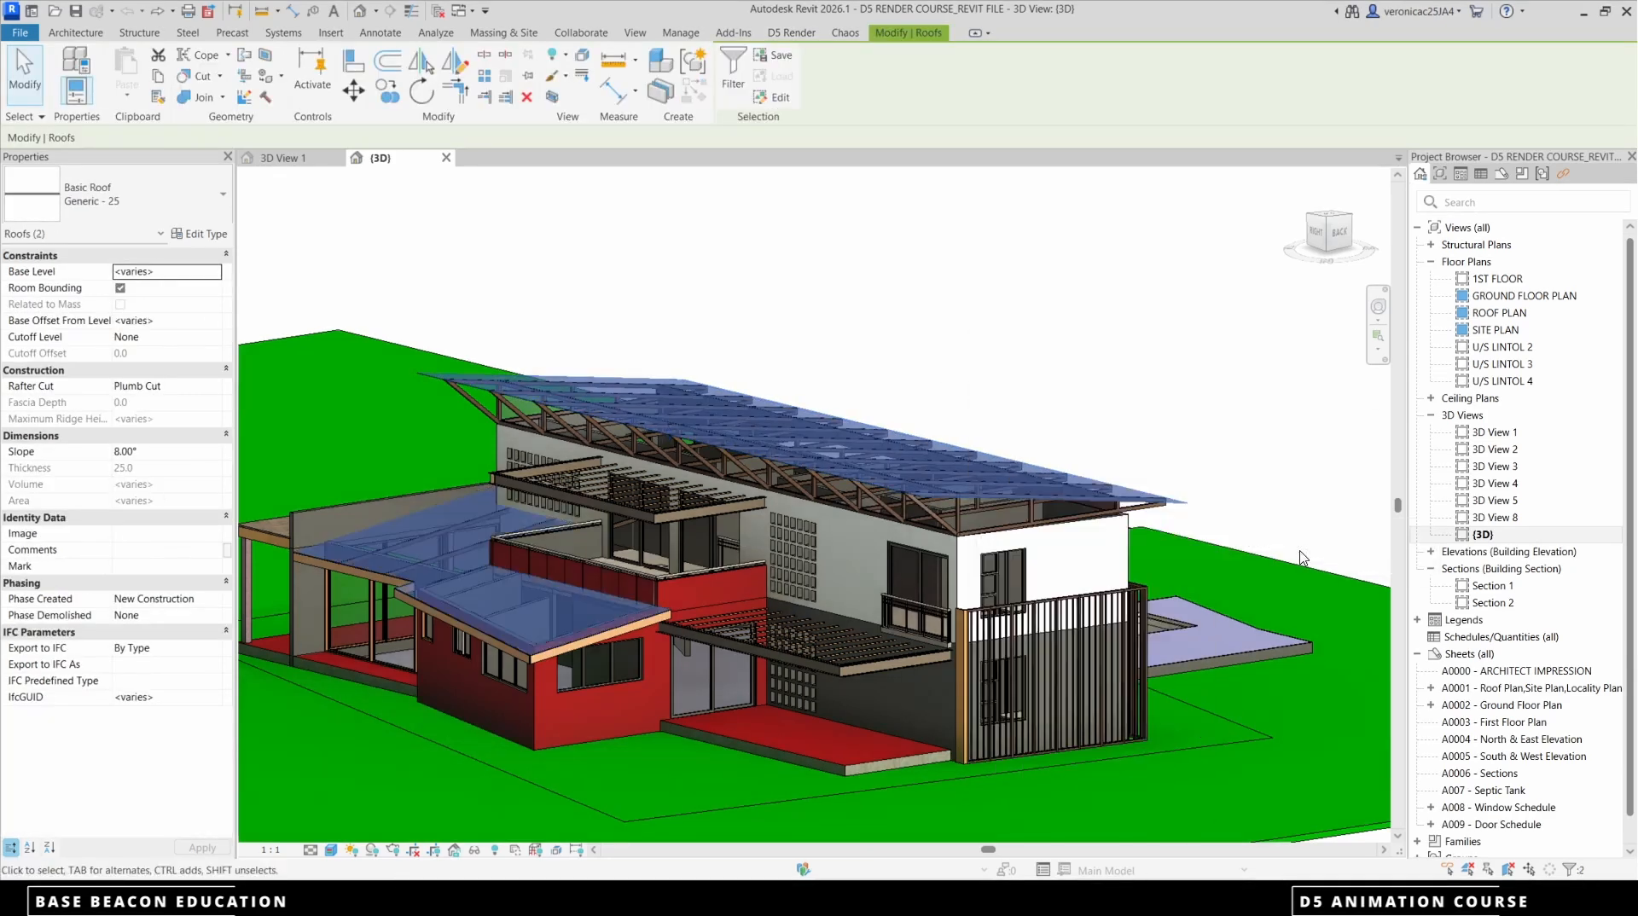
Export the selected roofs with D5 Render's separated export as family instances to a d5a file named roof in the files folder
click(793, 34)
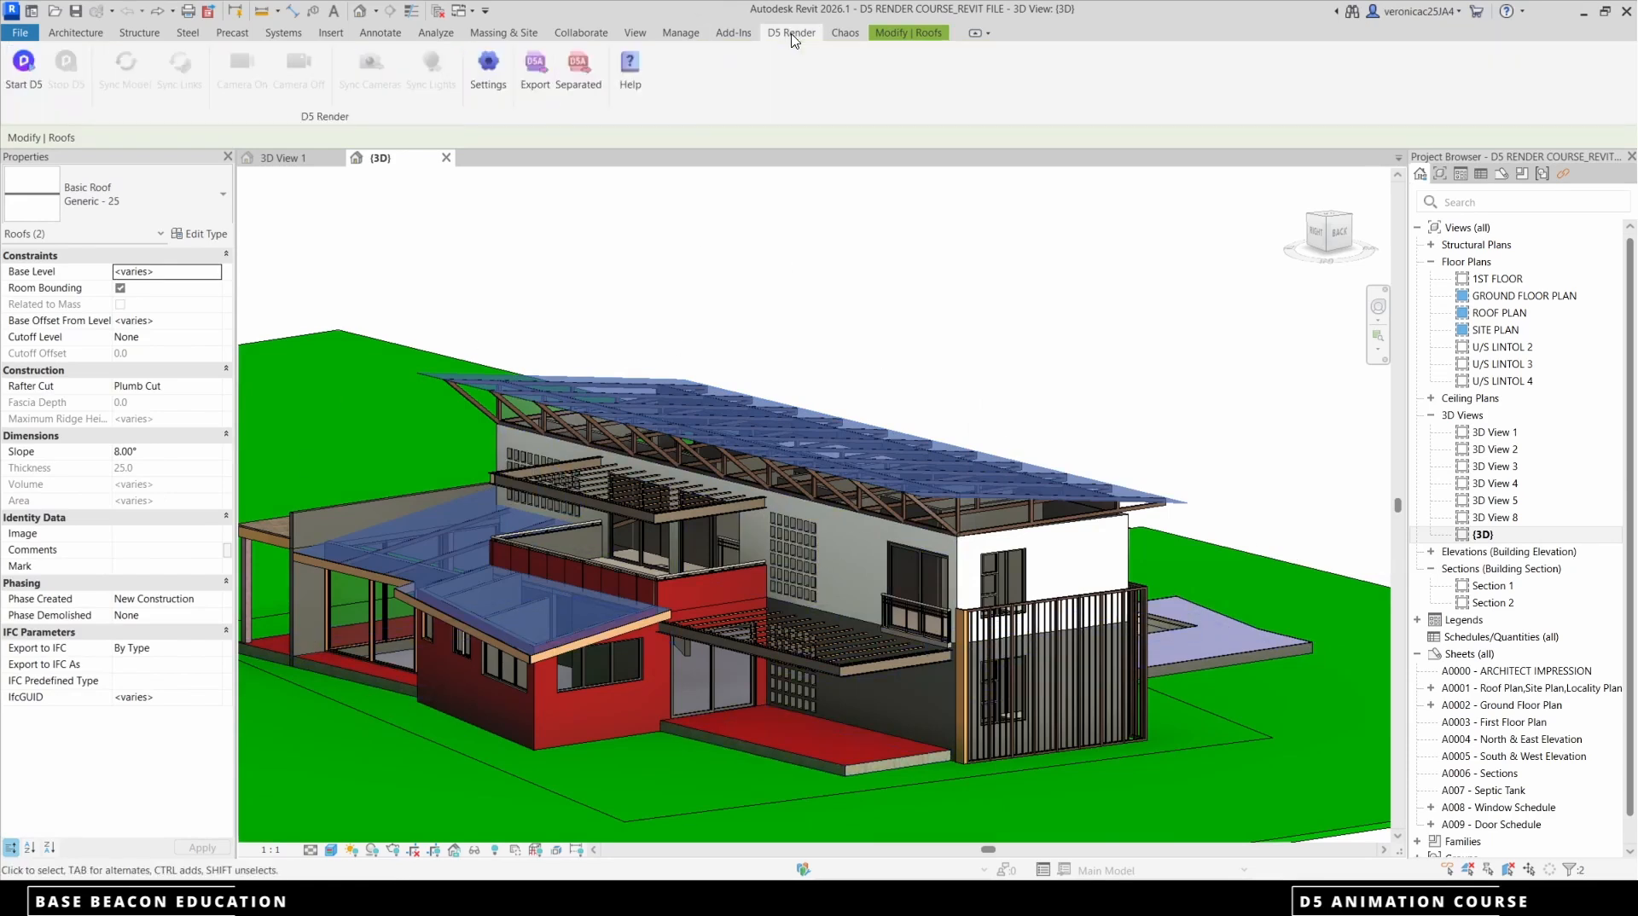
click(587, 76)
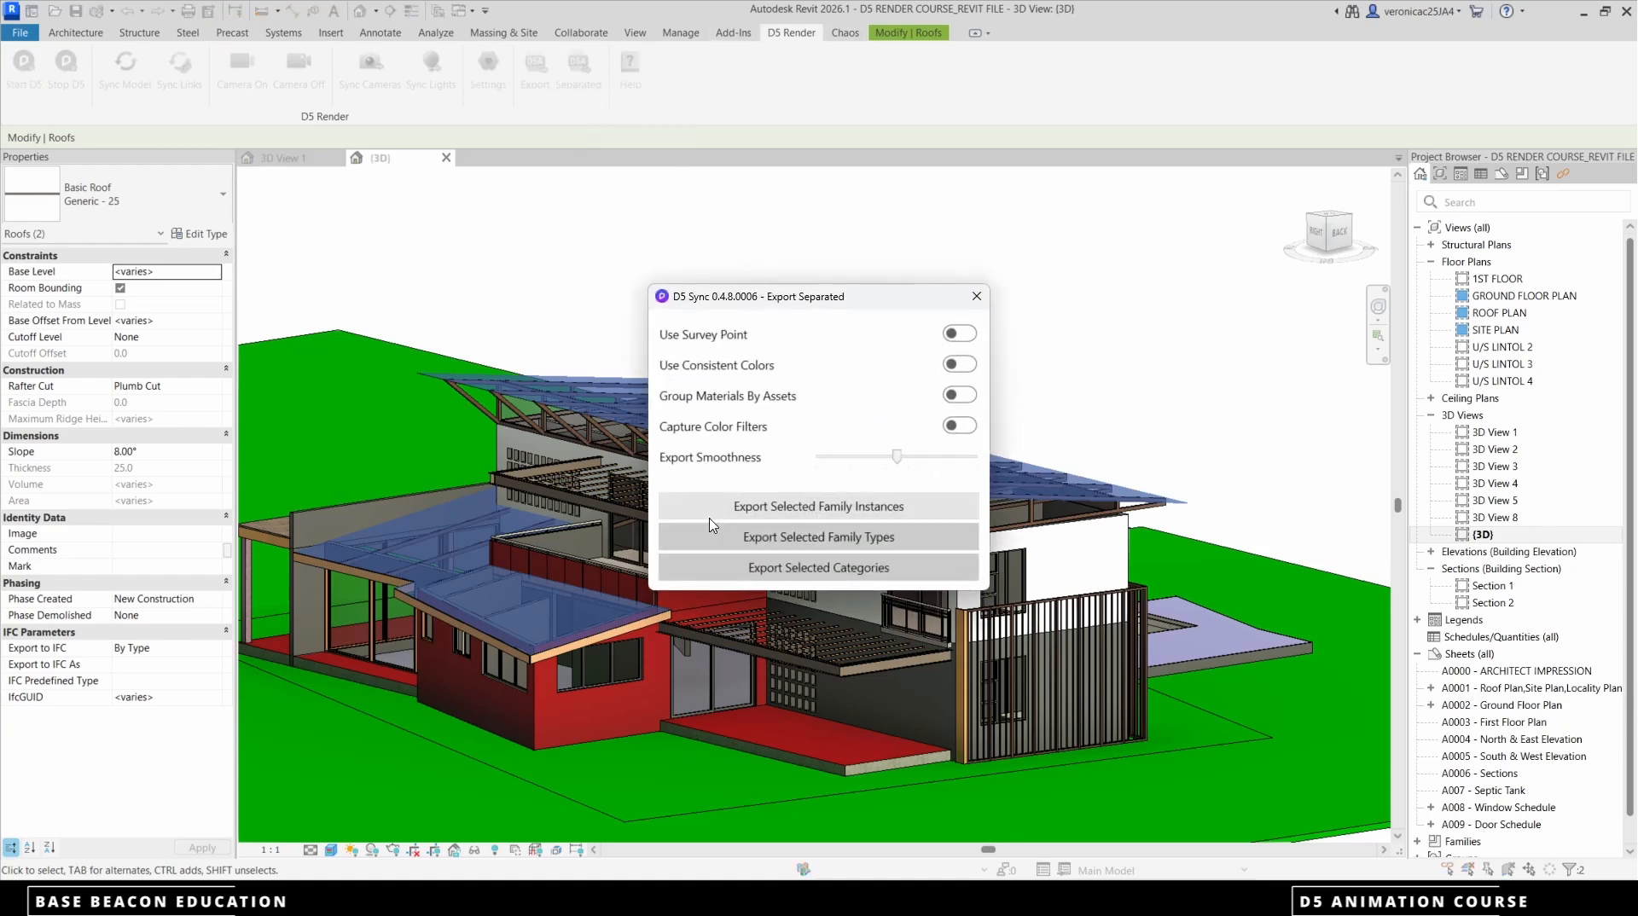
click(857, 508)
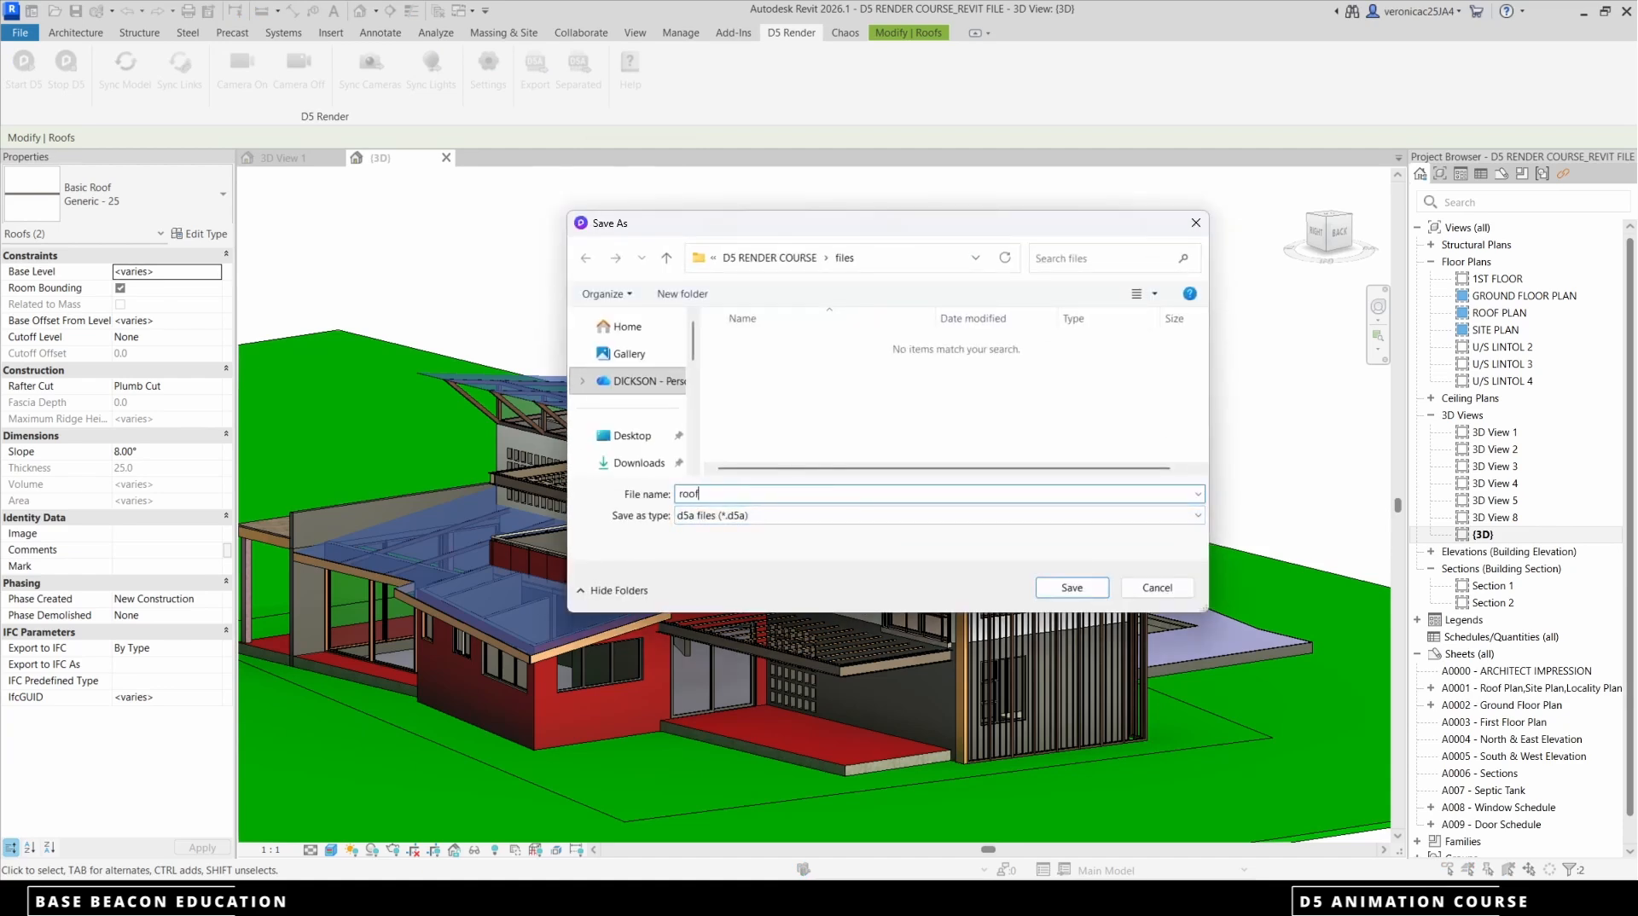
click(1085, 589)
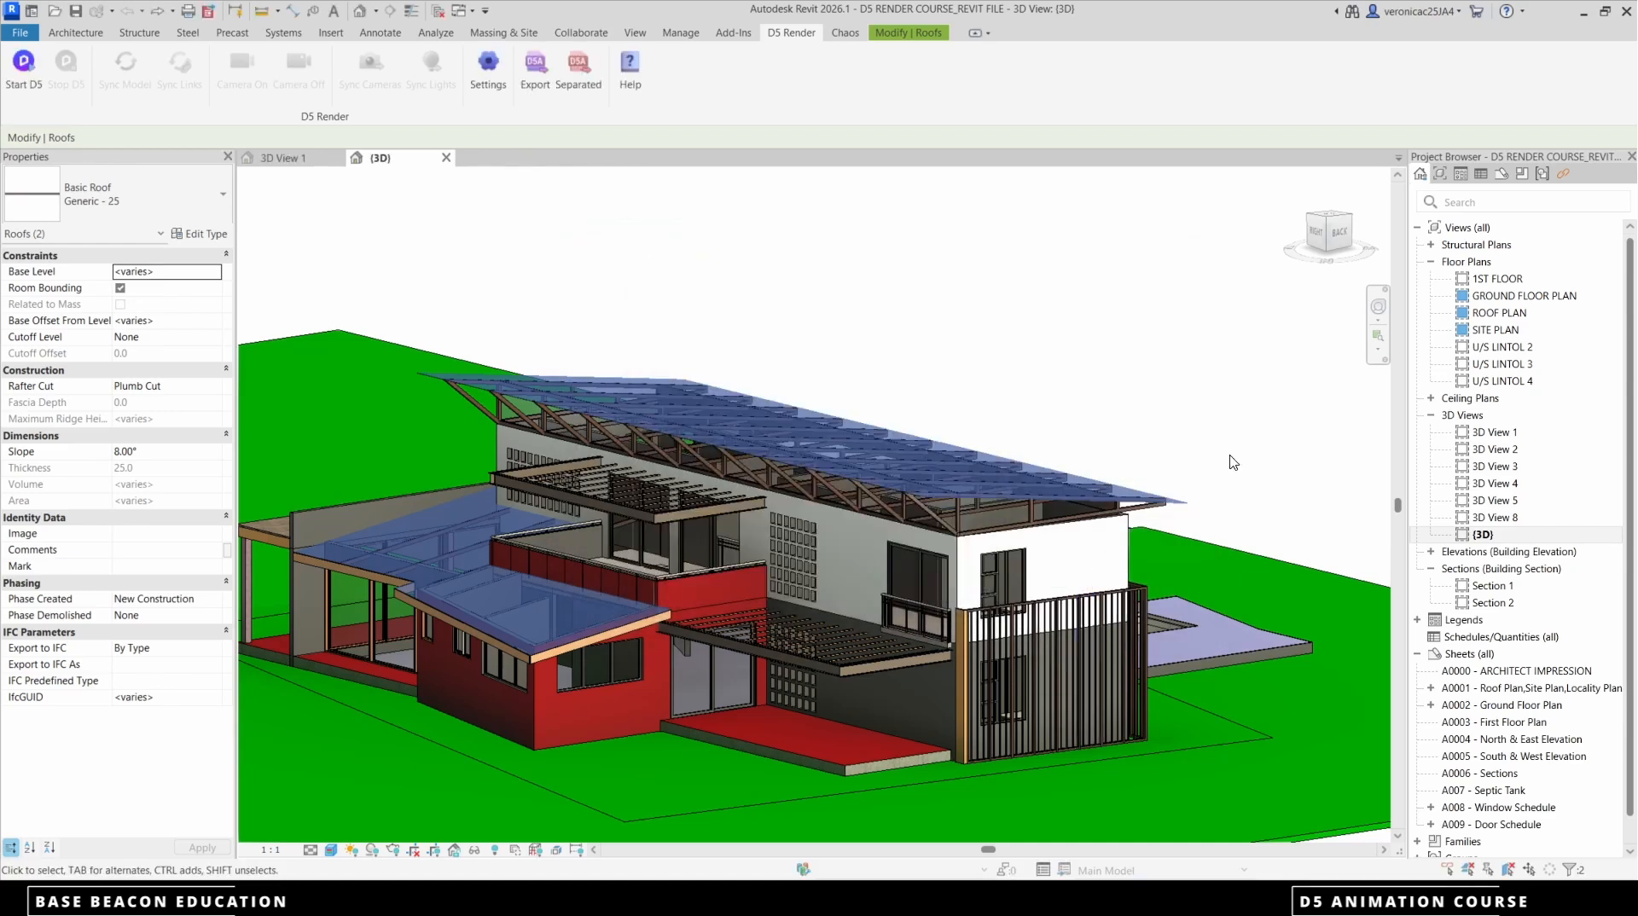
Select the end truss under the main roof and try to extend the selection to all its instances in the entire project
scroll(960, 534, up, 5)
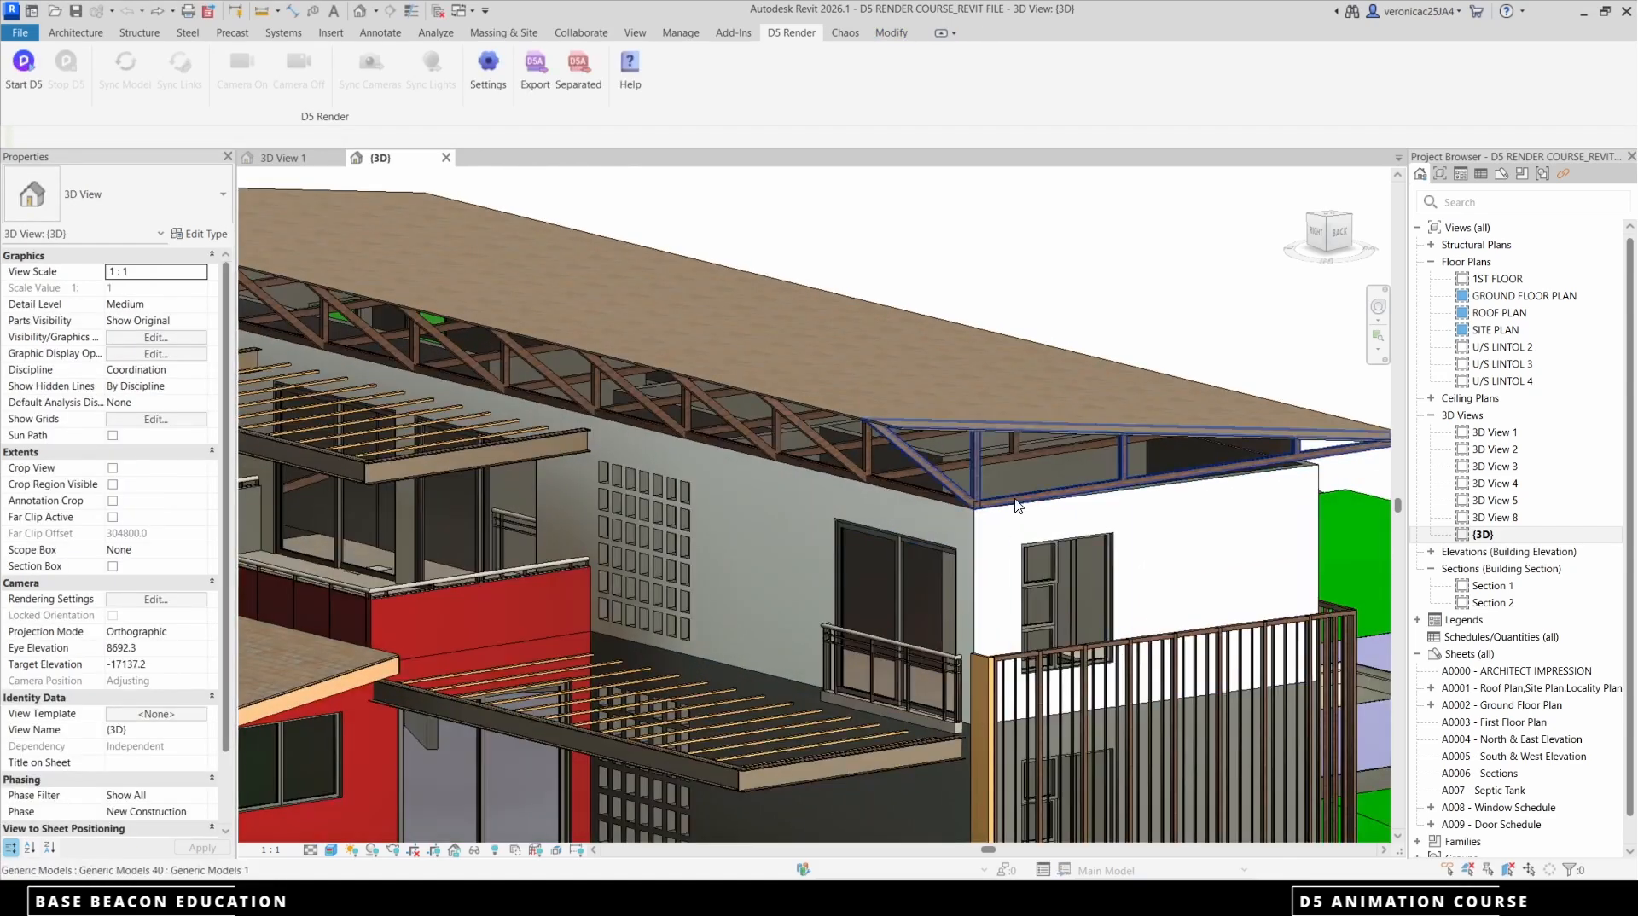
click(977, 499)
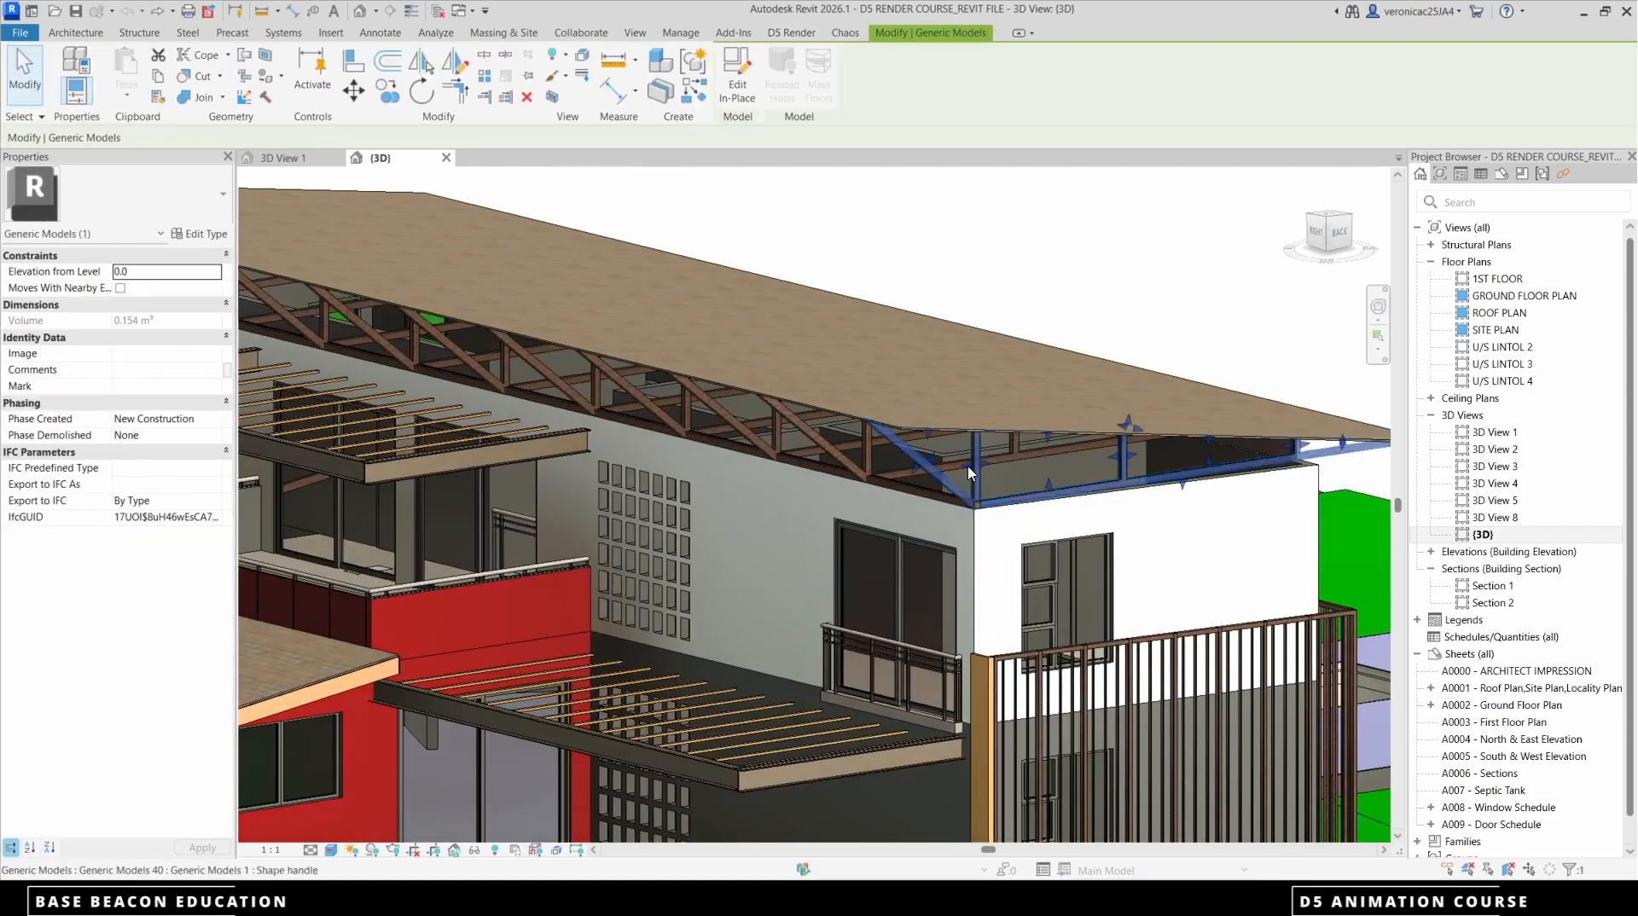
scroll(1033, 401, down, 6)
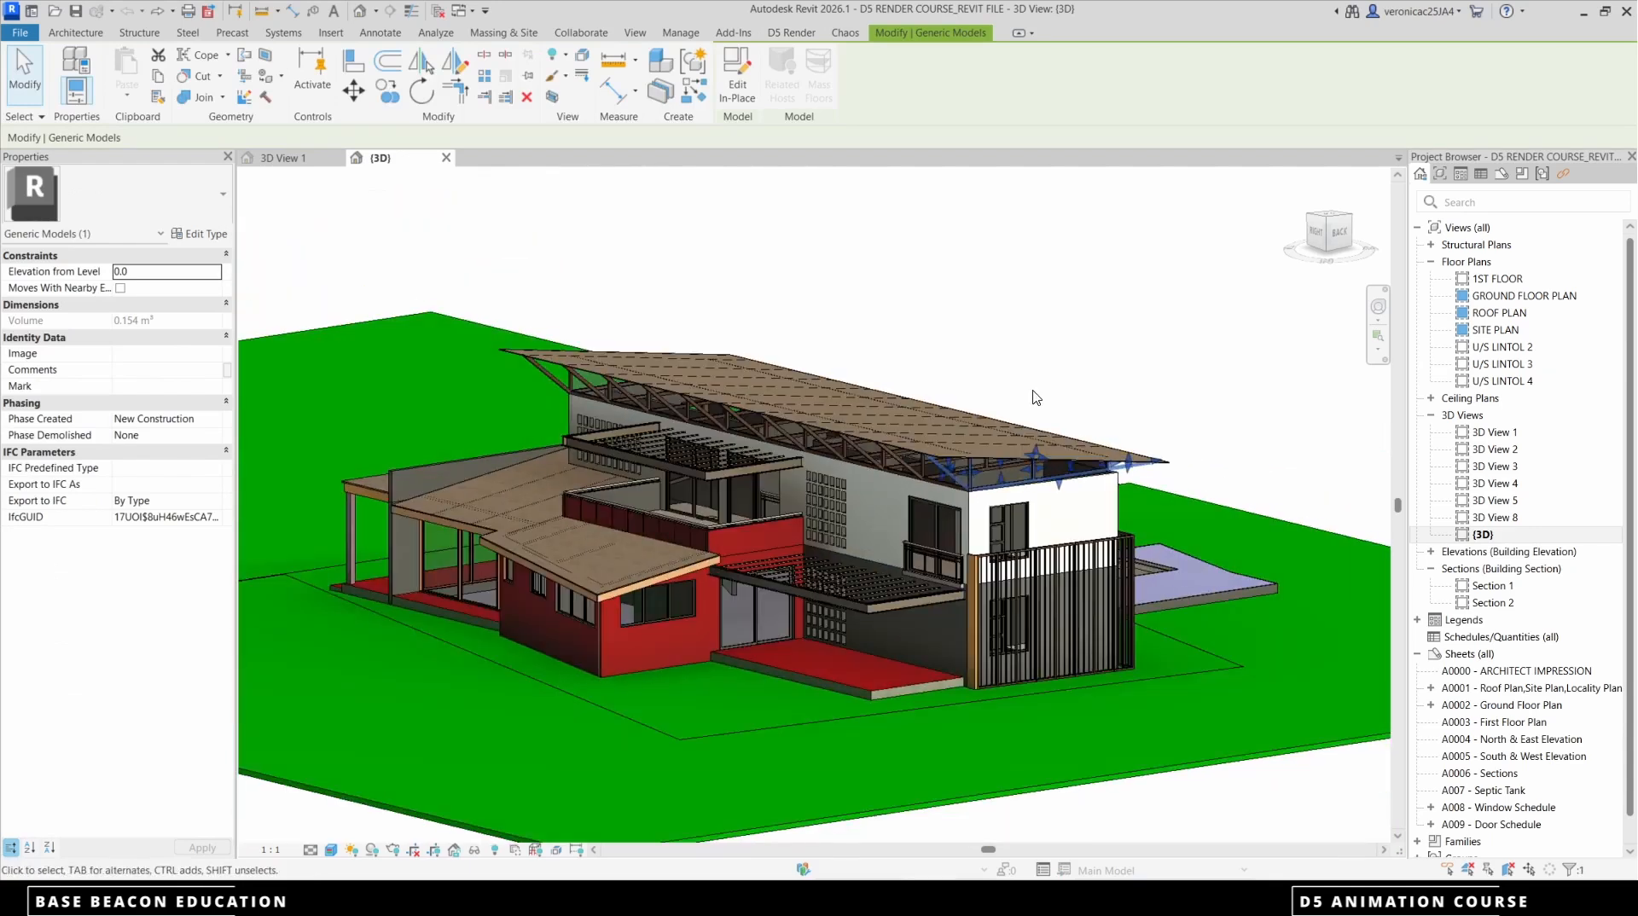
right_click(1040, 346)
mouse_move(1195, 539)
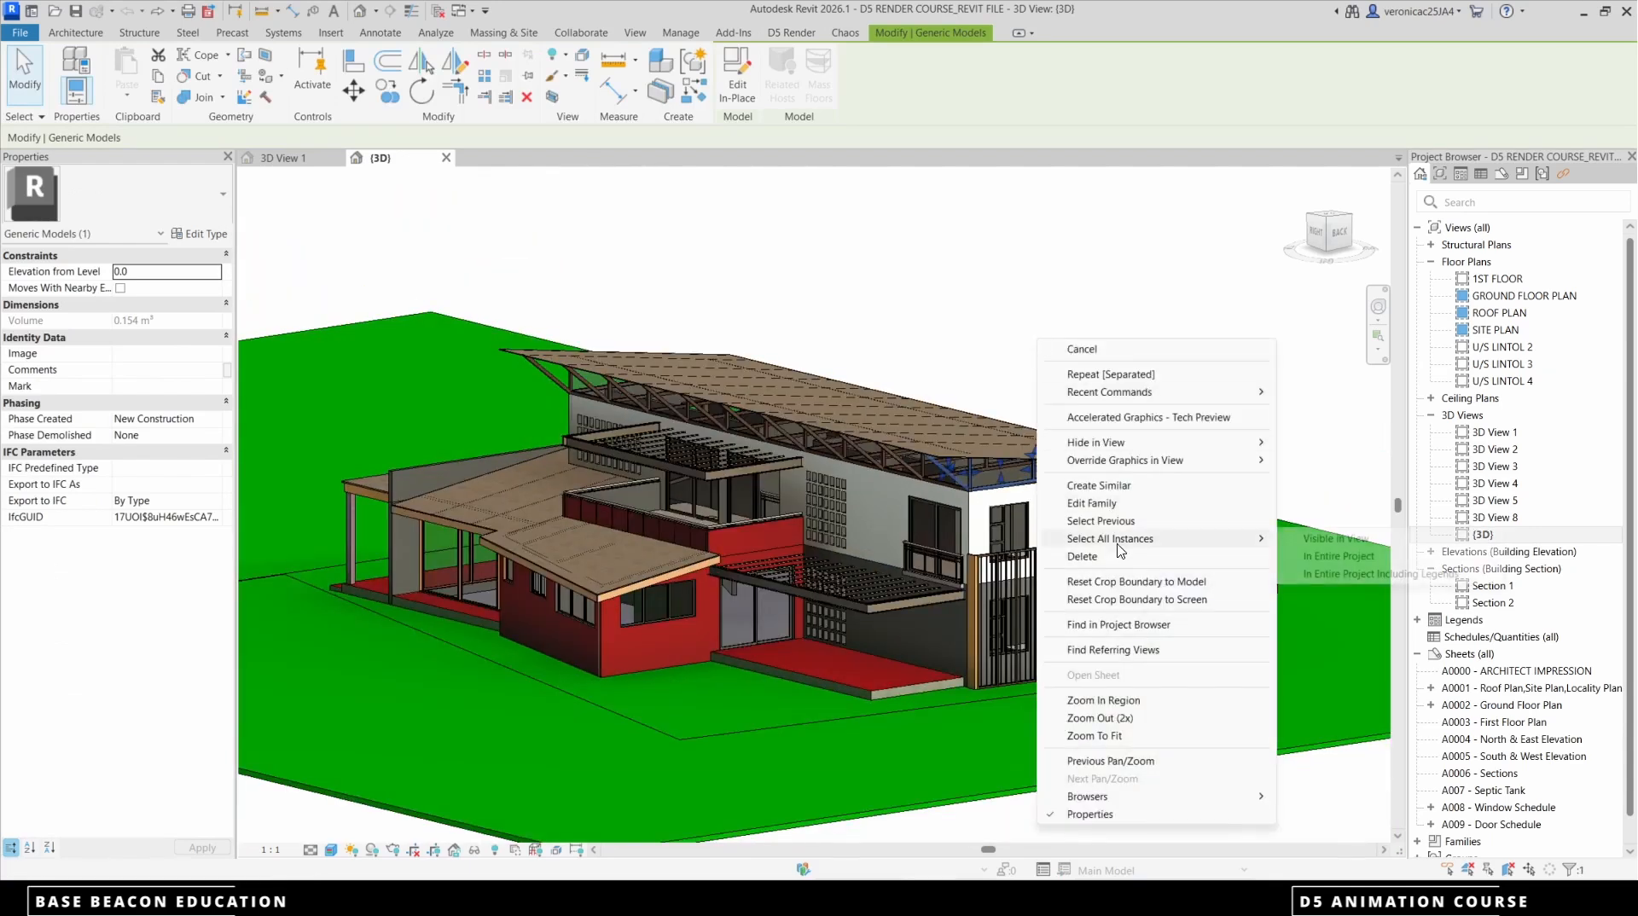
click(1338, 556)
scroll(890, 499, up, 8)
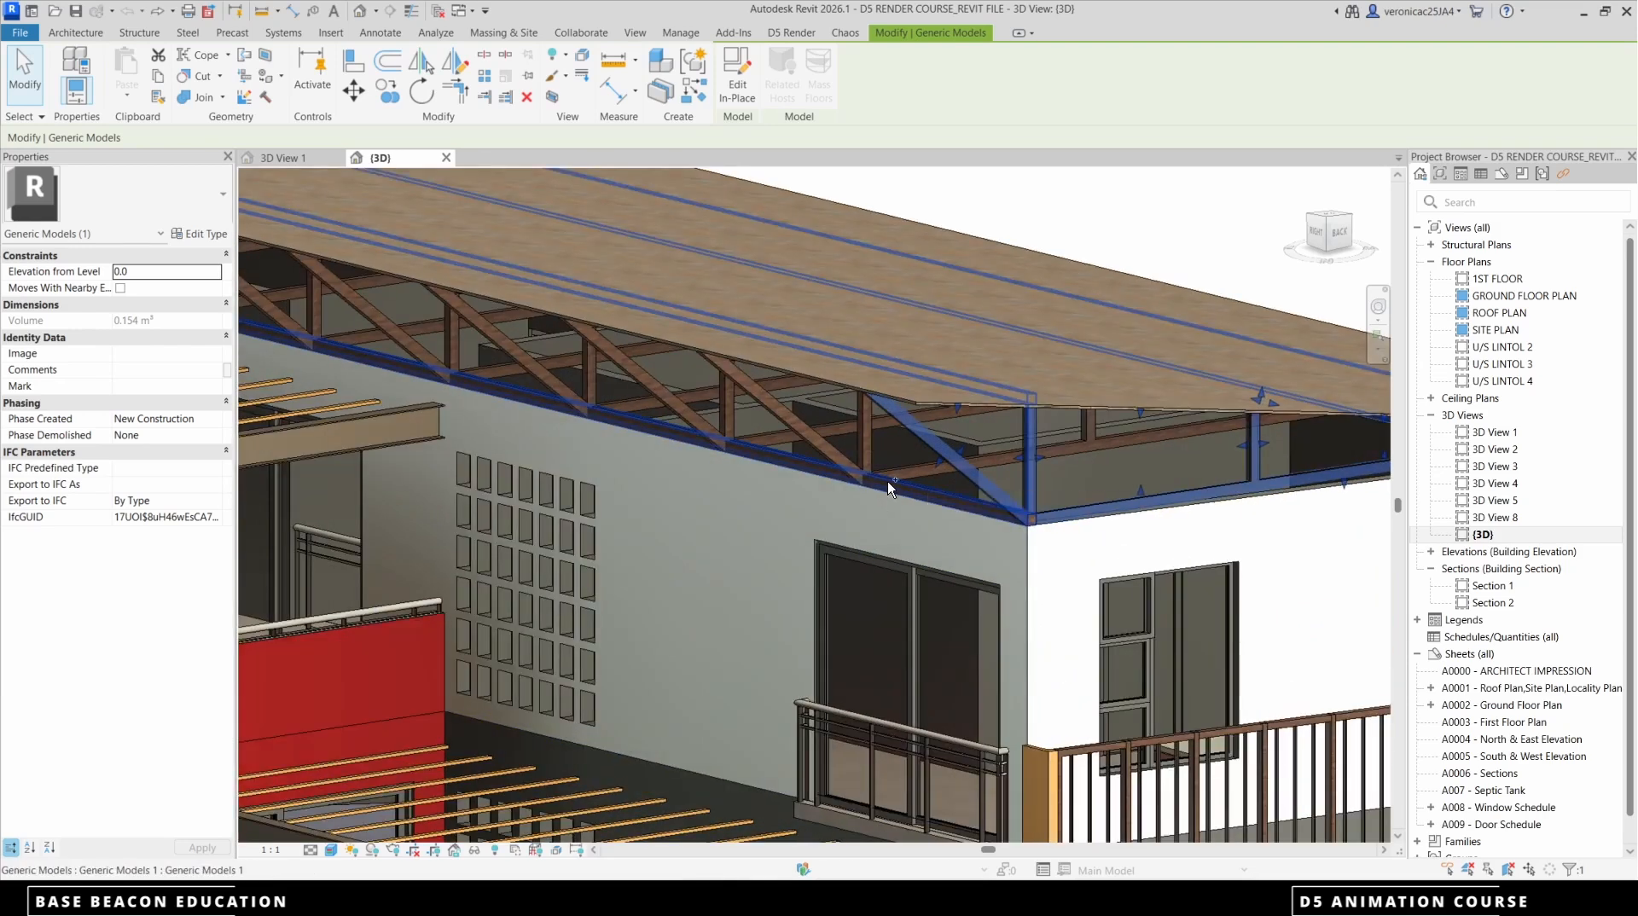
Add the remaining trusses along the main roof to the selection one by one
ctrl+click(870, 449)
ctrl+click(780, 429)
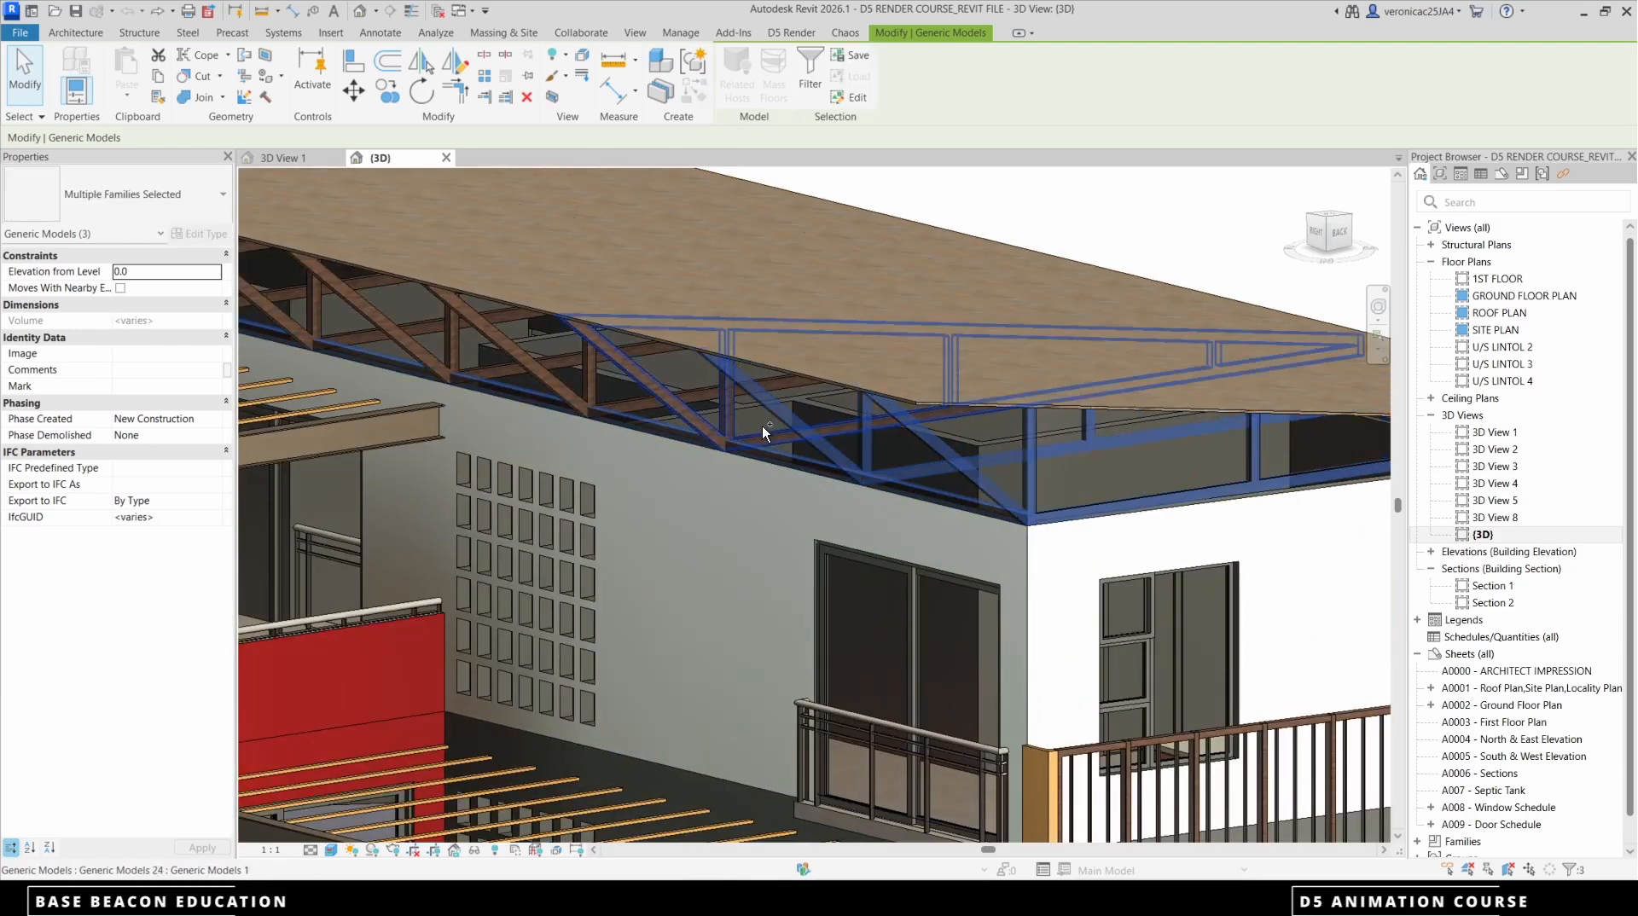
ctrl+click(632, 399)
ctrl+click(632, 400)
middle_drag(692, 420, 1115, 571)
scroll(870, 519, up, 3)
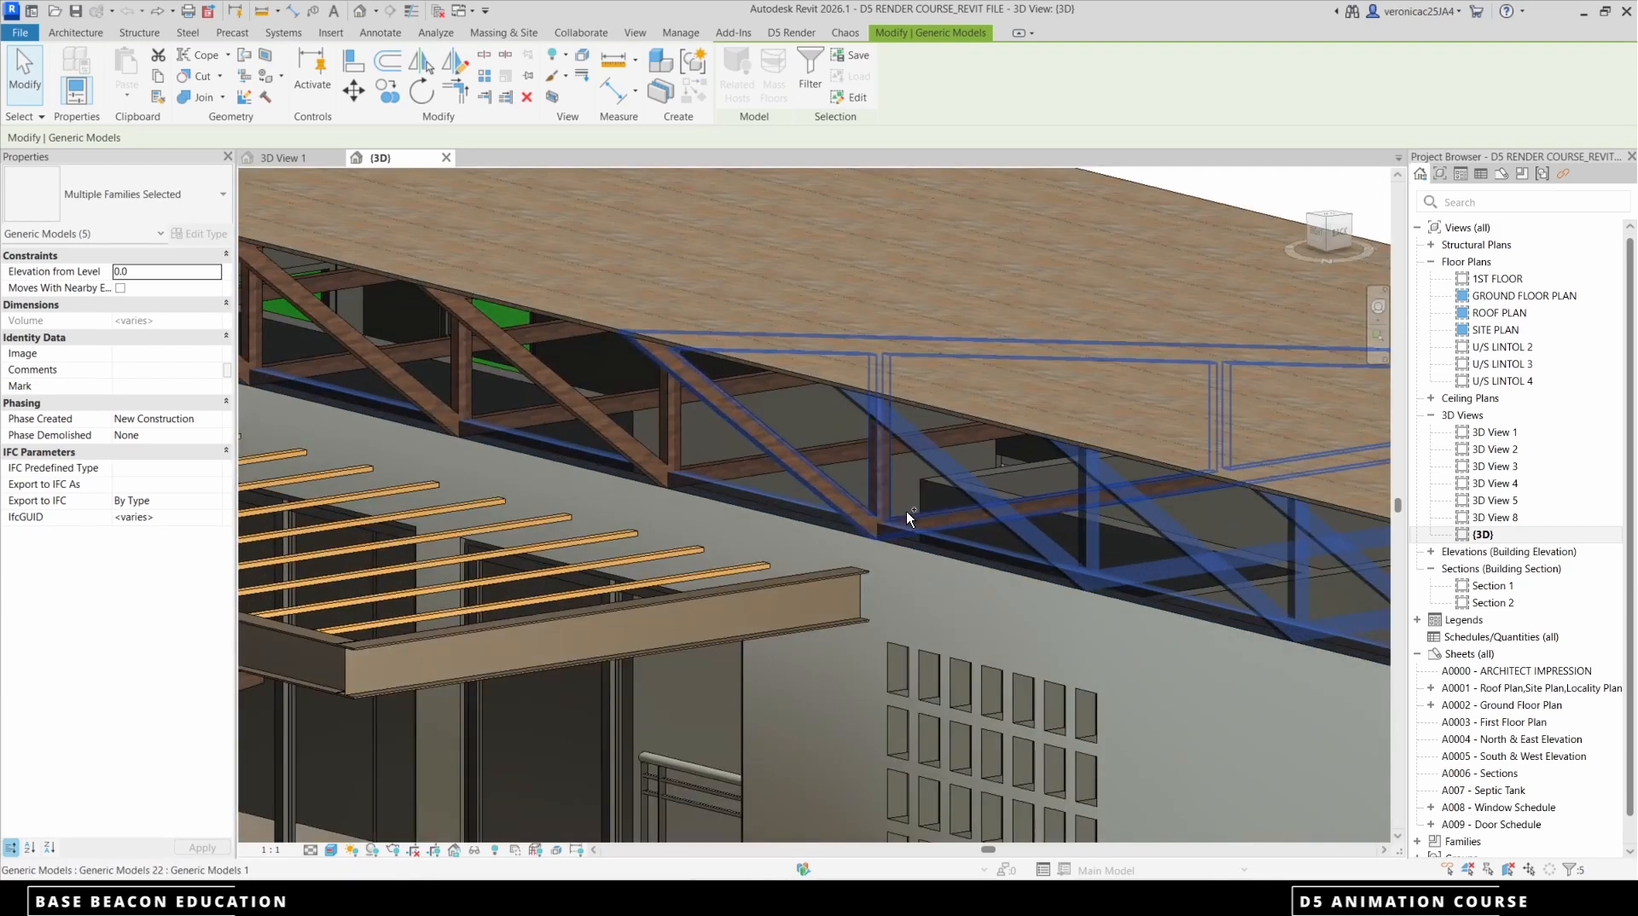
ctrl+click(906, 510)
ctrl+click(824, 447)
ctrl+click(625, 402)
scroll(921, 563, down, 3)
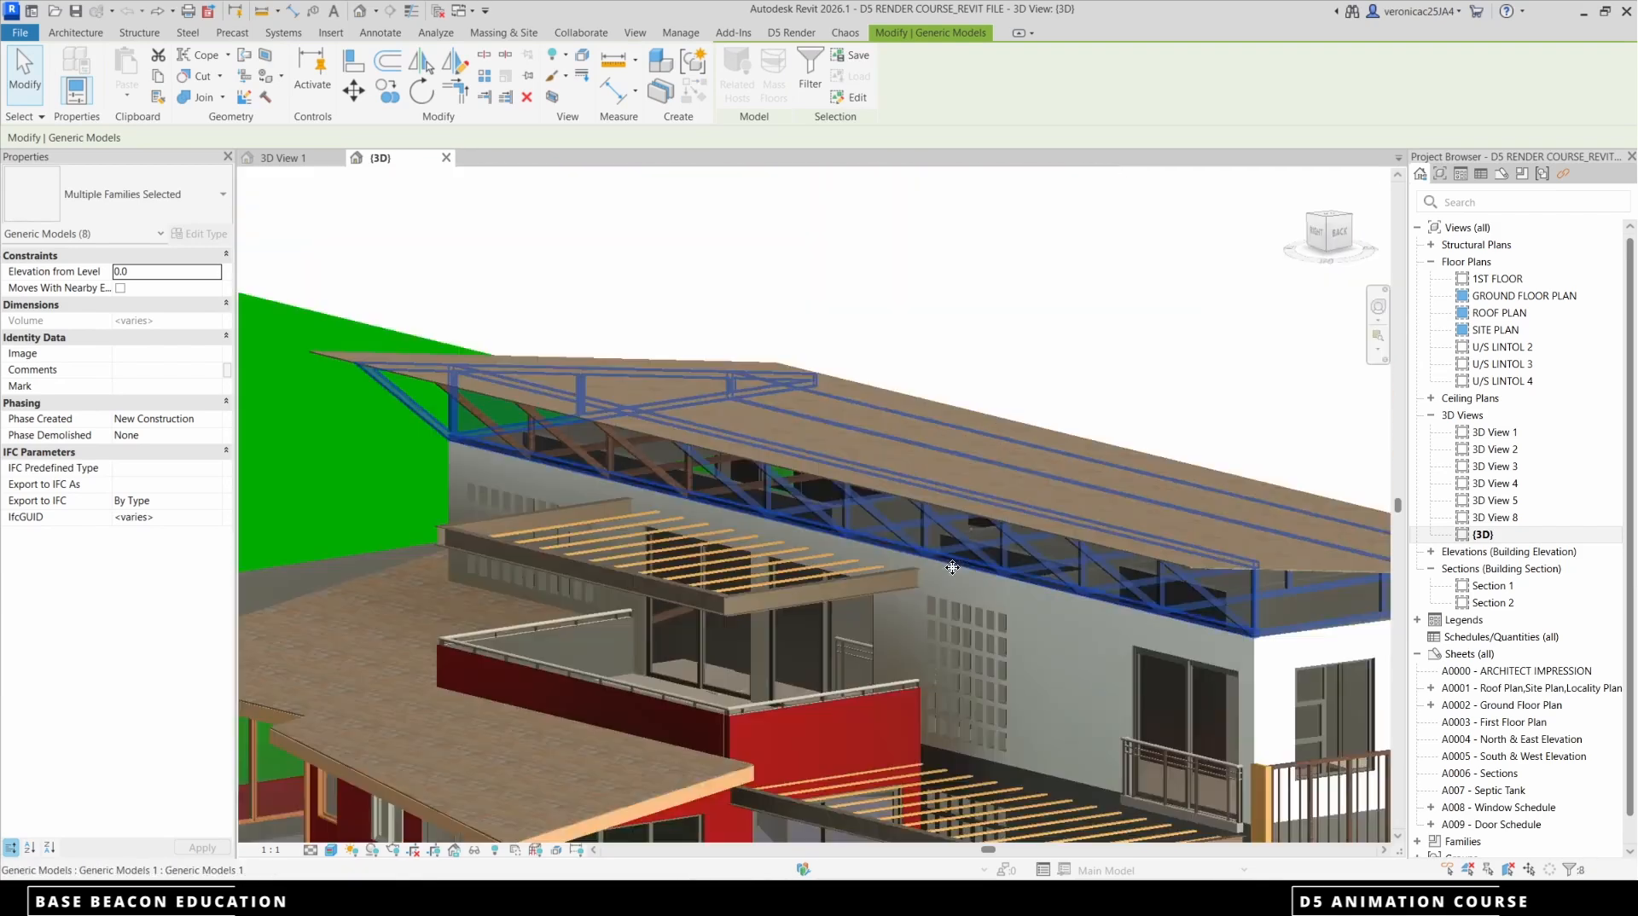
scroll(688, 499, up, 3)
ctrl+click(740, 485)
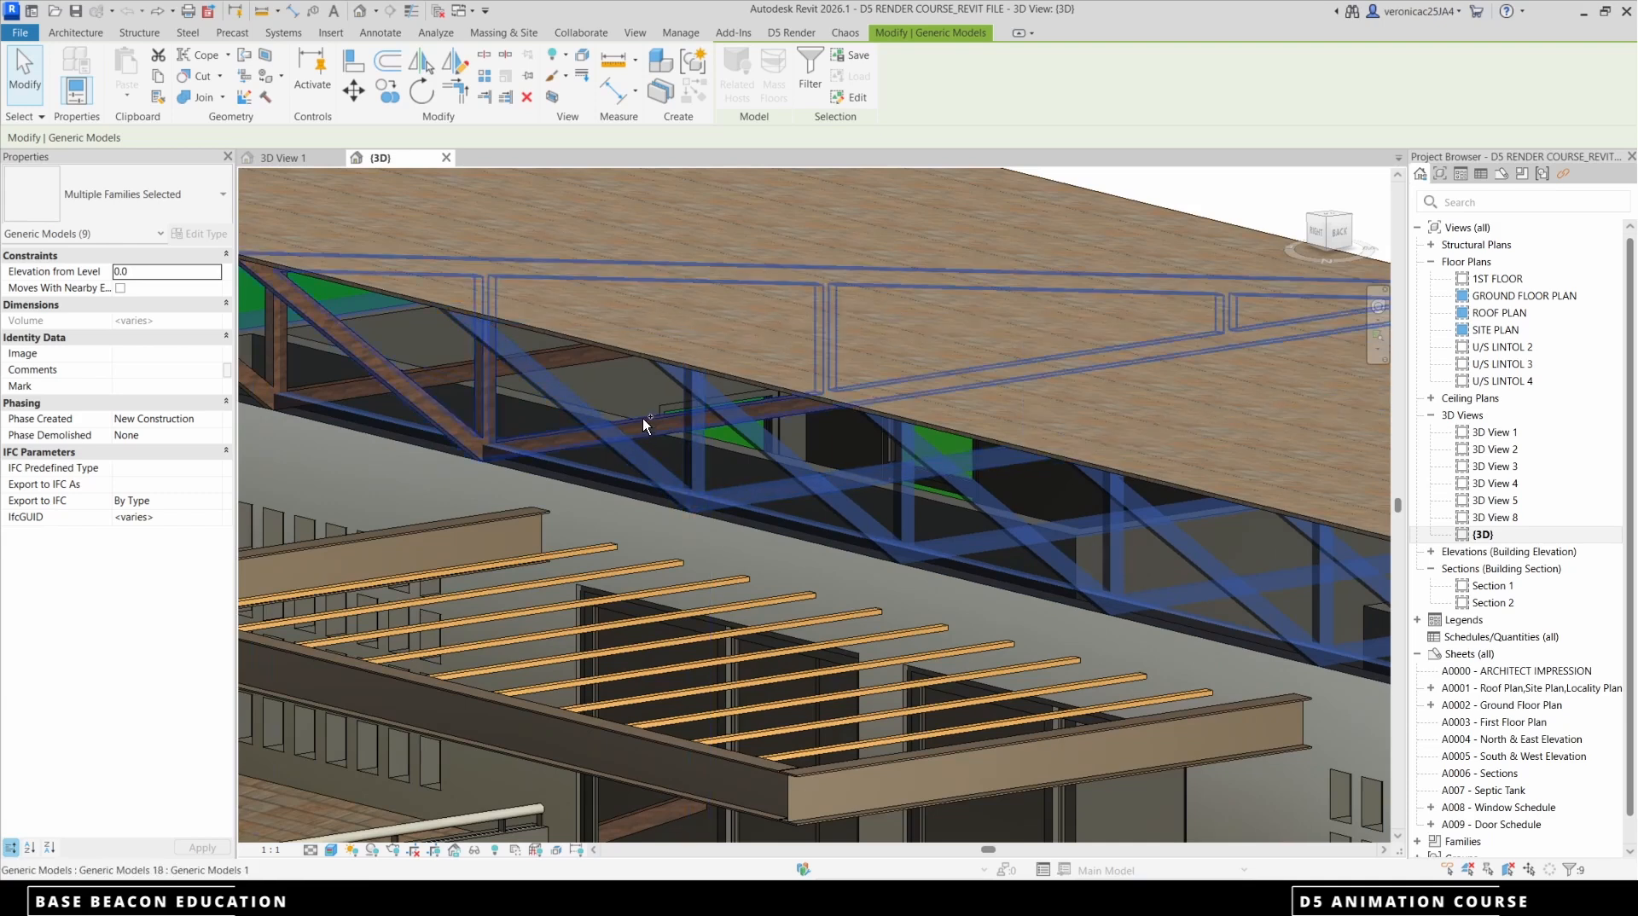
ctrl+click(642, 418)
ctrl+click(450, 376)
scroll(644, 405, down, 6)
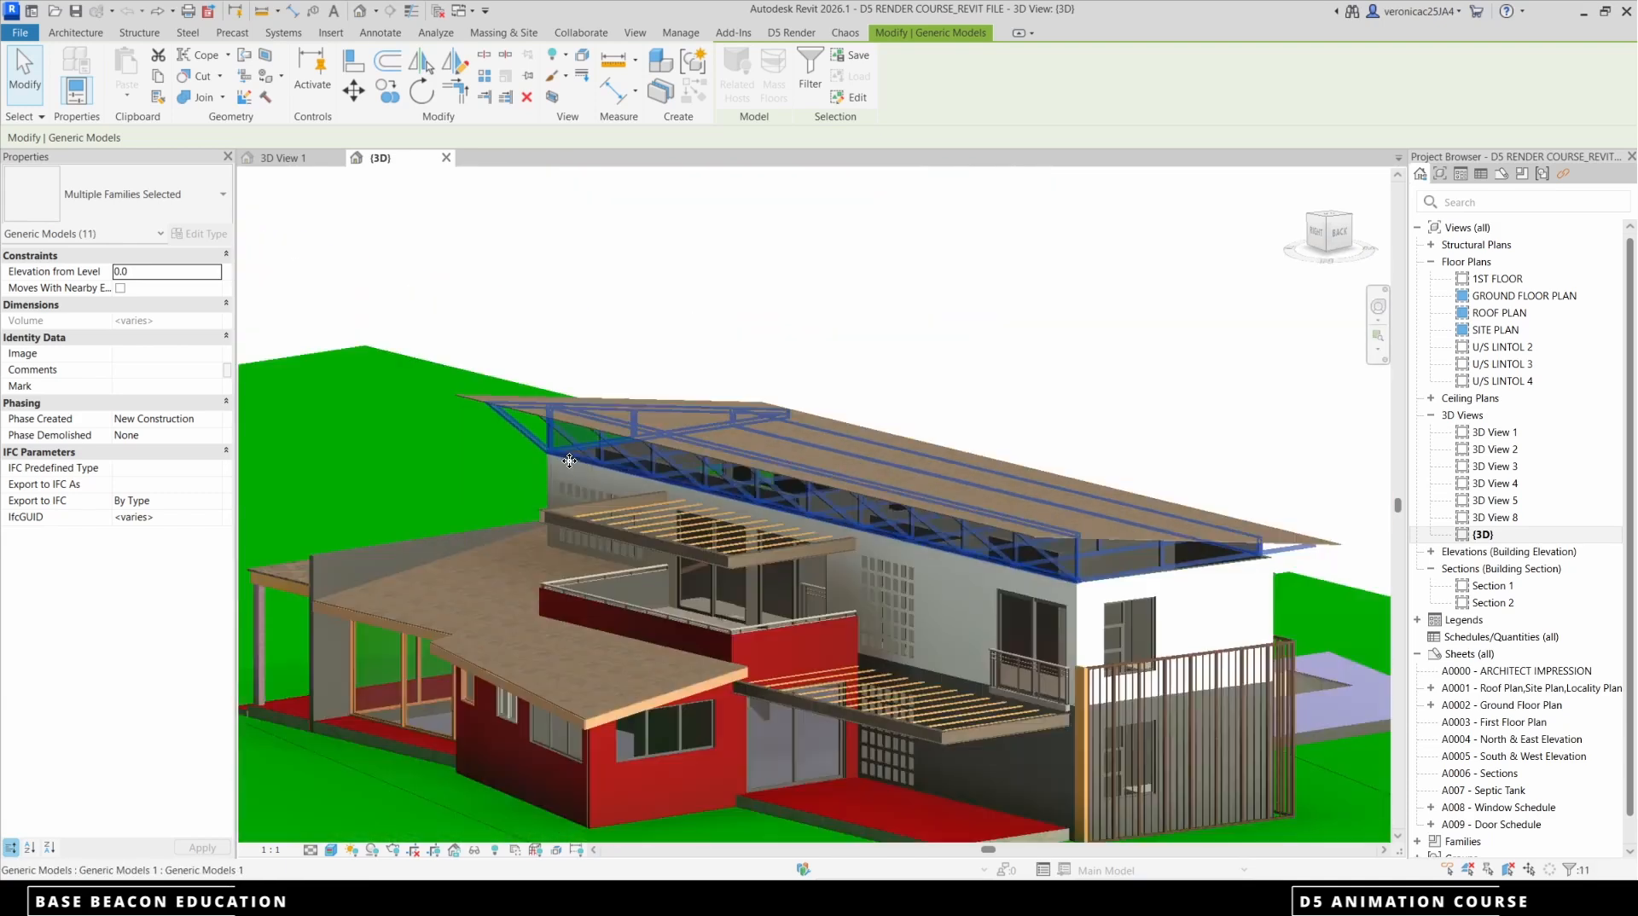
scroll(939, 529, down, 3)
scroll(958, 527, up, 7)
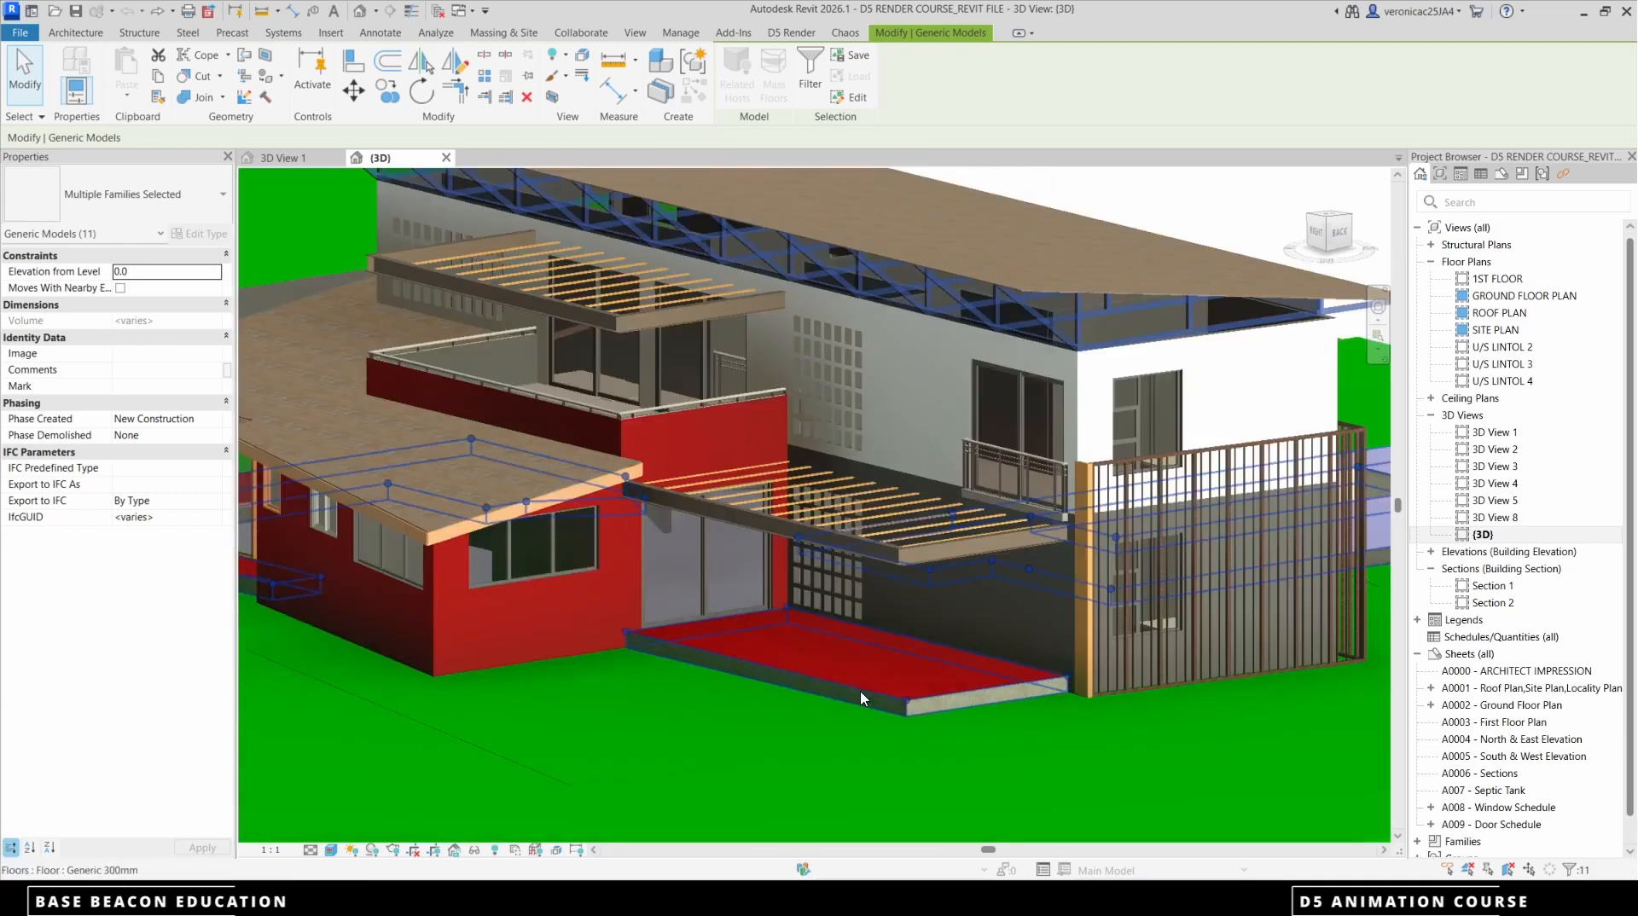
scroll(958, 527, down, 6)
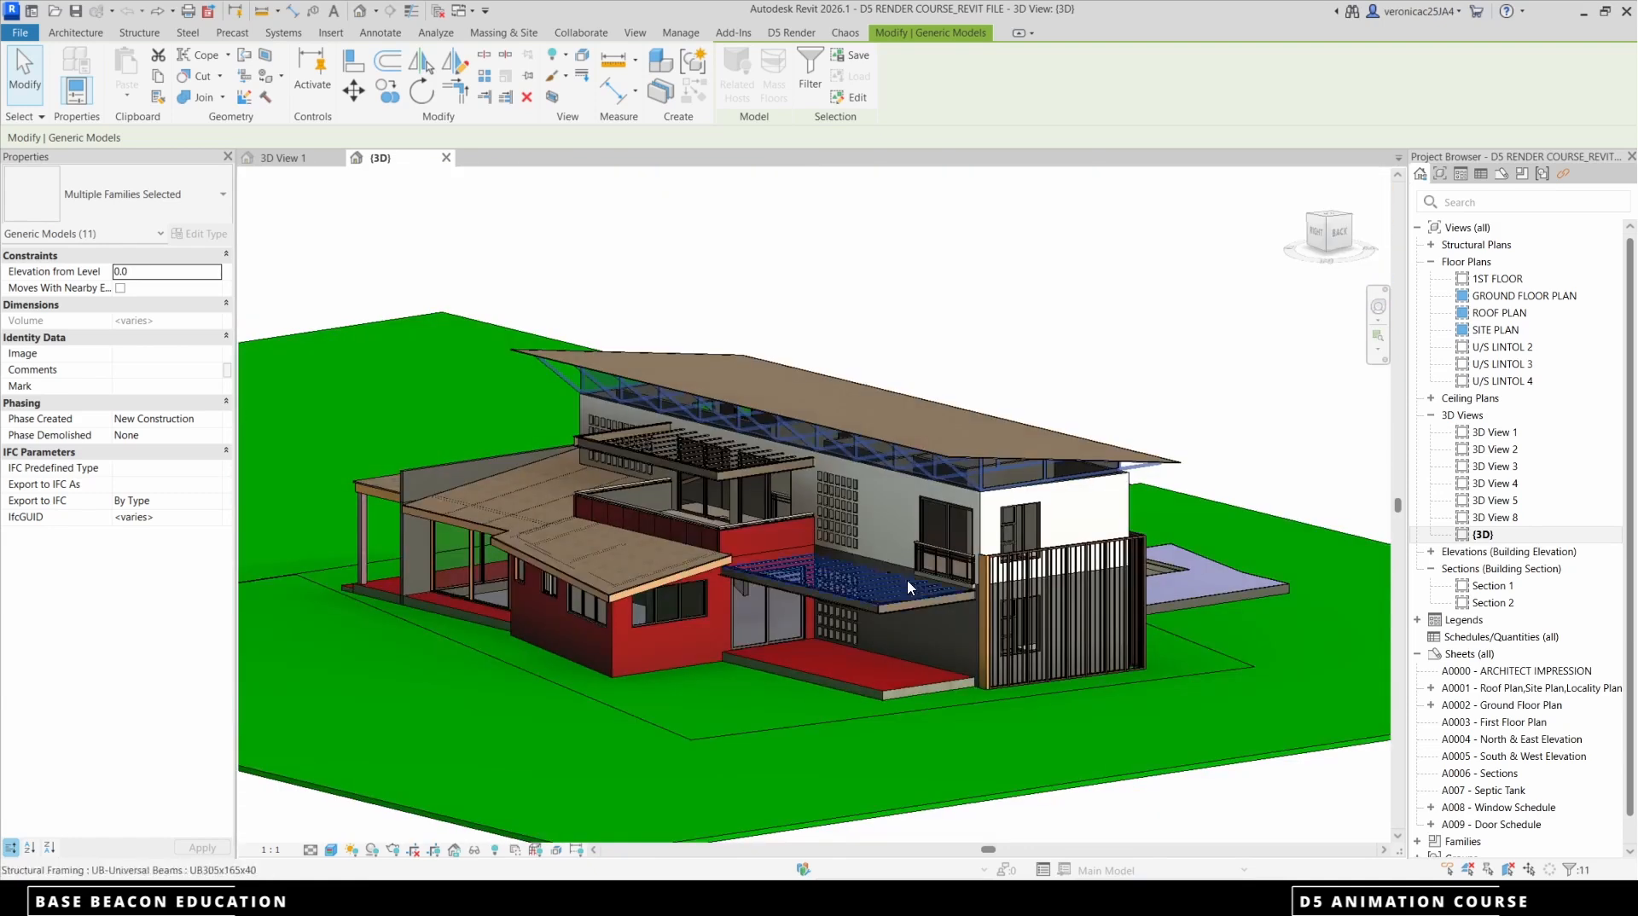
Export the selected trusses with D5 Render's separated export as family instances to a d5a file named trusses
click(792, 32)
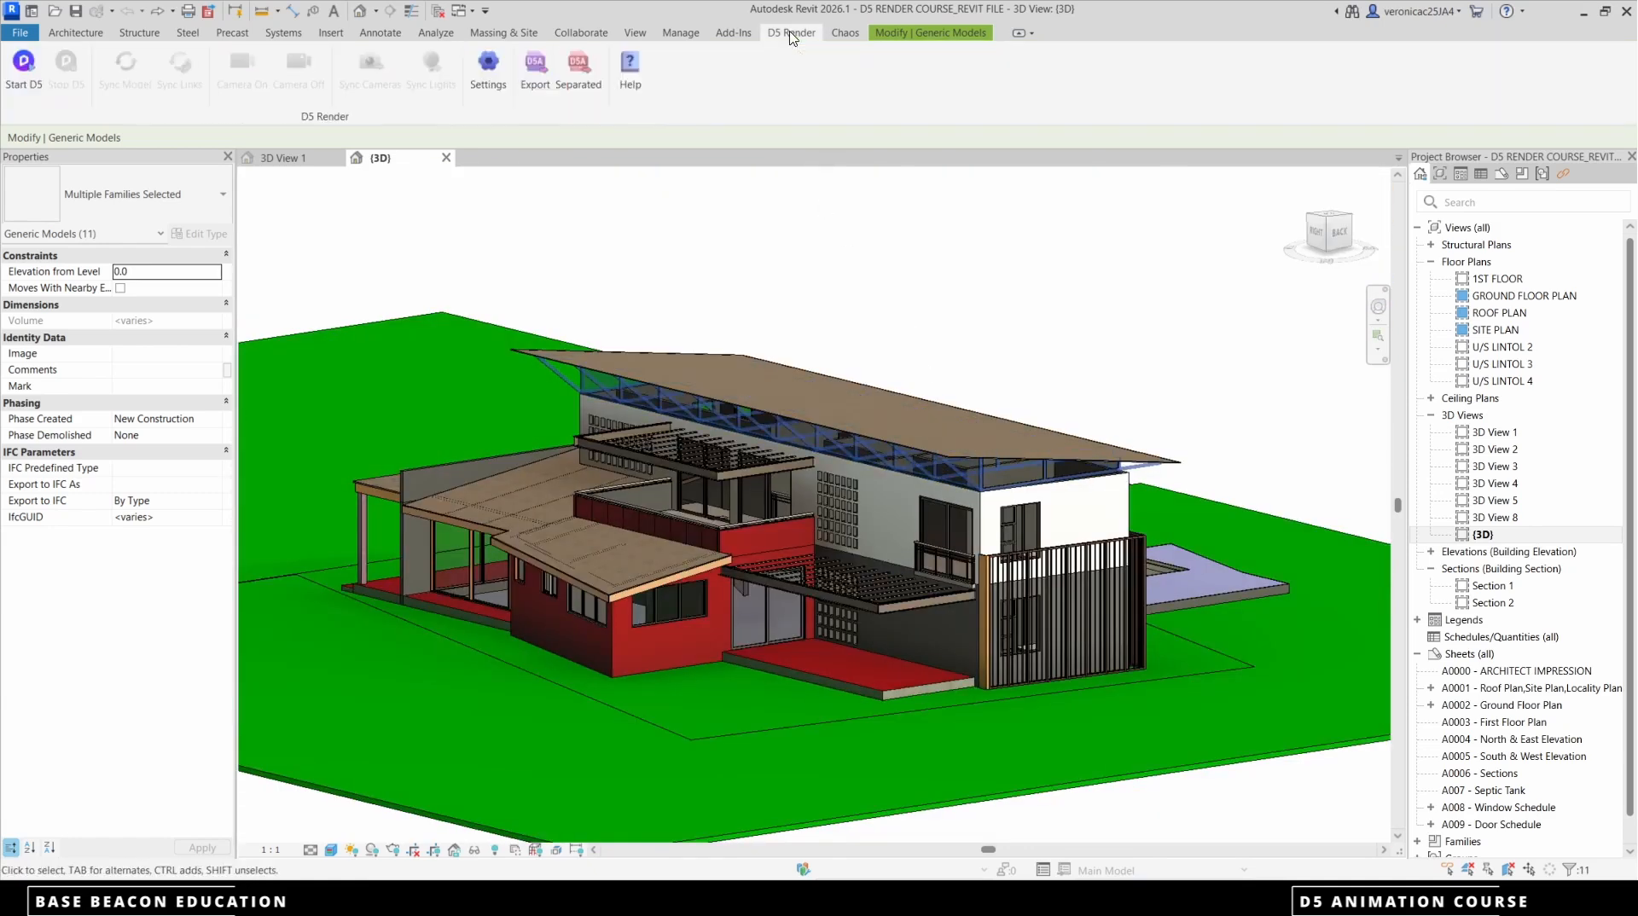
click(578, 70)
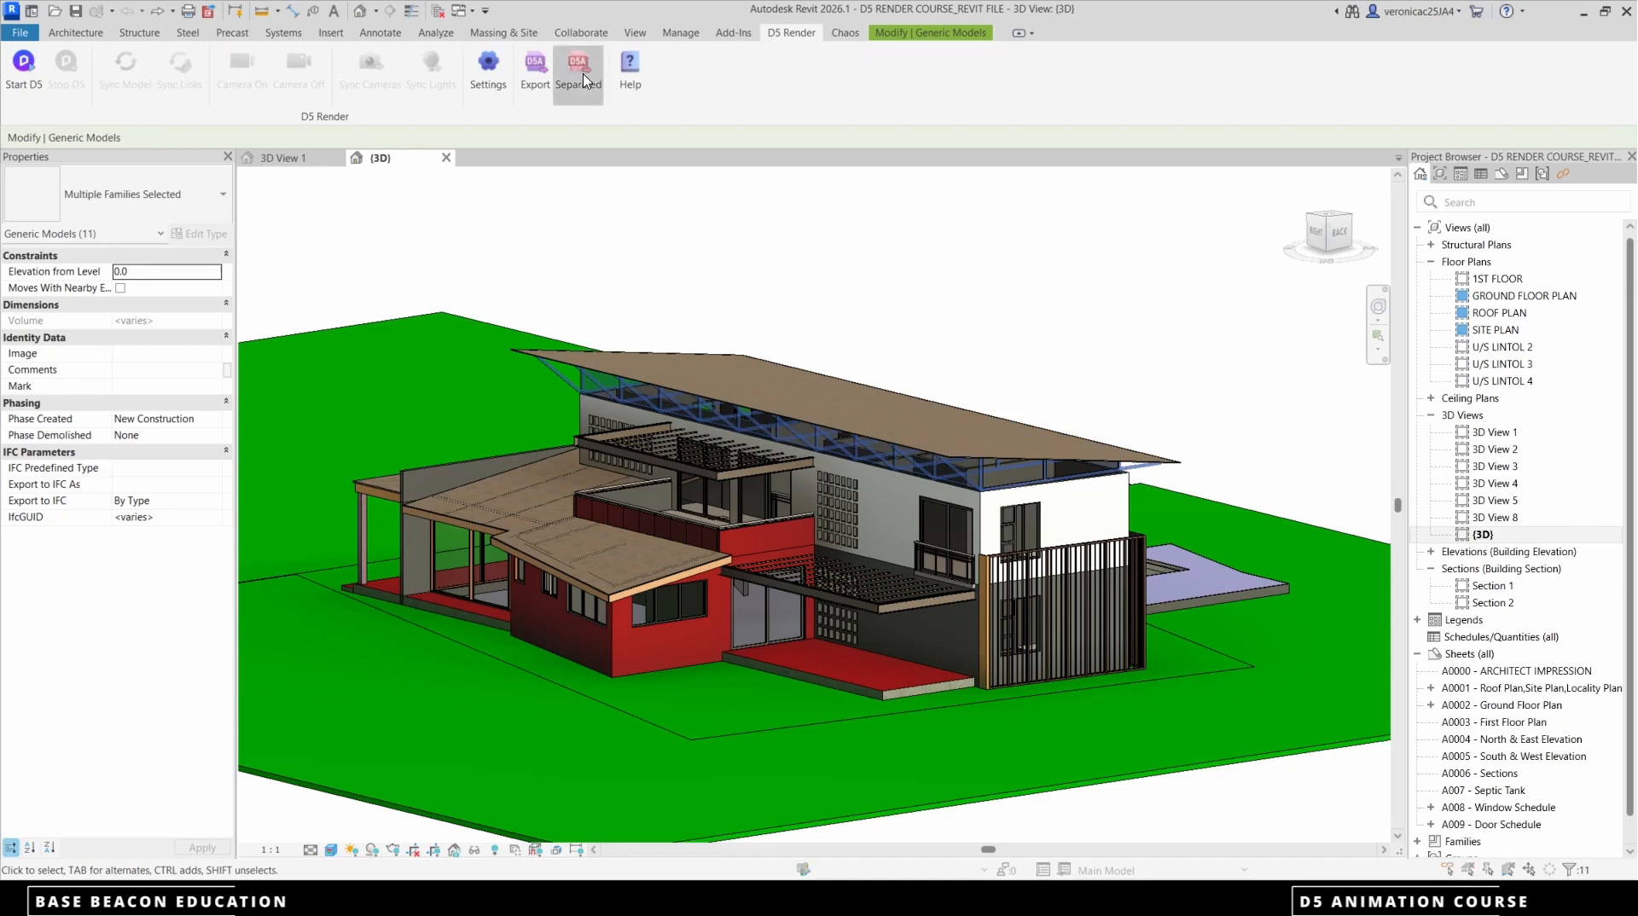
click(796, 496)
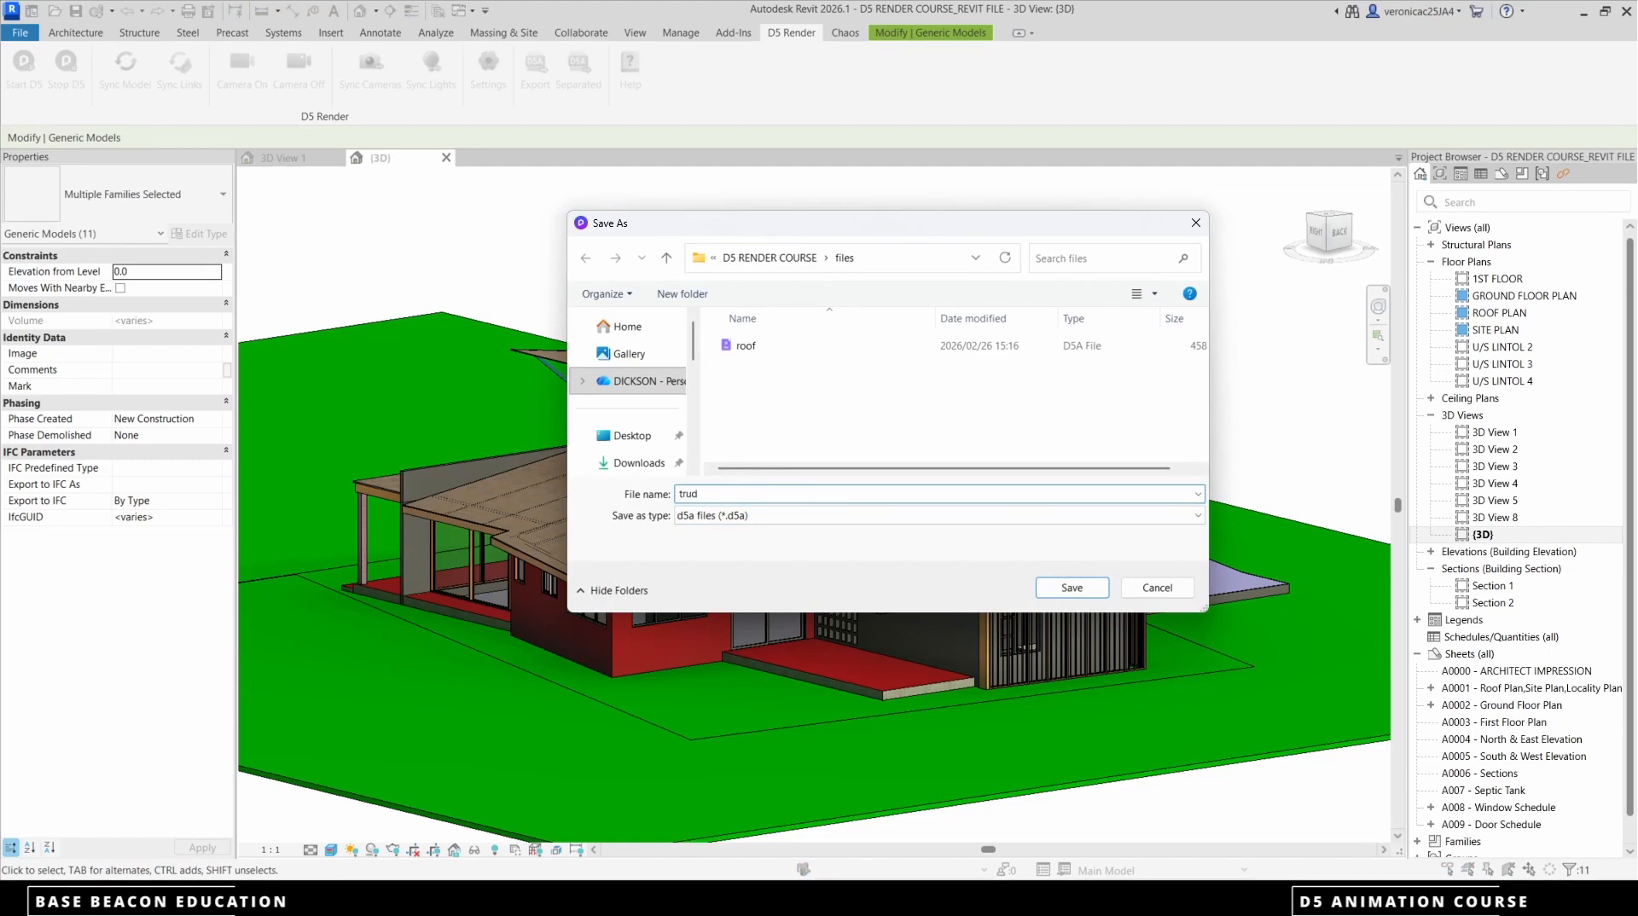
text(trusses)
click(1072, 589)
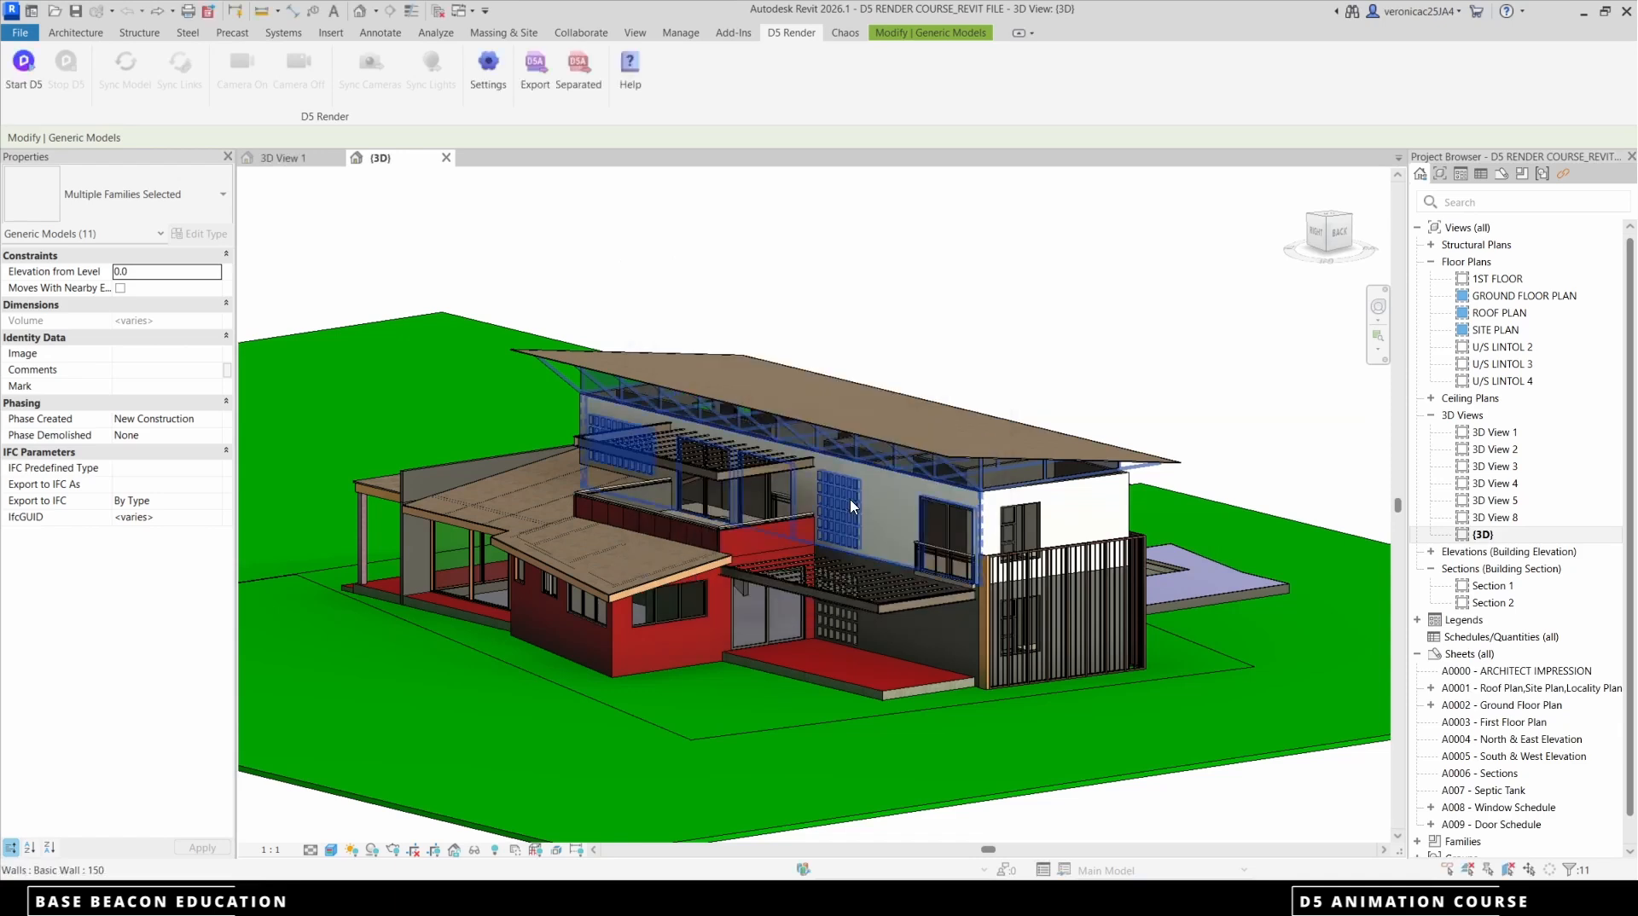
Clear the truss selection and select all instances of the 150 Basic Wall type in the entire project
click(1145, 369)
scroll(968, 504, up, 2)
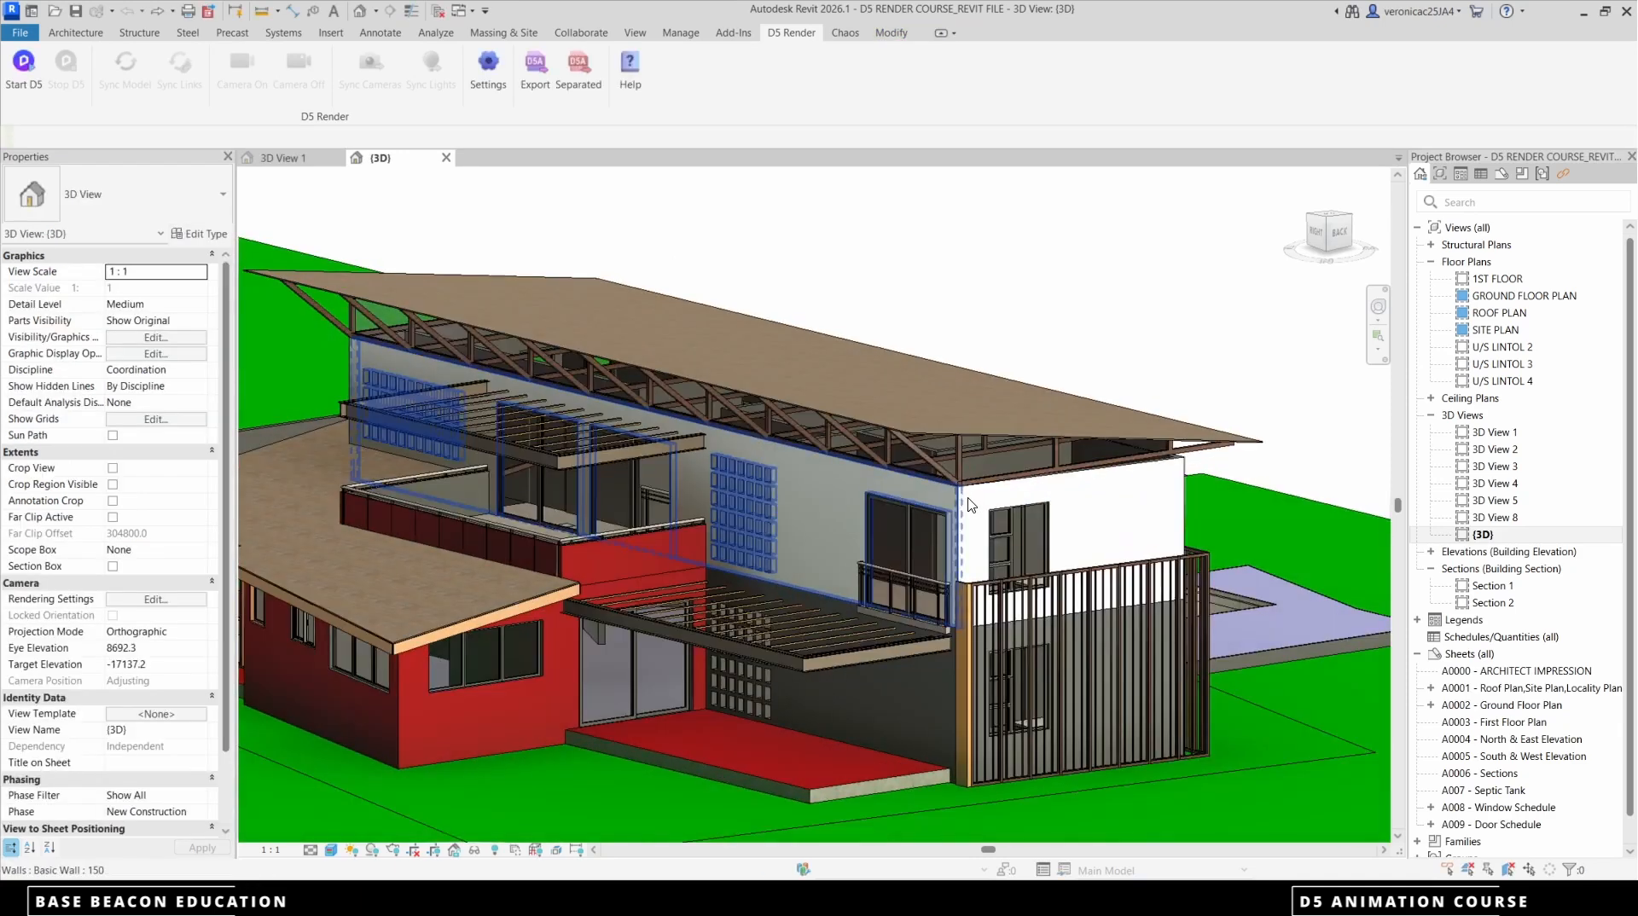
click(969, 503)
right_click(967, 503)
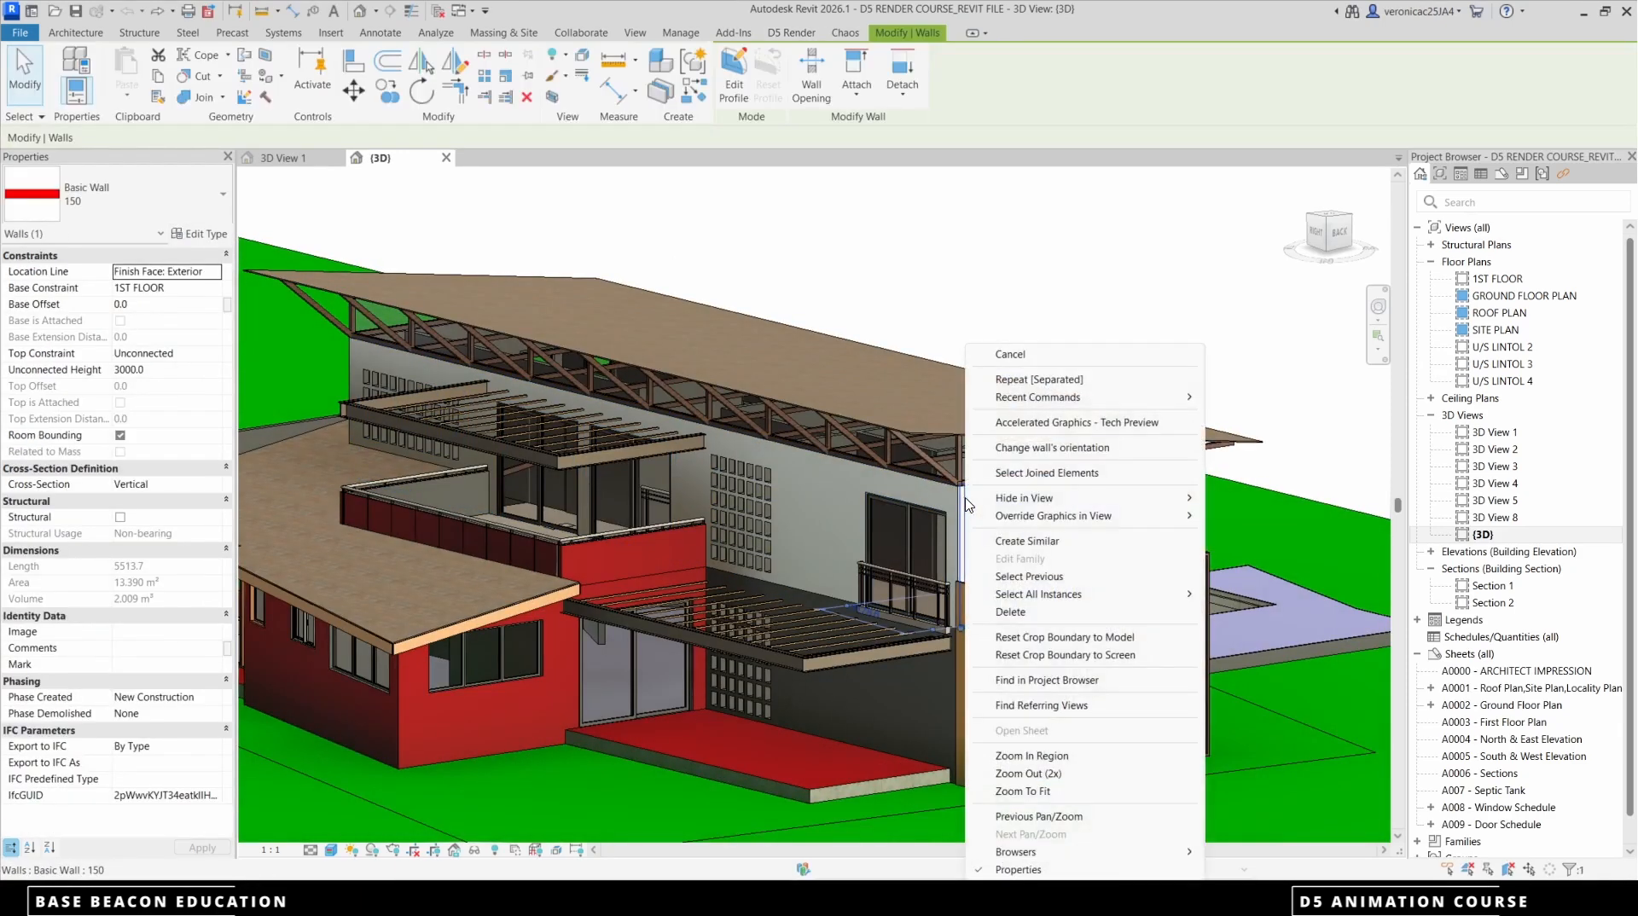
mouse_move(1039, 594)
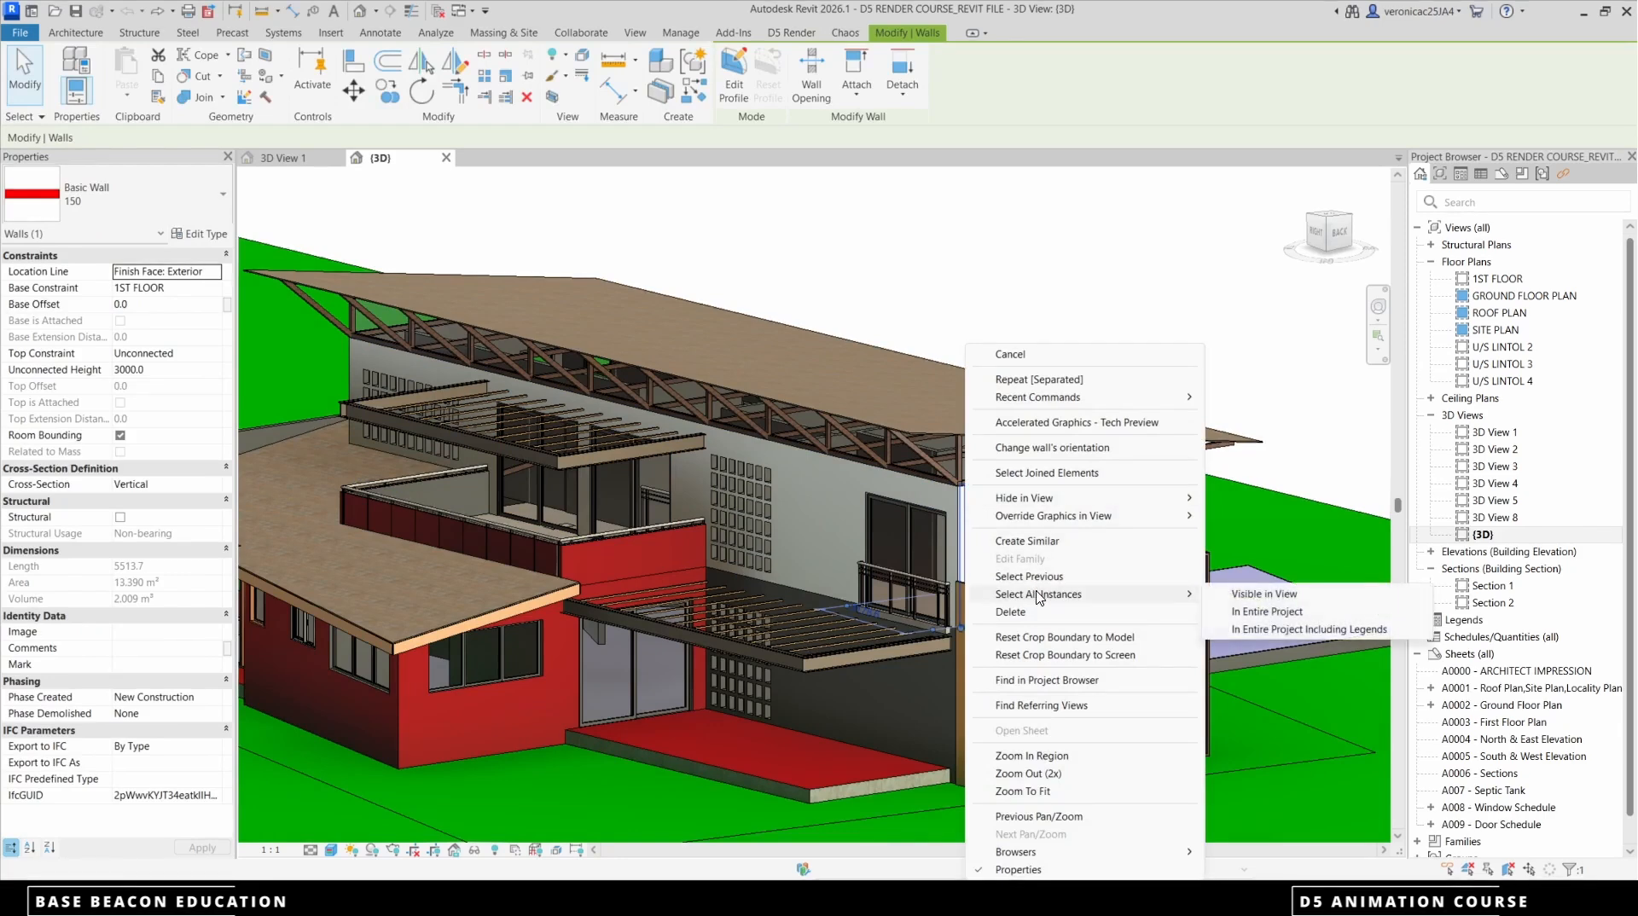
click(1273, 611)
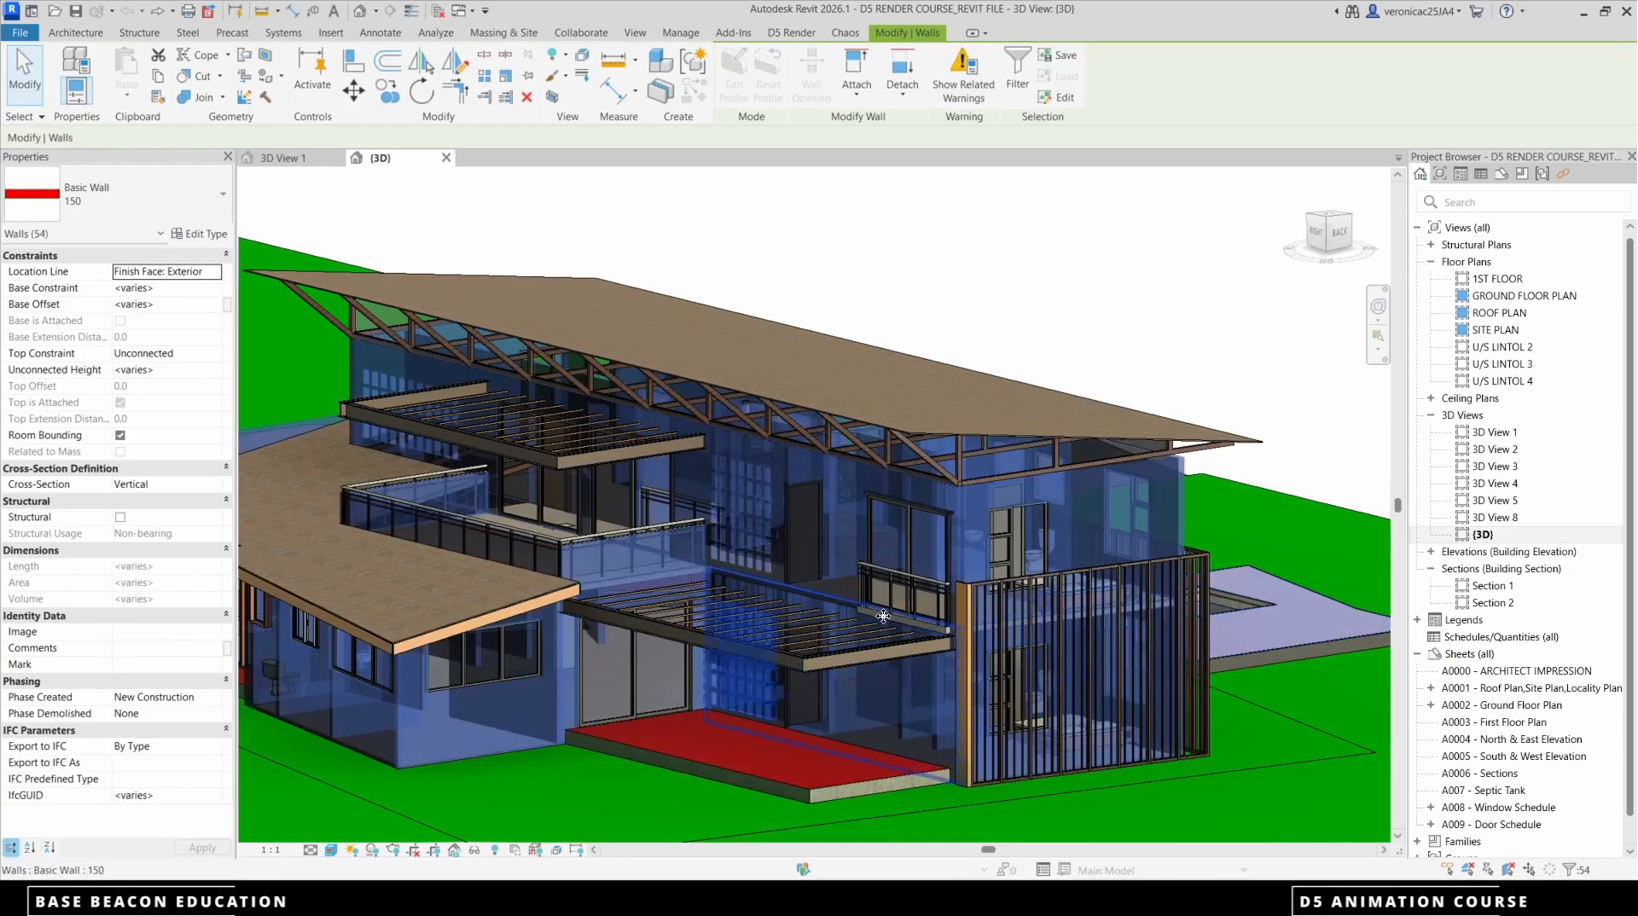
scroll(884, 616, down, 2)
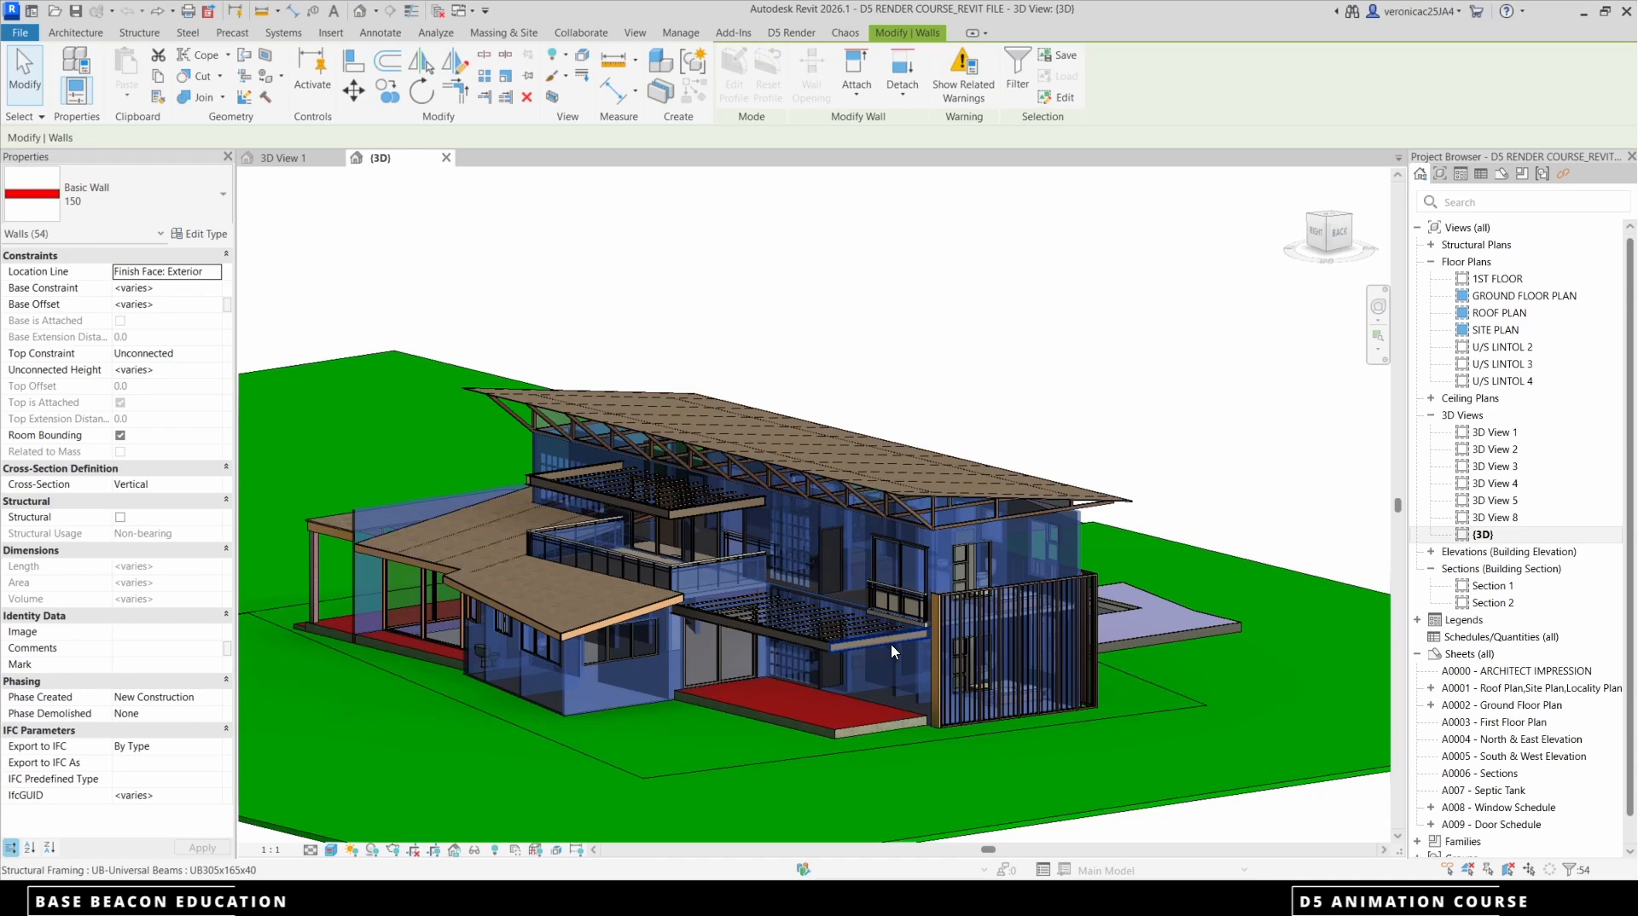
Export the selected walls with D5 Render's separated export as family instances to a d5a file named walls
click(792, 34)
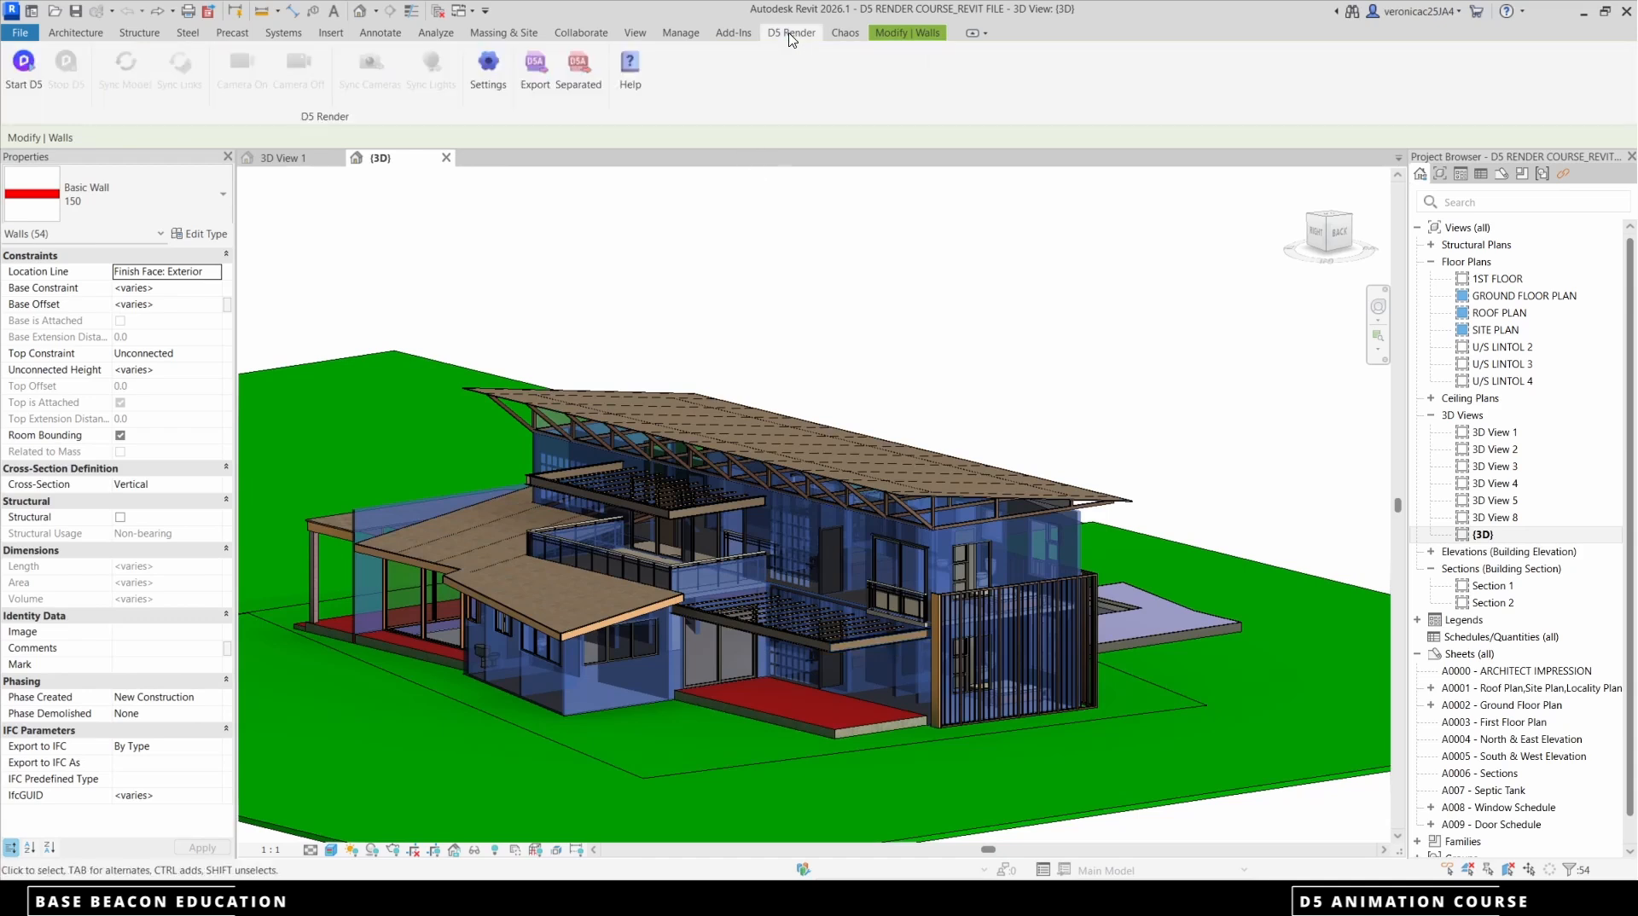
click(578, 73)
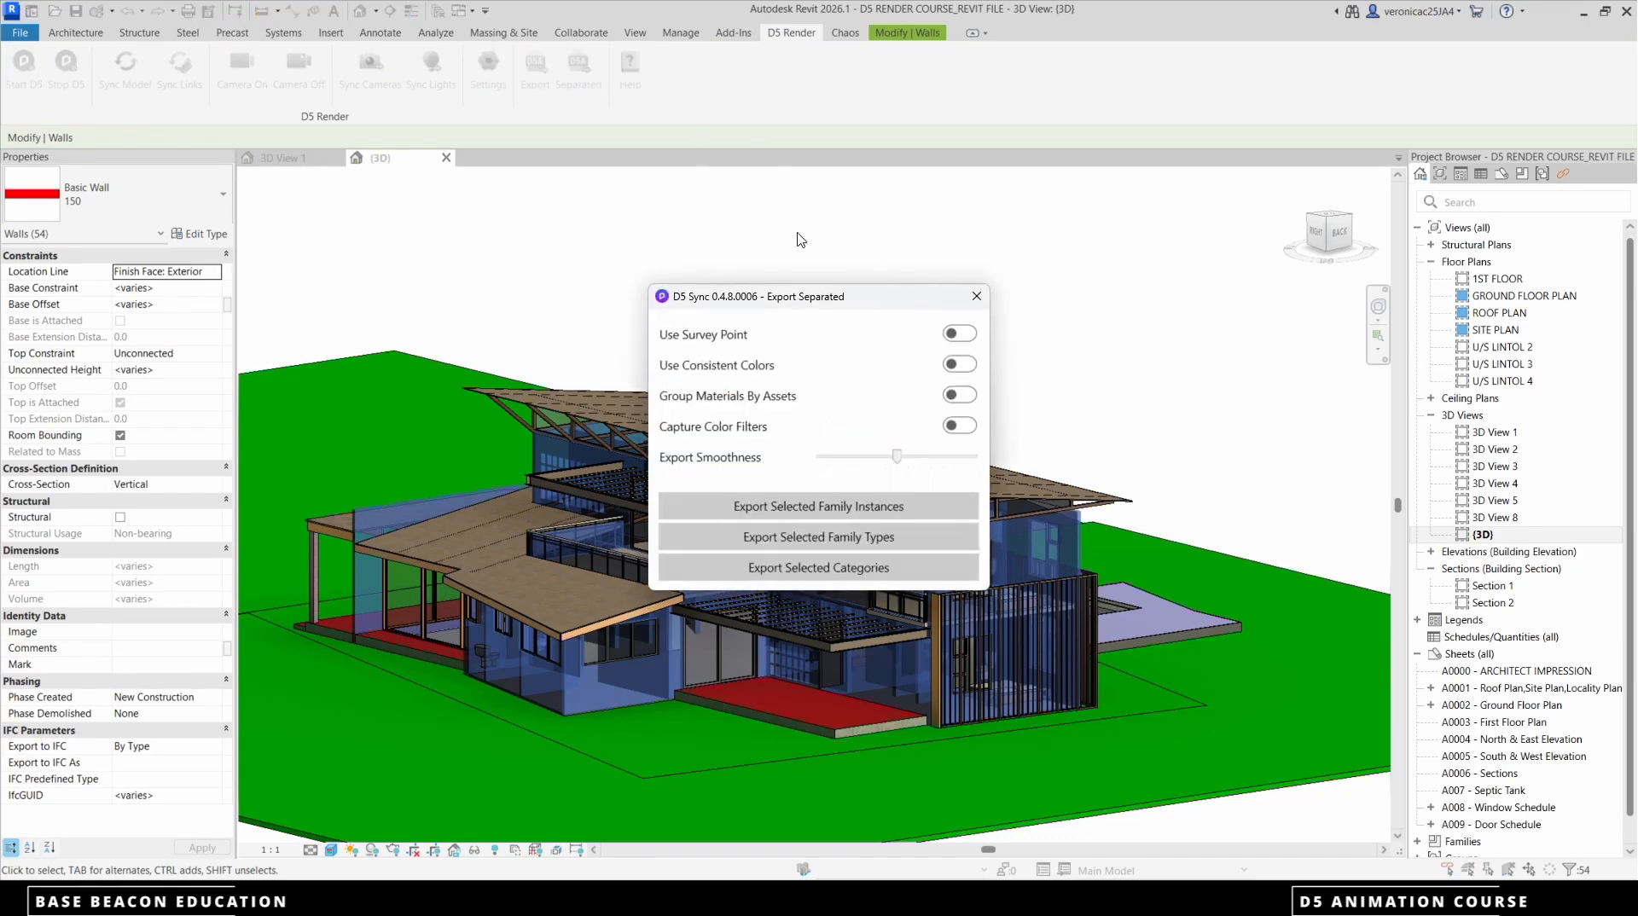
click(833, 506)
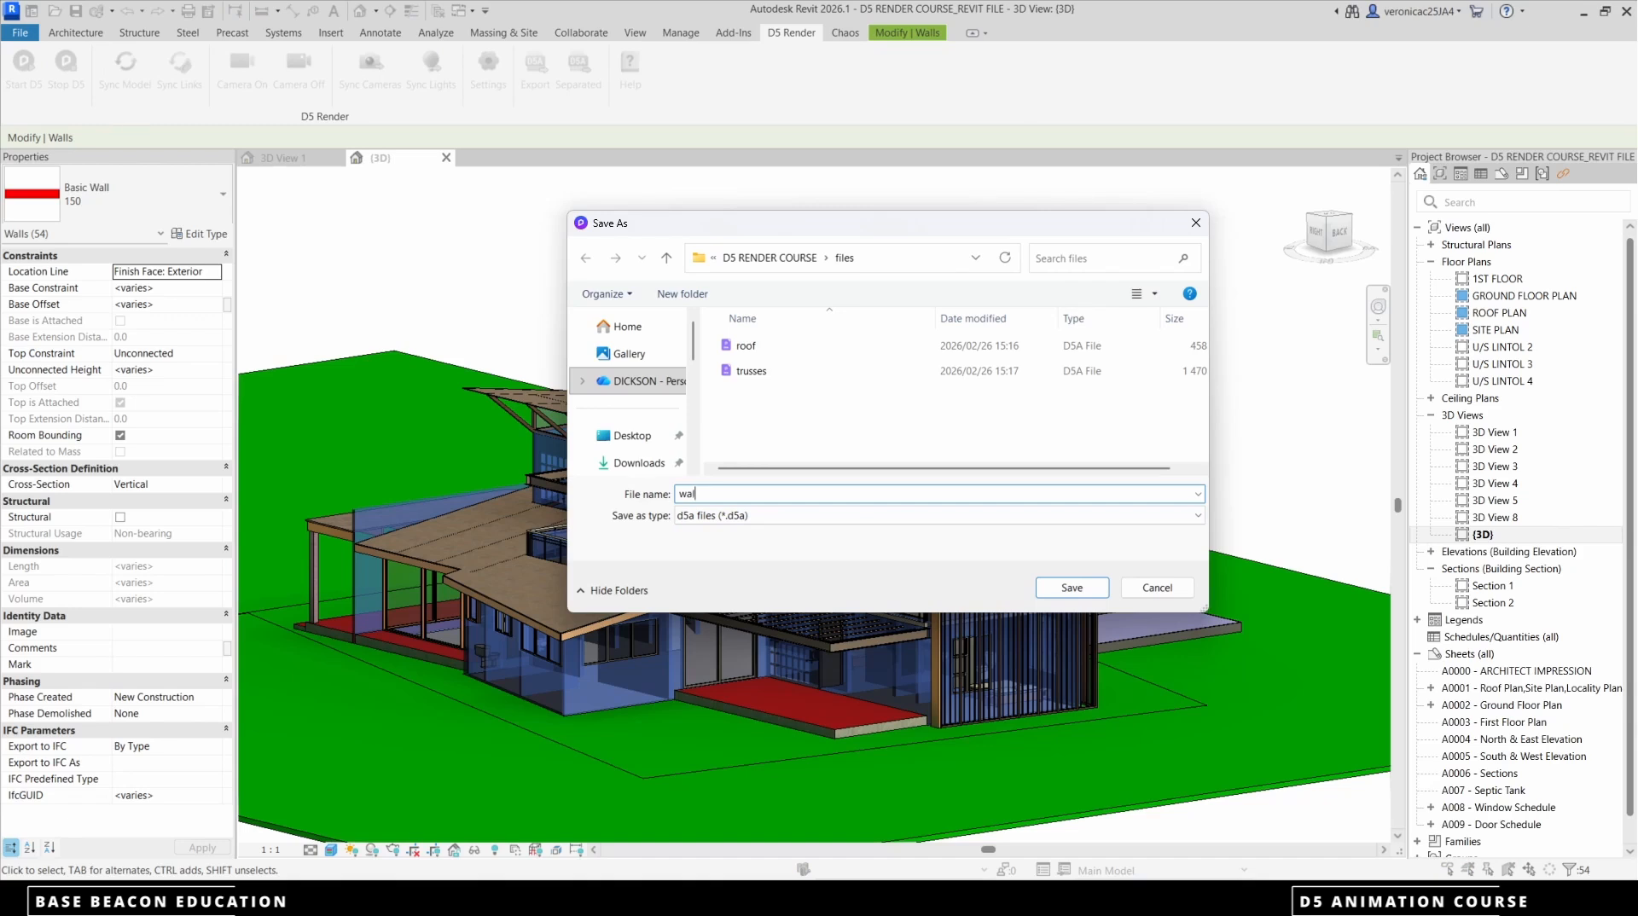
click(1071, 588)
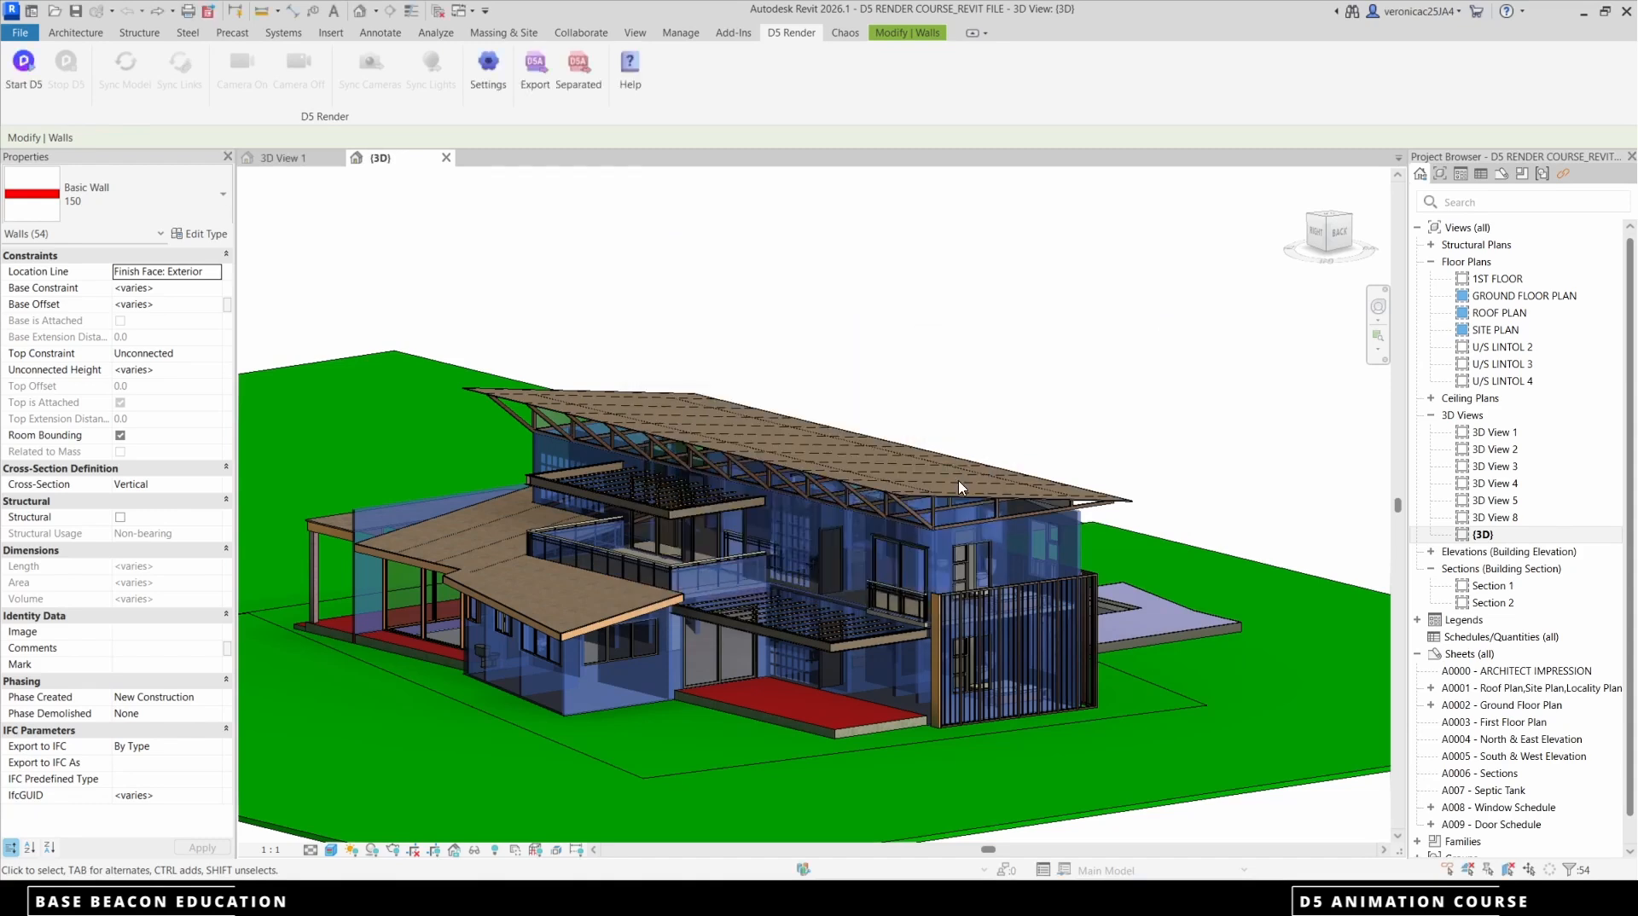
Re-export the selected walls as family instances with survey point, consistent colors and color filter capture enabled, overwriting the walls d5a file
click(580, 75)
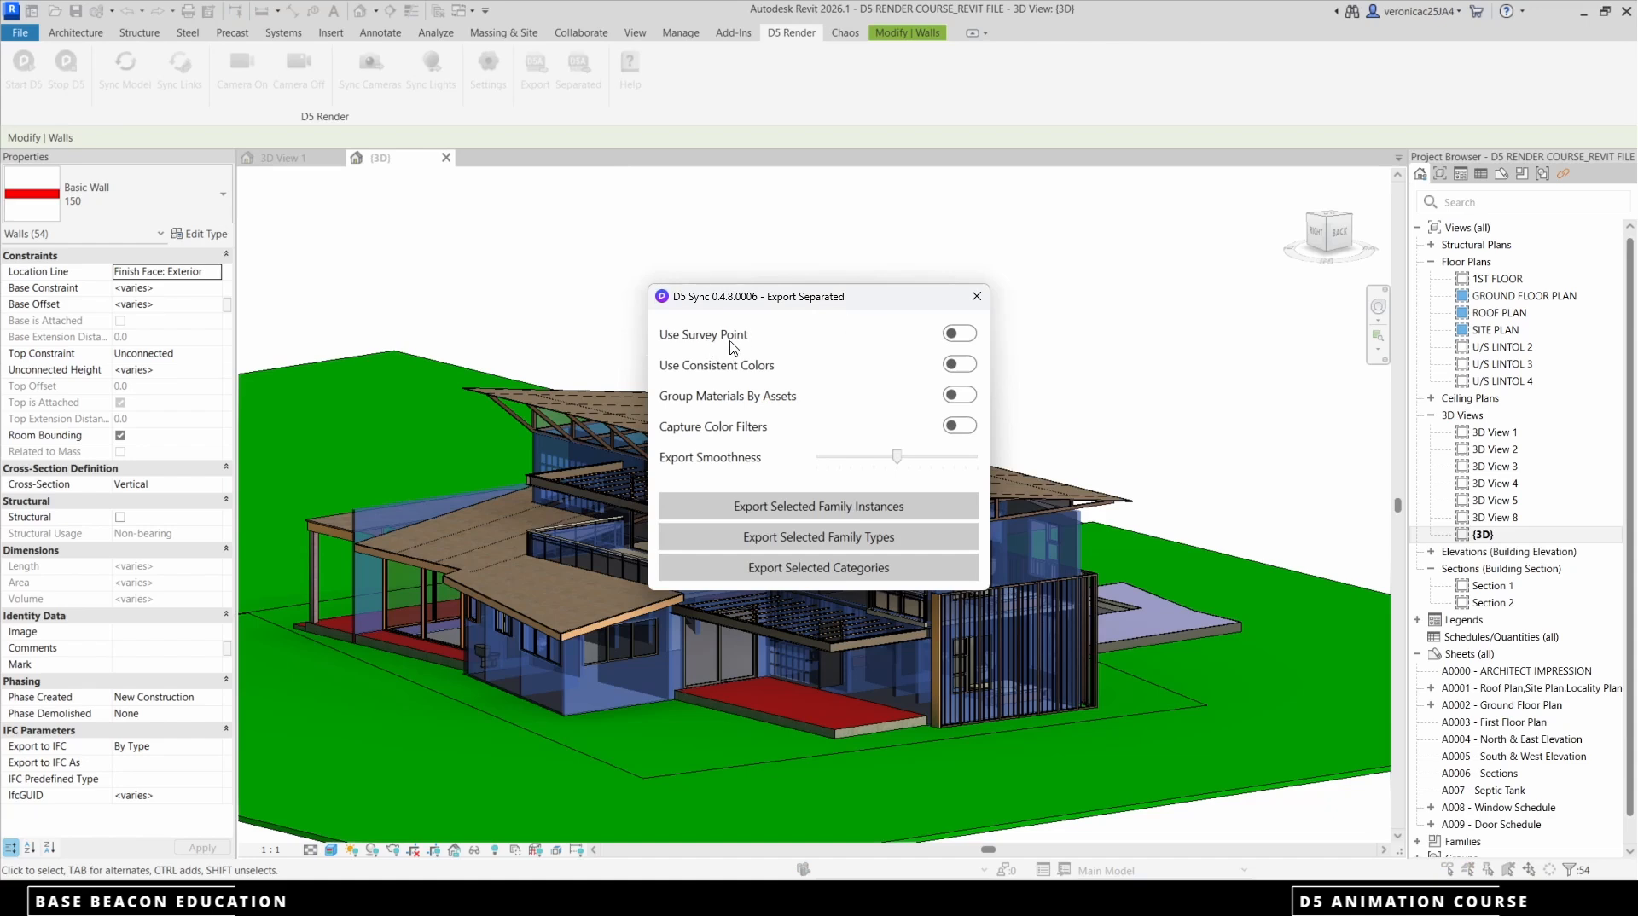
click(960, 364)
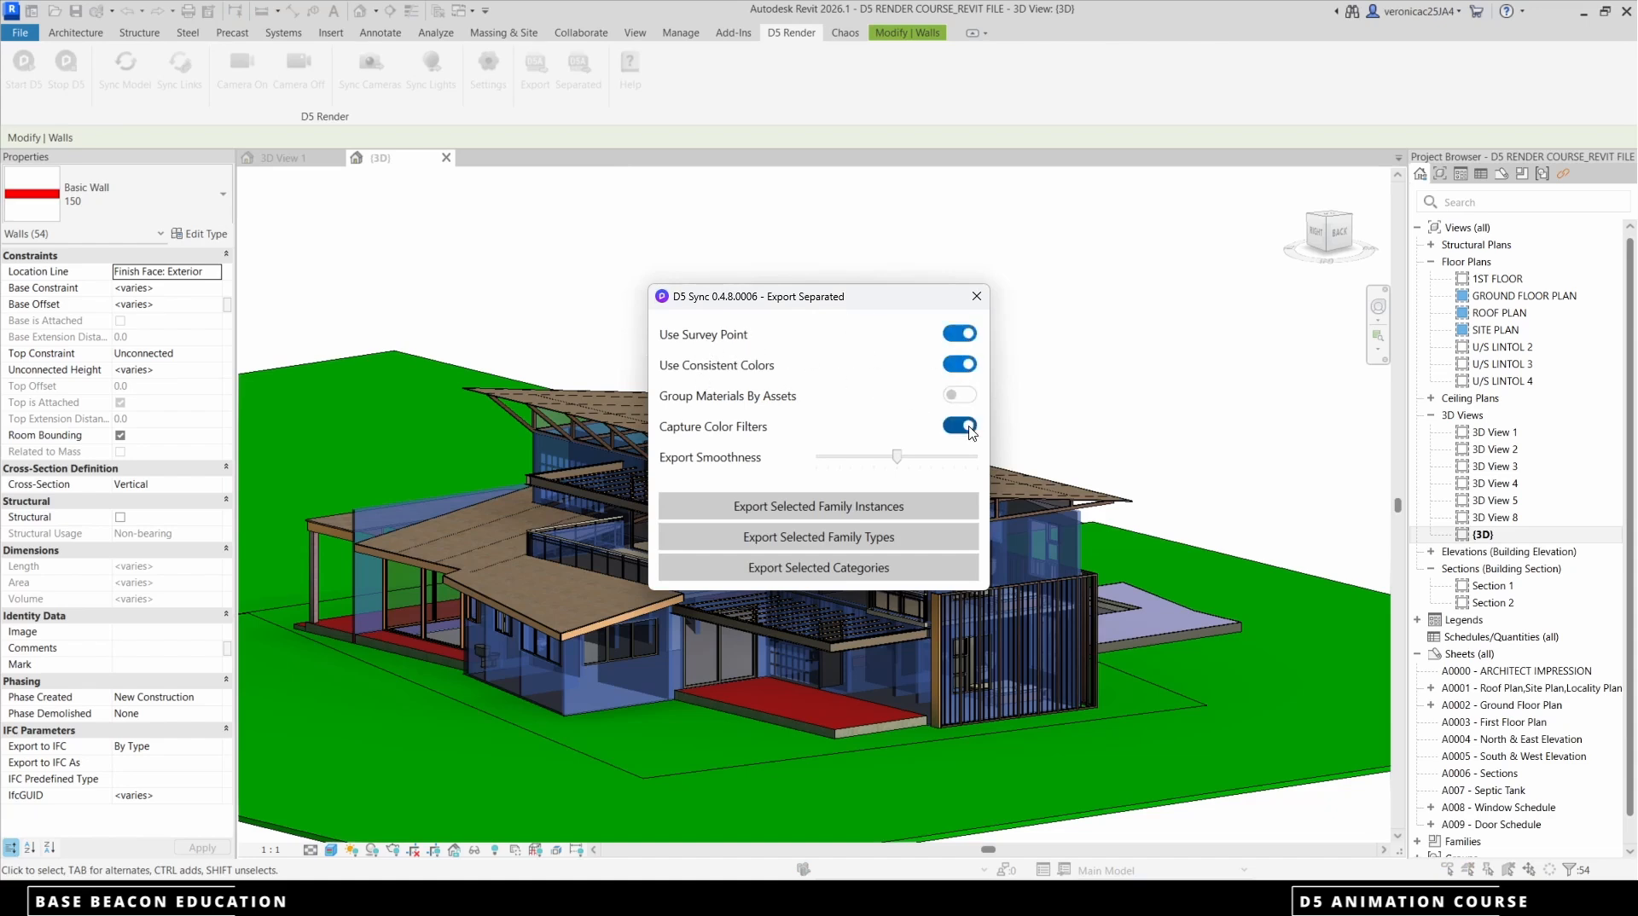
click(845, 512)
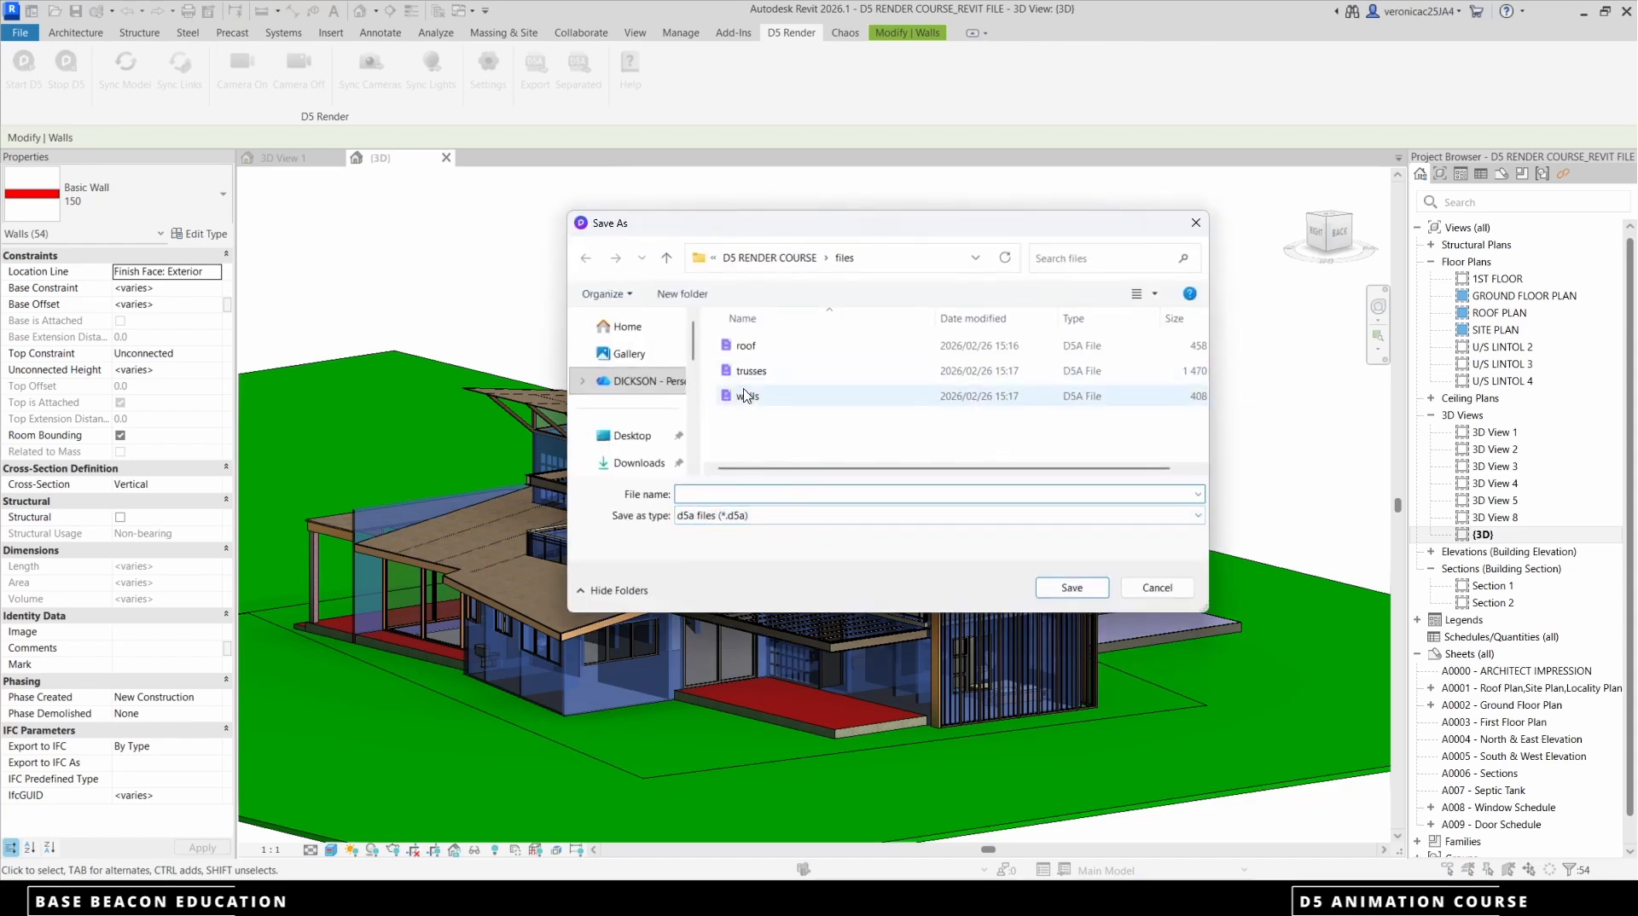
click(747, 399)
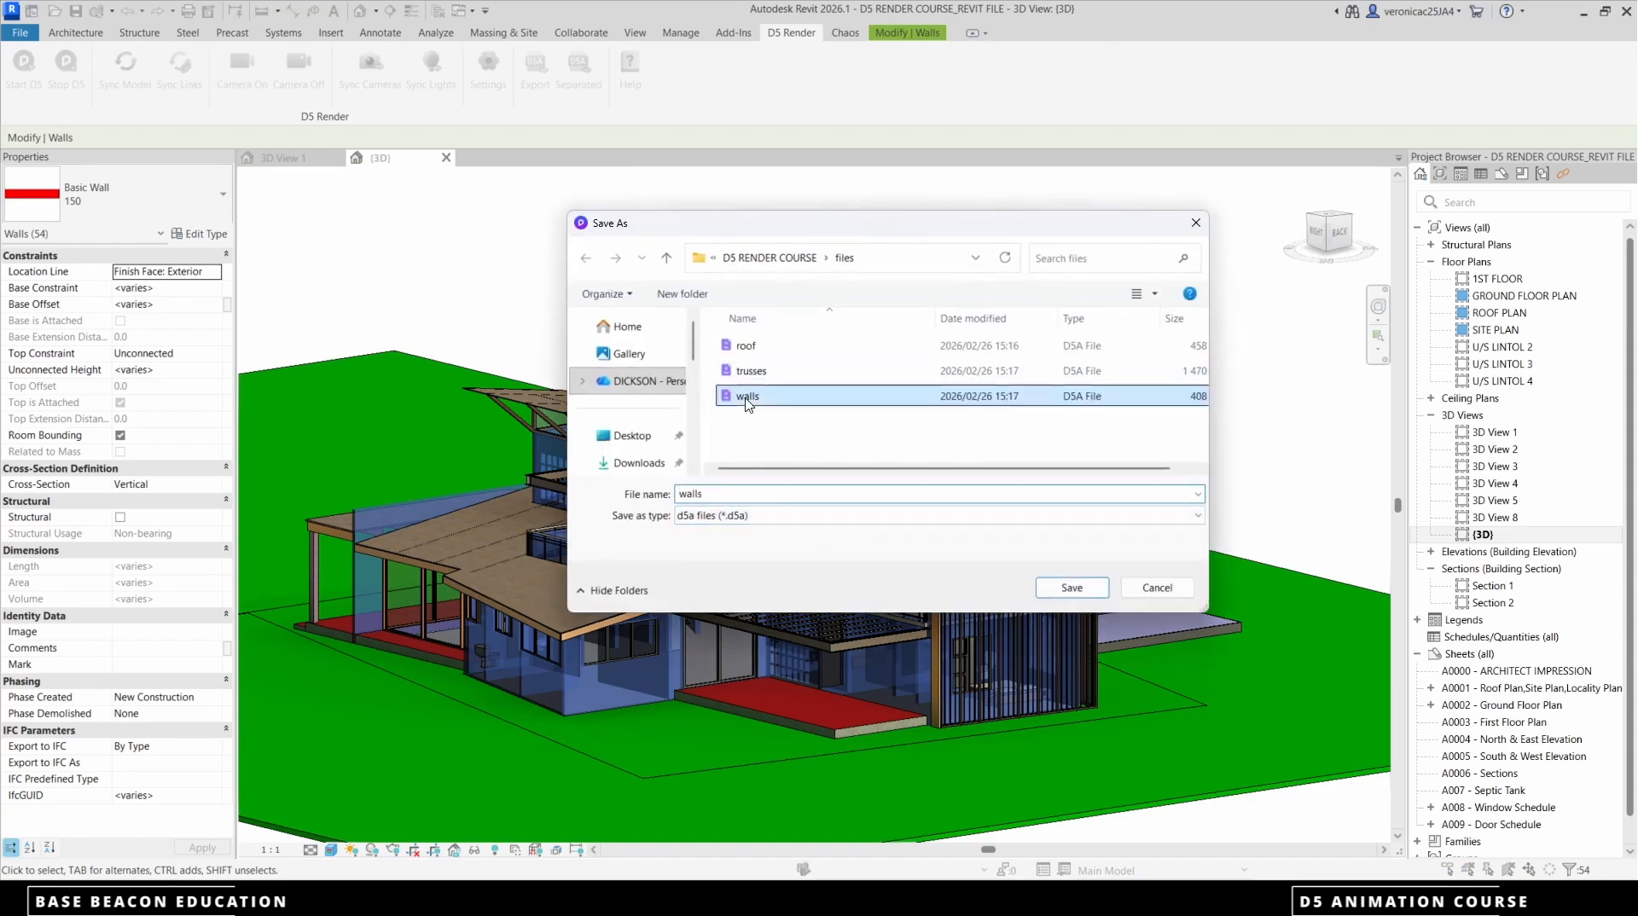
click(1072, 589)
click(859, 452)
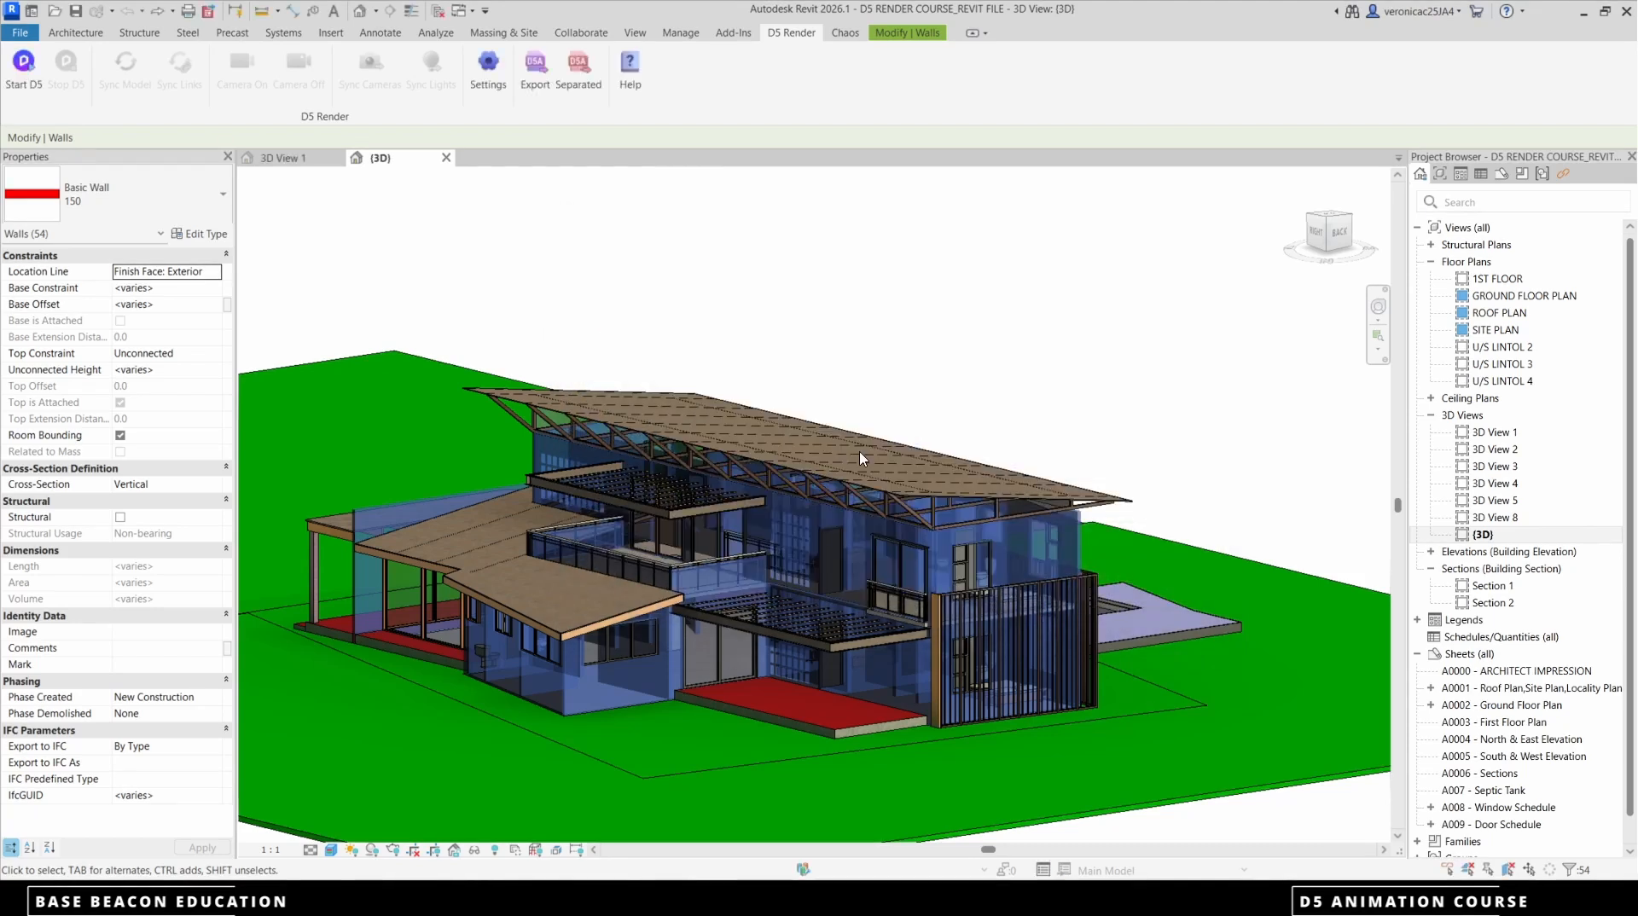
Clear the wall selection and select both the upper main roof and the lower roof
click(1024, 347)
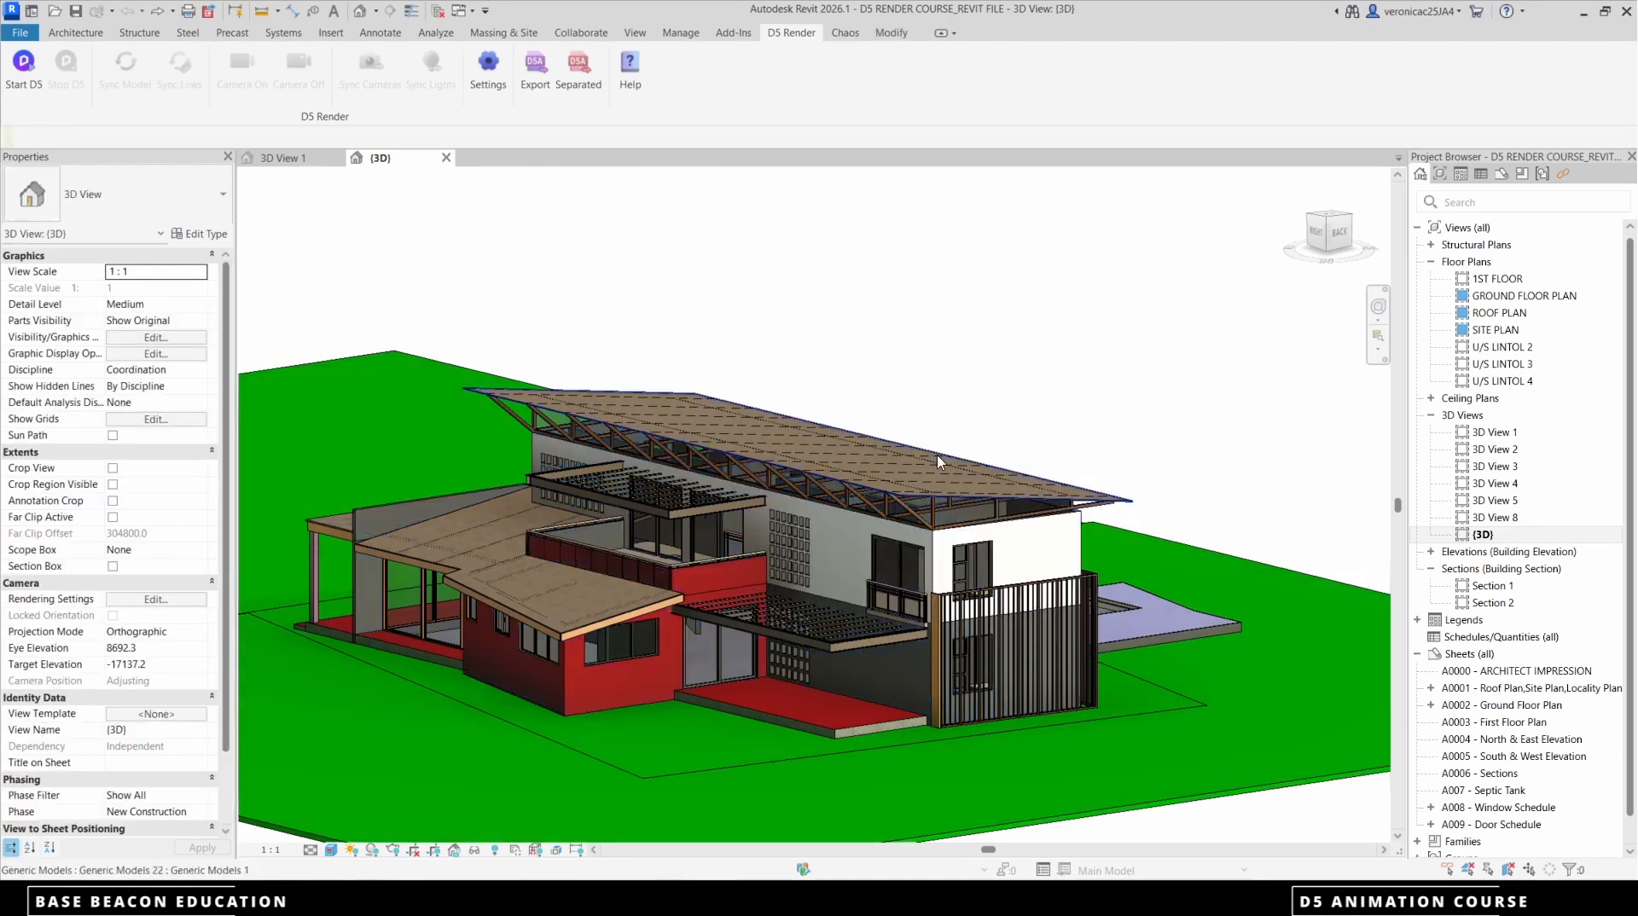
click(866, 512)
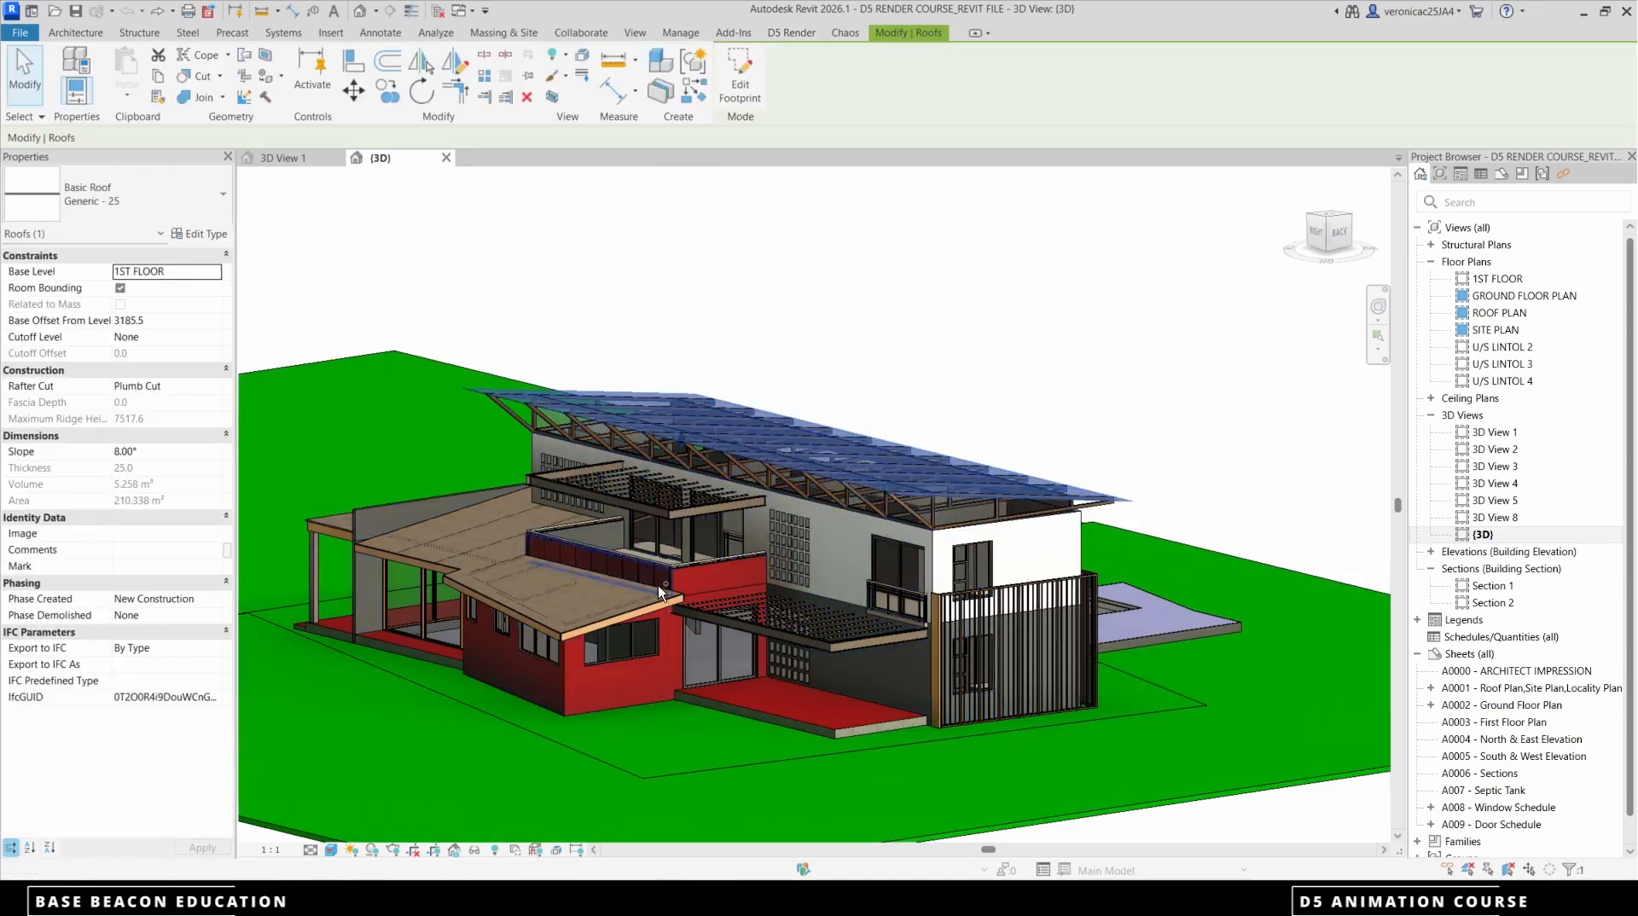
ctrl+click(637, 607)
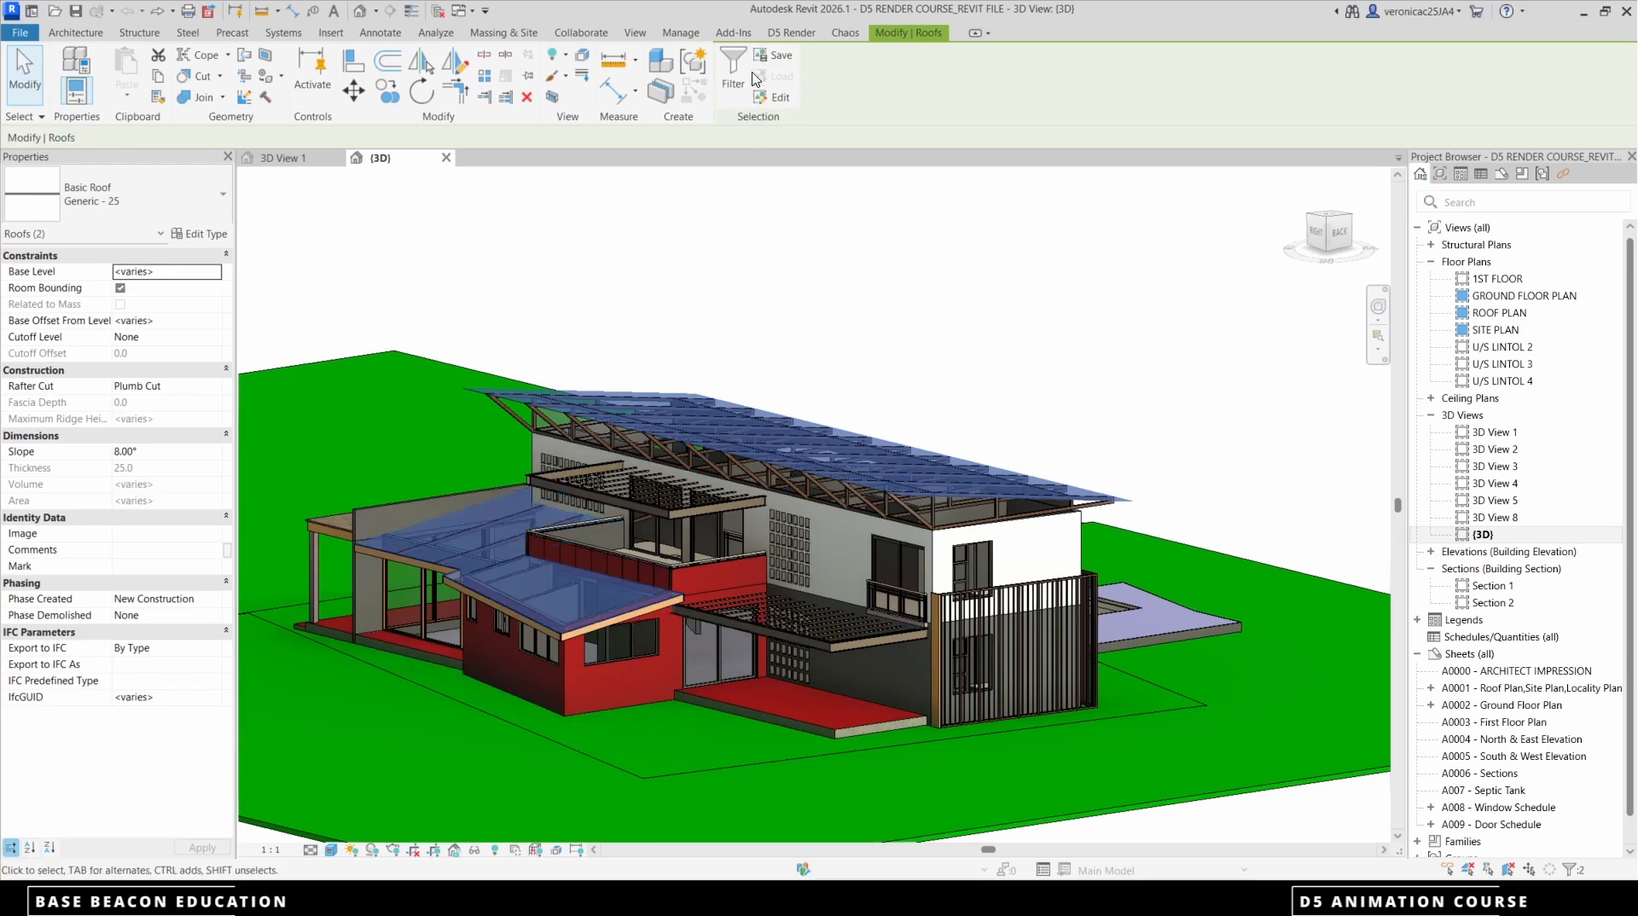
Export the selected roofs separately as family instances with survey point, consistent colors and color filter capture enabled, overwriting the roof d5a file
click(796, 34)
click(577, 68)
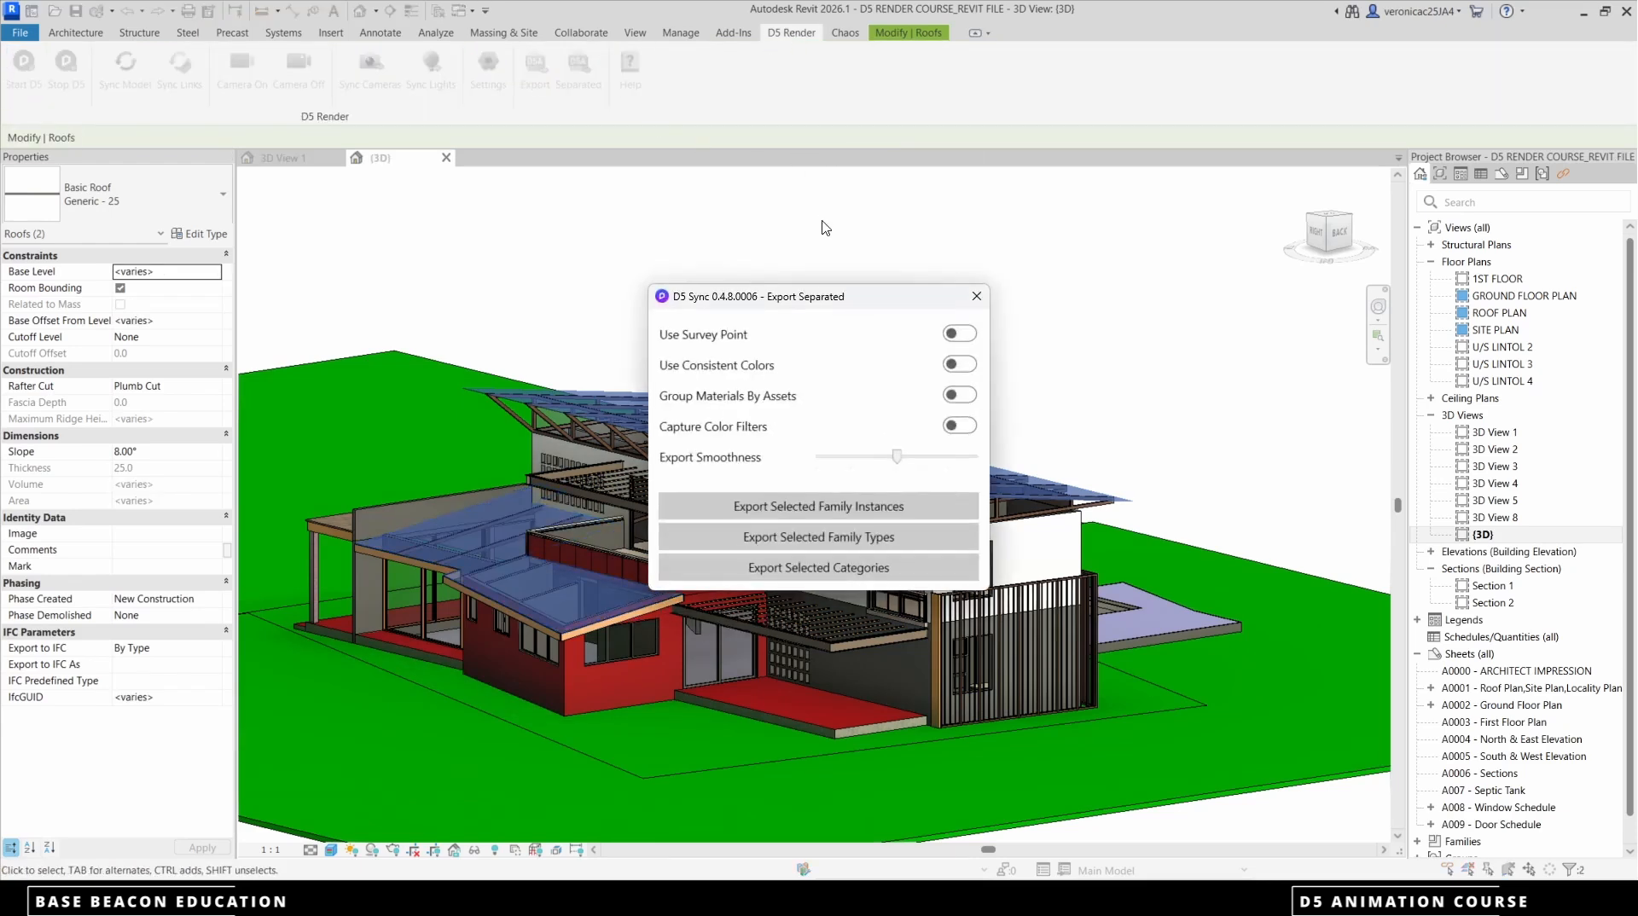
click(950, 336)
click(961, 365)
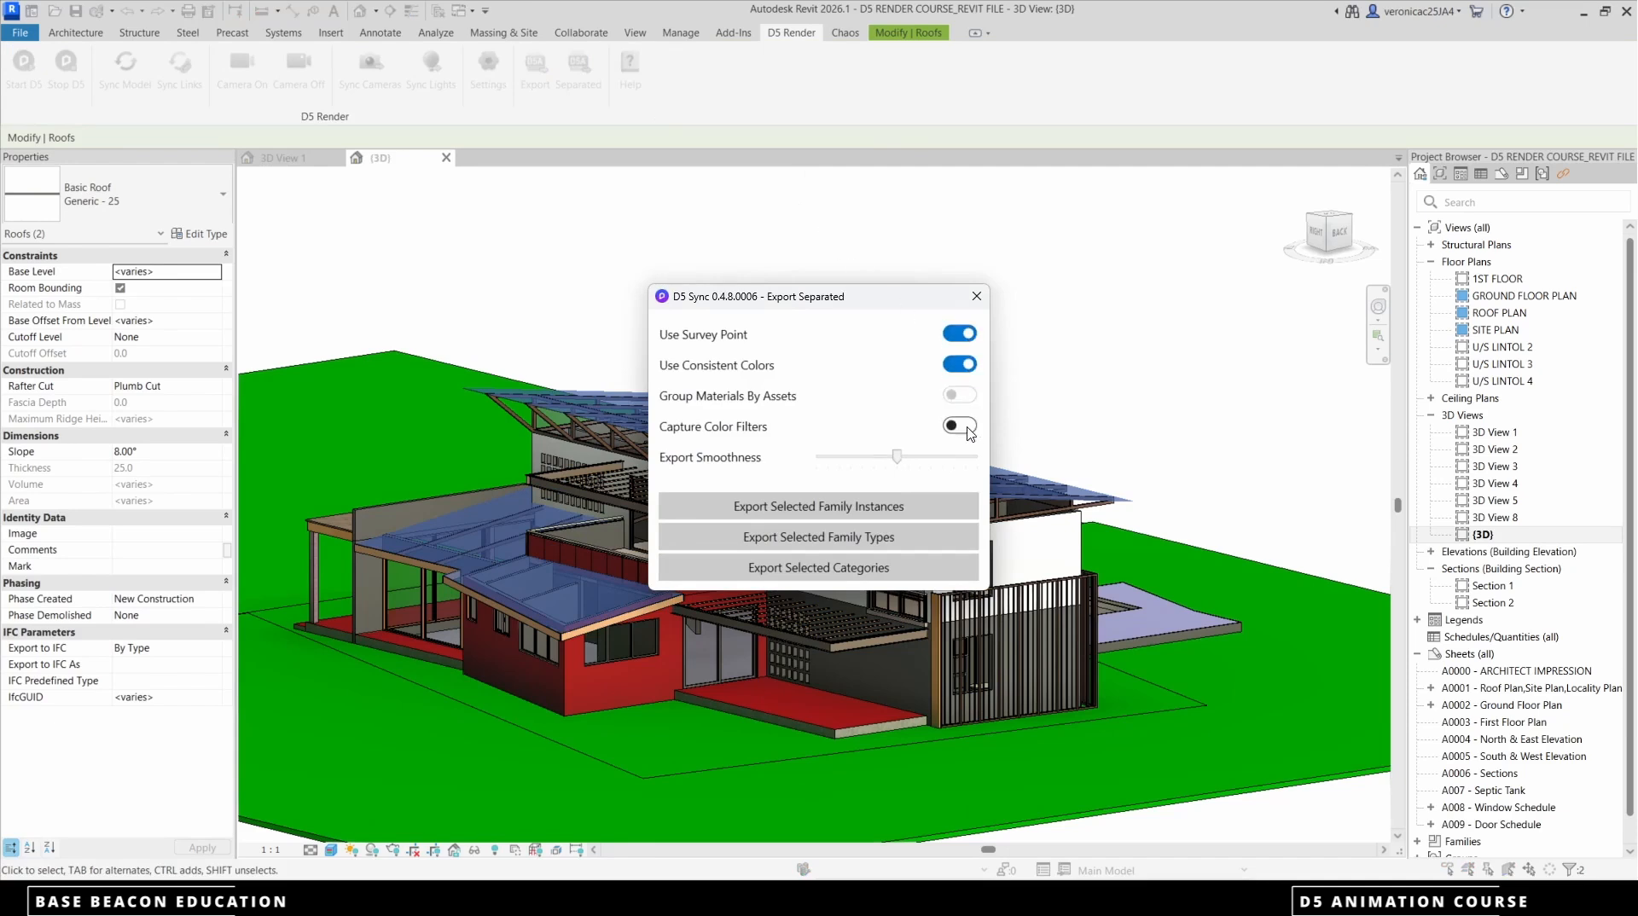
click(967, 427)
click(856, 507)
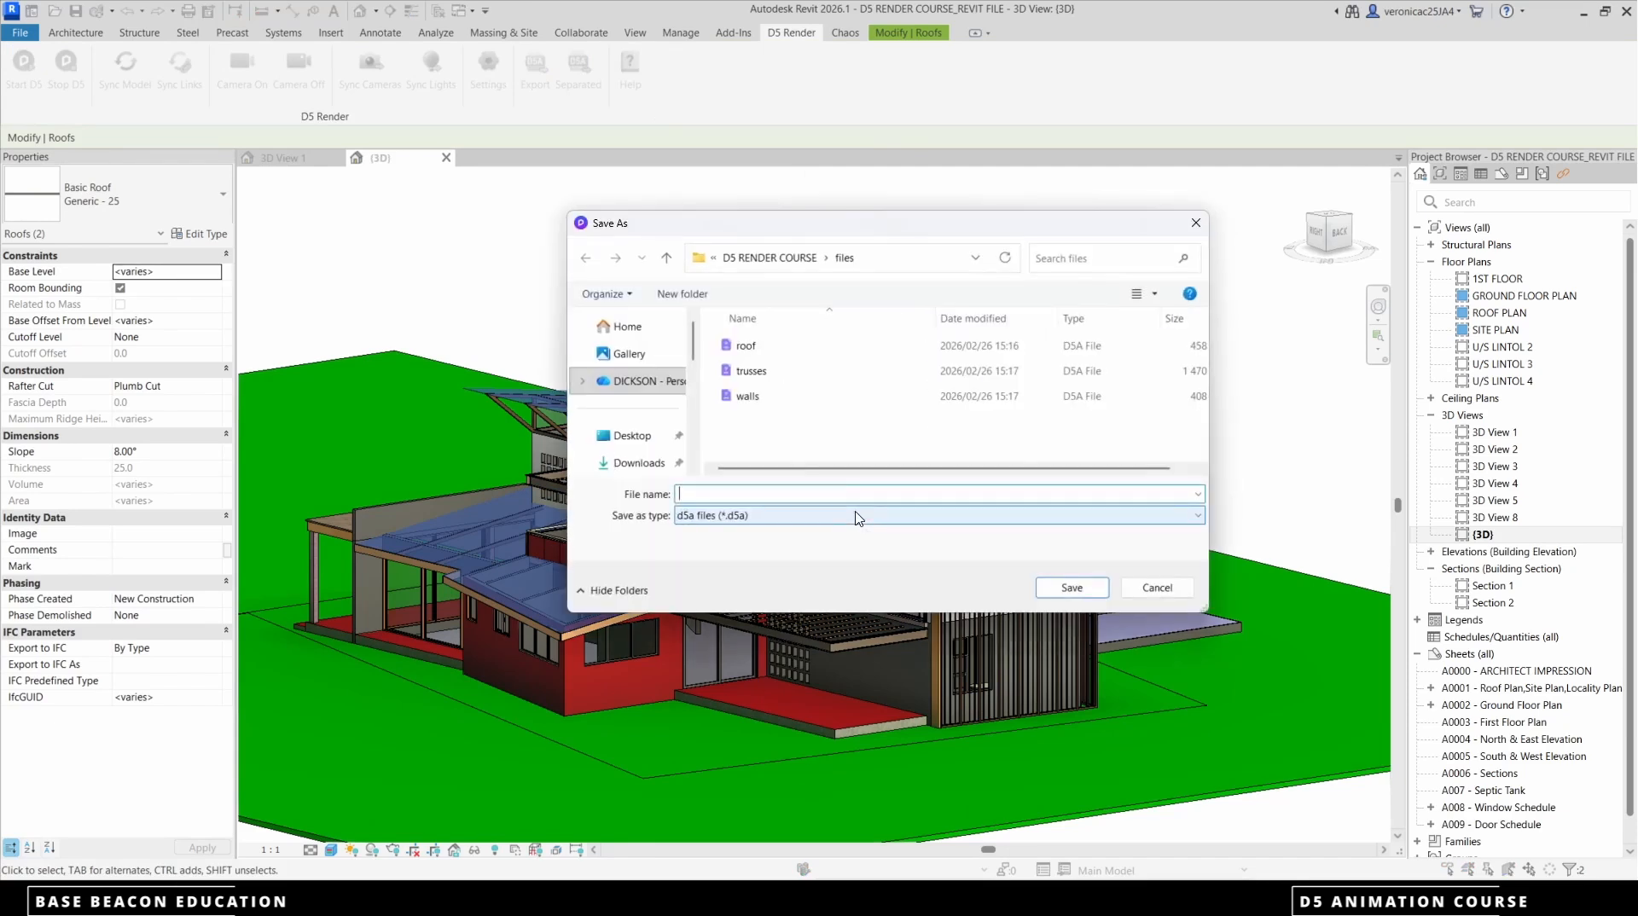
click(746, 346)
click(1071, 588)
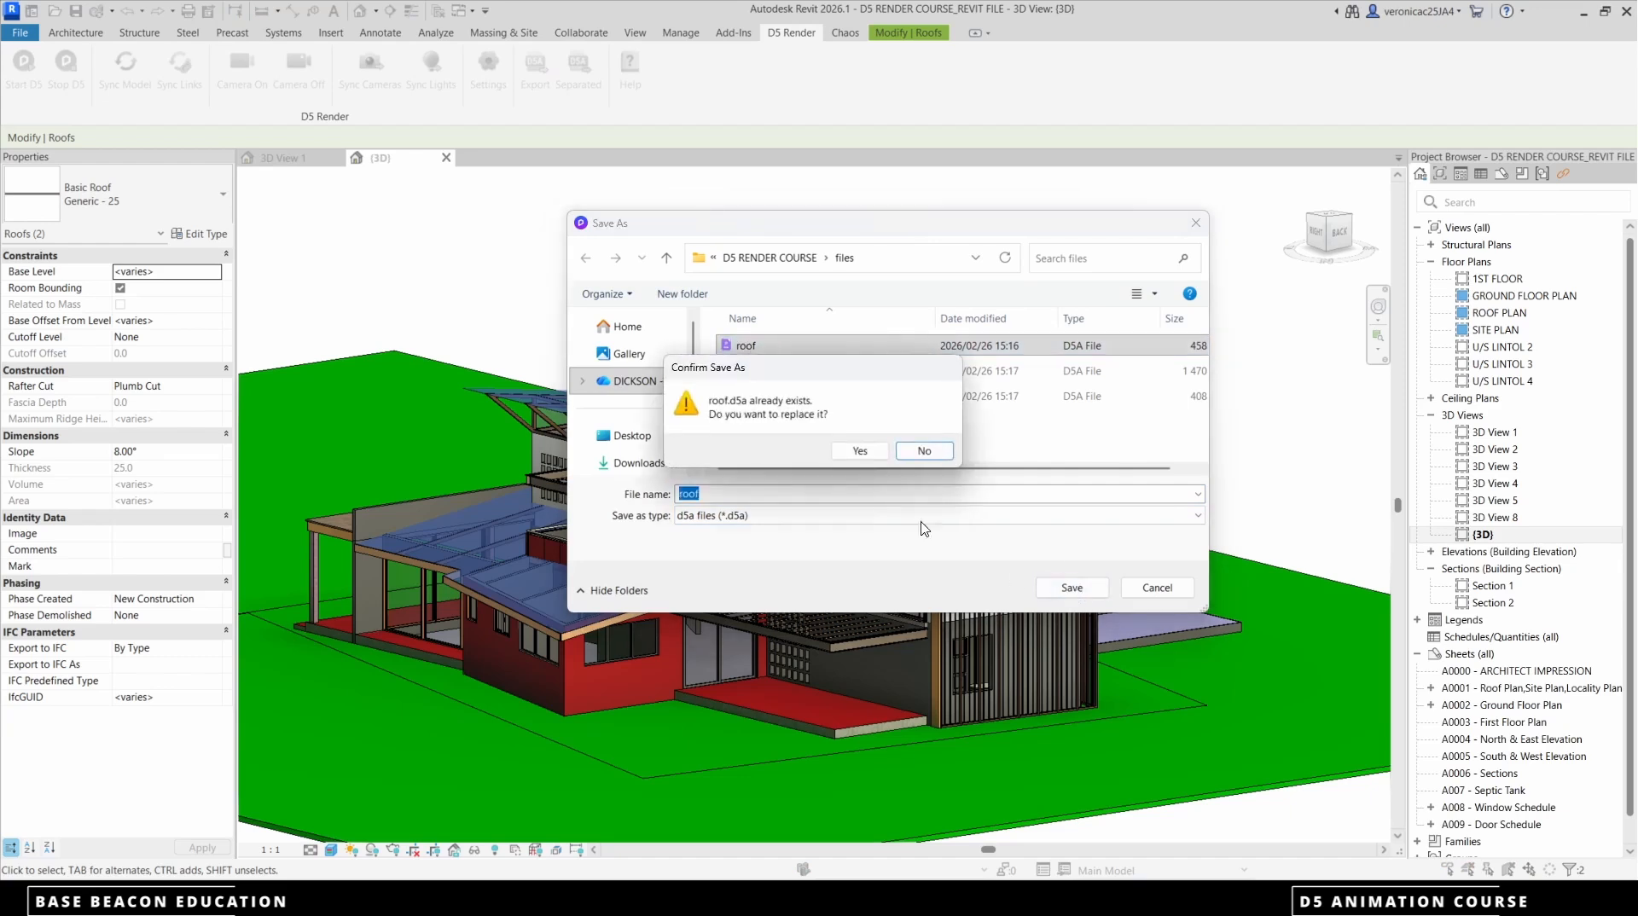
click(858, 453)
Clear the roof selection and select the first six trusses under the main roof, starting from the corner above the slatted screen
key(Escape)
scroll(878, 483, up, 5)
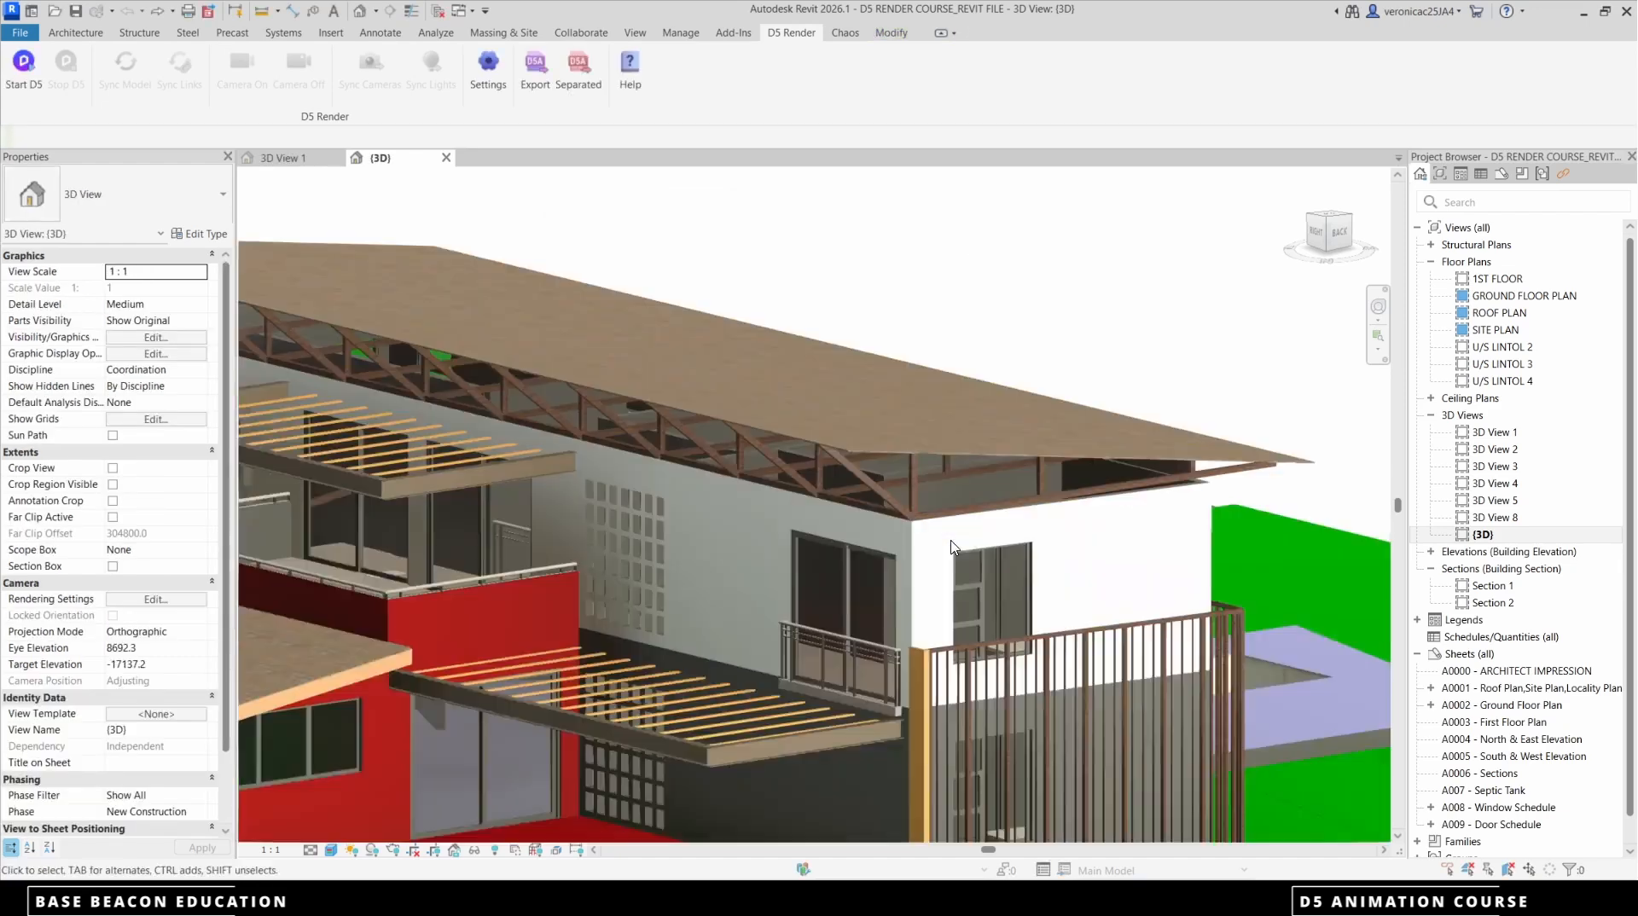
click(902, 512)
scroll(902, 512, up, 2)
click(903, 514)
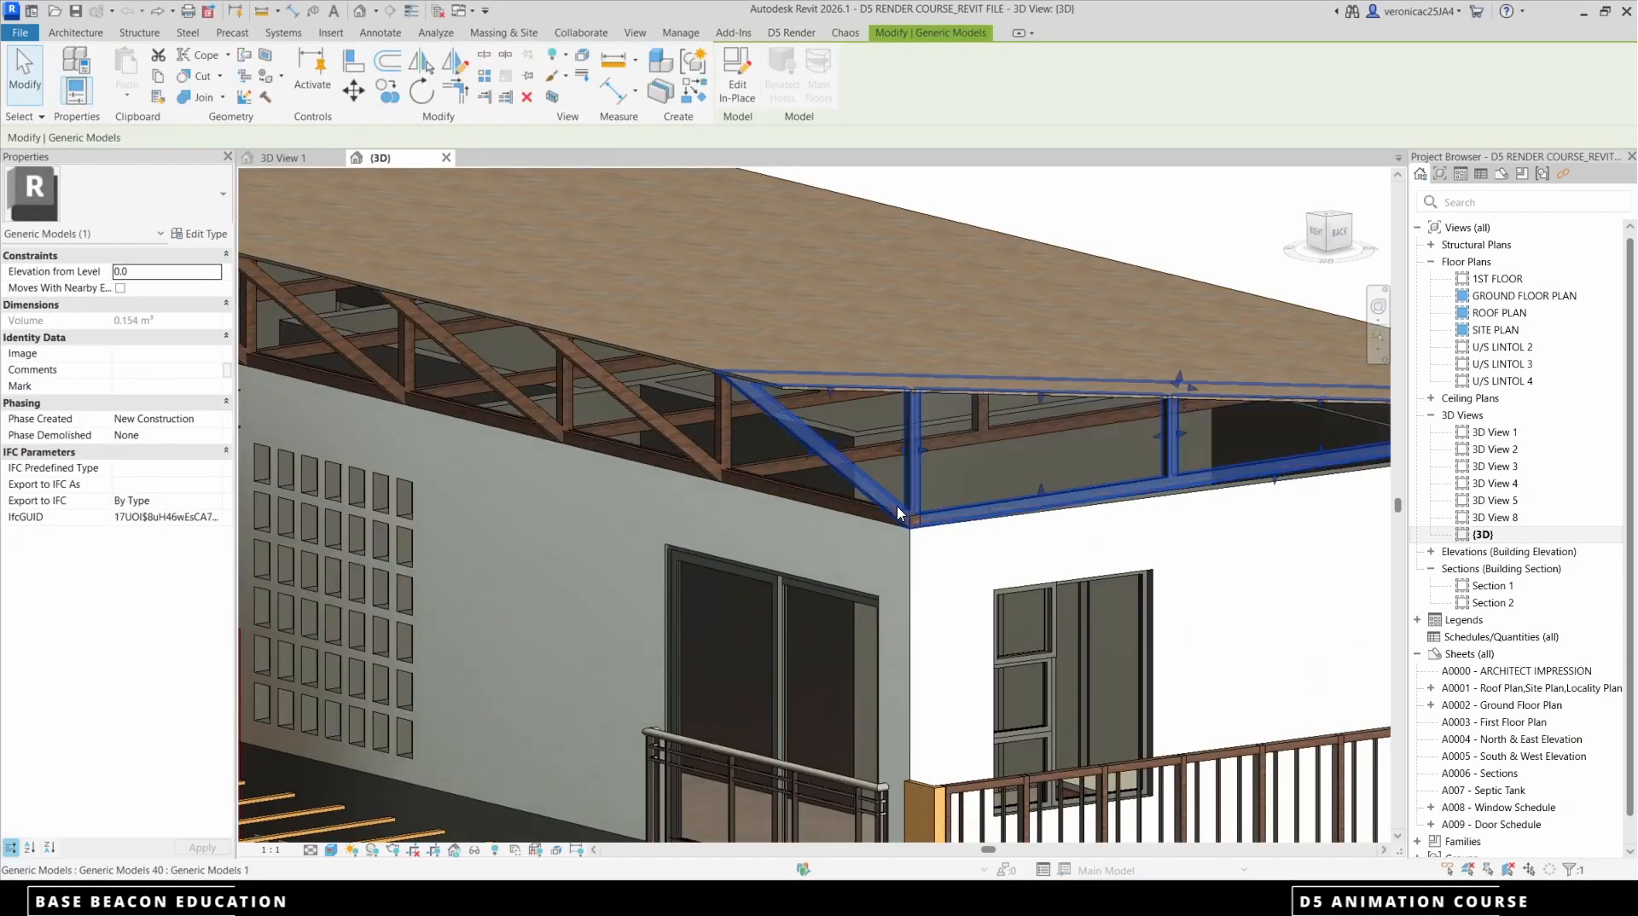
scroll(903, 513, down, 4)
scroll(836, 502, up, 4)
ctrl+click(836, 502)
ctrl+click(769, 459)
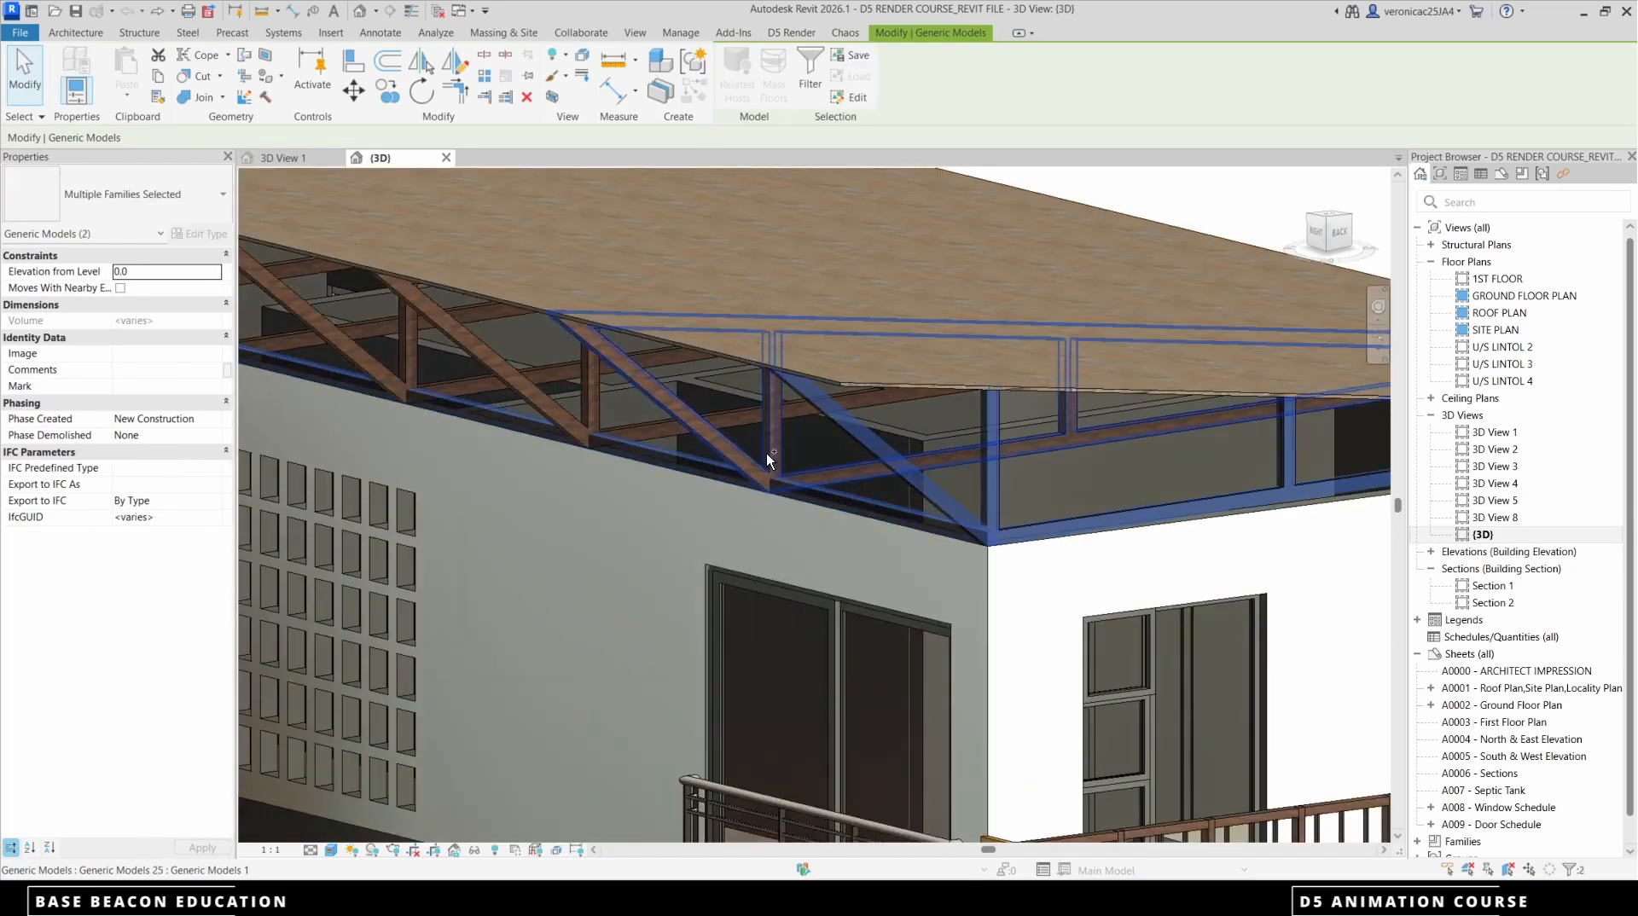
ctrl+click(592, 428)
scroll(918, 461, down, 5)
scroll(767, 437, up, 5)
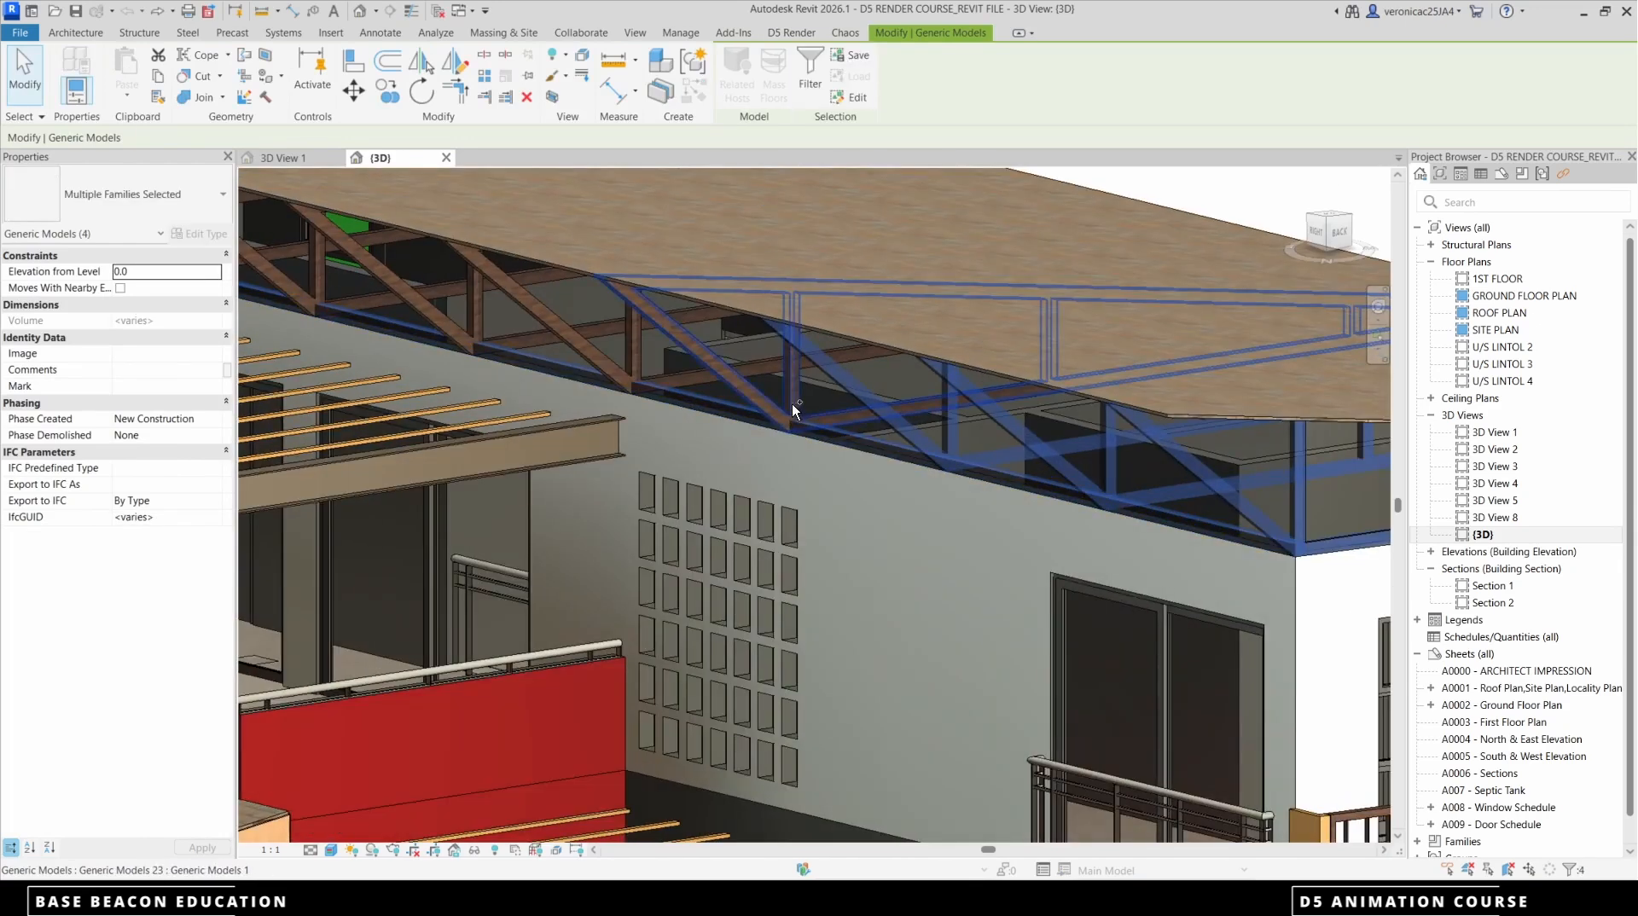
ctrl+click(658, 376)
ctrl+click(642, 367)
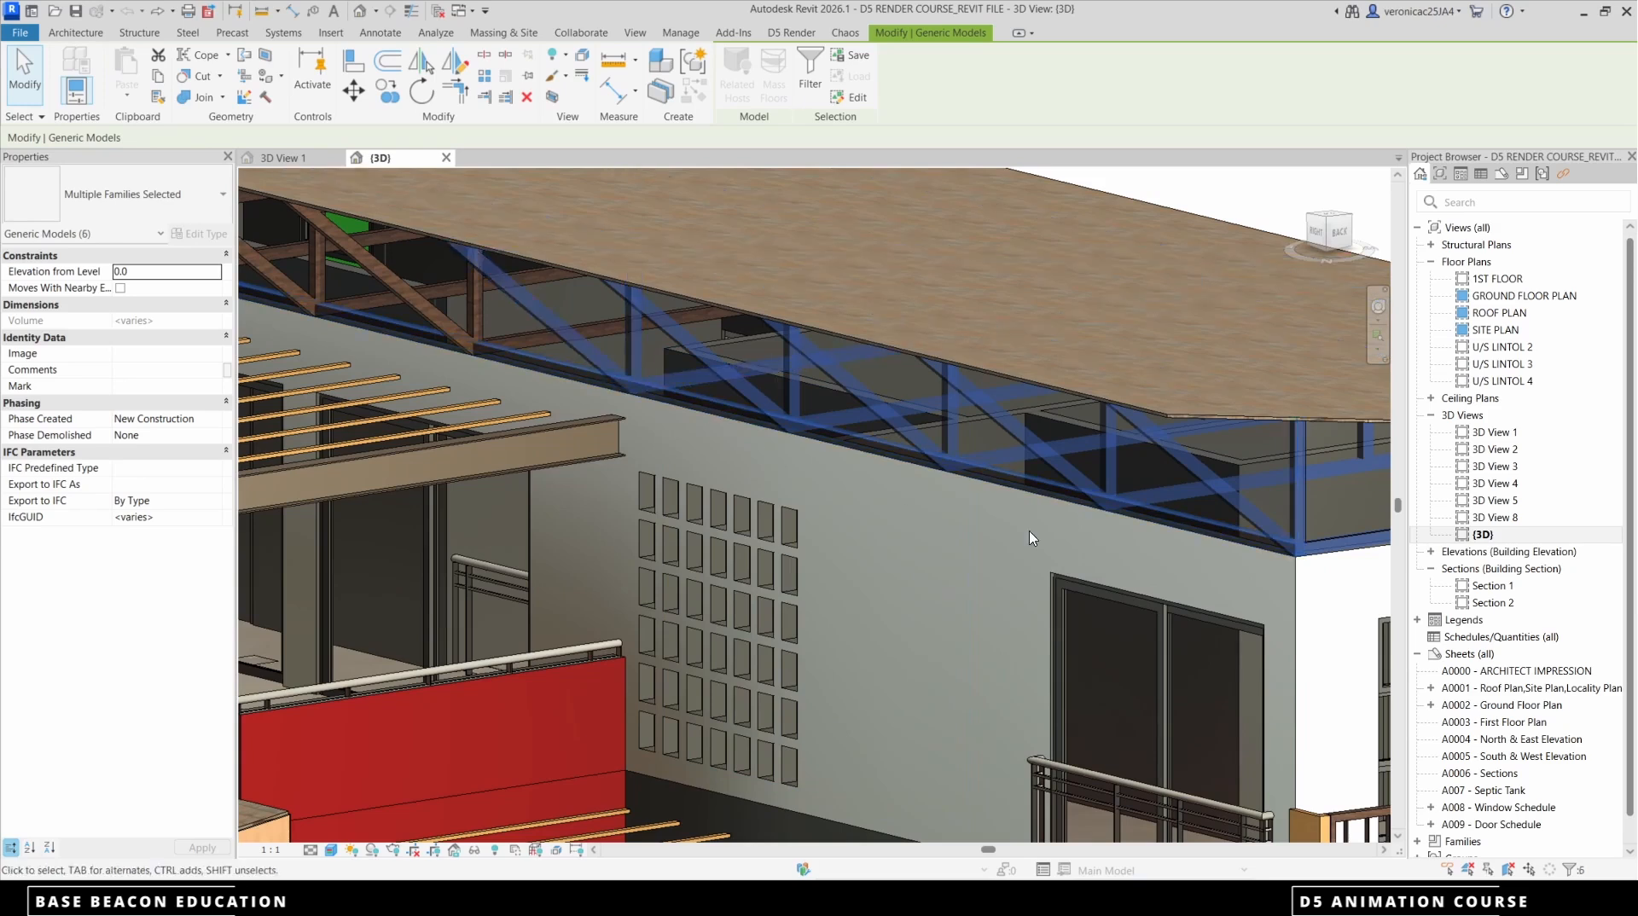
Add the remaining five trusses towards the far end of the main roof to the selection
scroll(642, 366, down, 5)
scroll(875, 459, up, 5)
ctrl+click(884, 471)
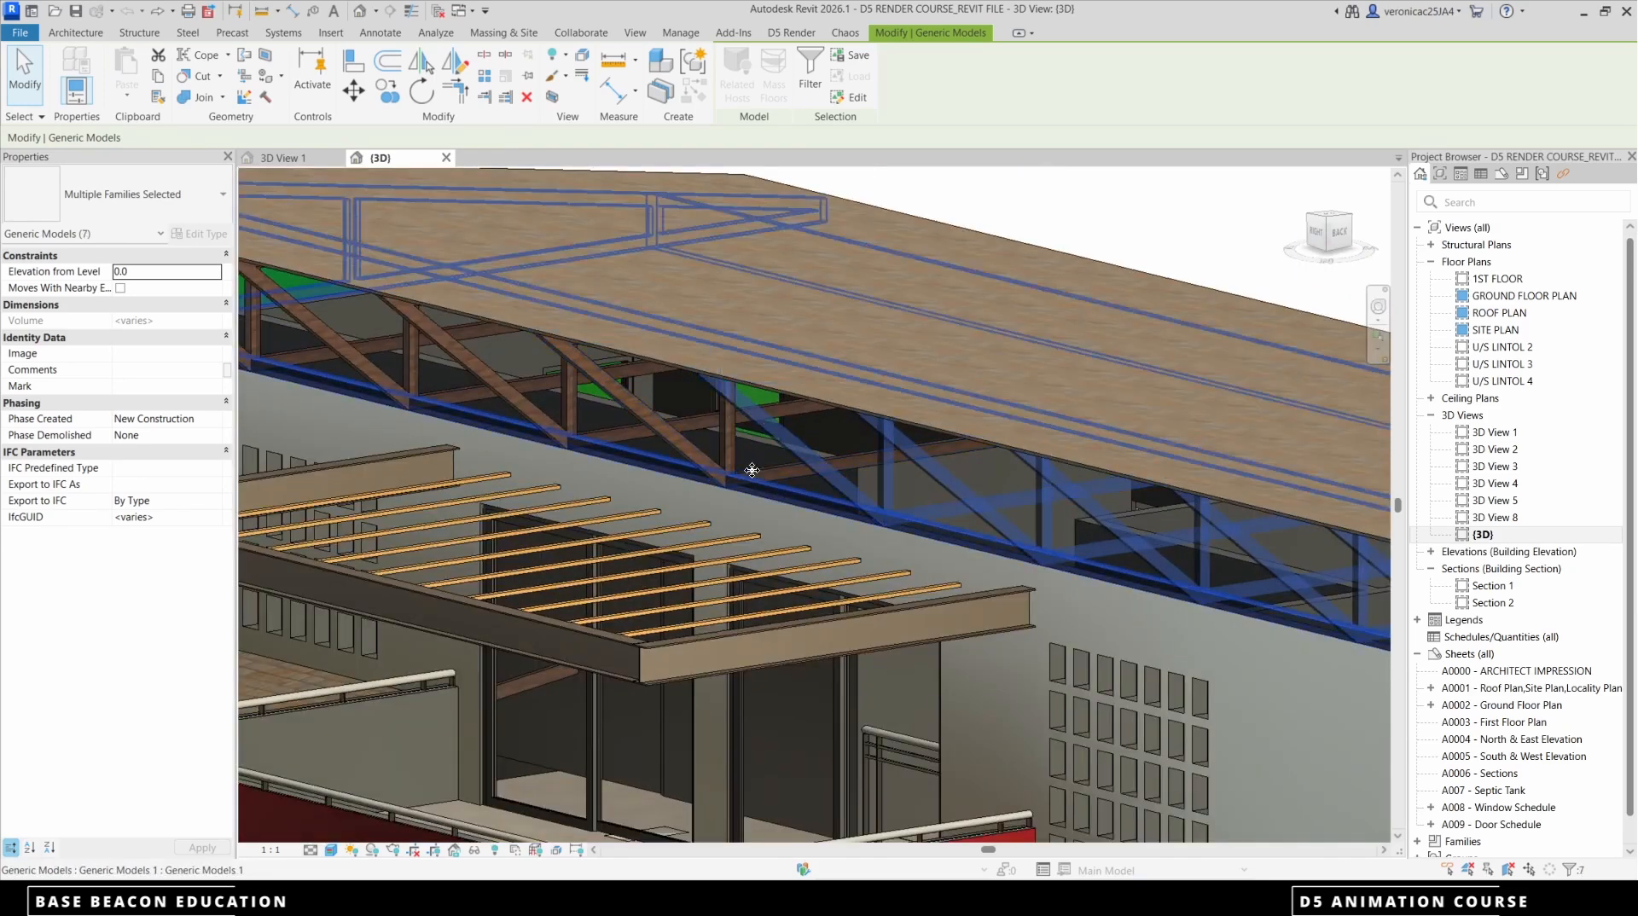
ctrl+click(666, 426)
ctrl+click(693, 418)
scroll(693, 418, down, 5)
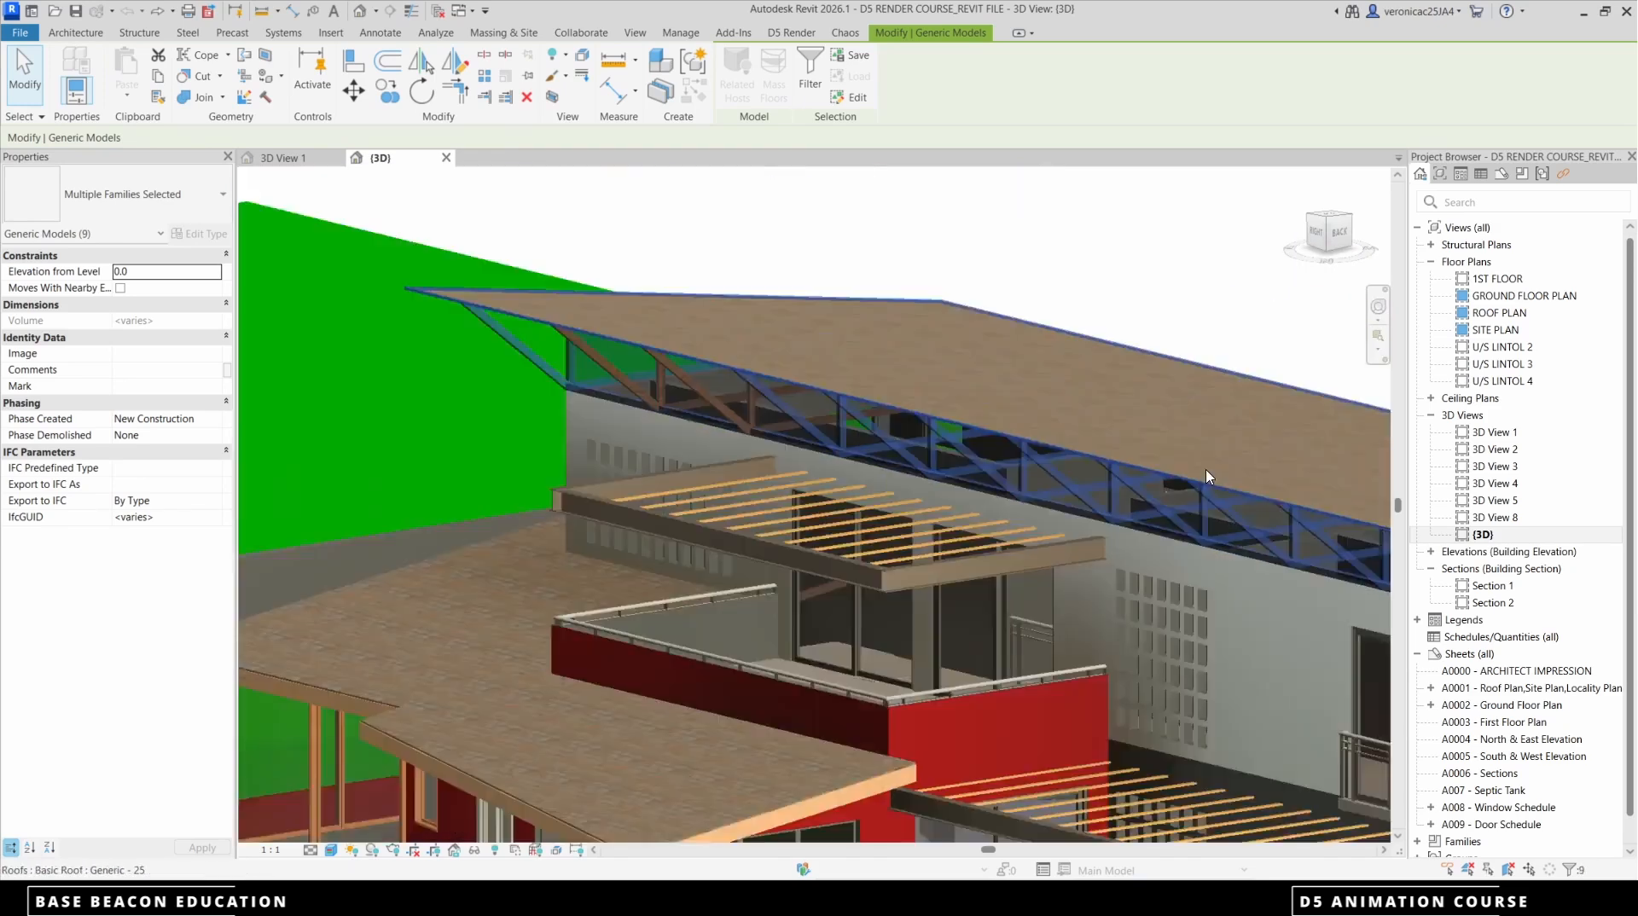
scroll(877, 441, up, 5)
ctrl+click(872, 444)
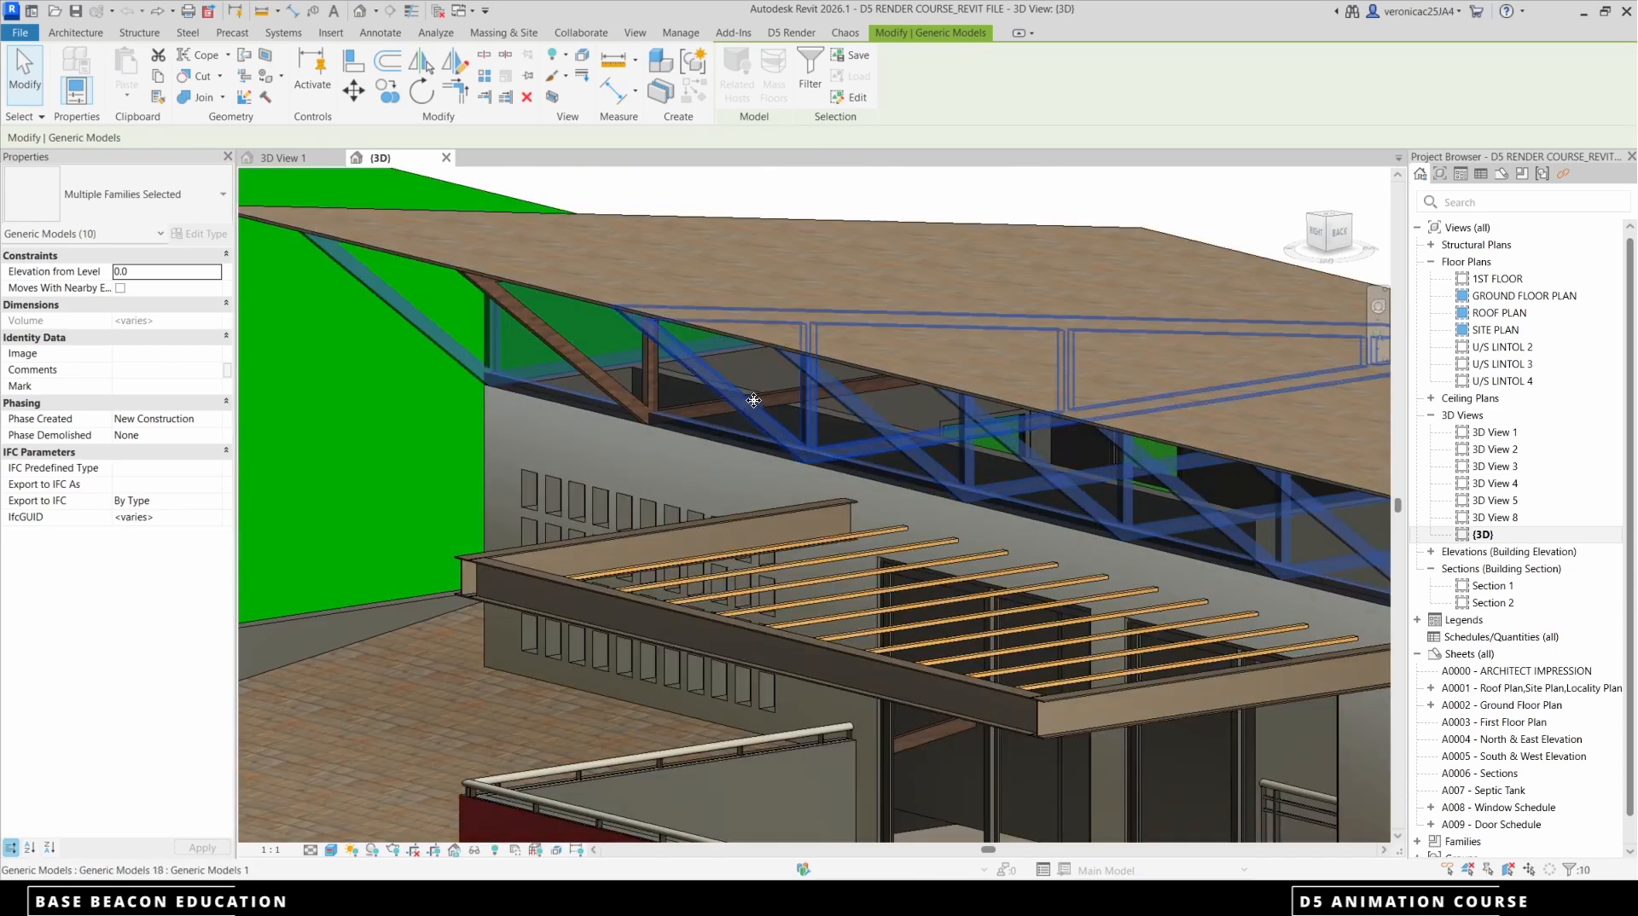
ctrl+click(765, 396)
scroll(607, 394, down, 5)
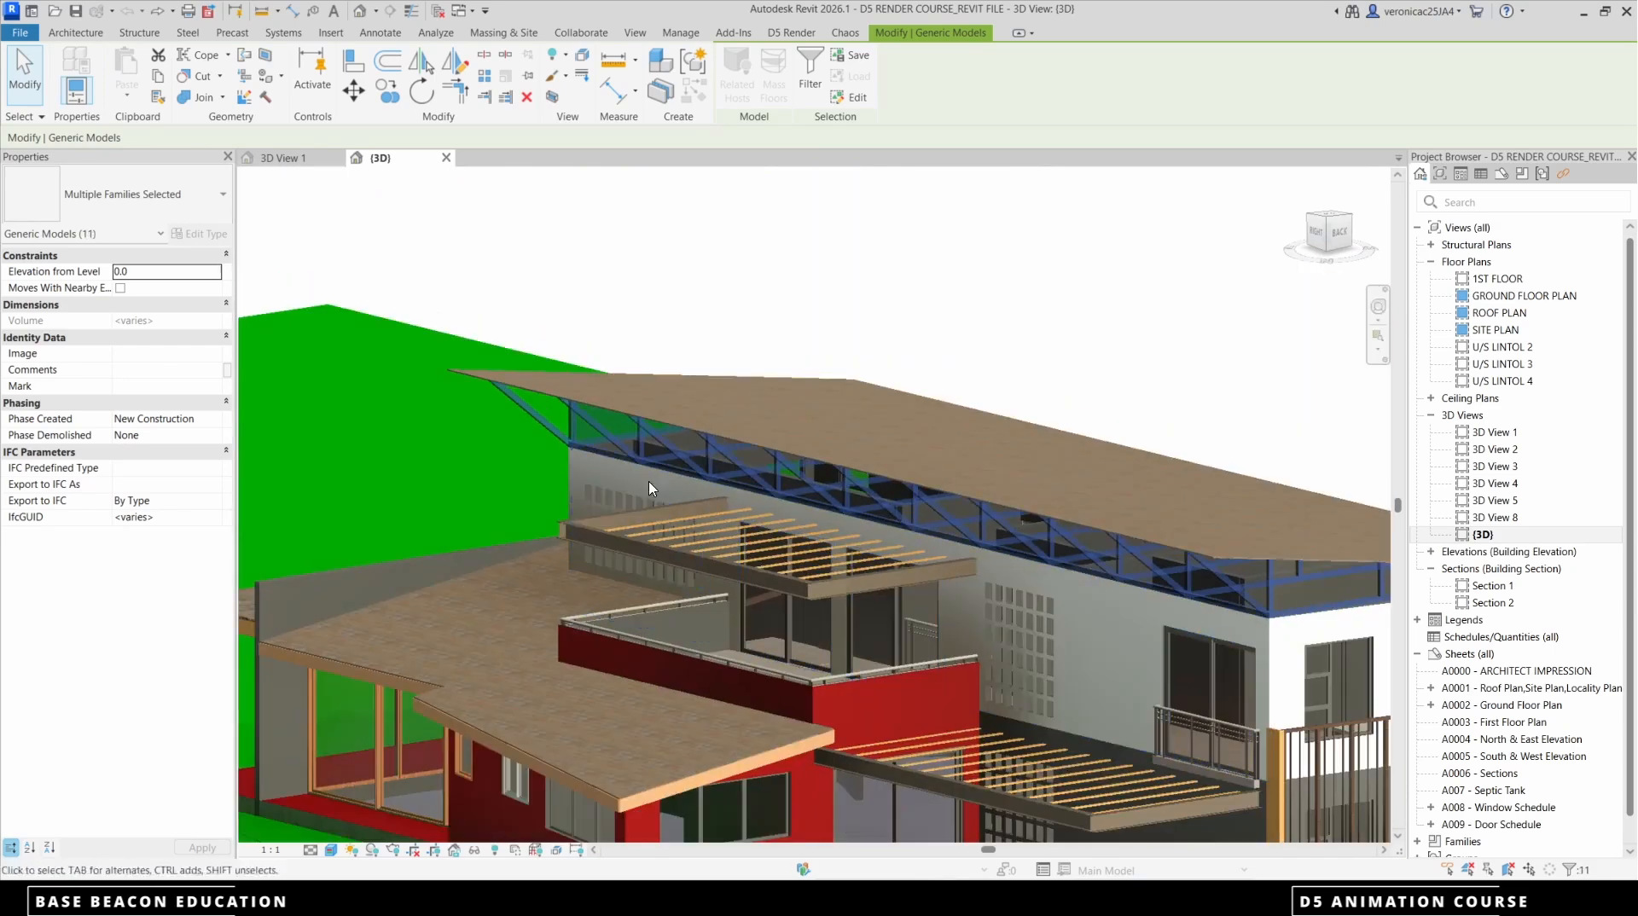
Export the selected trusses separately as family instances with survey point and consistent colors enabled, overwriting the trusses d5a file
click(791, 33)
click(577, 78)
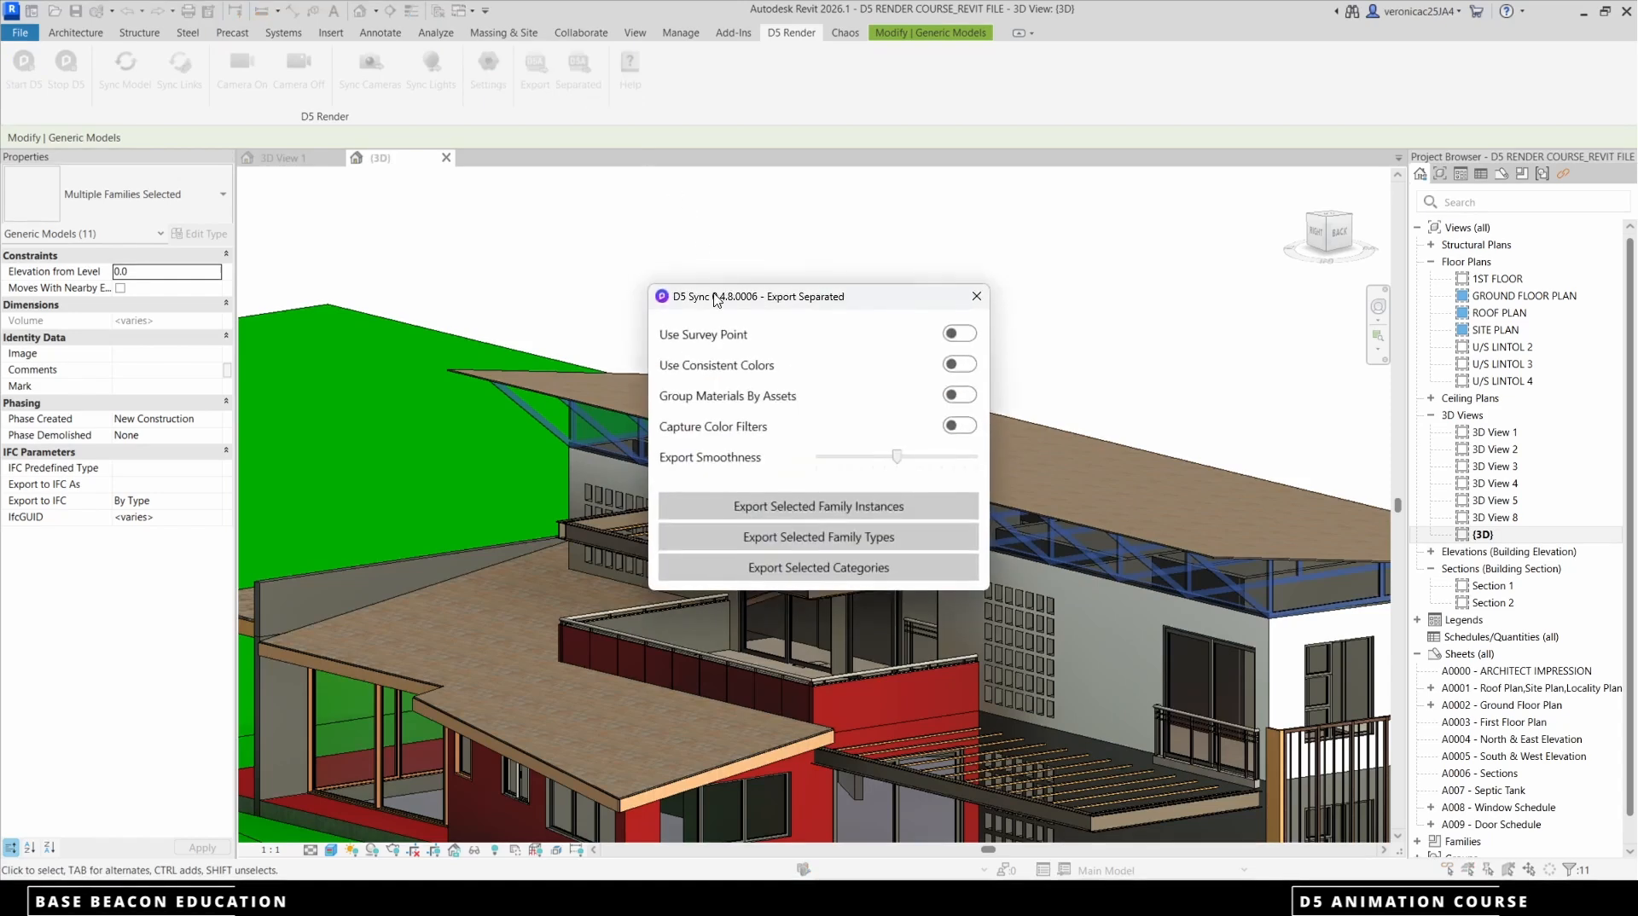
click(968, 334)
click(968, 365)
click(883, 506)
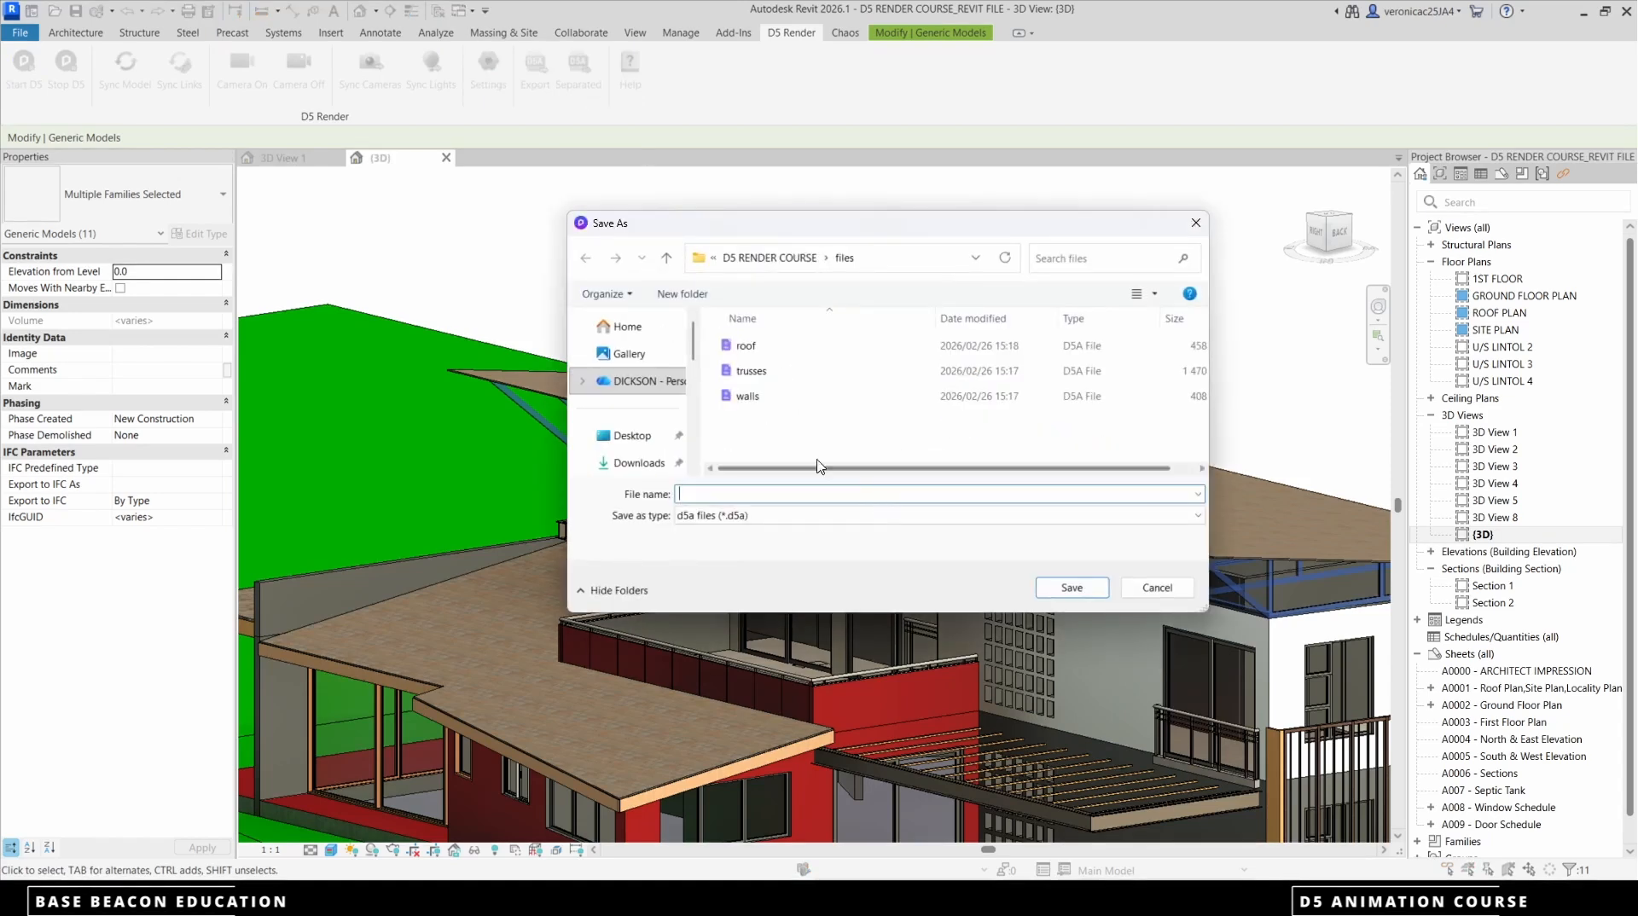
click(758, 372)
click(1072, 588)
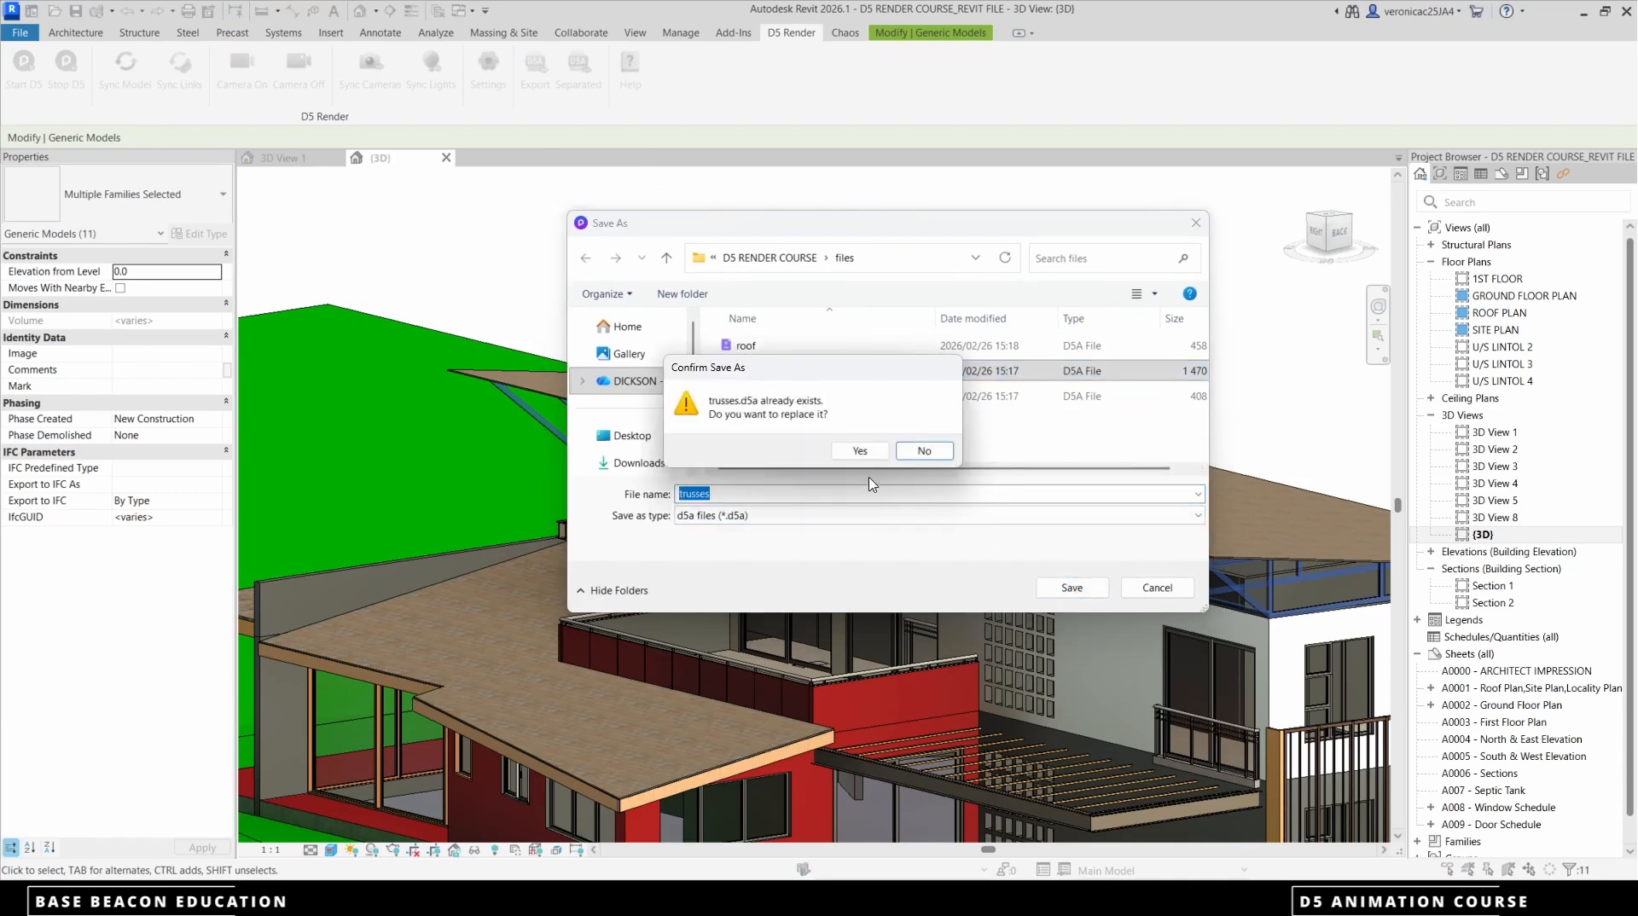
click(857, 448)
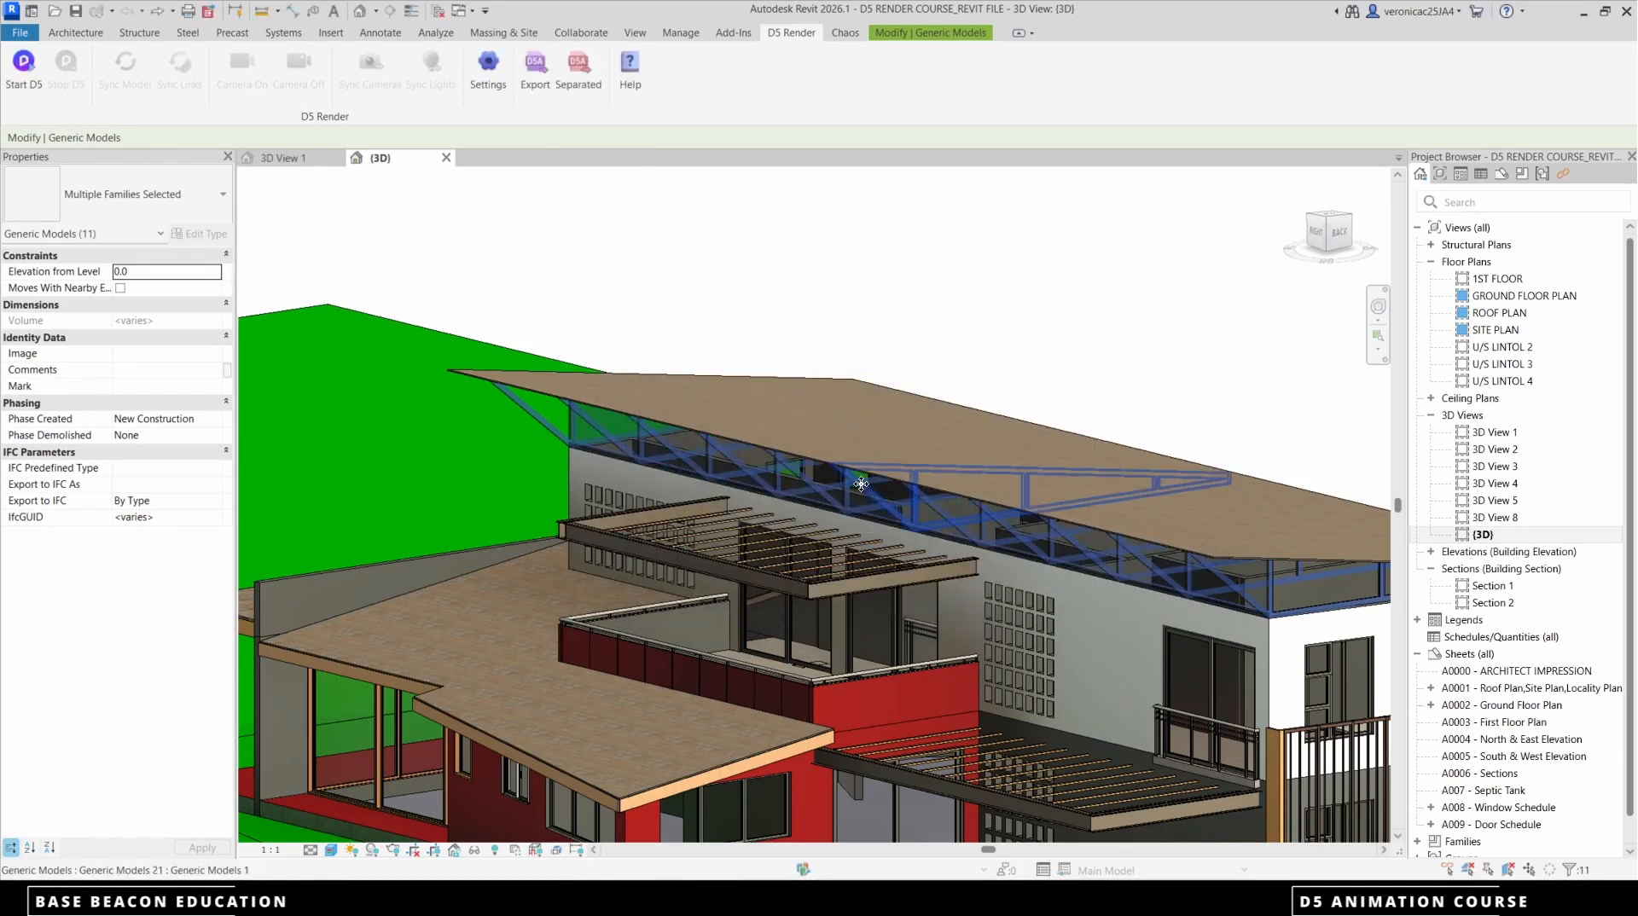
Clear the truss selection and select the steel beams and wooden slats of the upper and lower pergolas
scroll(840, 420, down, 4)
key(Escape)
scroll(845, 435, up, 5)
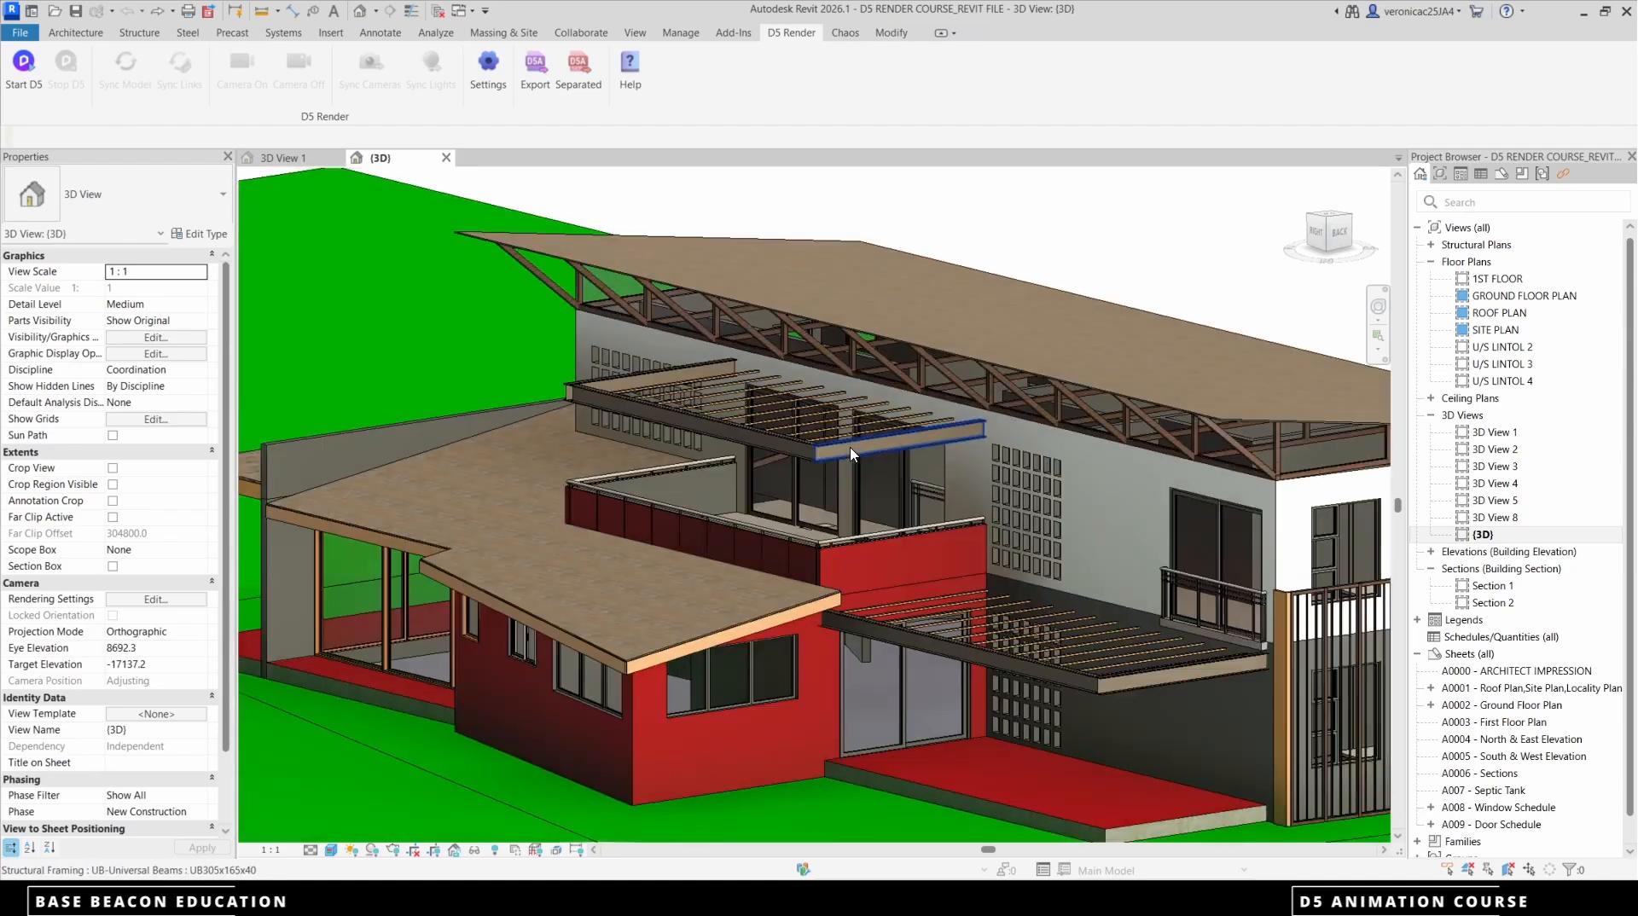
click(851, 452)
ctrl+click(780, 449)
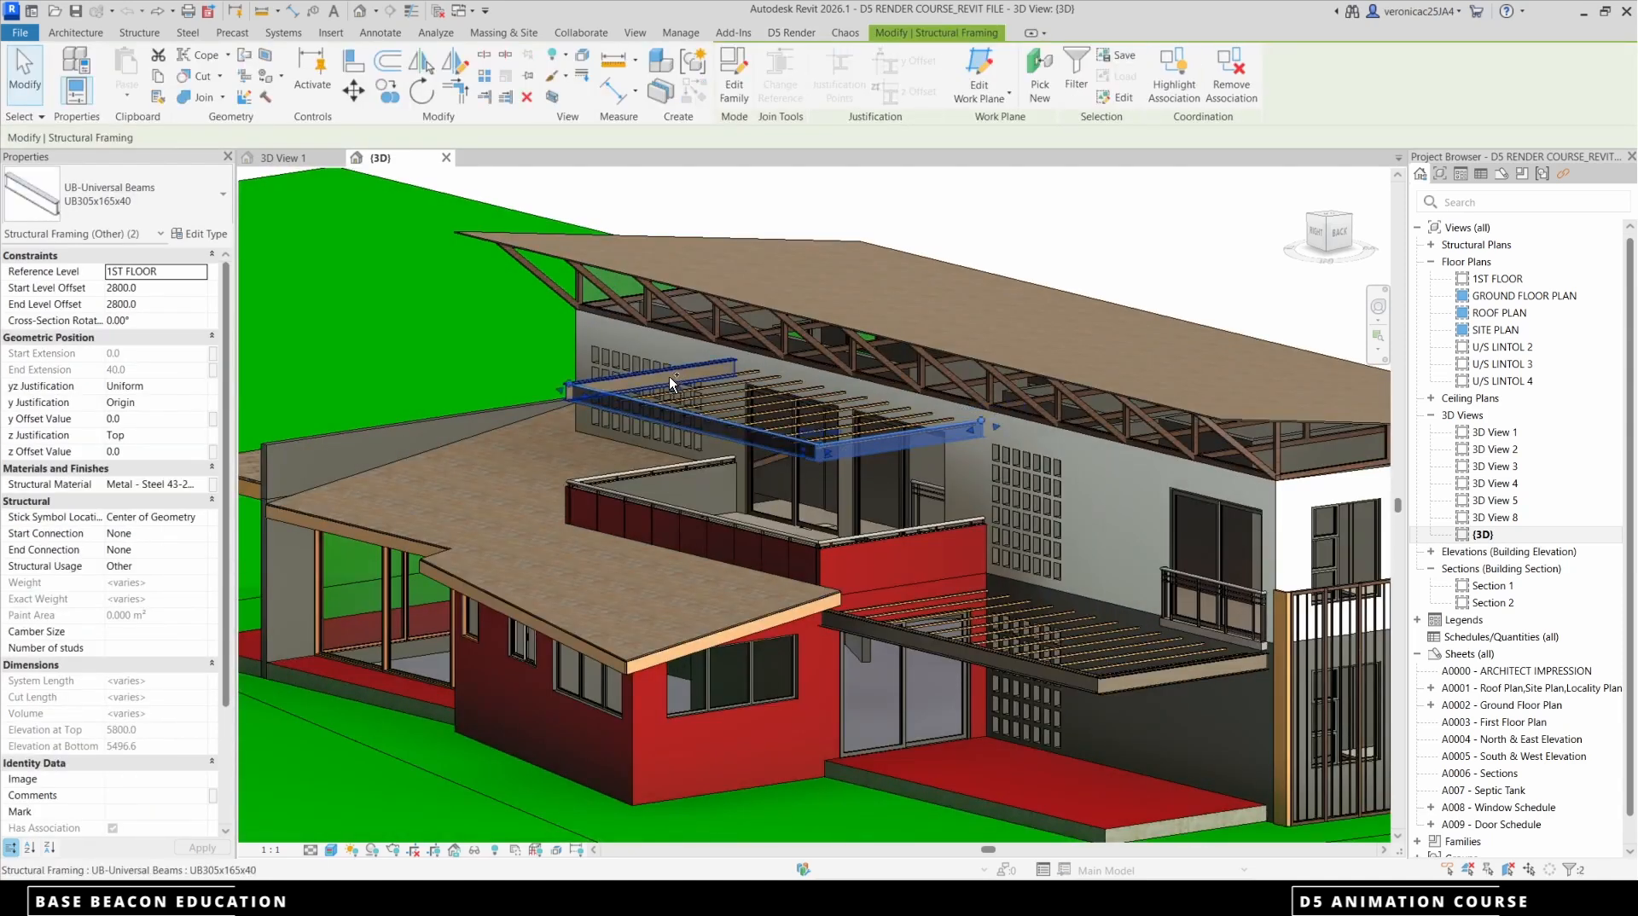
ctrl+click(669, 375)
ctrl+click(961, 653)
ctrl+click(1123, 686)
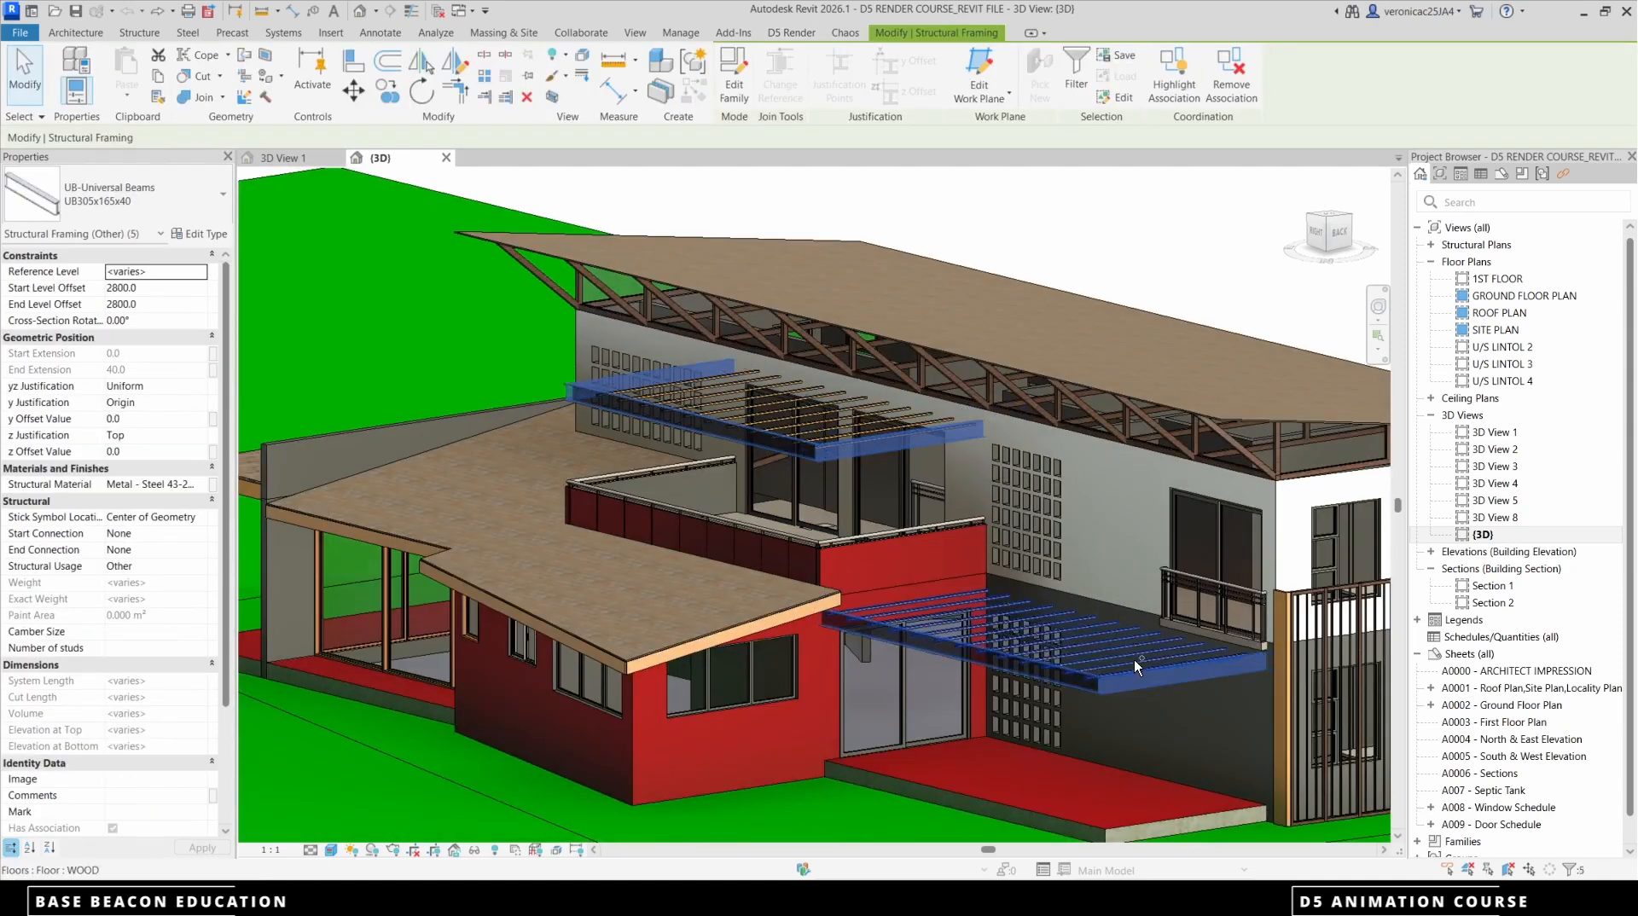
ctrl+click(1102, 632)
scroll(845, 413, up, 3)
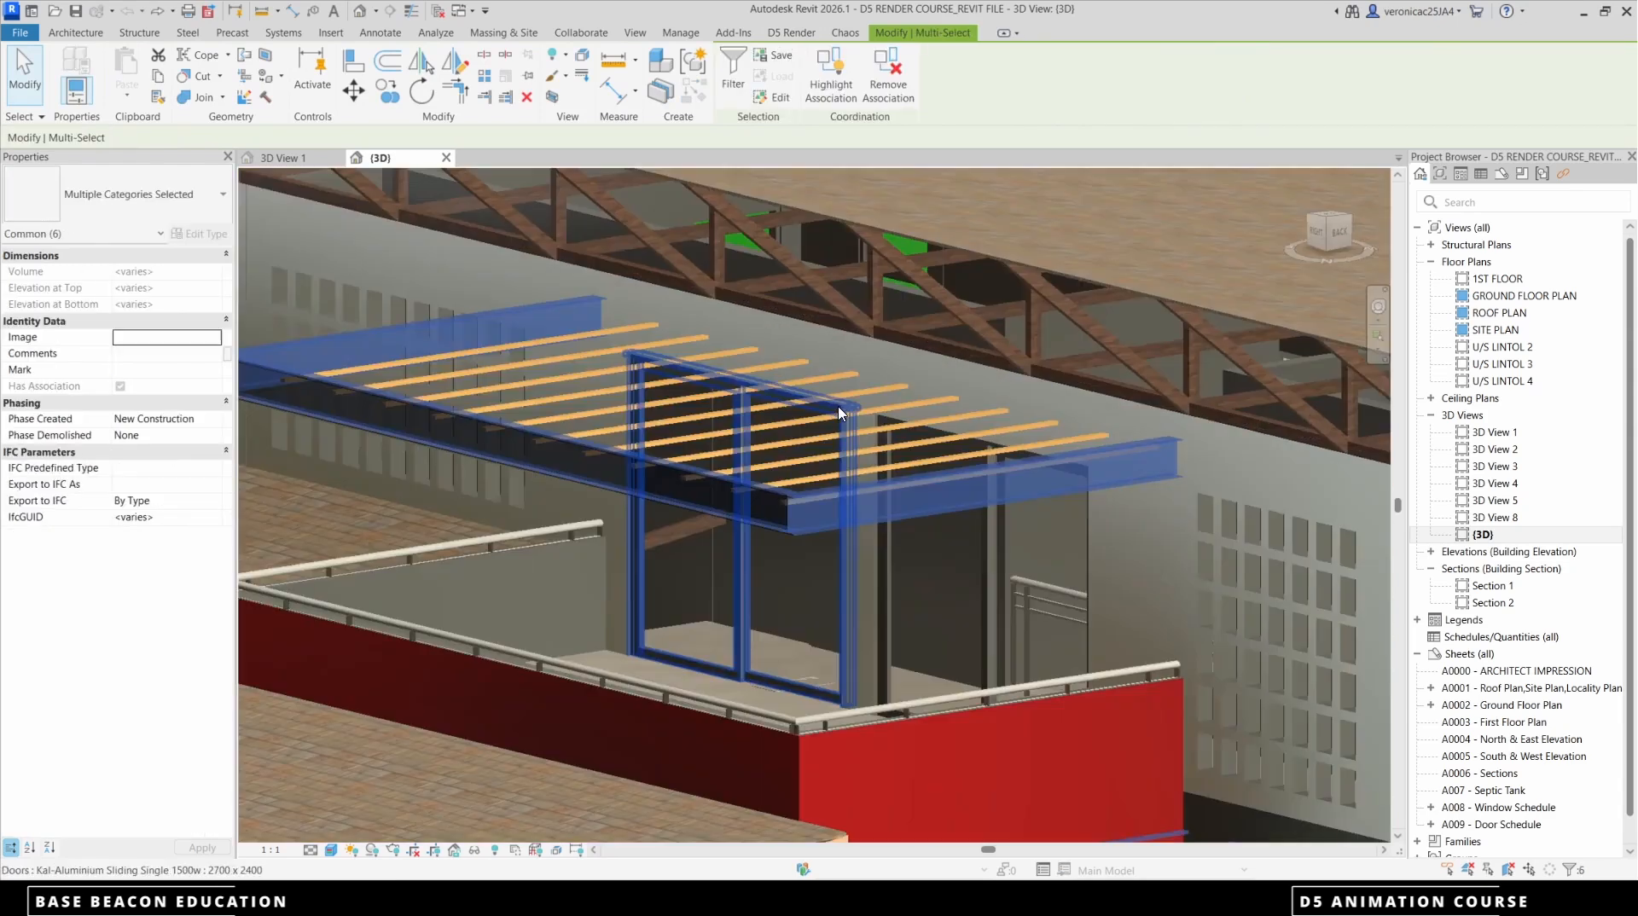
ctrl+click(848, 413)
scroll(848, 413, down, 5)
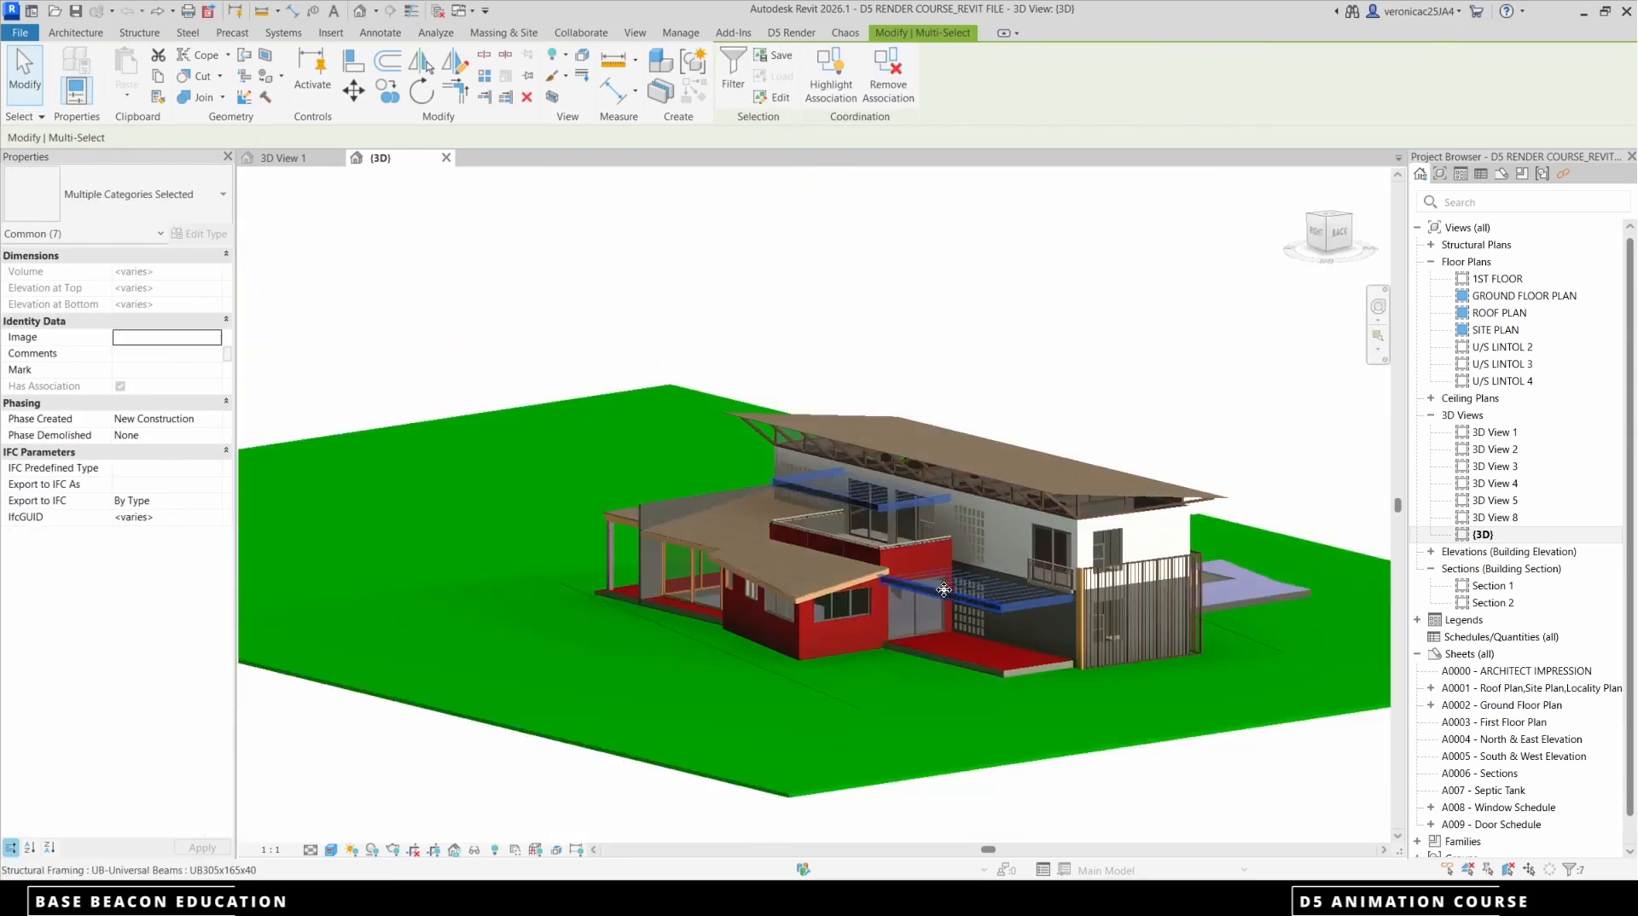
Export the selected pergola parts separately as family instances with survey point, consistent colors and color filter capture enabled to a new pergola d5a file
click(792, 33)
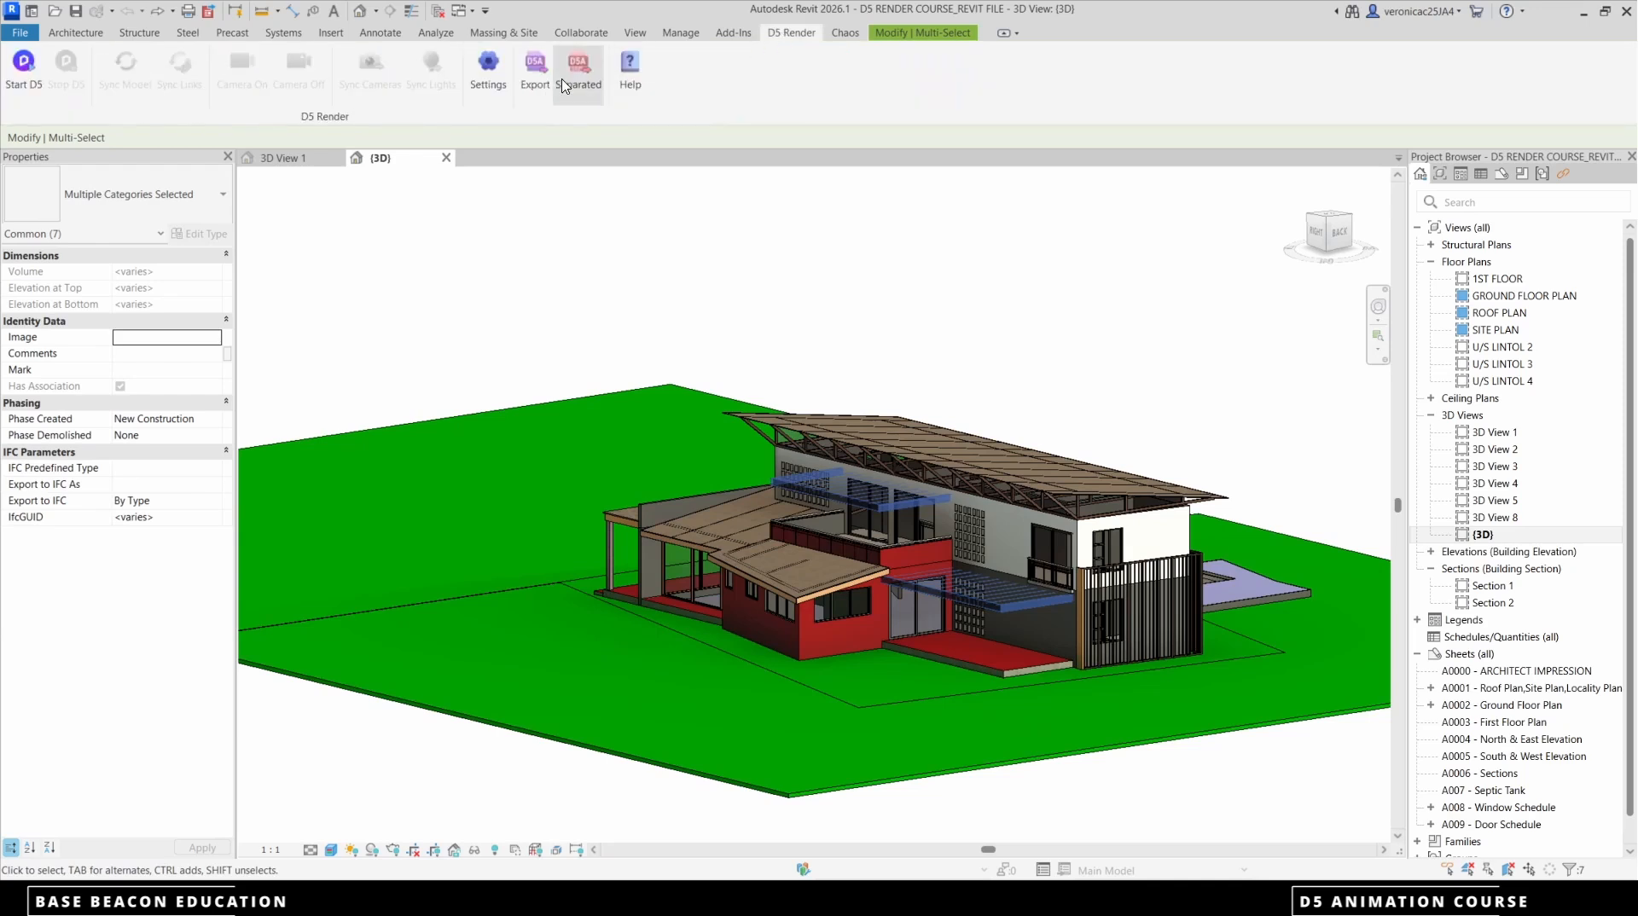
click(563, 85)
click(959, 334)
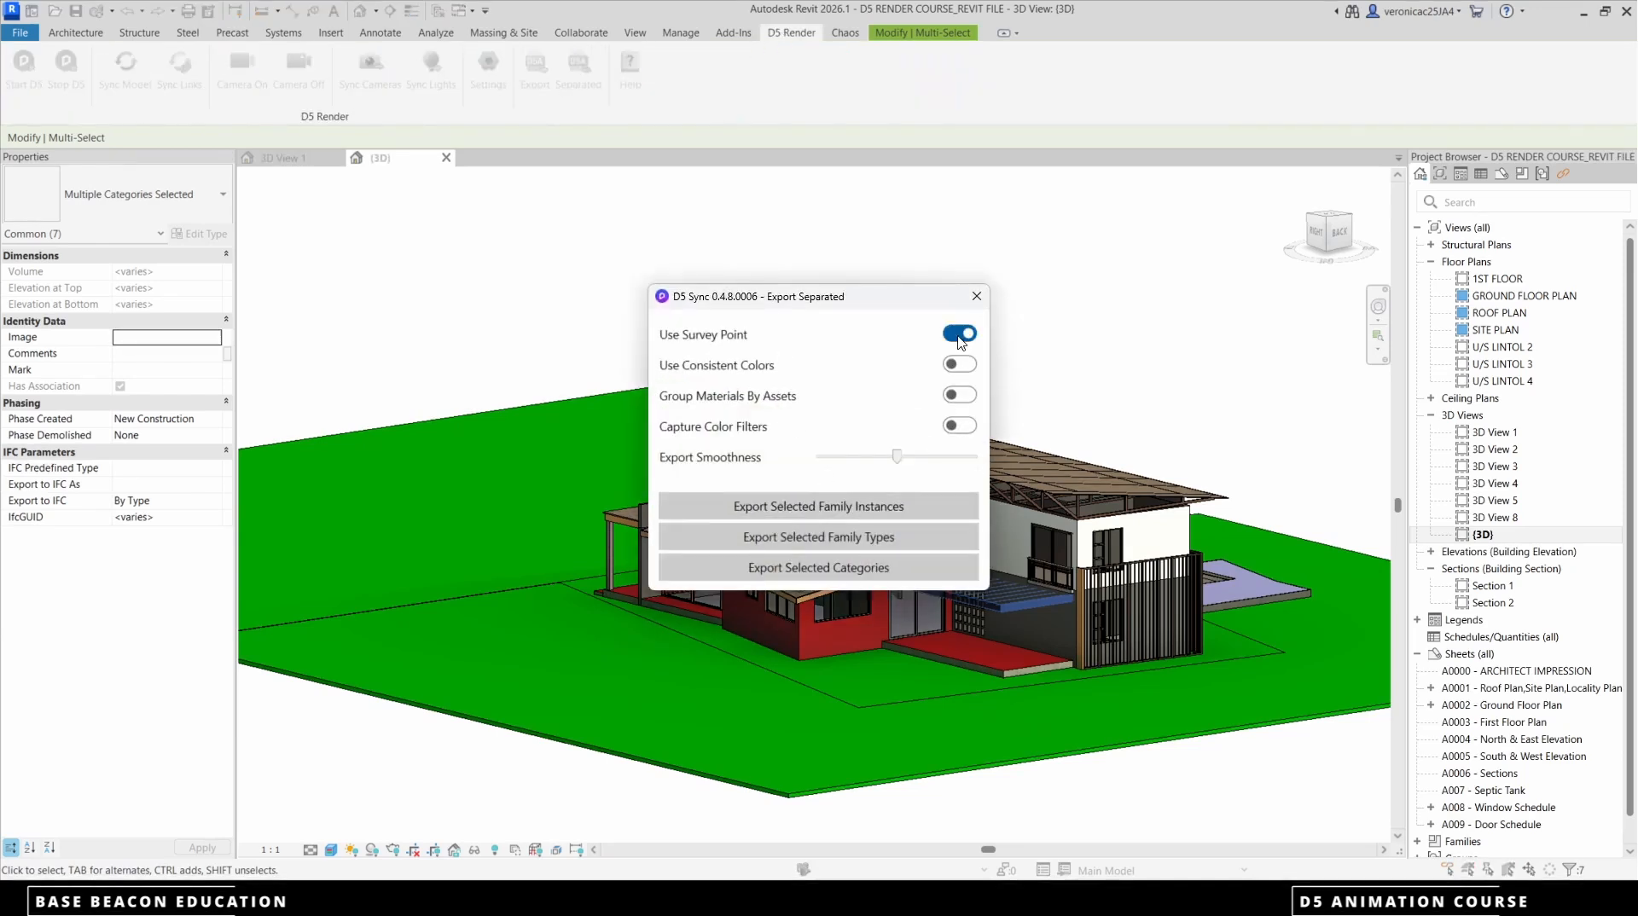
click(959, 364)
click(959, 425)
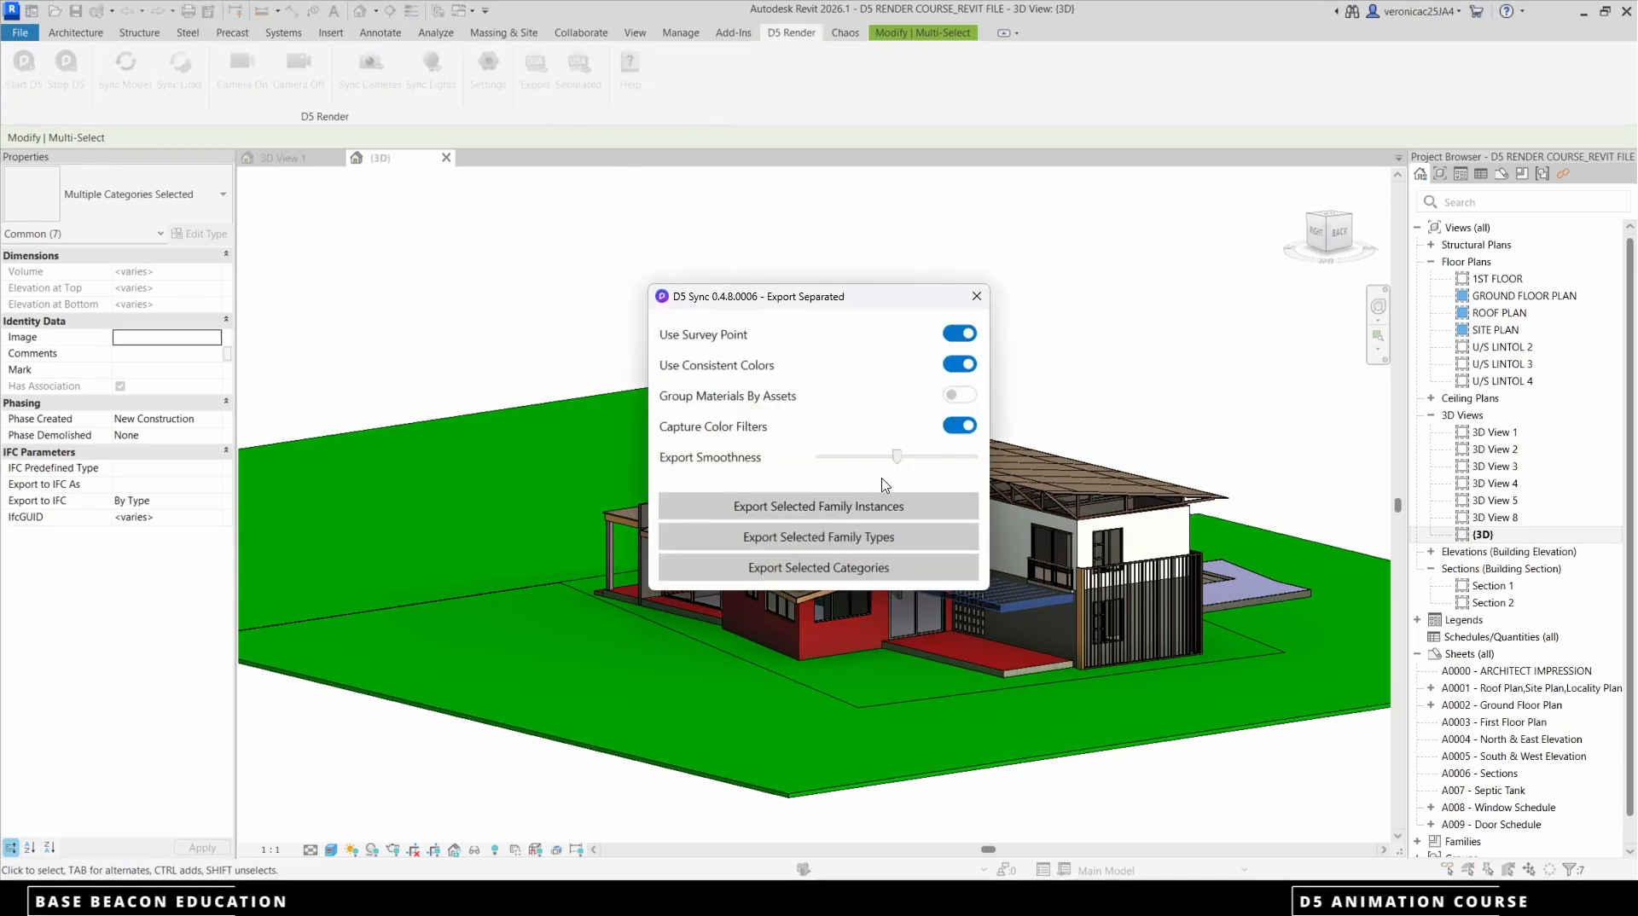
click(837, 506)
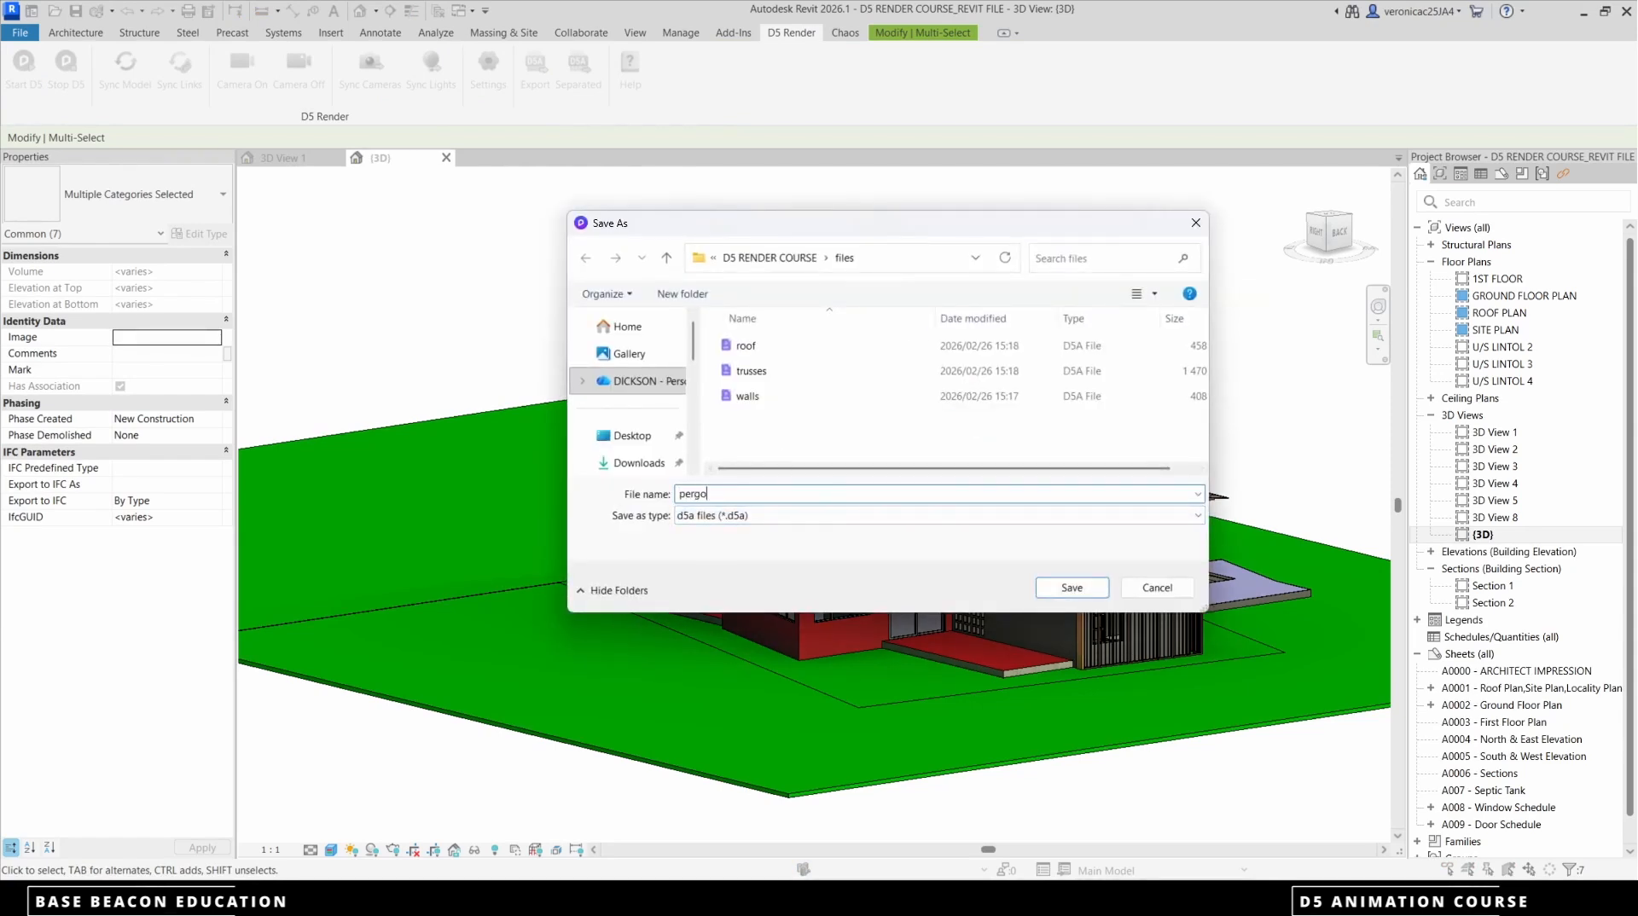
click(1101, 588)
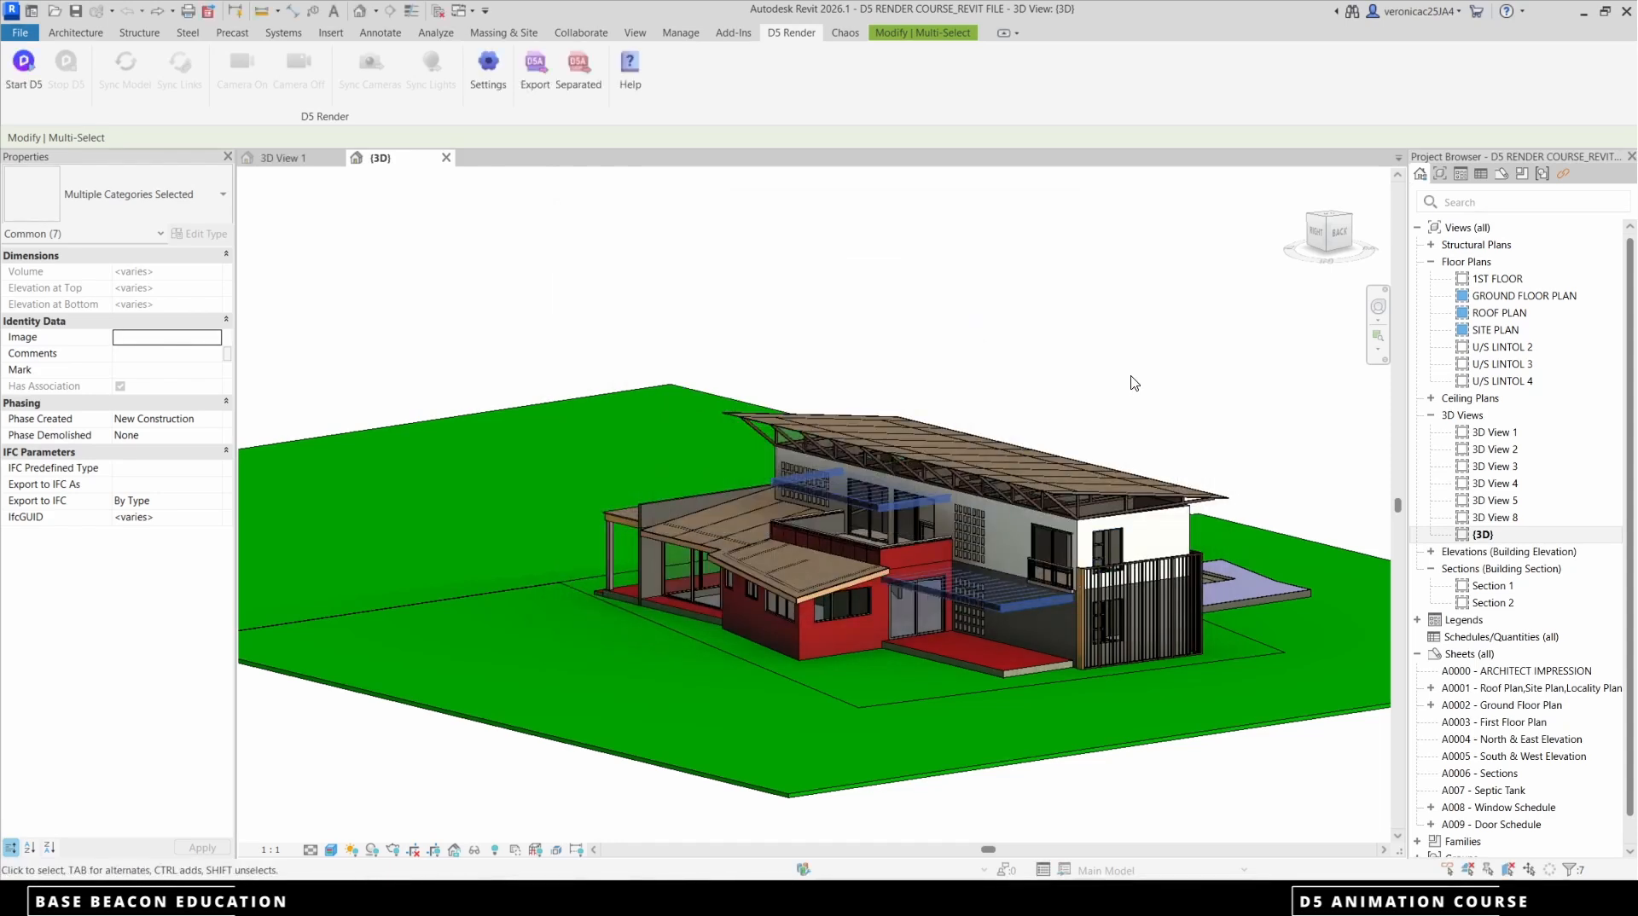
Clear the pergola selection and select all project instances of the upper-floor sliding door and the nearby window above the slatted screen
click(1142, 354)
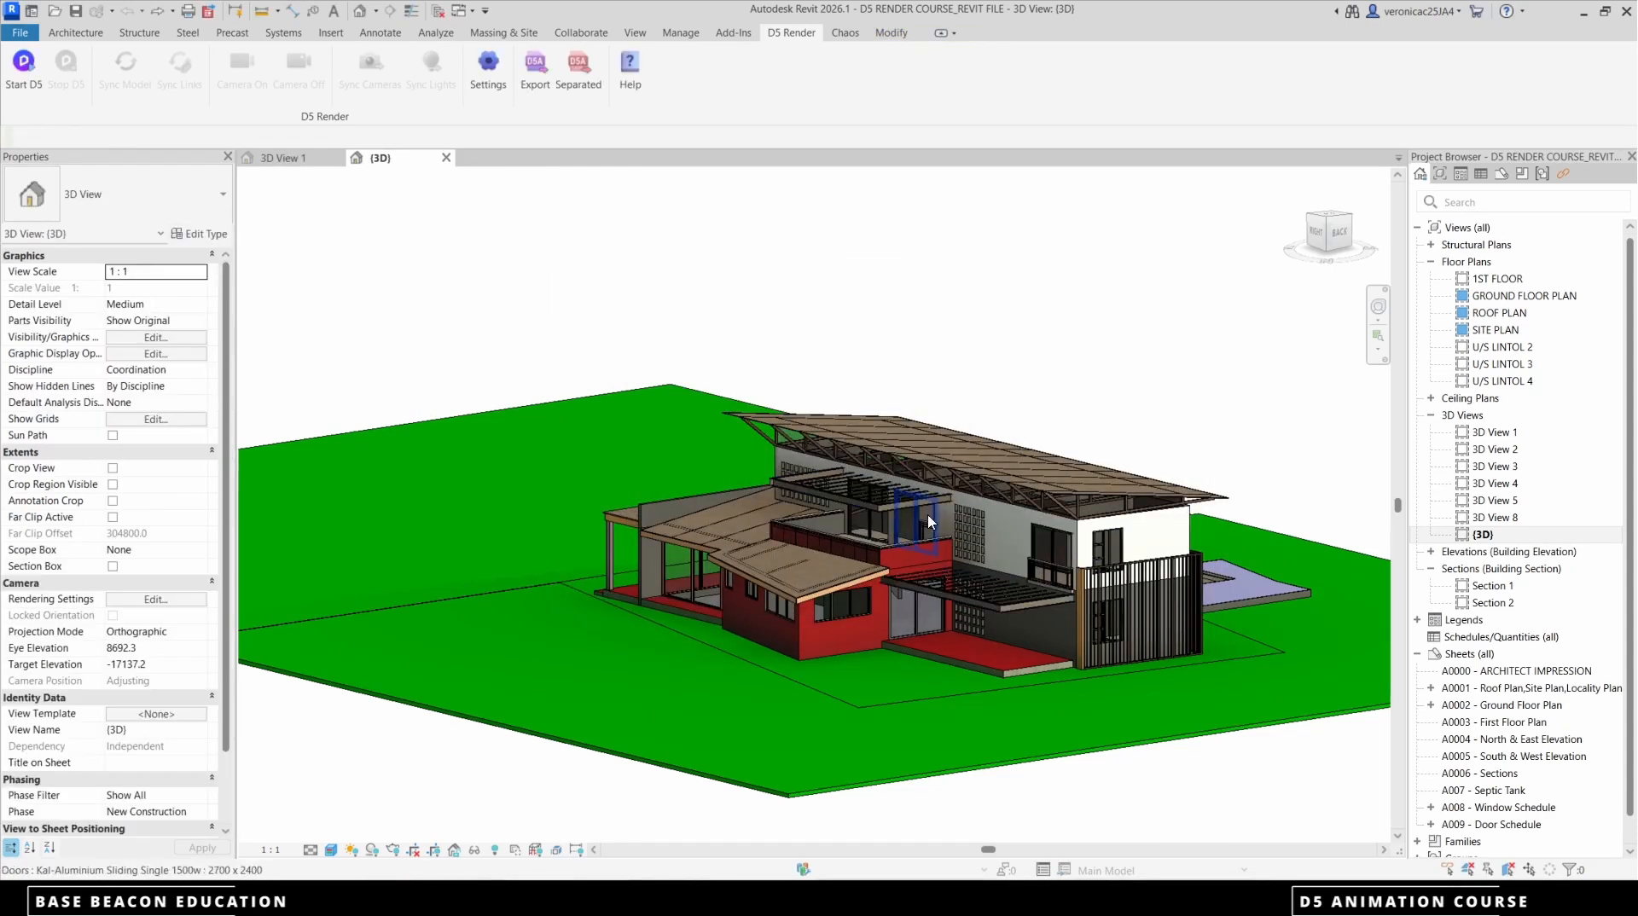
middle_drag(916, 595, 954, 606)
scroll(953, 603, up, 5)
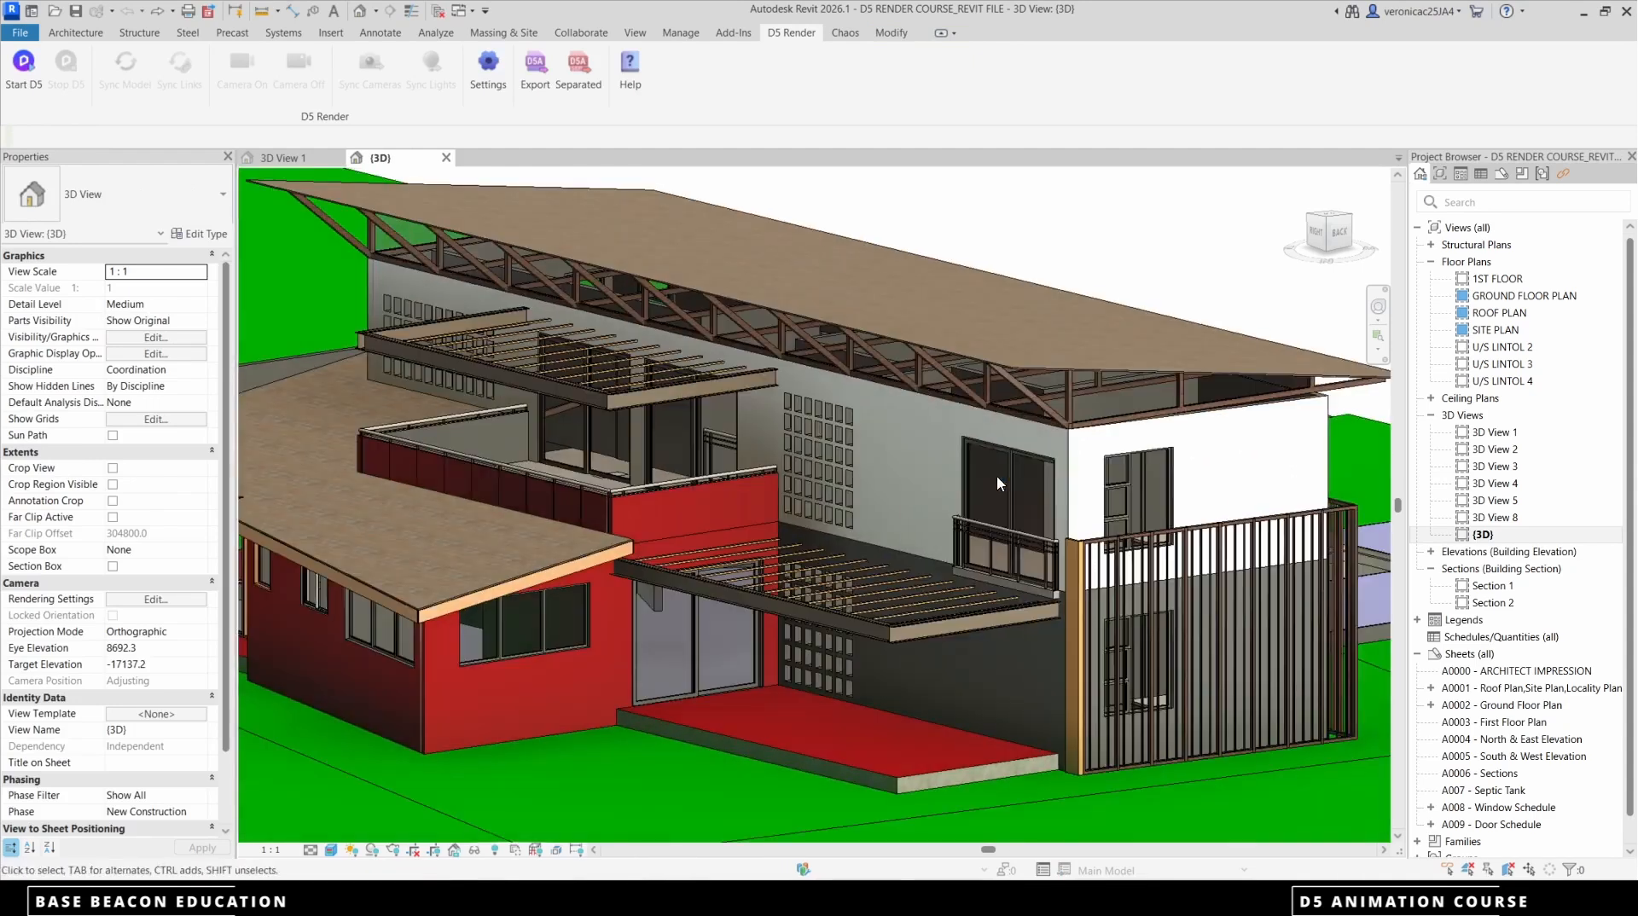
click(1011, 475)
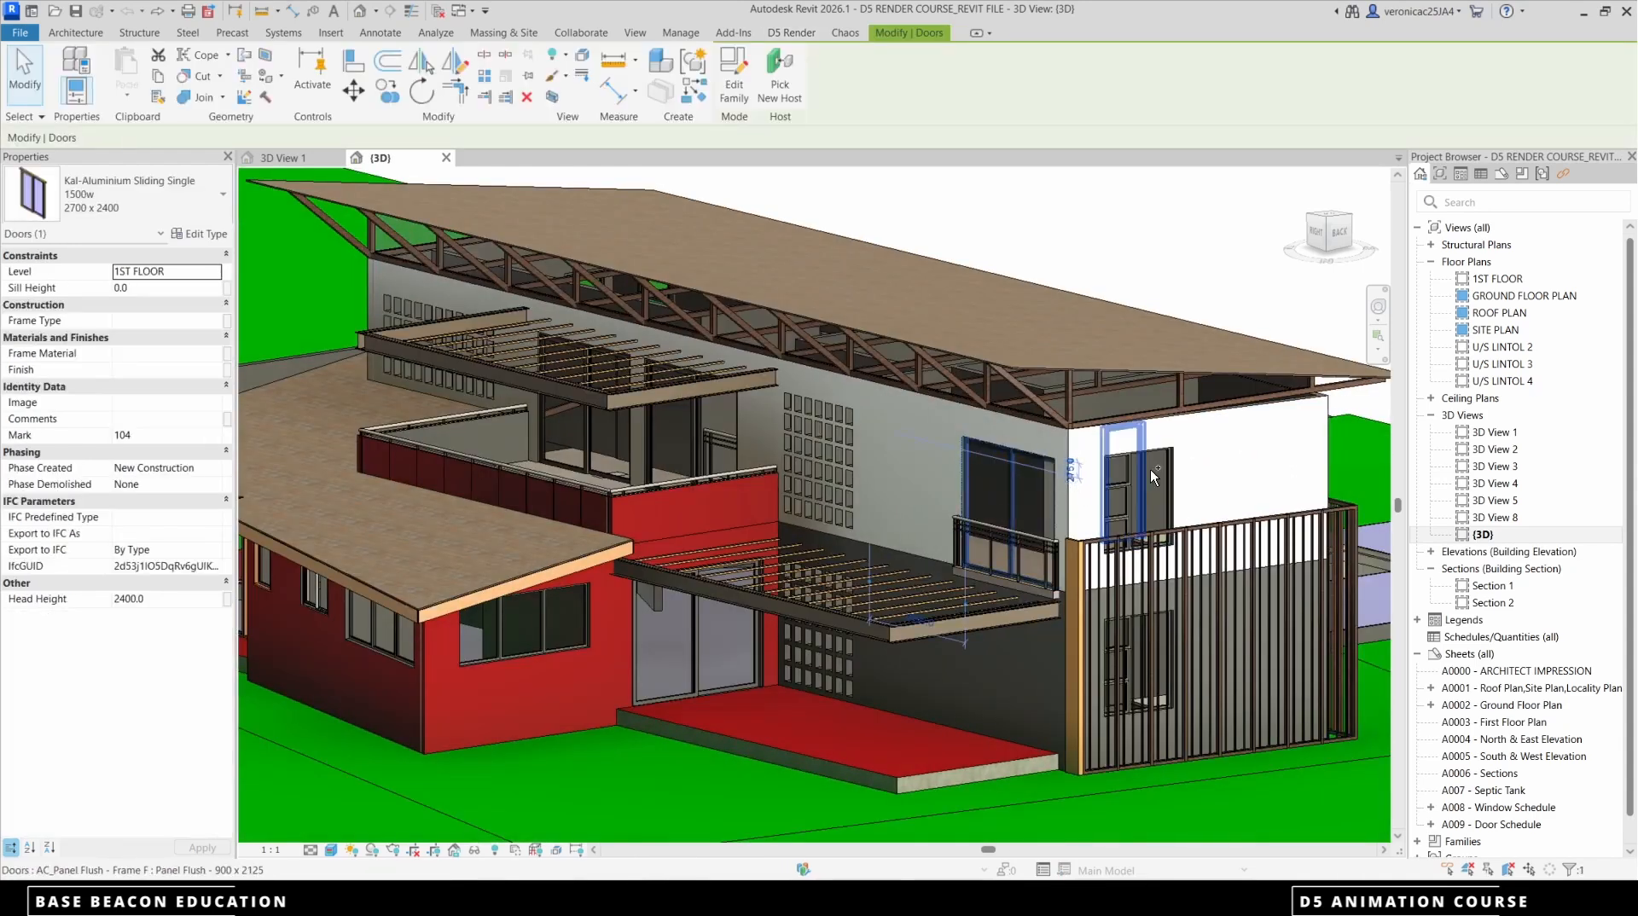
ctrl+click(1170, 497)
right_click(1170, 497)
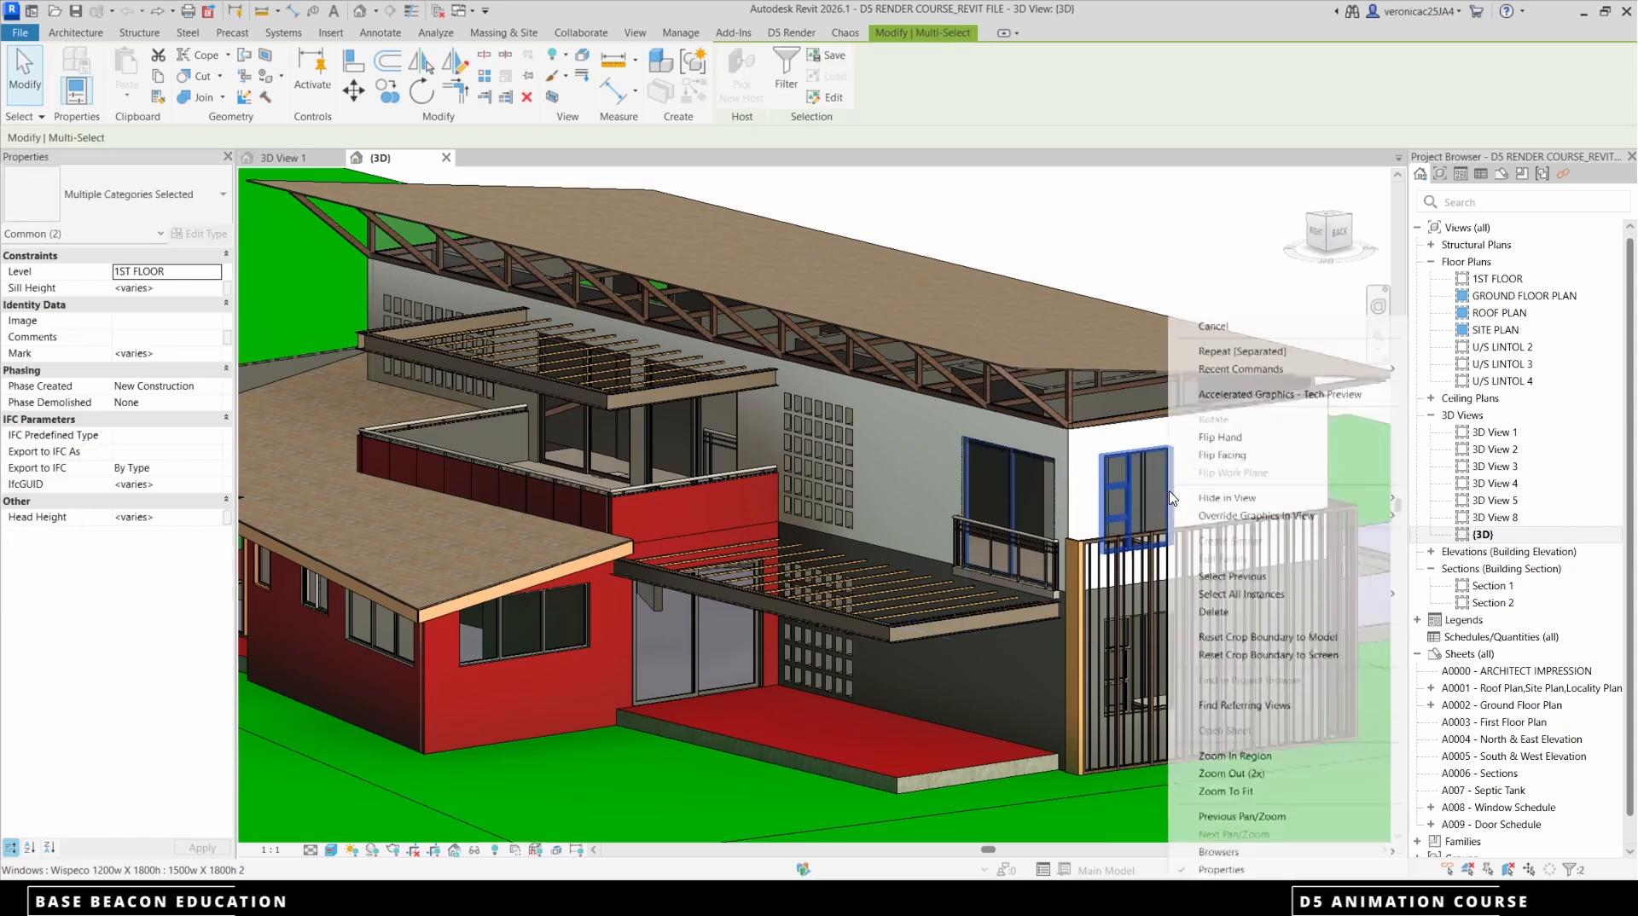
mouse_move(1253, 597)
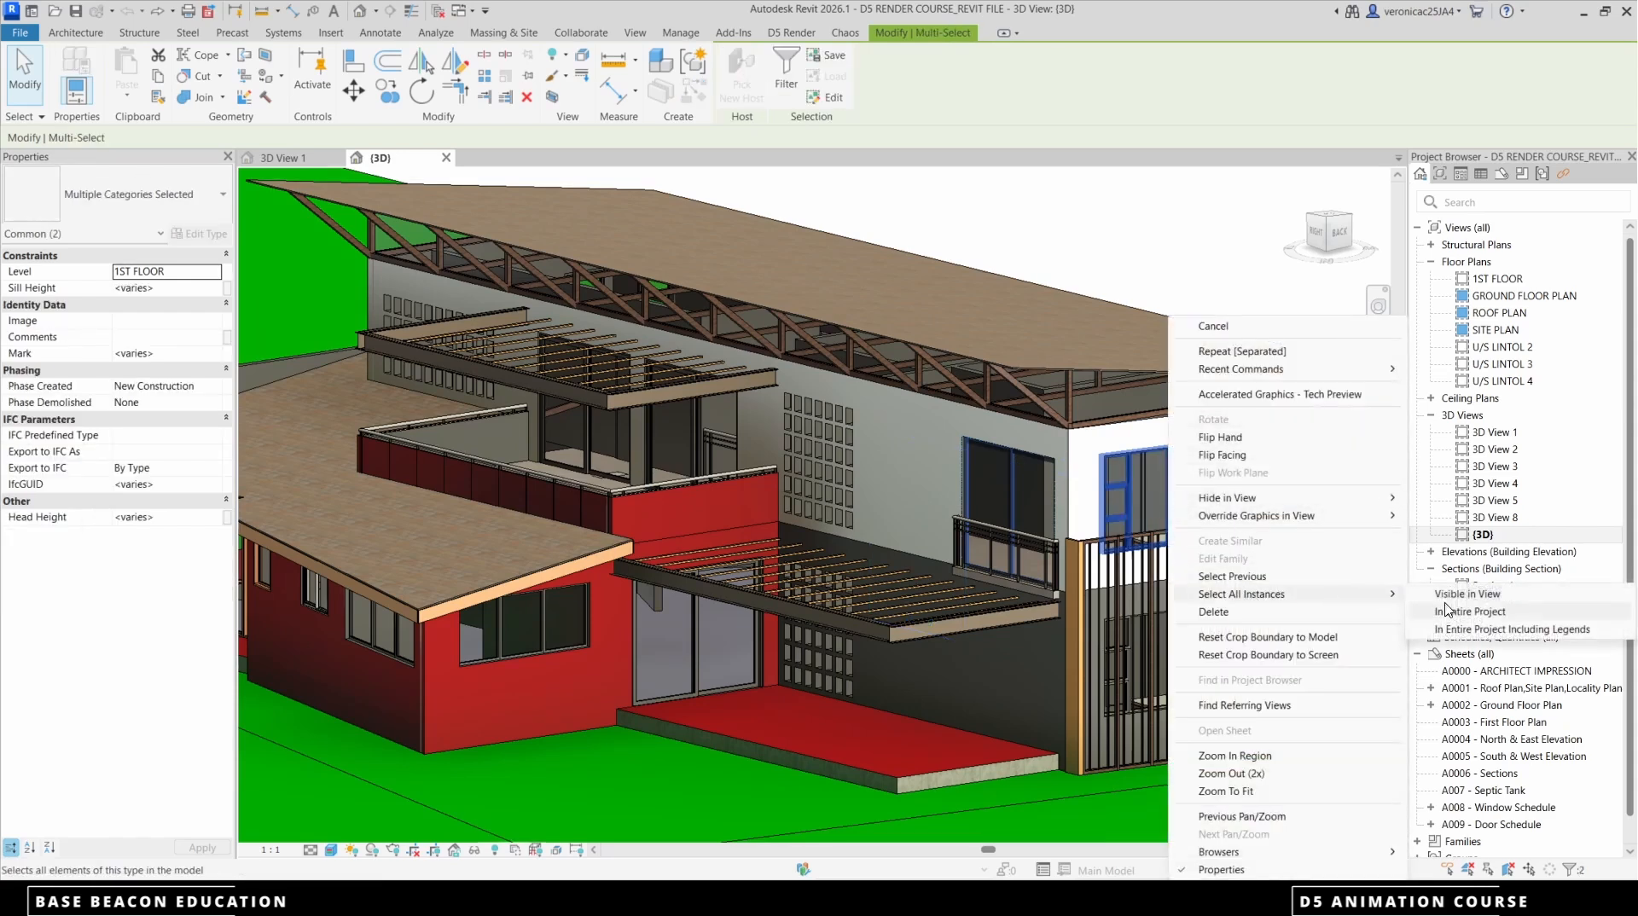
click(1460, 613)
scroll(930, 440, down, 3)
scroll(870, 538, up, 1)
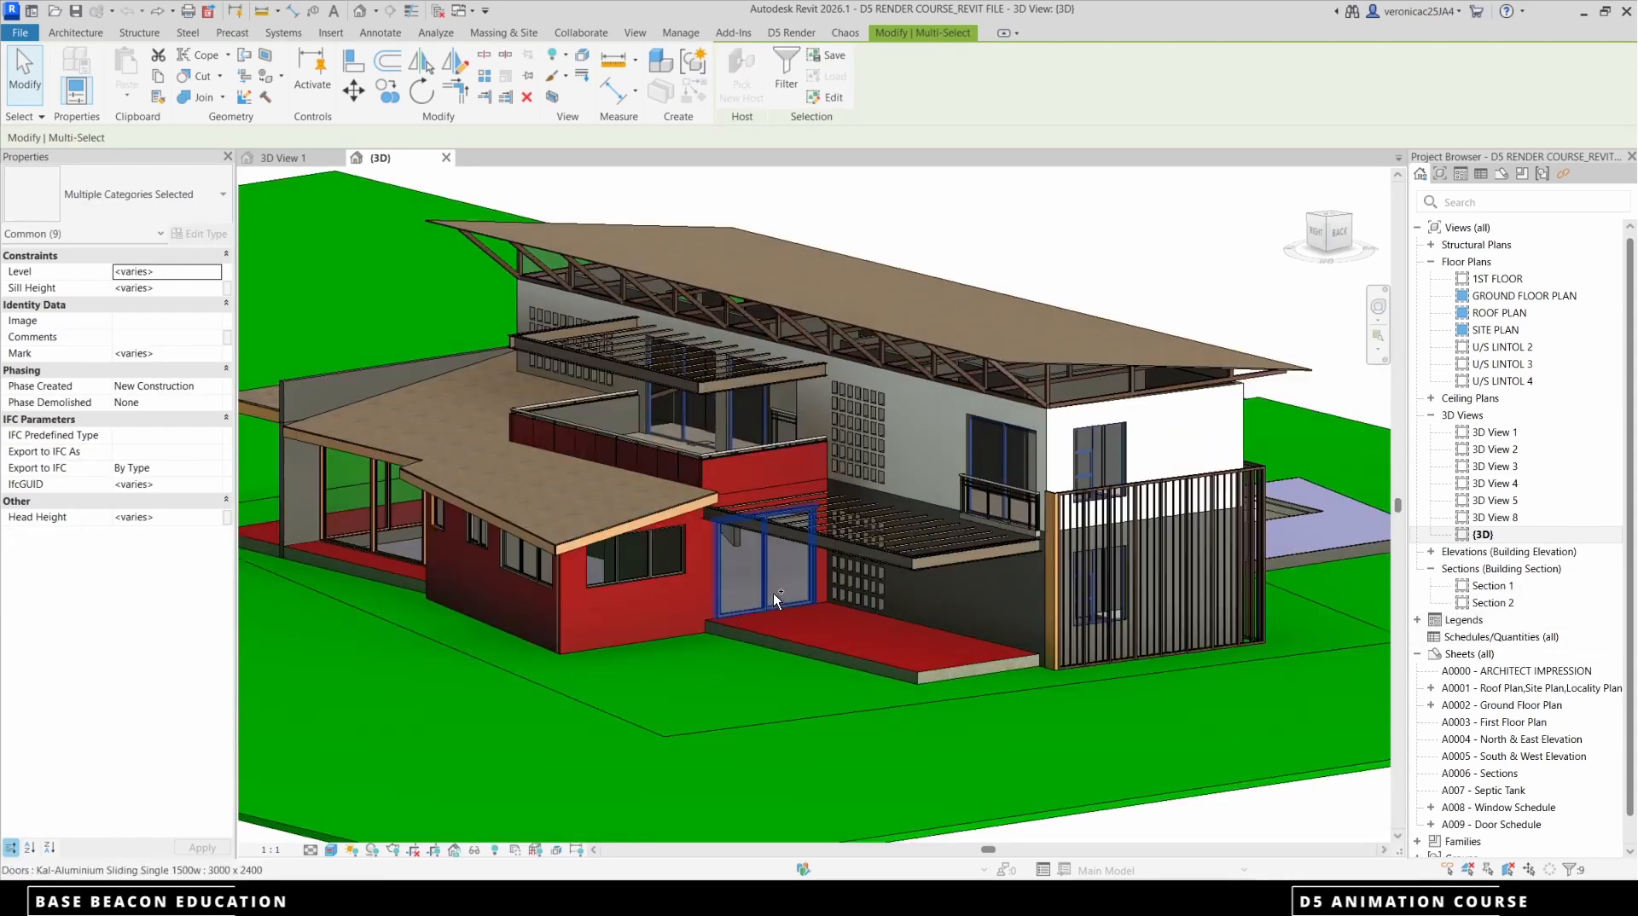
Add the main entrance sliding door and the windows of the red ground-floor wing to the selection
ctrl+click(770, 600)
ctrl+click(657, 567)
ctrl+click(533, 577)
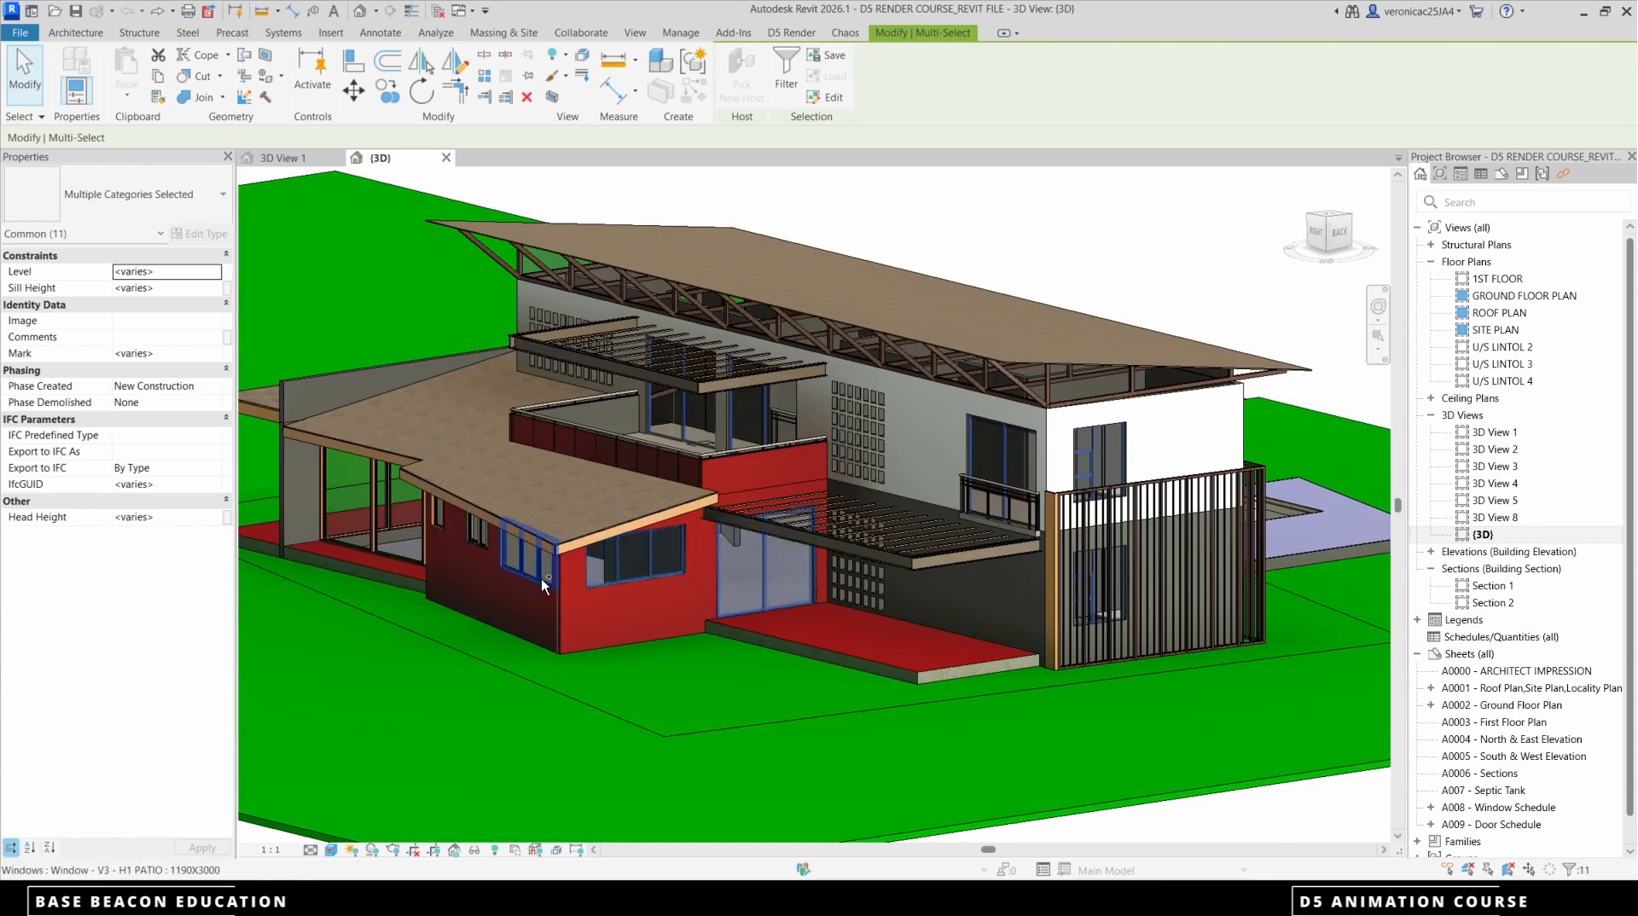
shift+middle_drag(524, 586, 729, 589)
scroll(730, 589, up, 2)
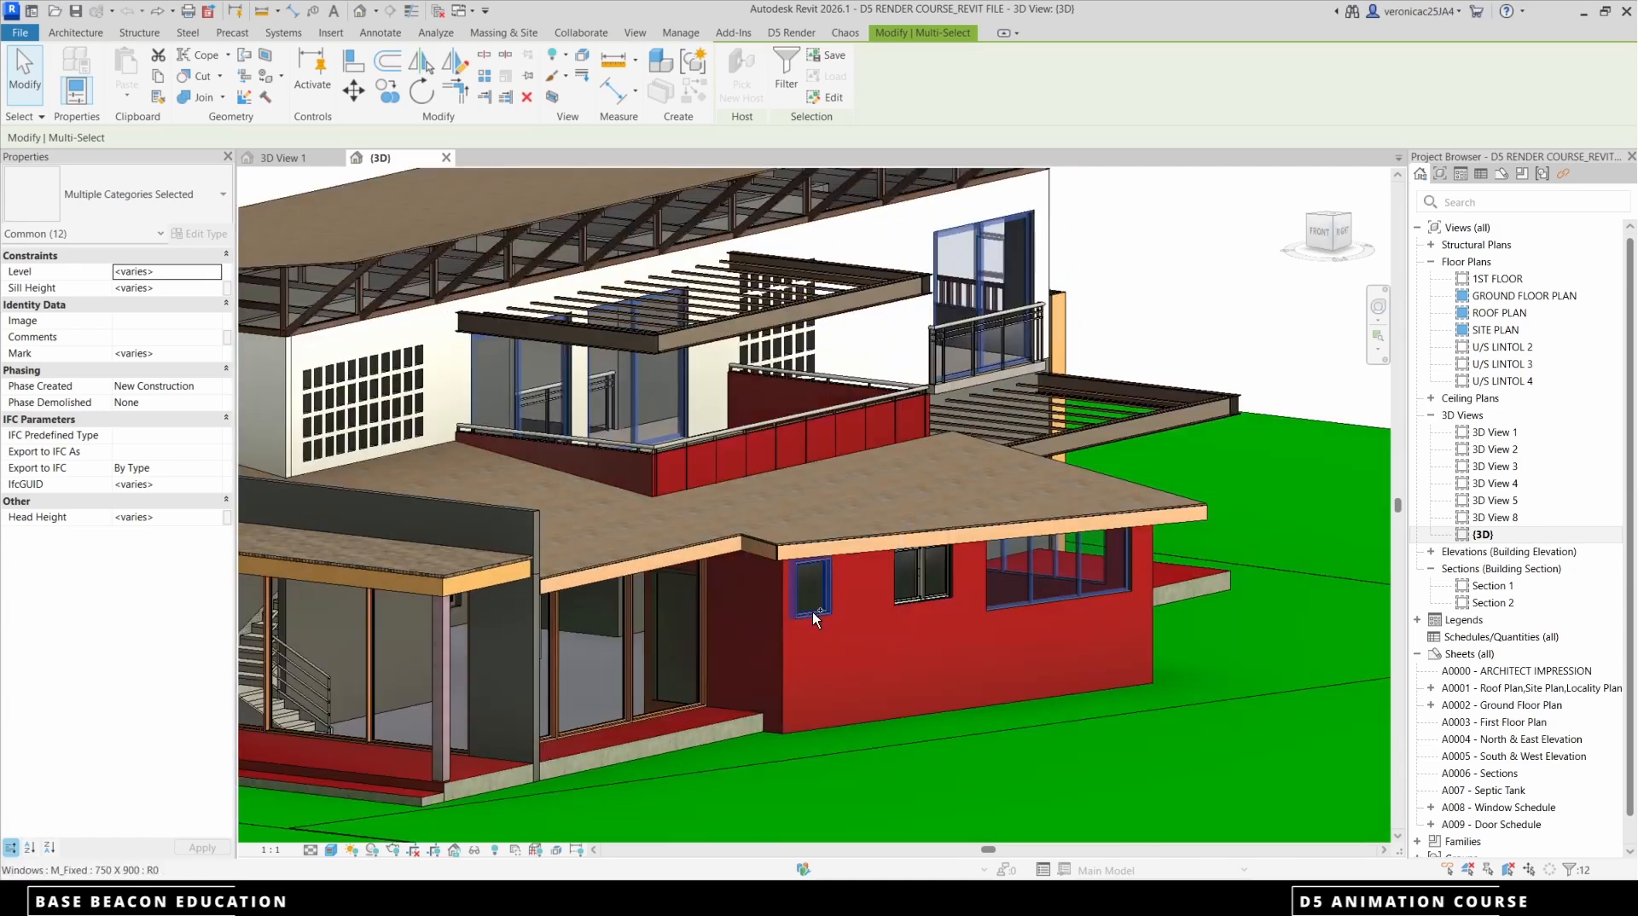
ctrl+click(813, 612)
ctrl+click(922, 593)
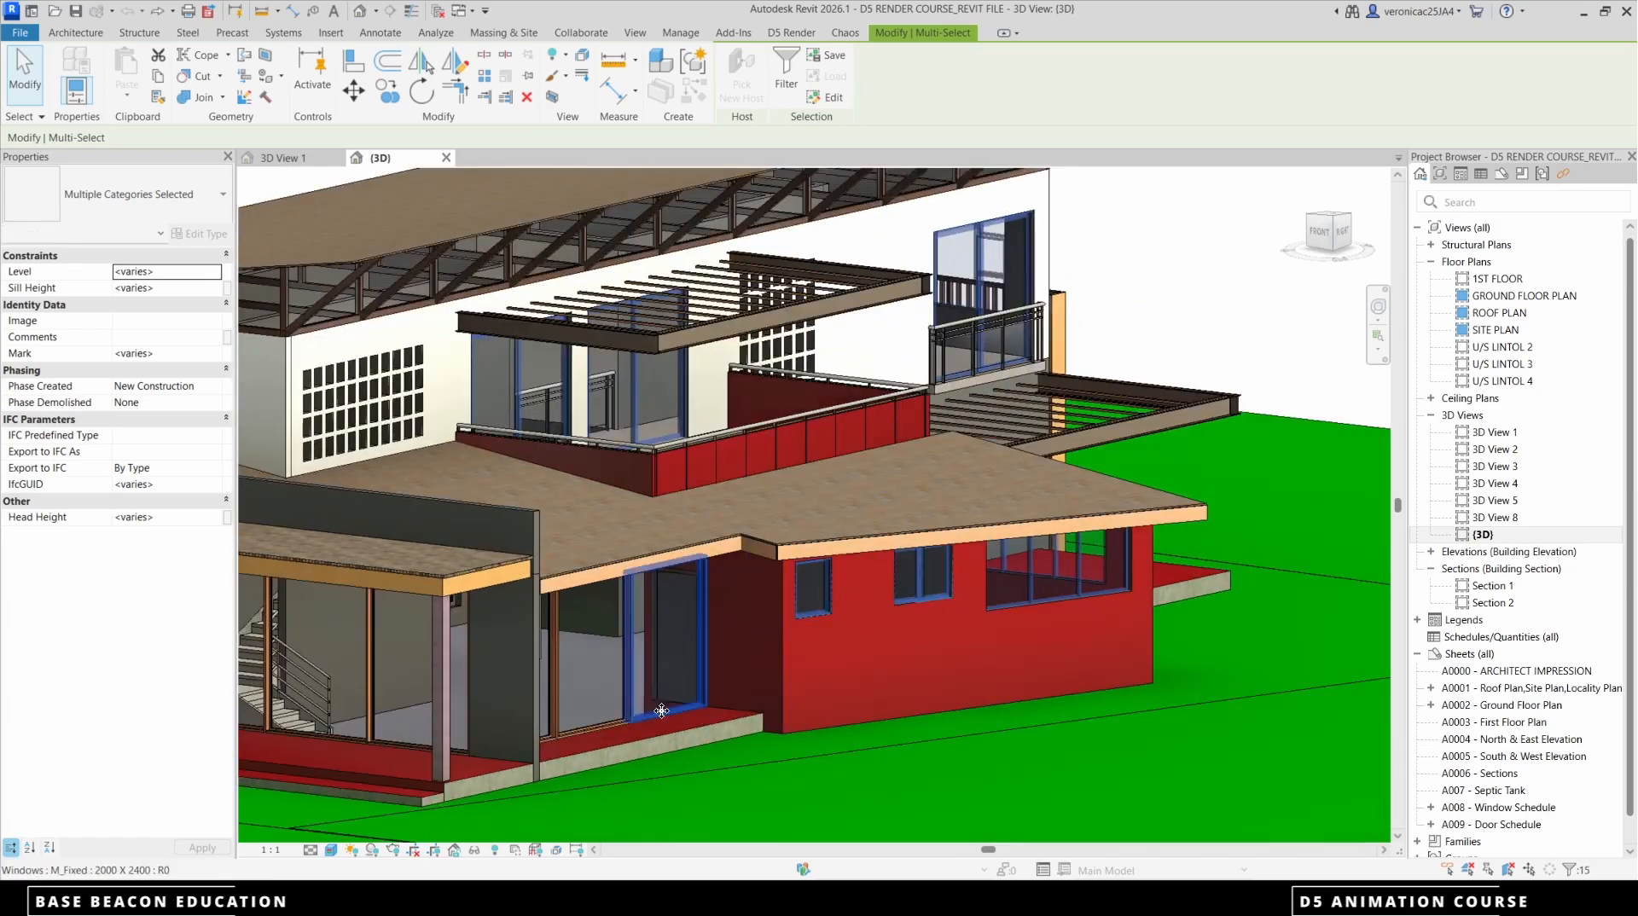
Add the full-height glazed panels beside the red wing and in front of the staircase to the selection
ctrl+click(612, 719)
ctrl+click(550, 738)
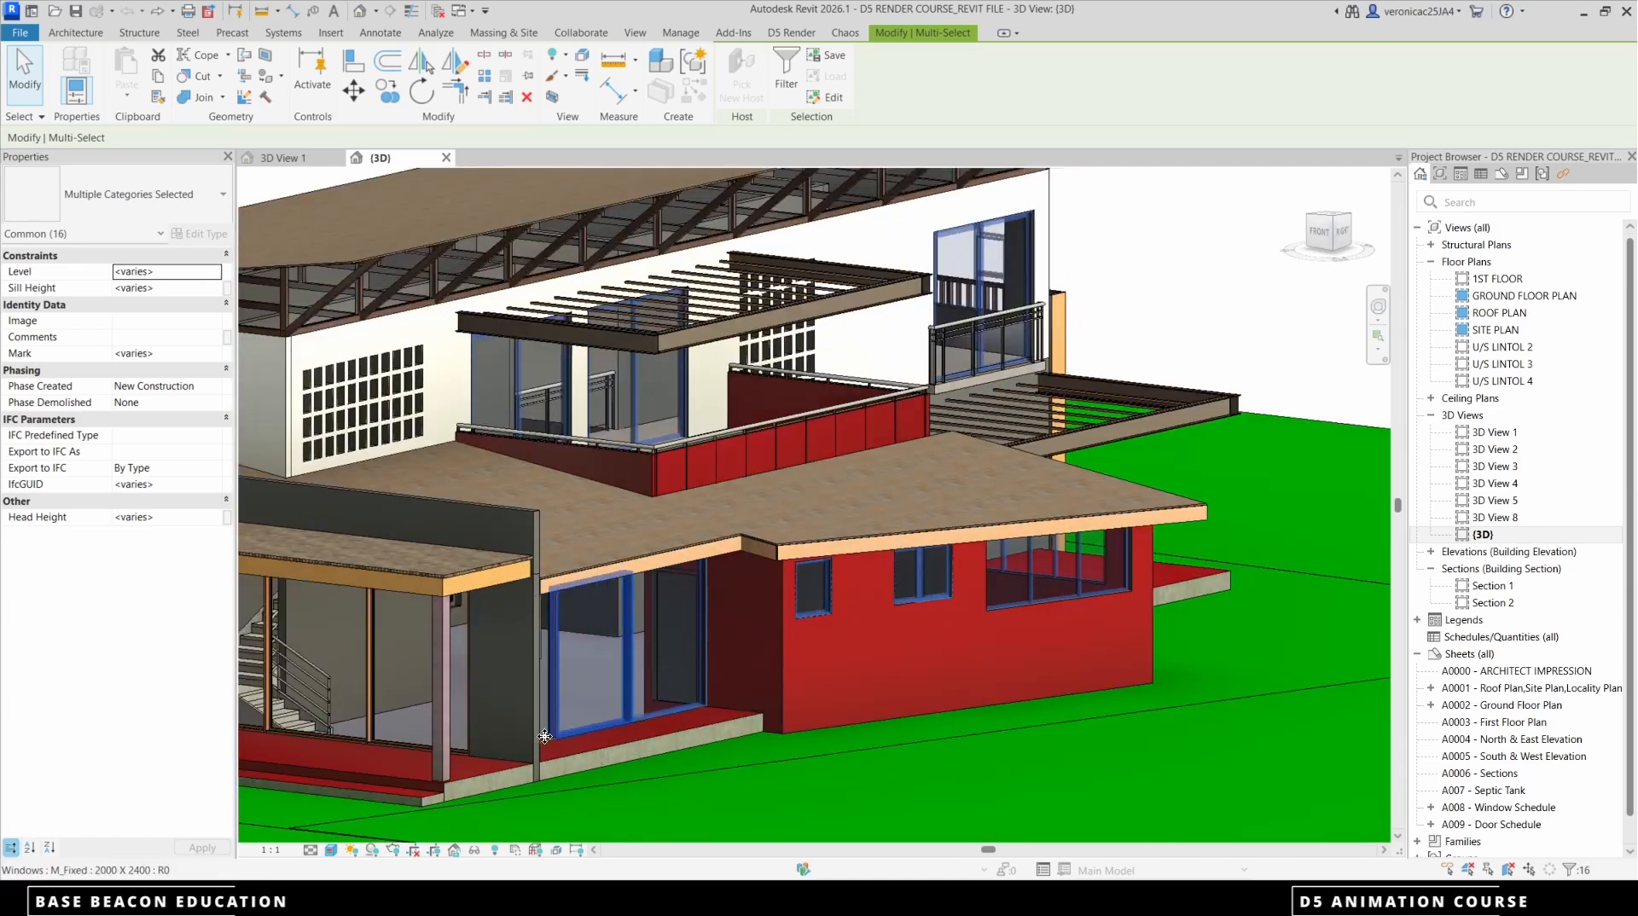
scroll(735, 590, down, 5)
scroll(610, 640, up, 4)
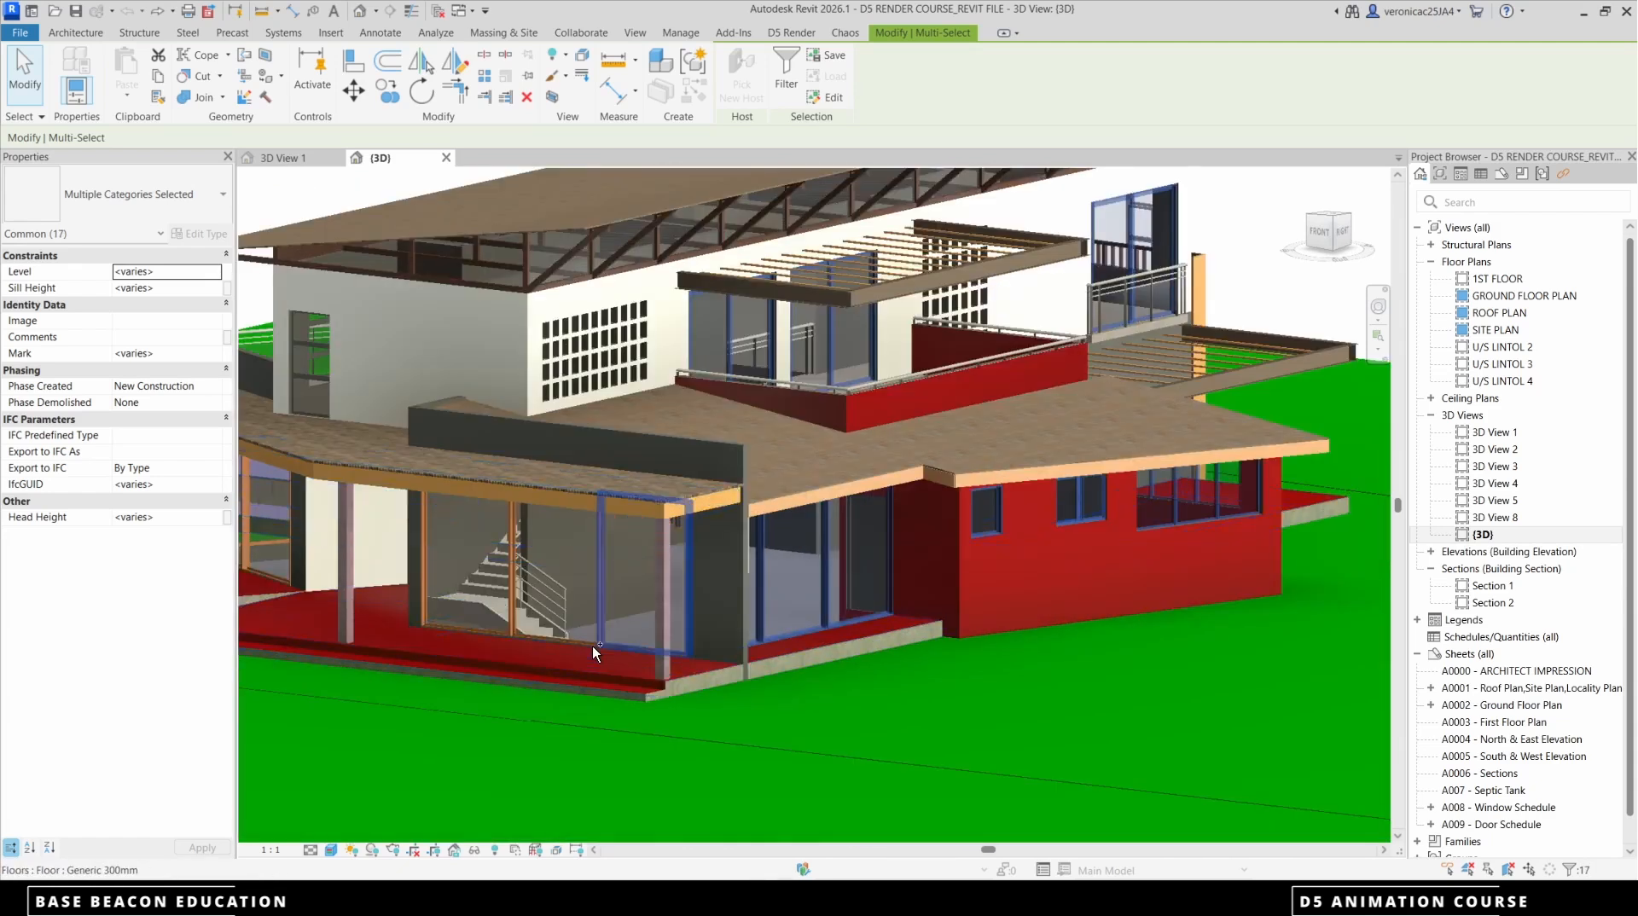
ctrl+click(598, 644)
ctrl+click(599, 642)
ctrl+click(622, 652)
ctrl+click(478, 629)
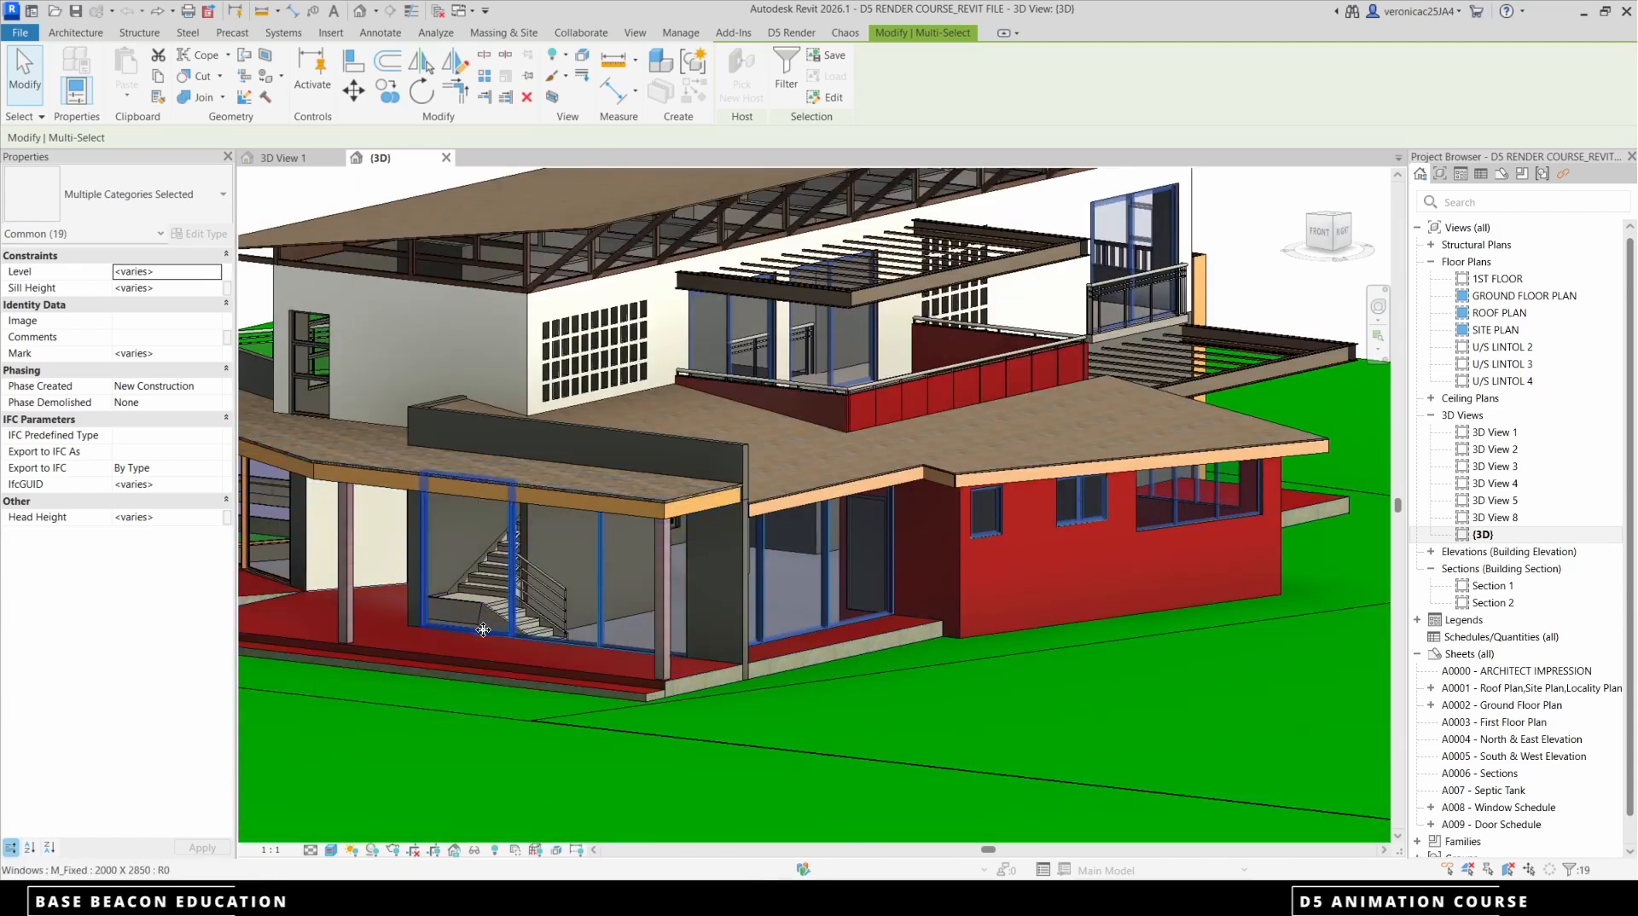
Add the upper-floor corner windows and the balcony sliding door above the curved roof to the selection
scroll(578, 634, down, 4)
middle_drag(578, 634, 903, 635)
scroll(755, 530, up, 4)
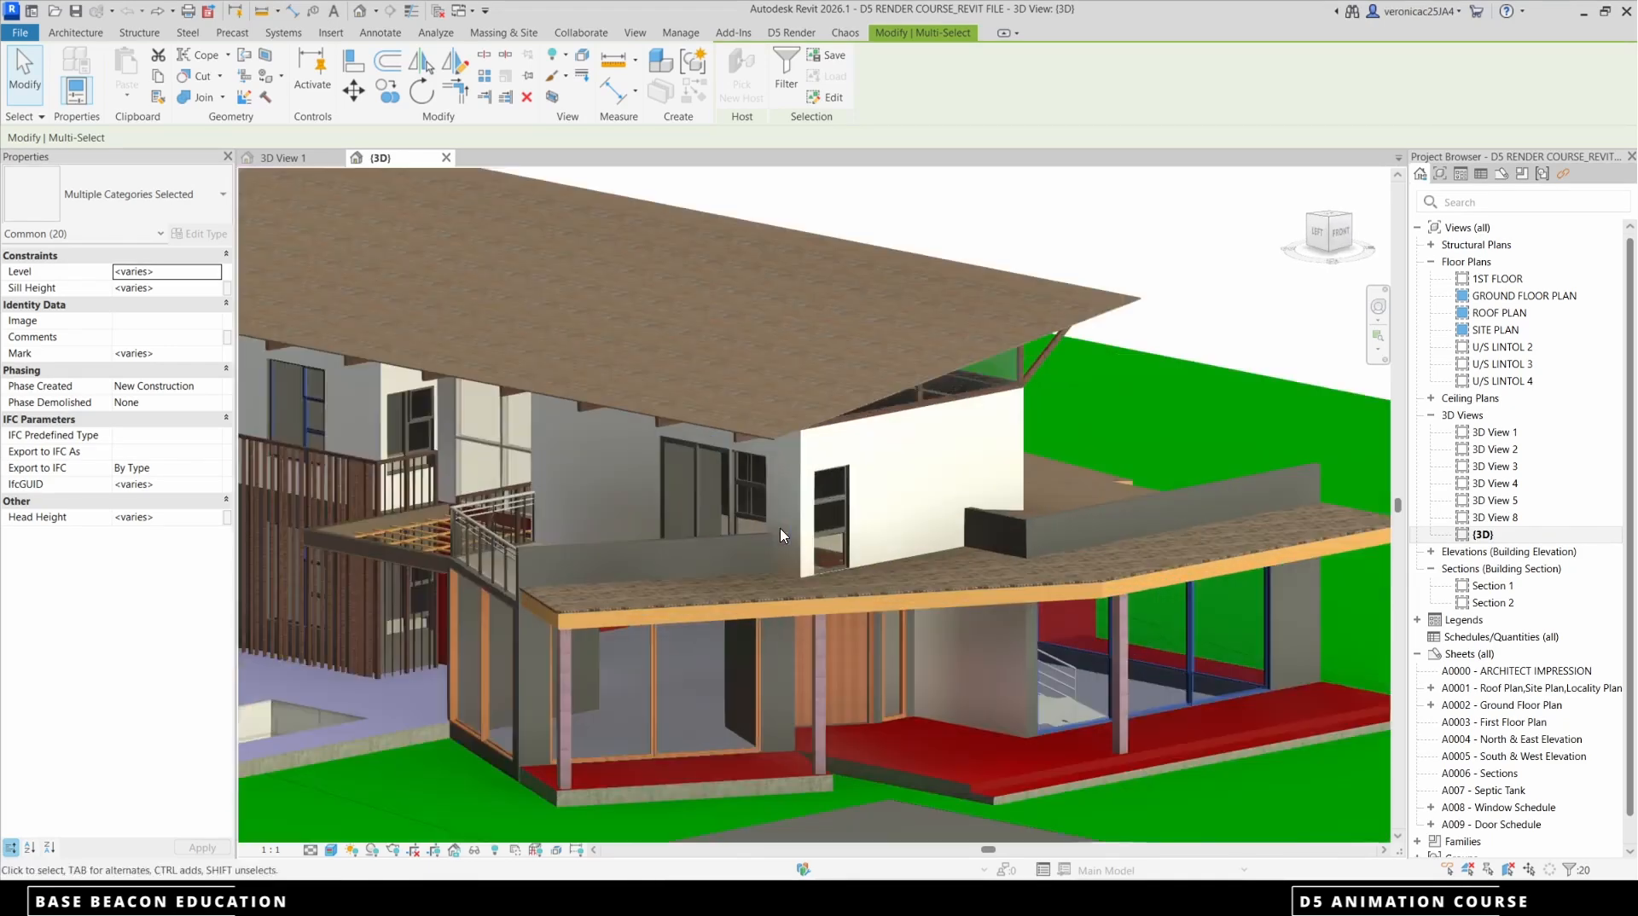
ctrl+click(833, 532)
ctrl+click(724, 510)
ctrl+click(689, 507)
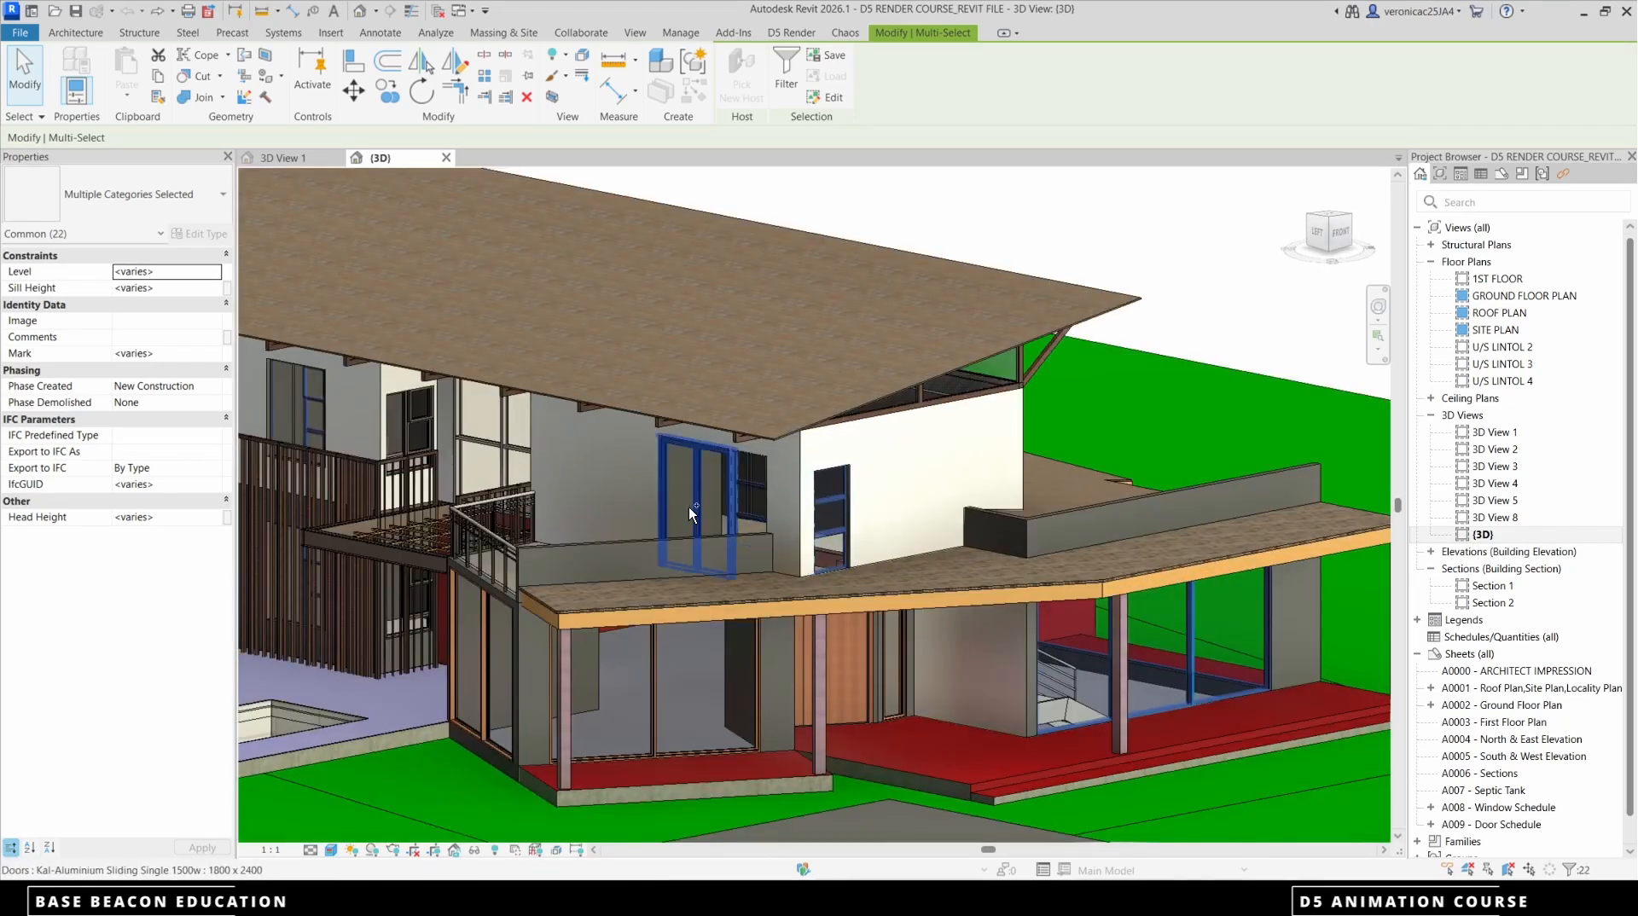
Add the pool-side curtain wall, the glazed door beneath it and the two small upper windows above the slatted screen to the selection
scroll(767, 483, down, 4)
shift+middle_drag(766, 483, 725, 504)
scroll(725, 504, up, 5)
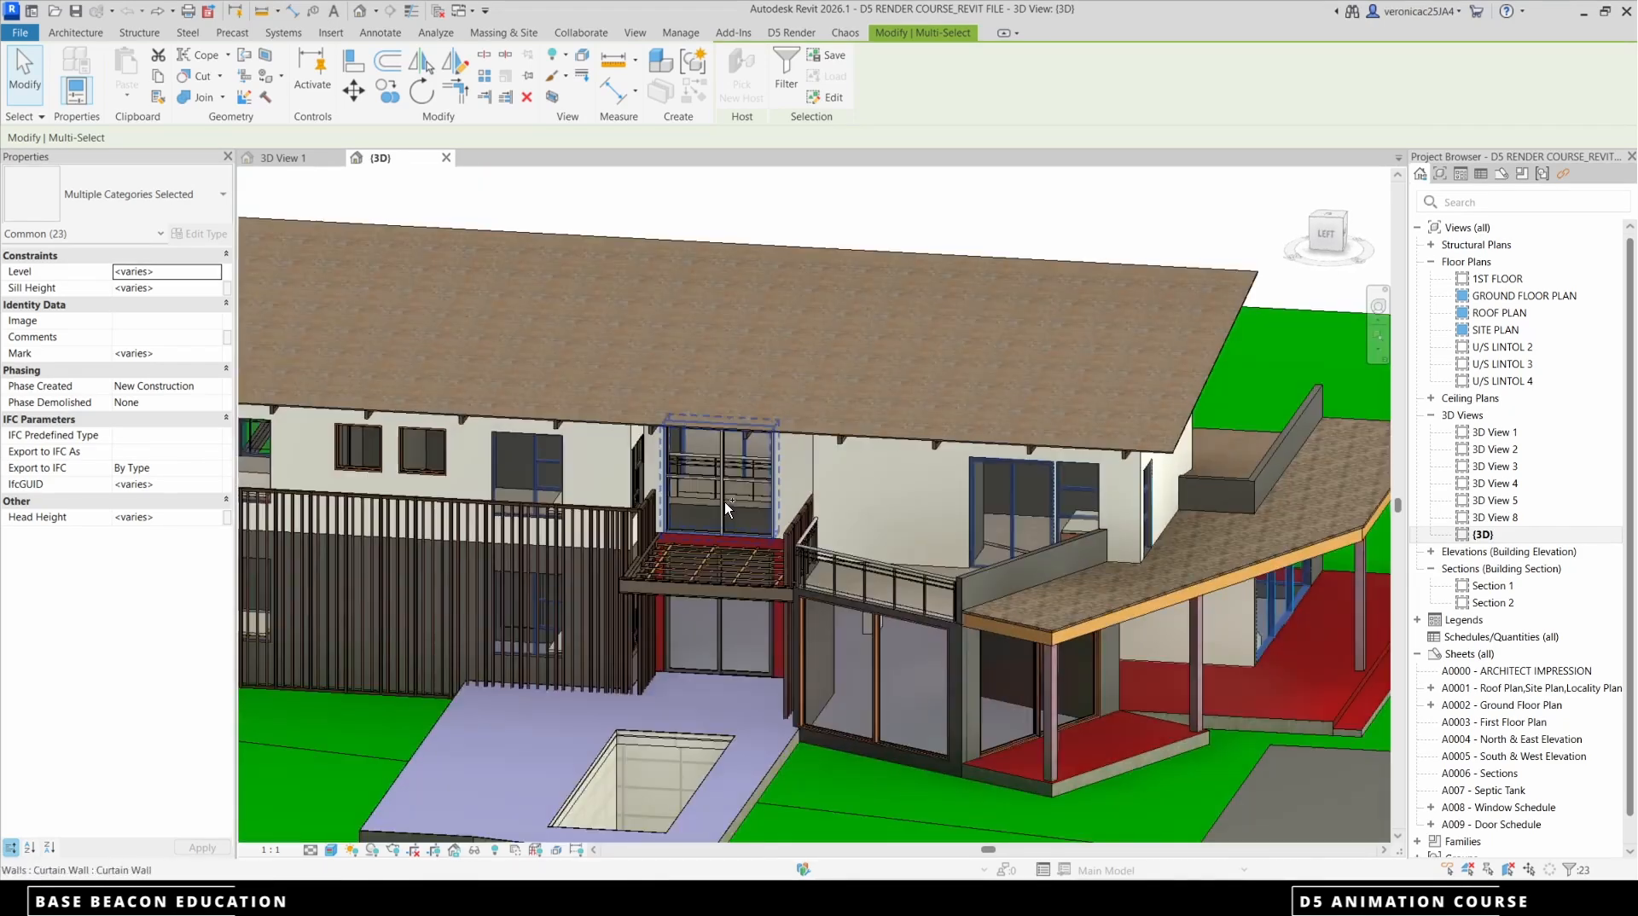
ctrl+click(725, 503)
ctrl+click(721, 621)
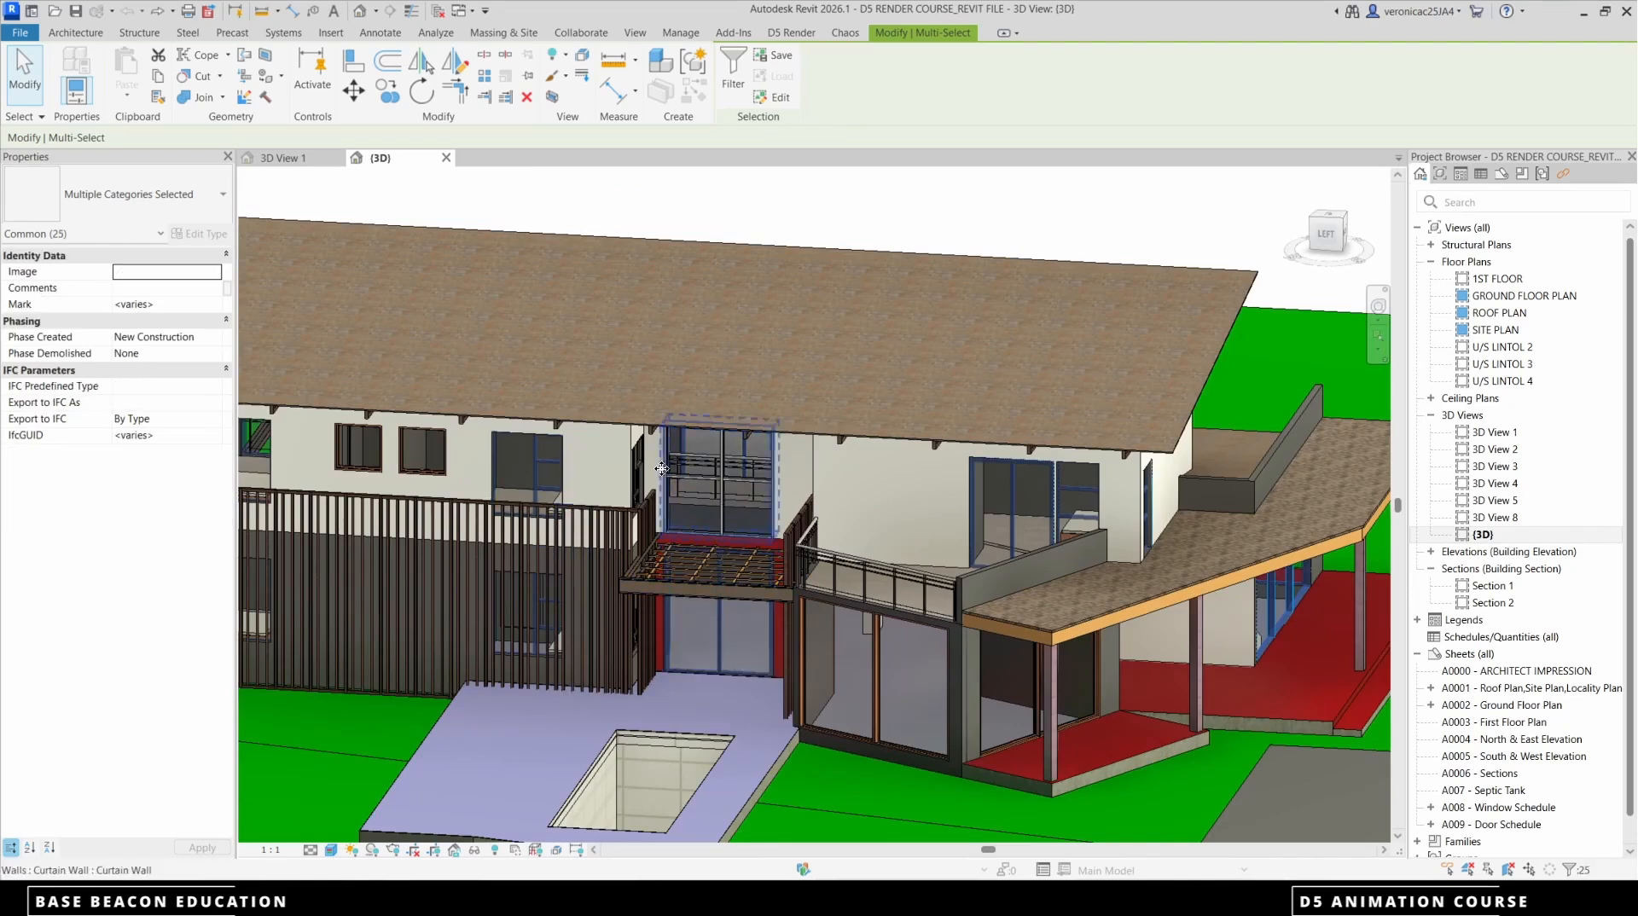
scroll(672, 470, down, 4)
shift+middle_drag(635, 503, 642, 496)
scroll(644, 491, up, 5)
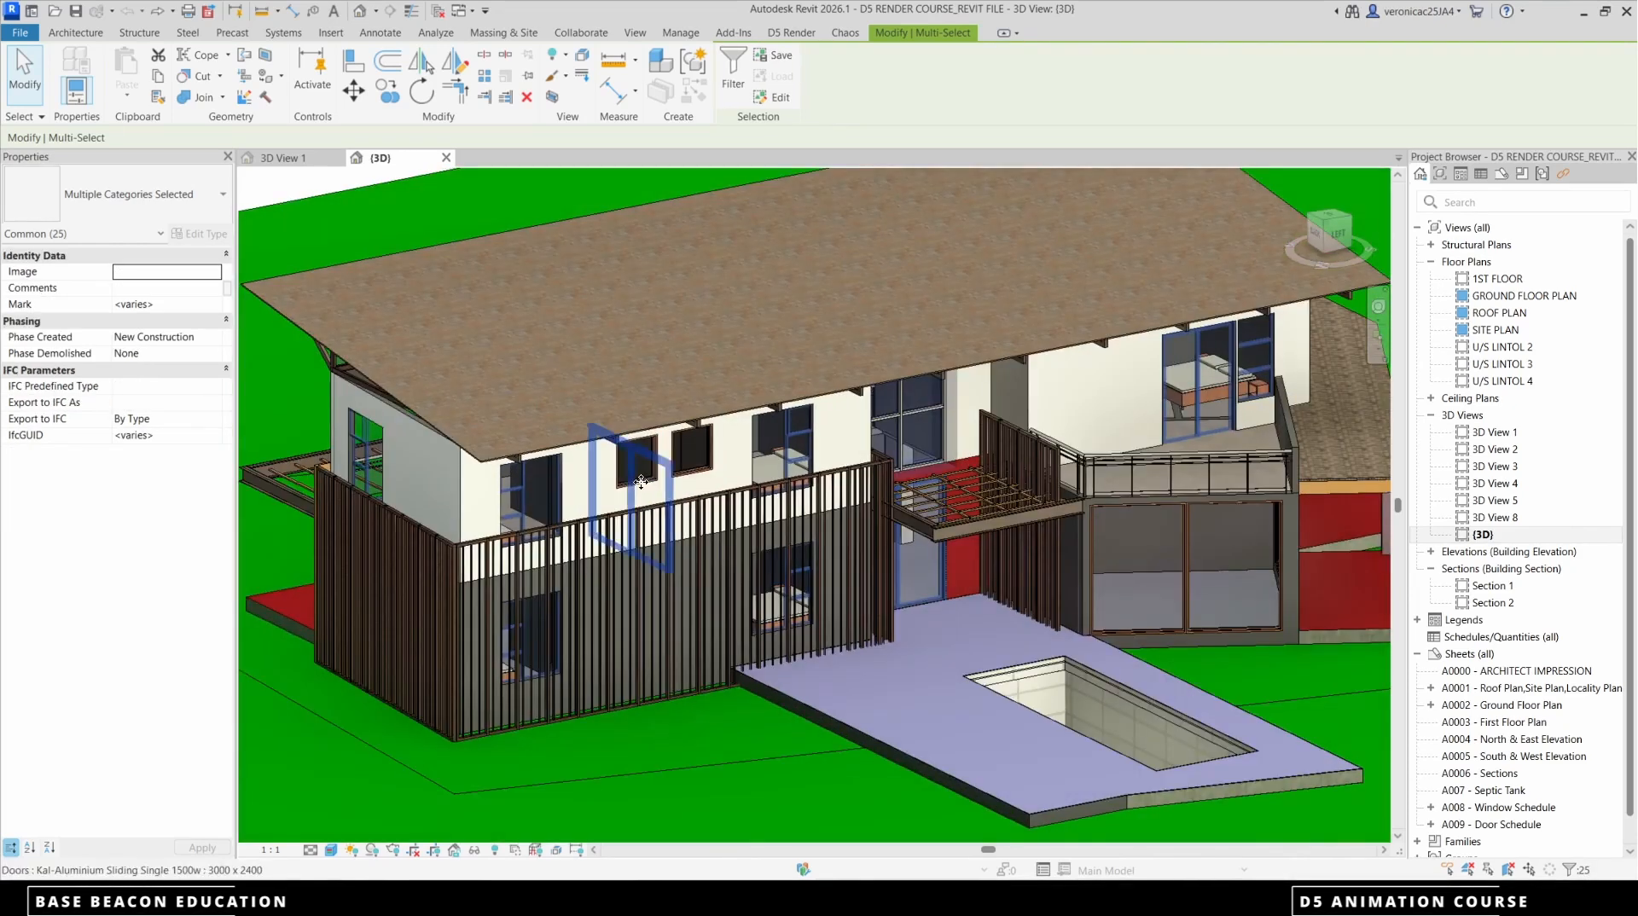
ctrl+click(681, 478)
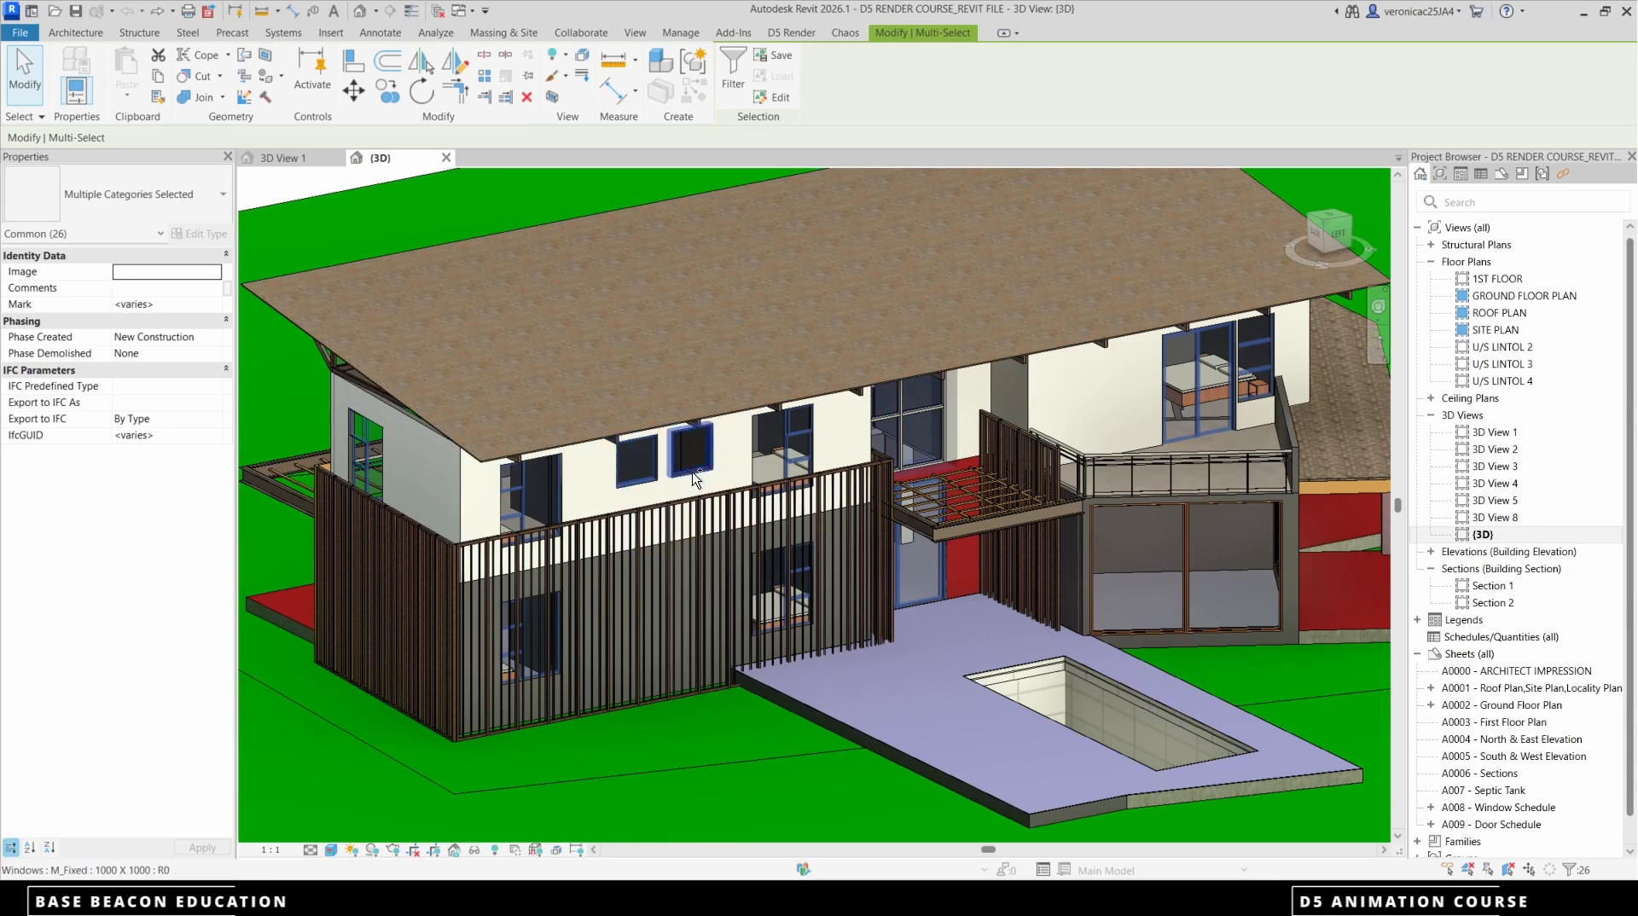
Export the selected windows and doors separately as family instances with survey point, consistent colors and color filter capture enabled to a windows d5a file
scroll(693, 473, down, 5)
click(792, 32)
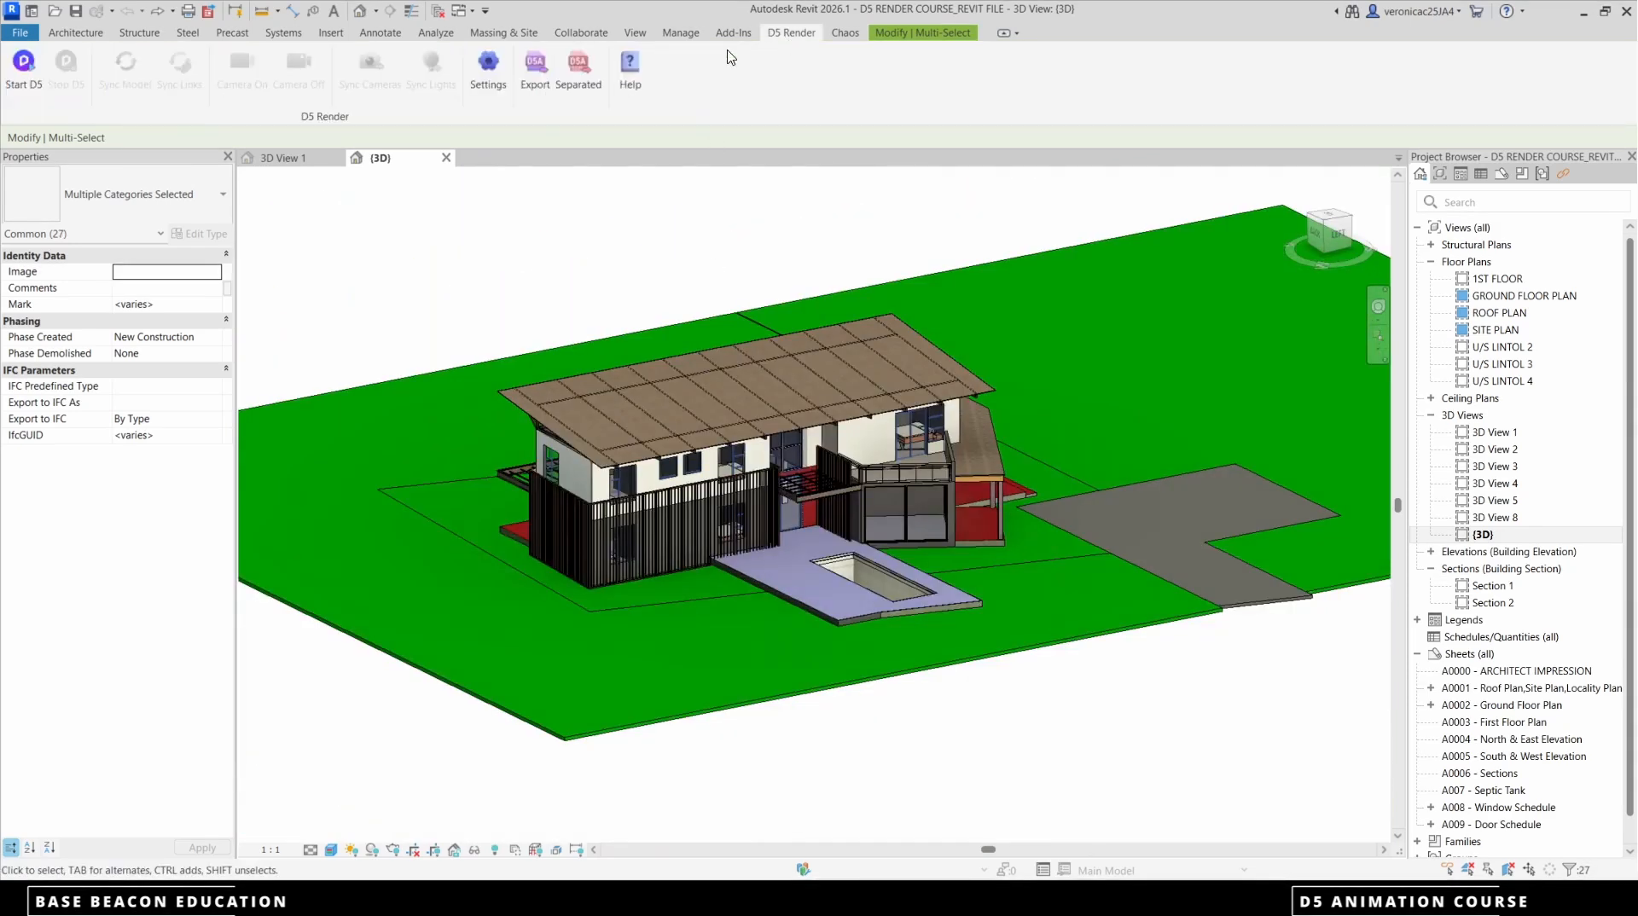
click(578, 73)
click(962, 335)
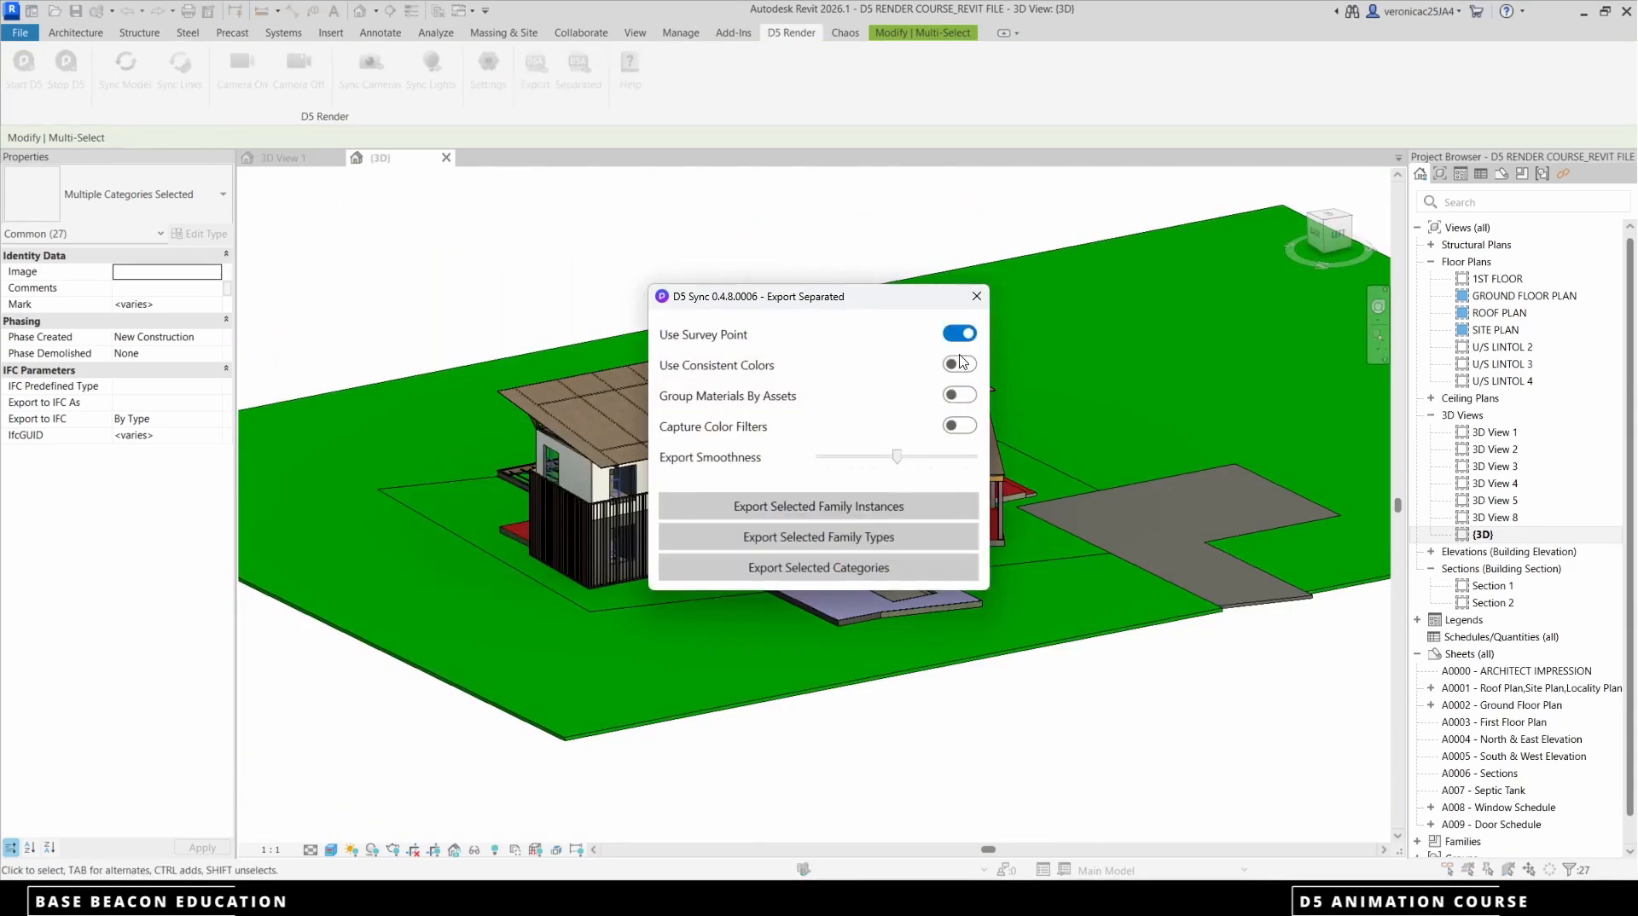
click(961, 365)
click(819, 511)
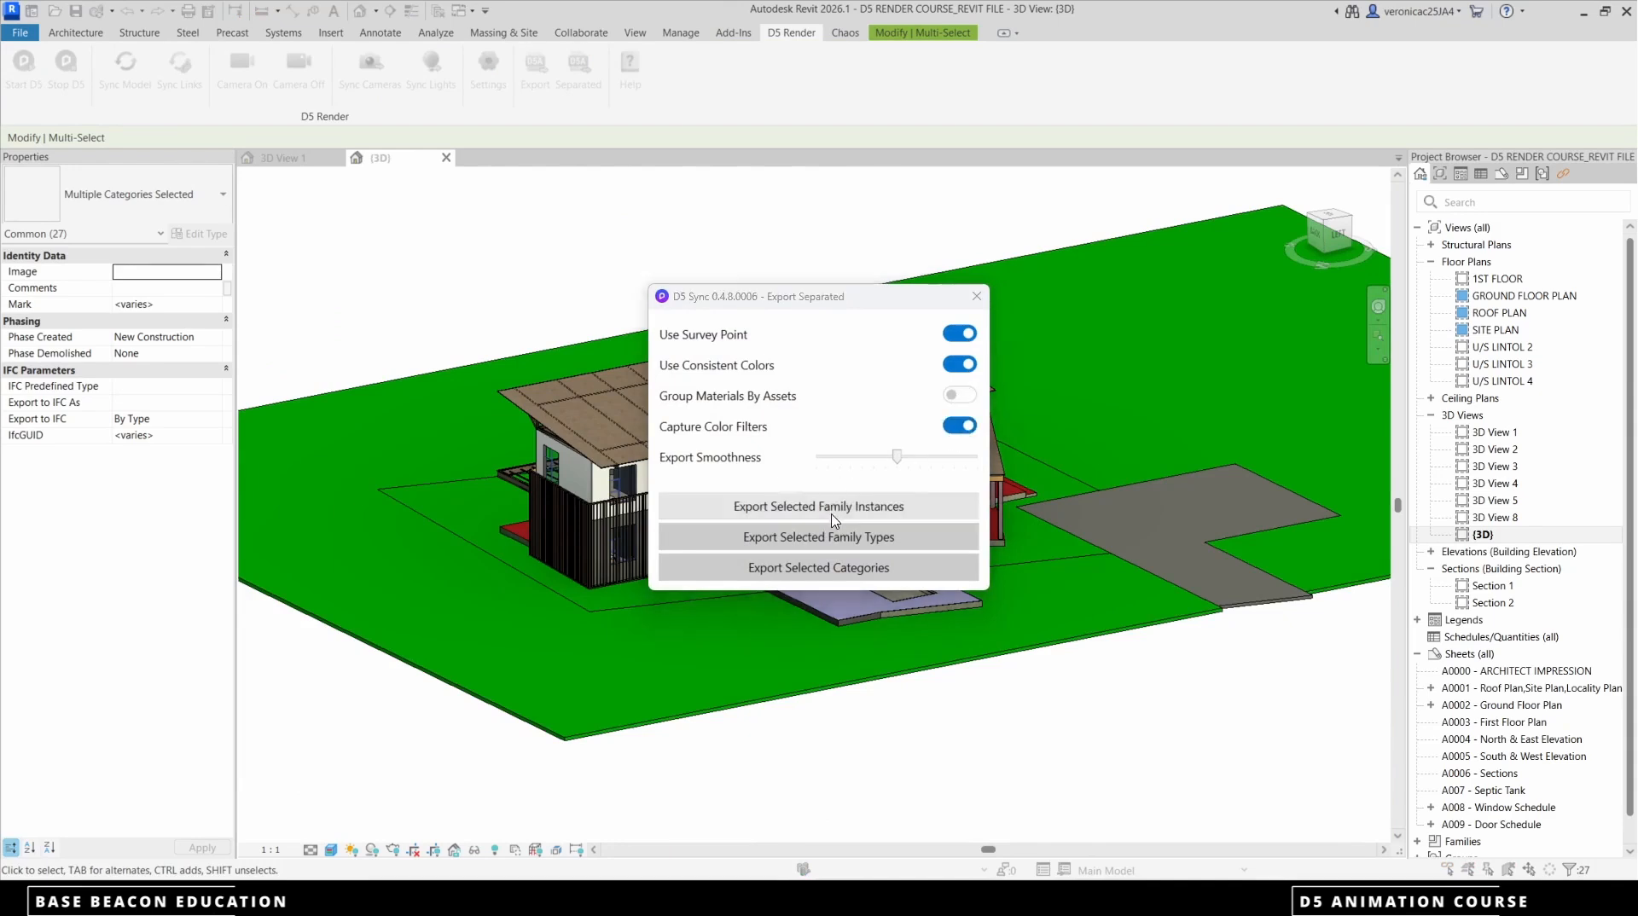
text(windows)
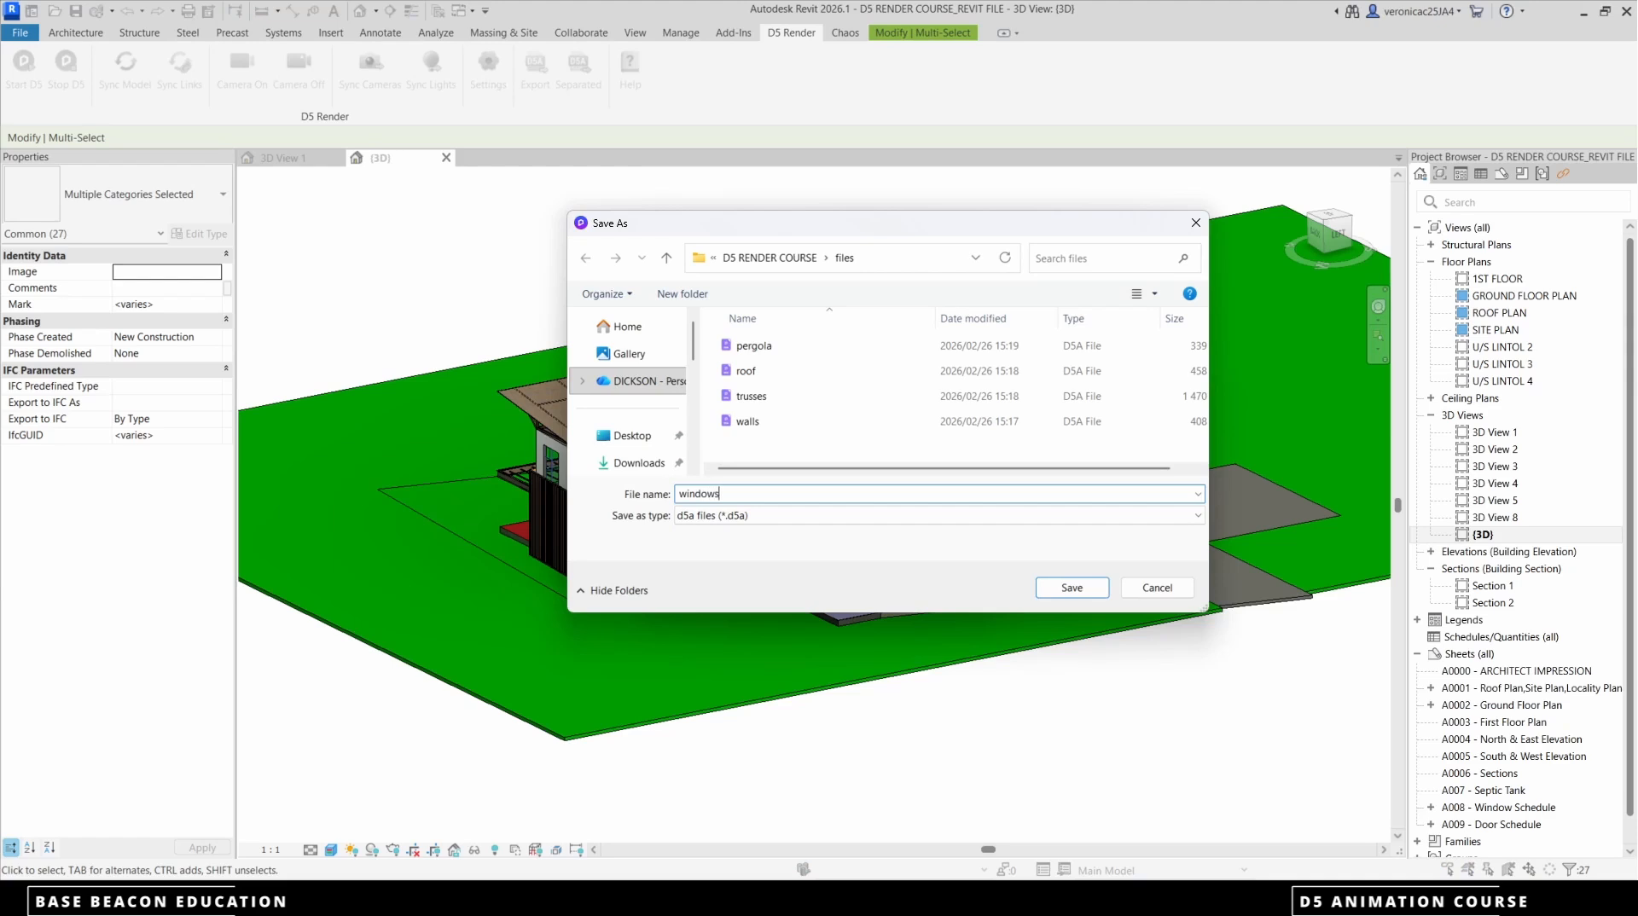
click(1072, 587)
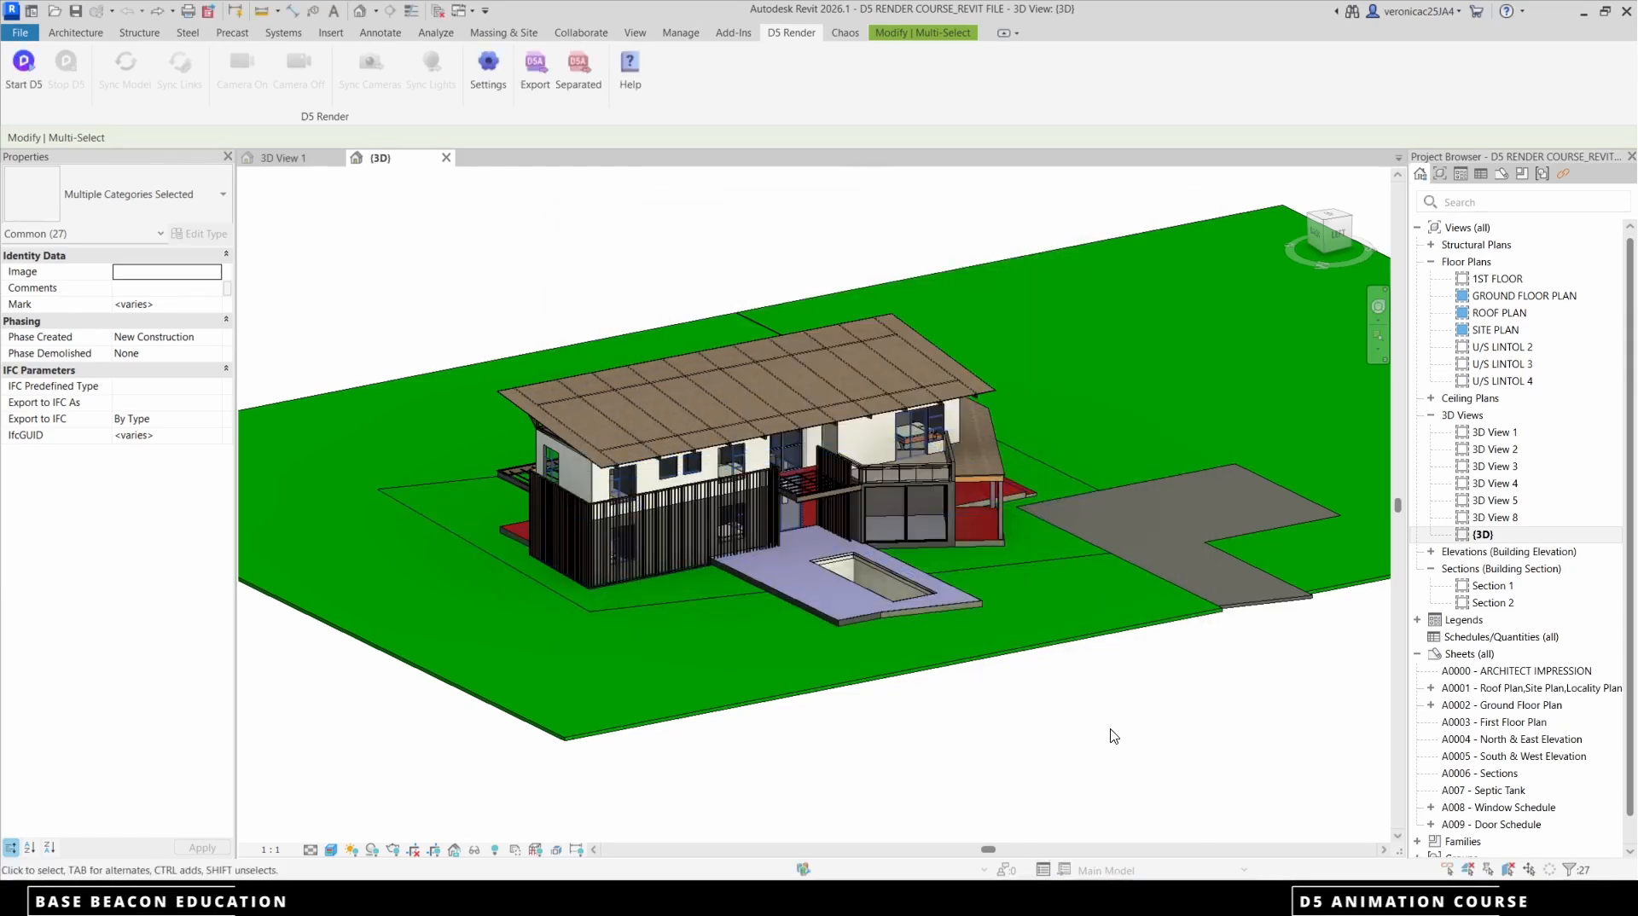
Clear the window selection and select the site ground, driveway, pool deck and floor slabs together
click(1112, 736)
scroll(1031, 562, down, 3)
drag(1148, 675, 1043, 349)
click(1192, 693)
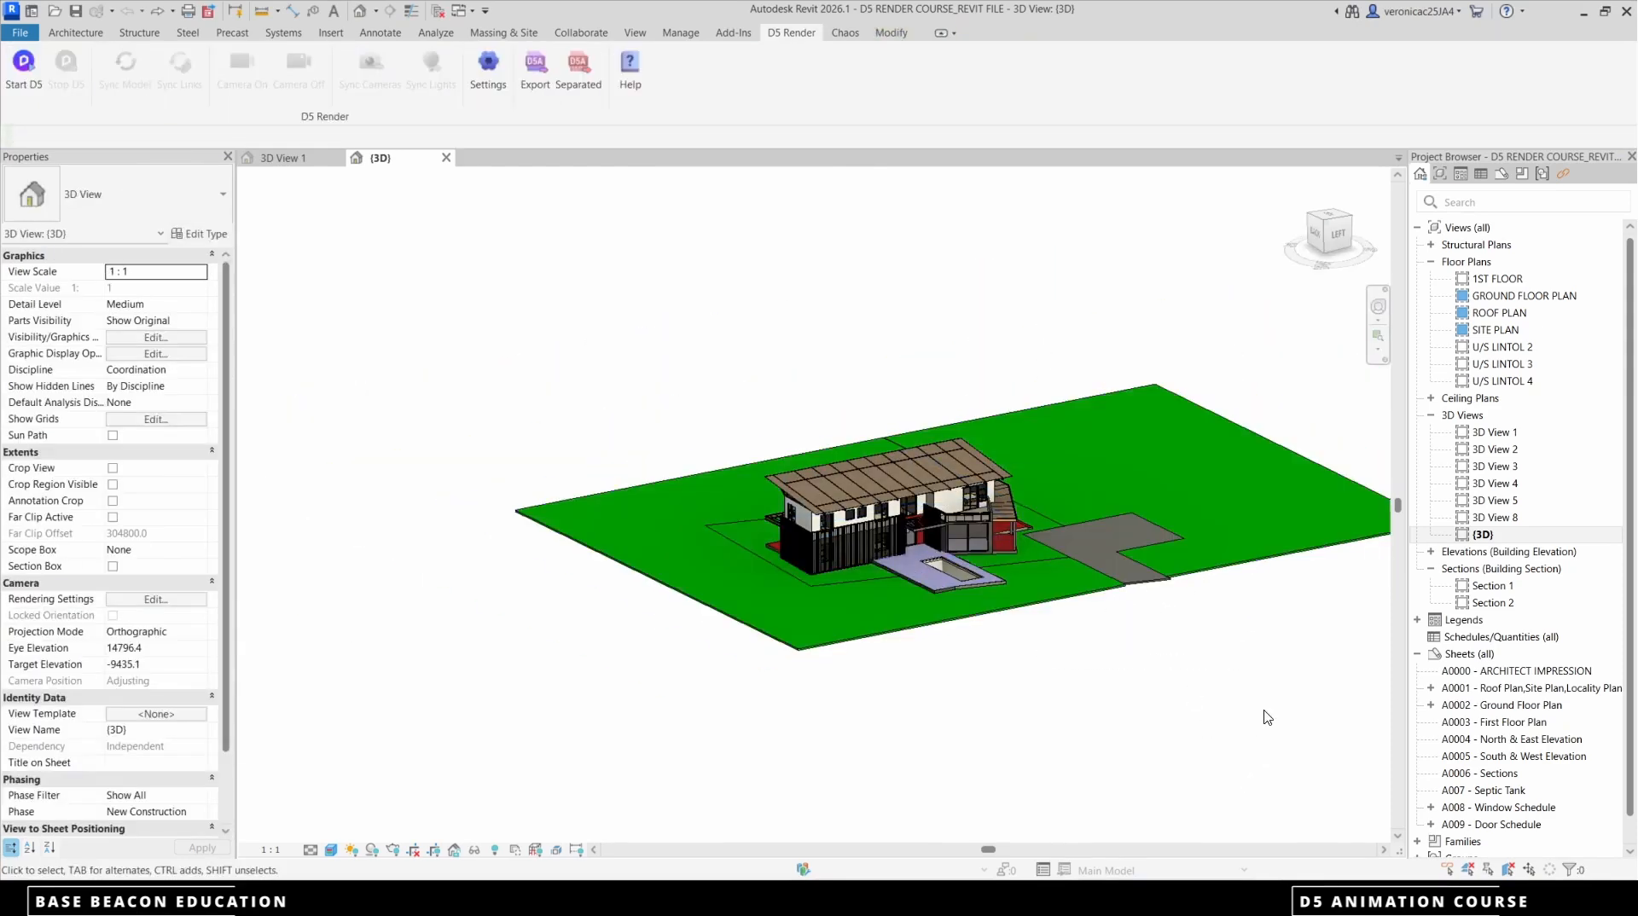
click(916, 568)
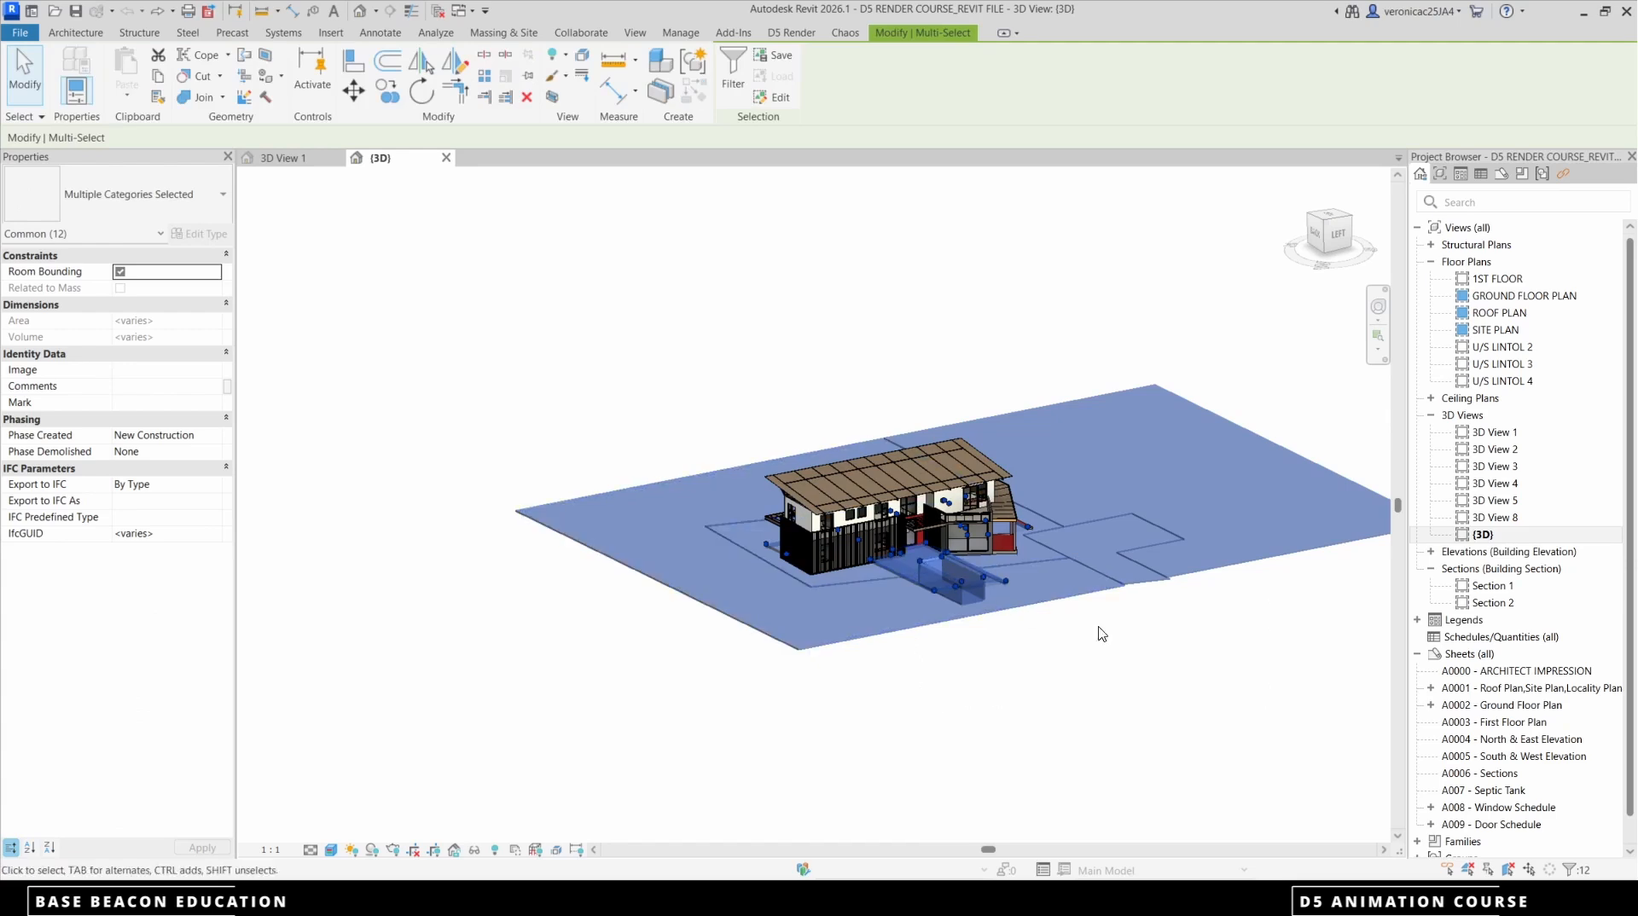
shift+middle_drag(1255, 678, 1035, 713)
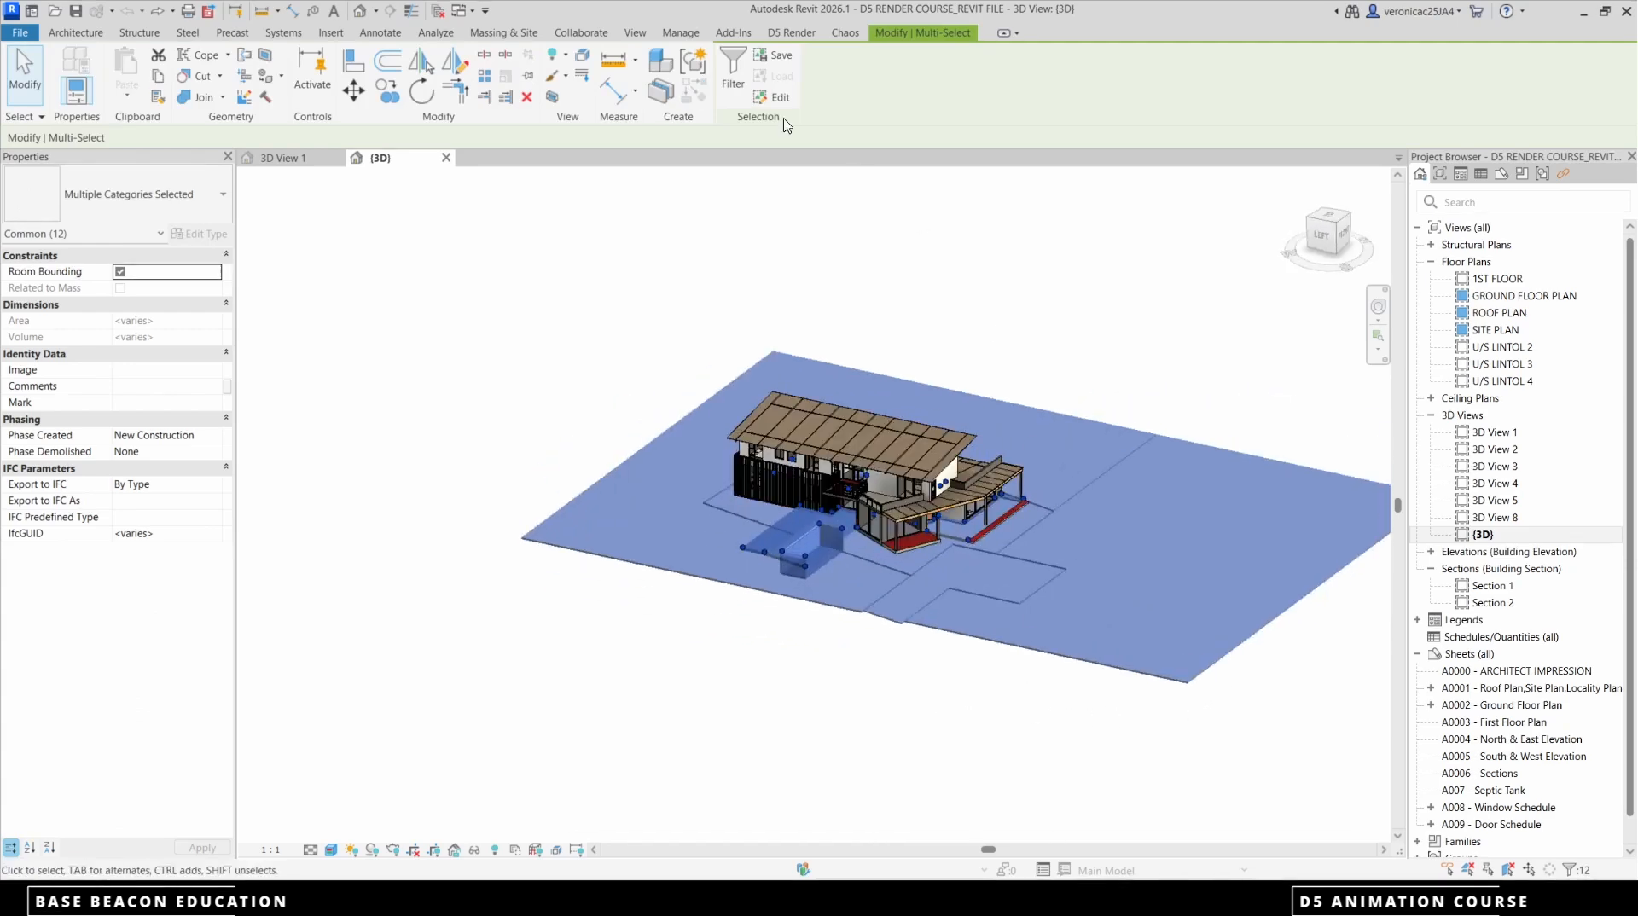
Export the selected site elements separately as family instances with survey point, consistent colors and color filter capture enabled to a landscape d5a file
click(792, 34)
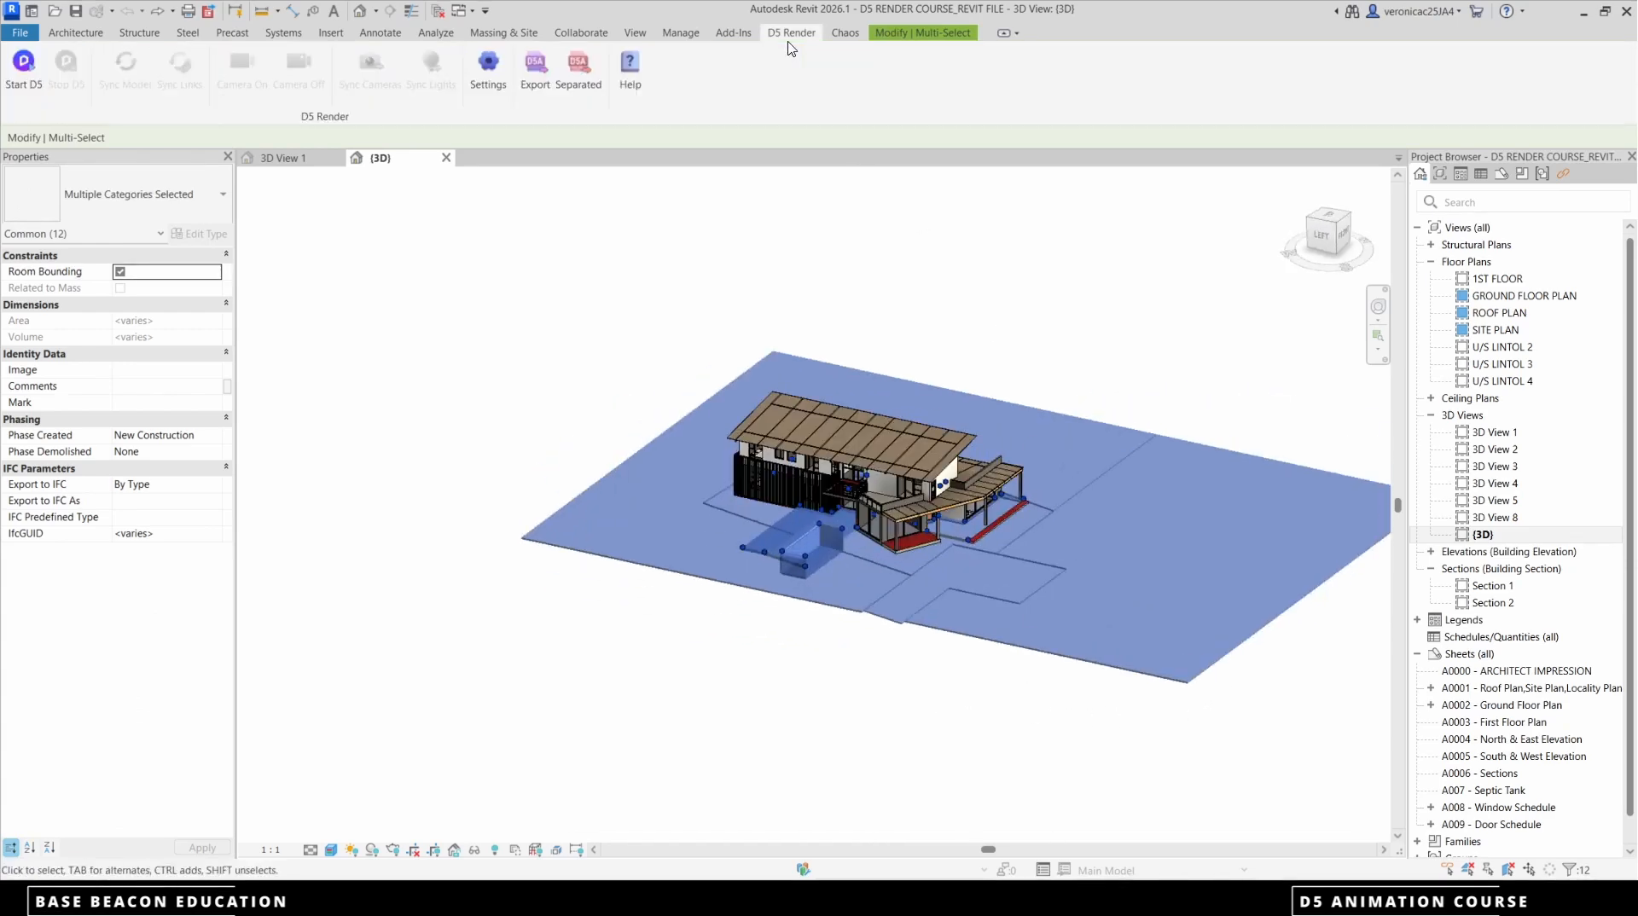
click(579, 70)
click(960, 333)
click(959, 365)
click(959, 426)
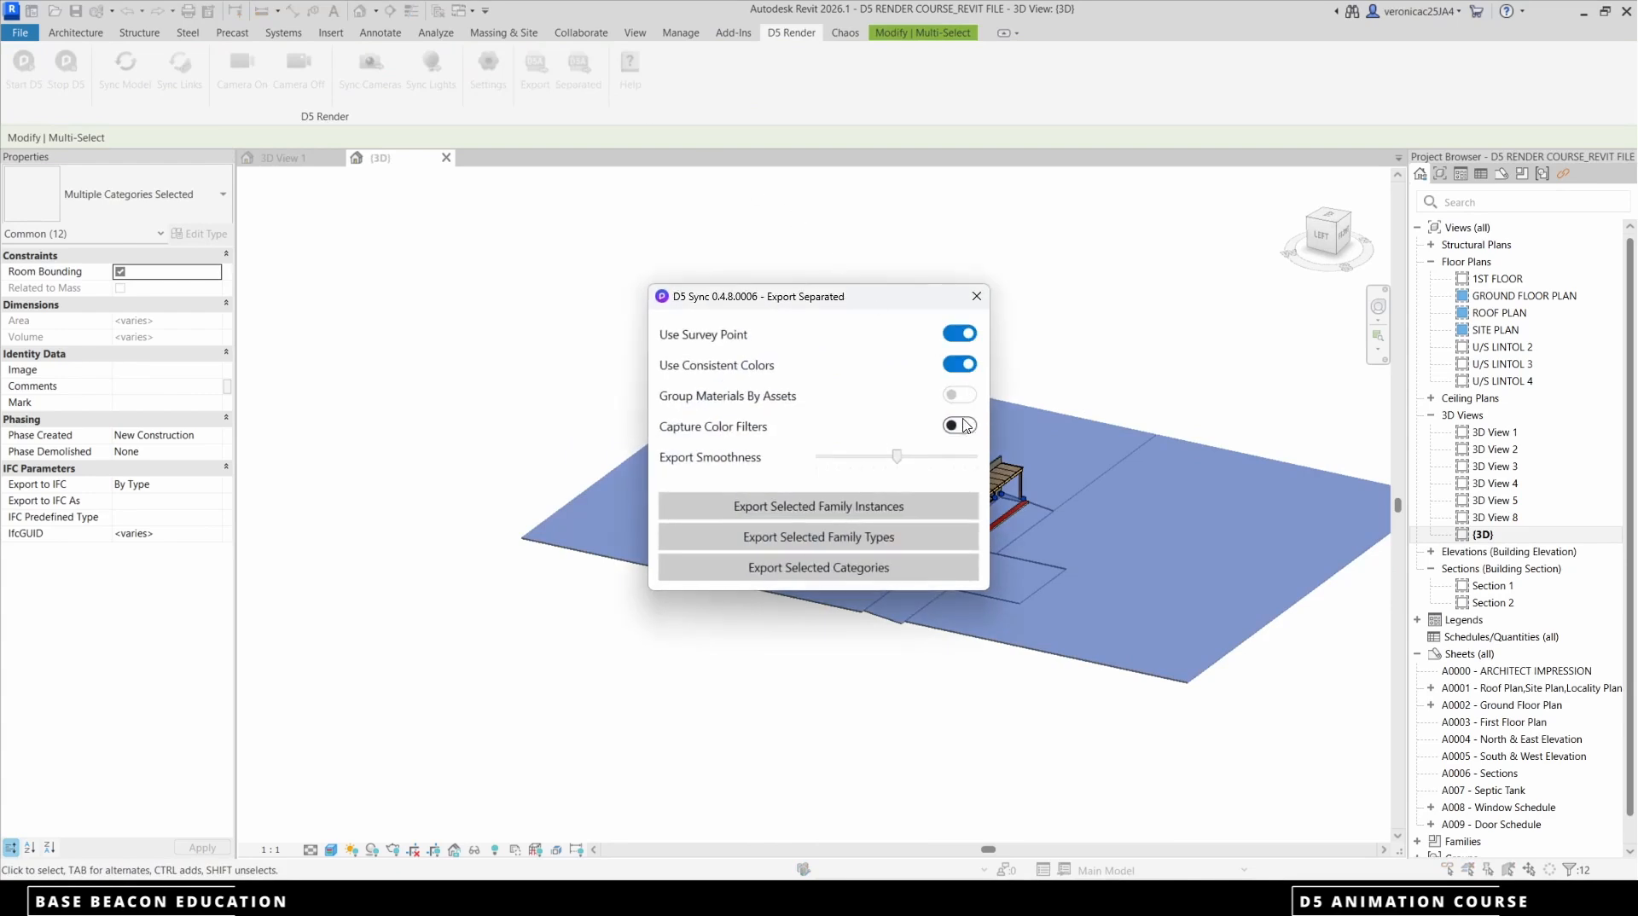
click(844, 507)
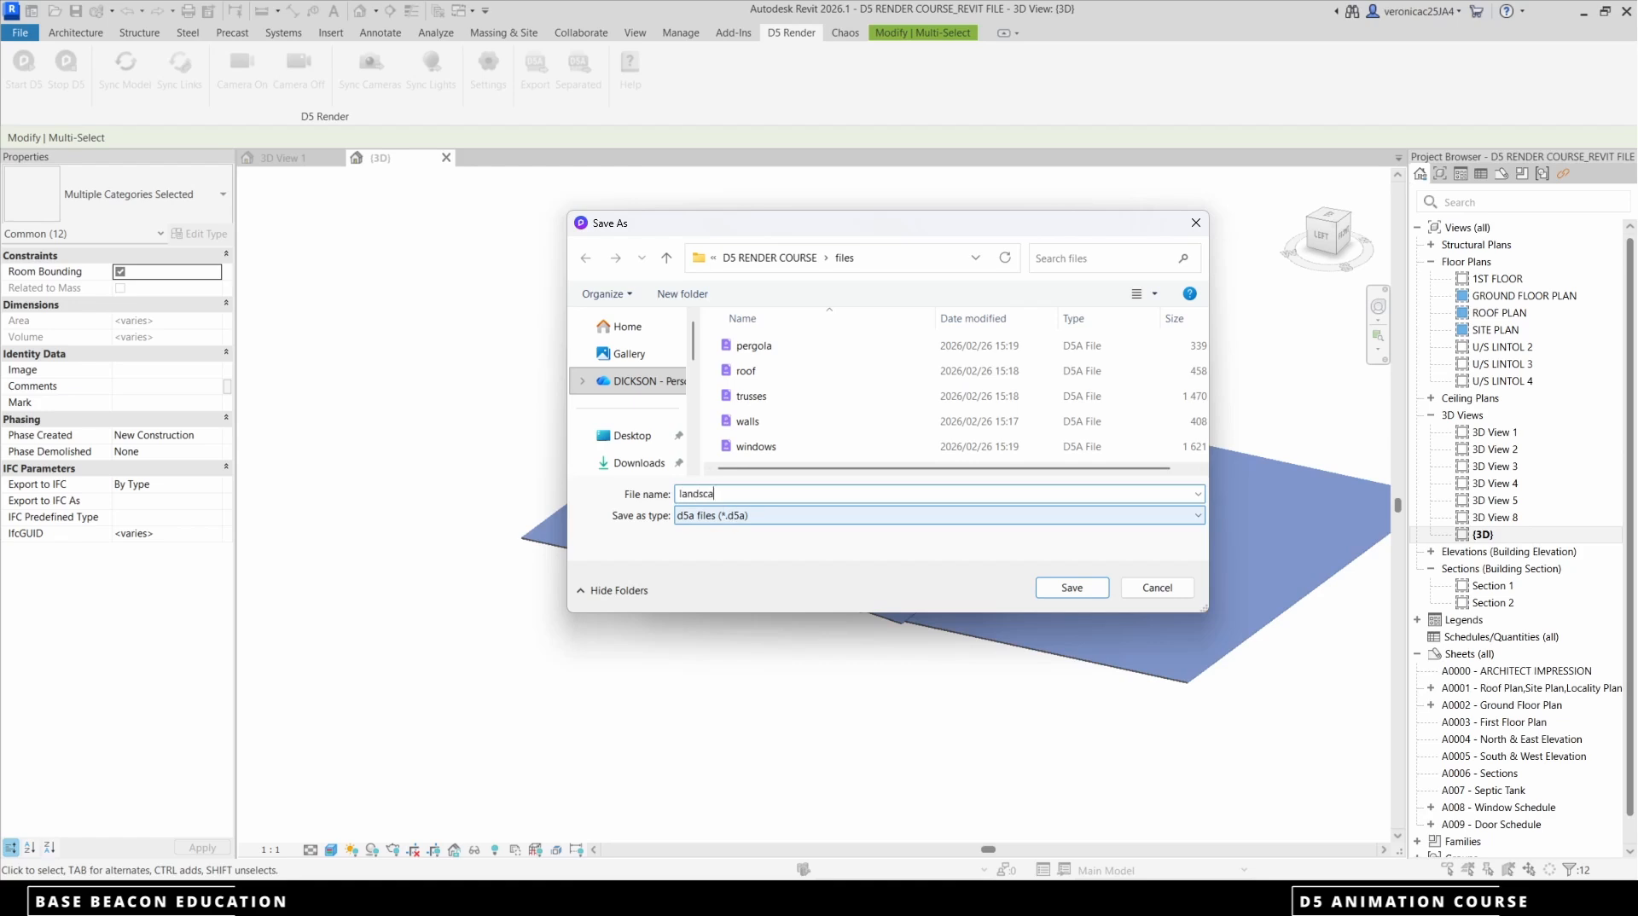
text(landscape)
click(1071, 587)
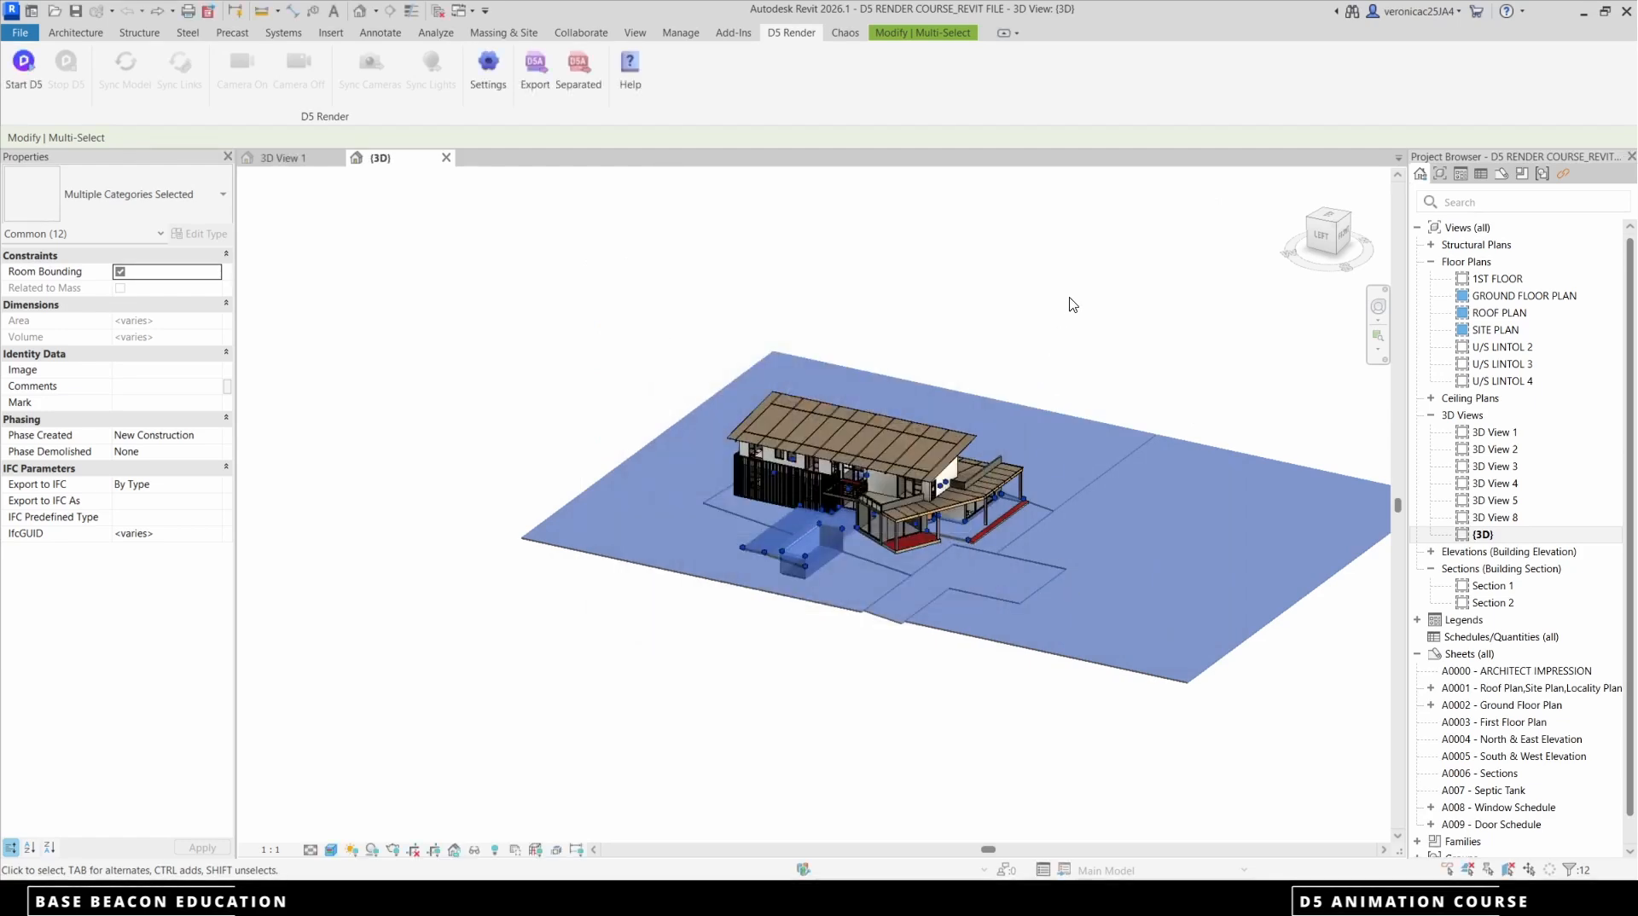
click(1073, 305)
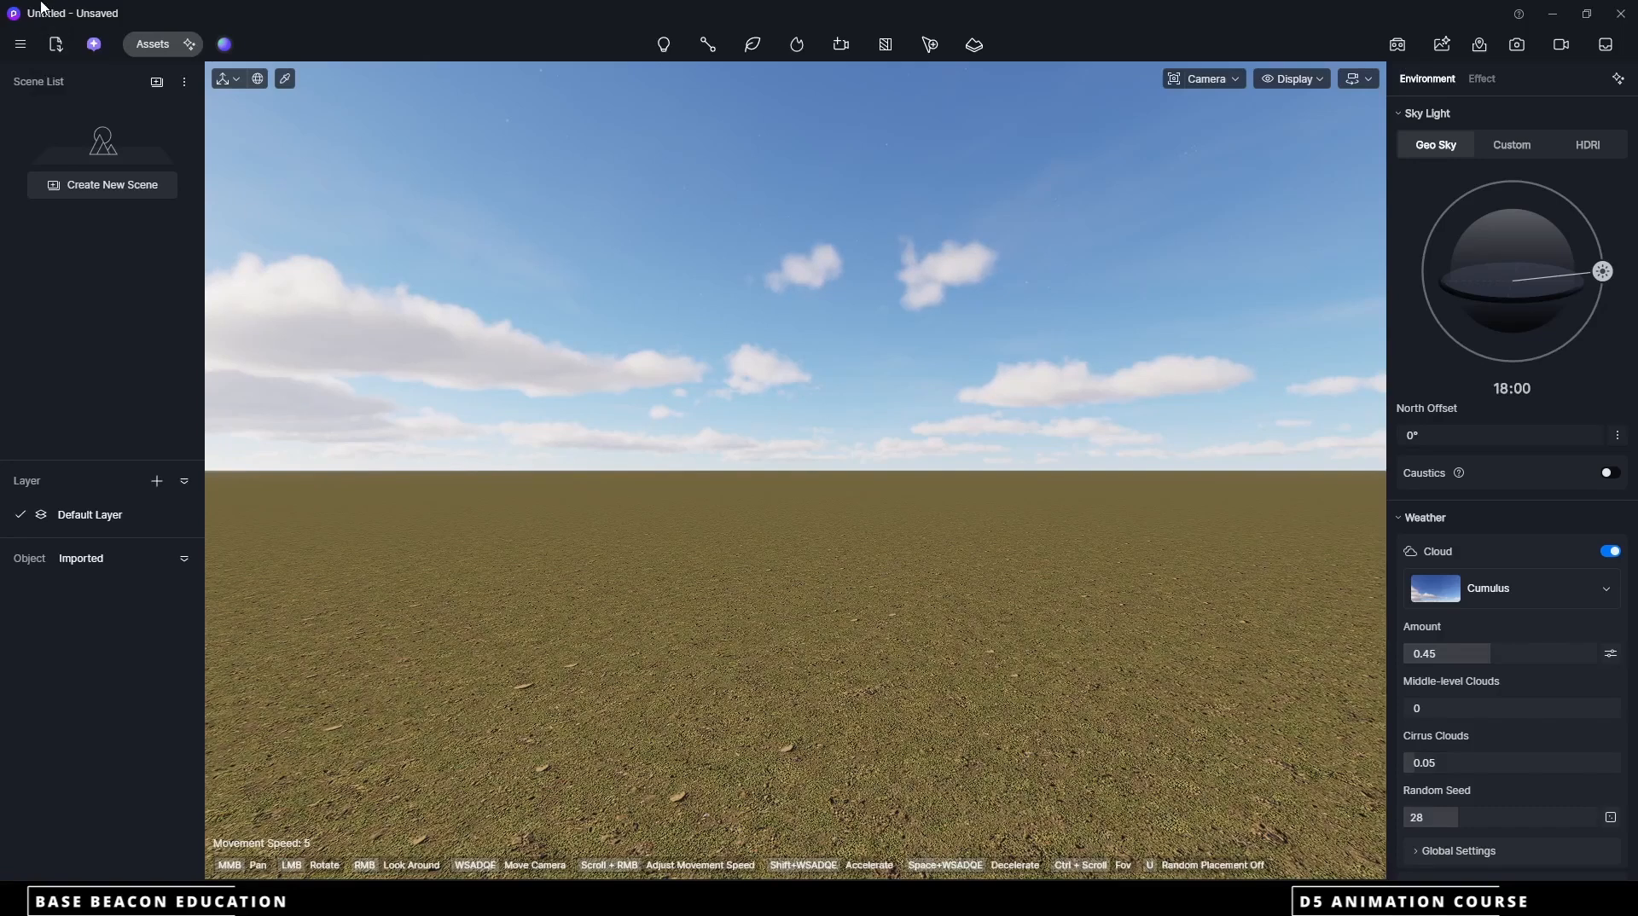
Switch to D5 Render, import the landscape d5a file and place the model in the empty scene
click(56, 45)
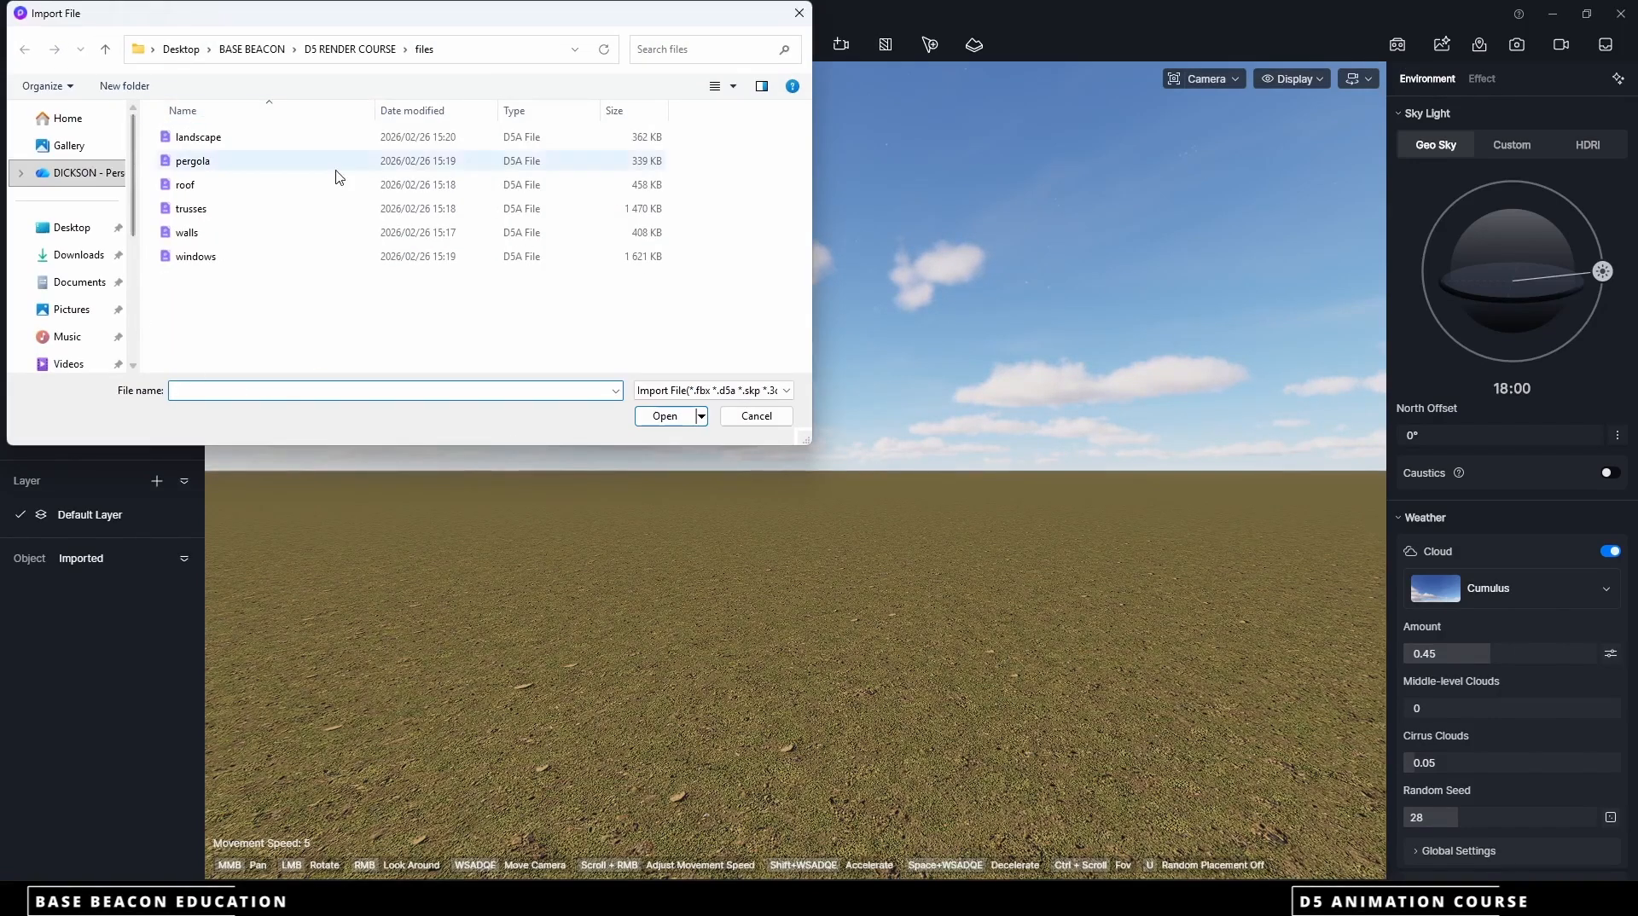
click(202, 146)
click(665, 416)
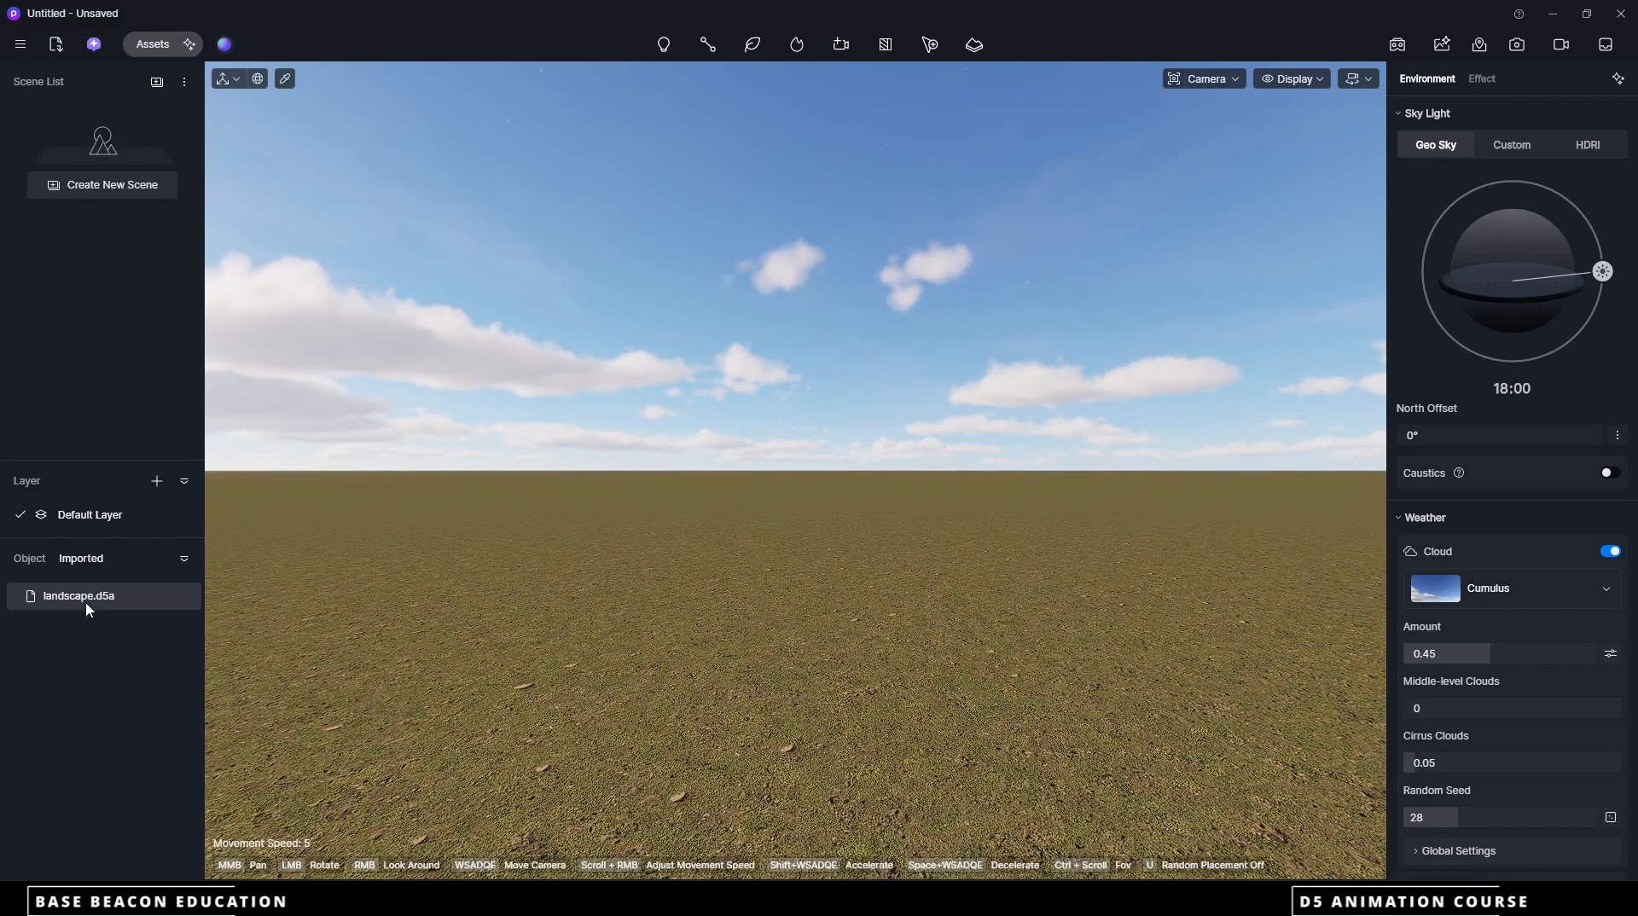
click(189, 595)
click(622, 578)
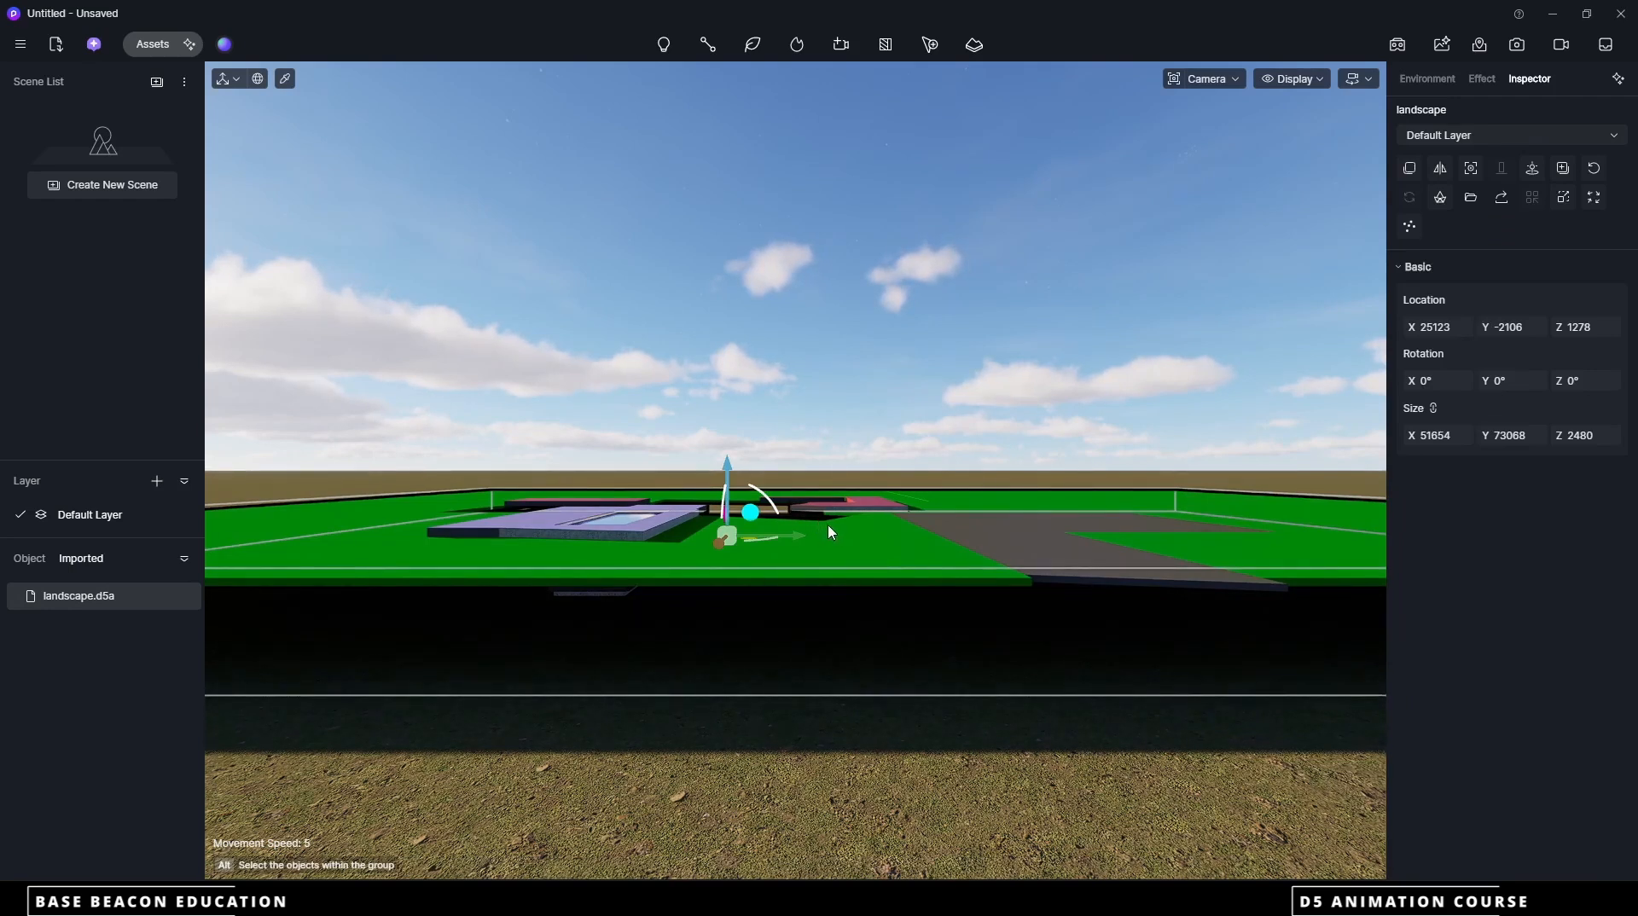
scroll(762, 609, down, 5)
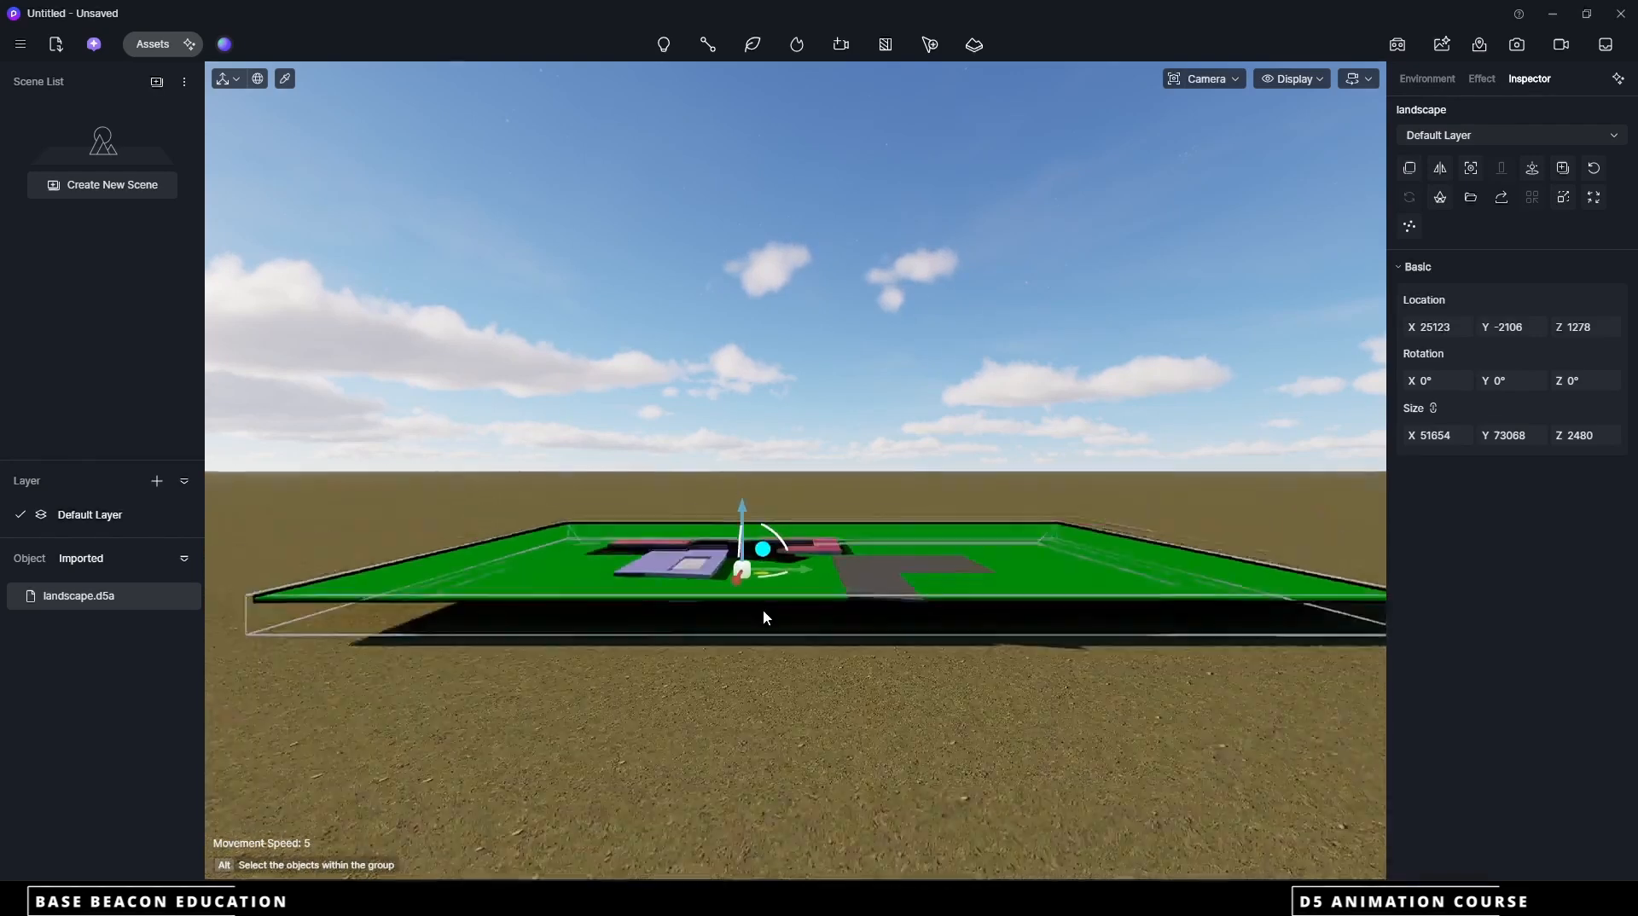
Move the placed landscape model to its original import coordinates
scroll(768, 551, up, 3)
scroll(765, 520, down, 5)
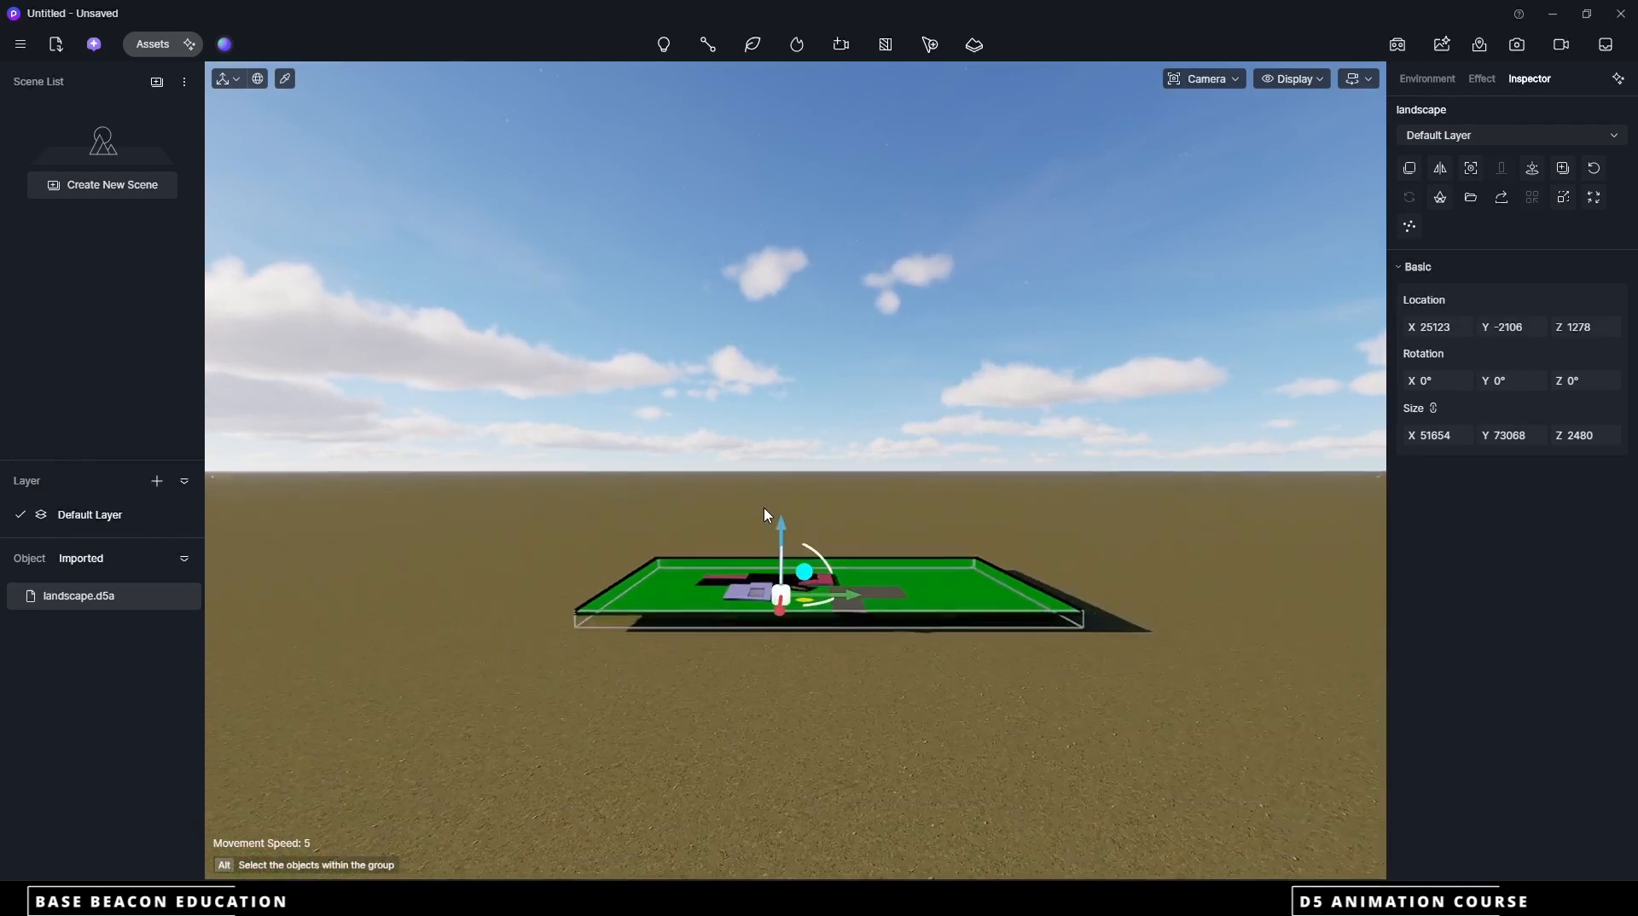
scroll(762, 621, up, 5)
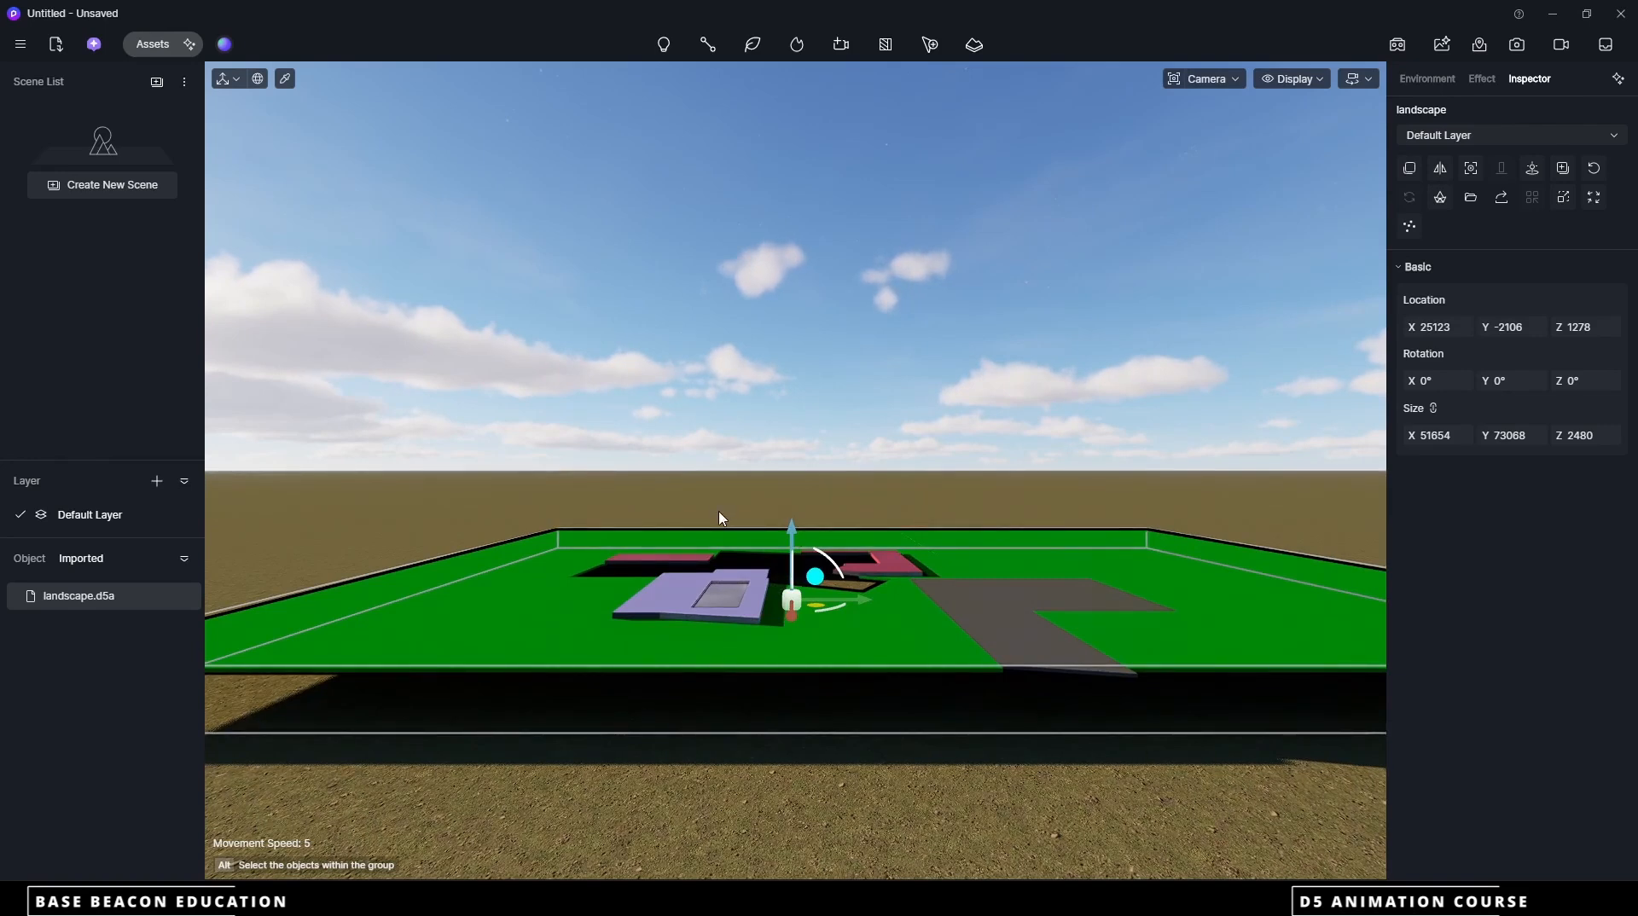
click(1533, 169)
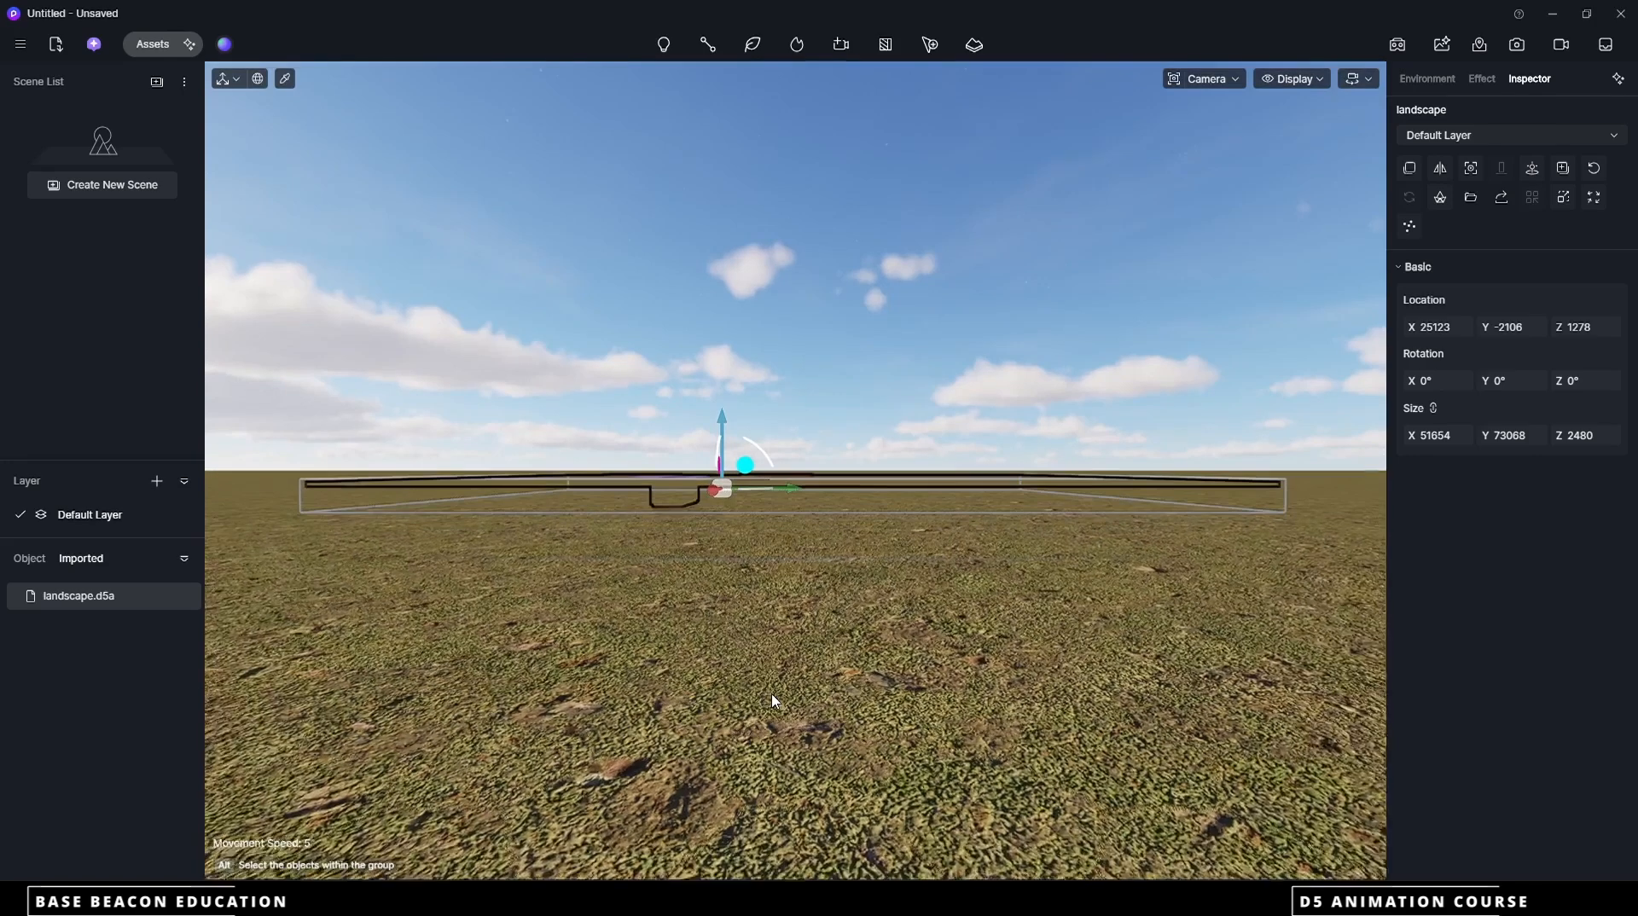
middle_drag(794, 505, 693, 839)
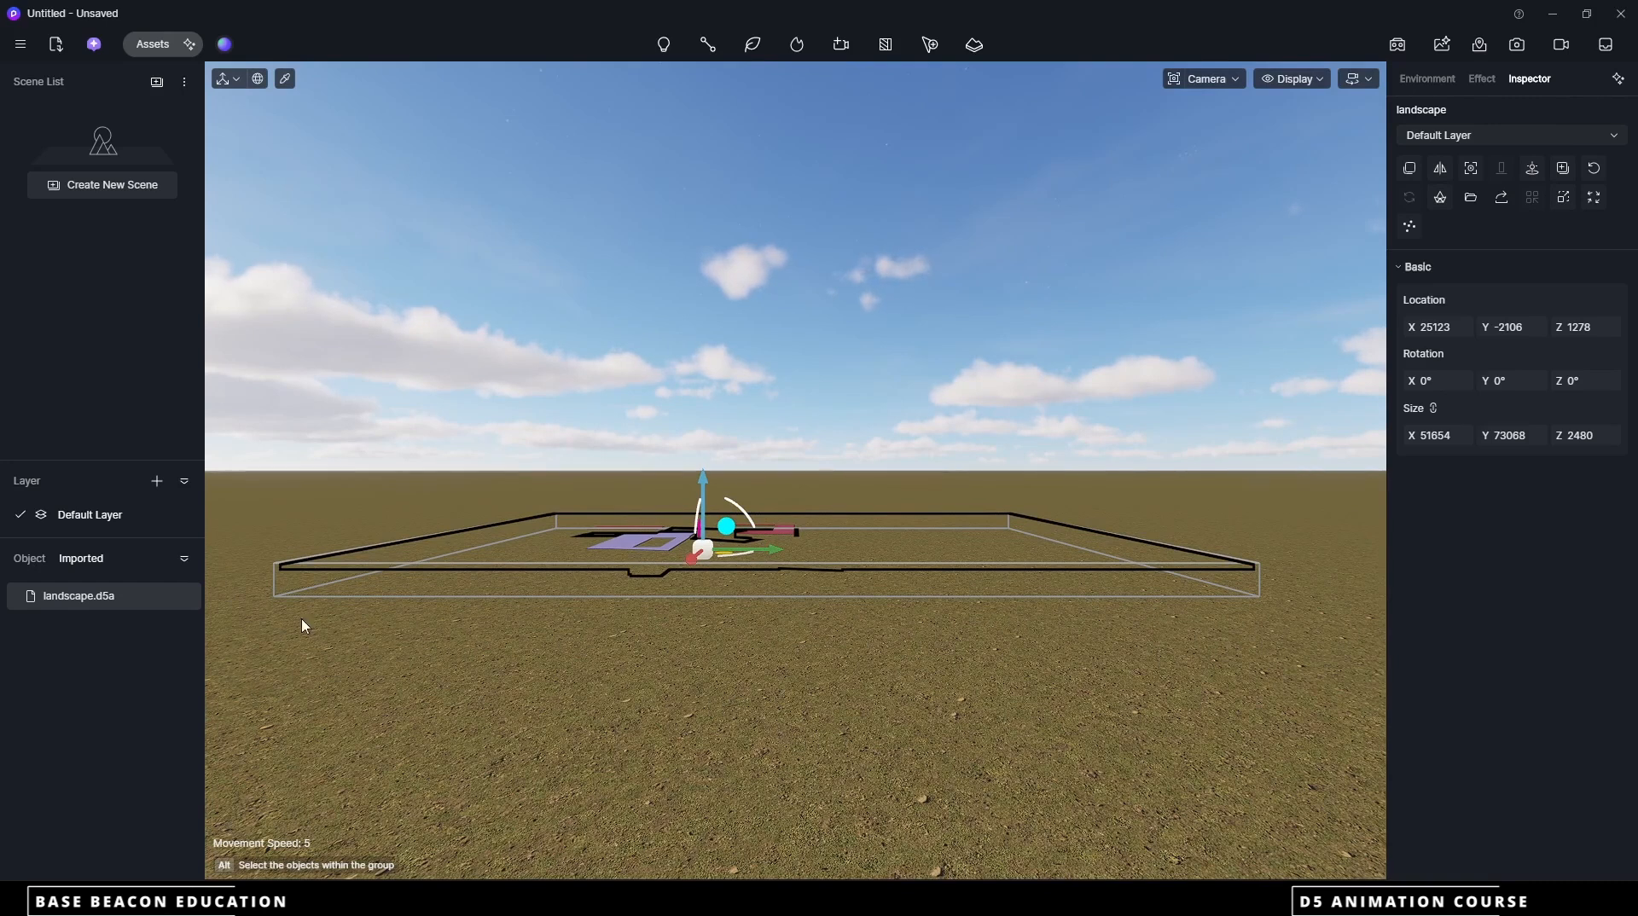
Hide the default terrain object so only the landscape model remains in the scene
click(31, 560)
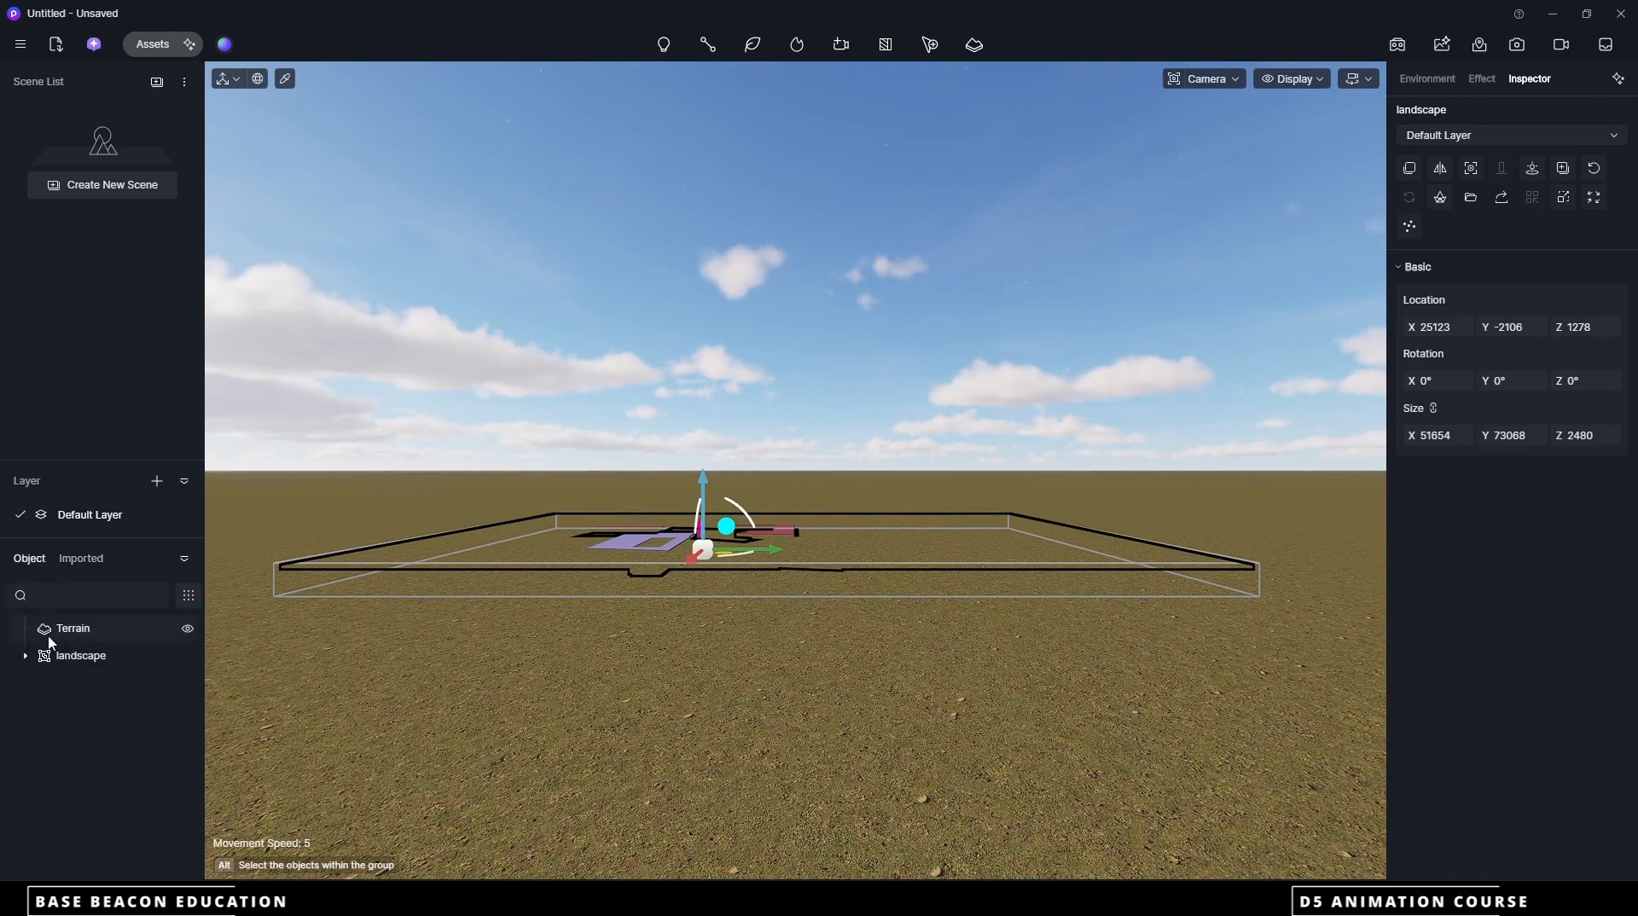
click(186, 629)
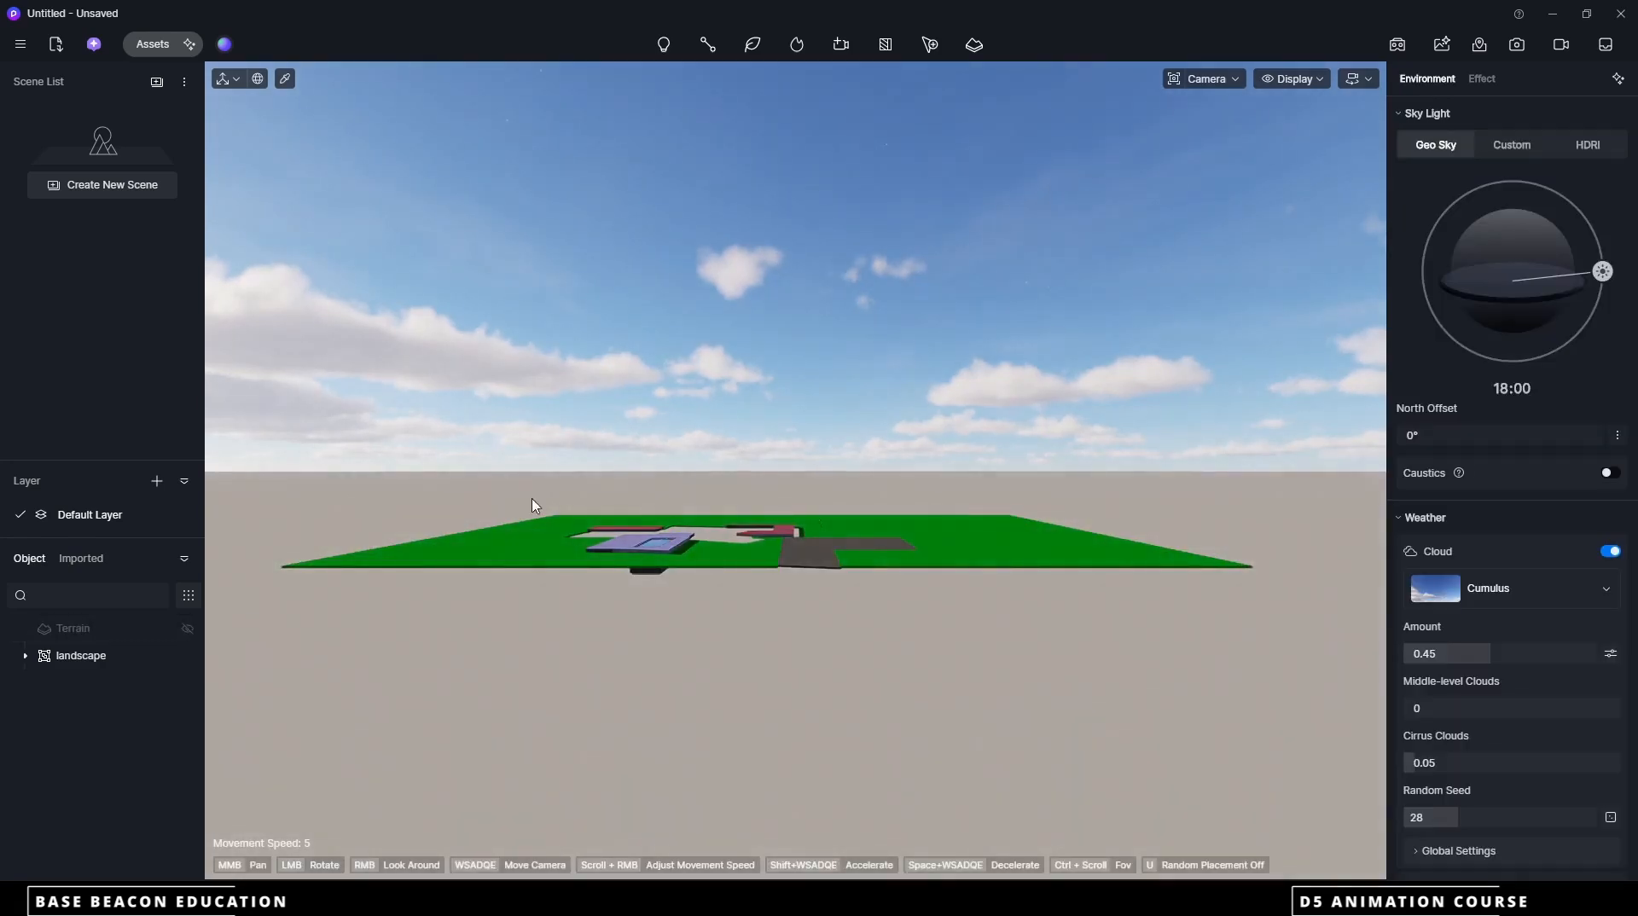
scroll(782, 538, up, 5)
scroll(780, 541, up, 5)
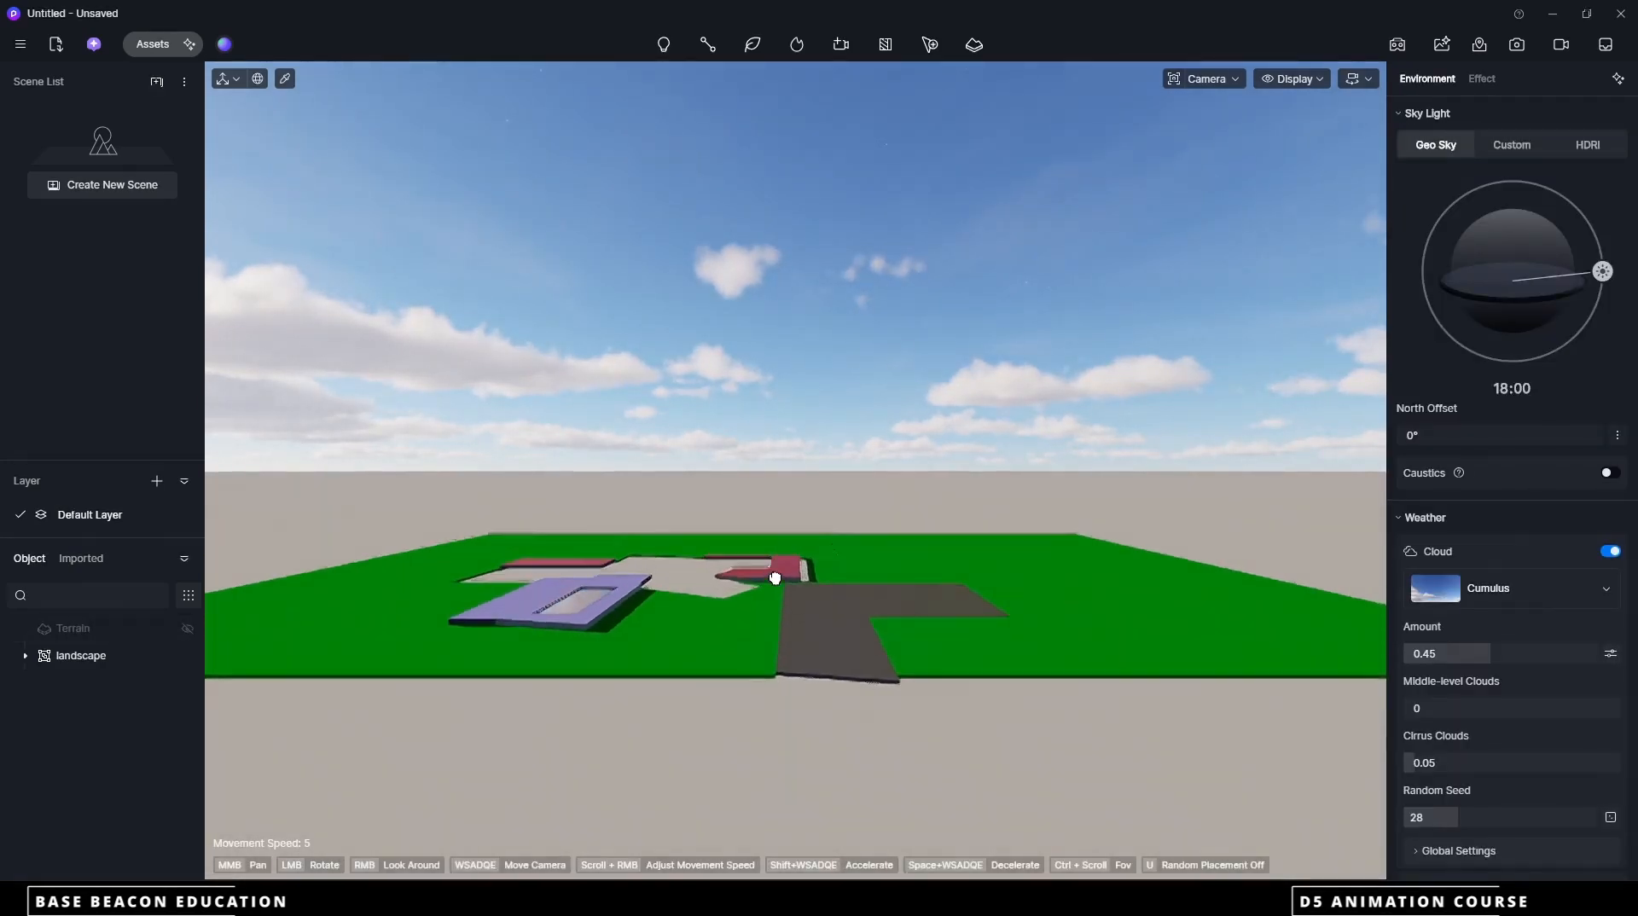
Import the pergola d5a file, place it in the scene and move it to its original coordinates
click(54, 50)
click(193, 160)
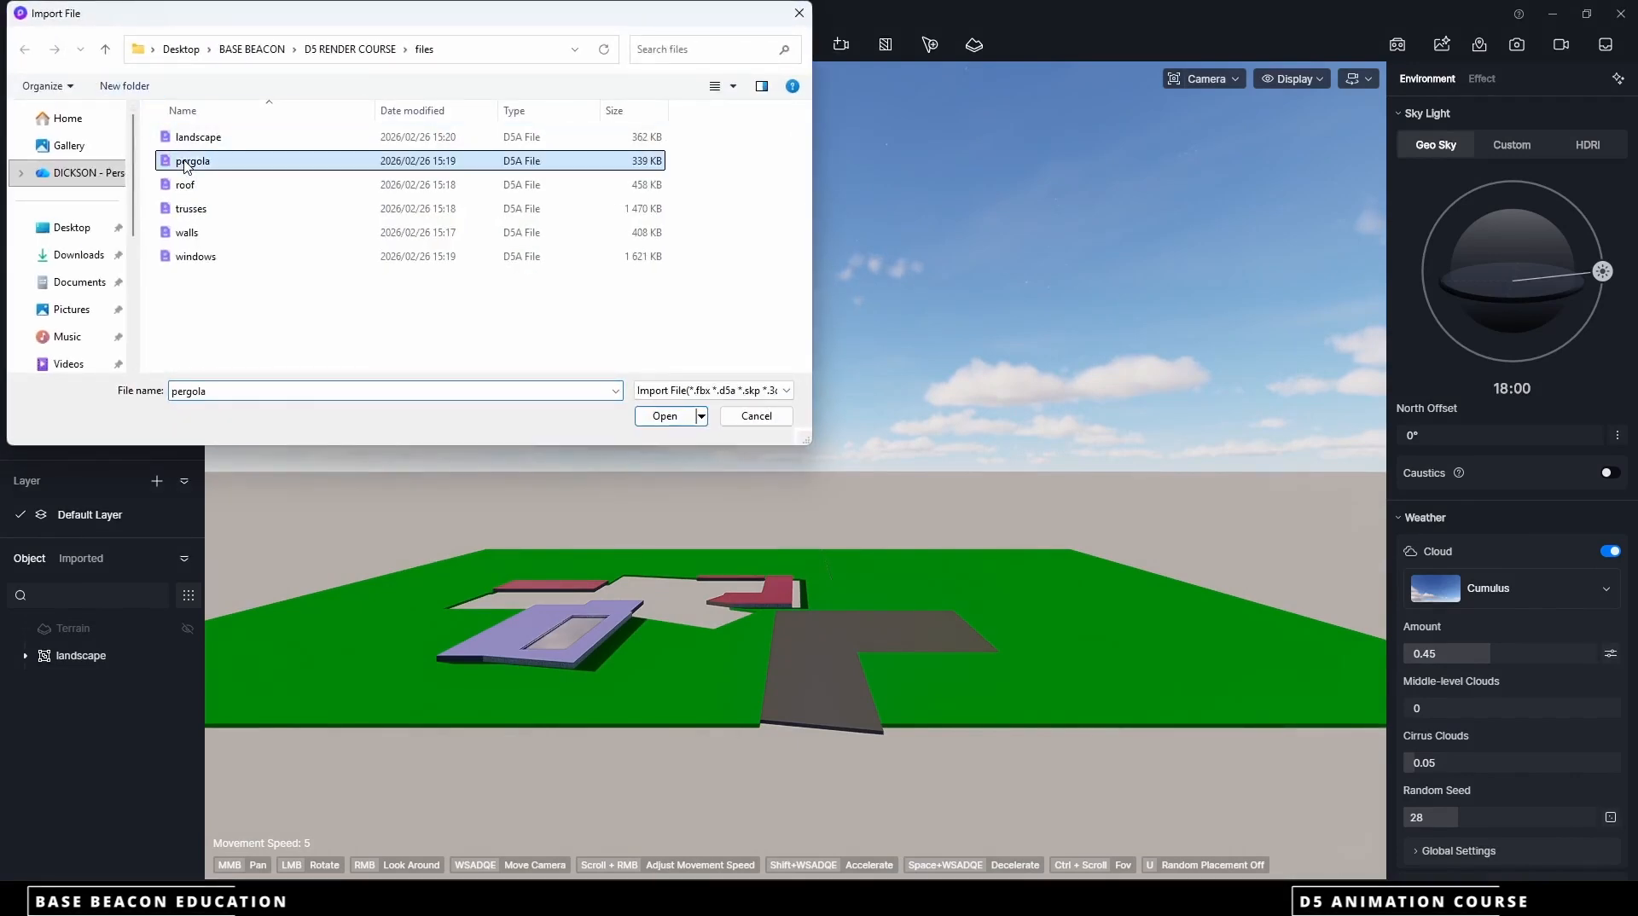
click(665, 416)
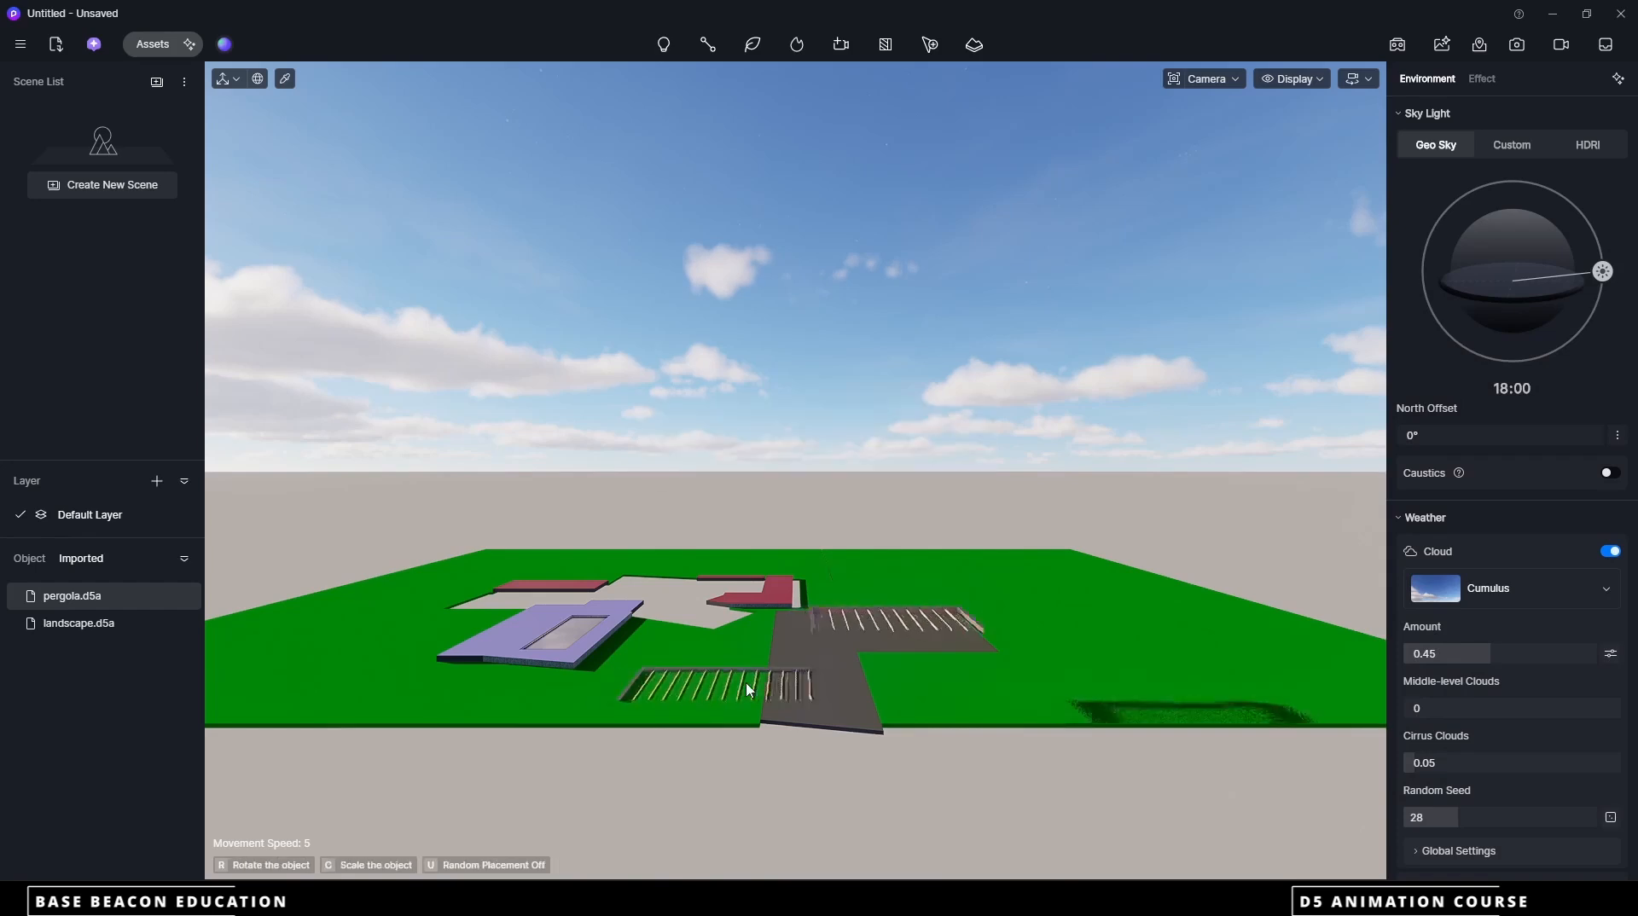
click(896, 668)
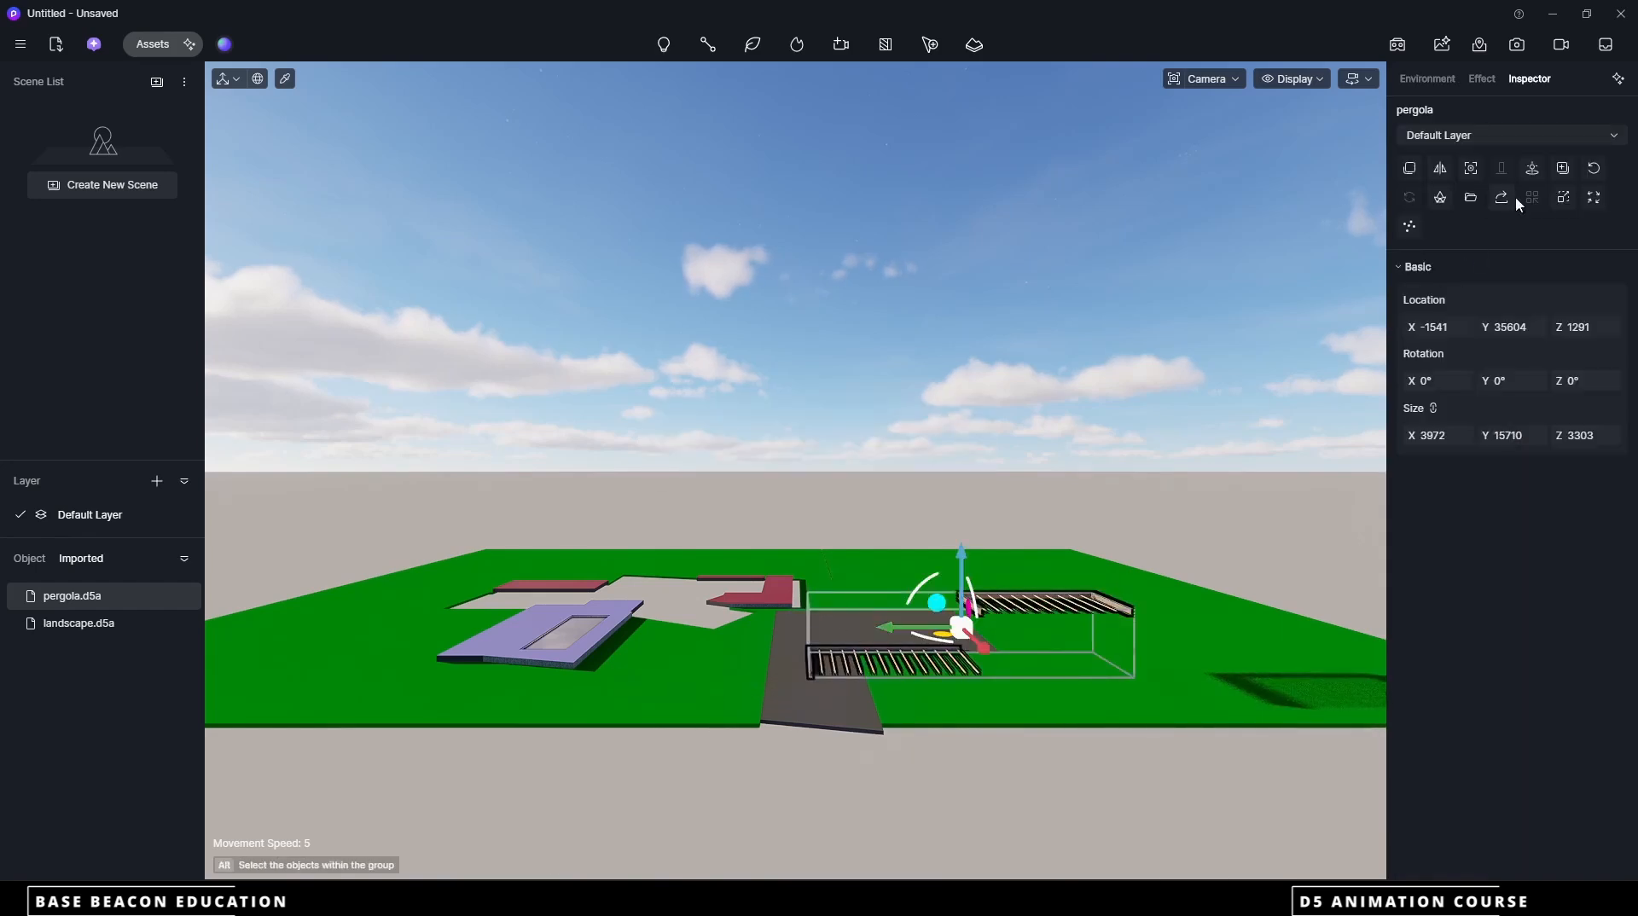
click(1538, 171)
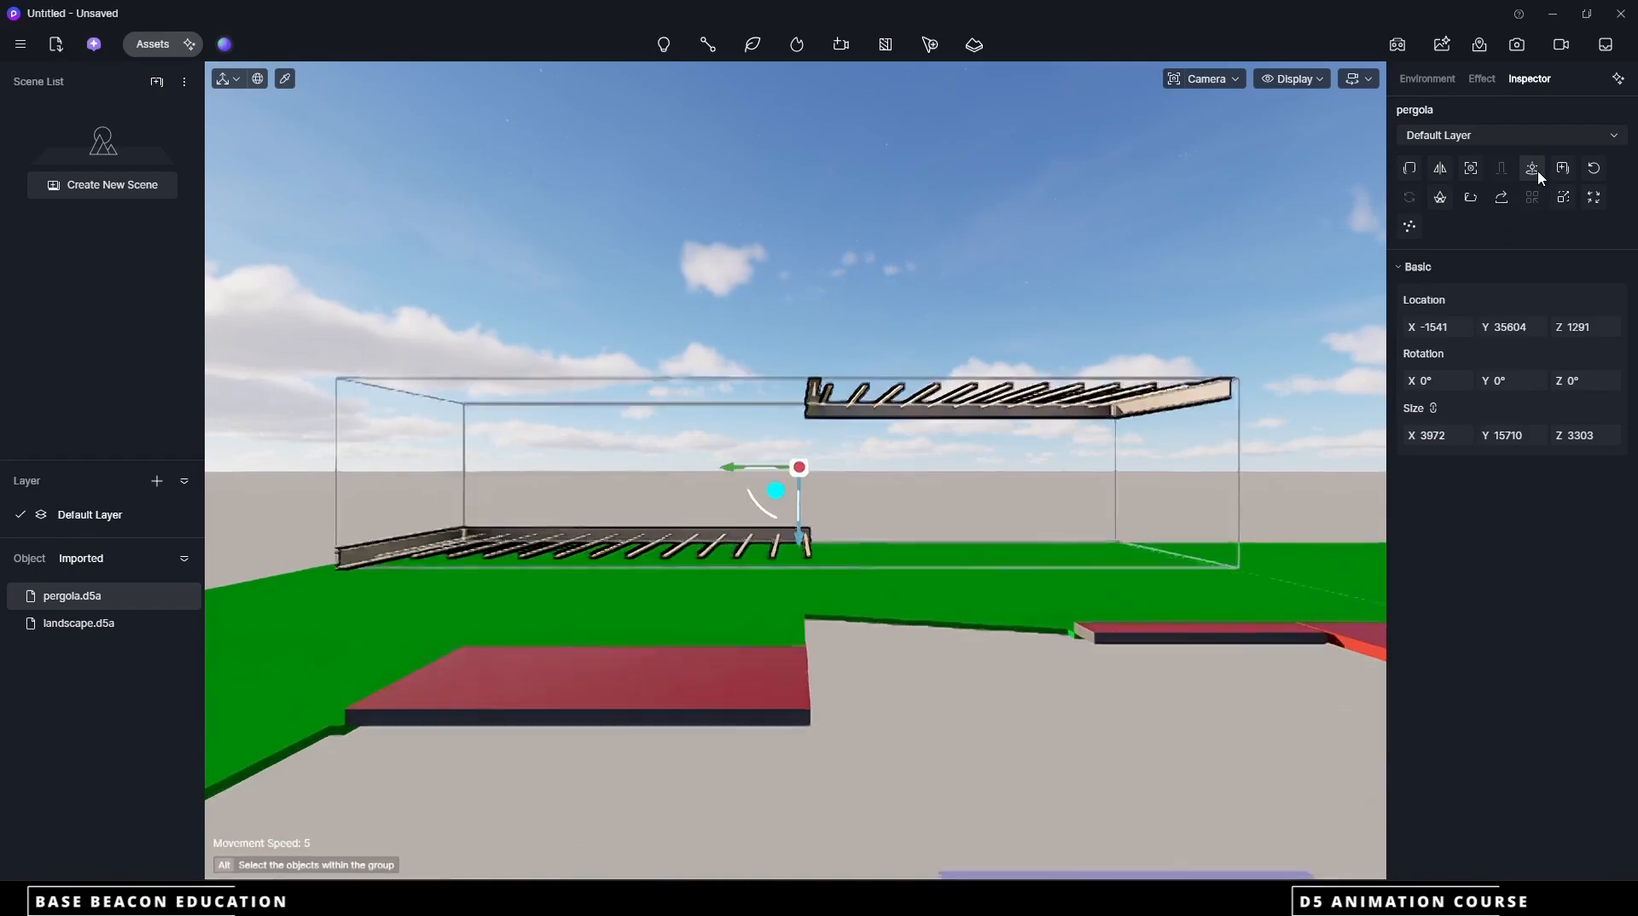
scroll(855, 593, down, 4)
click(1003, 345)
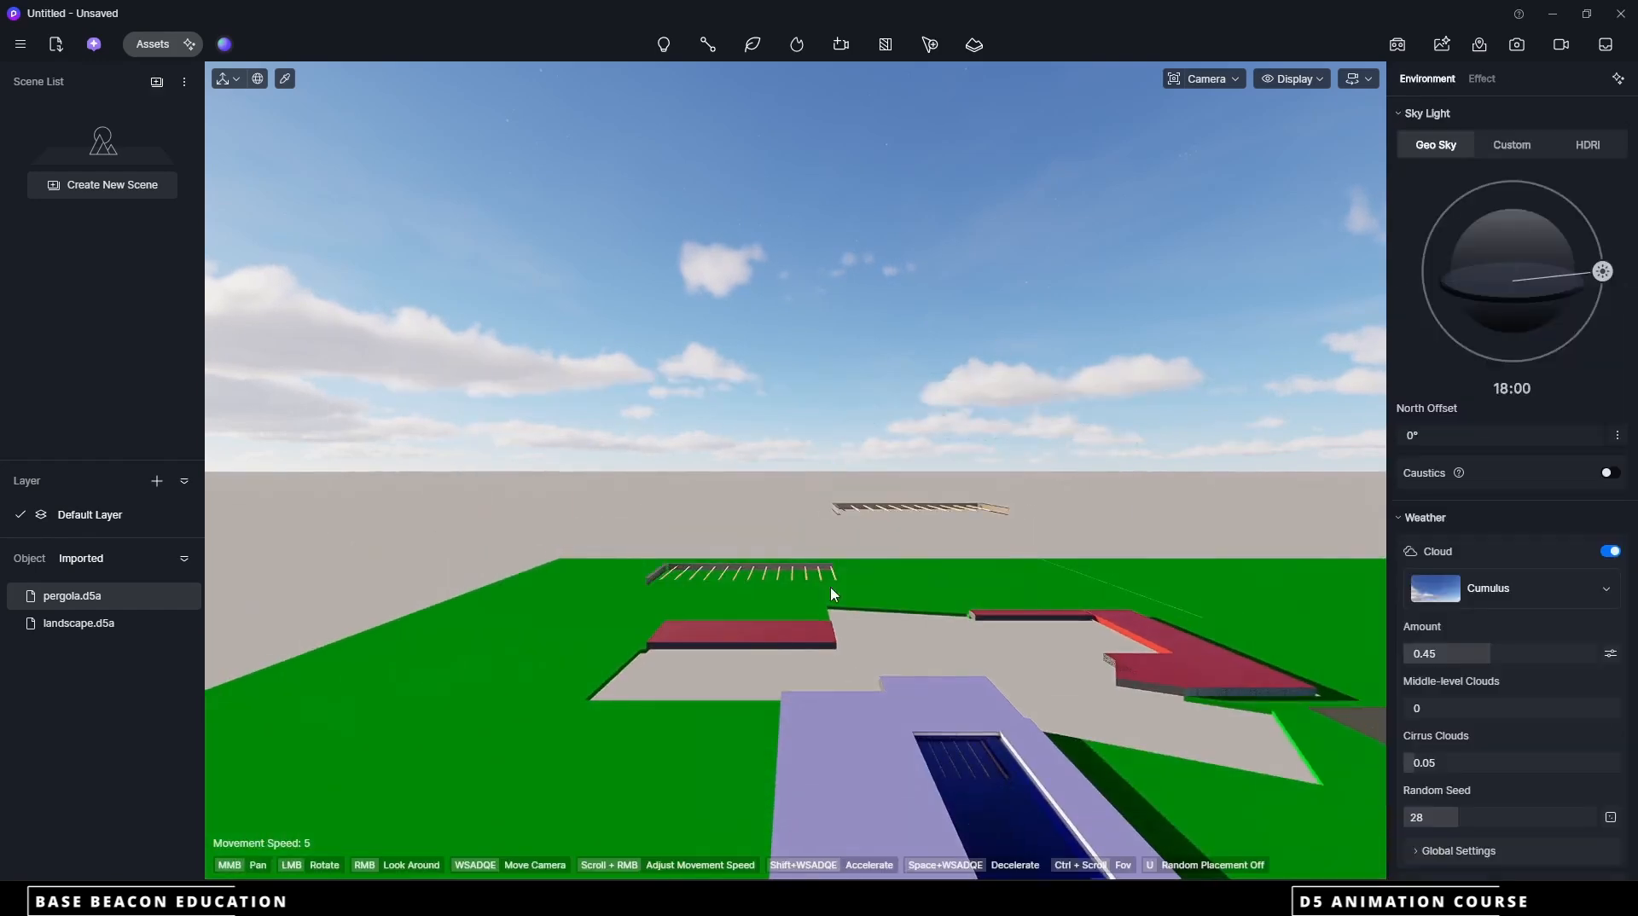
Import the roof d5a file, place it in the scene and move it to its original coordinates
click(56, 47)
click(188, 185)
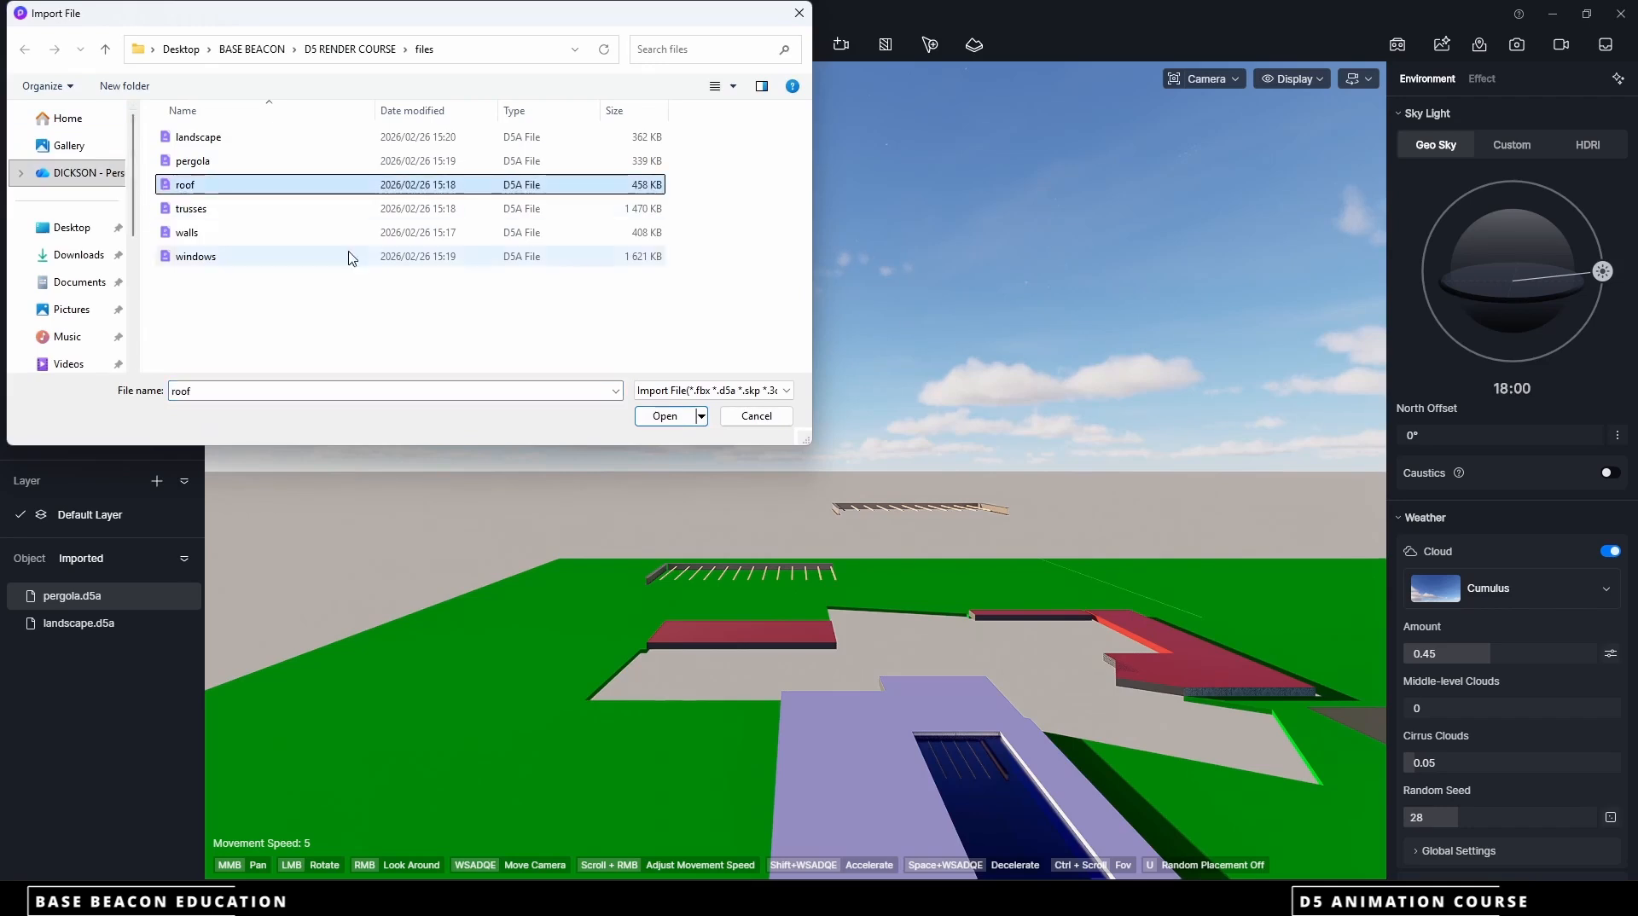
click(664, 416)
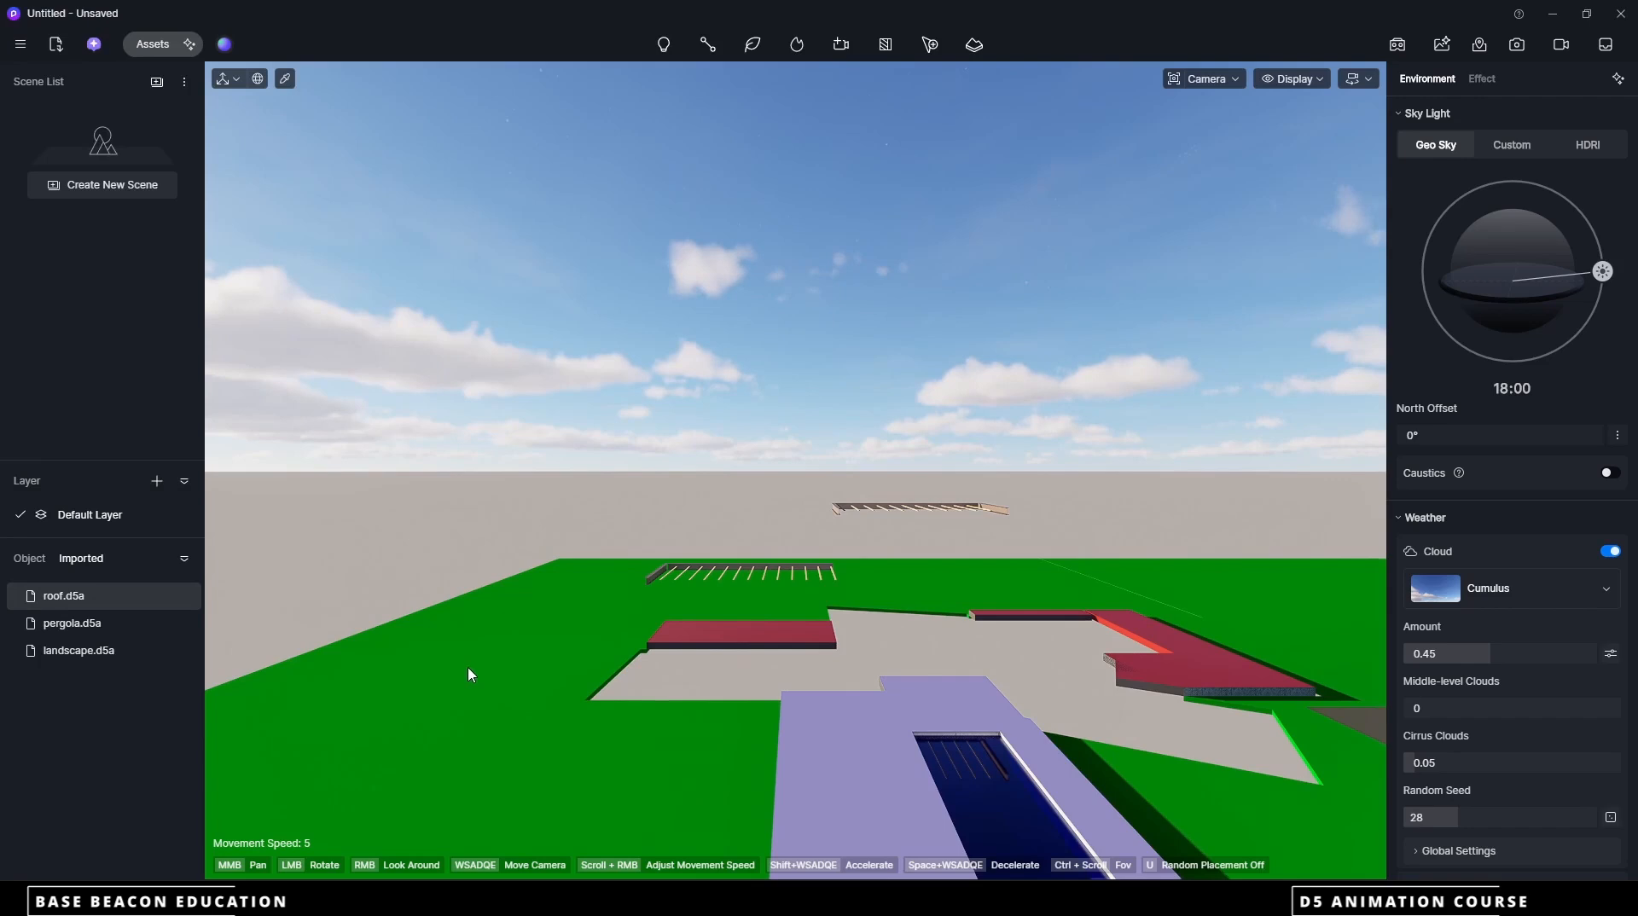
click(438, 646)
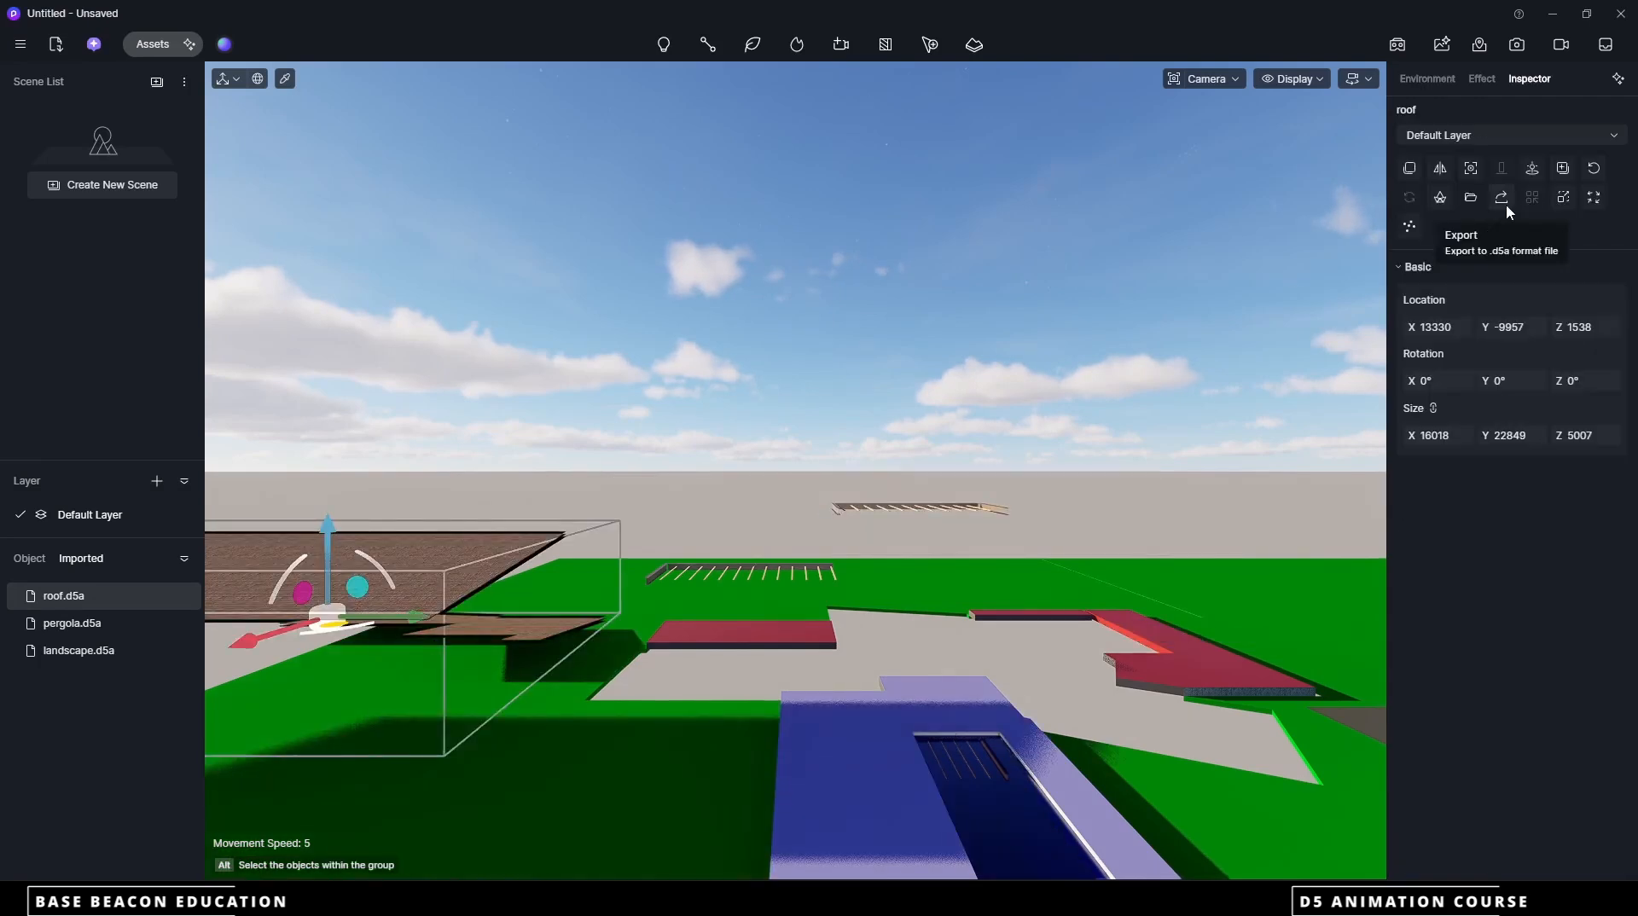
click(1536, 173)
scroll(699, 746, down, 3)
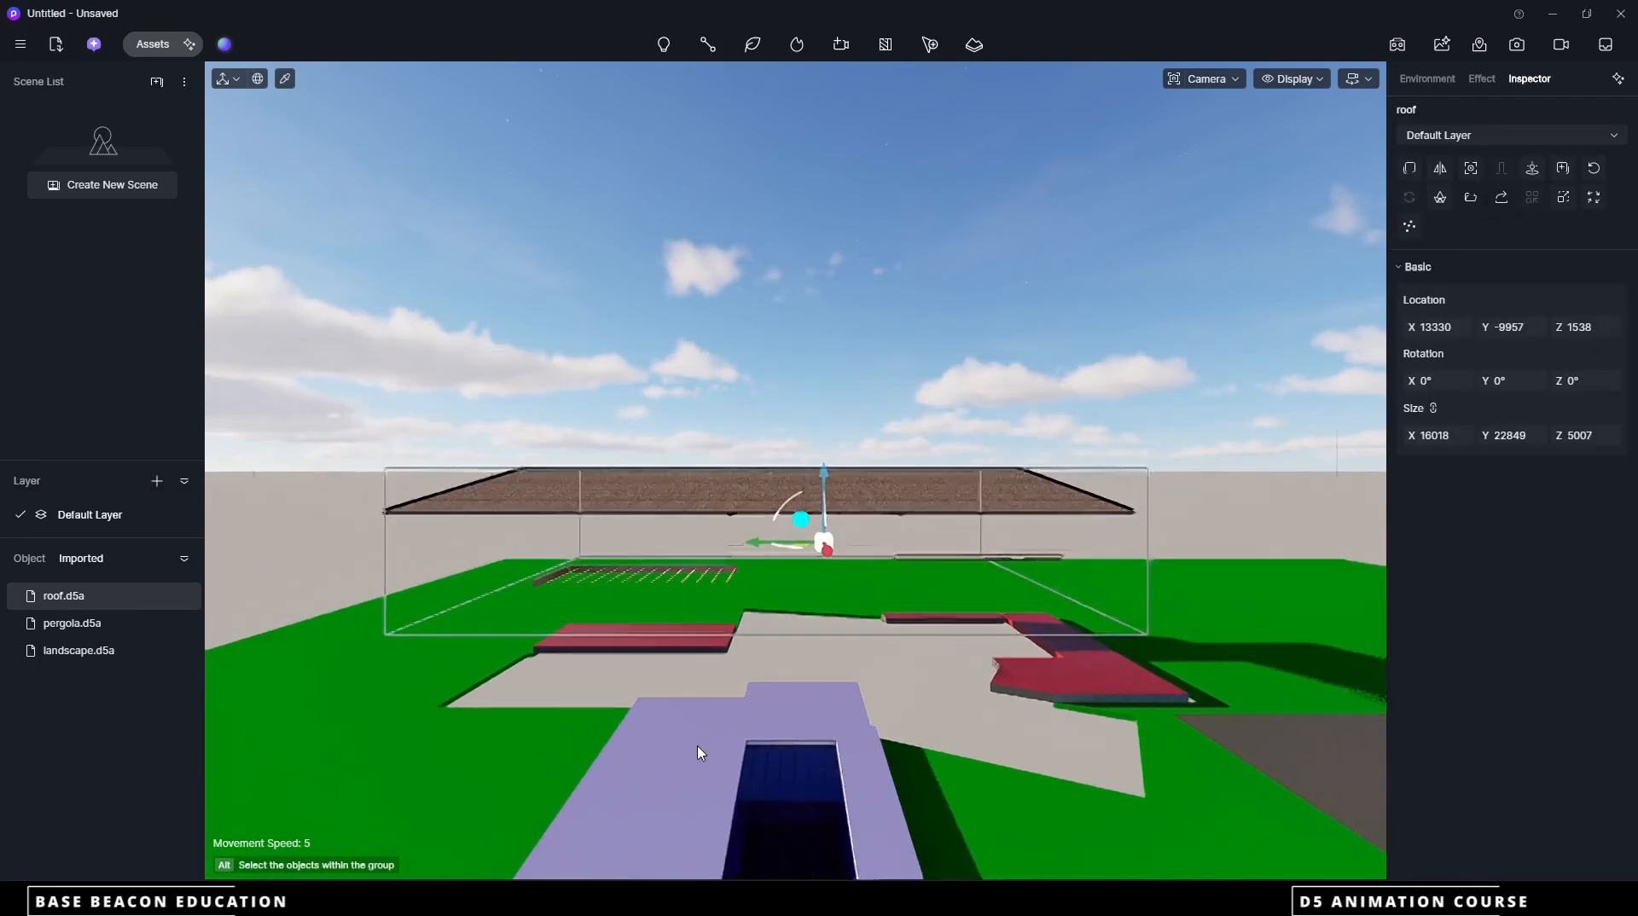
click(767, 347)
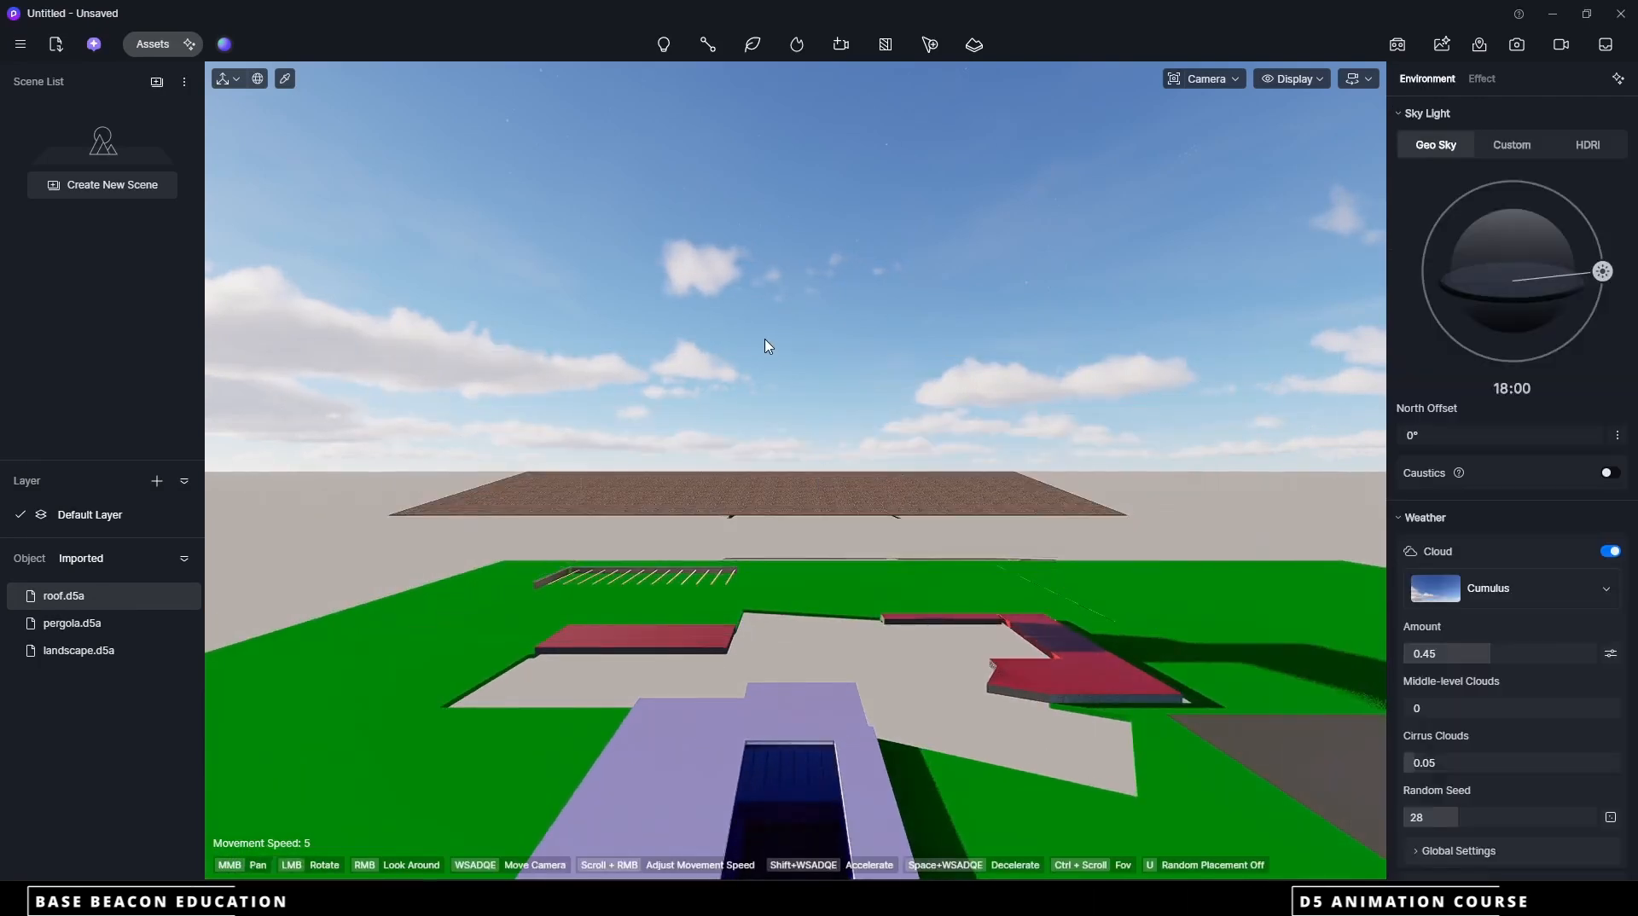
Import the trusses d5a file, place it in the scene and restore its original coordinates under the roof
click(55, 45)
click(181, 209)
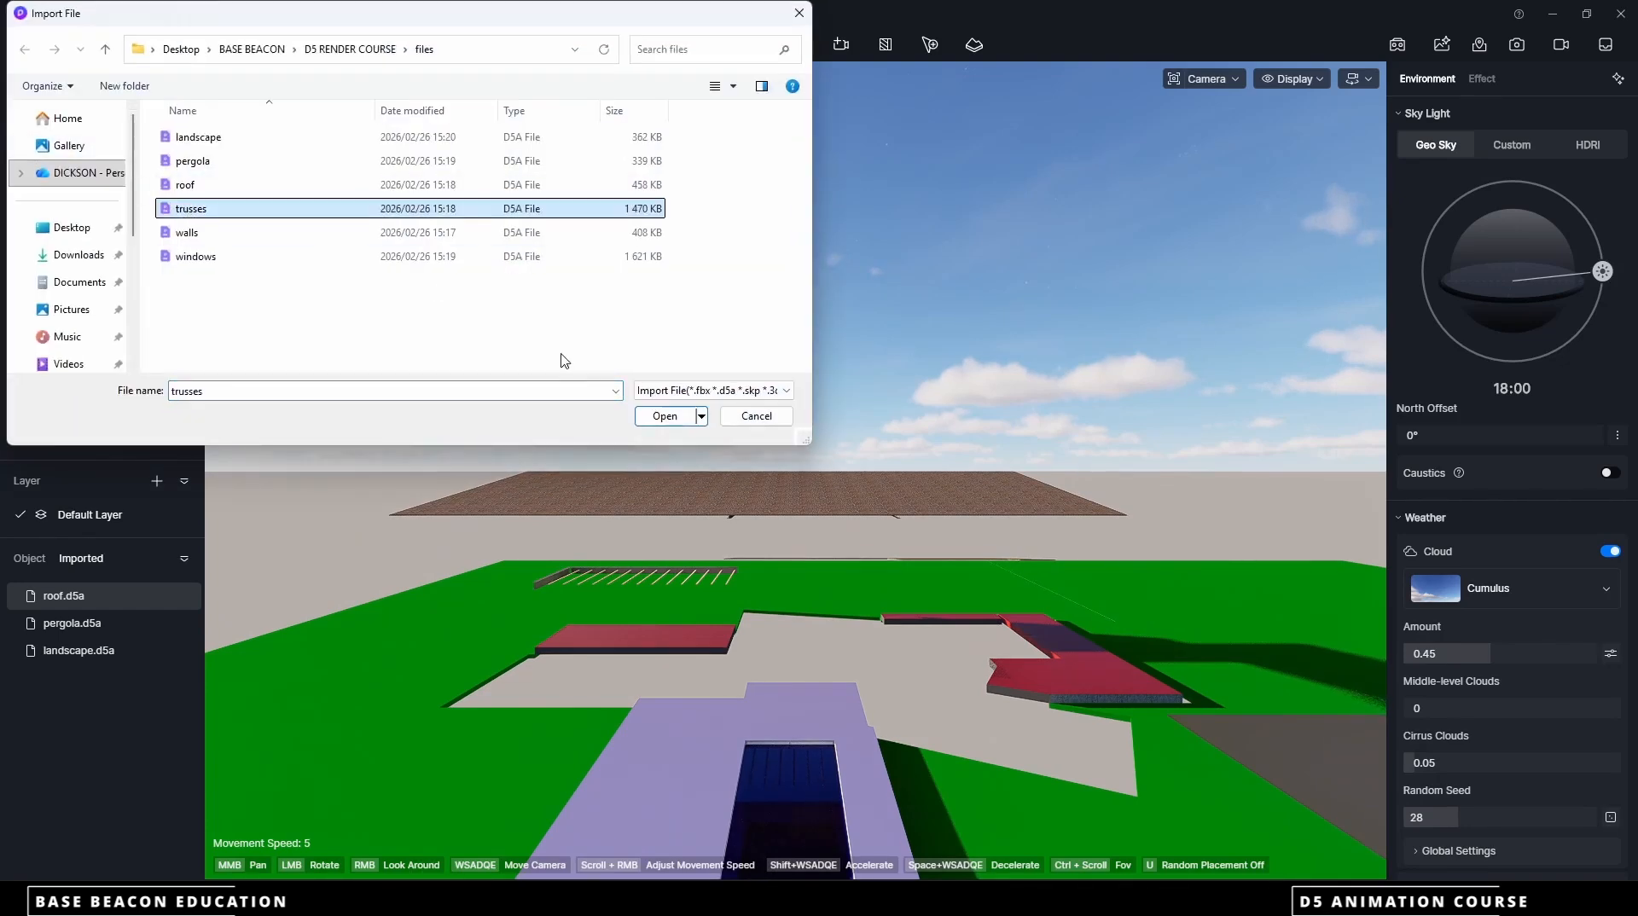
click(665, 416)
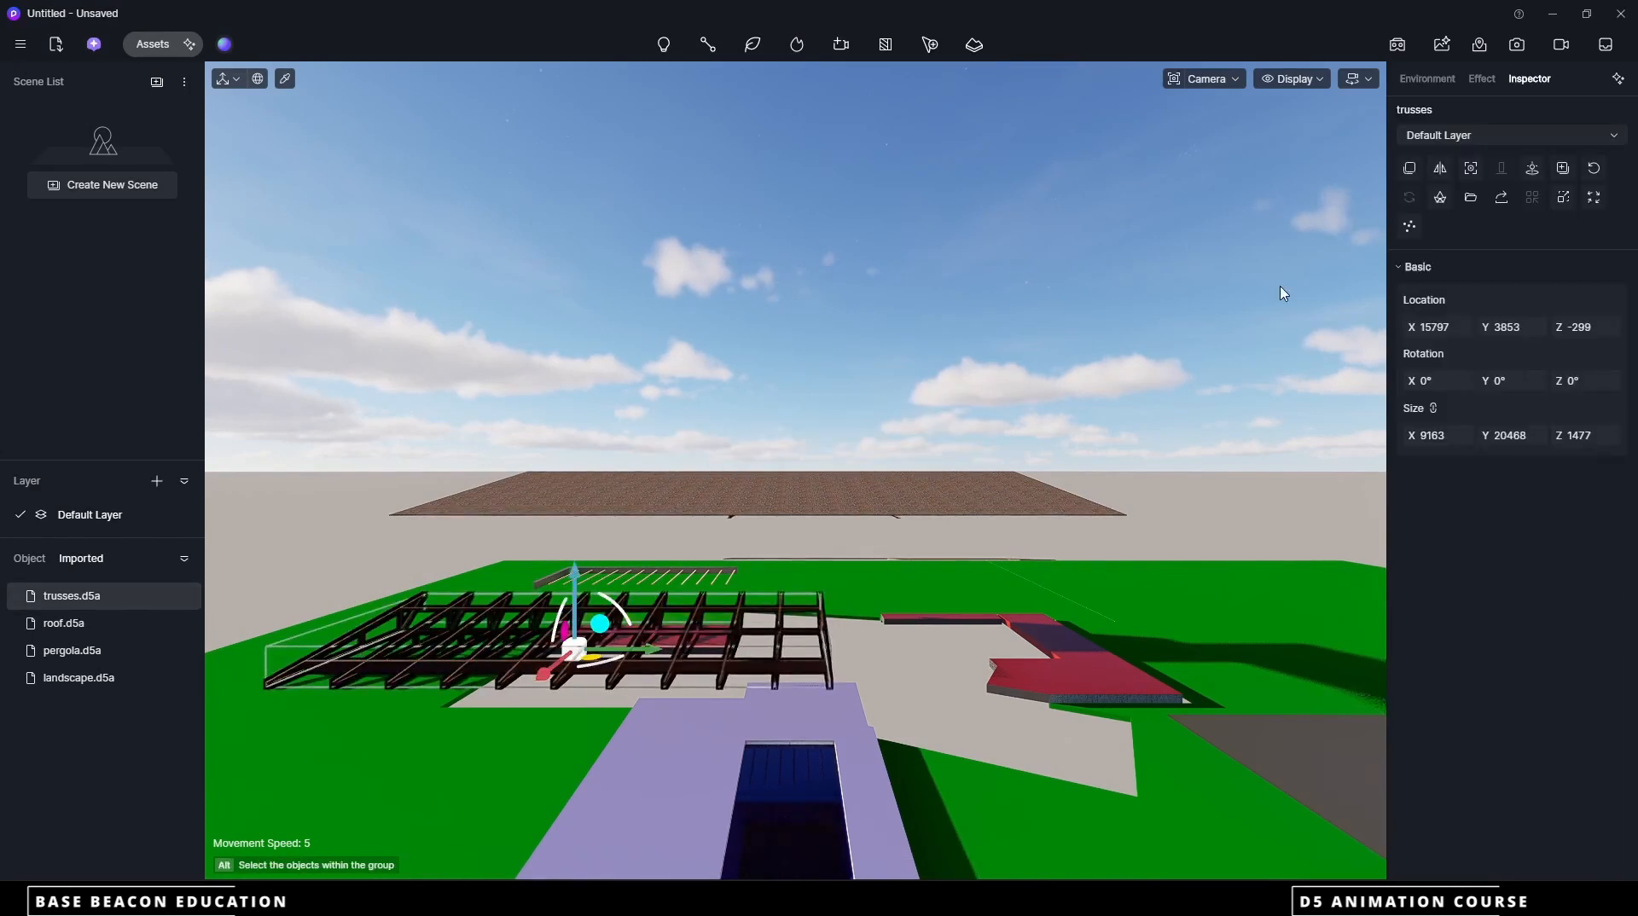
click(1525, 174)
scroll(811, 655, up, 3)
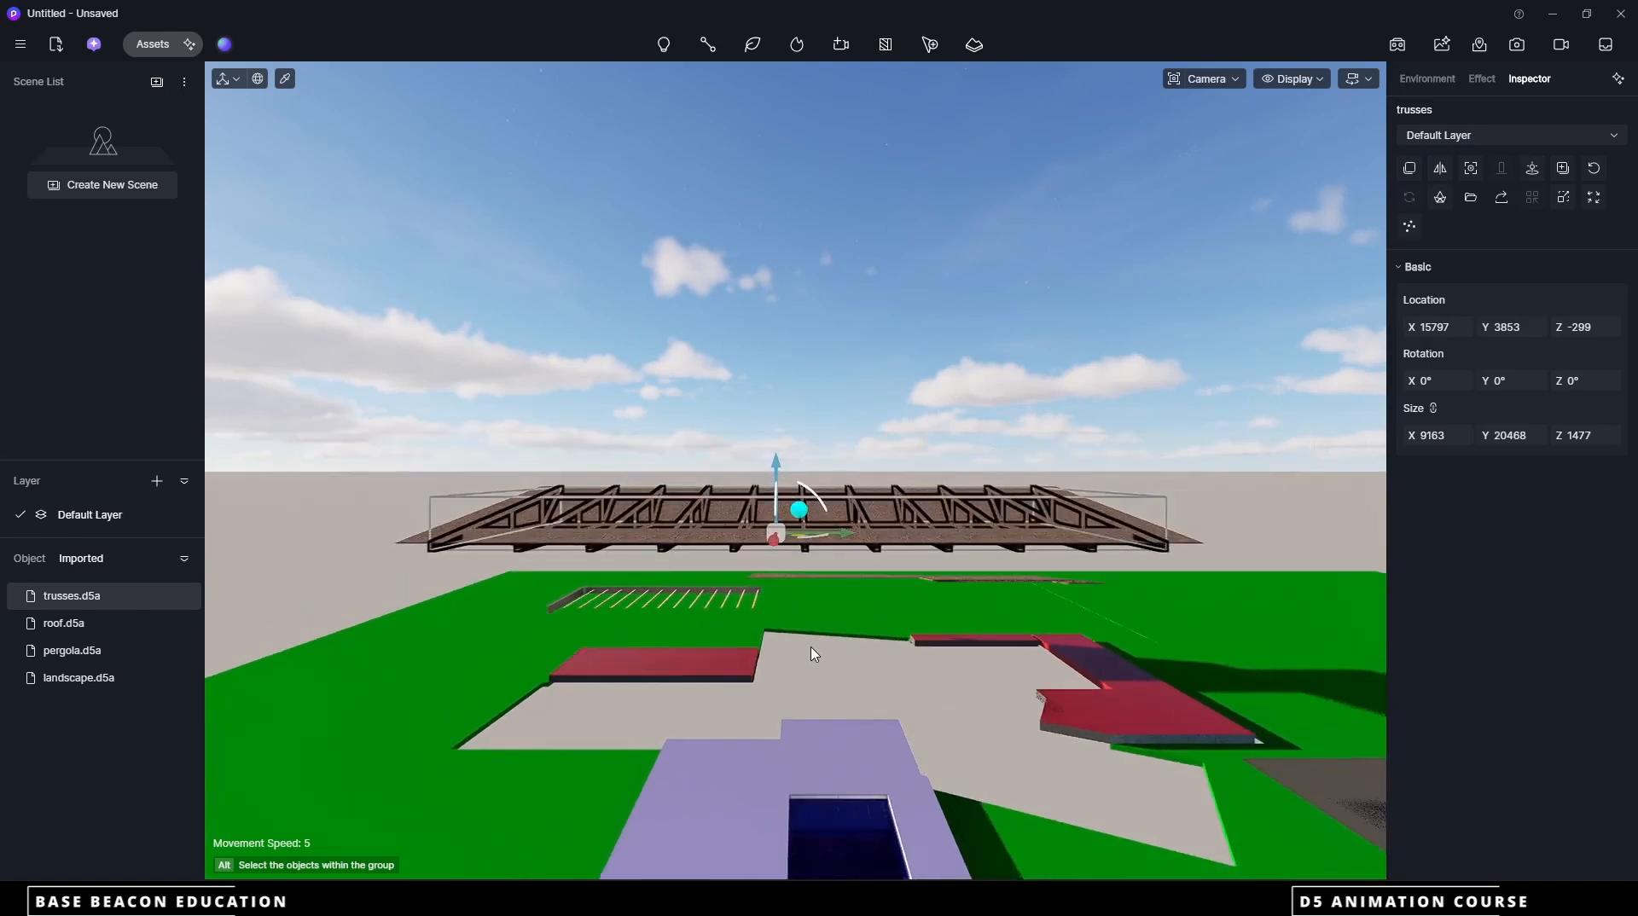
scroll(815, 651, up, 5)
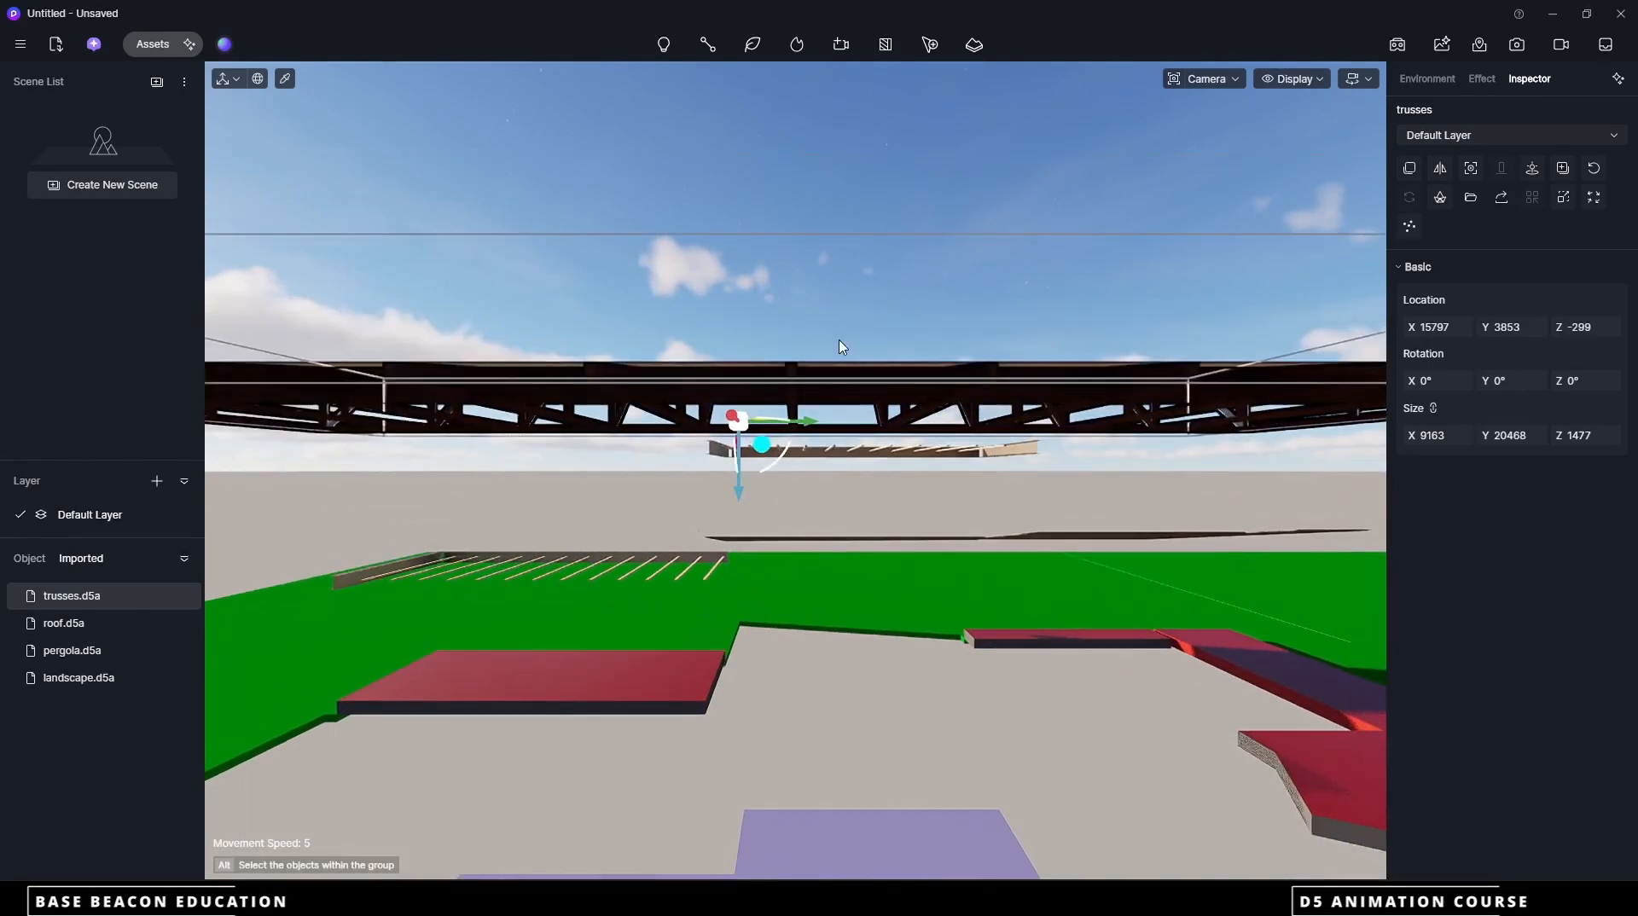
click(836, 345)
scroll(706, 613, down, 5)
scroll(706, 614, down, 2)
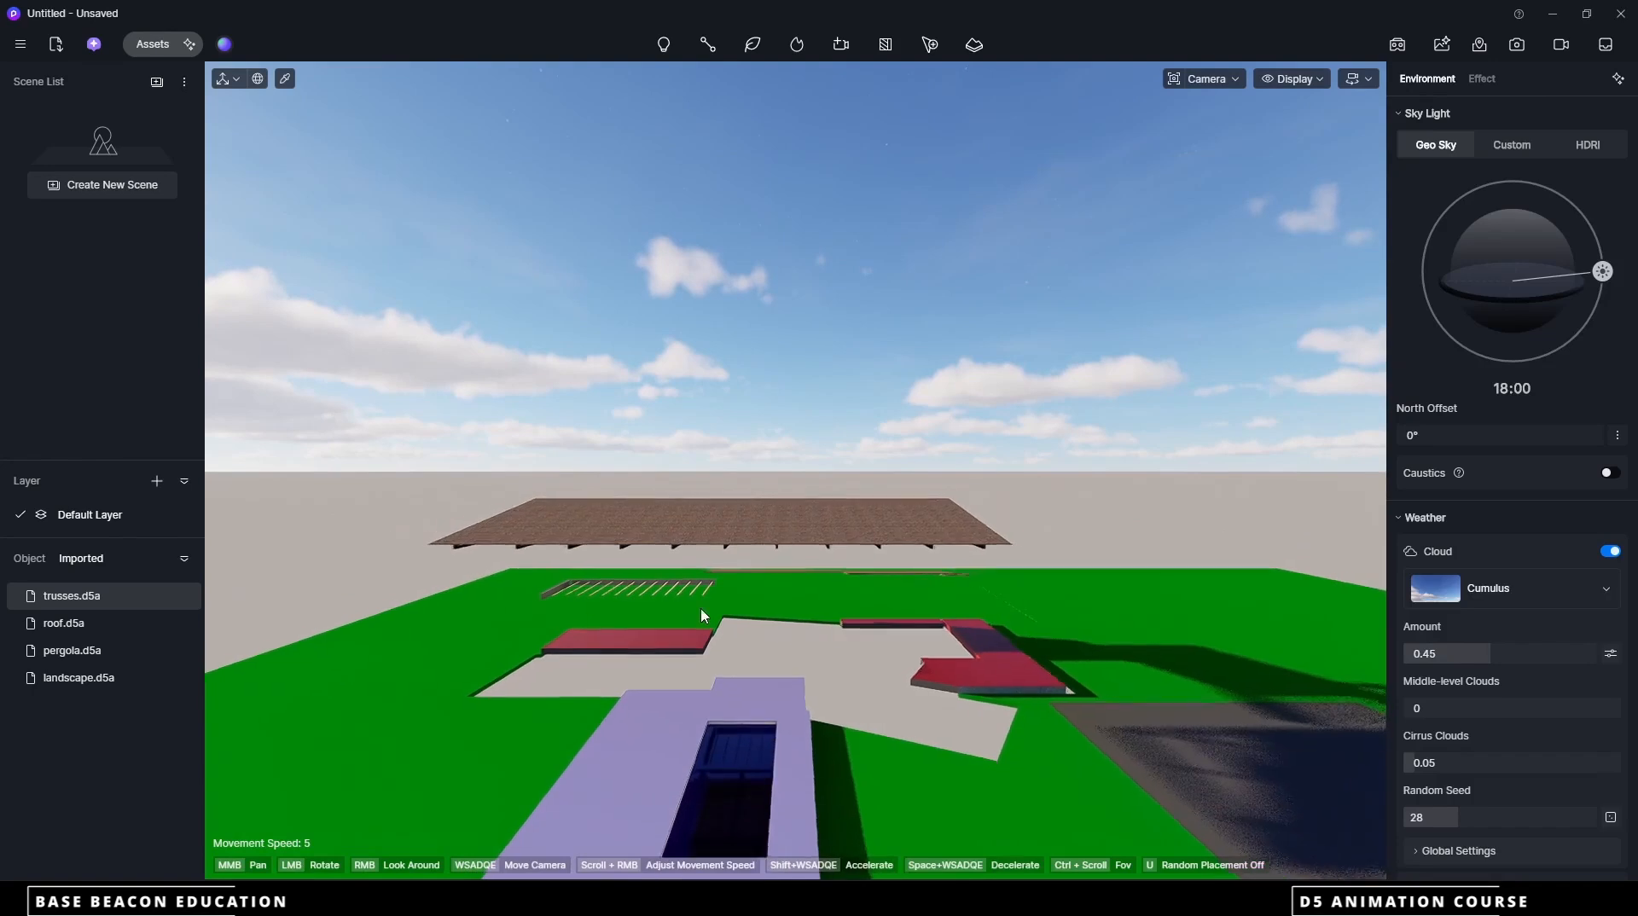
Import the walls d5a file, place it in the scene and restore its original coordinates on the site
click(55, 44)
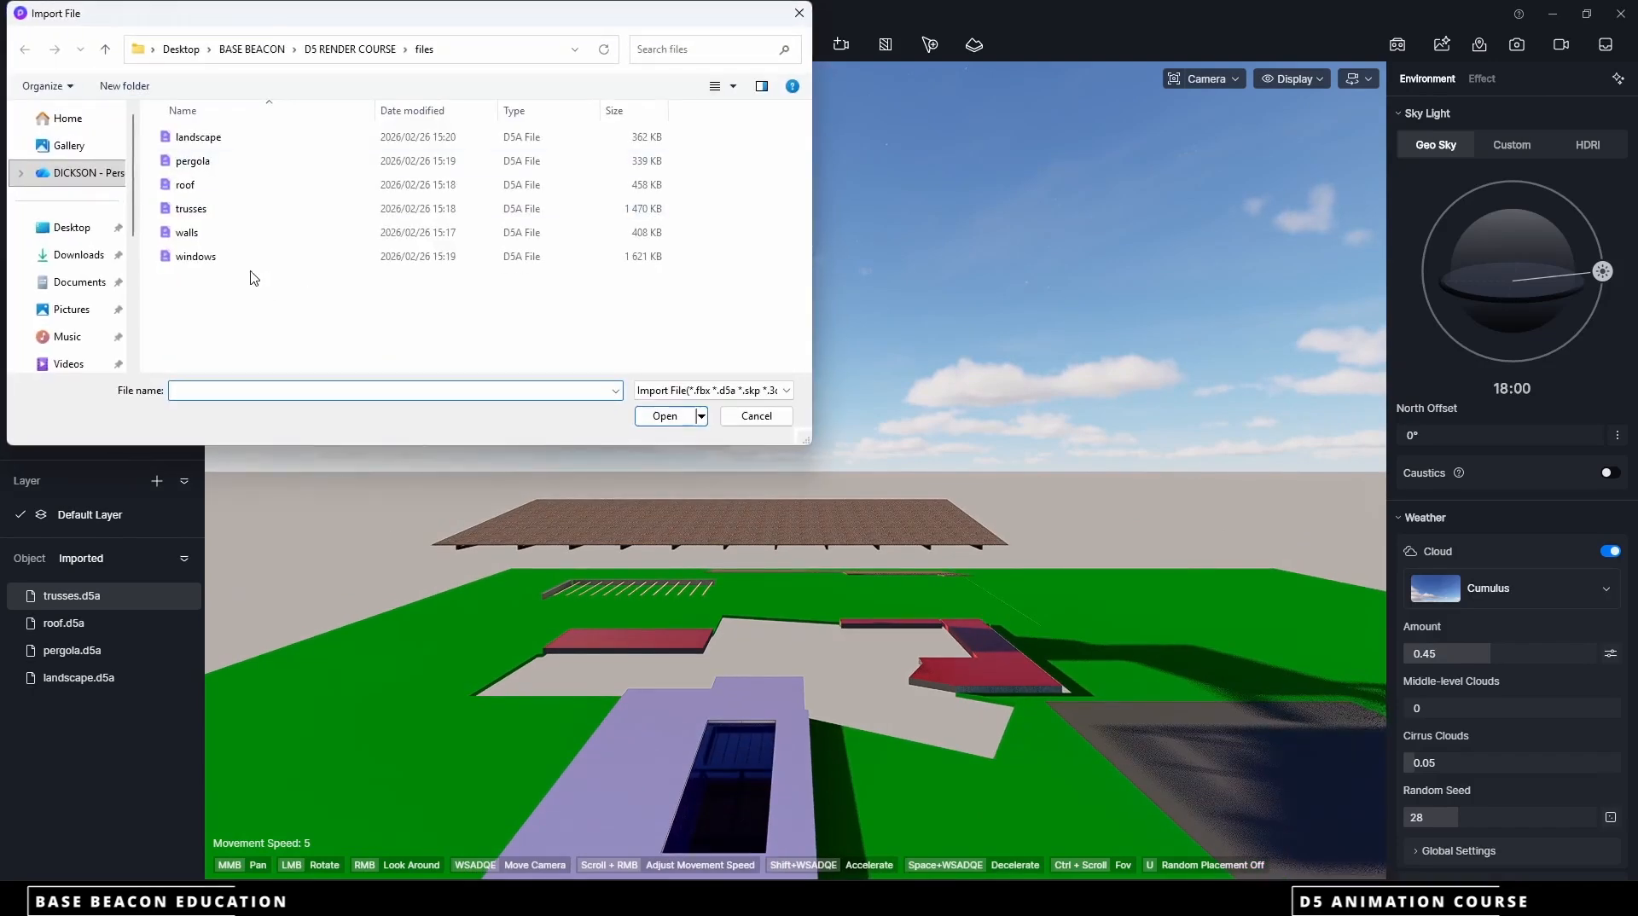
click(187, 232)
click(650, 417)
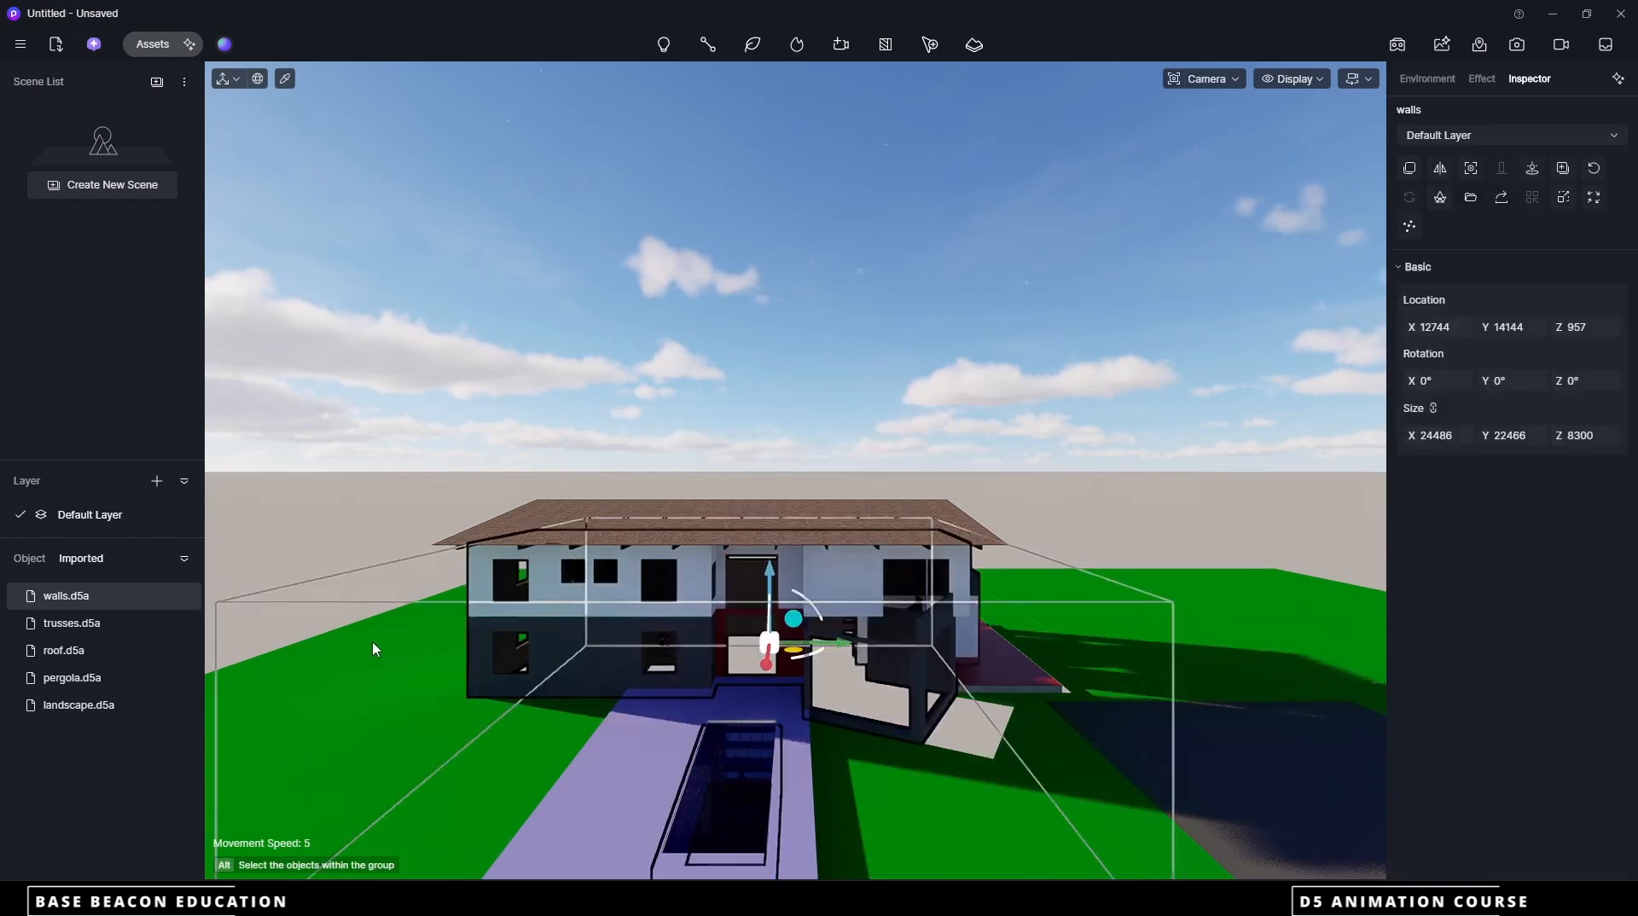
click(1533, 167)
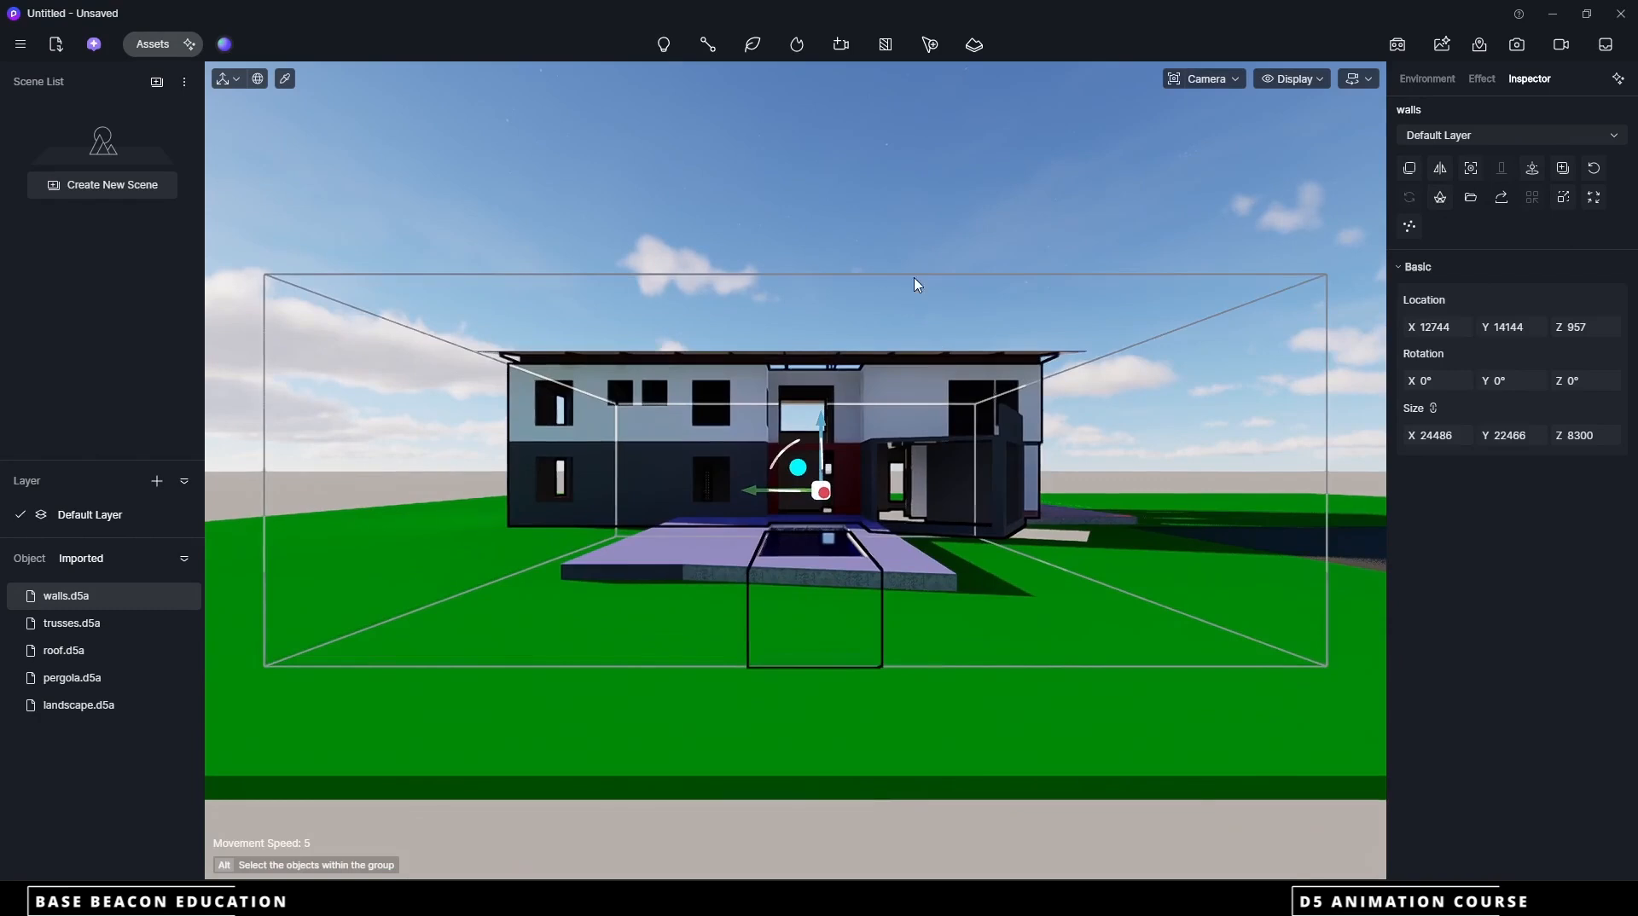
click(735, 661)
scroll(735, 661, down, 6)
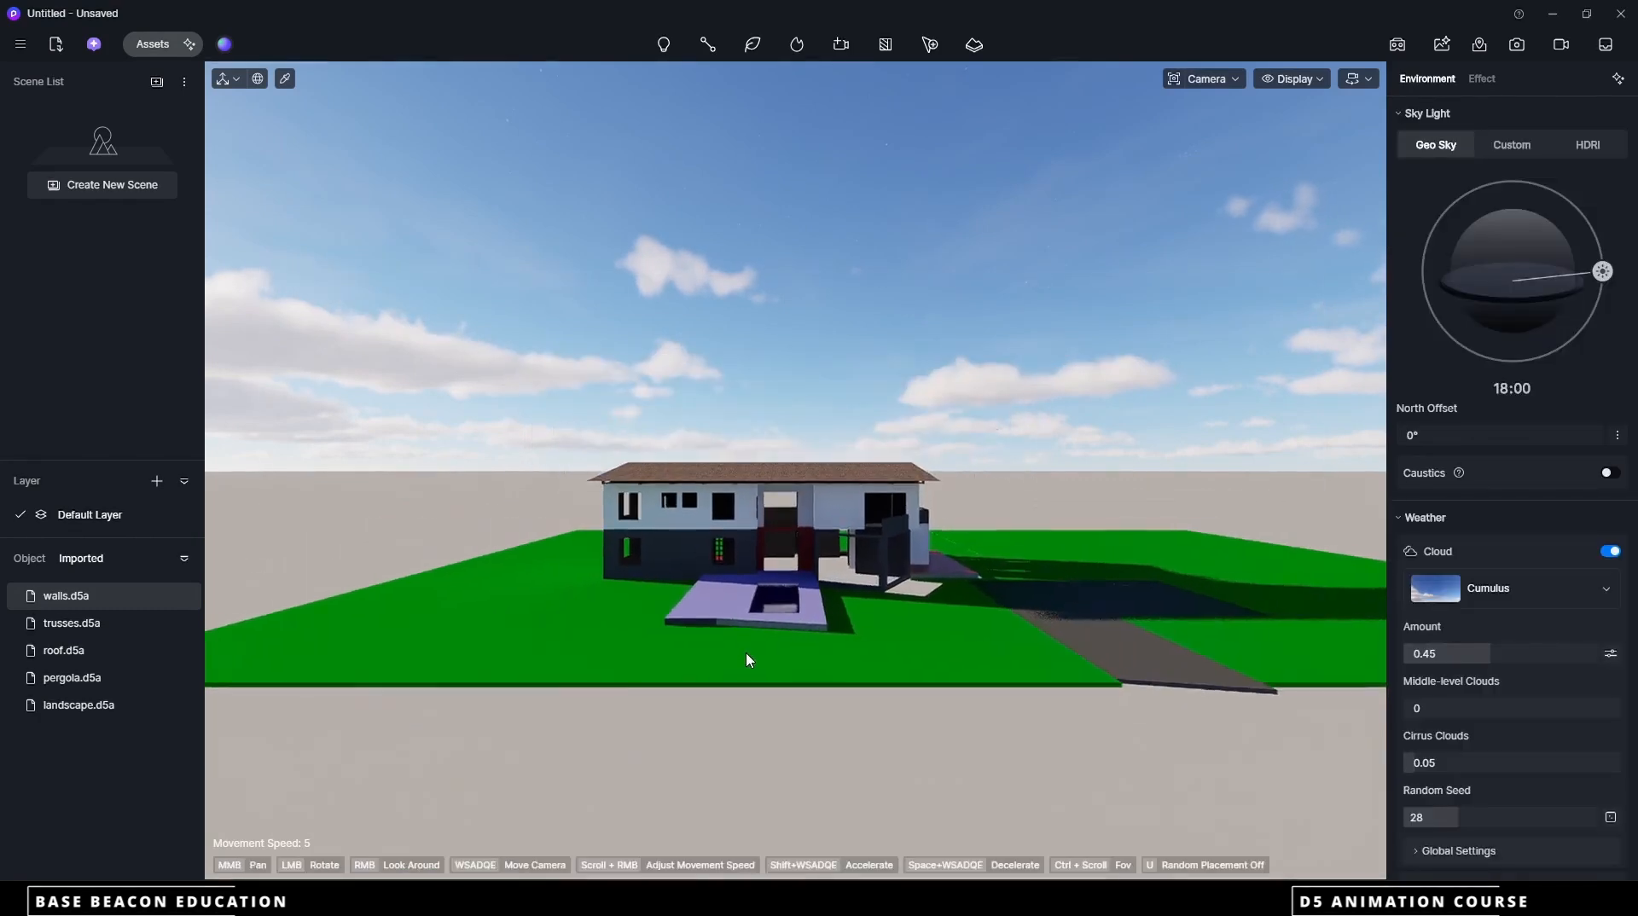
middle_drag(809, 523, 768, 579)
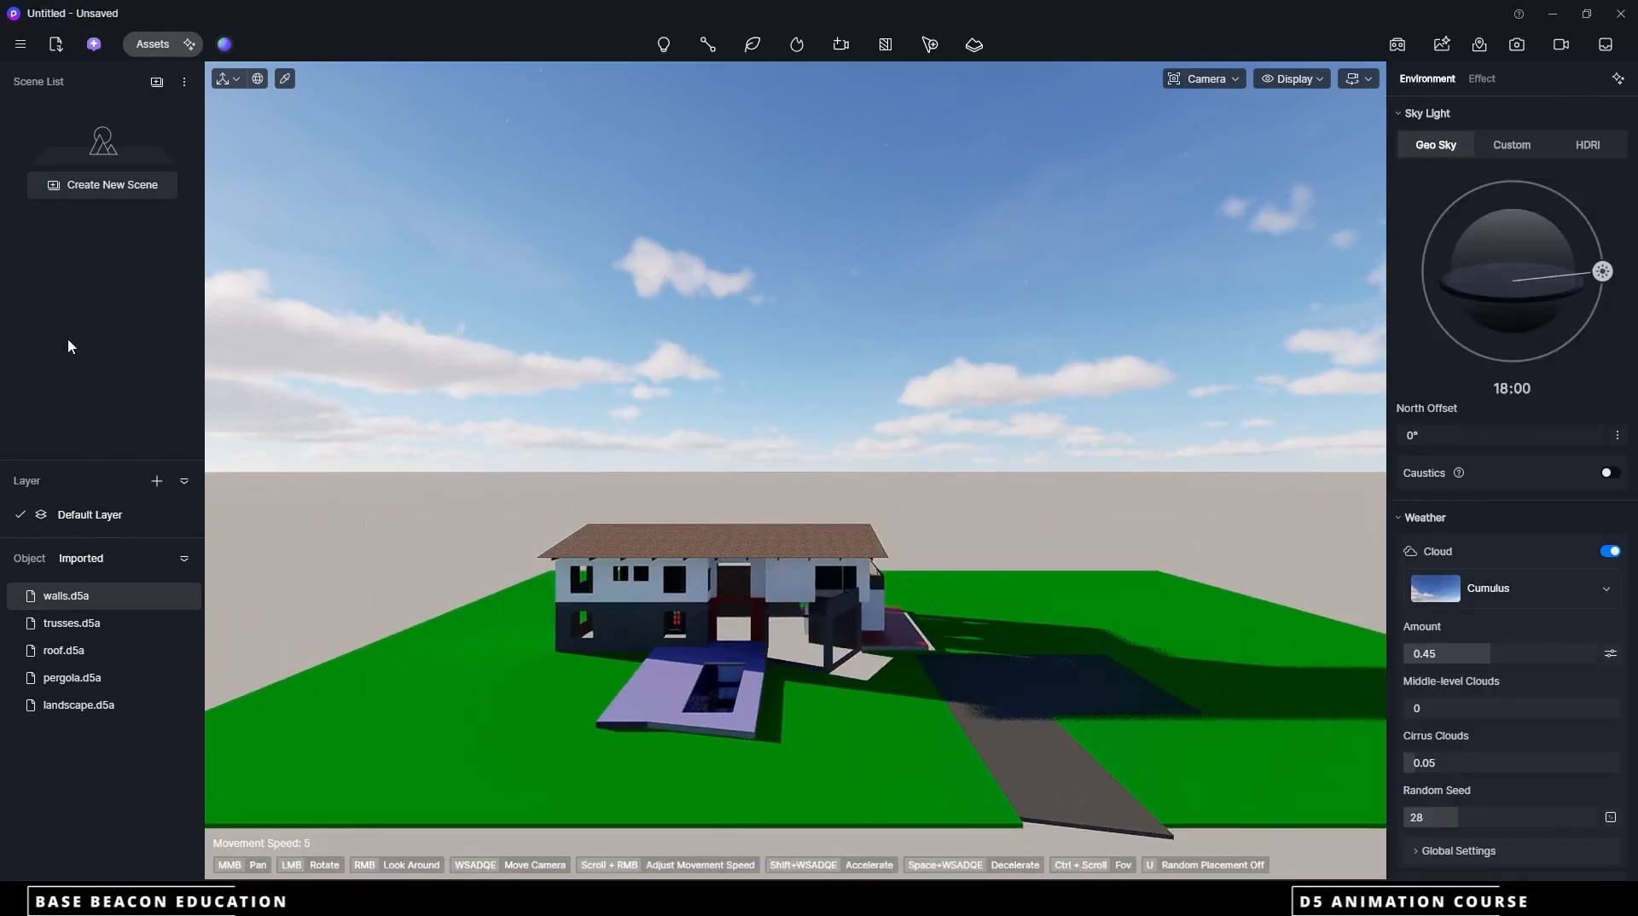
Import the windows d5a file and place the model on the lawn in front of the house
click(58, 47)
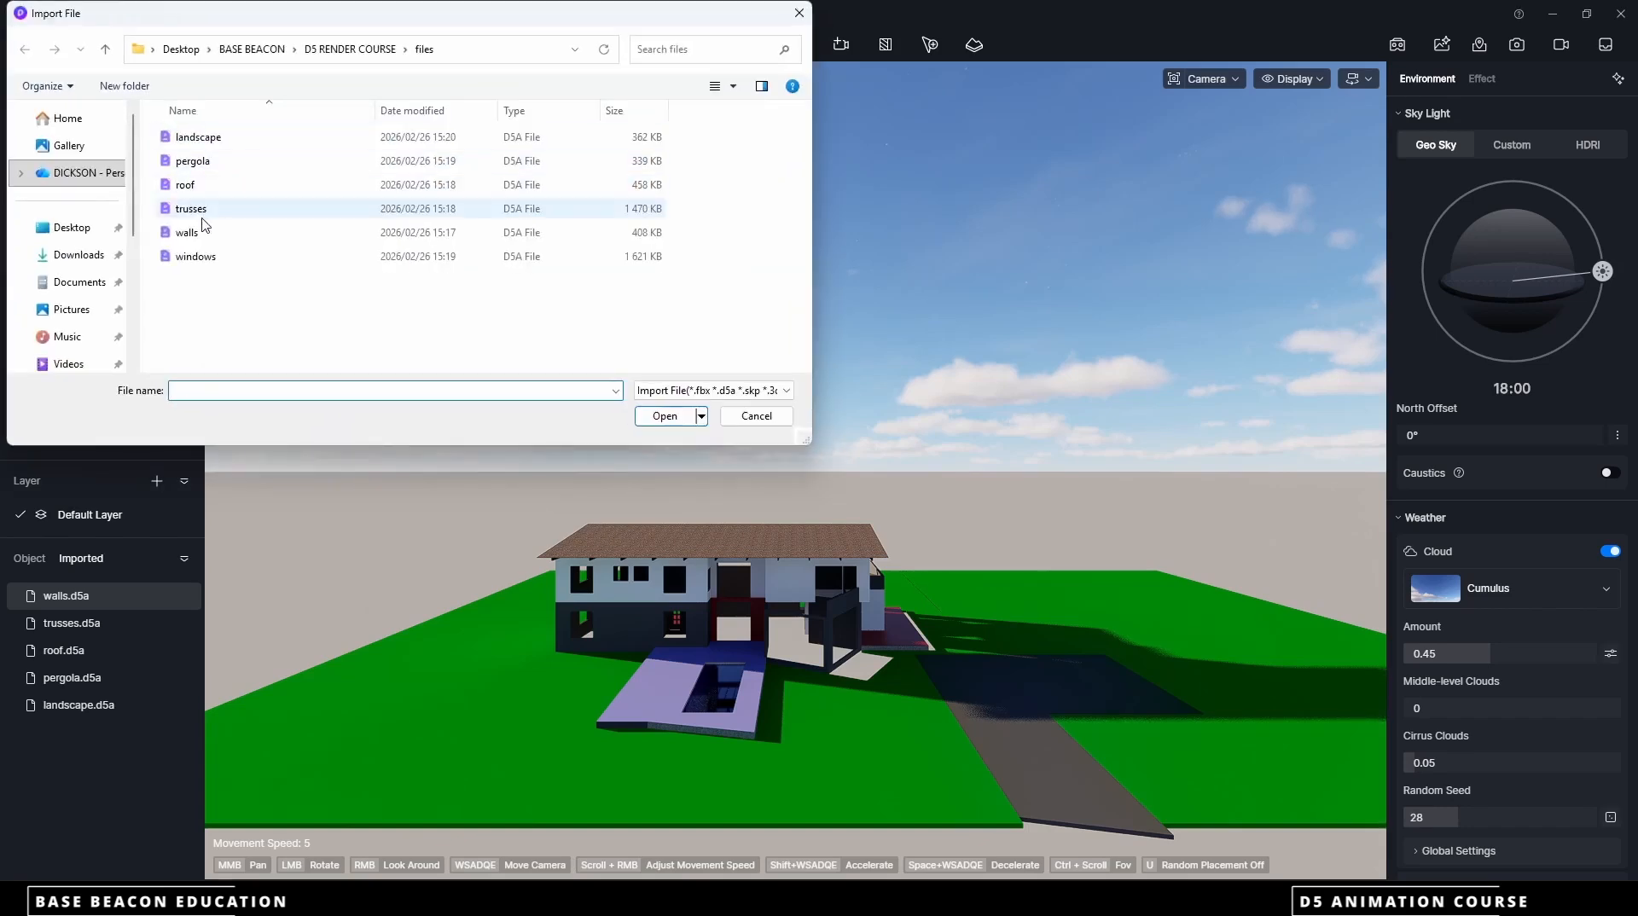
click(195, 256)
click(664, 417)
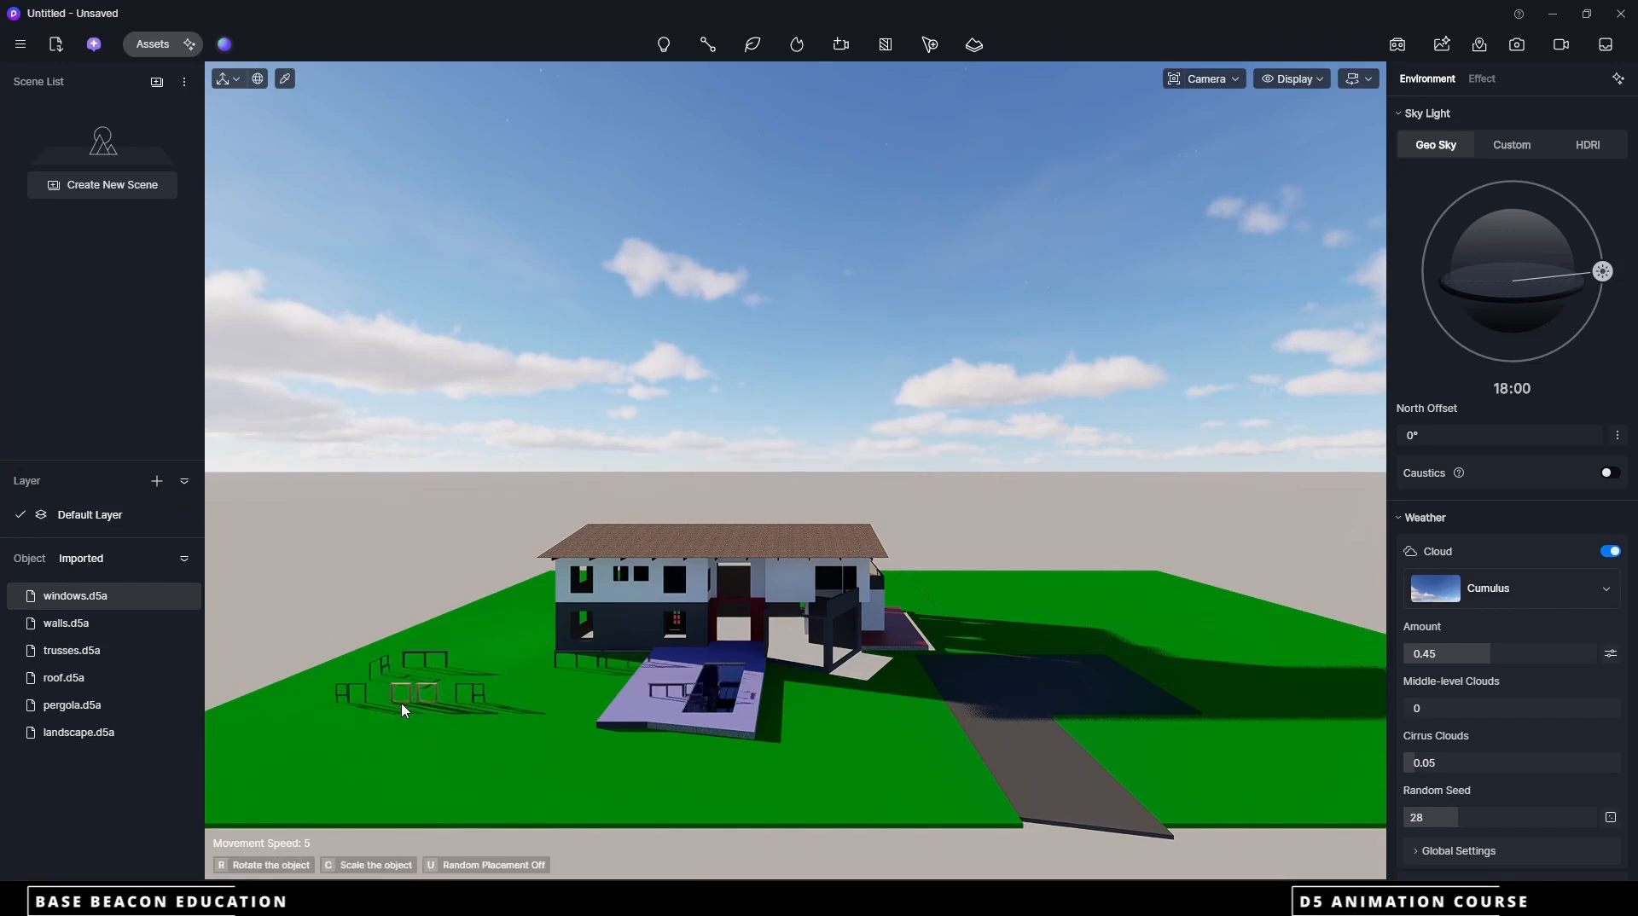
click(402, 705)
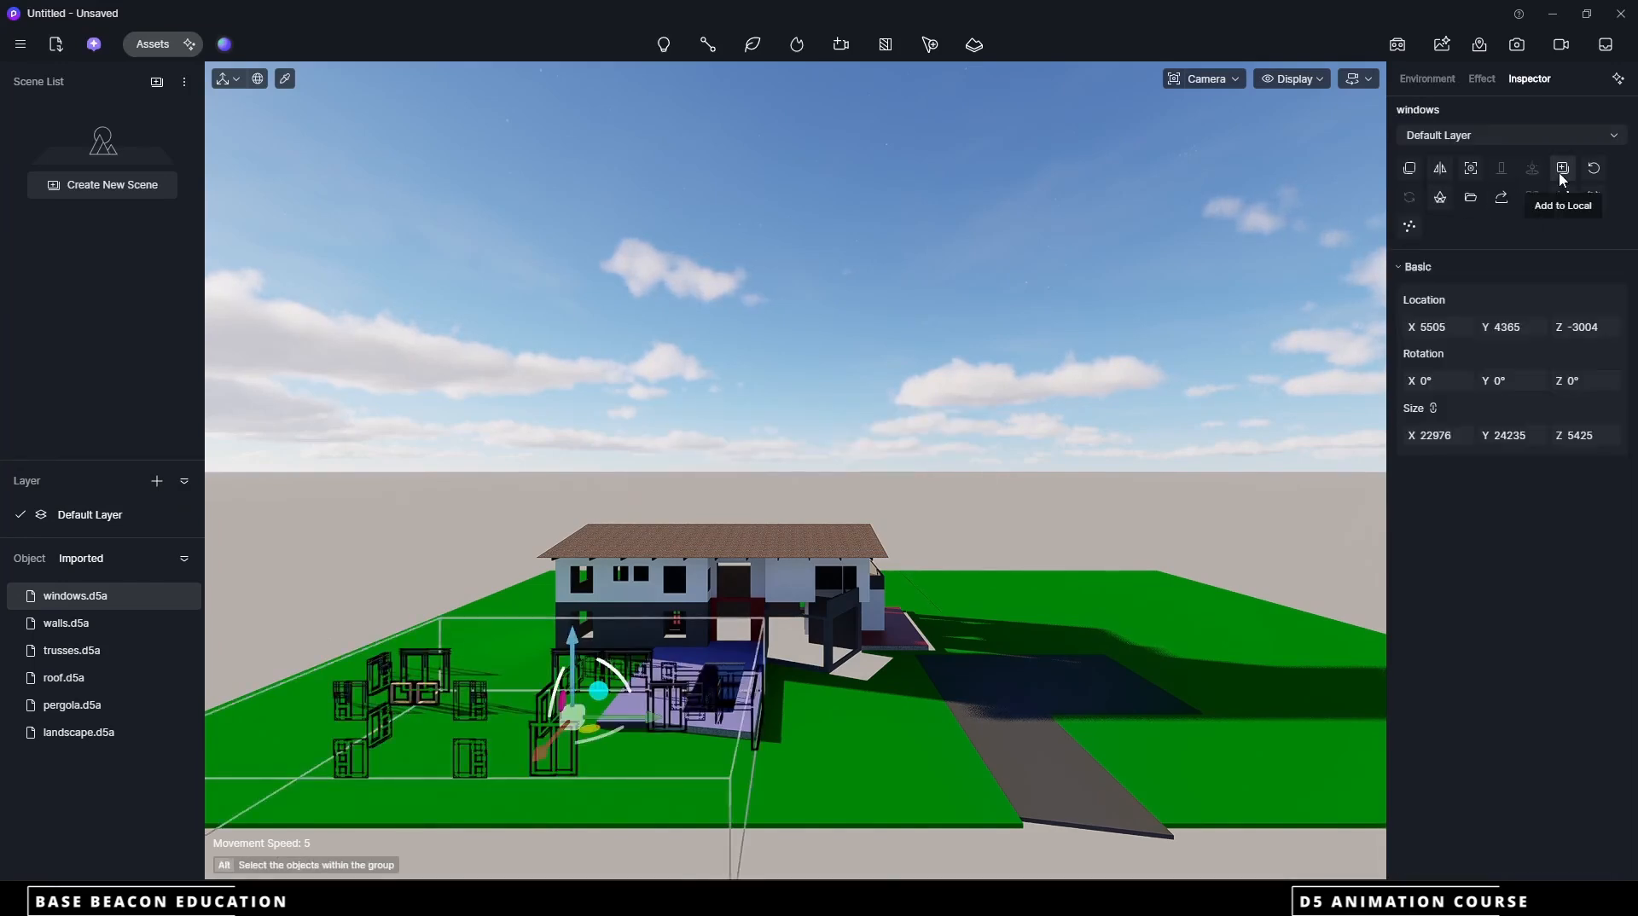
scroll(499, 709, up, 3)
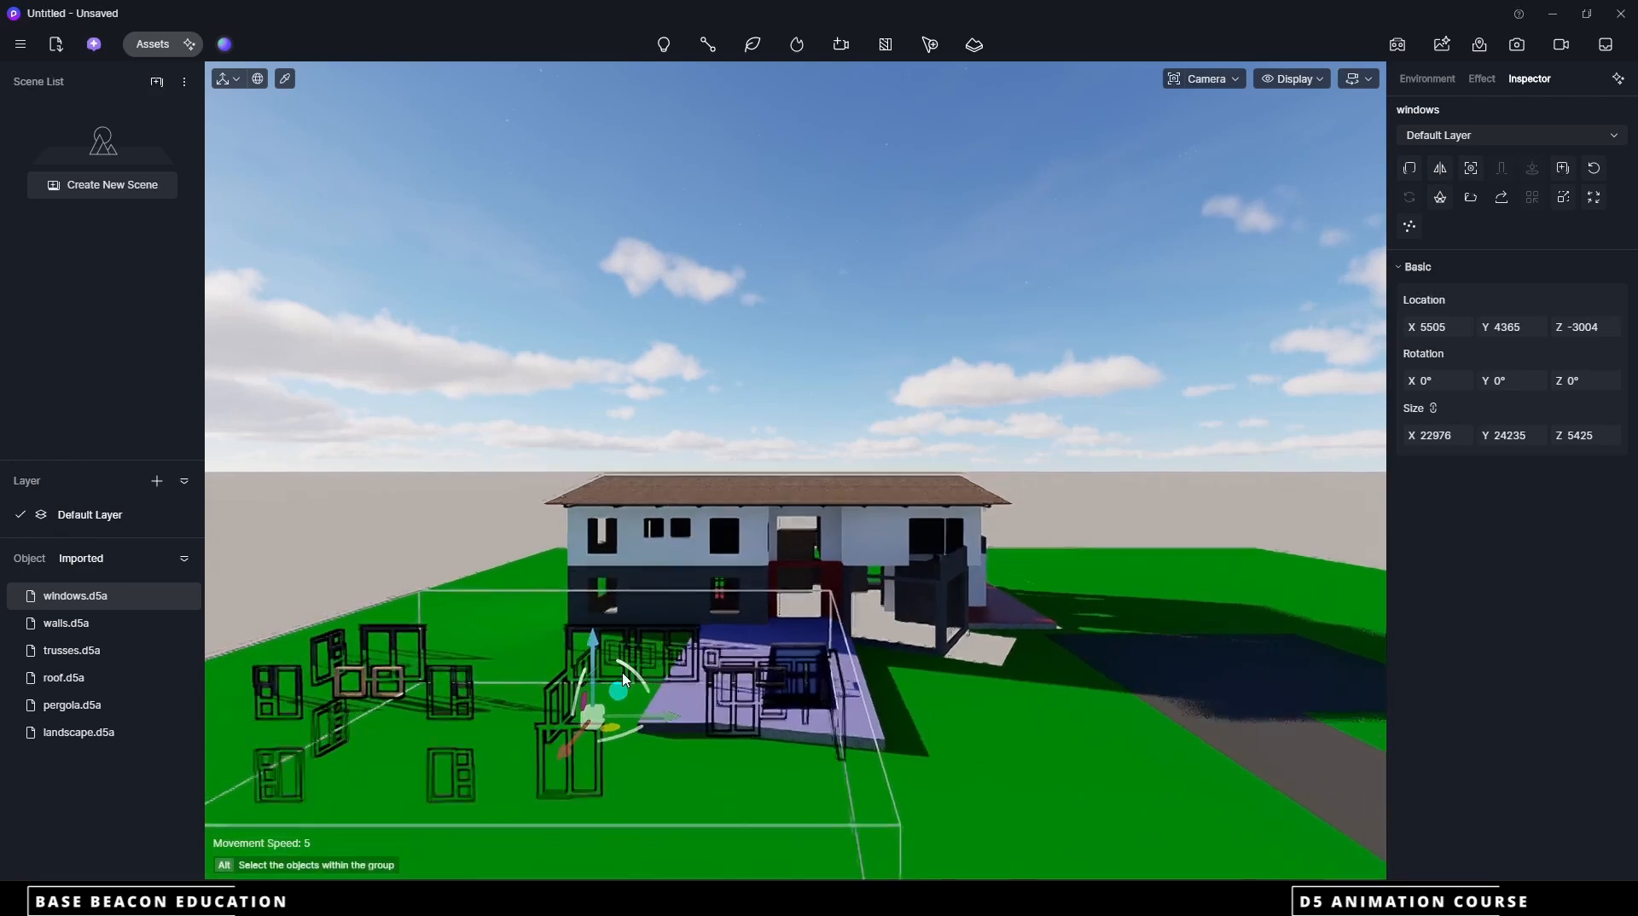
Delete the placed windows model and remove windows.d5a from the imported files
key(Delete)
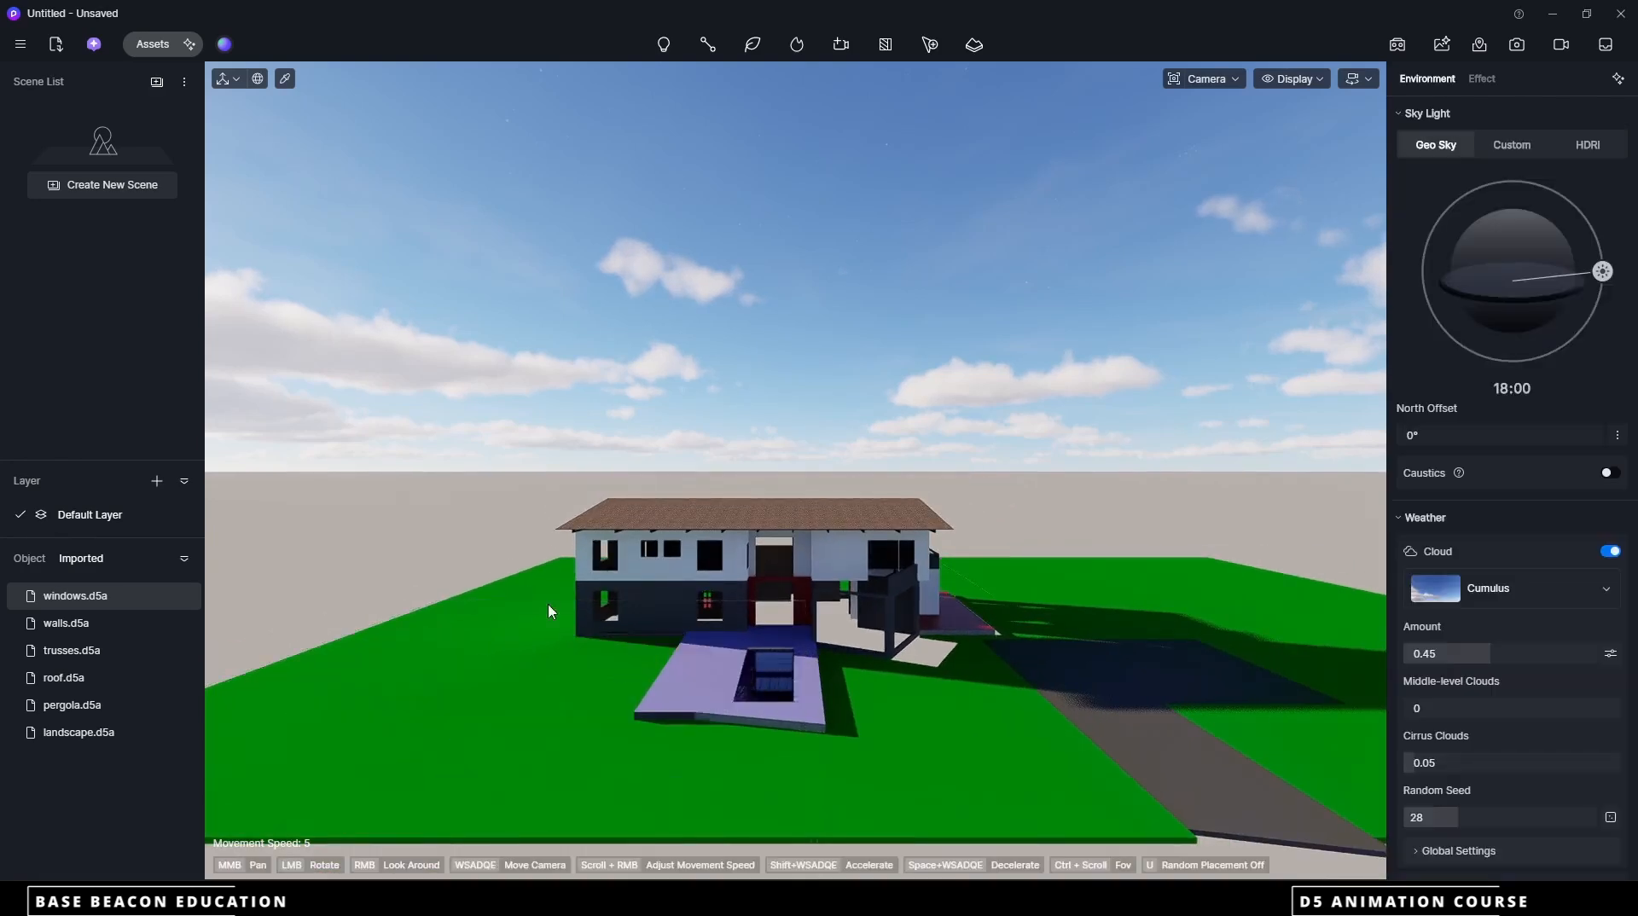
right_click(155, 600)
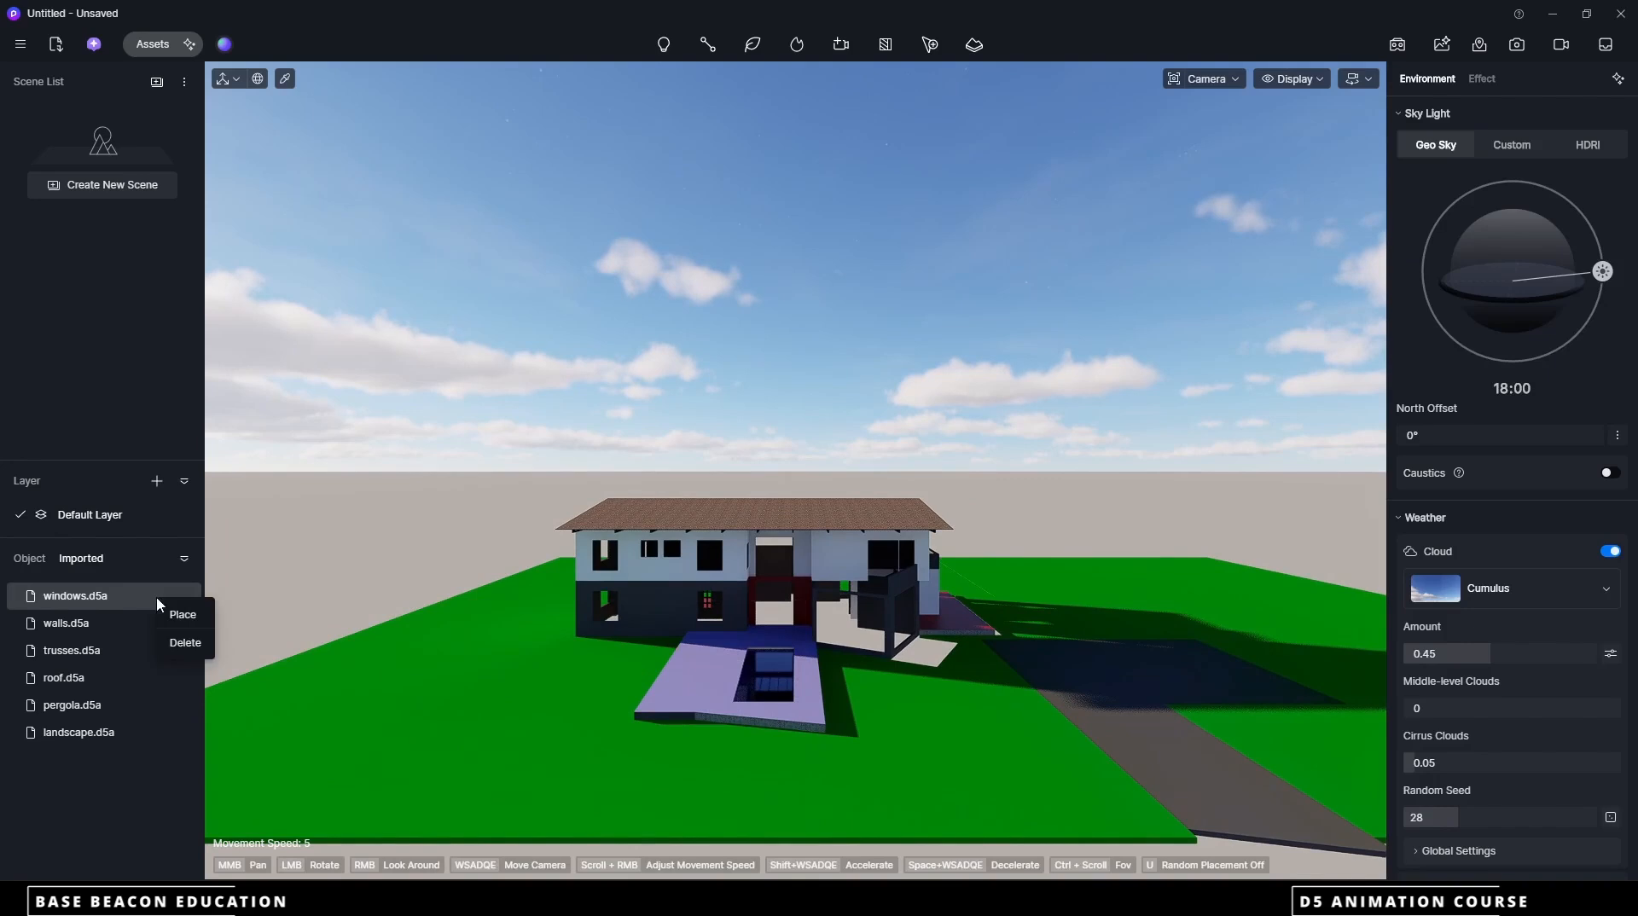
click(183, 646)
click(809, 466)
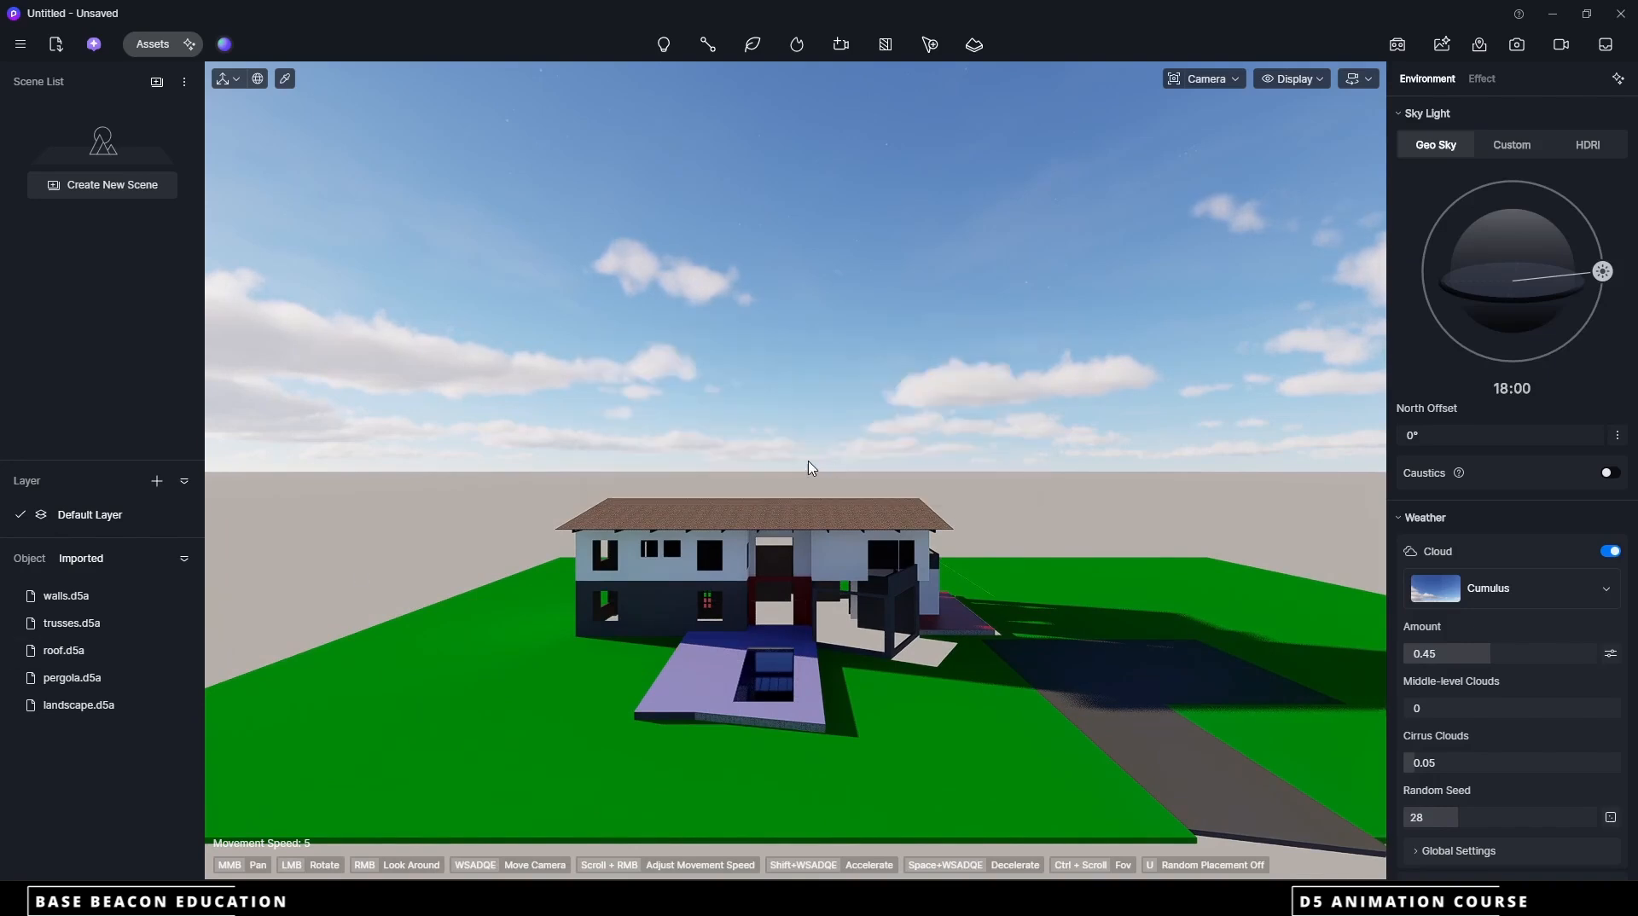
scroll(809, 628, up, 5)
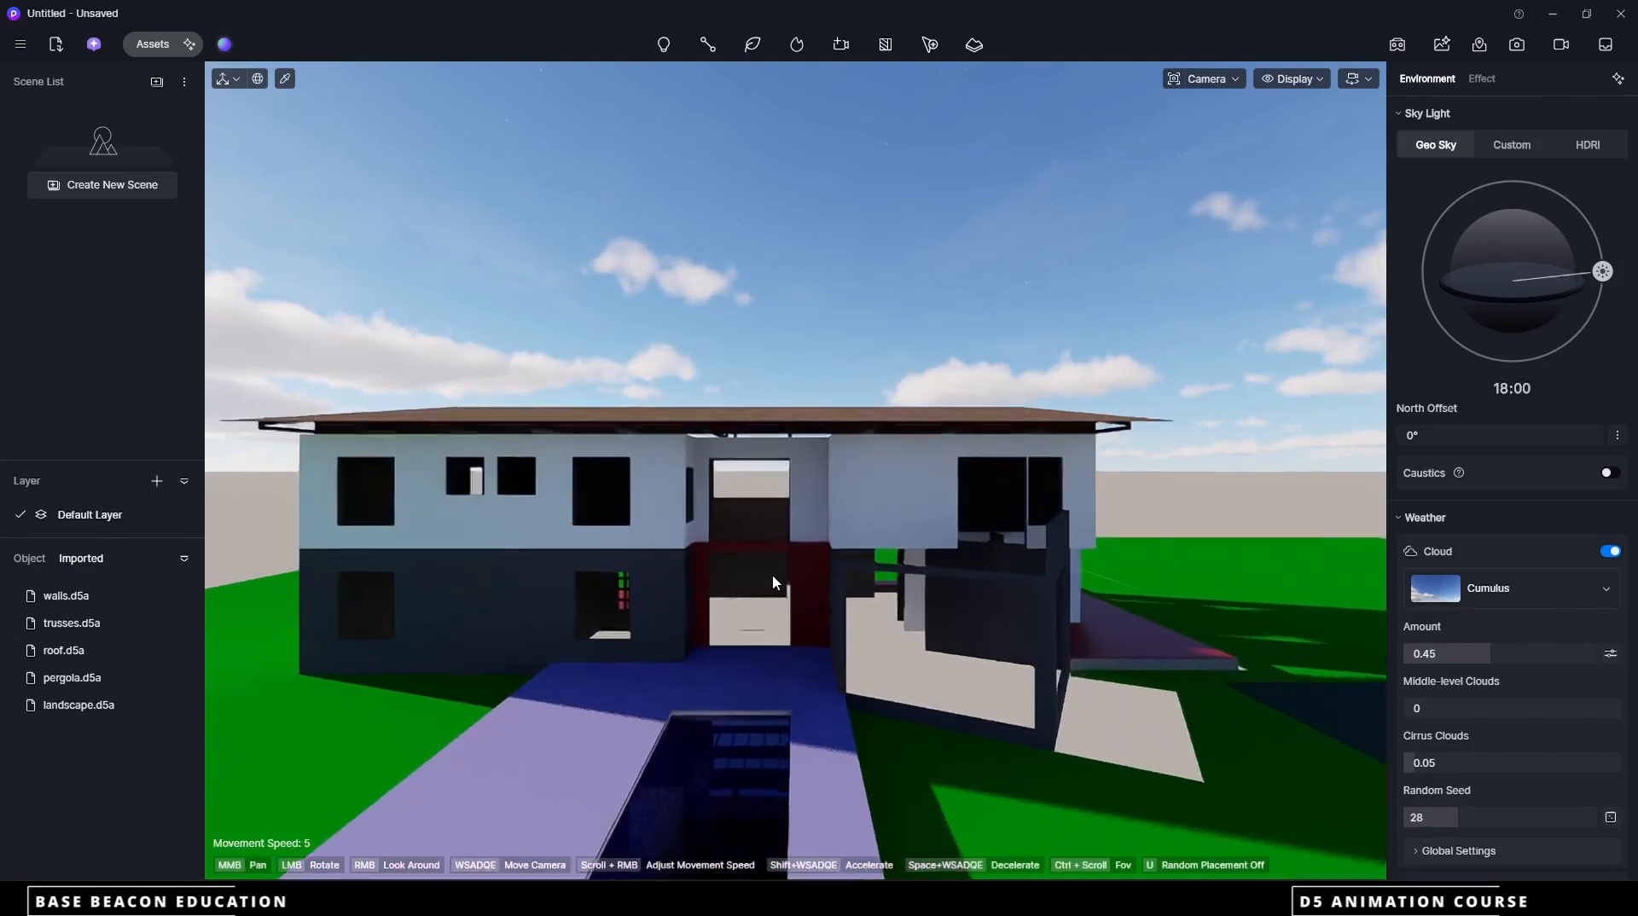
Import the windows d5a file again and place the windows at their original coordinates in the house walls
click(58, 47)
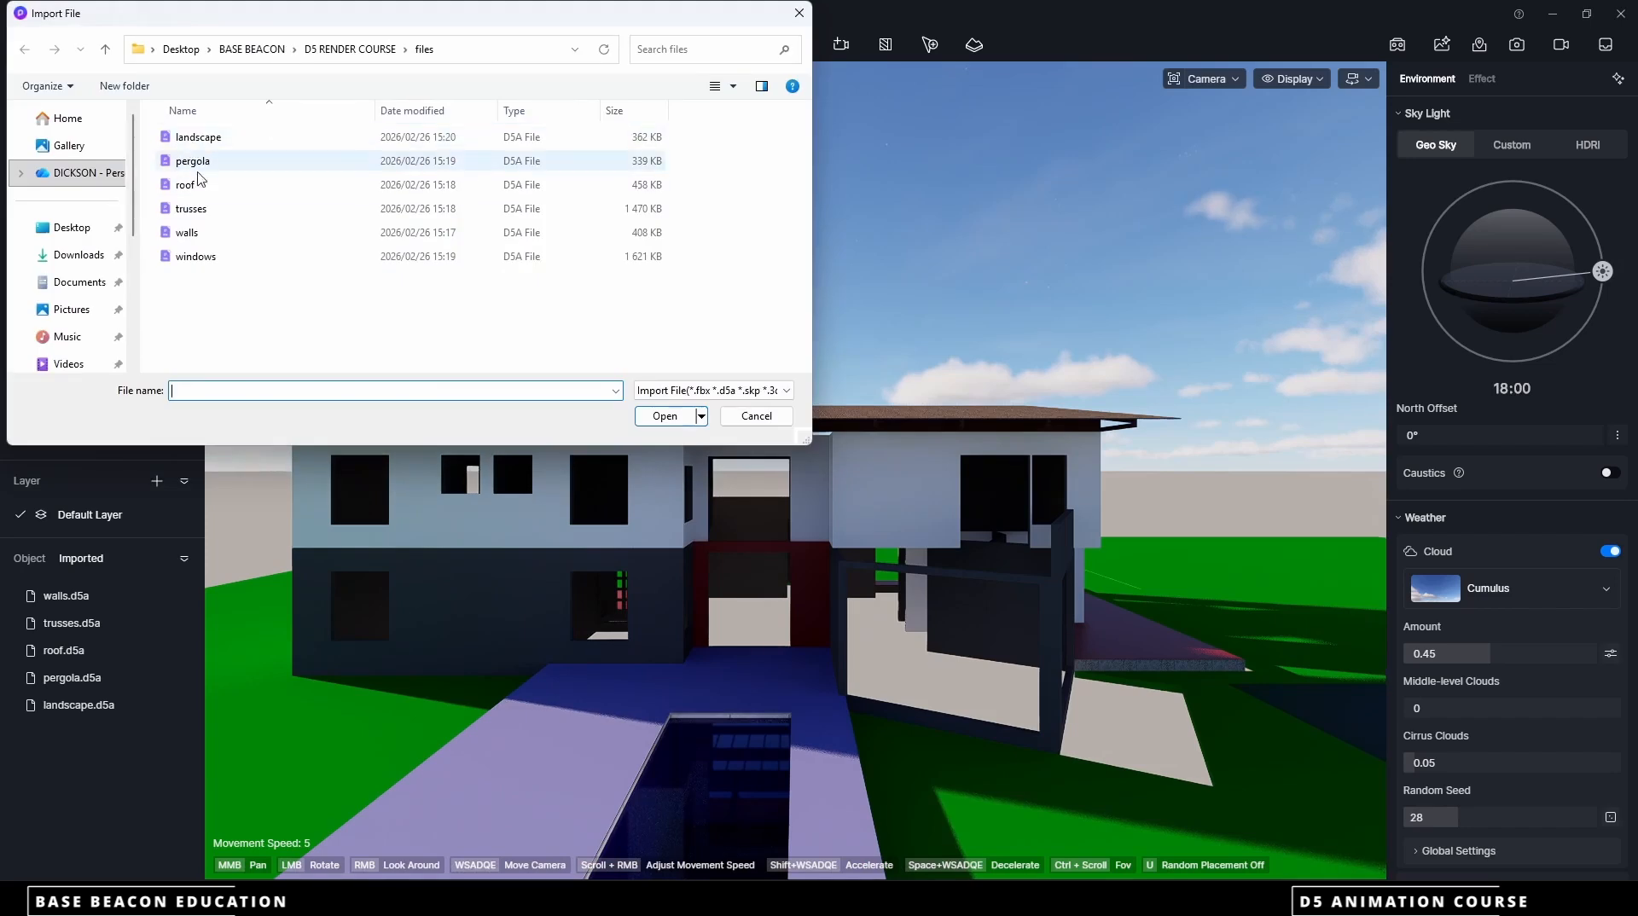
click(200, 256)
click(665, 416)
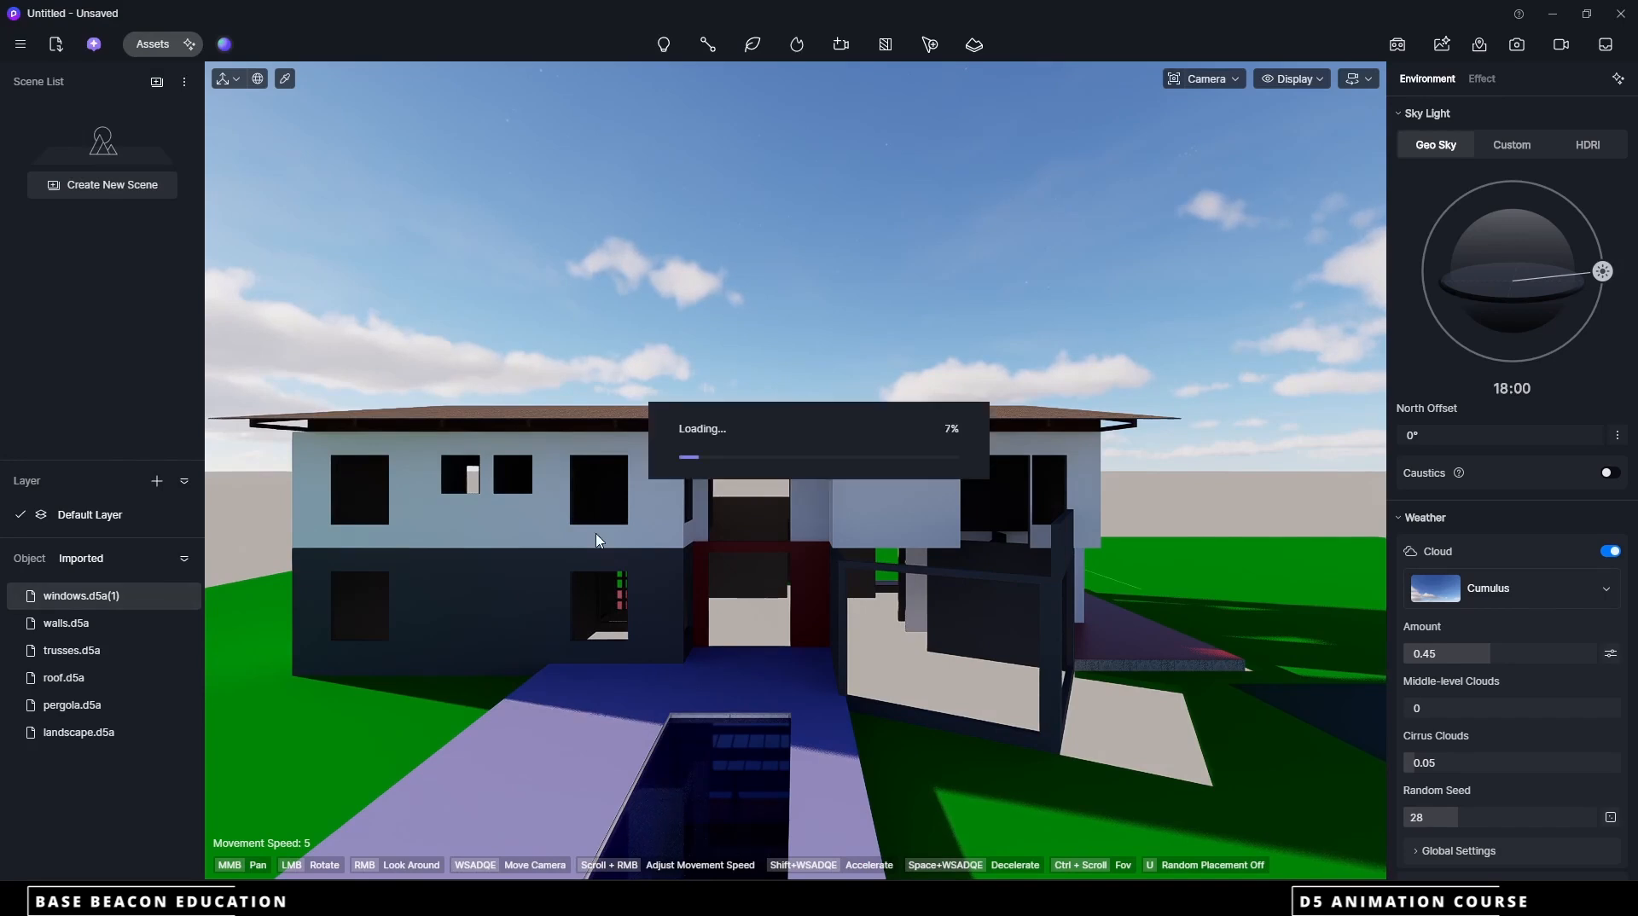
click(760, 283)
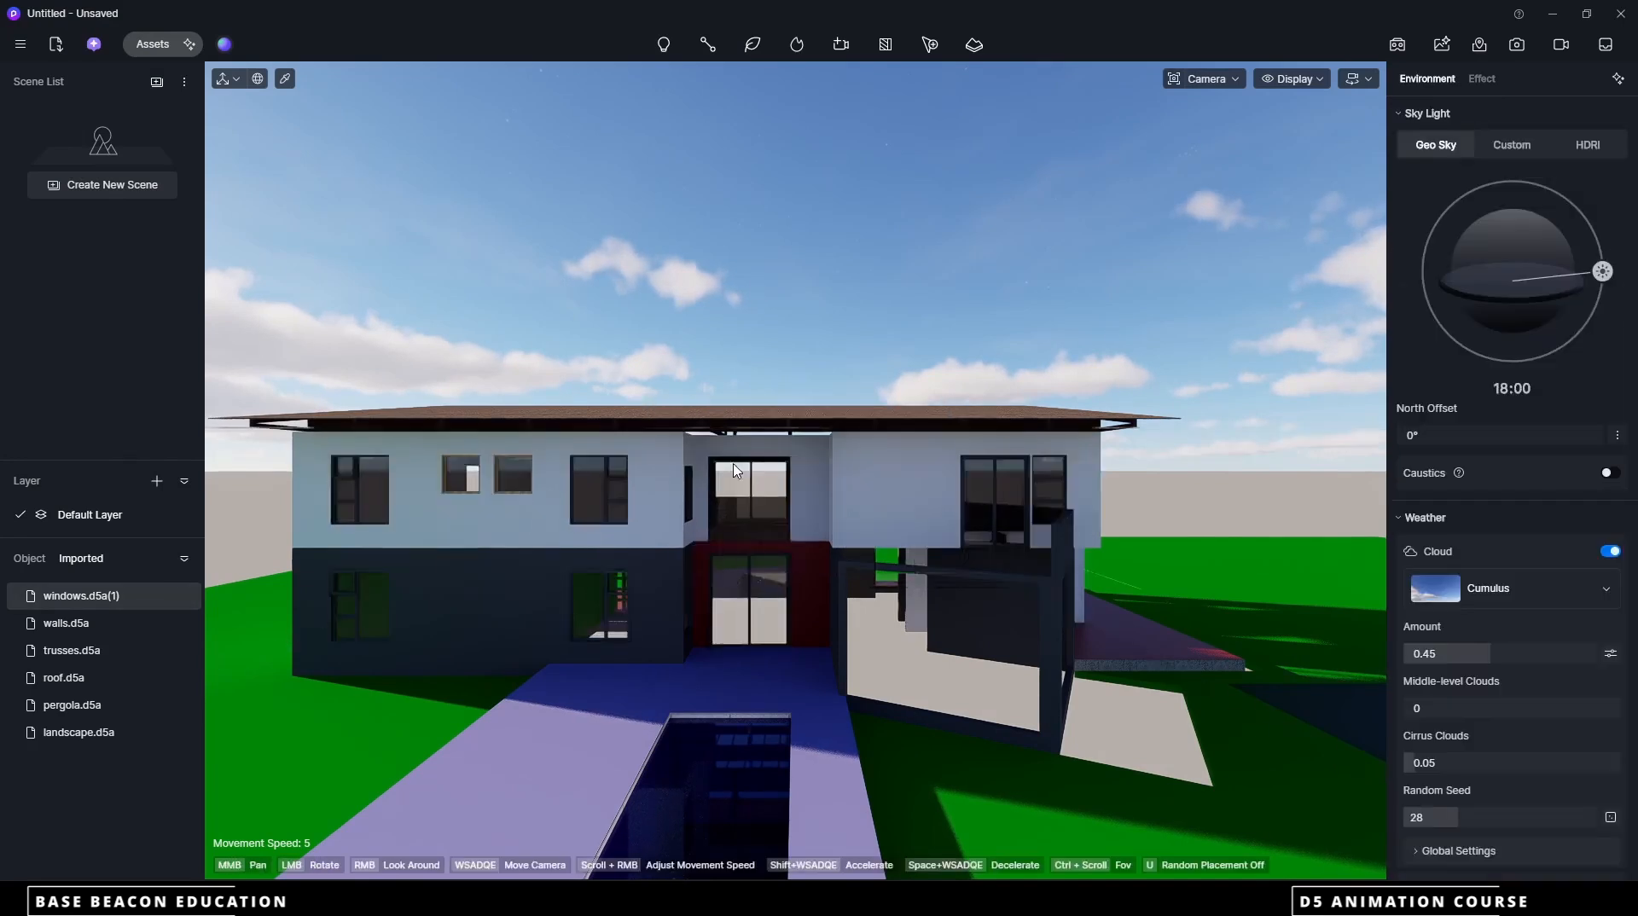
Examine the assembled house from the front, from above and from the pergola side to check how the imported parts fit
scroll(738, 573, down, 7)
middle_drag(738, 574, 793, 572)
scroll(793, 571, up, 6)
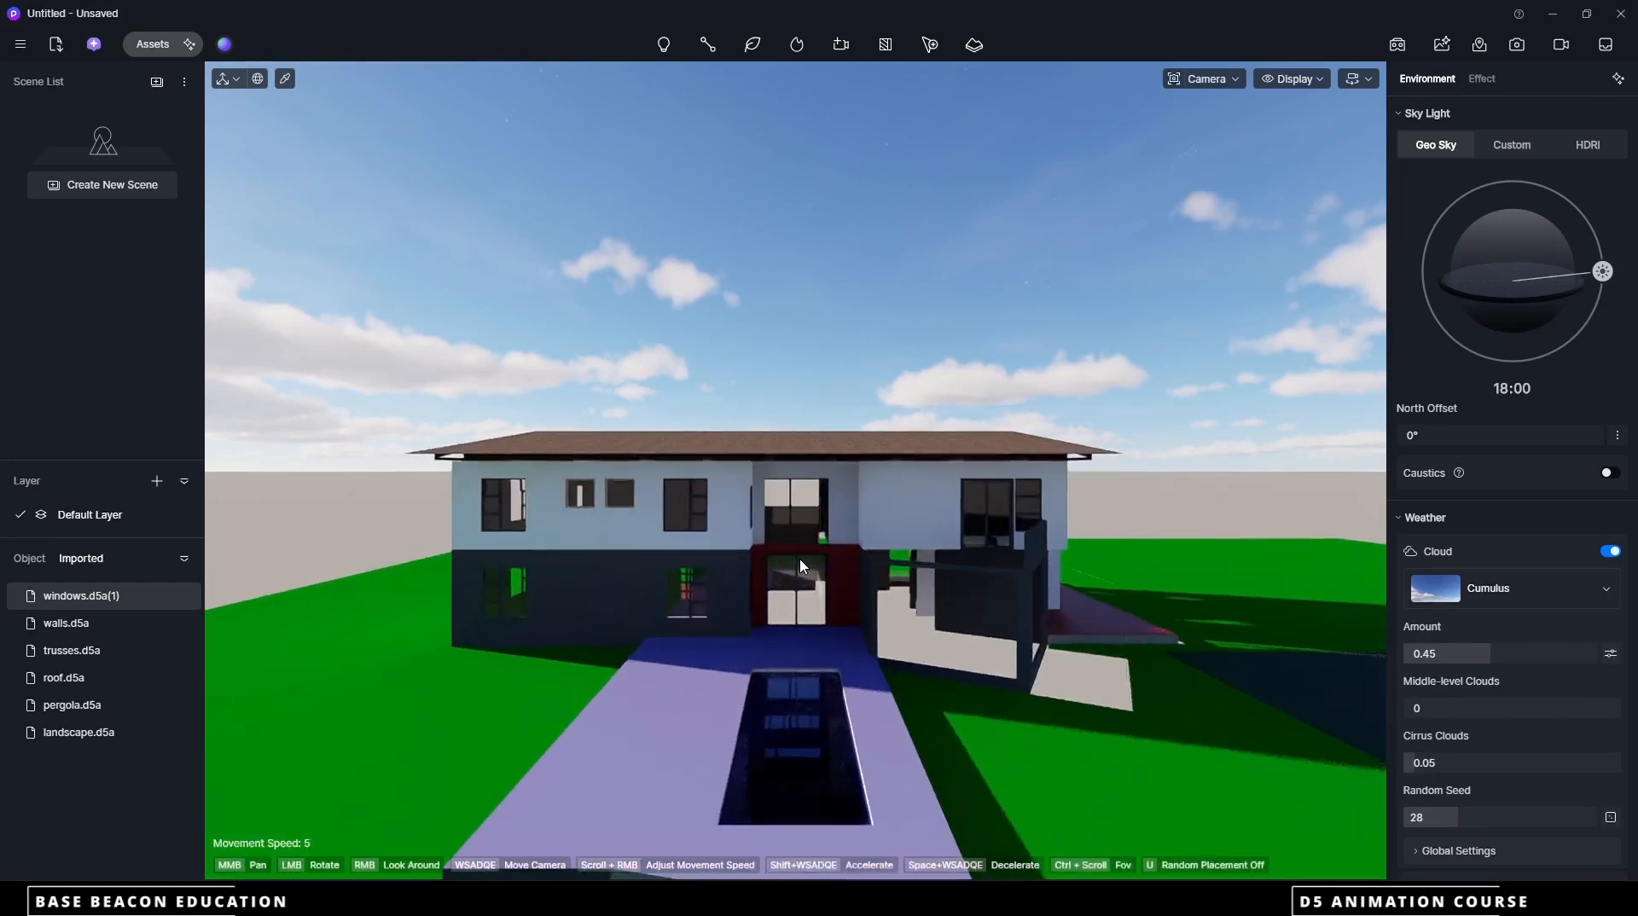
scroll(819, 515, down, 5)
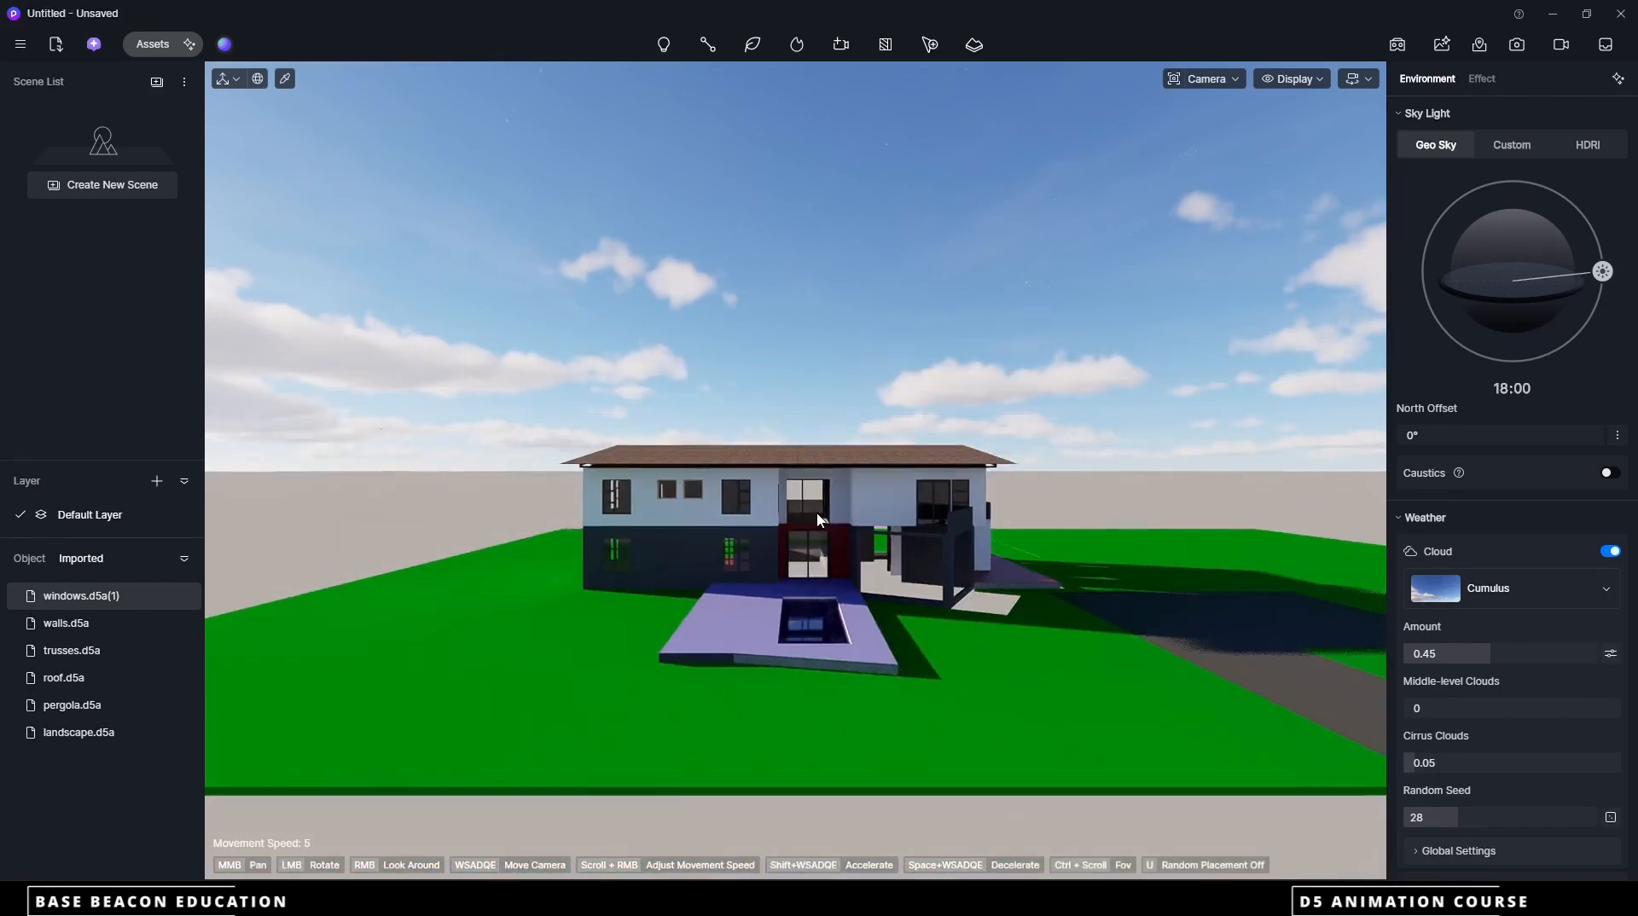
right_drag(835, 521, 820, 644)
scroll(821, 642, down, 2)
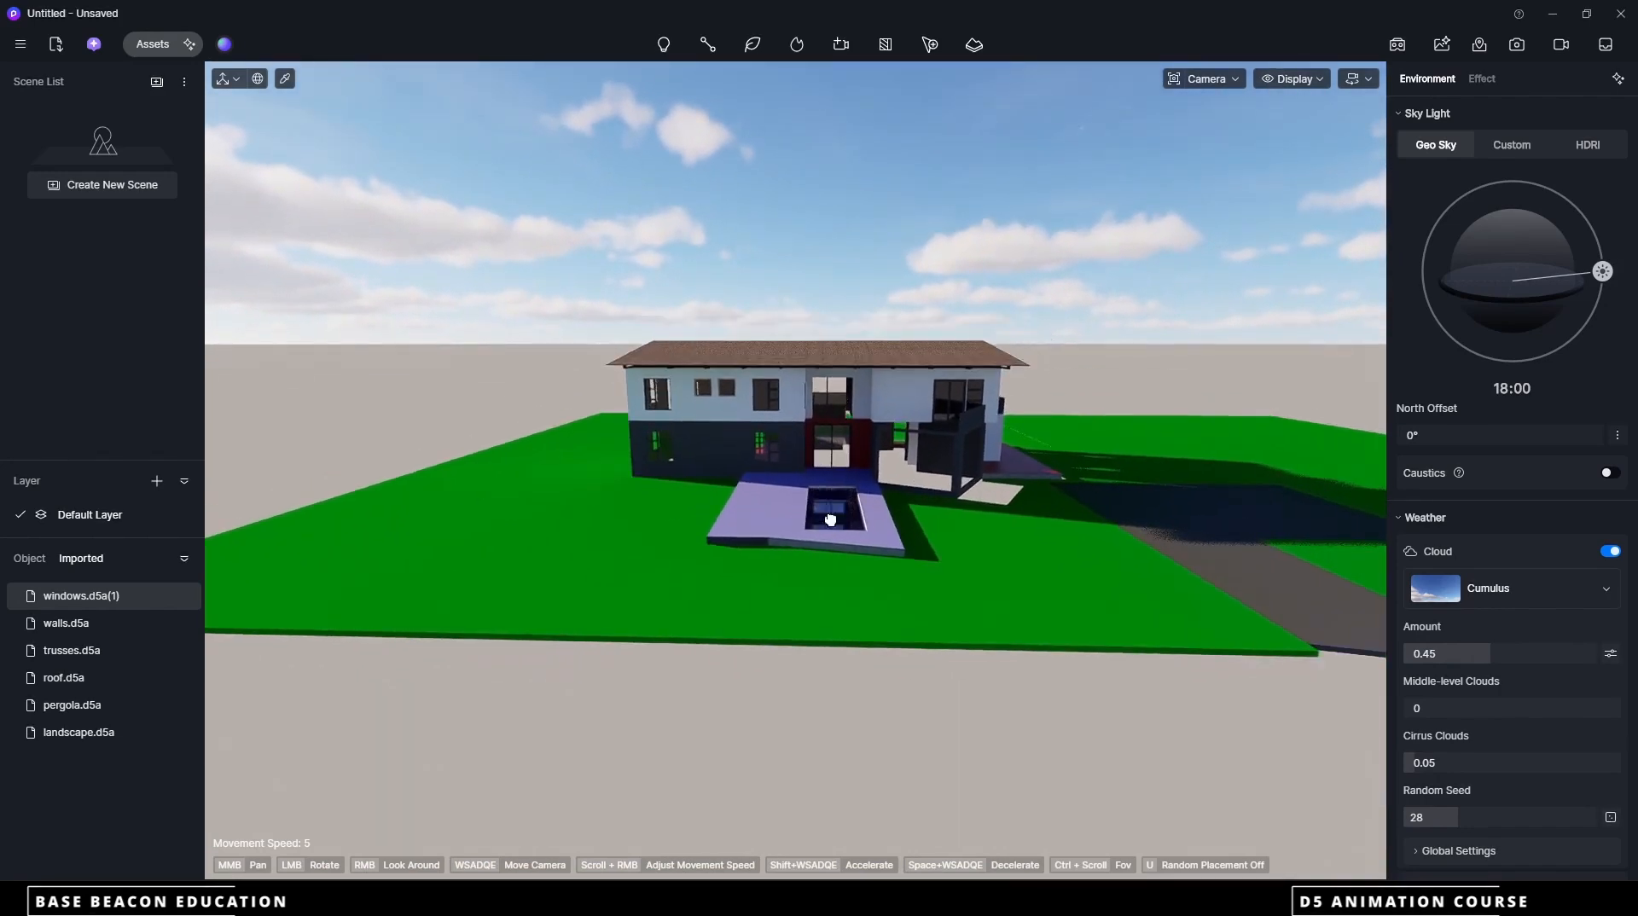
middle_drag(830, 520, 793, 720)
right_drag(786, 583, 879, 599)
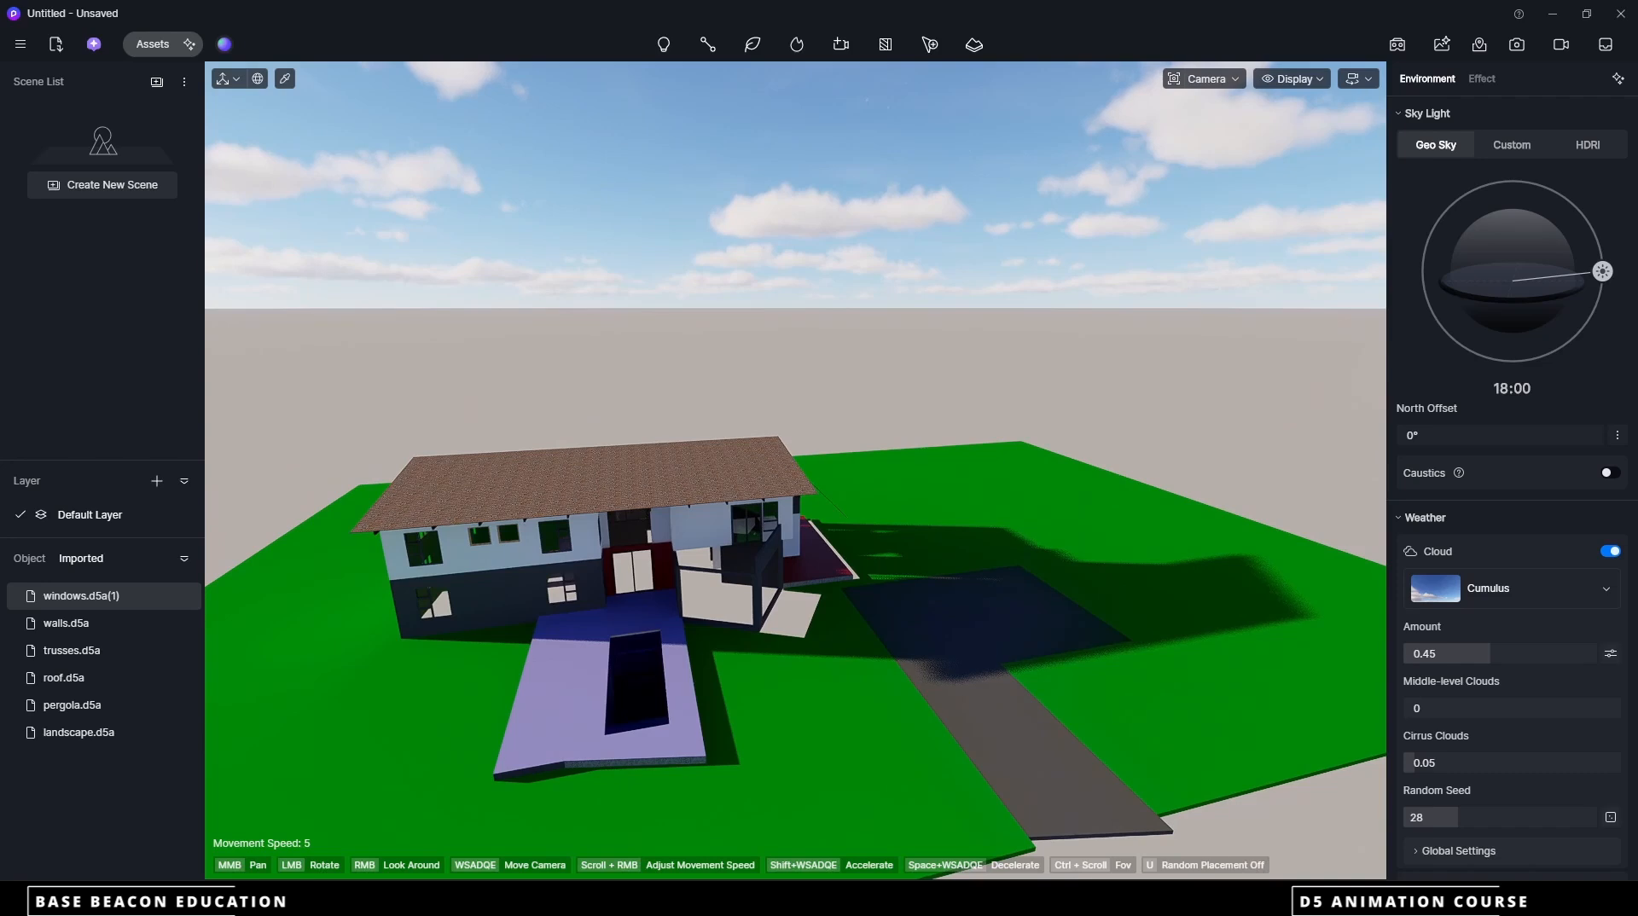
right_drag(787, 588, 721, 560)
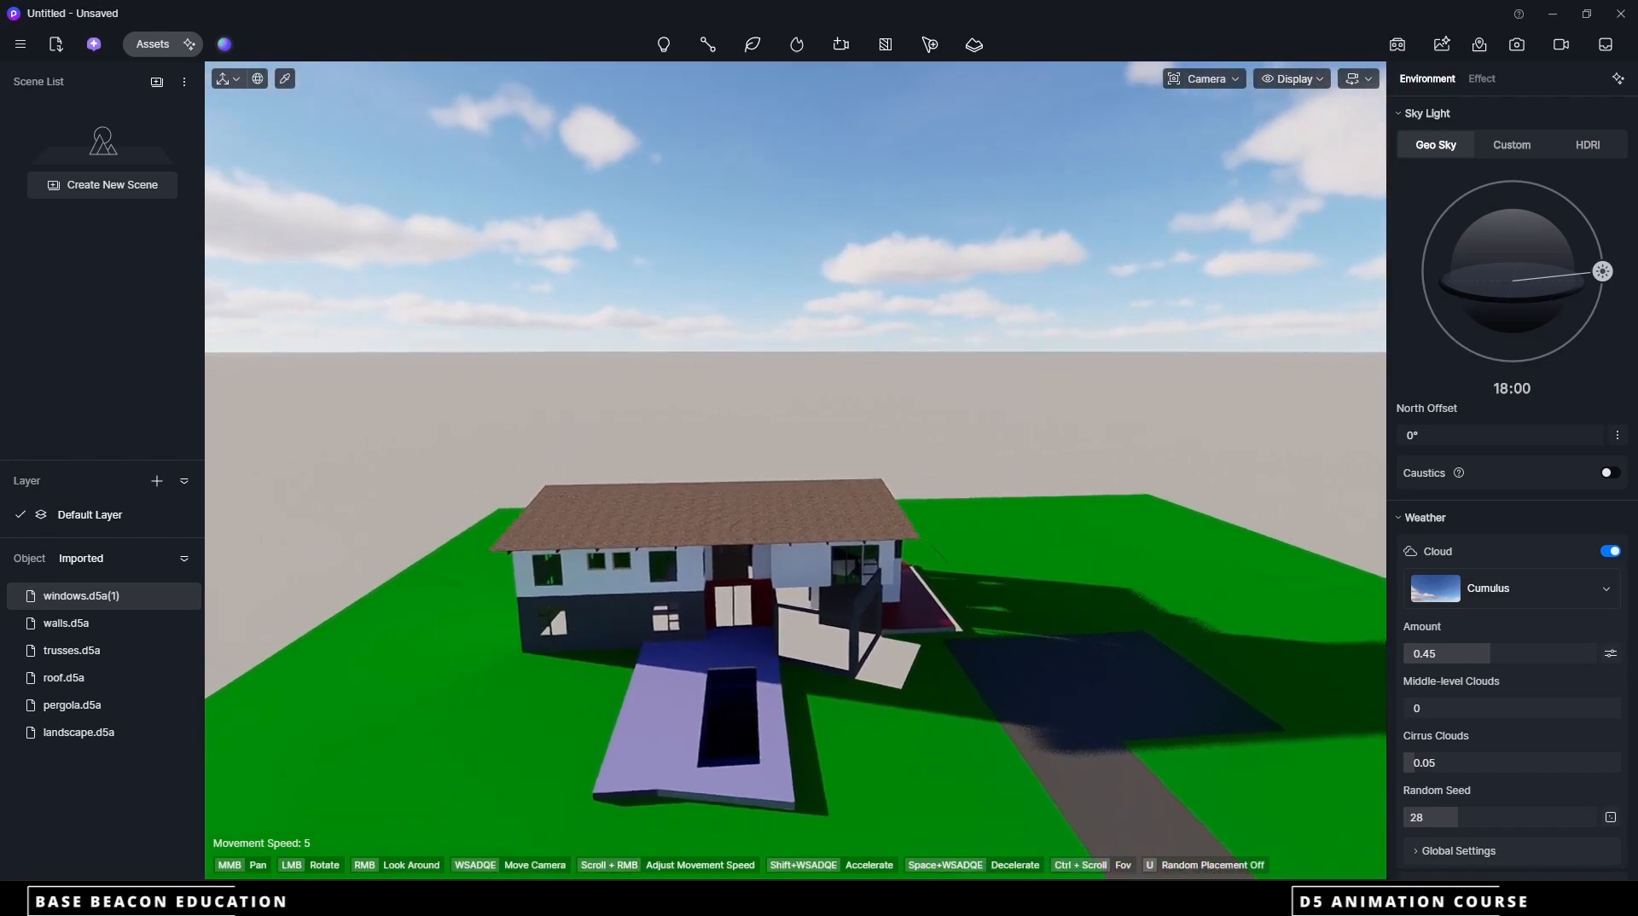
drag(789, 587, 731, 571)
scroll(729, 571, down, 5)
scroll(730, 570, up, 8)
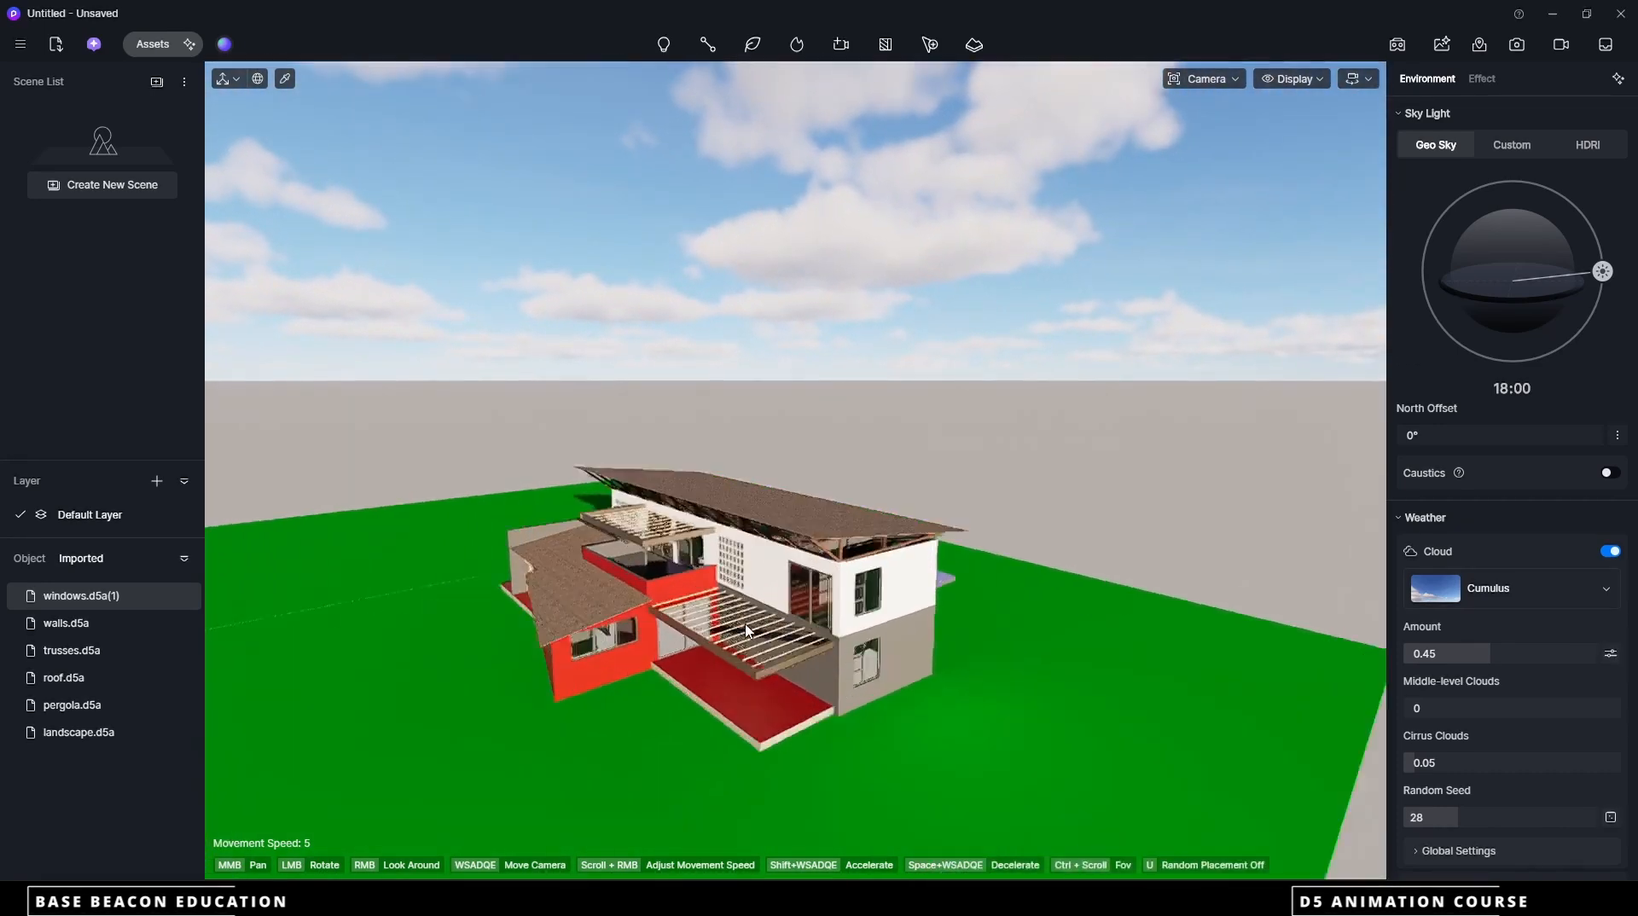
scroll(731, 563, down, 3)
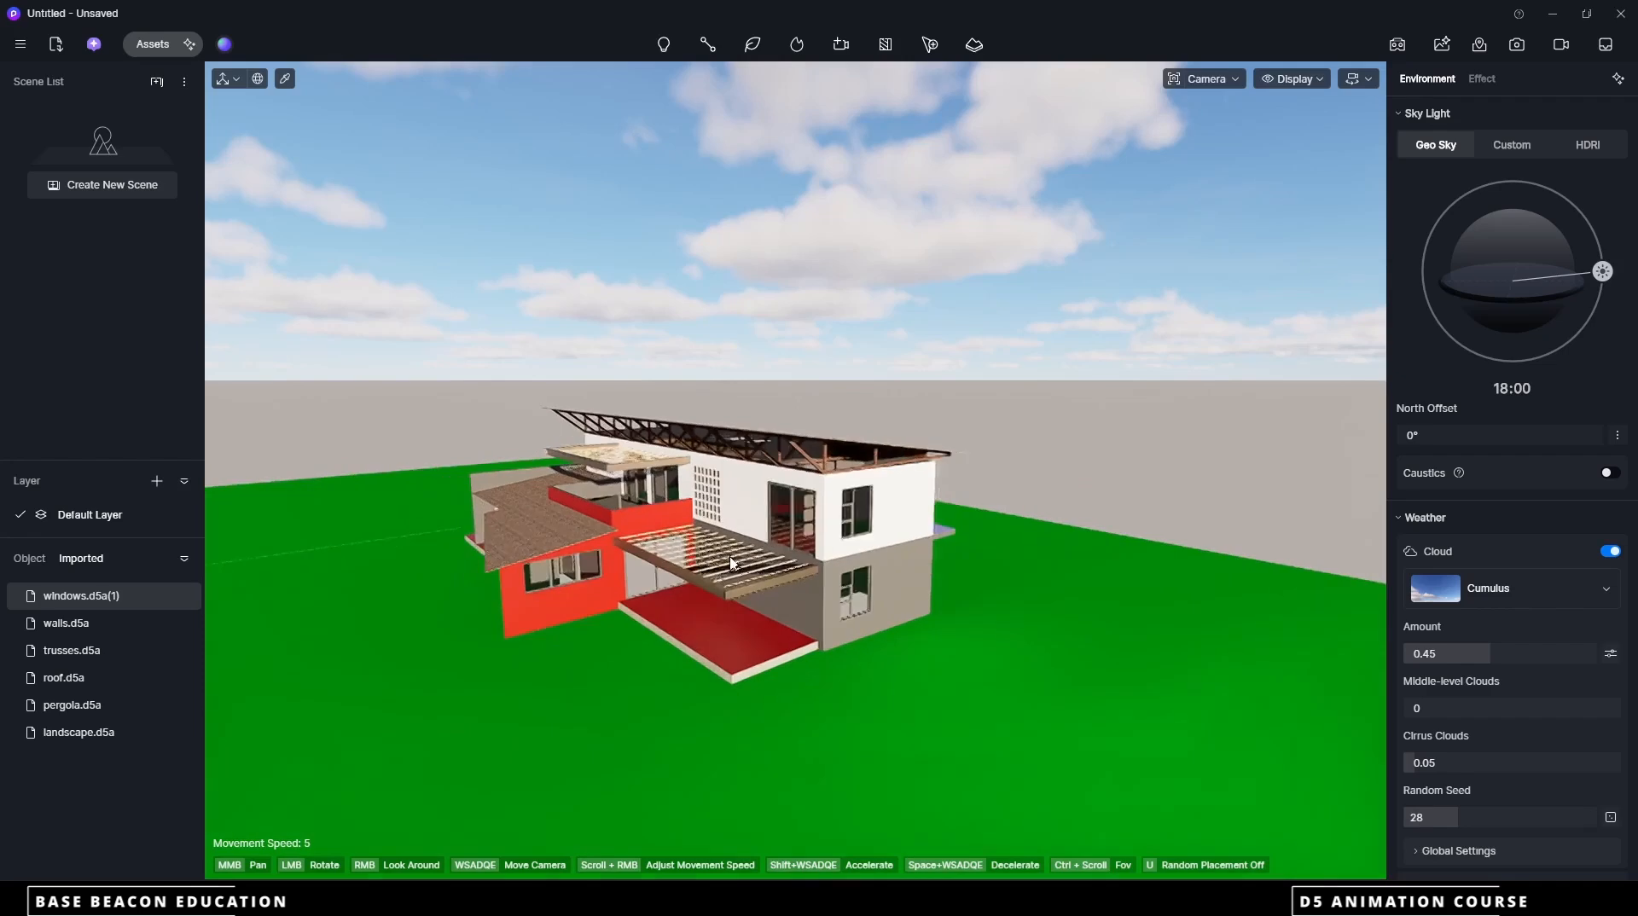
scroll(731, 563, up, 4)
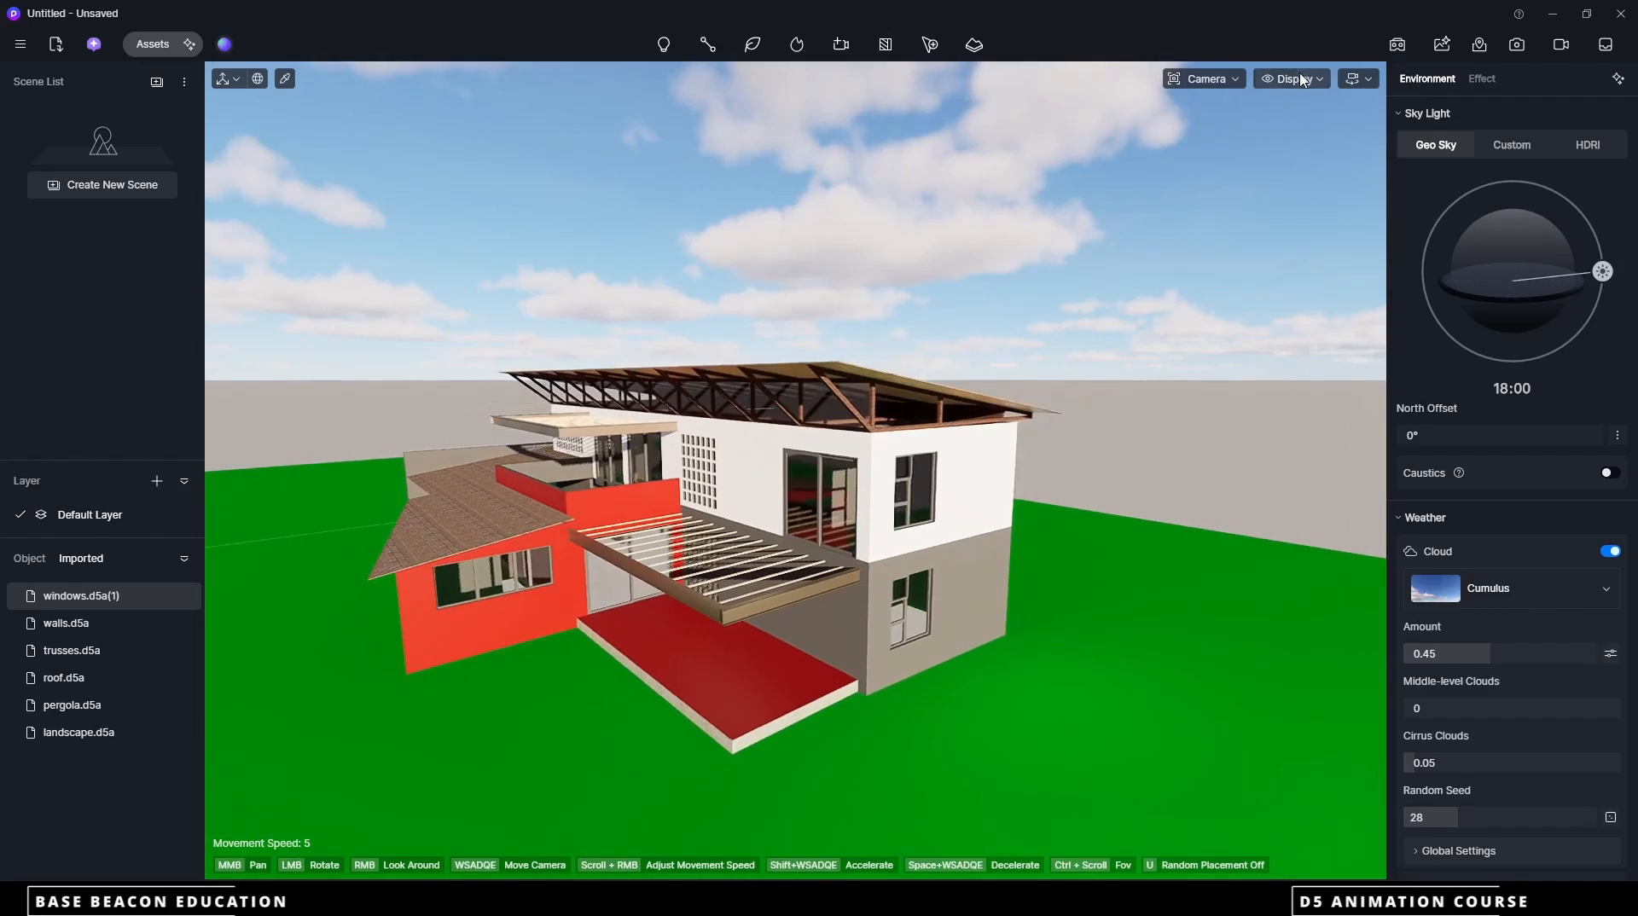
Switch the viewport display mode to the plain white clay look, keeping the house framed from the pergola corner
click(1292, 80)
click(1294, 179)
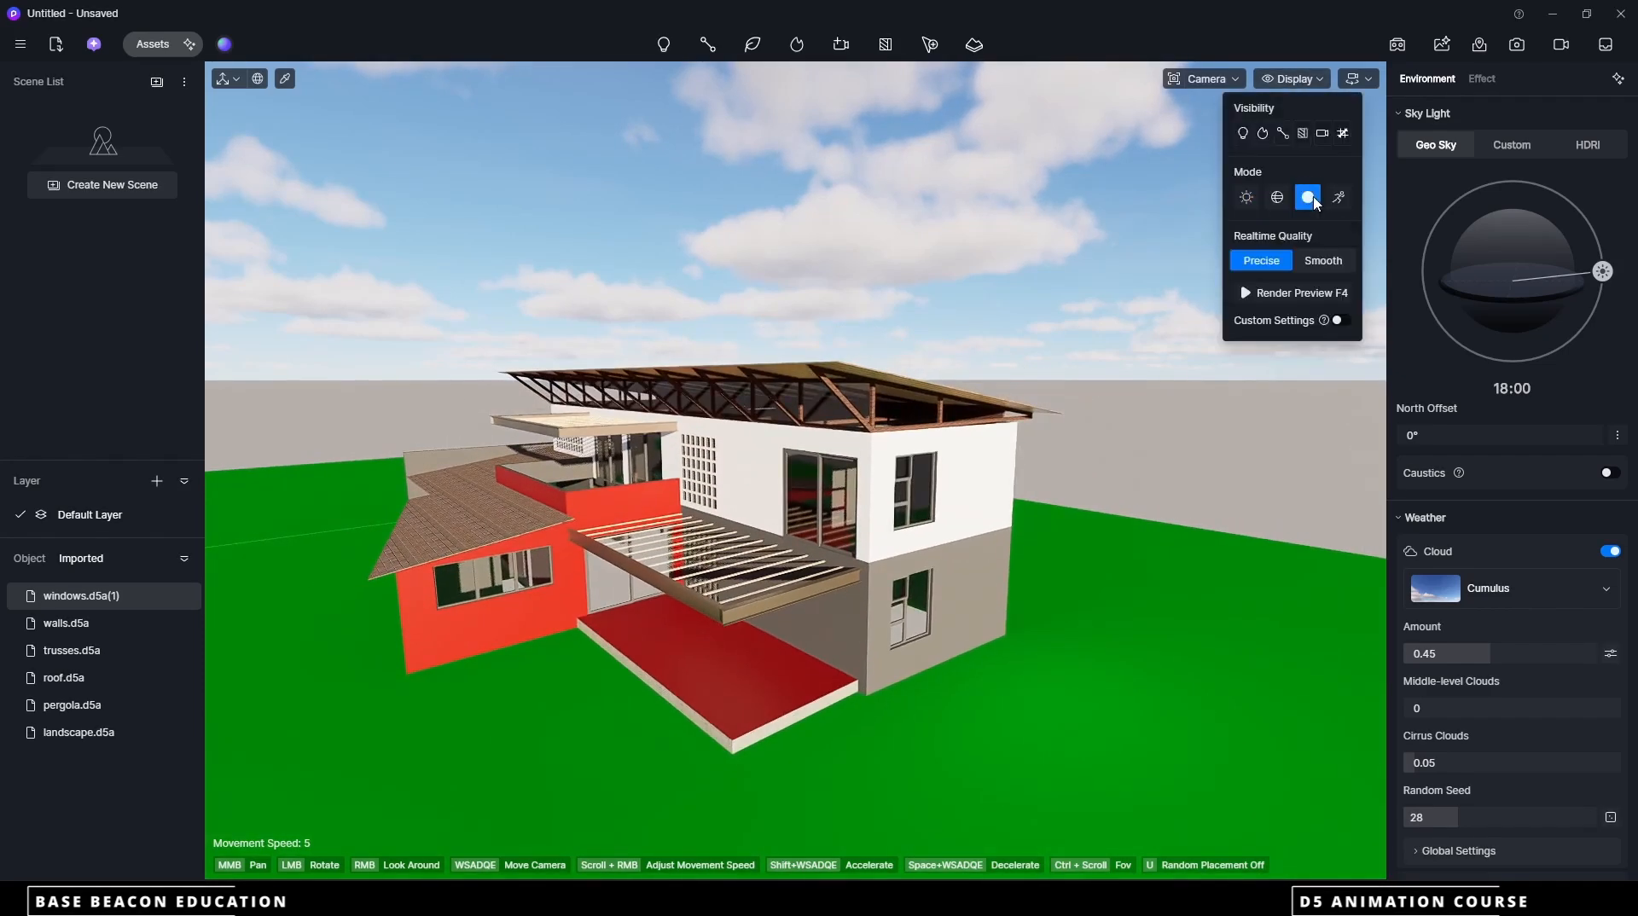
drag(810, 461, 845, 512)
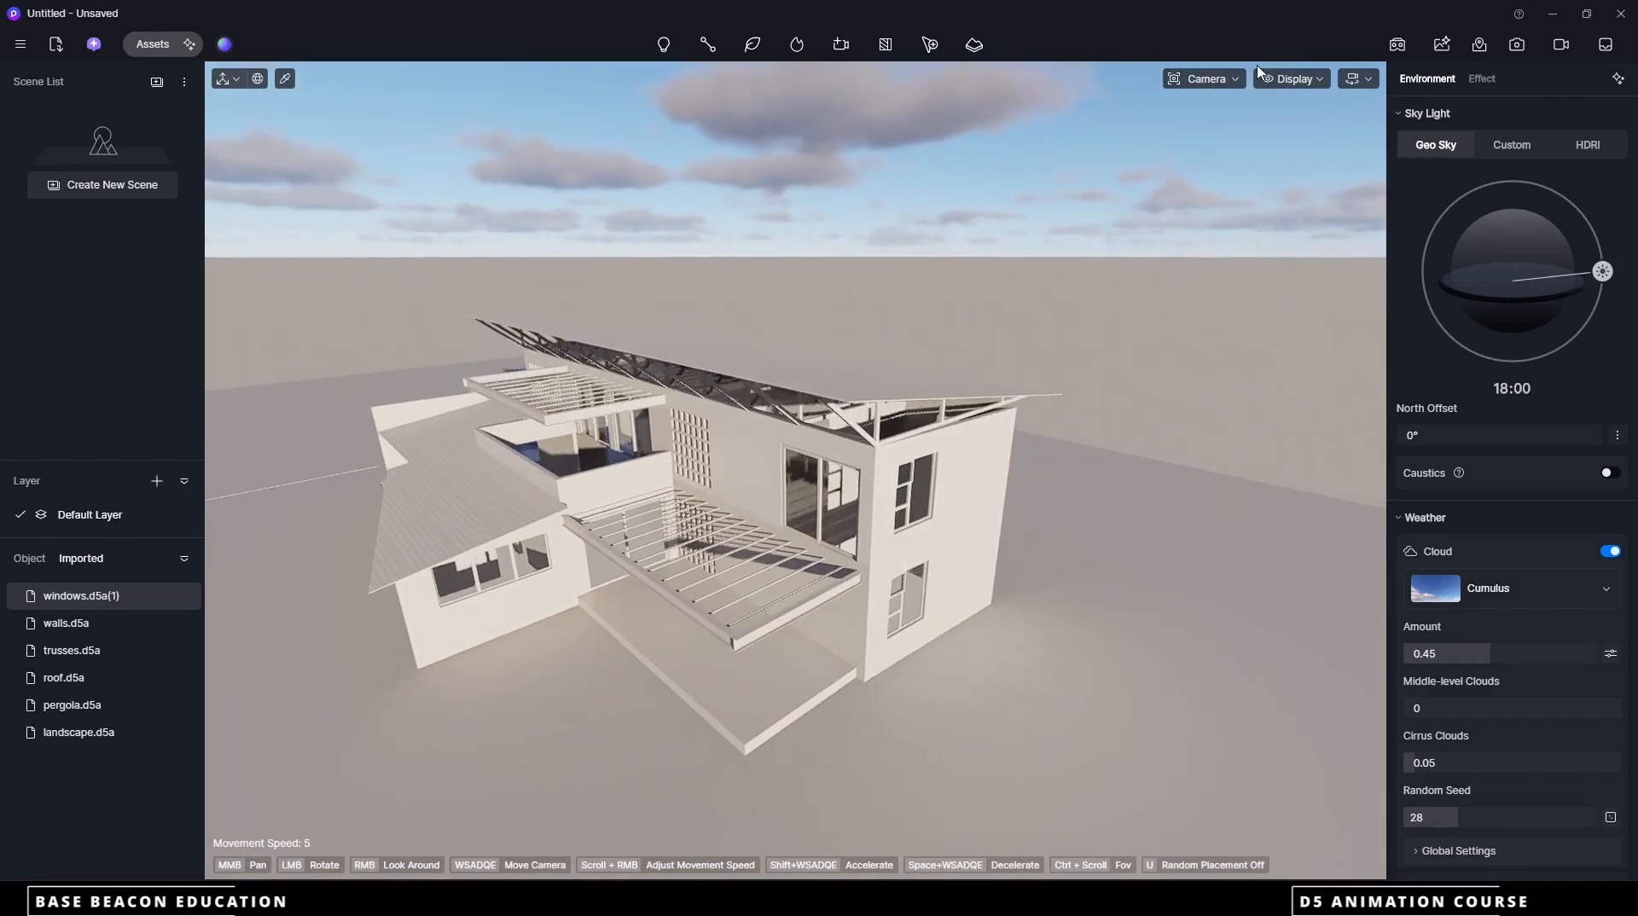
click(1284, 79)
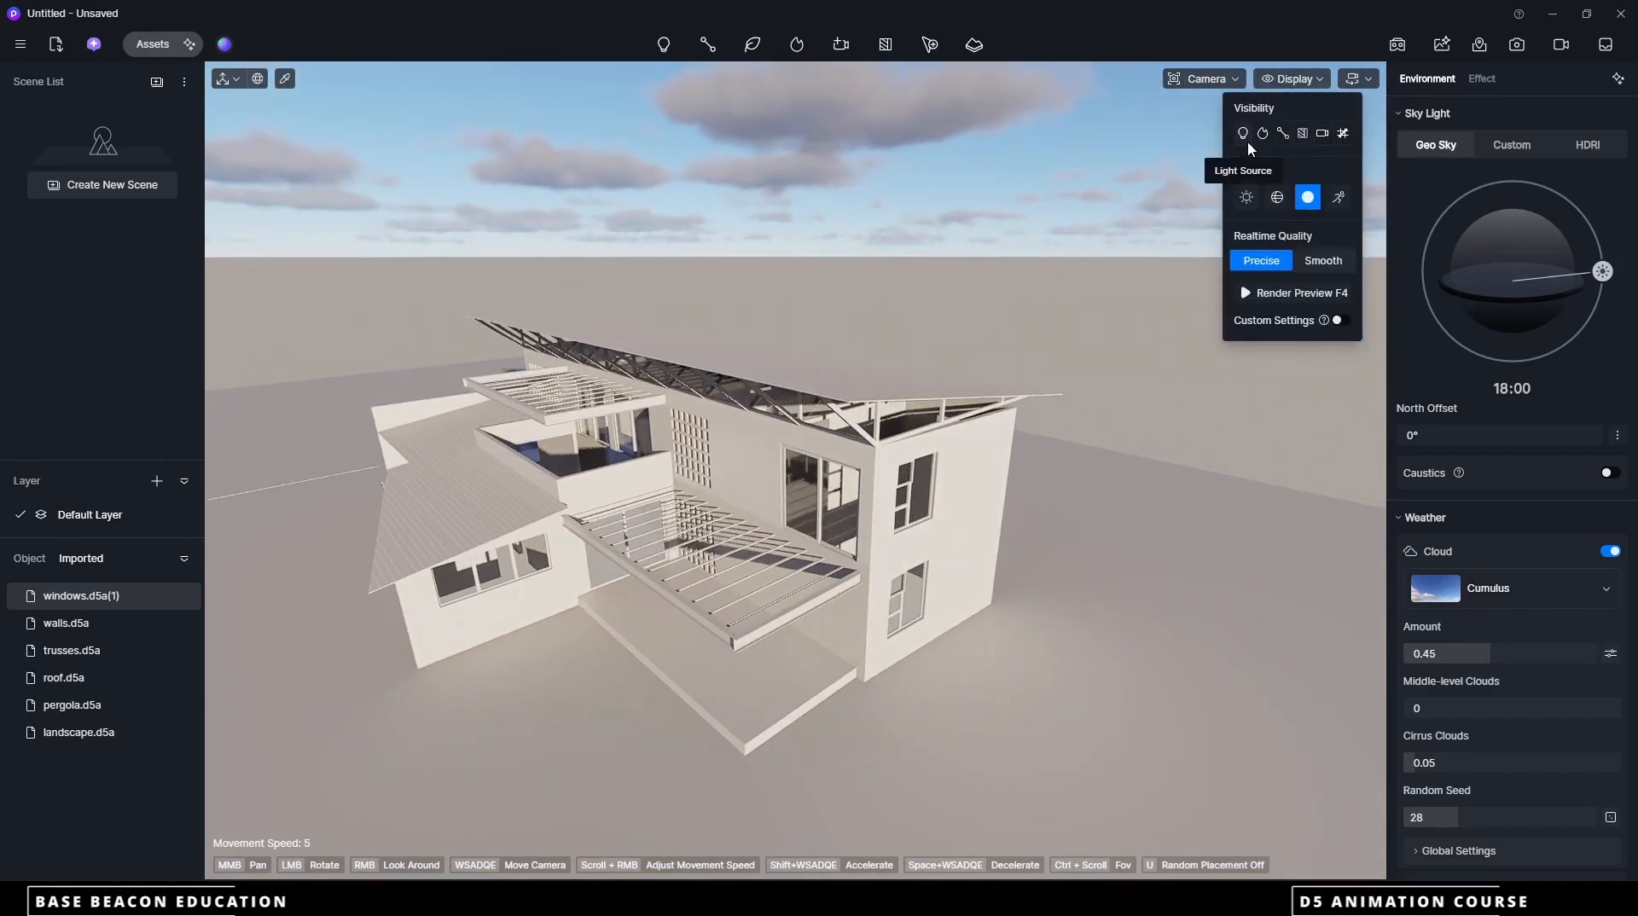
drag(917, 234, 834, 292)
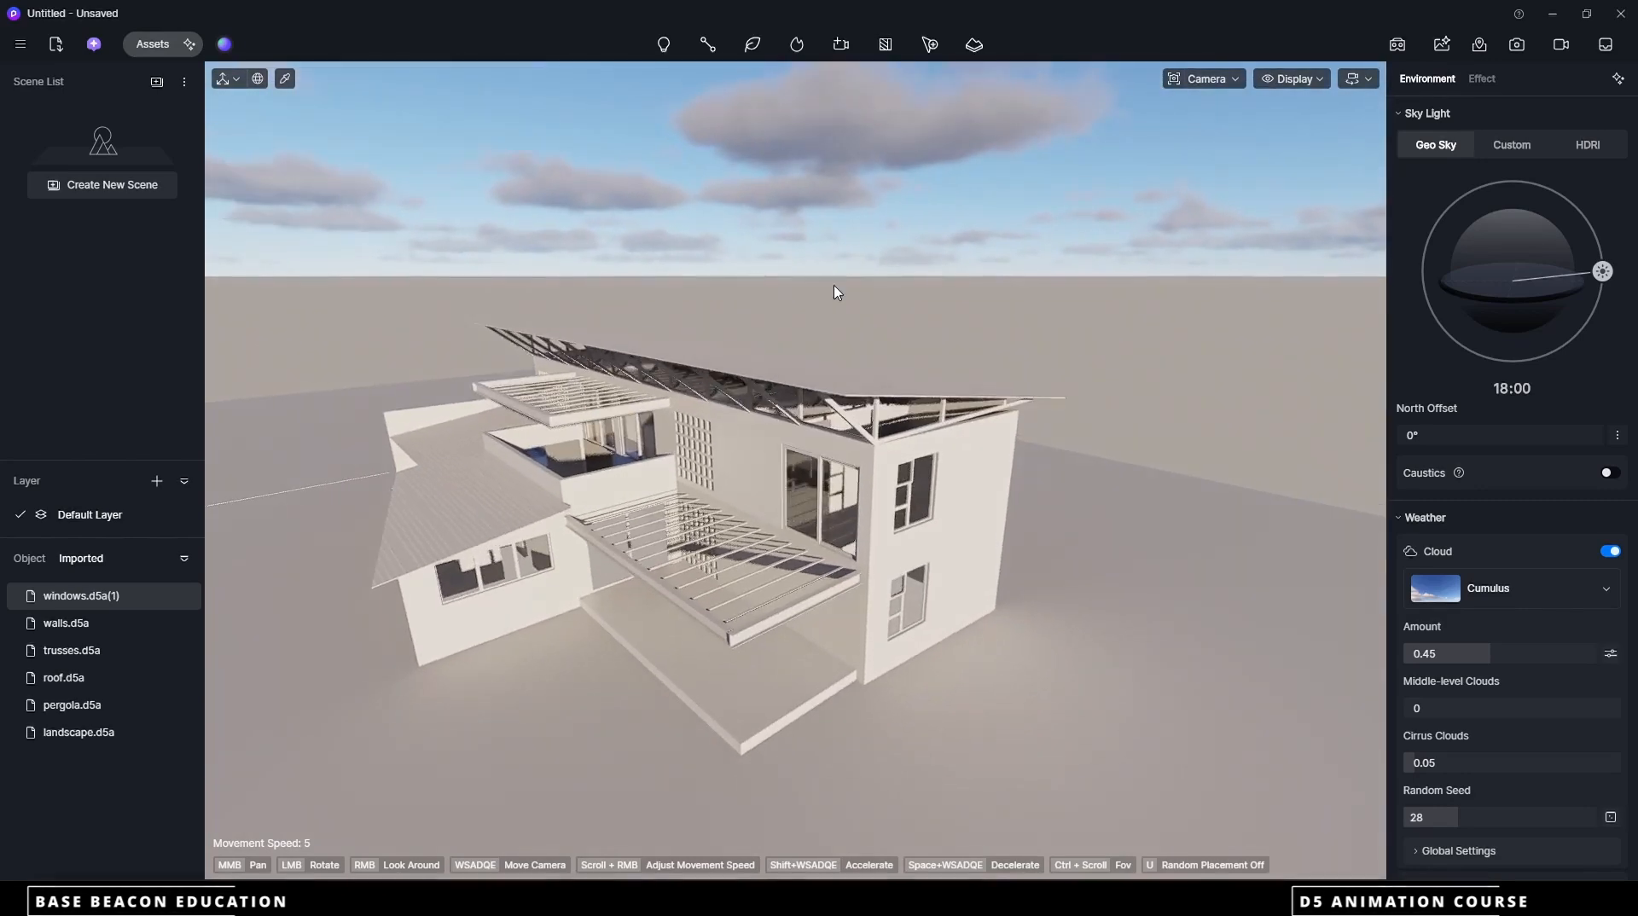
Start a Drop animation for Clip 1 in video mode and add the upper roof surface as an animated object
click(1565, 47)
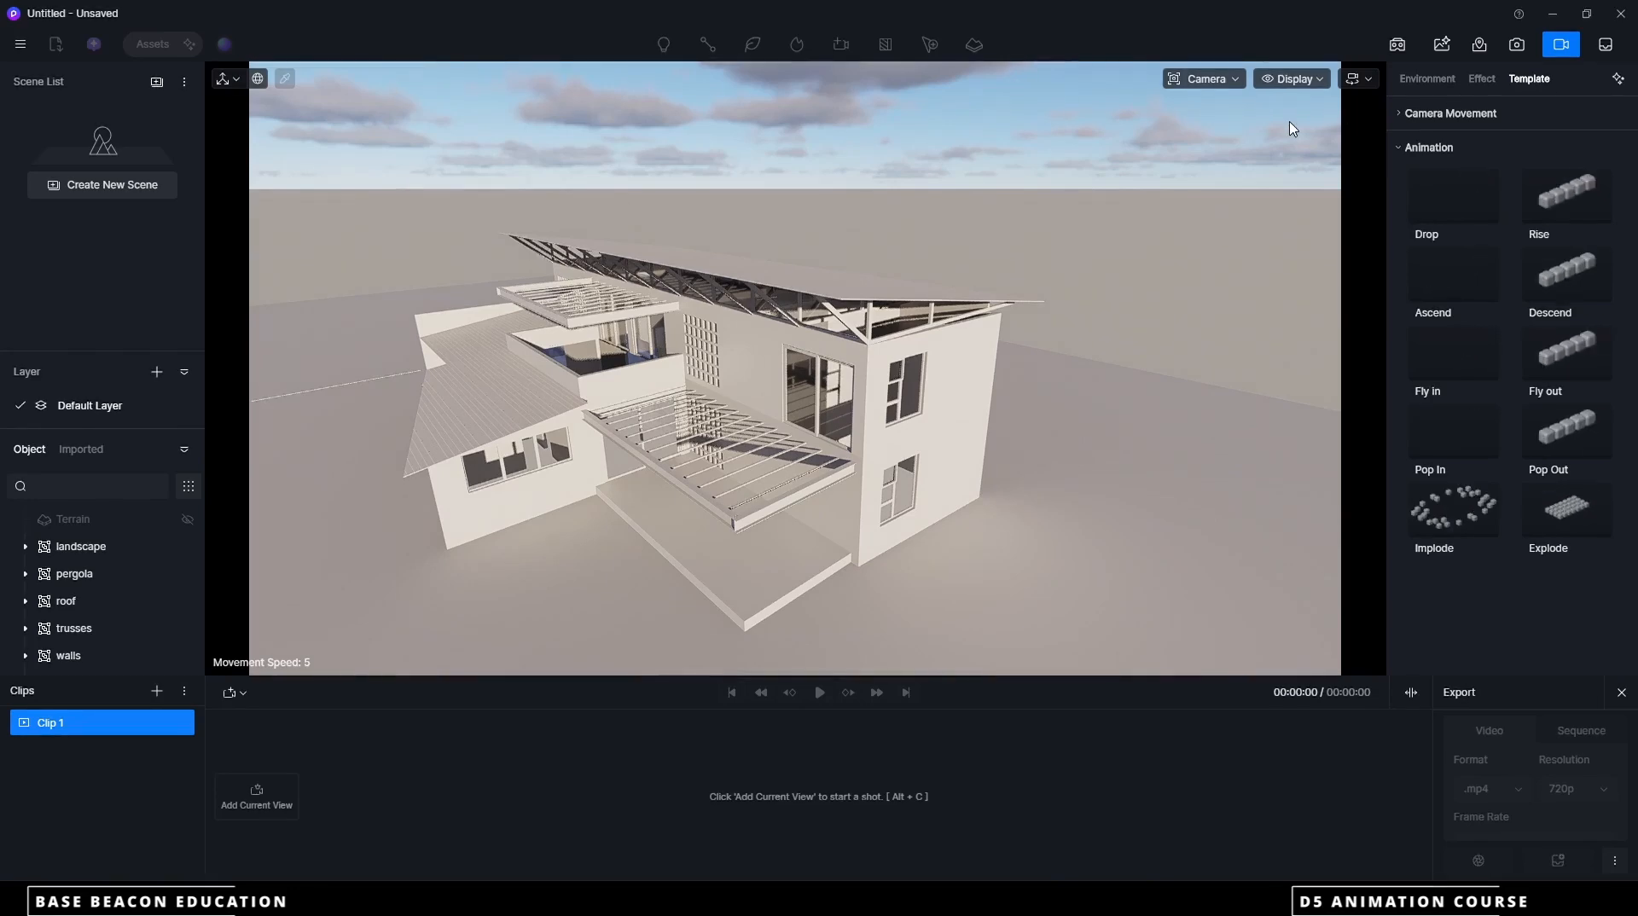
click(1447, 196)
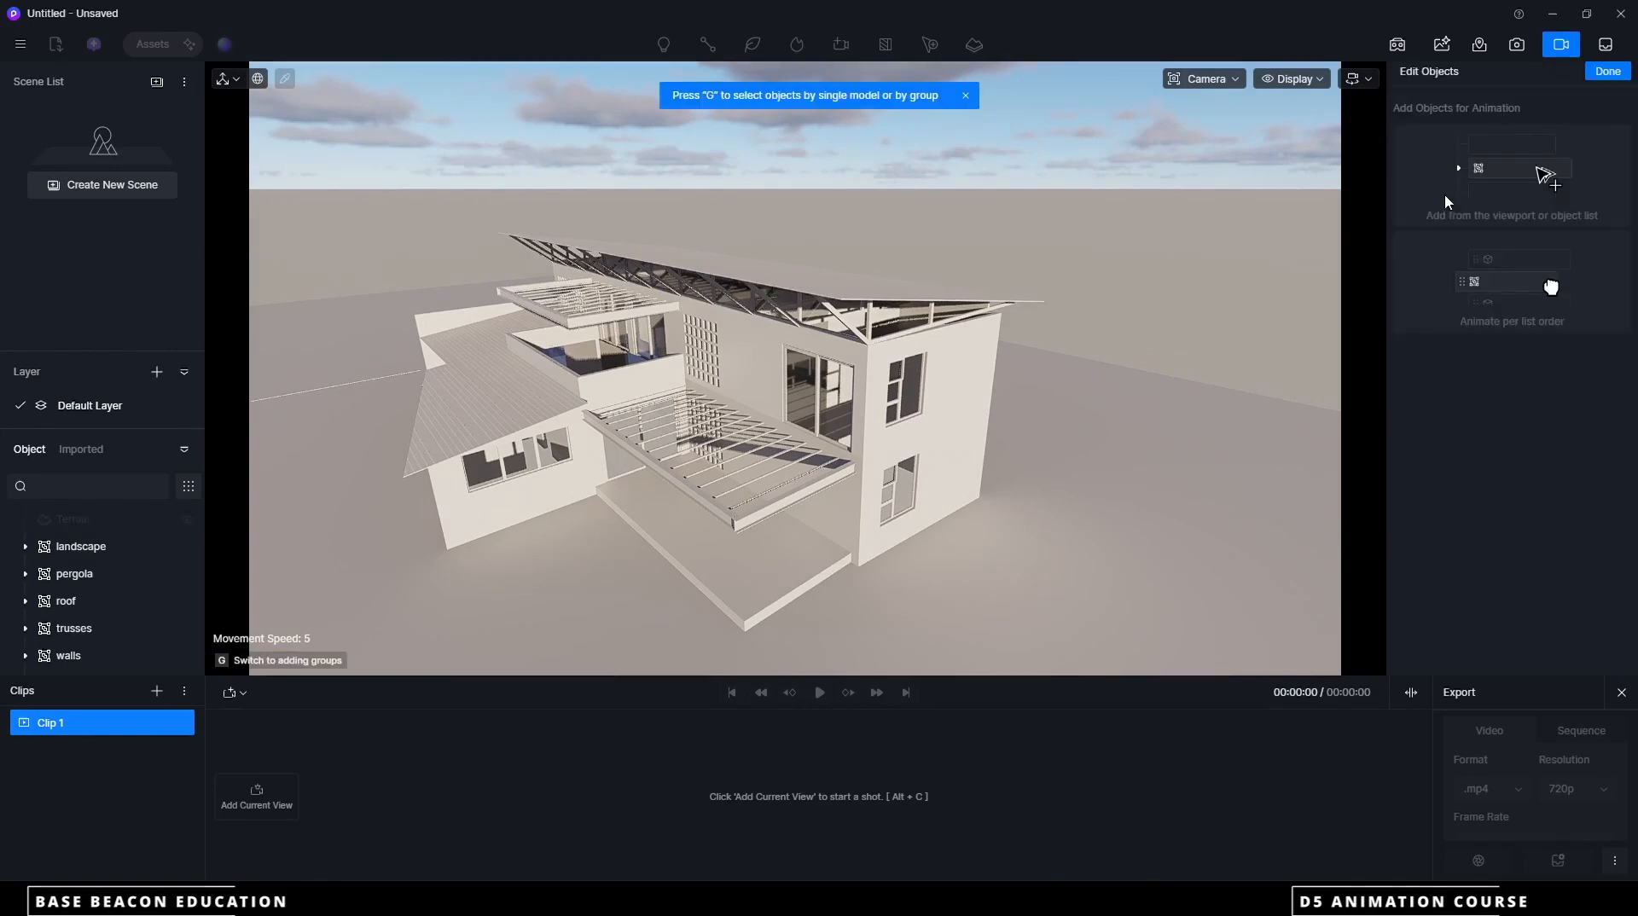
click(840, 284)
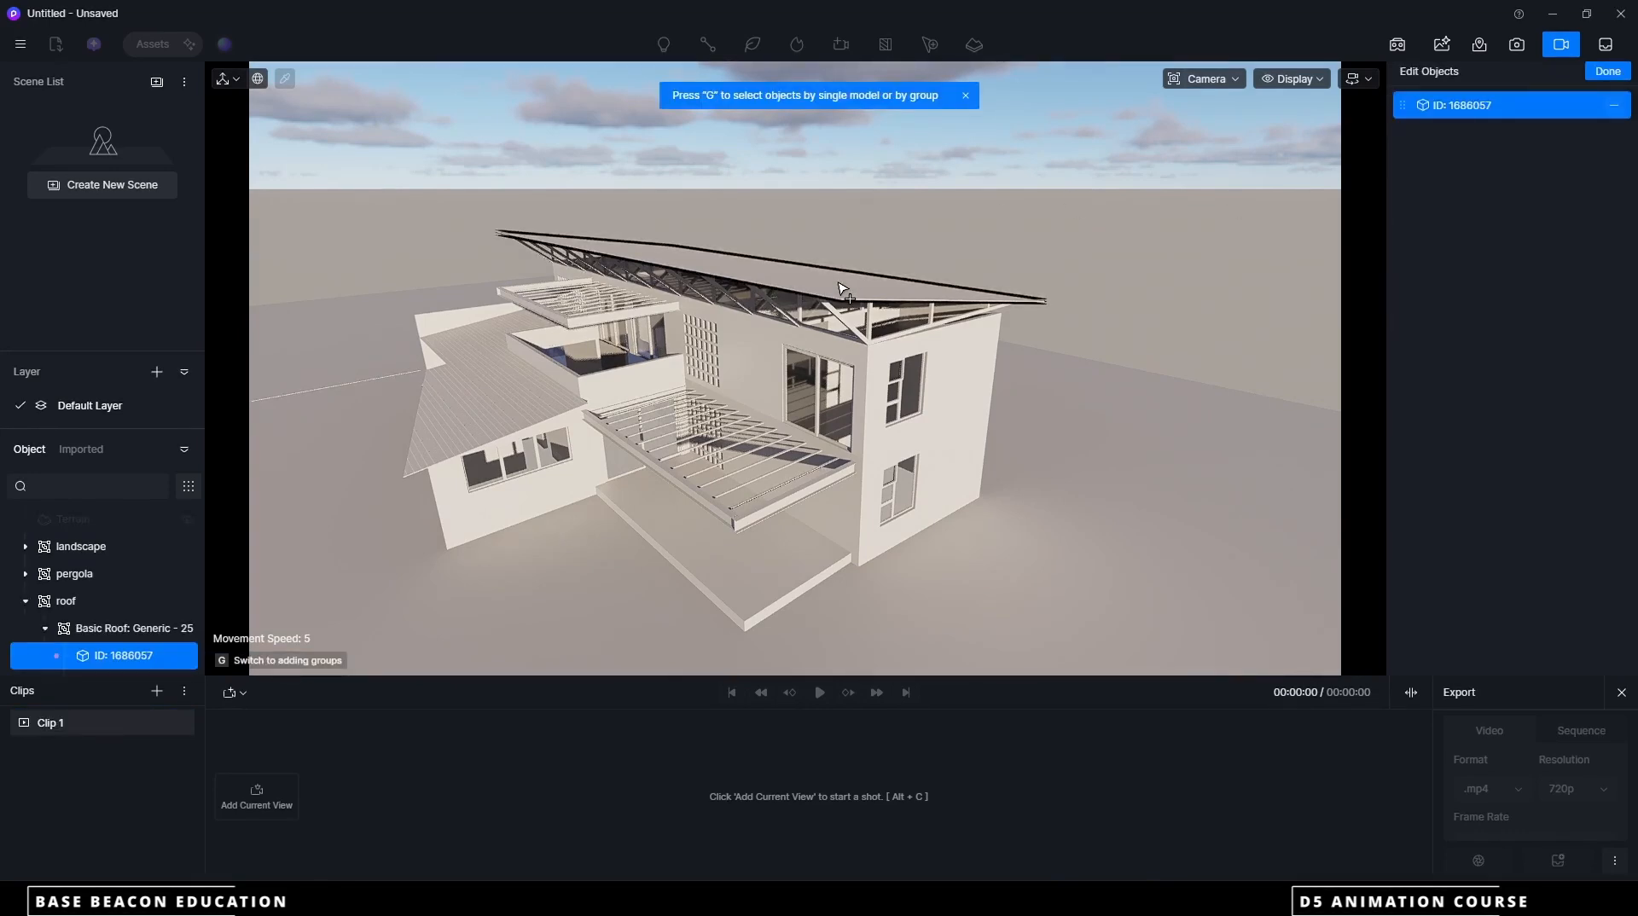
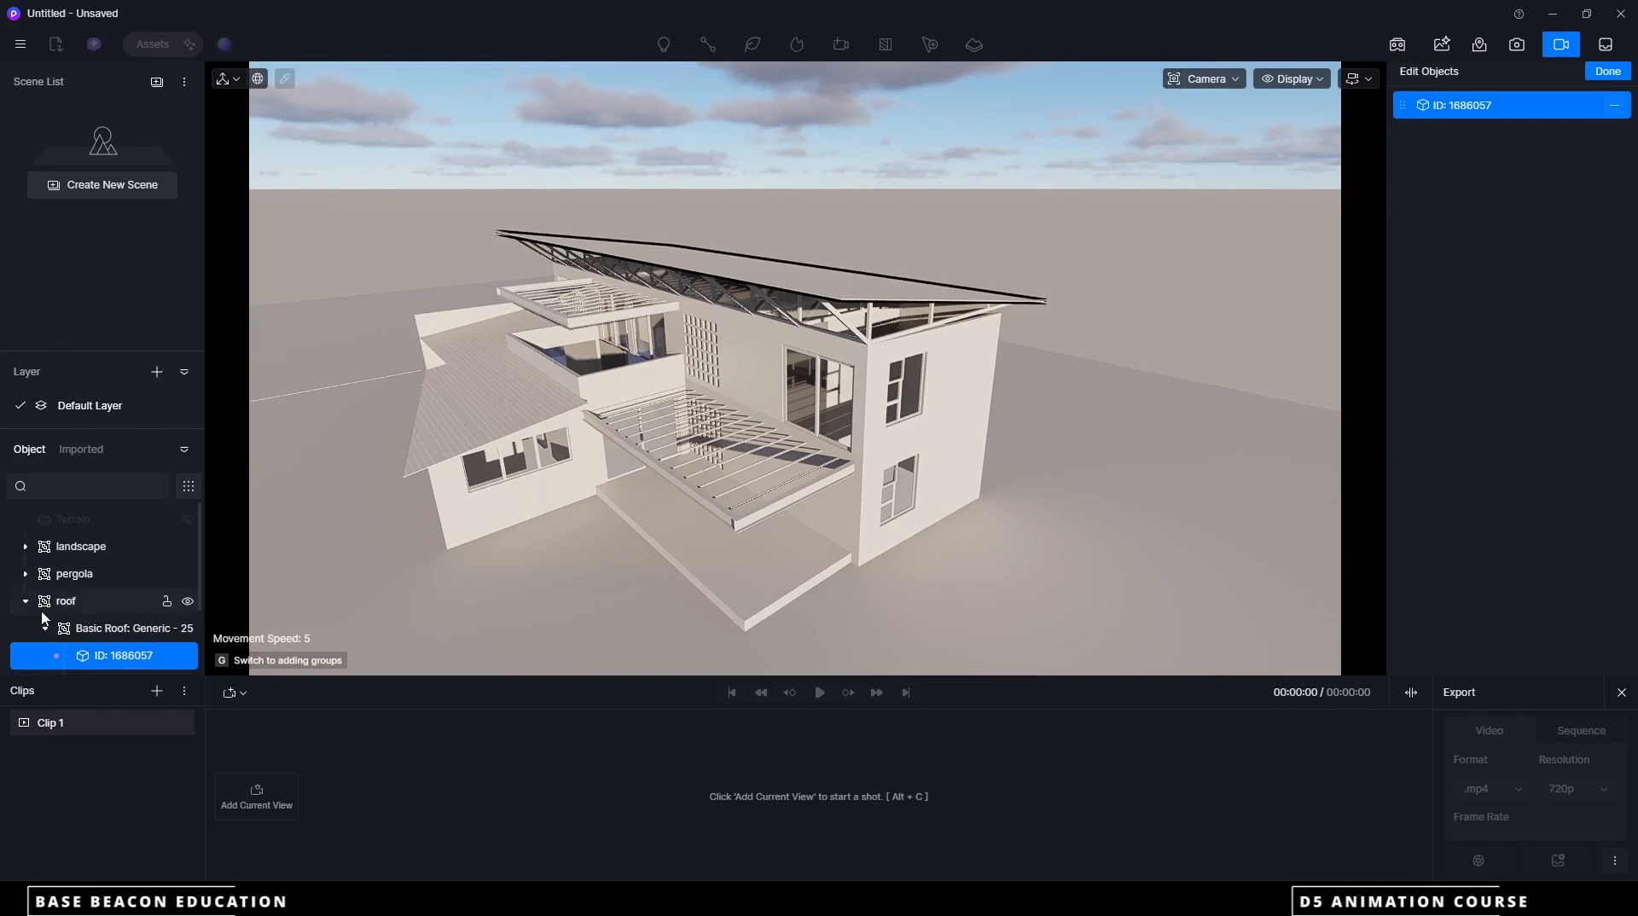
Include both surfaces of the Basic Roof group in the Drop animation, finish the object selection and preview the drop
click(120, 629)
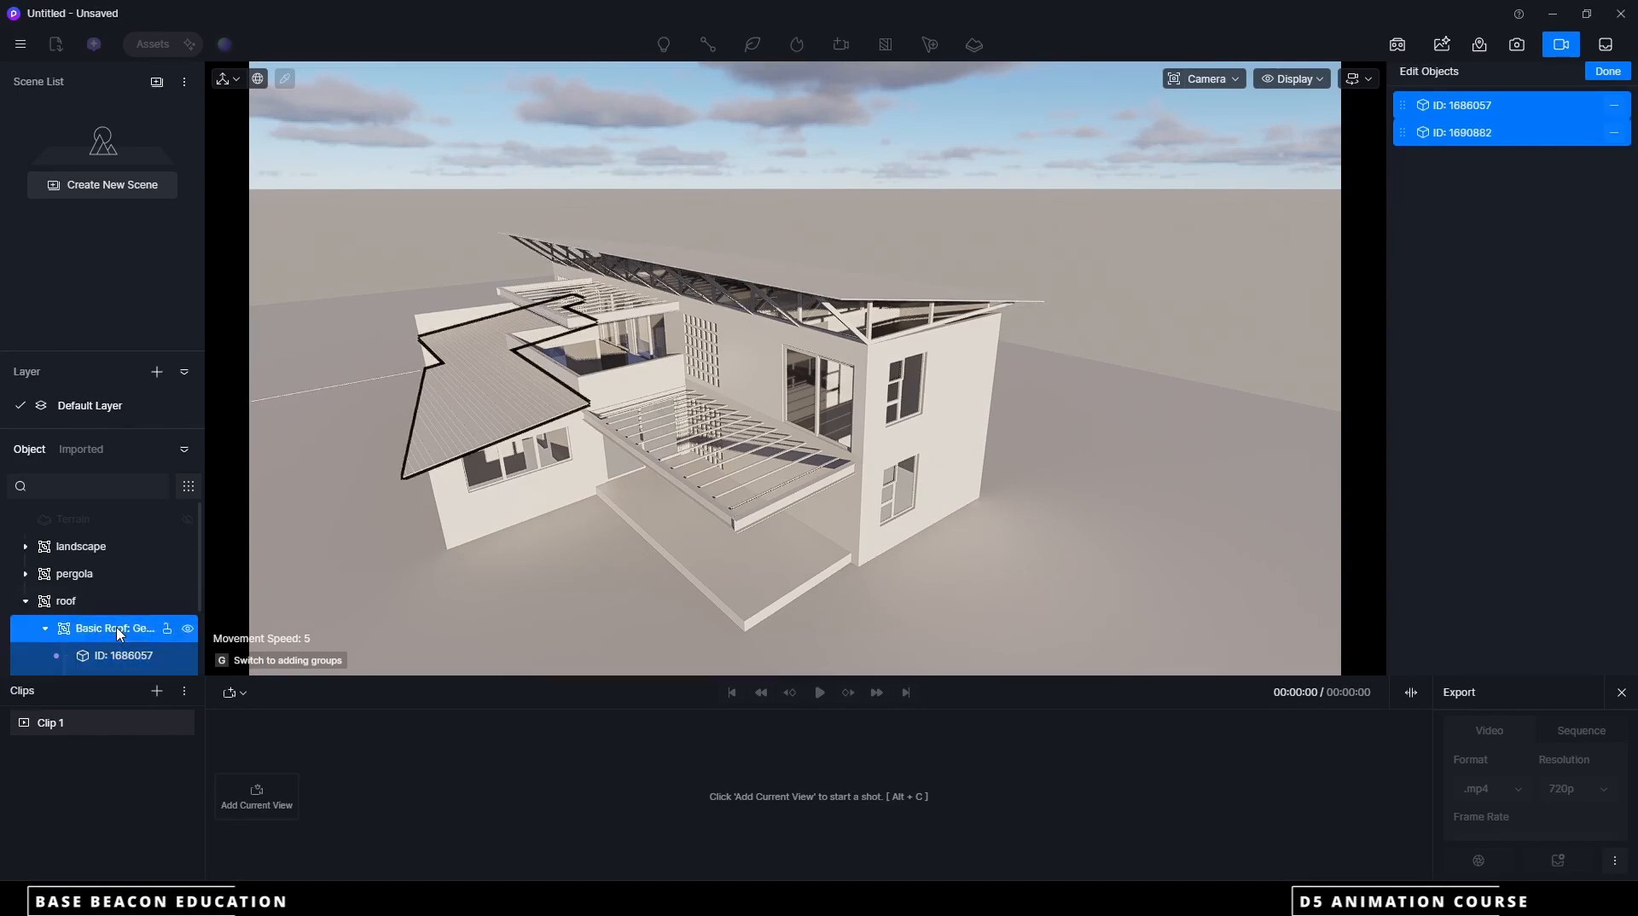
click(105, 657)
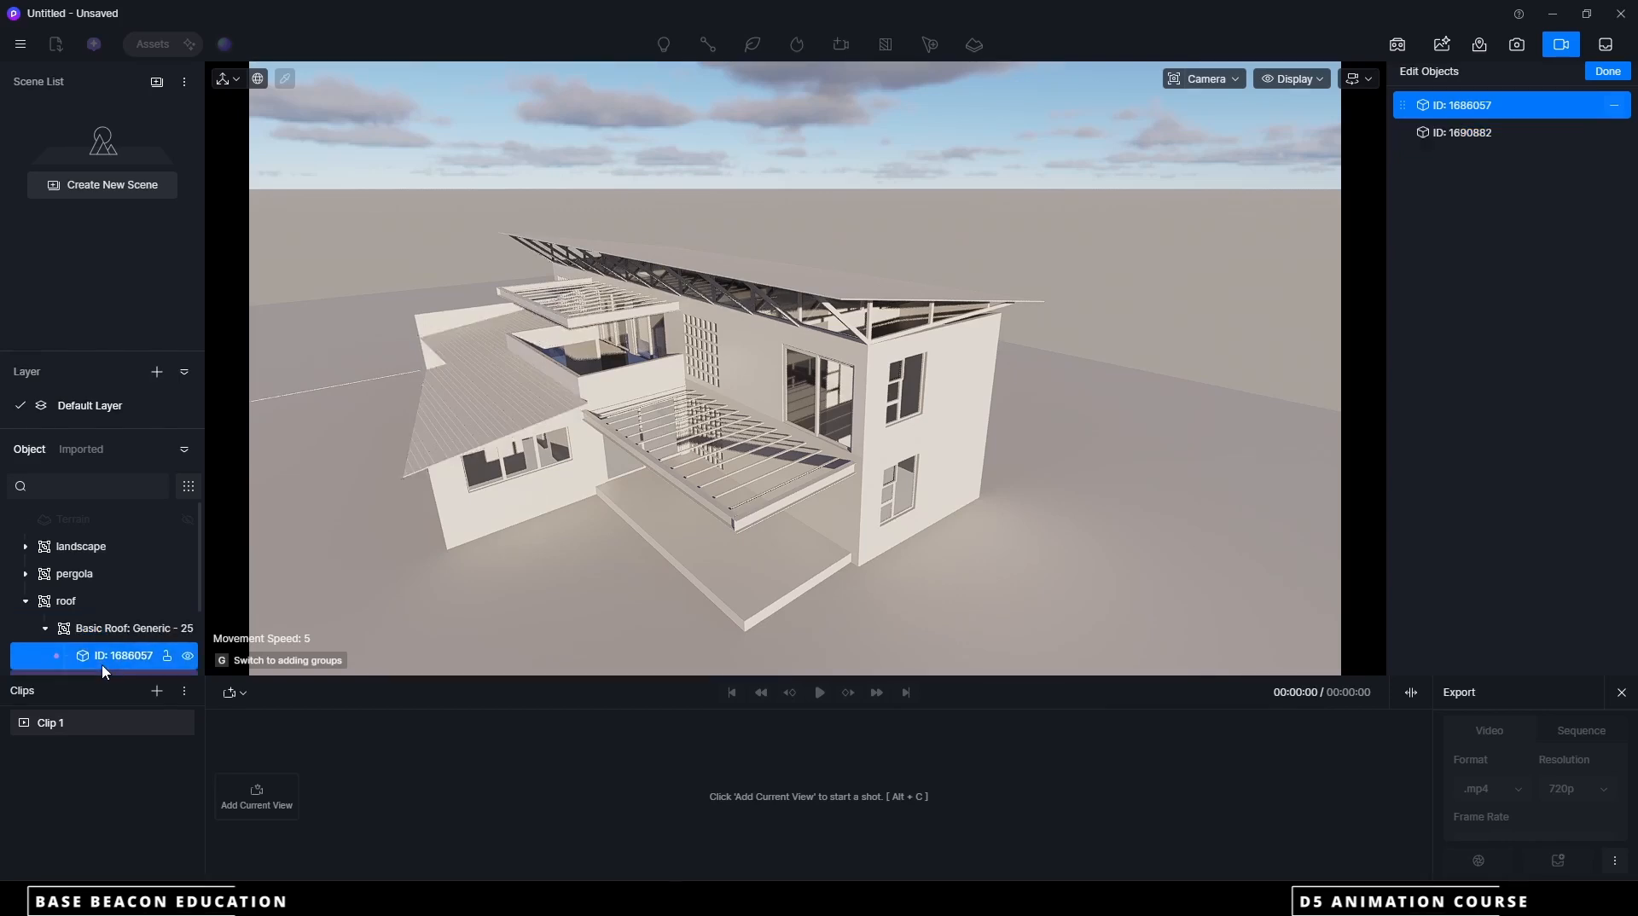
click(117, 630)
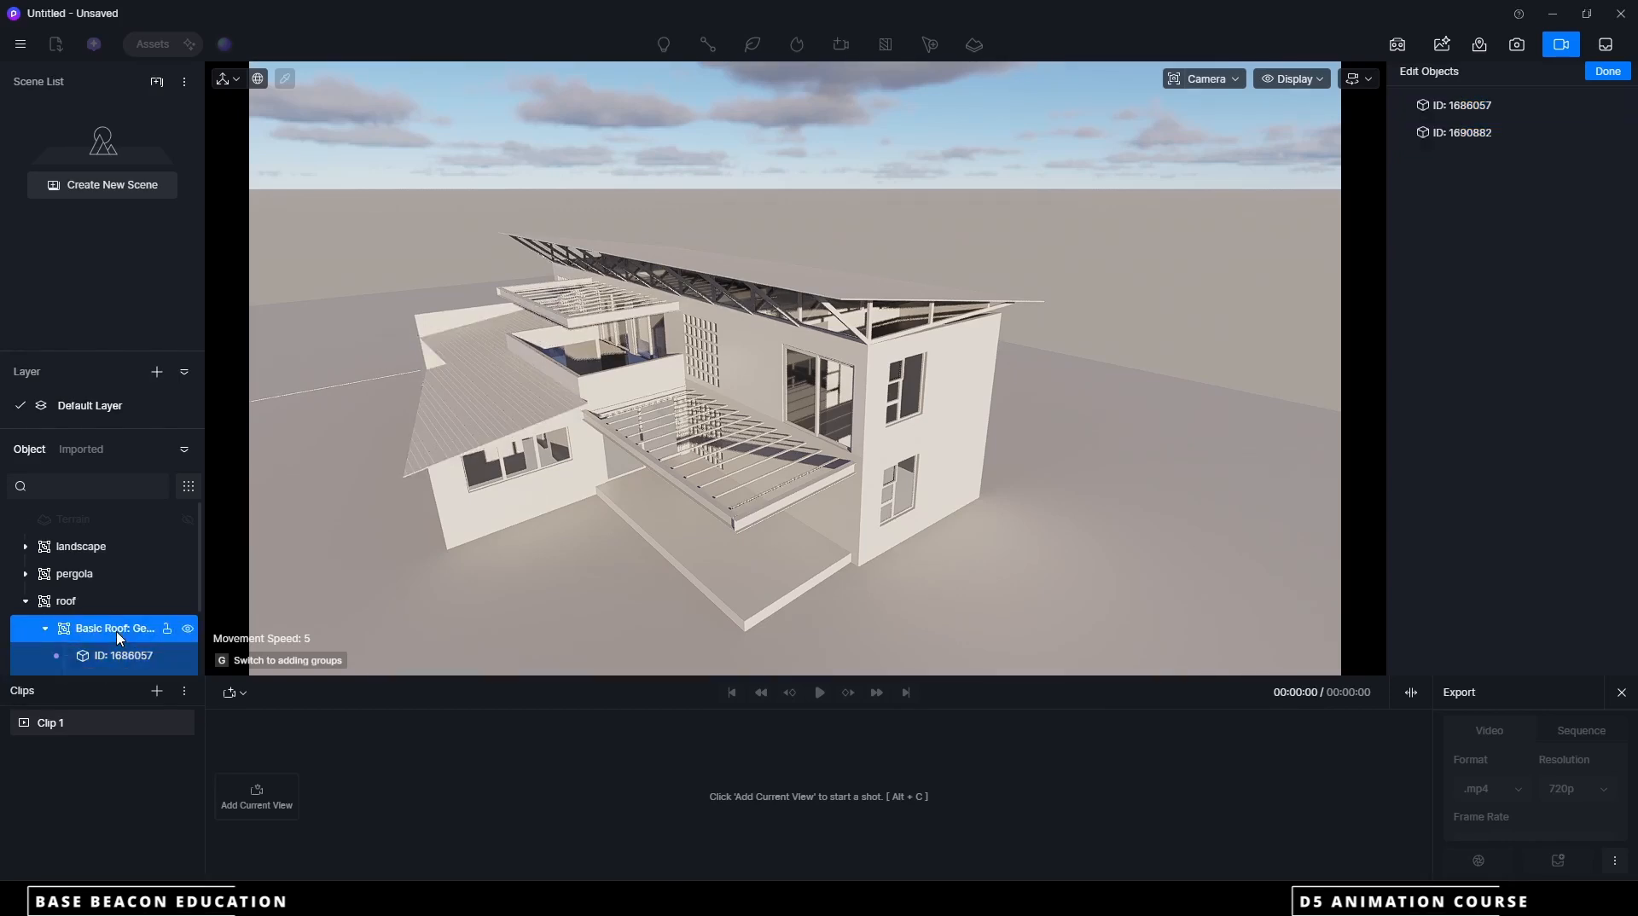
click(117, 662)
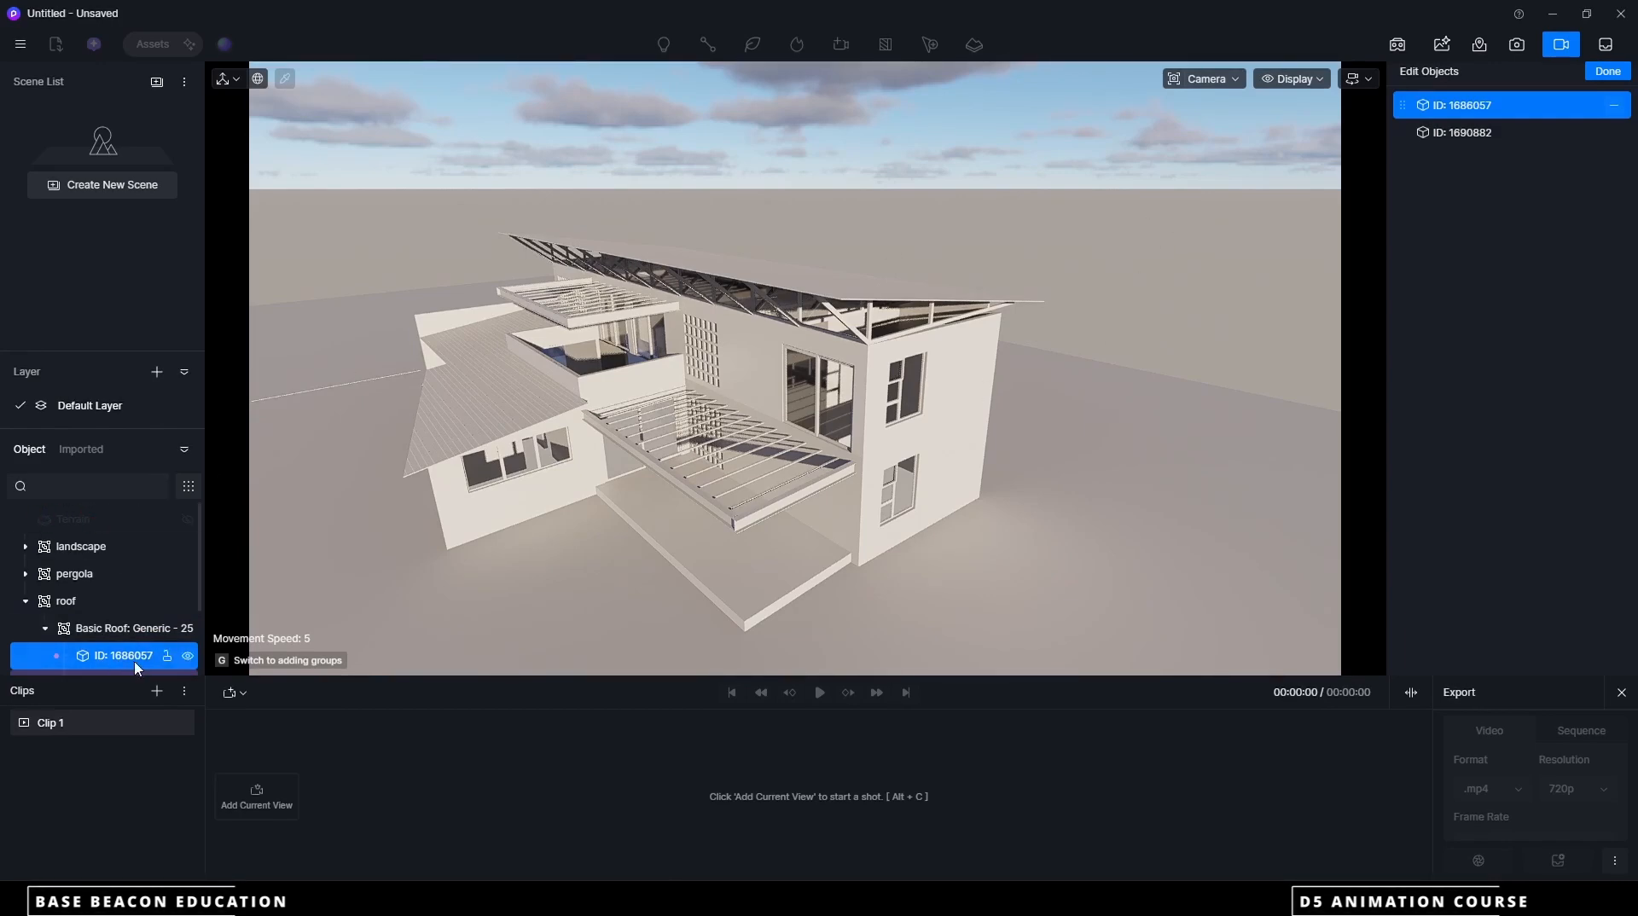
click(127, 632)
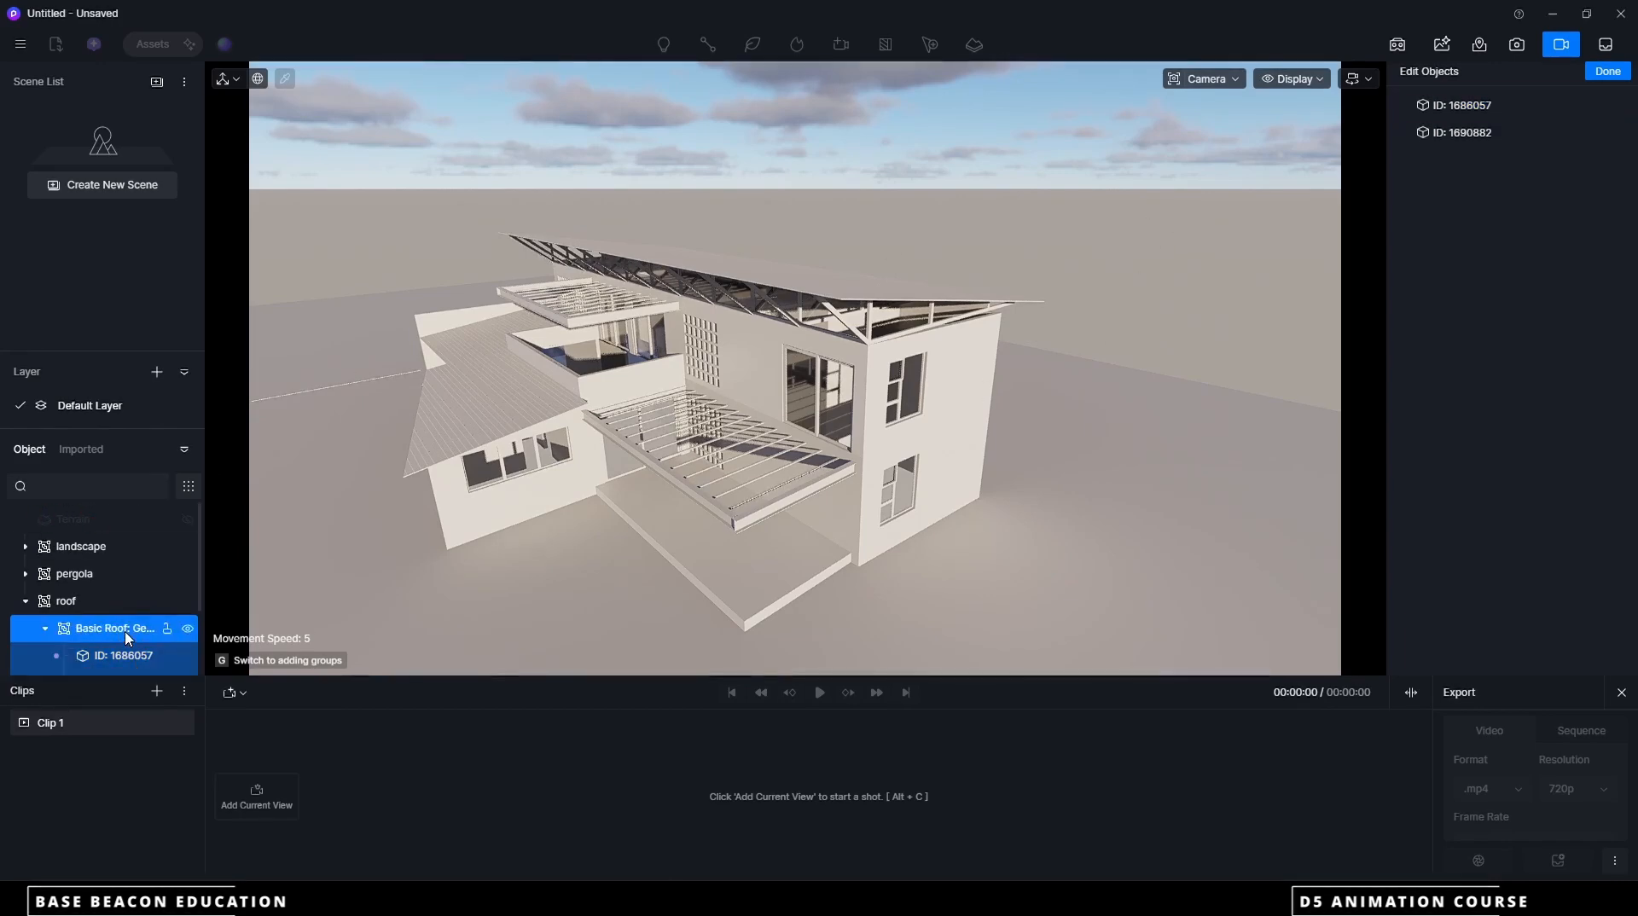
scroll(109, 620, down, 2)
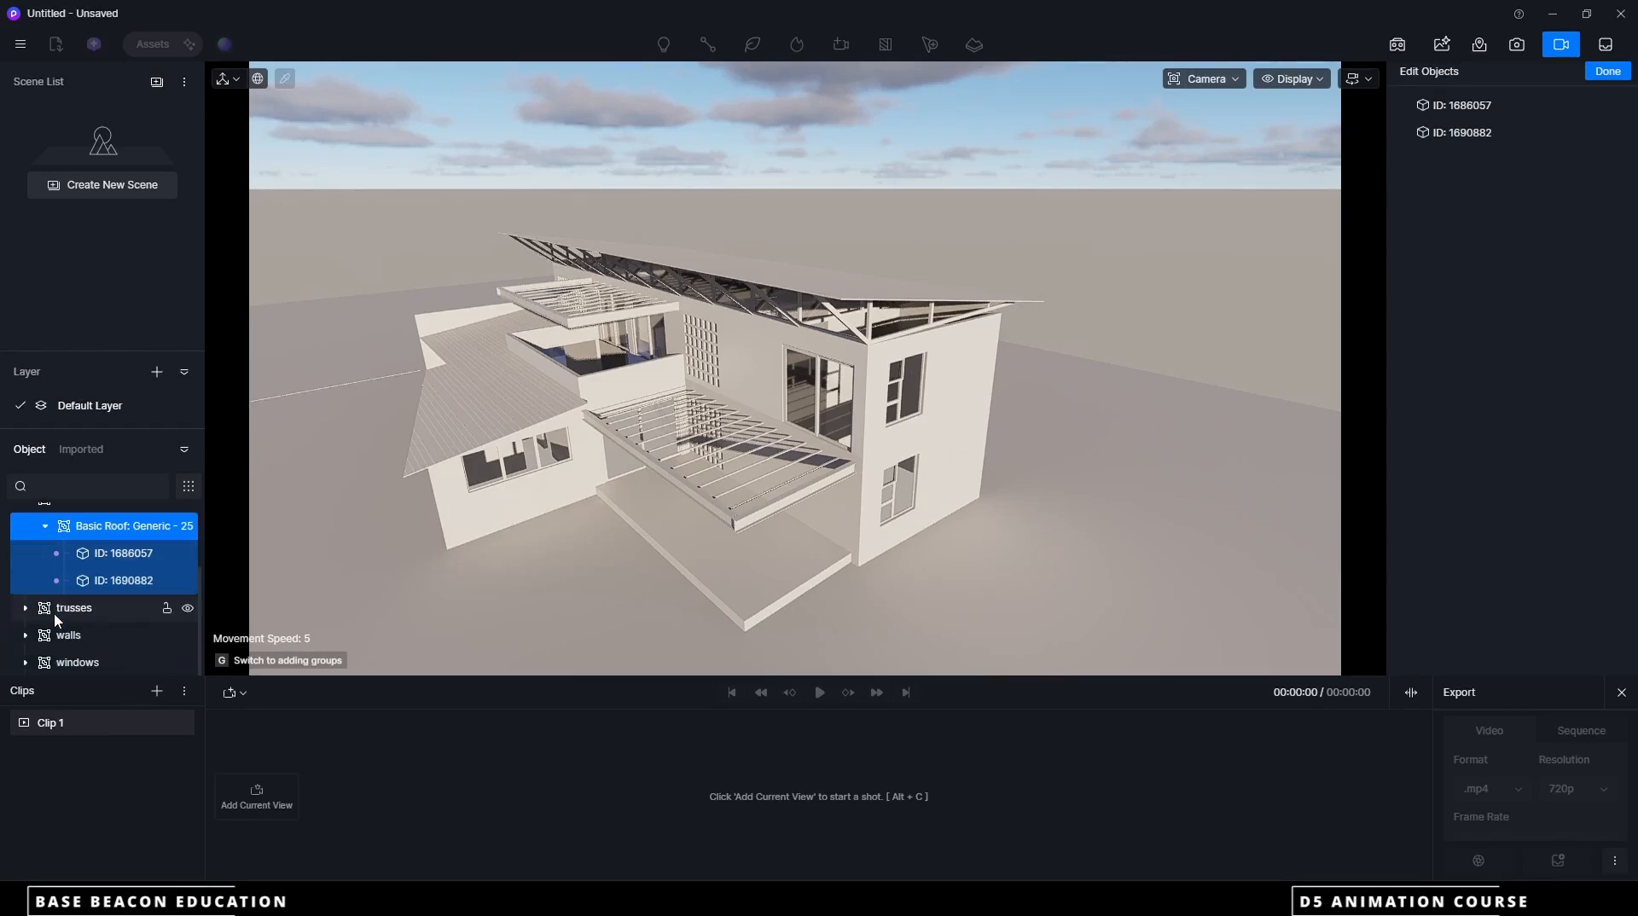
scroll(56, 620, up, 2)
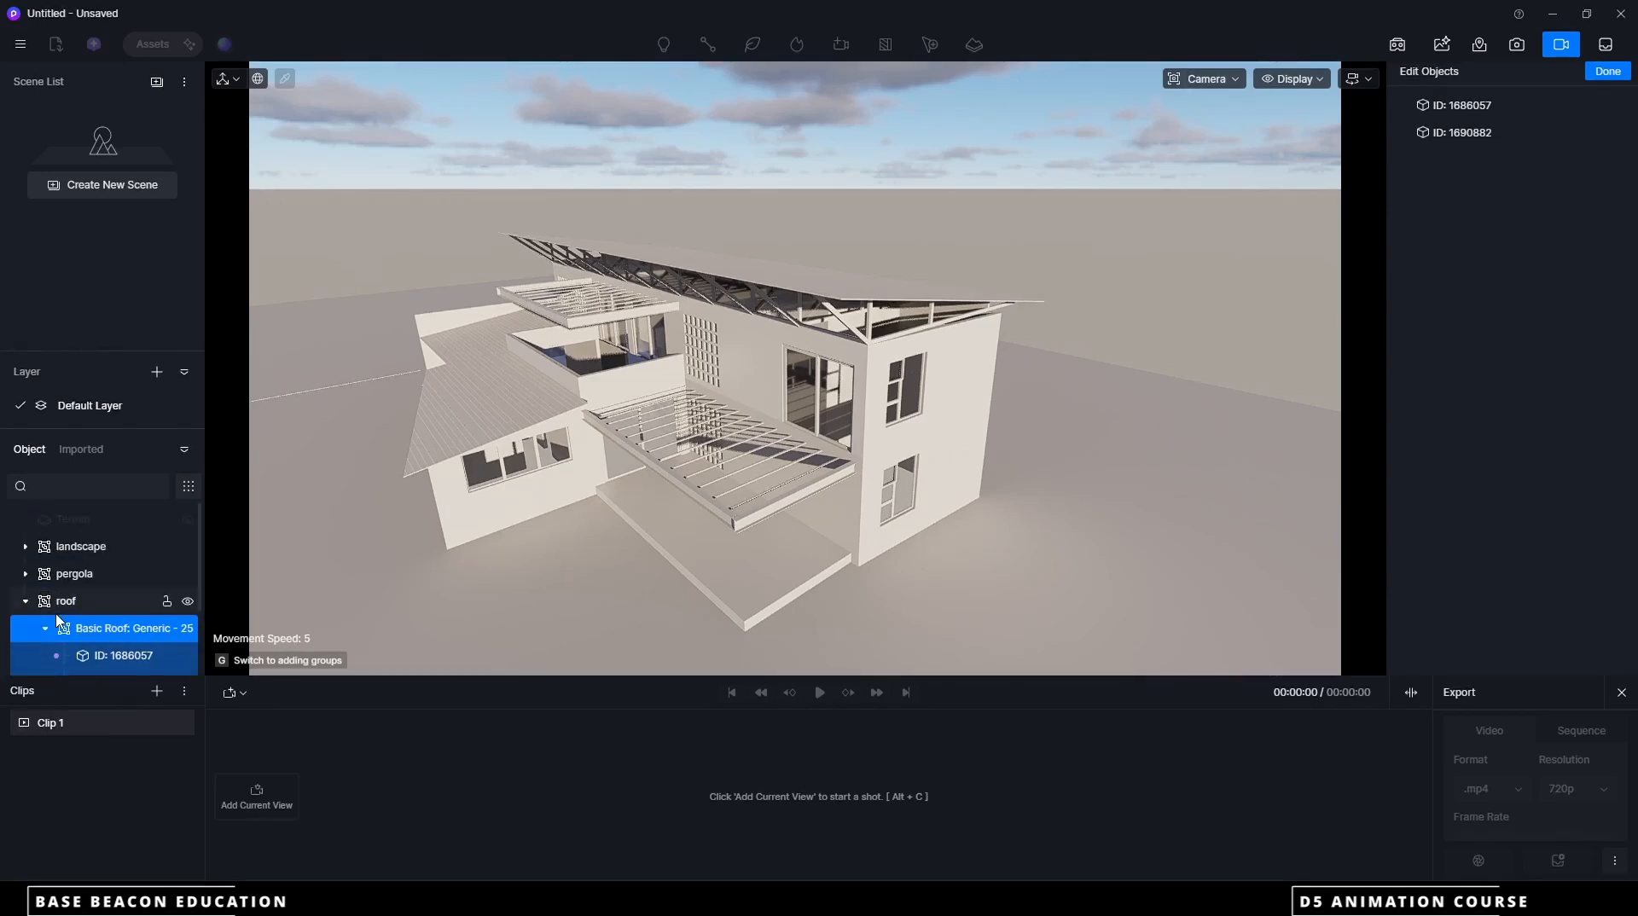
click(68, 604)
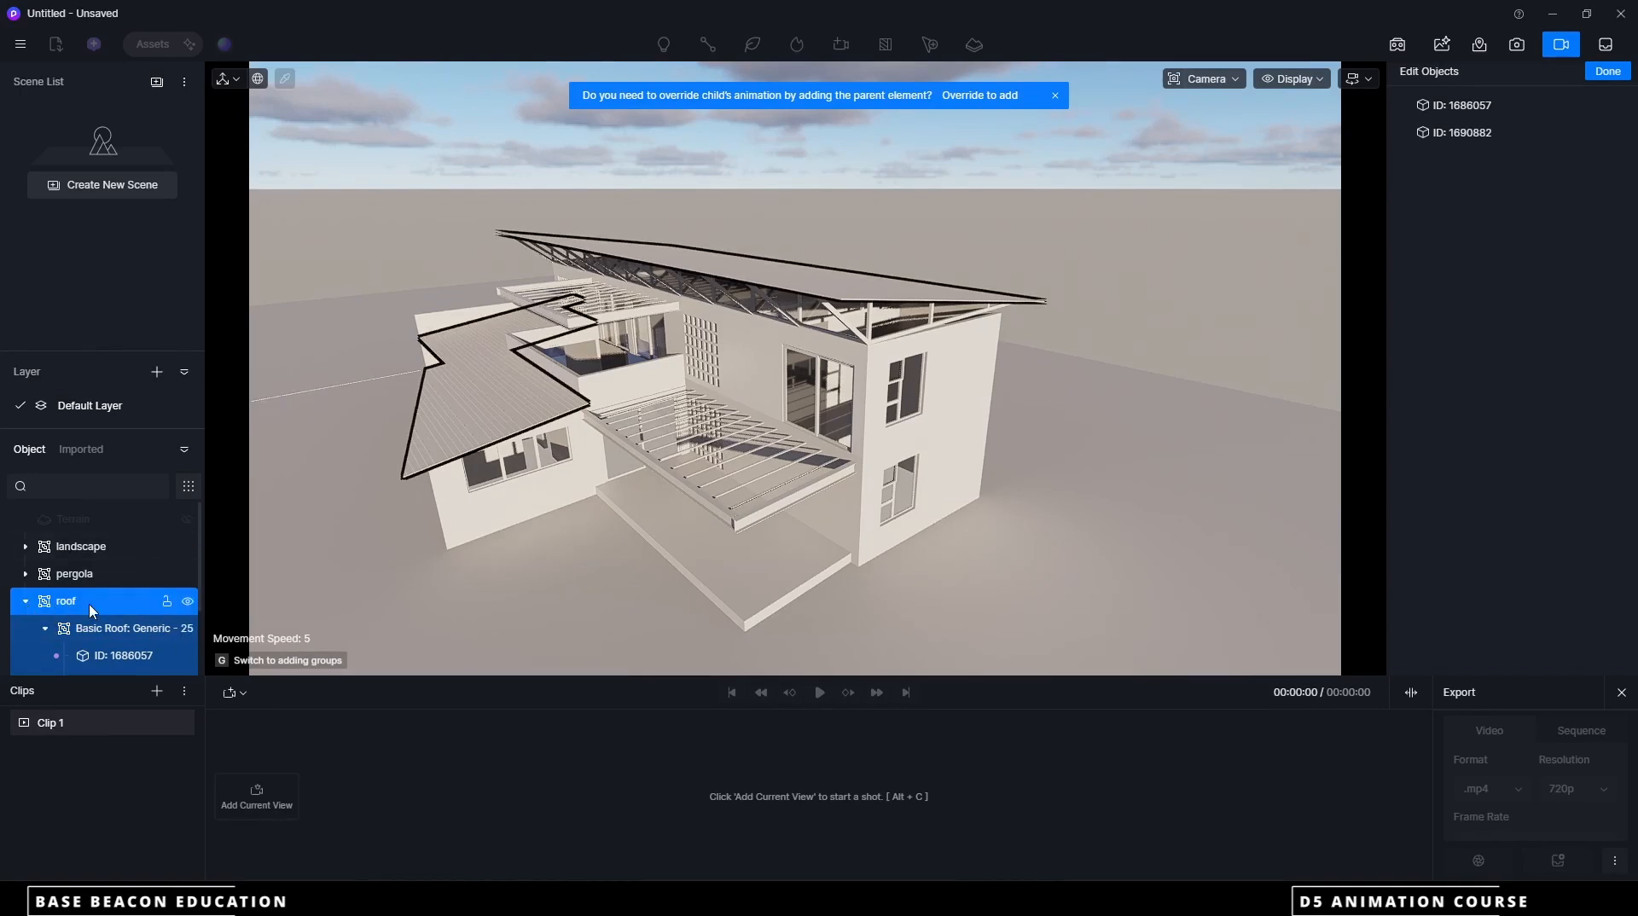
click(1608, 71)
click(799, 693)
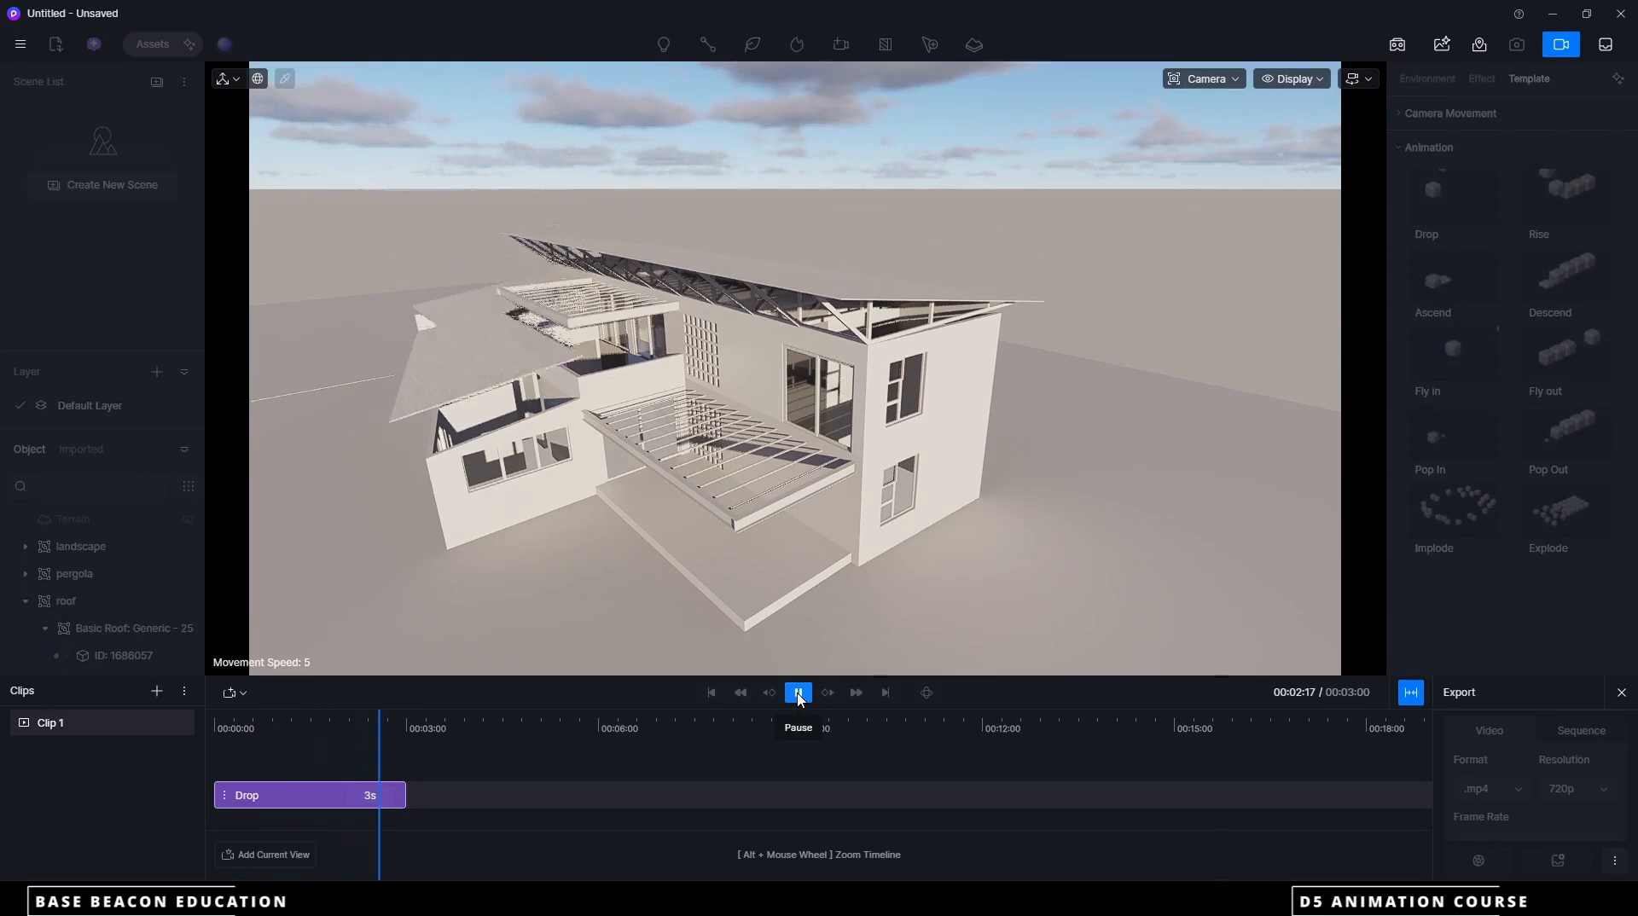
Add a second 3-second Drop animation for the whole pergola group, starting at the 3-second mark of Clip 1
scroll(744, 556, down, 4)
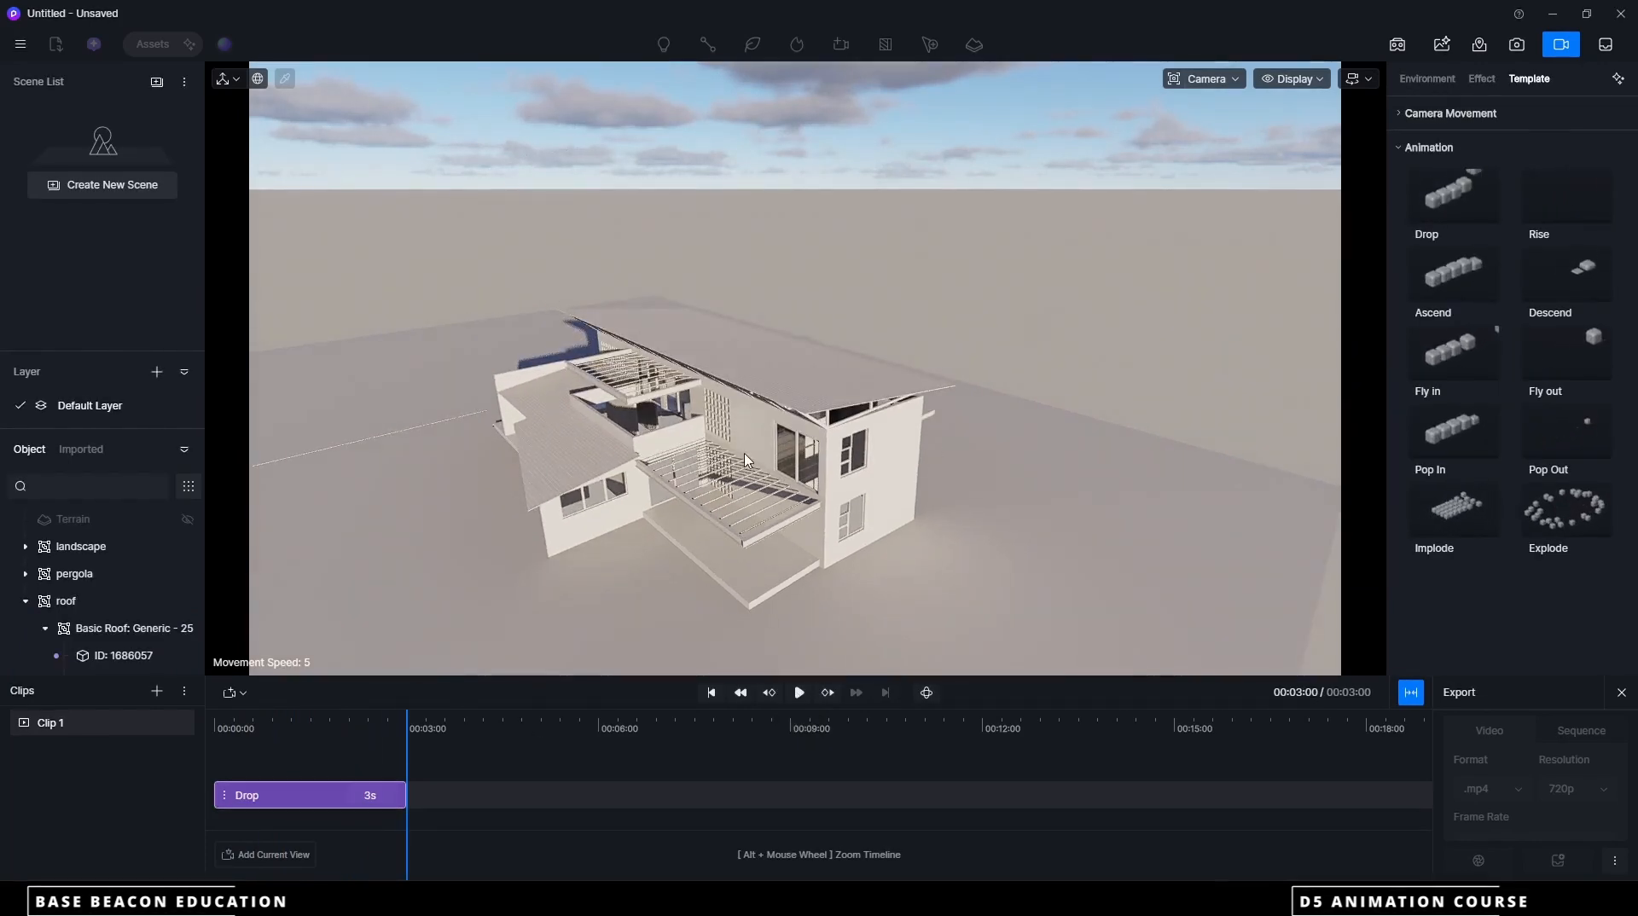
scroll(755, 509, up, 3)
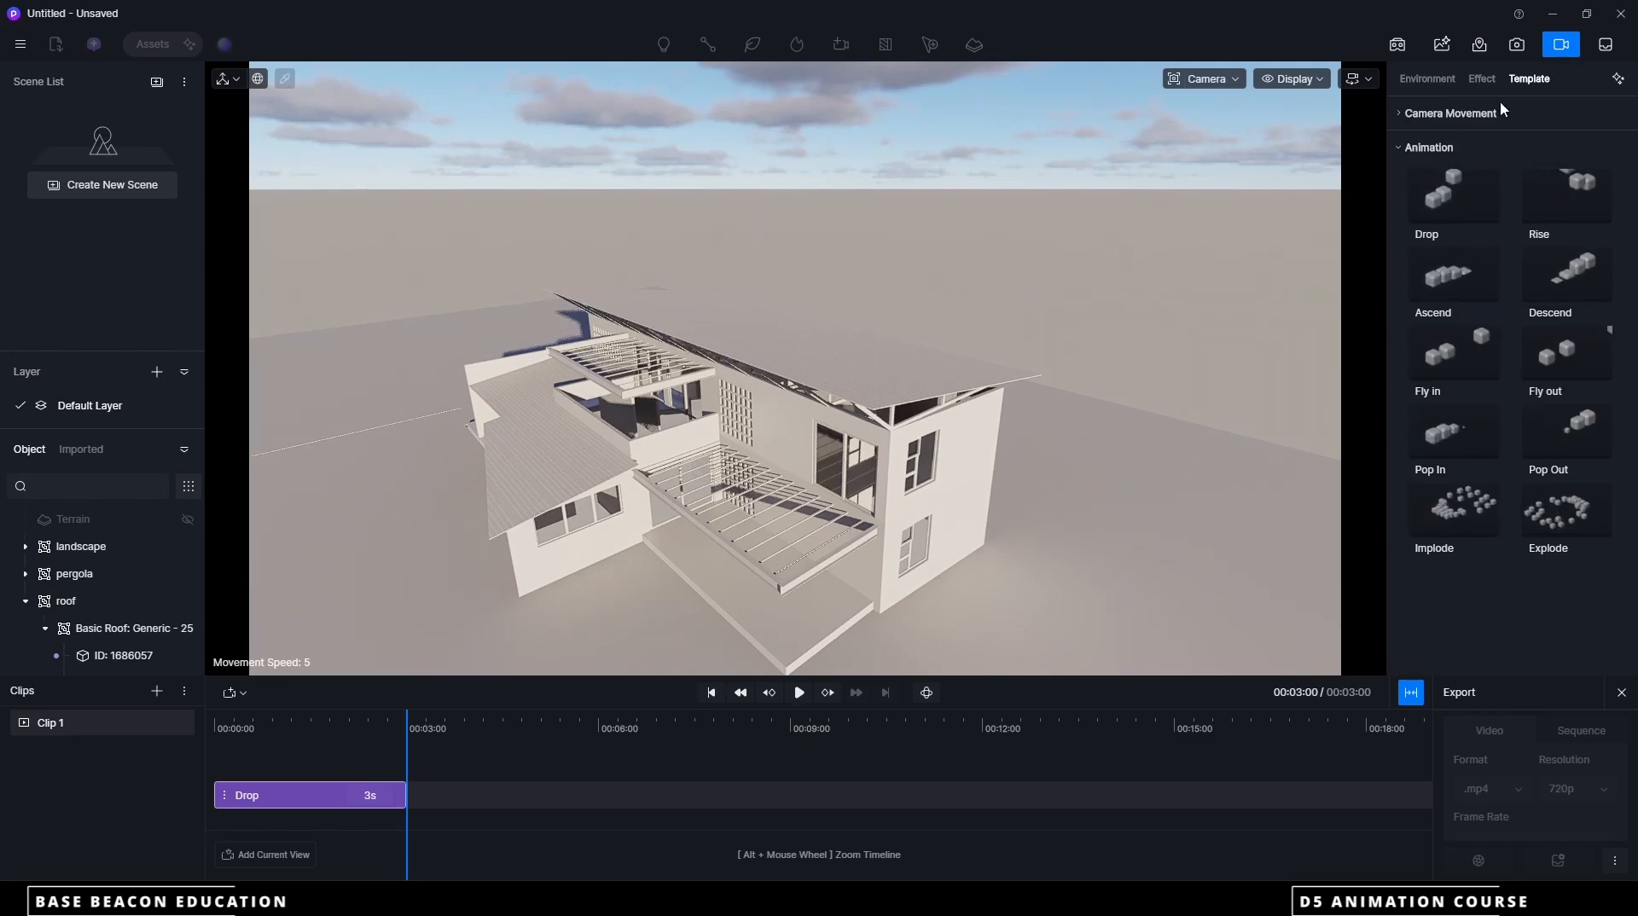
click(1456, 198)
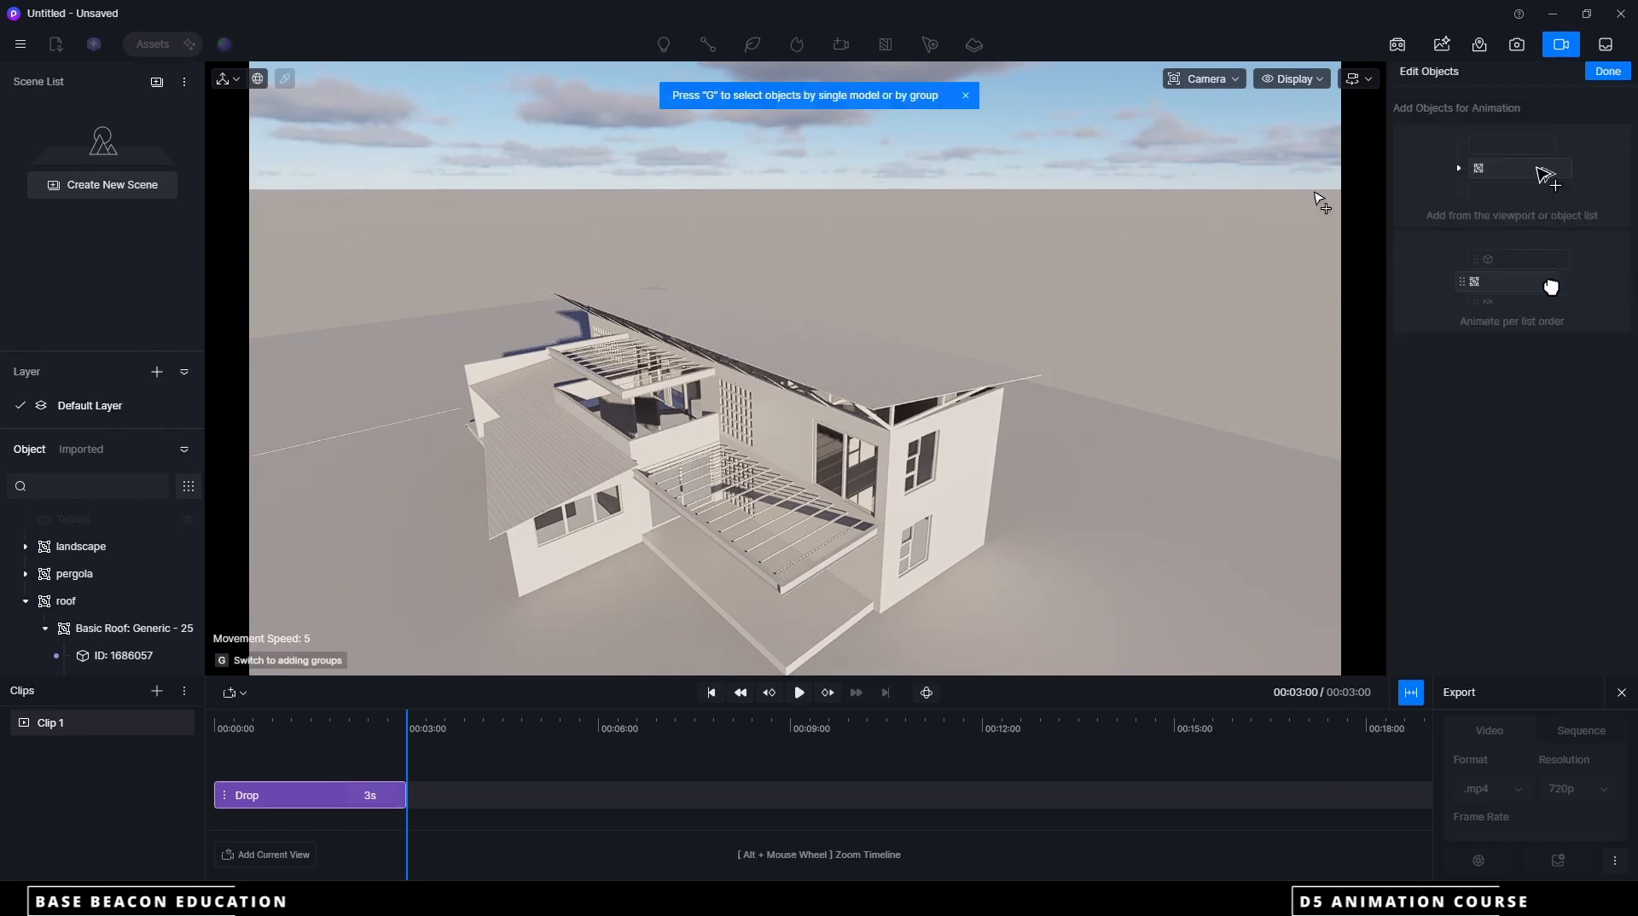
click(84, 577)
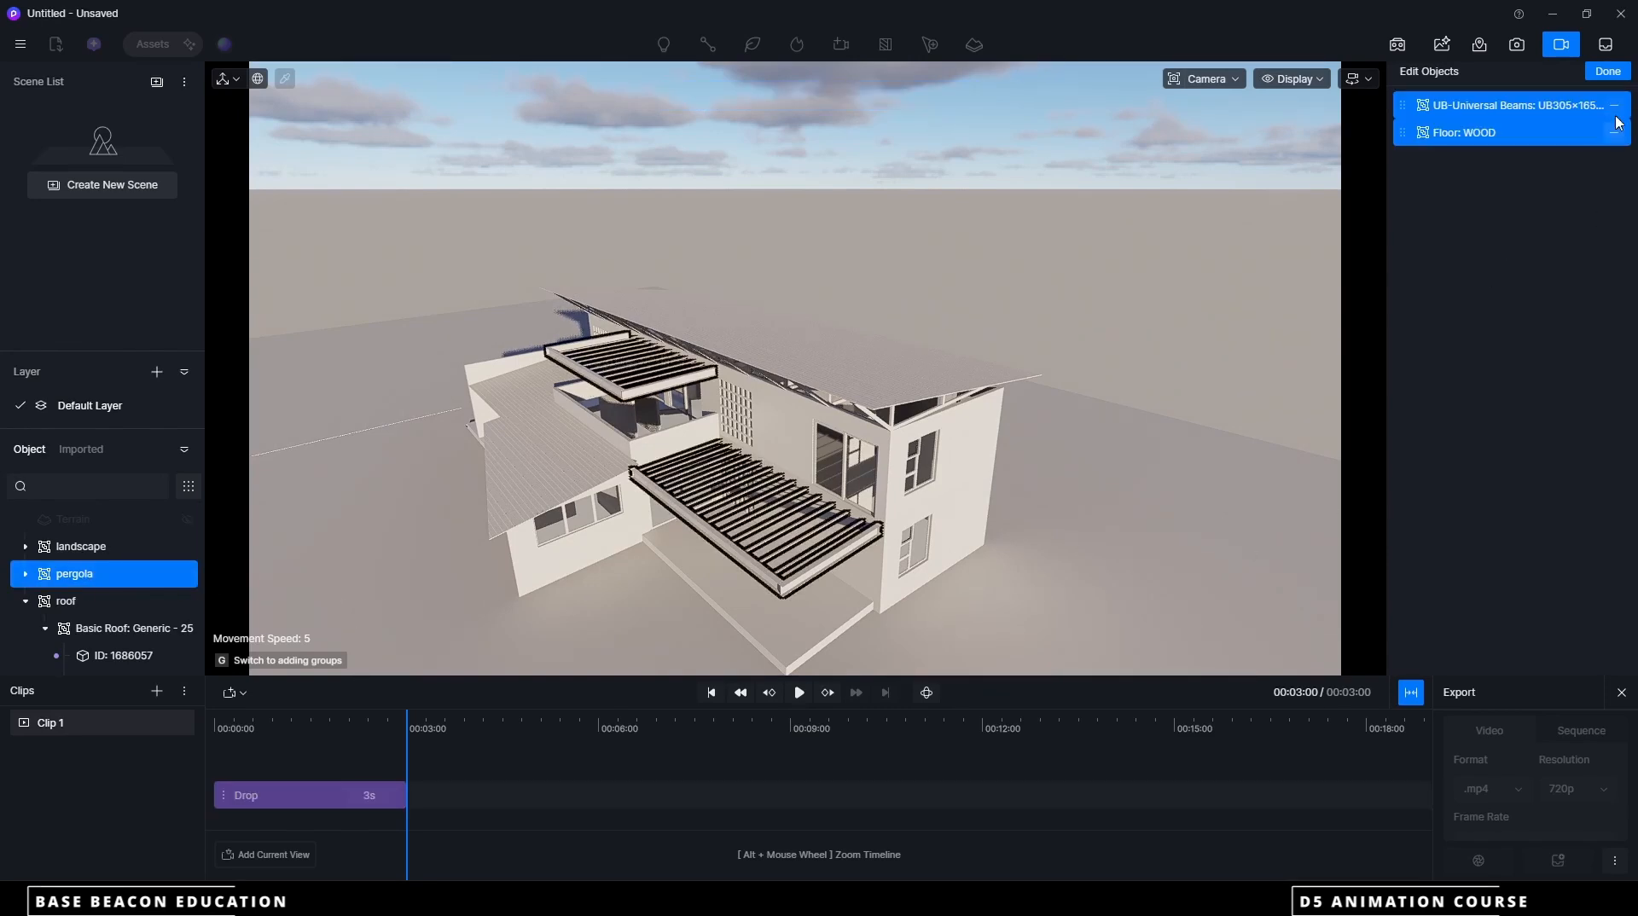
click(1608, 73)
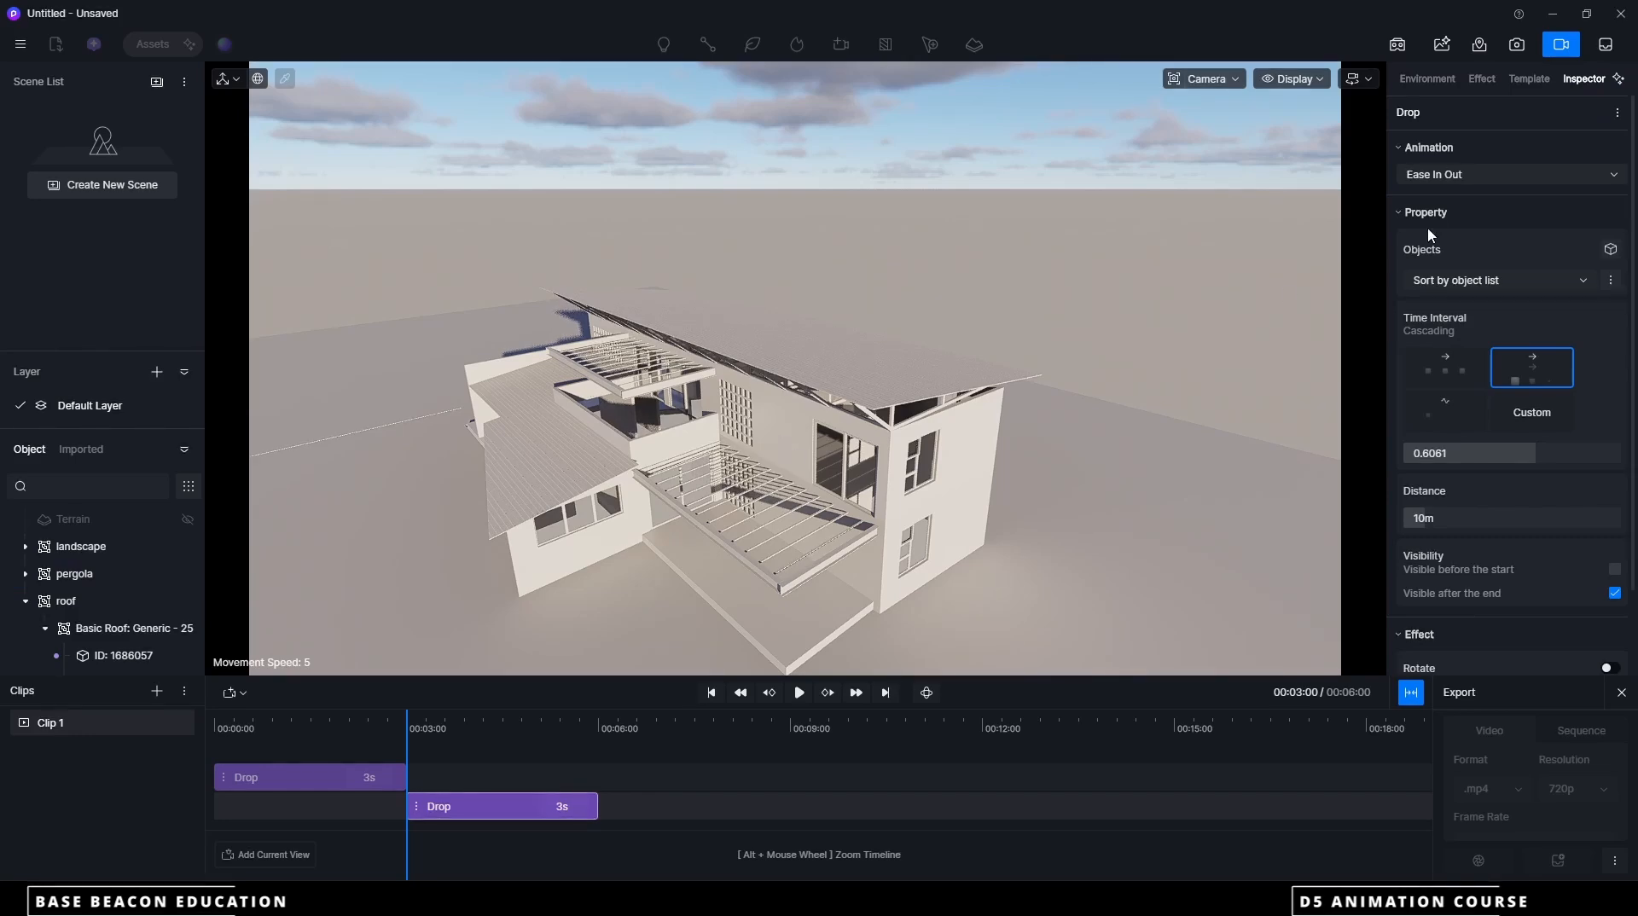
Try to animate the walls with a third Drop clip, shift it to start at 6 seconds and preview the sequence
click(1529, 78)
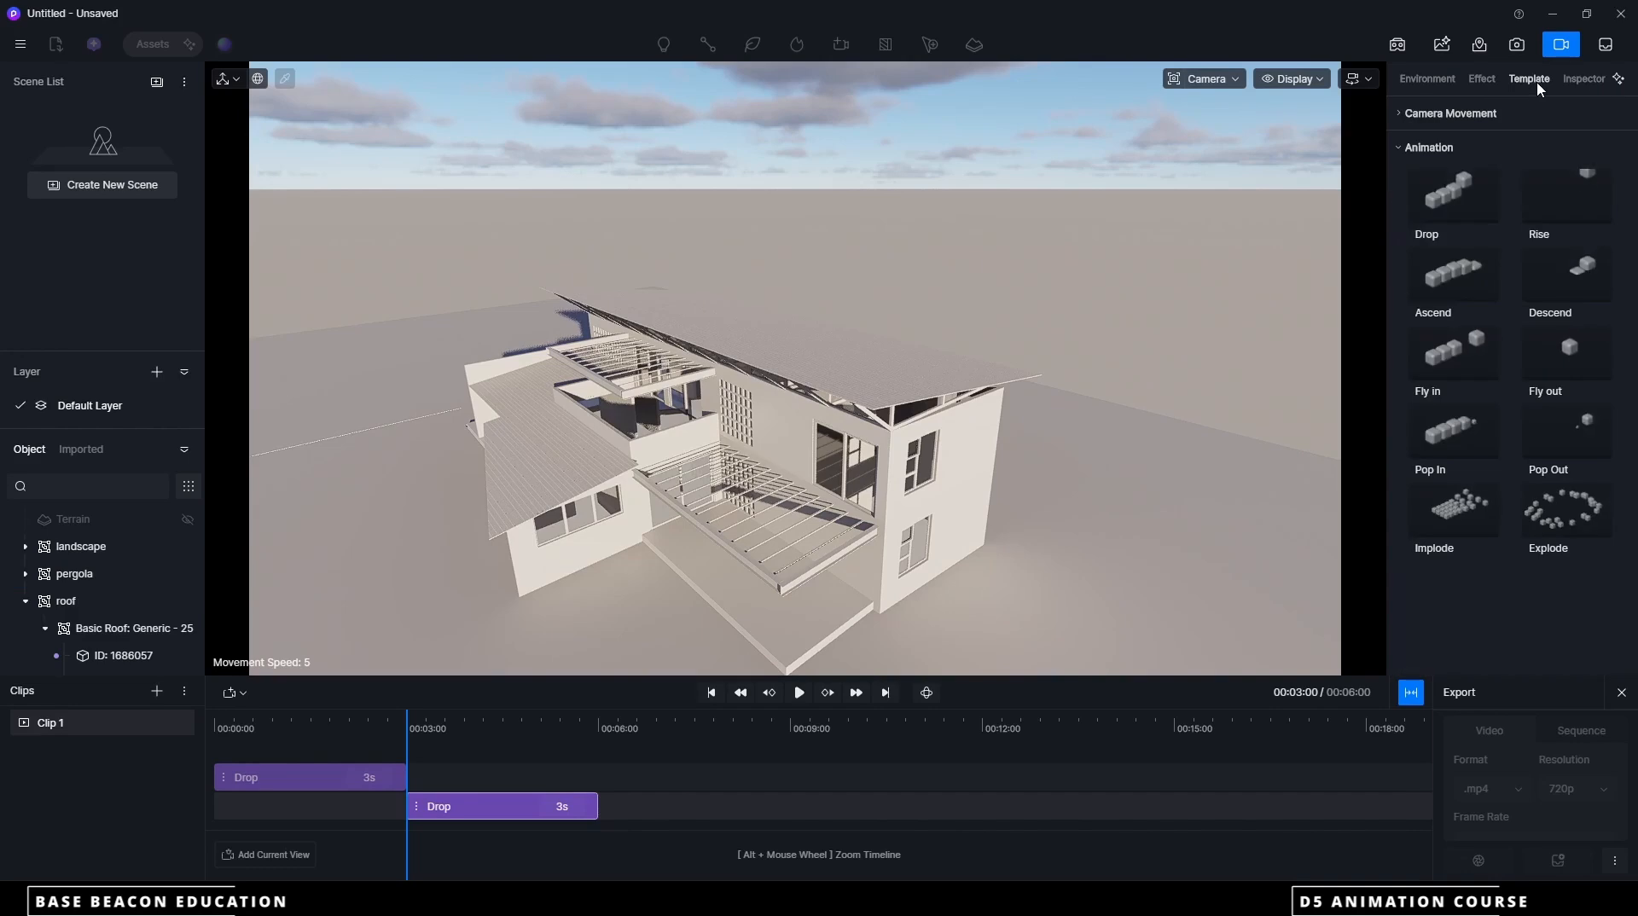
click(1462, 191)
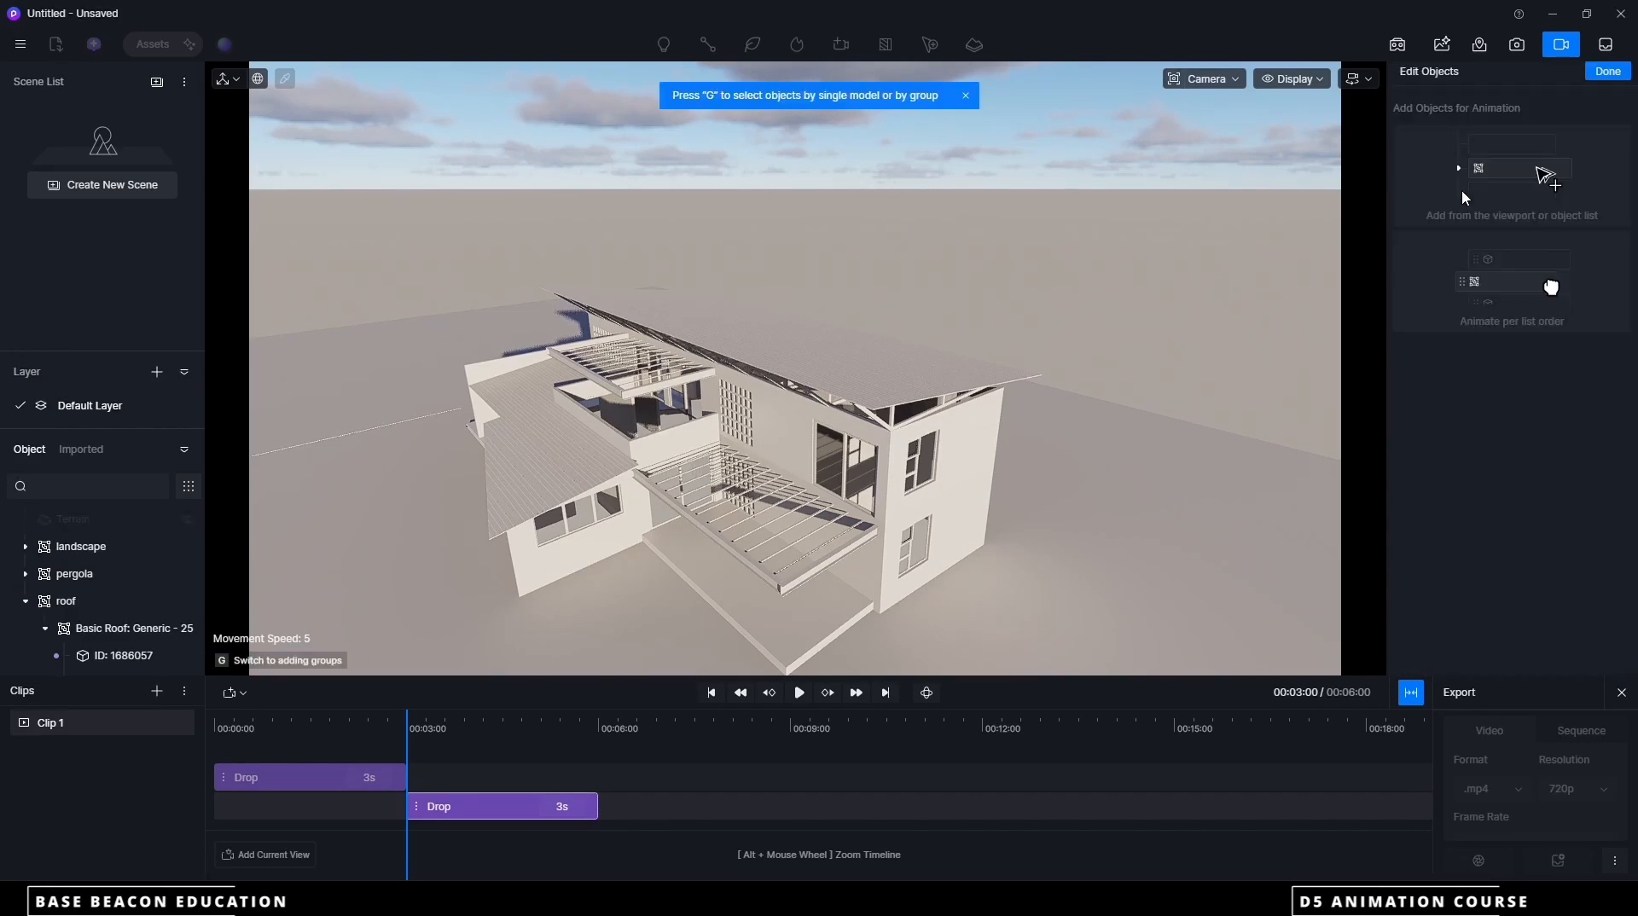
click(963, 486)
scroll(54, 560, up, 10)
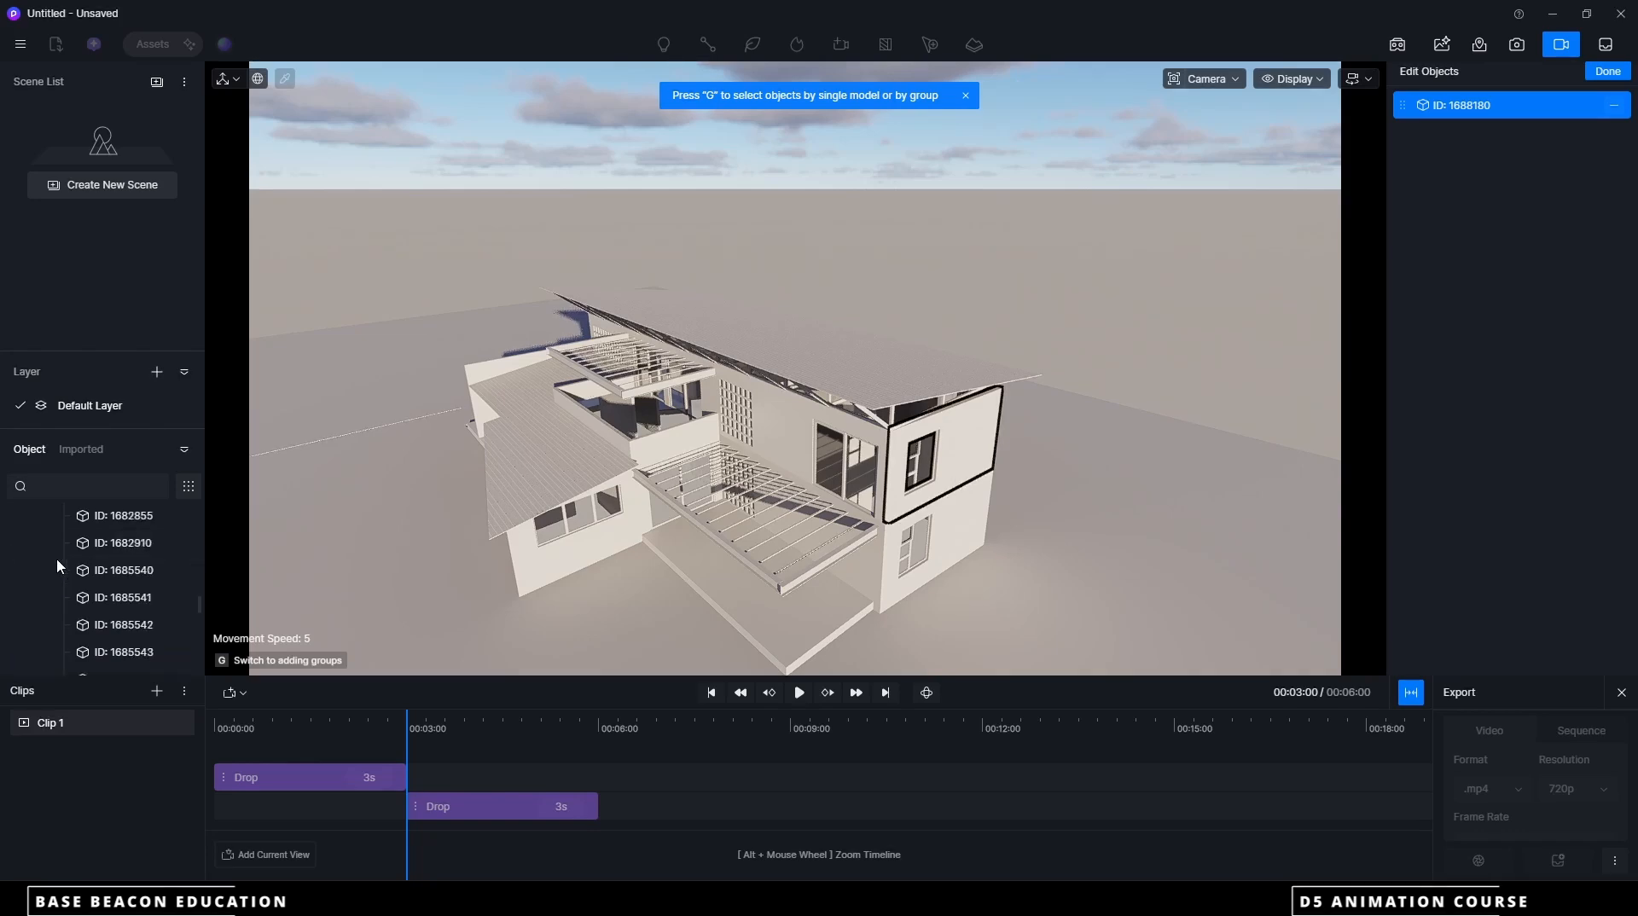
scroll(58, 560, up, 2)
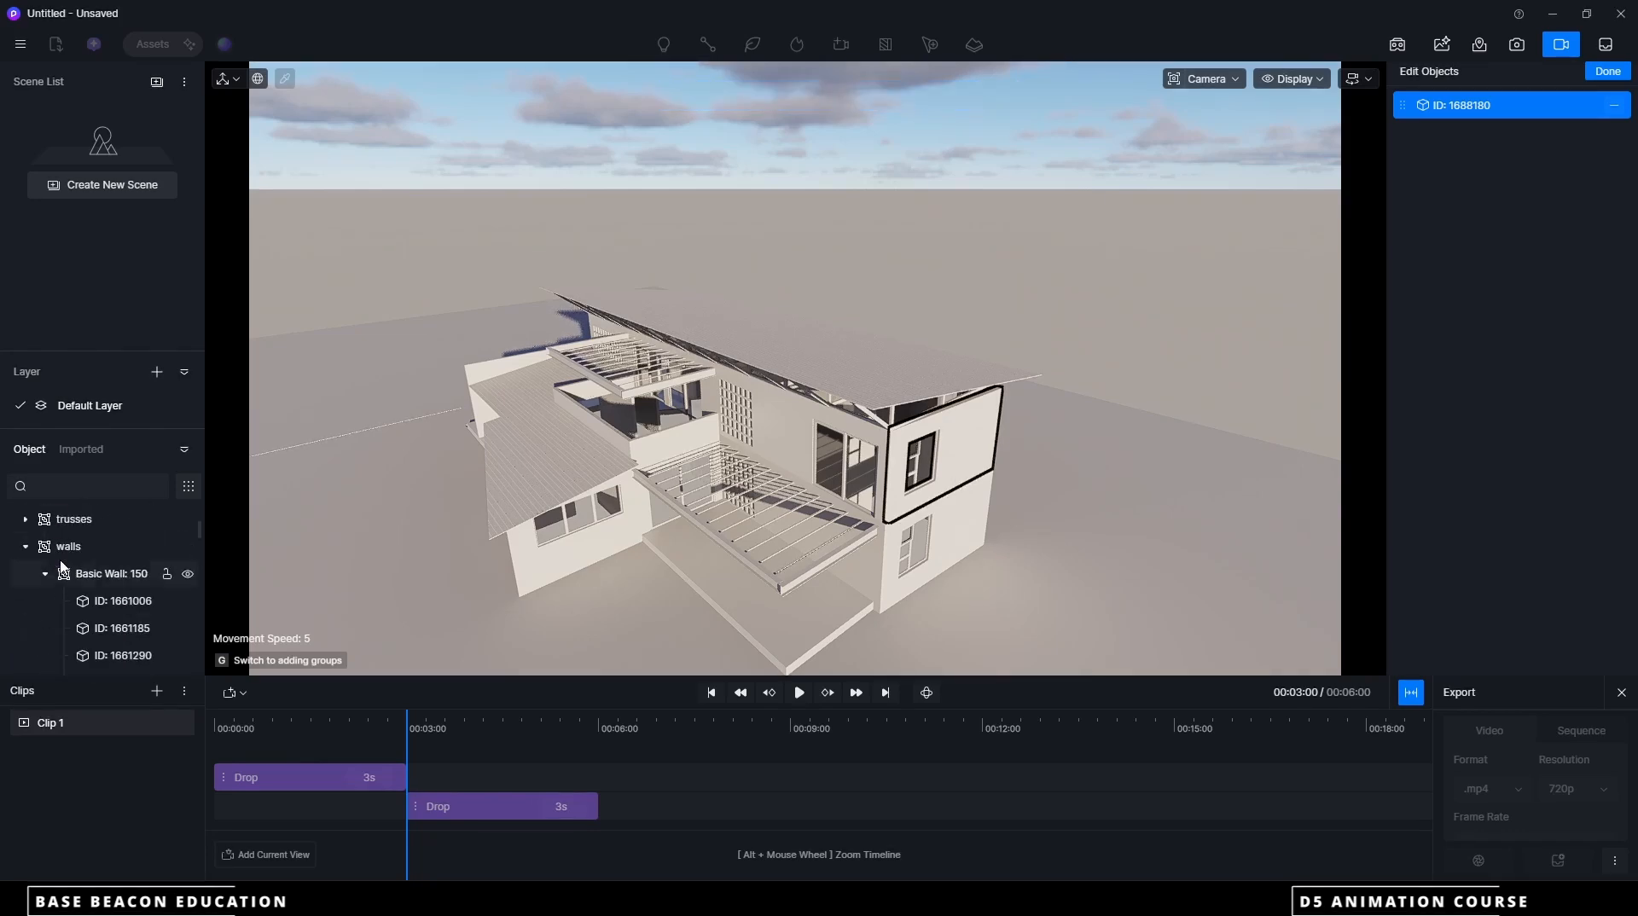
click(101, 546)
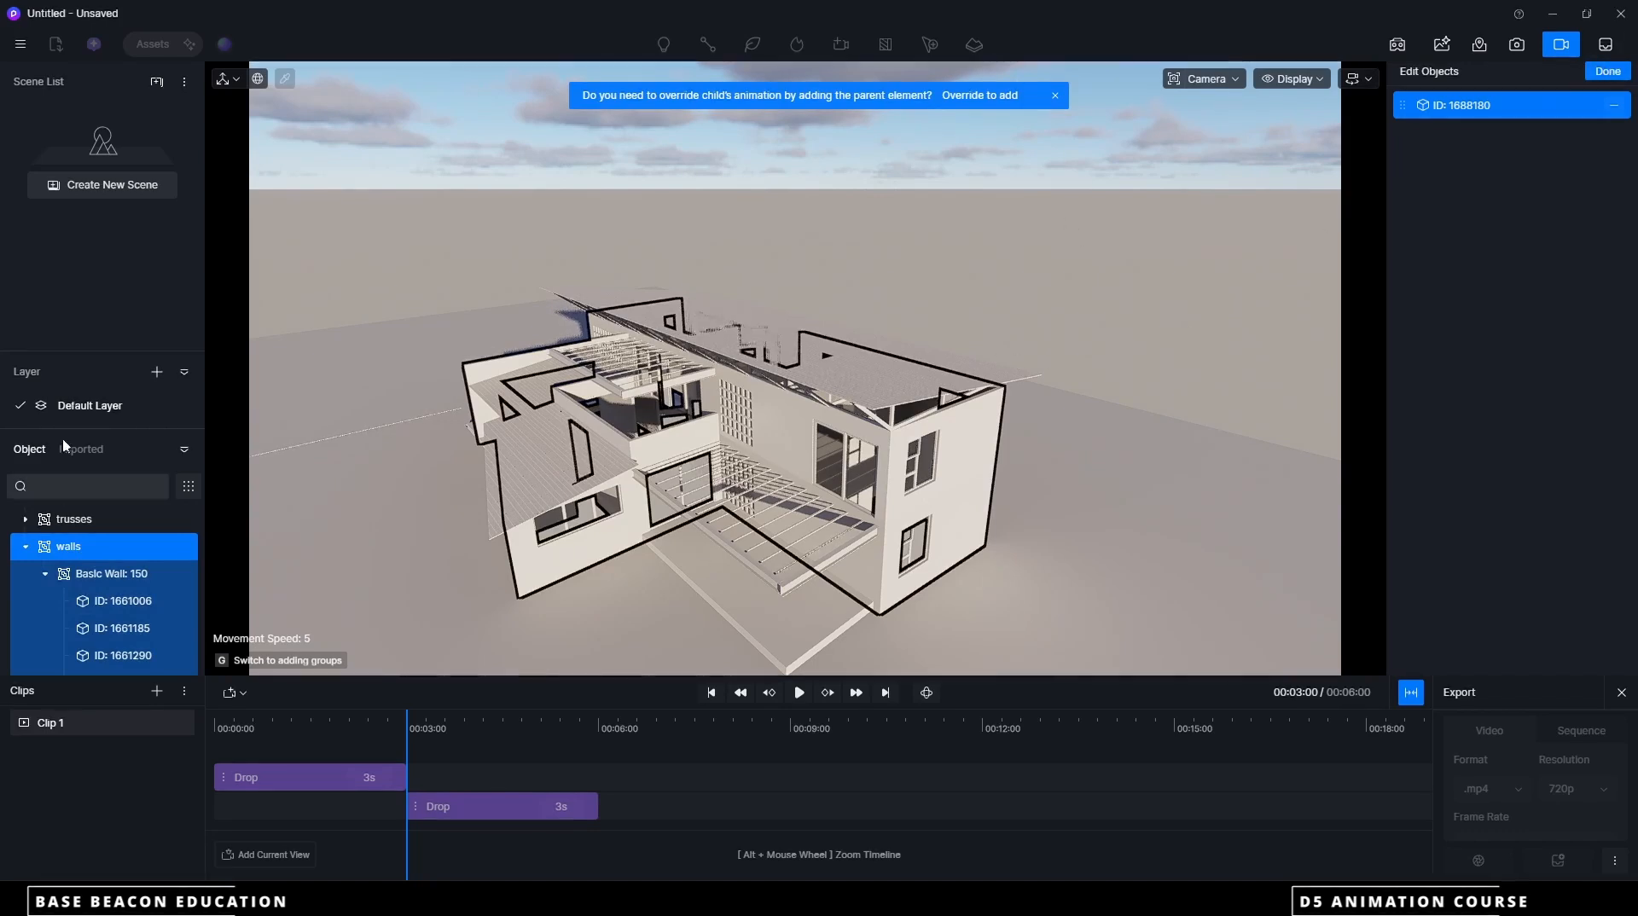
click(26, 547)
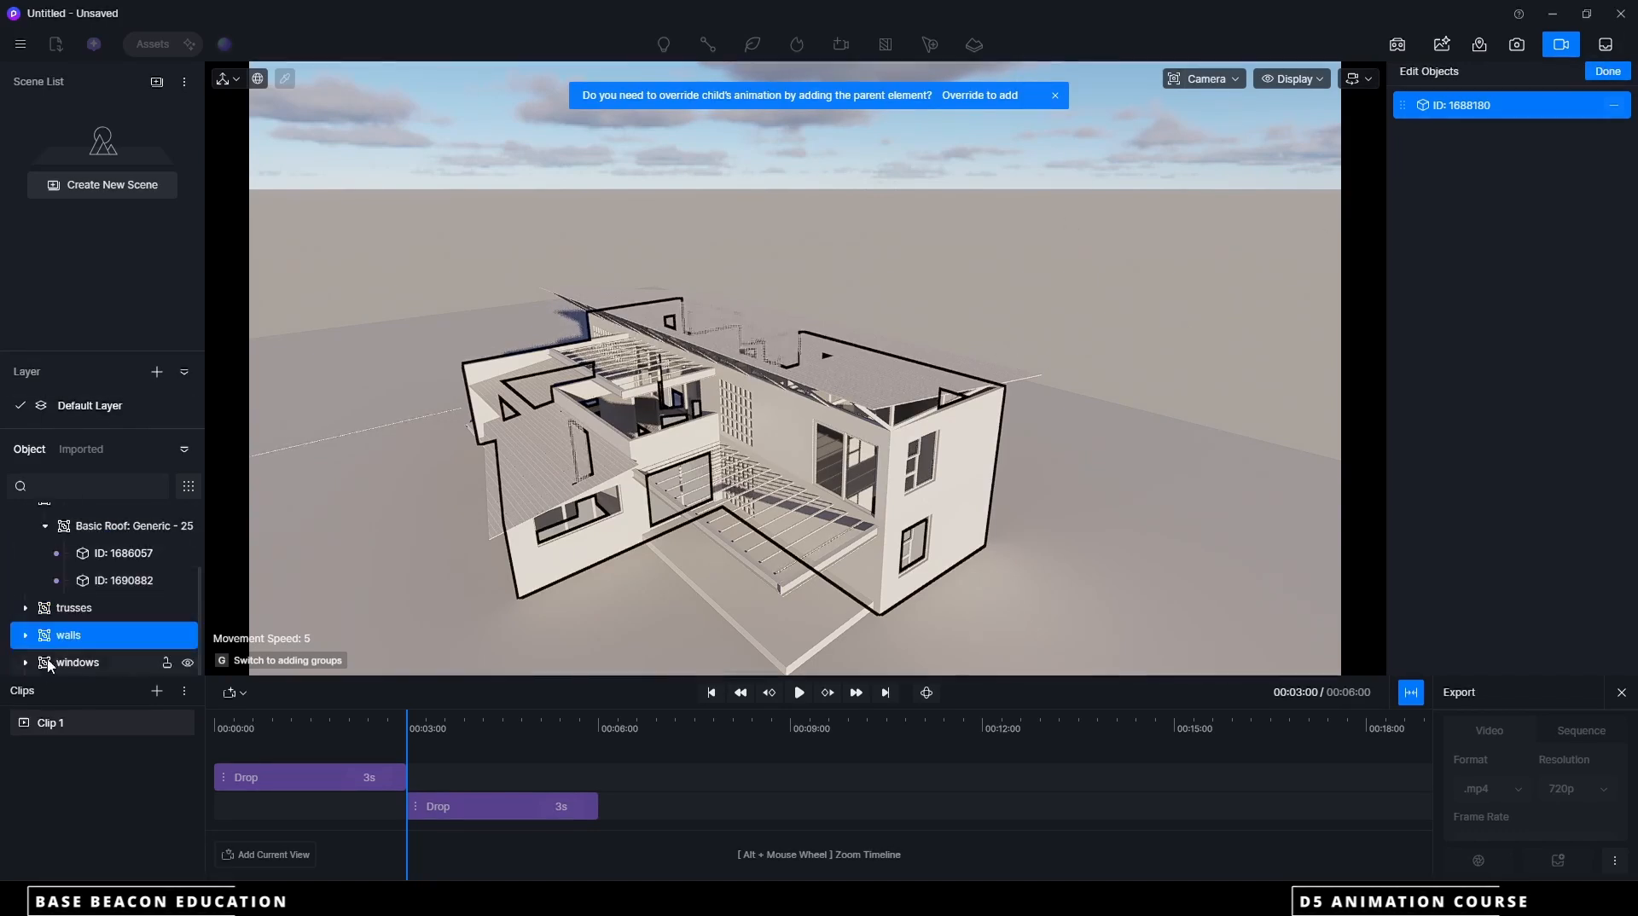
click(1607, 71)
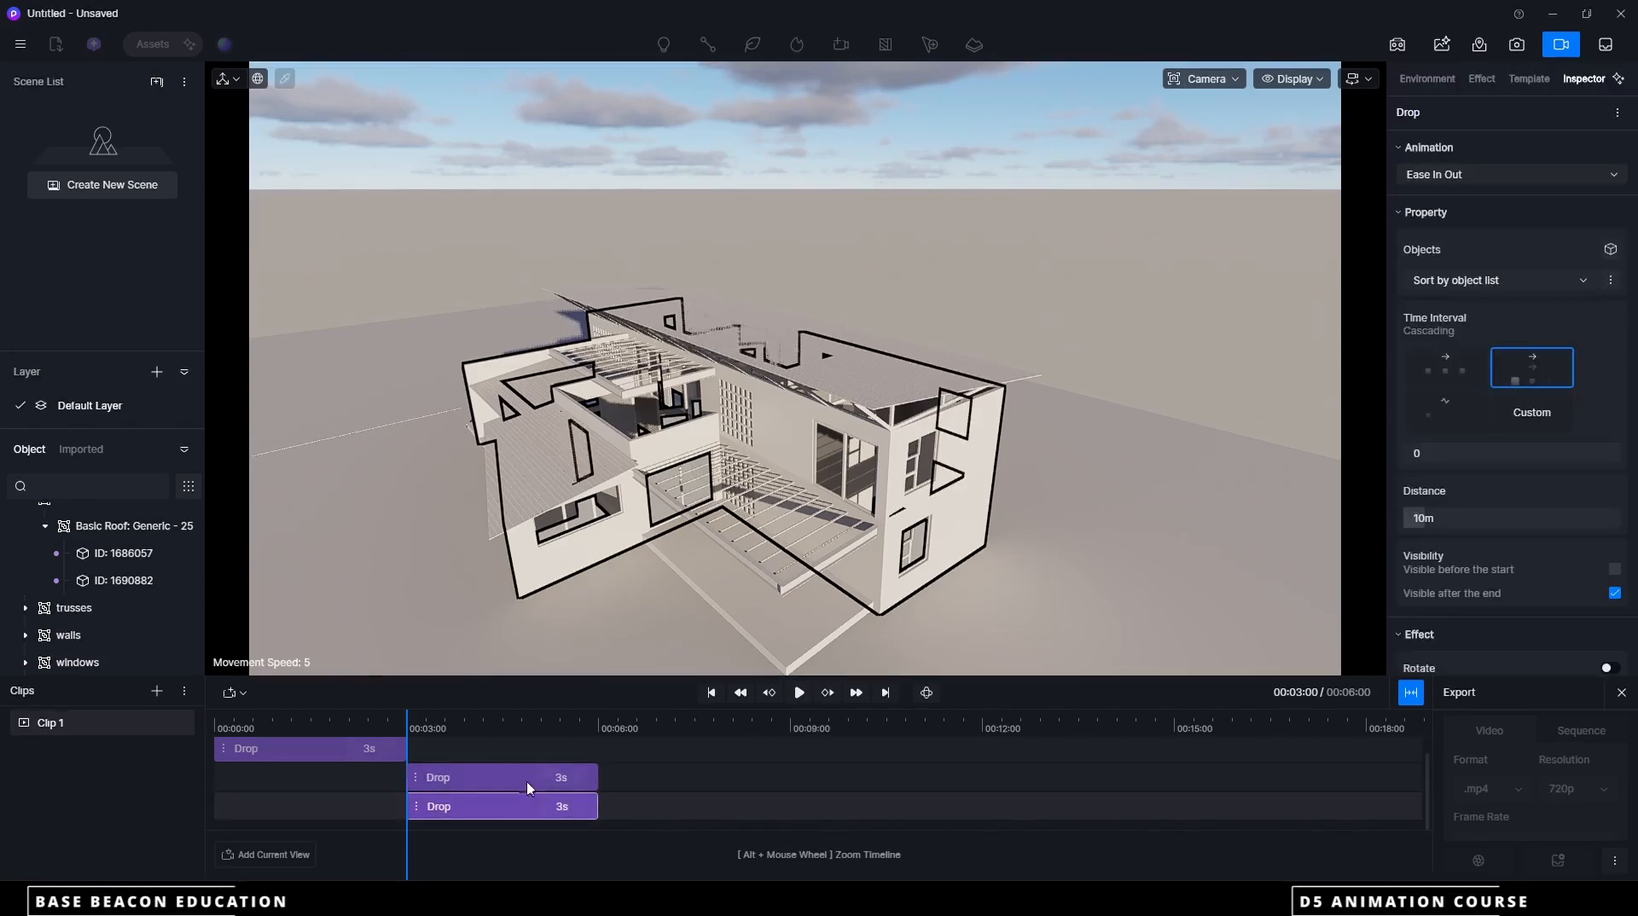
drag(486, 811, 678, 811)
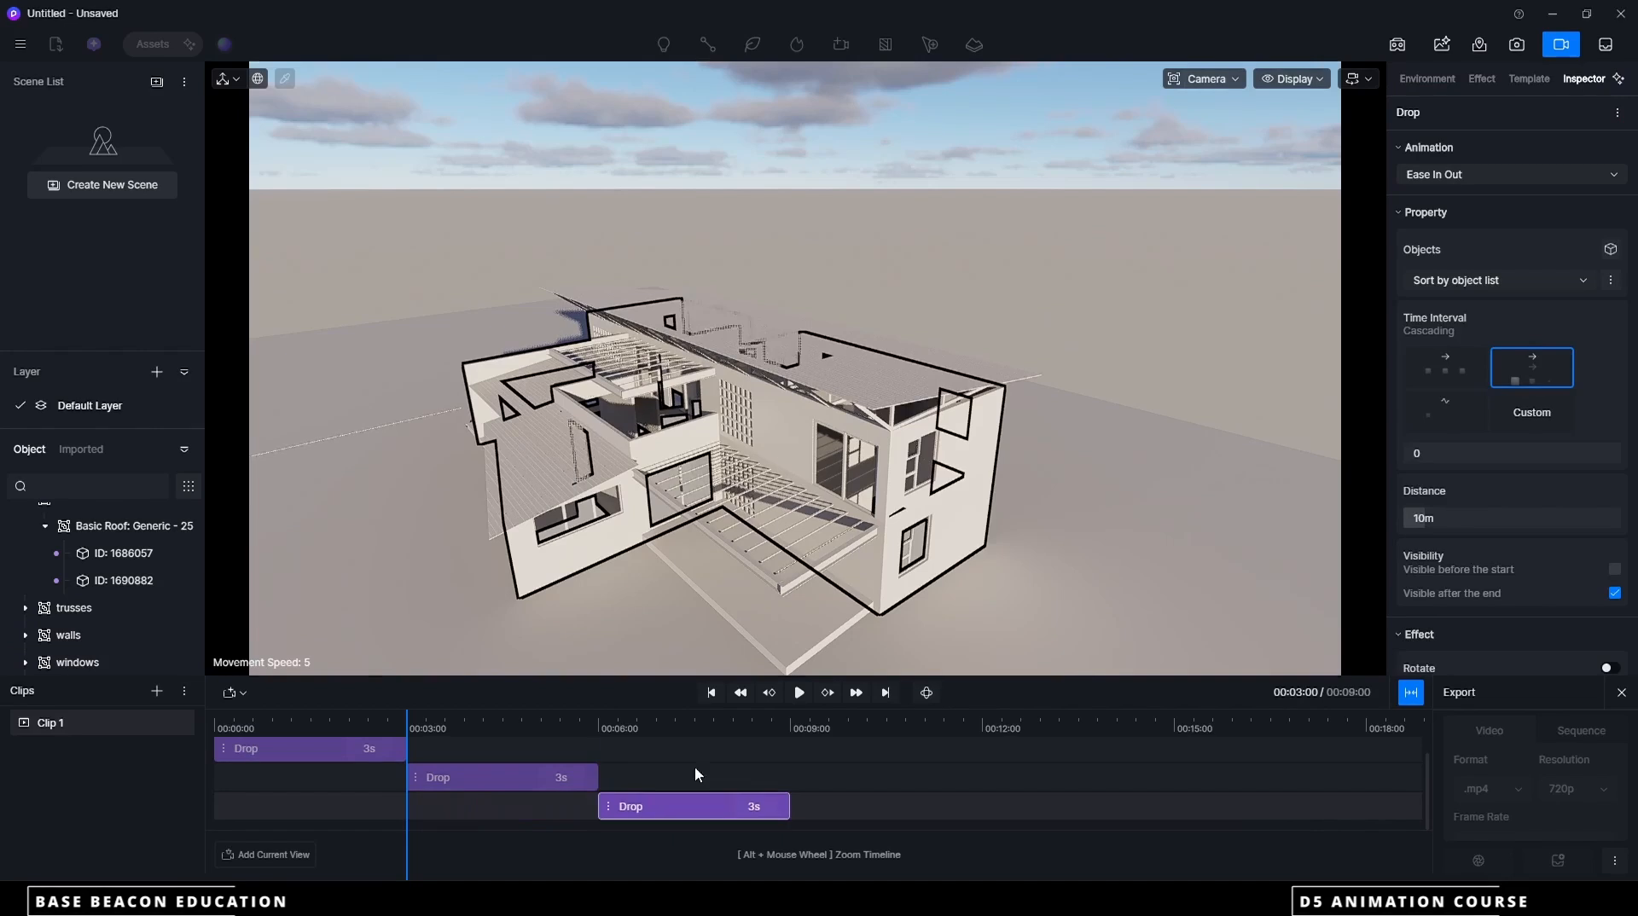
click(800, 693)
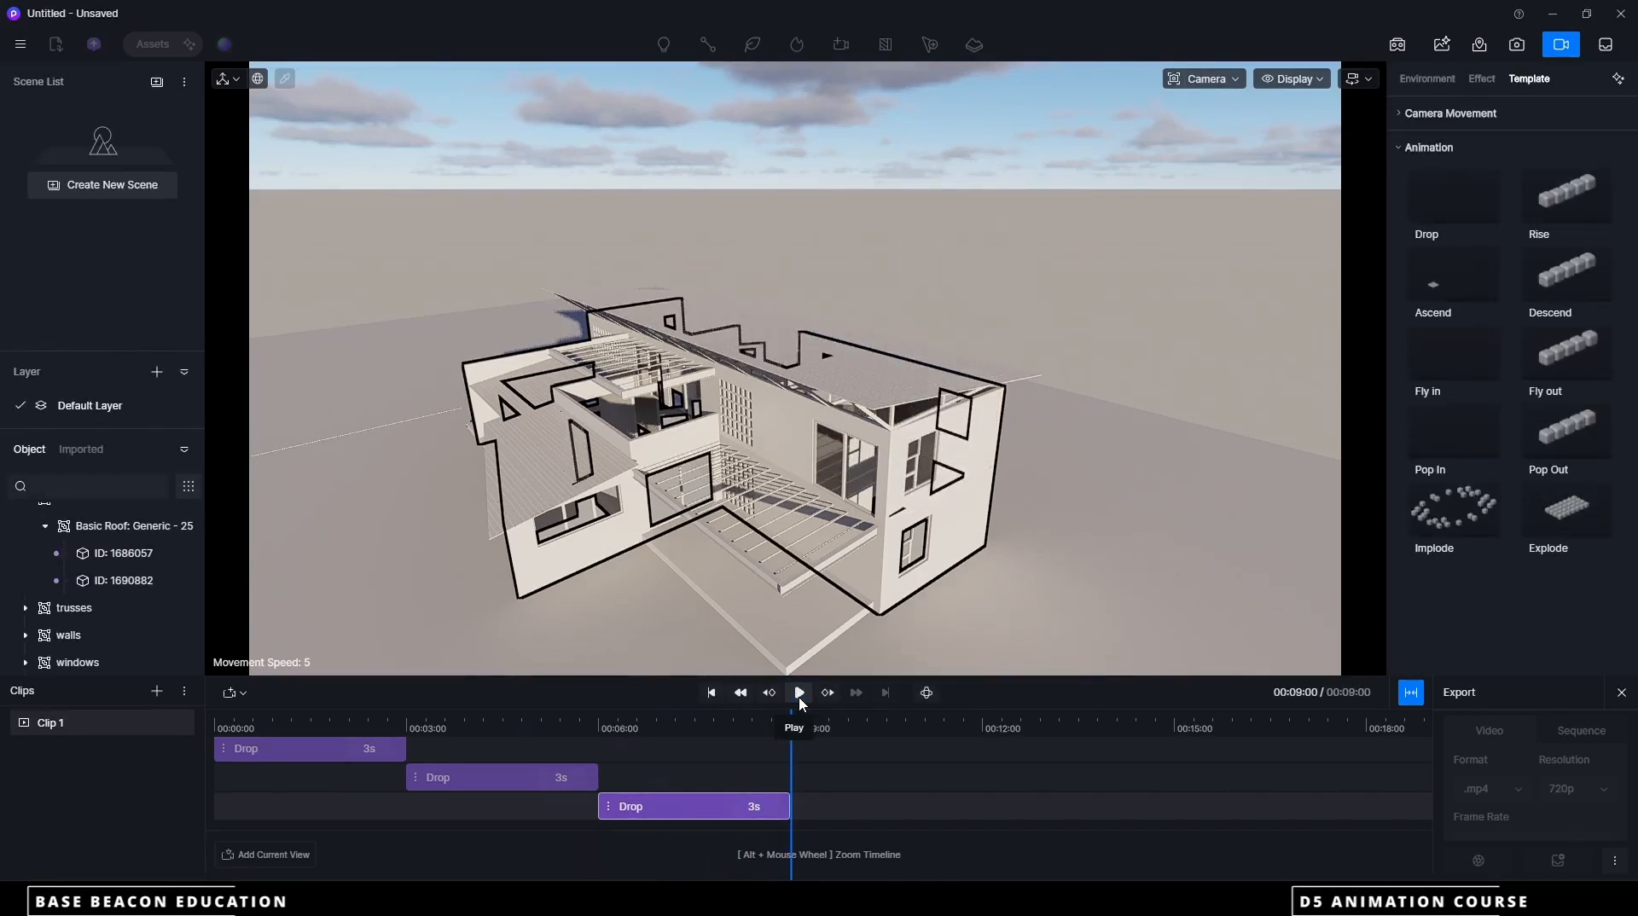
Delete the third Drop clip from the timeline of Clip 1
click(688, 815)
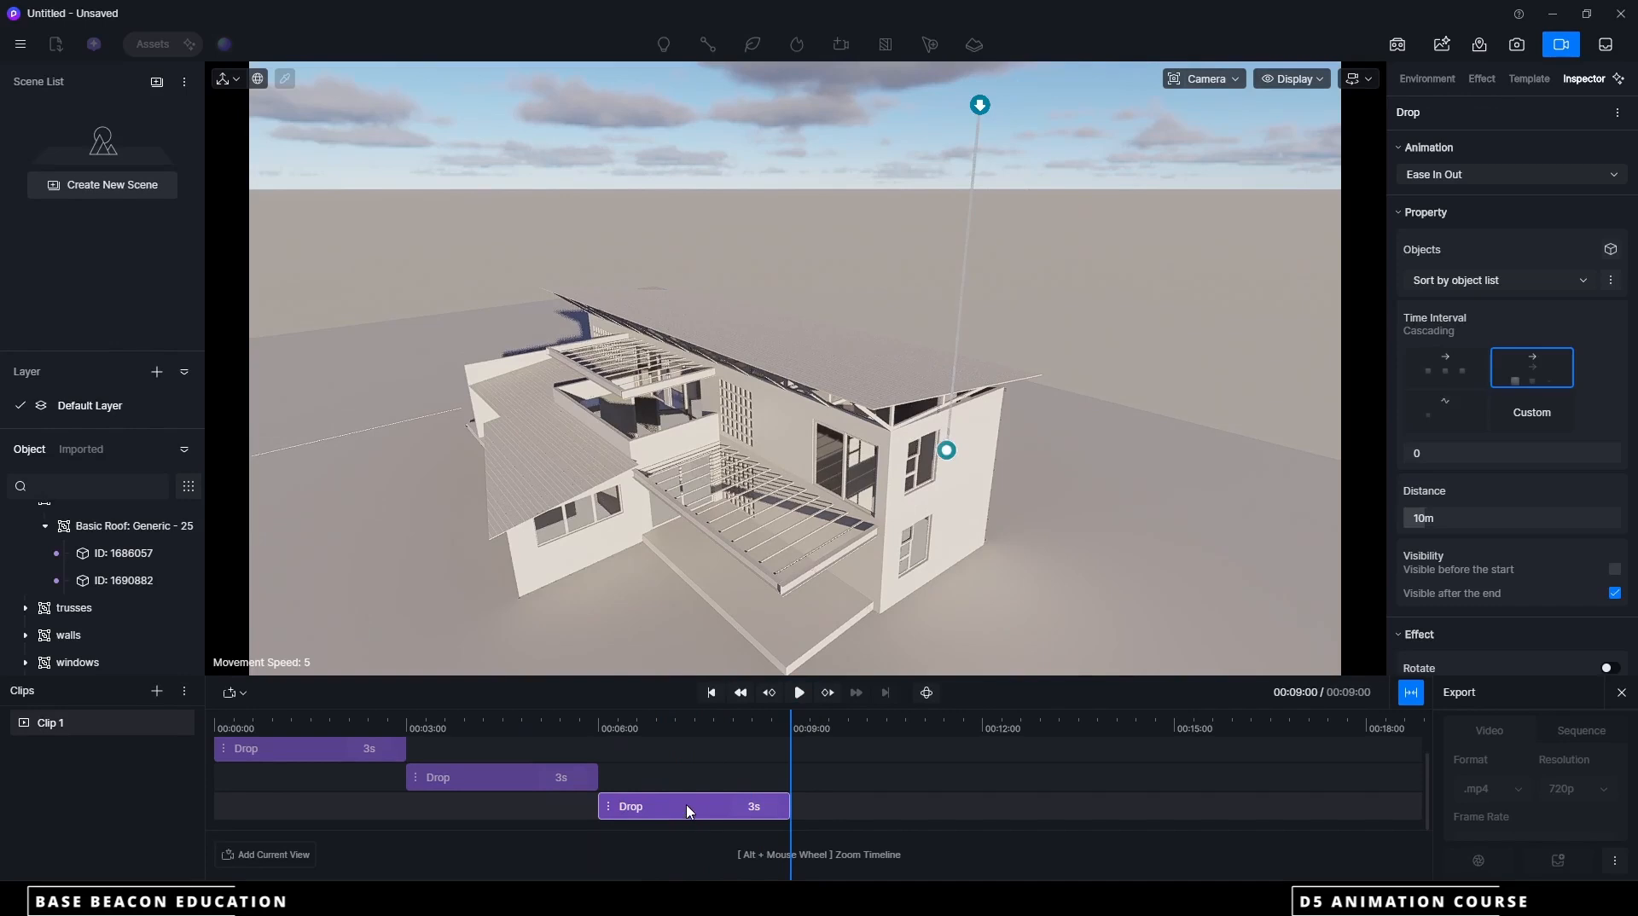
right_click(689, 808)
click(696, 783)
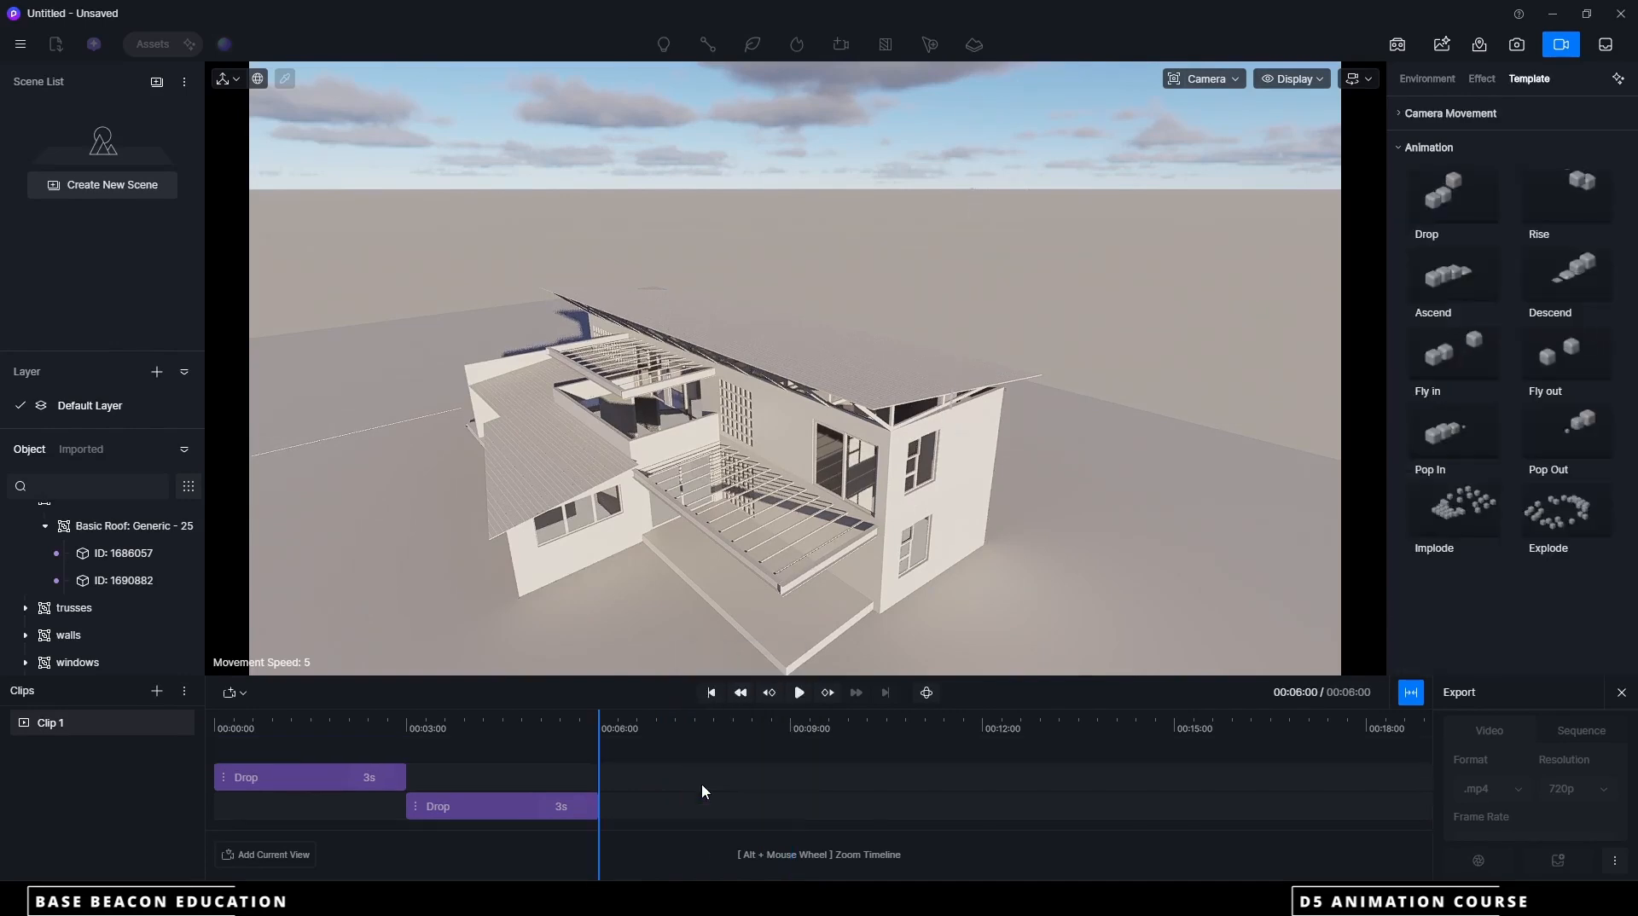
Add a Drop animation for the Basic Wall: 150 group, position it from 6 to 9 seconds and scrub through it
click(1463, 193)
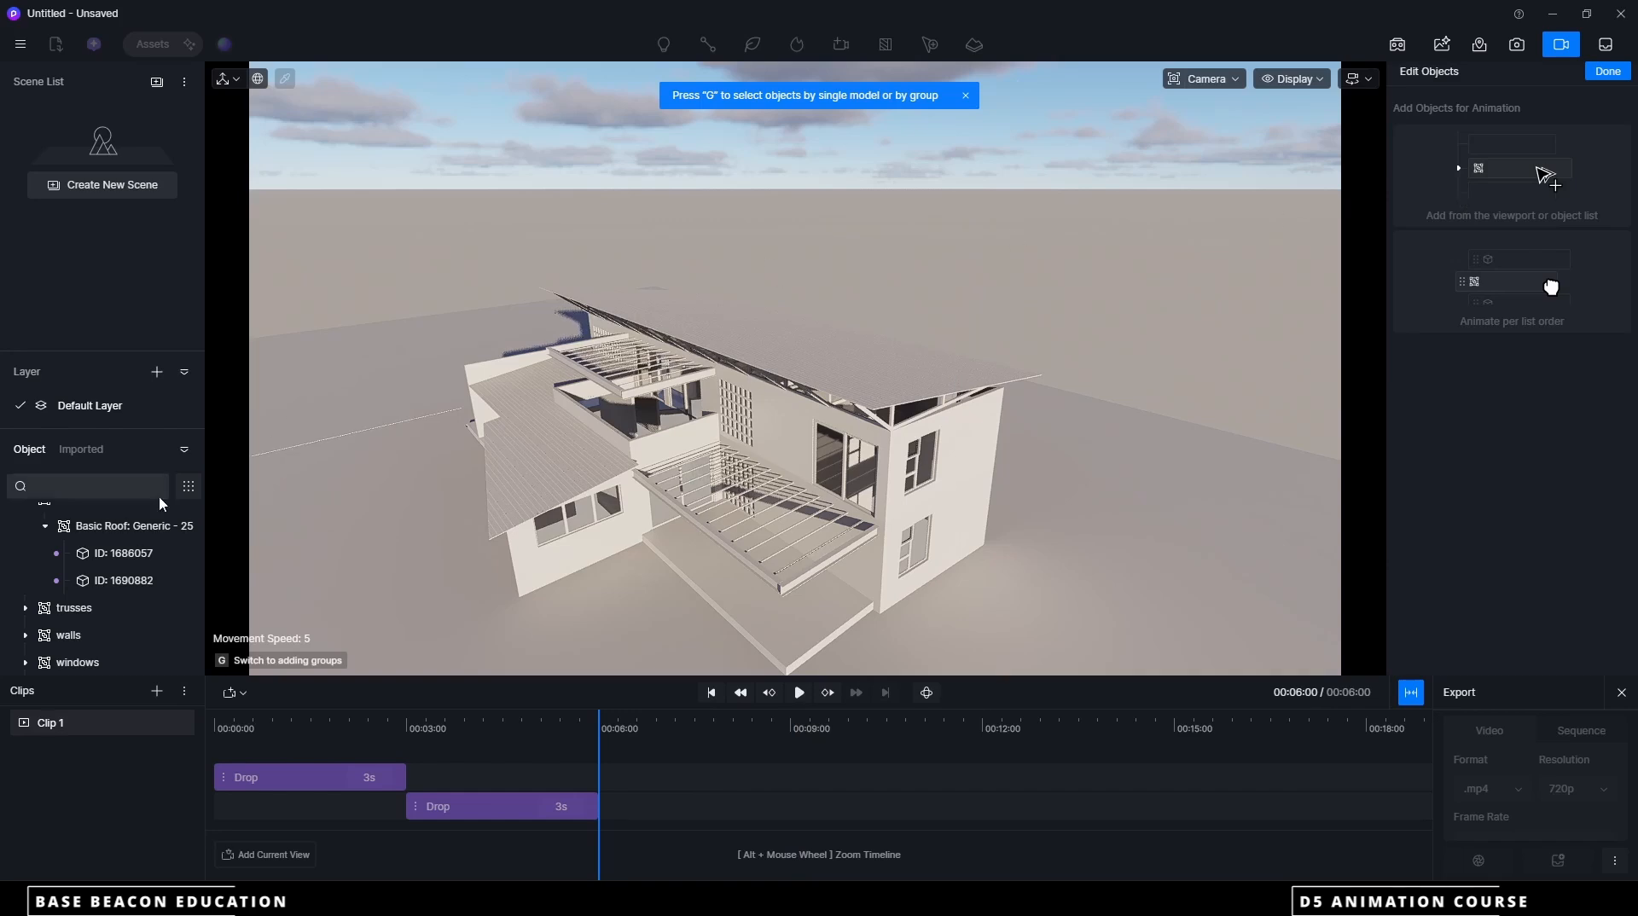
scroll(26, 643, down, 3)
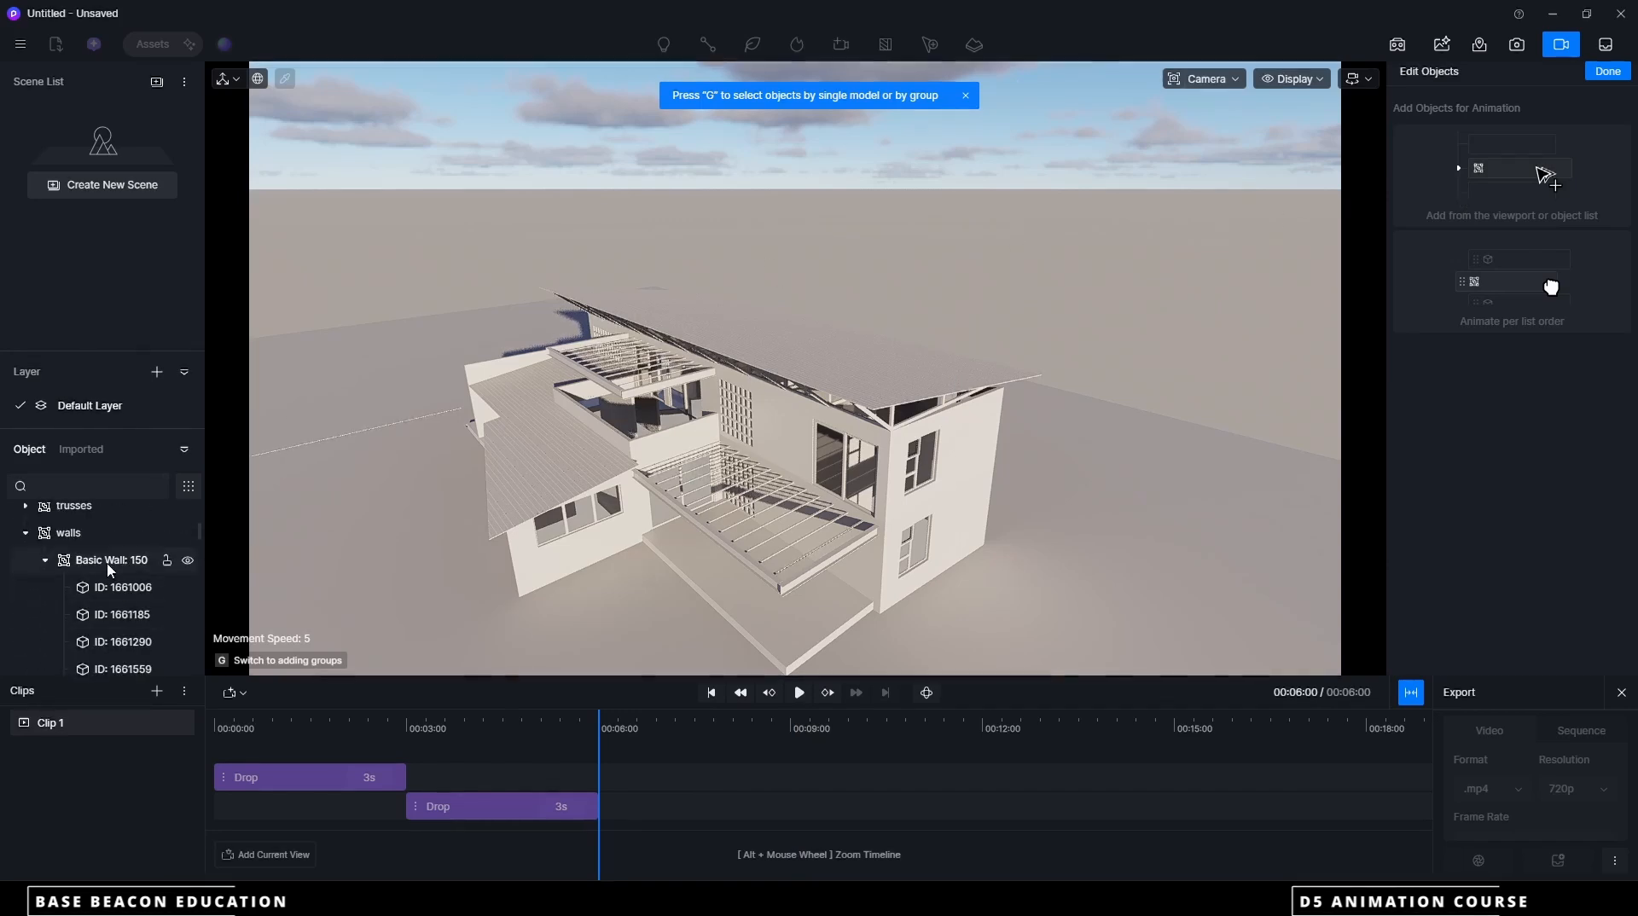
click(114, 563)
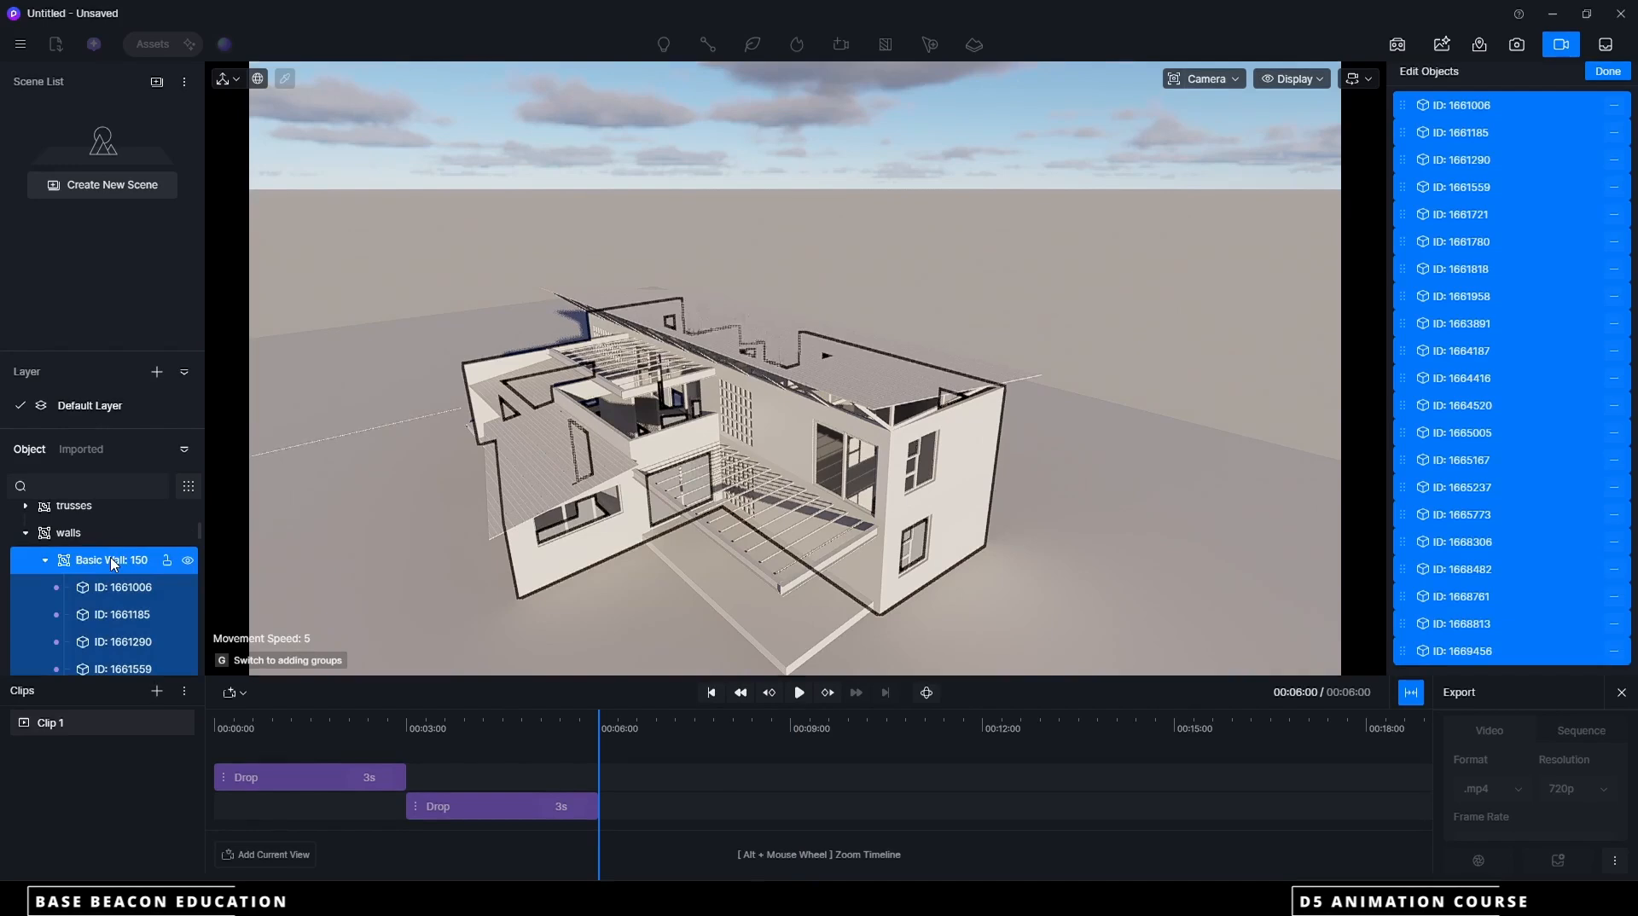
click(1608, 70)
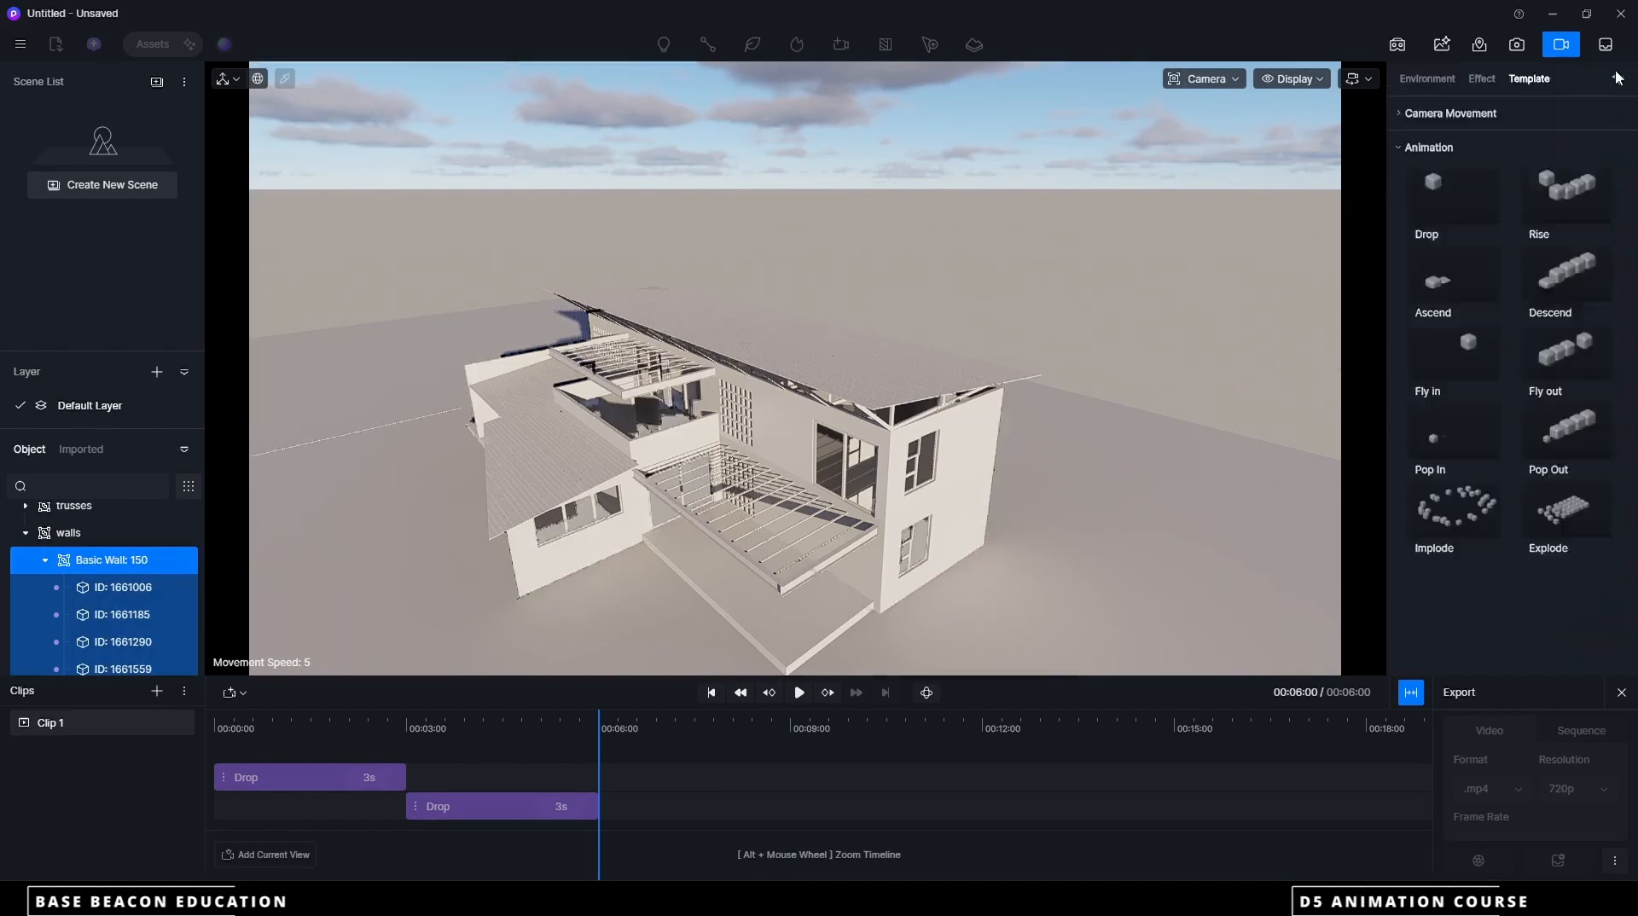
drag(597, 716, 691, 708)
drag(856, 811, 670, 806)
drag(691, 713, 696, 719)
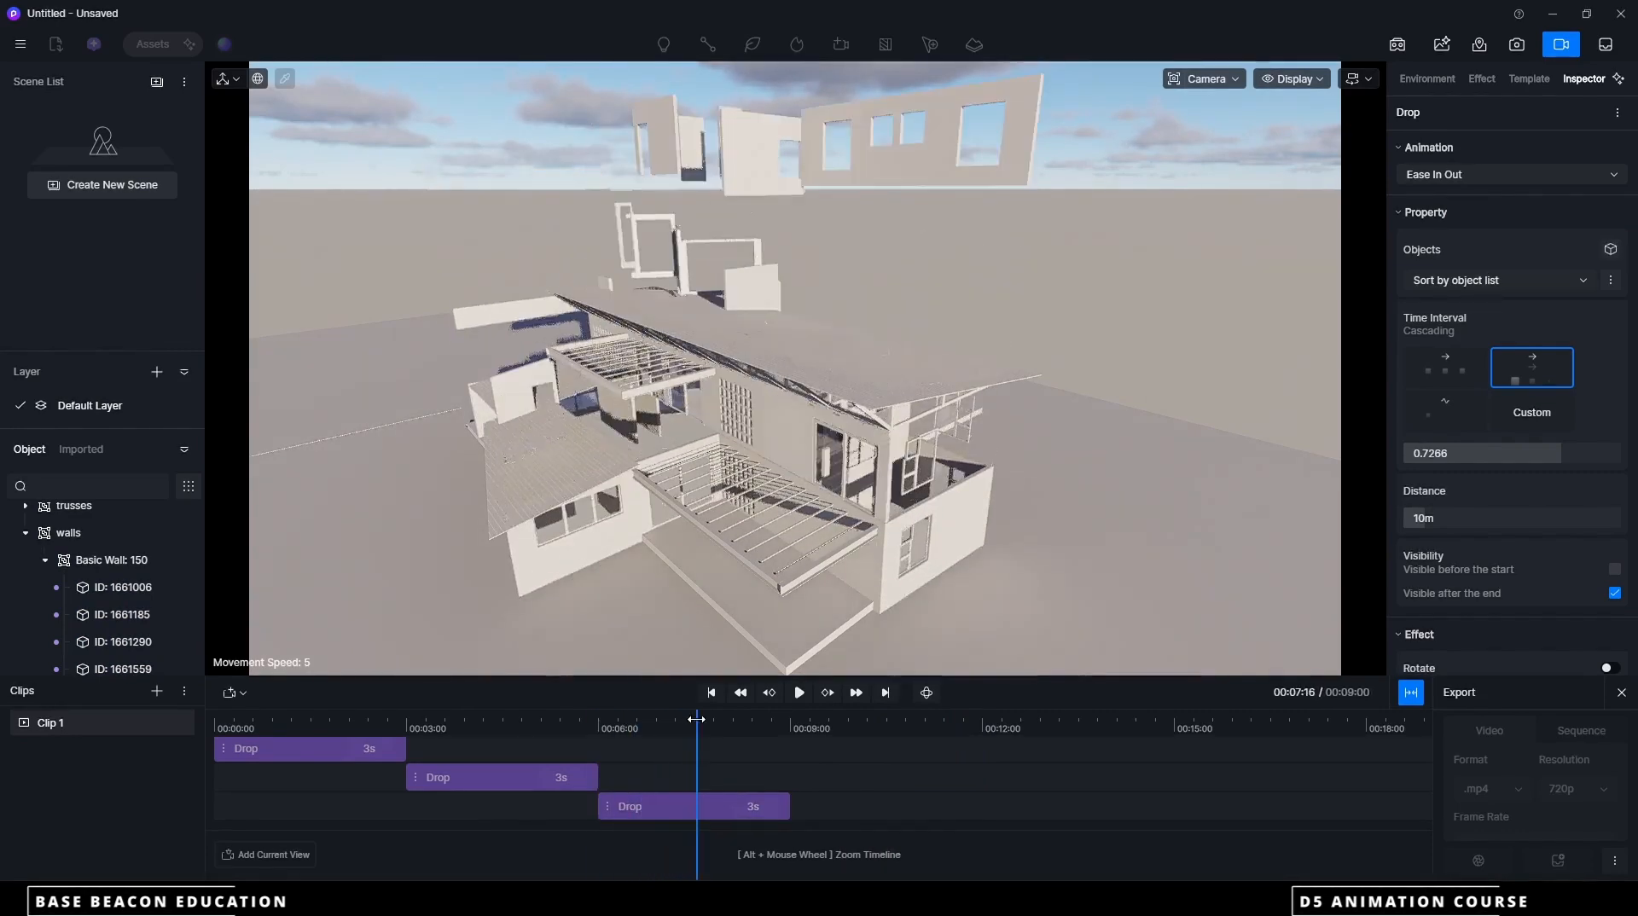
click(1536, 80)
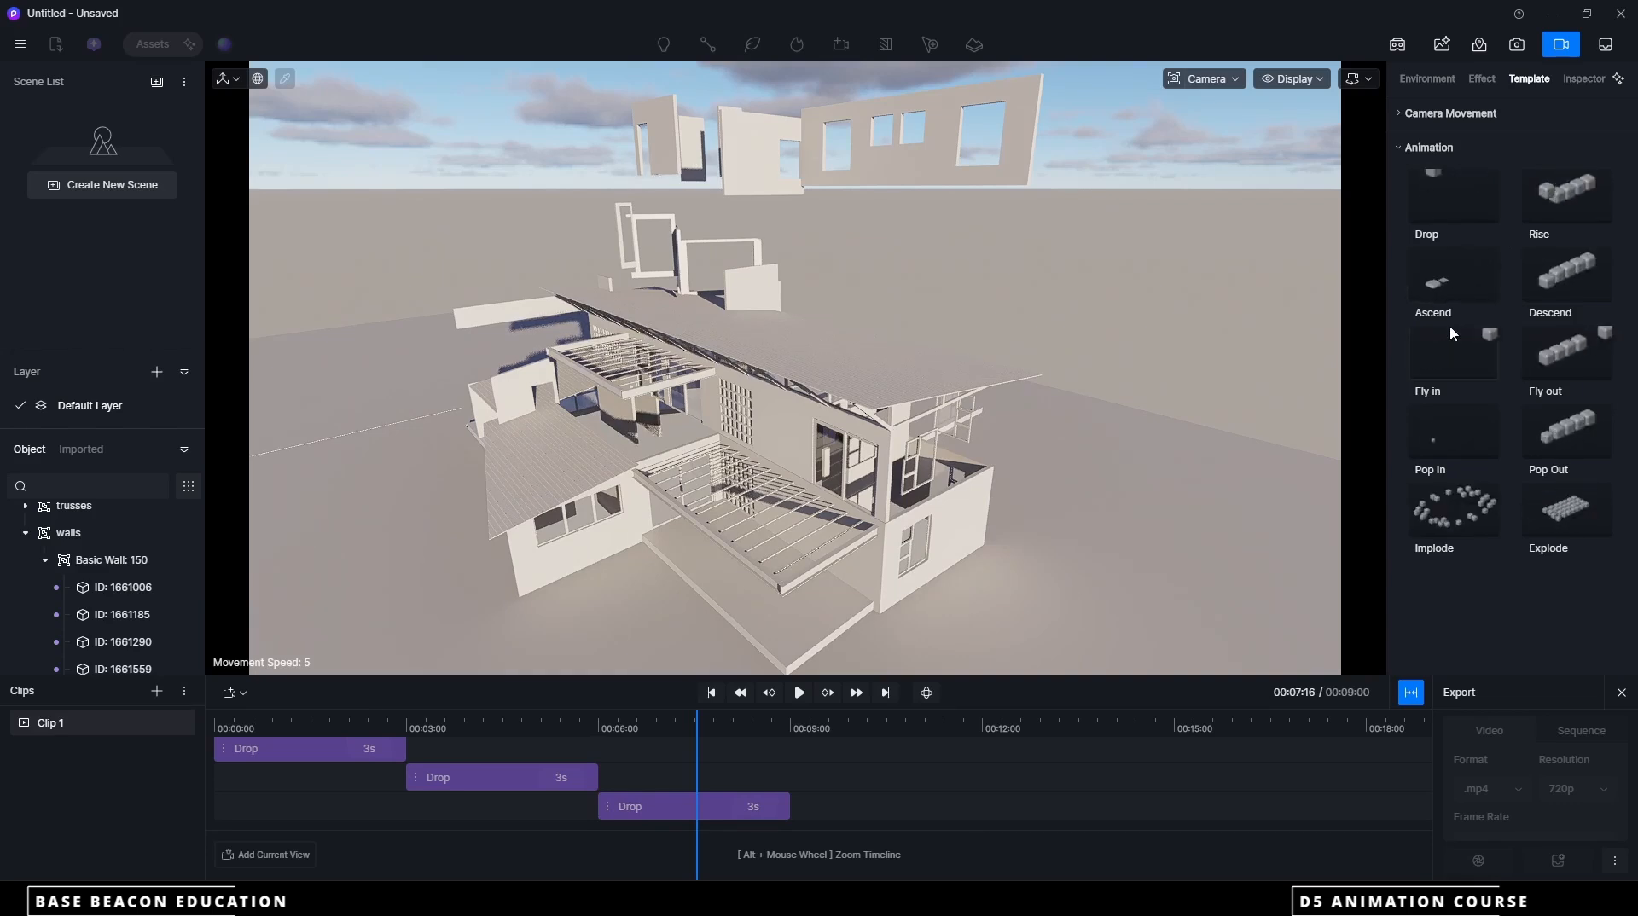
click(1449, 357)
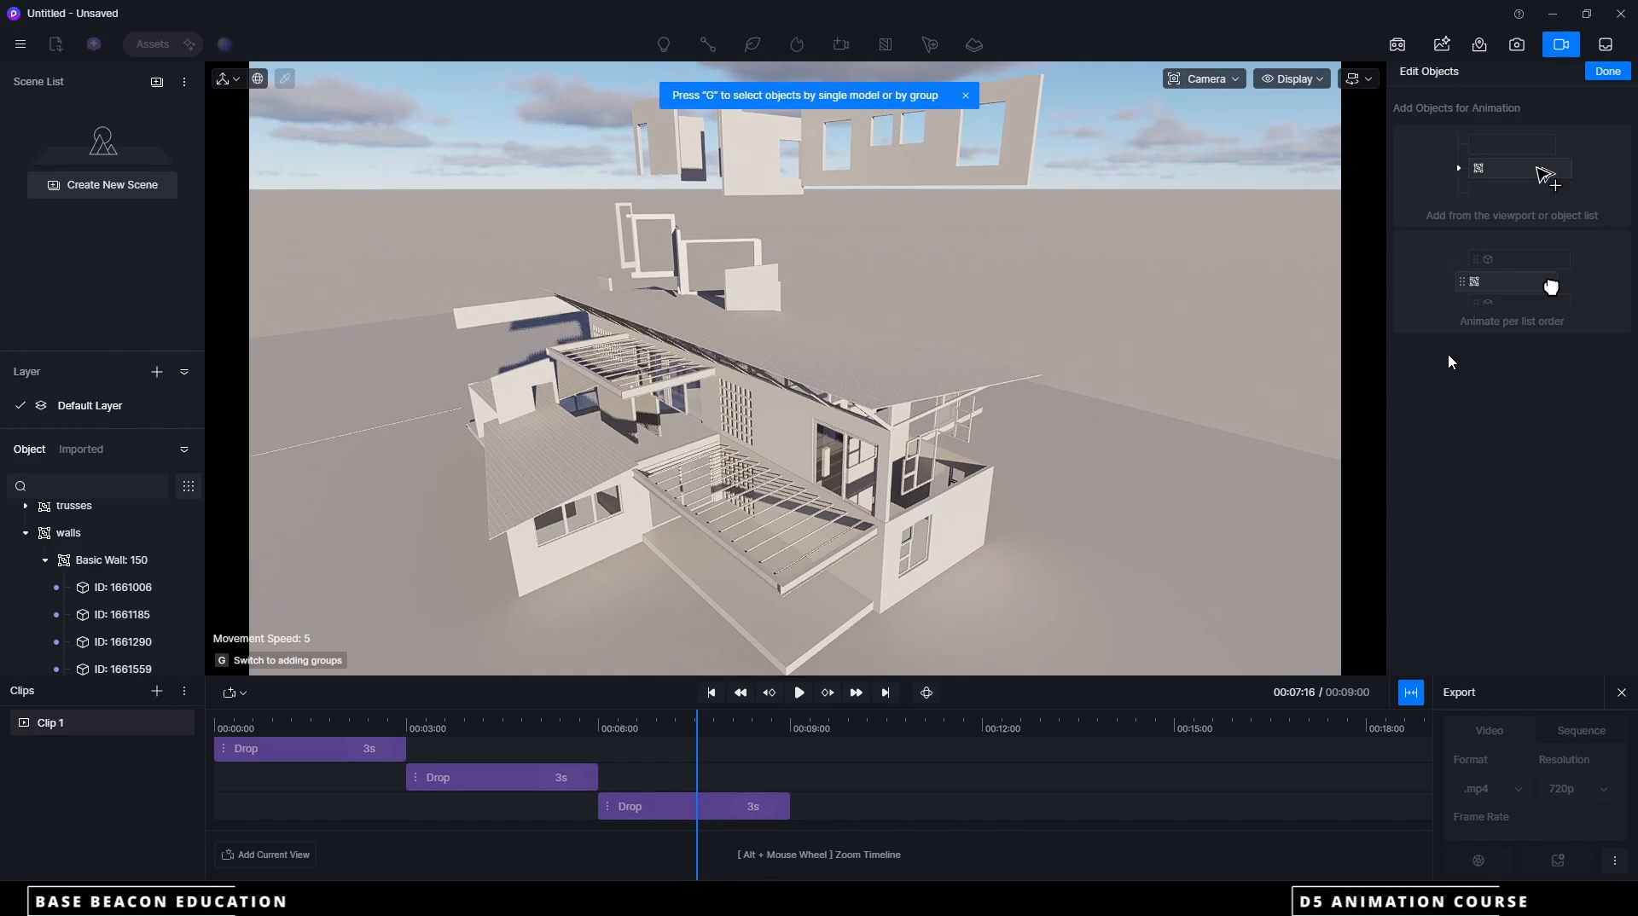
scroll(86, 537, up, 3)
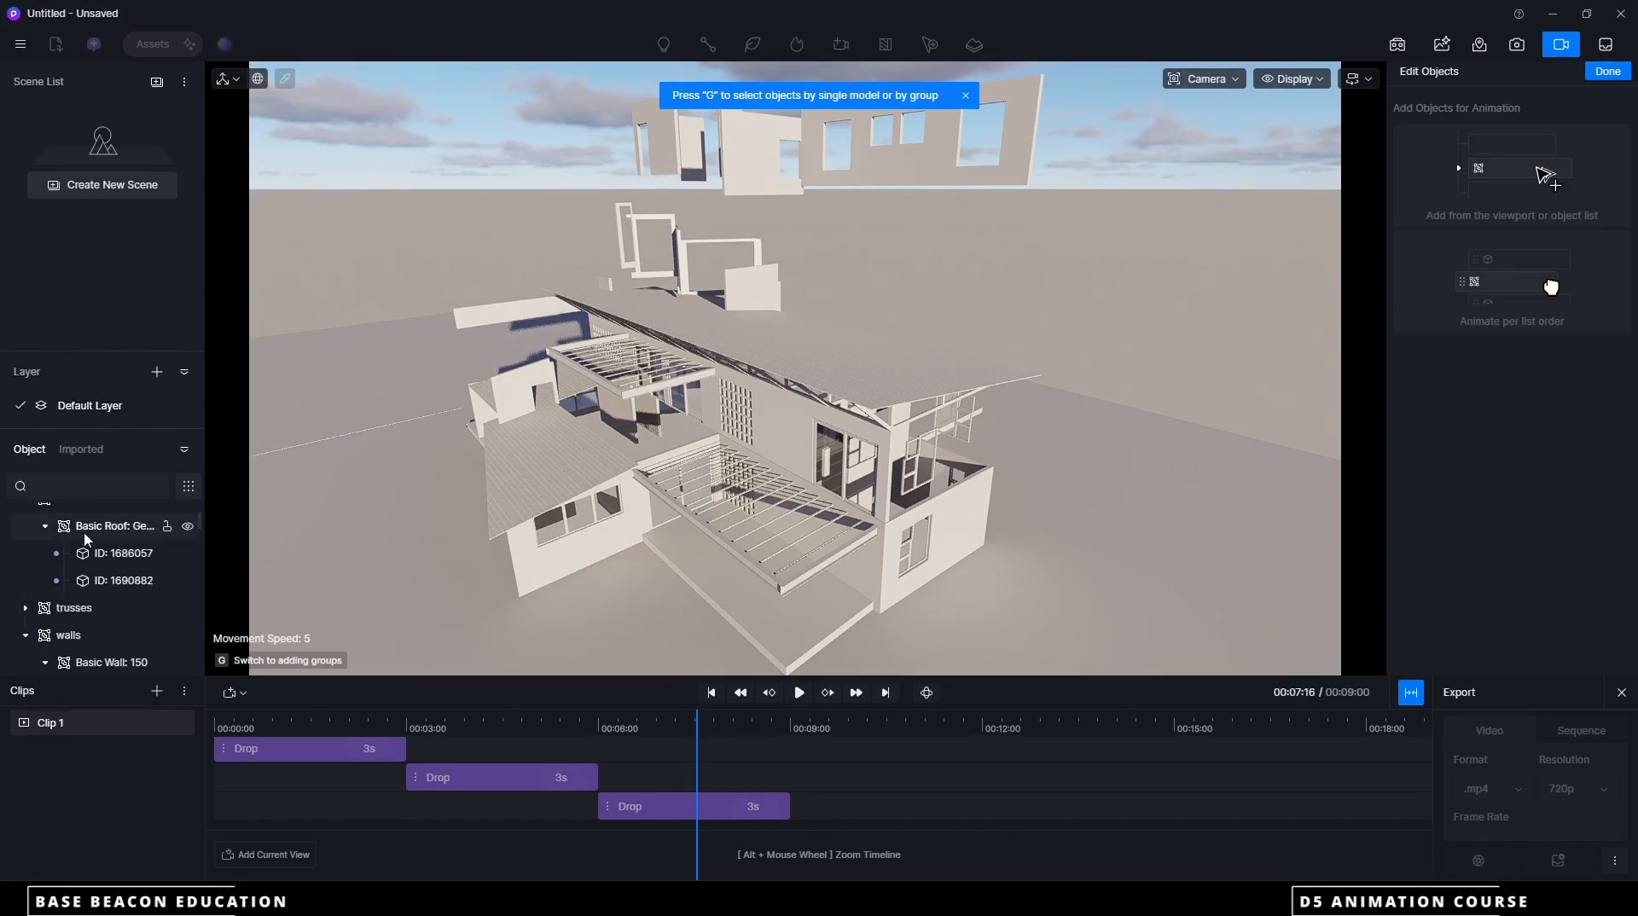
scroll(89, 561, down, 3)
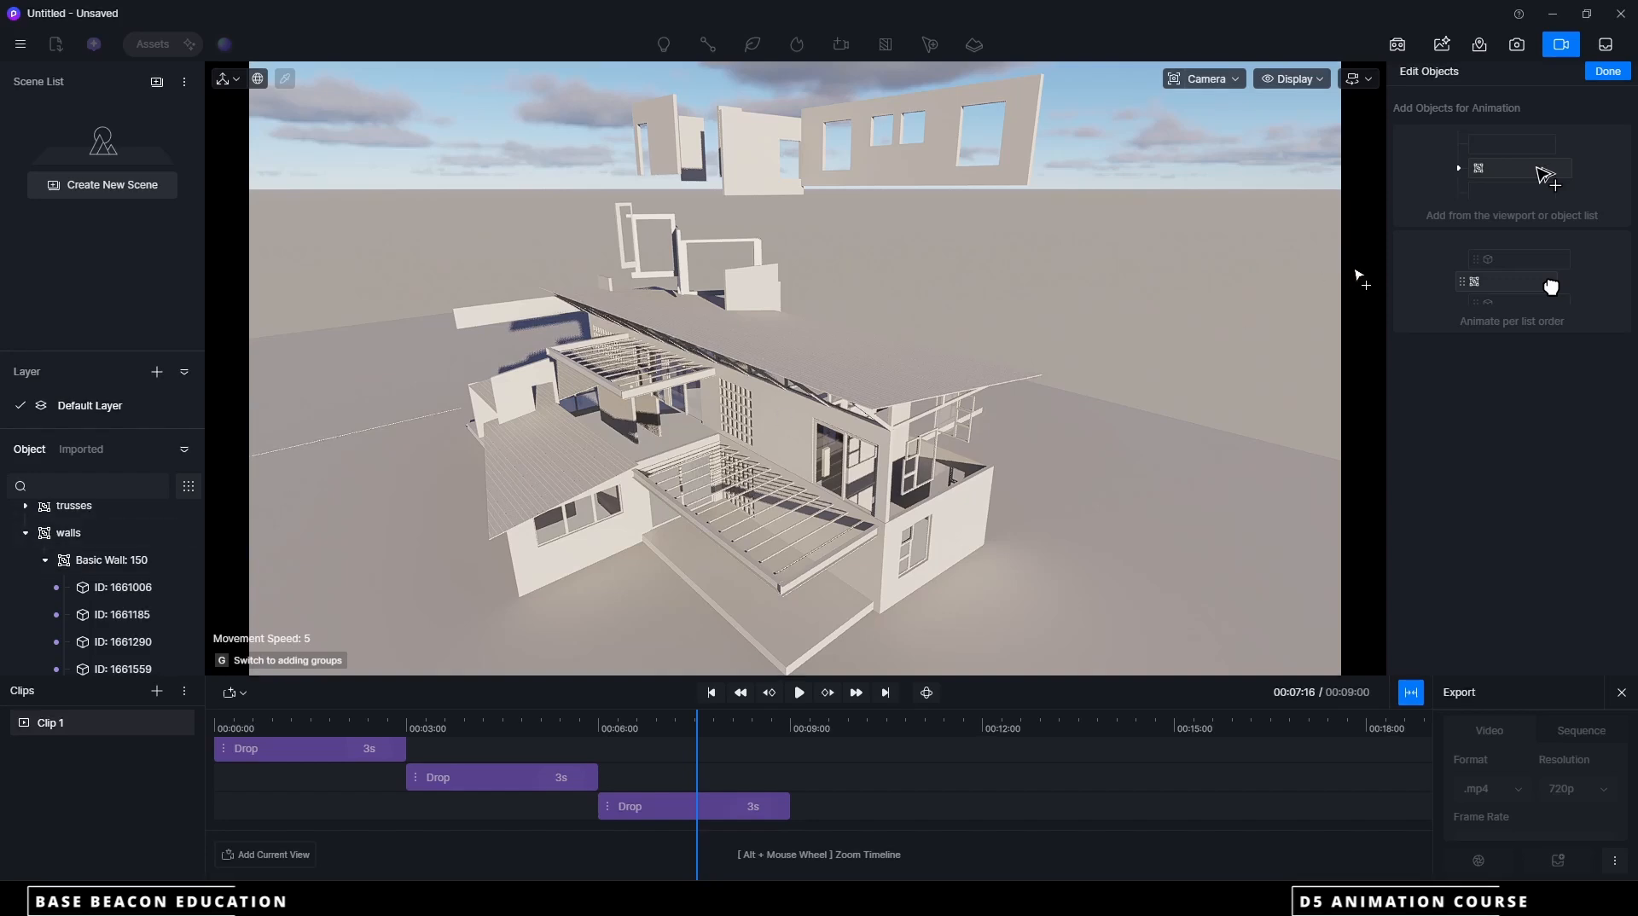
key(Escape)
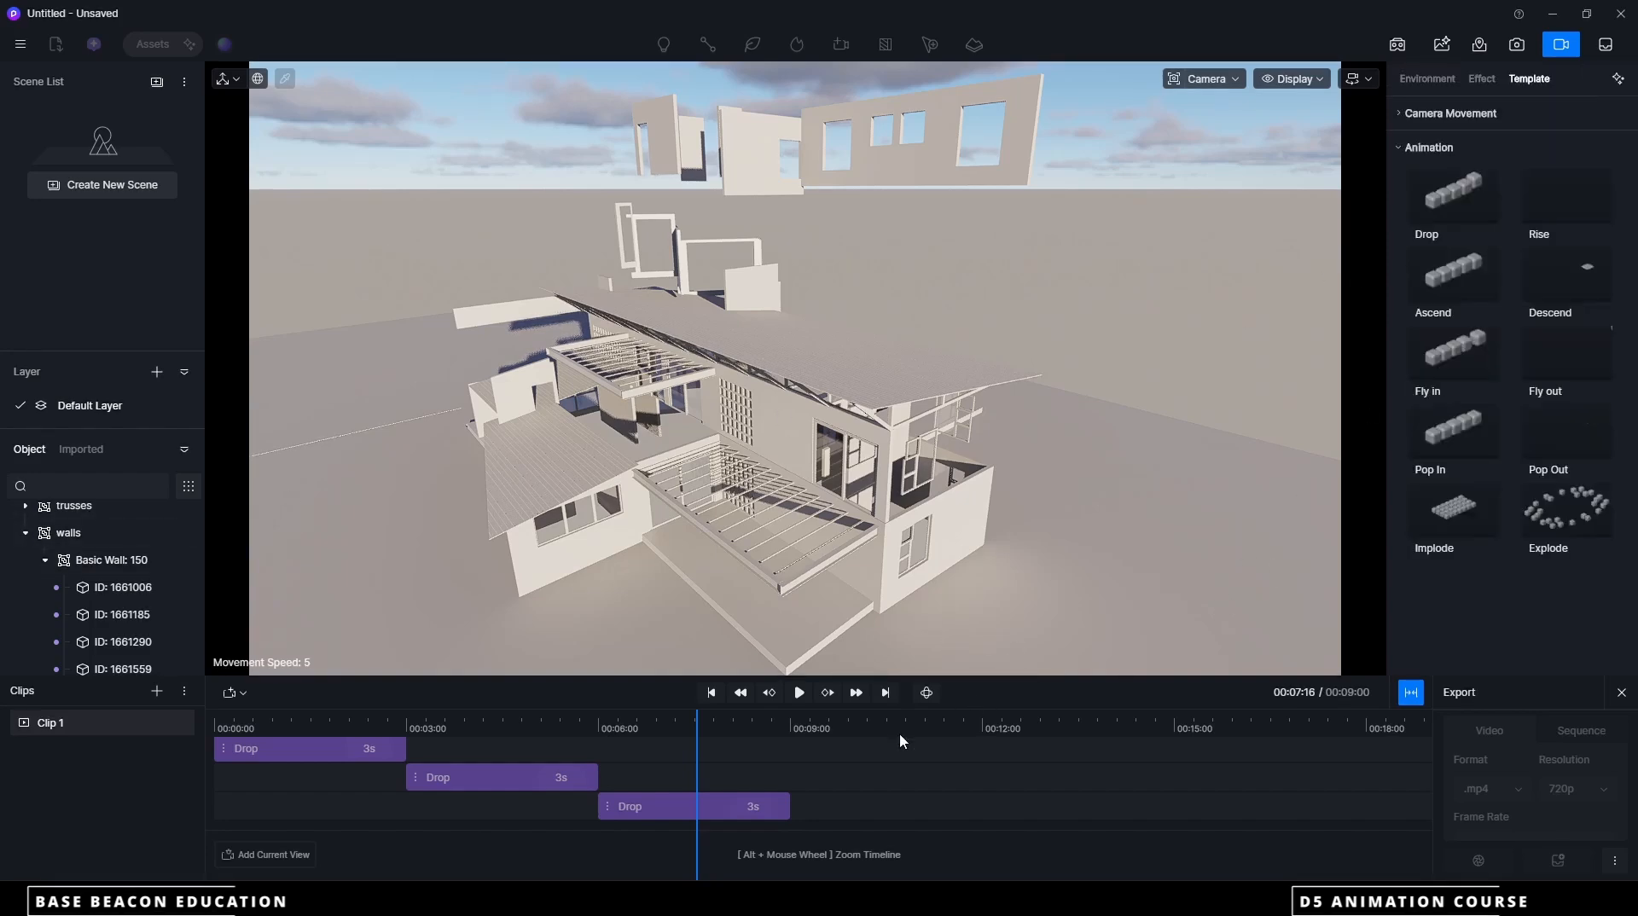
Add a 3-second Pop In animation for the whole windows group, starting at the 9-second mark of Clip 1, and play it back
drag(697, 732, 790, 732)
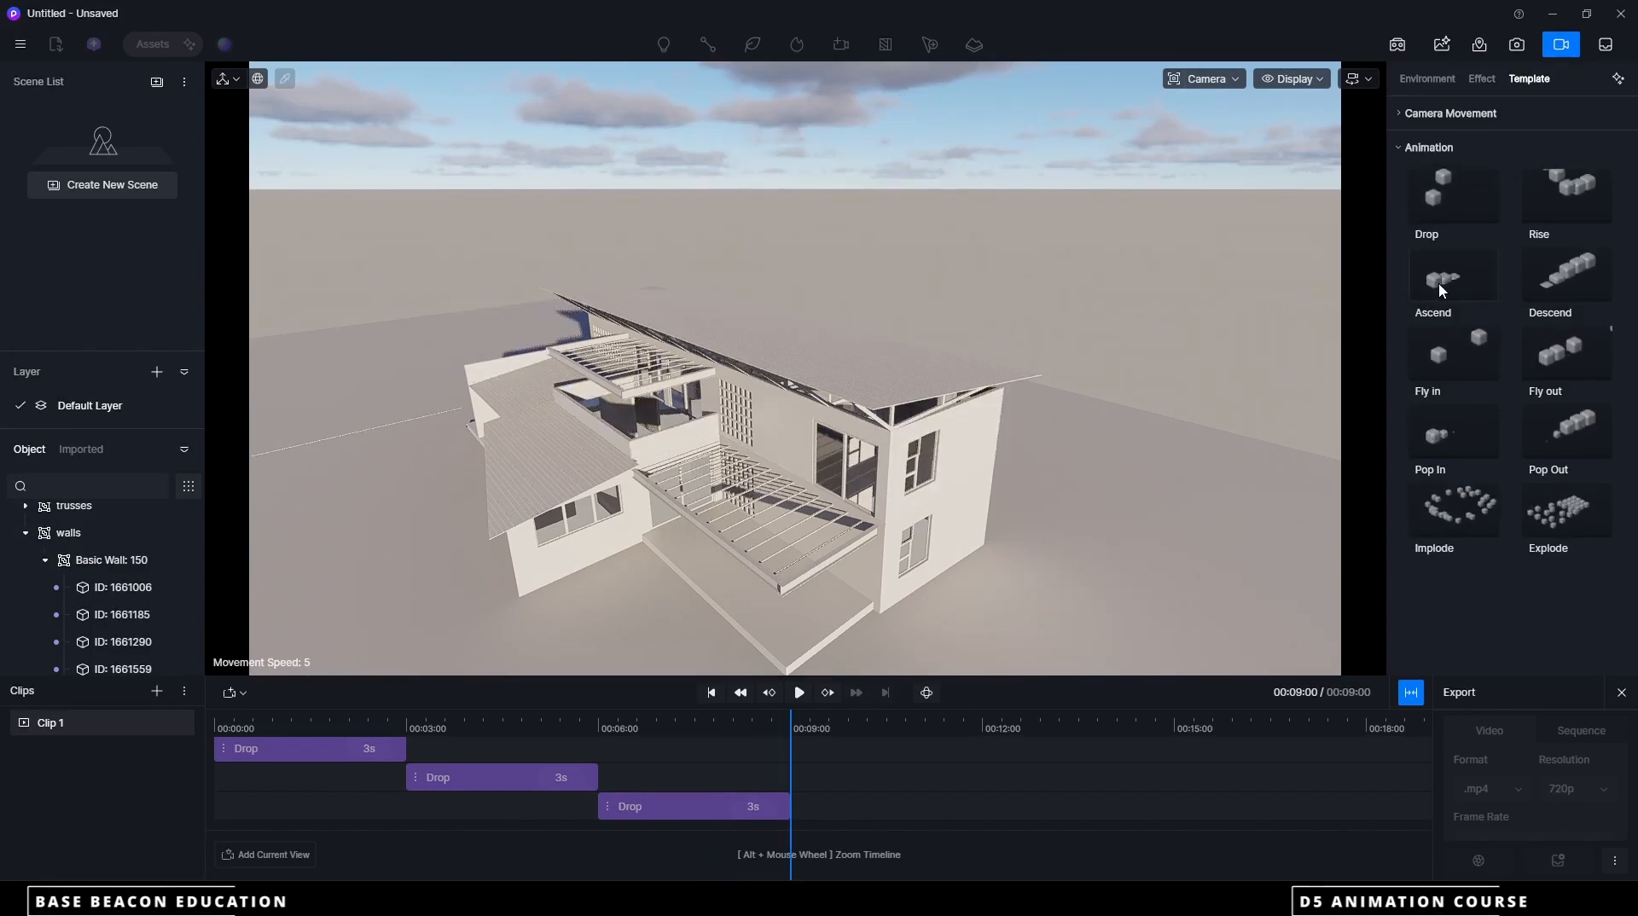
click(1450, 434)
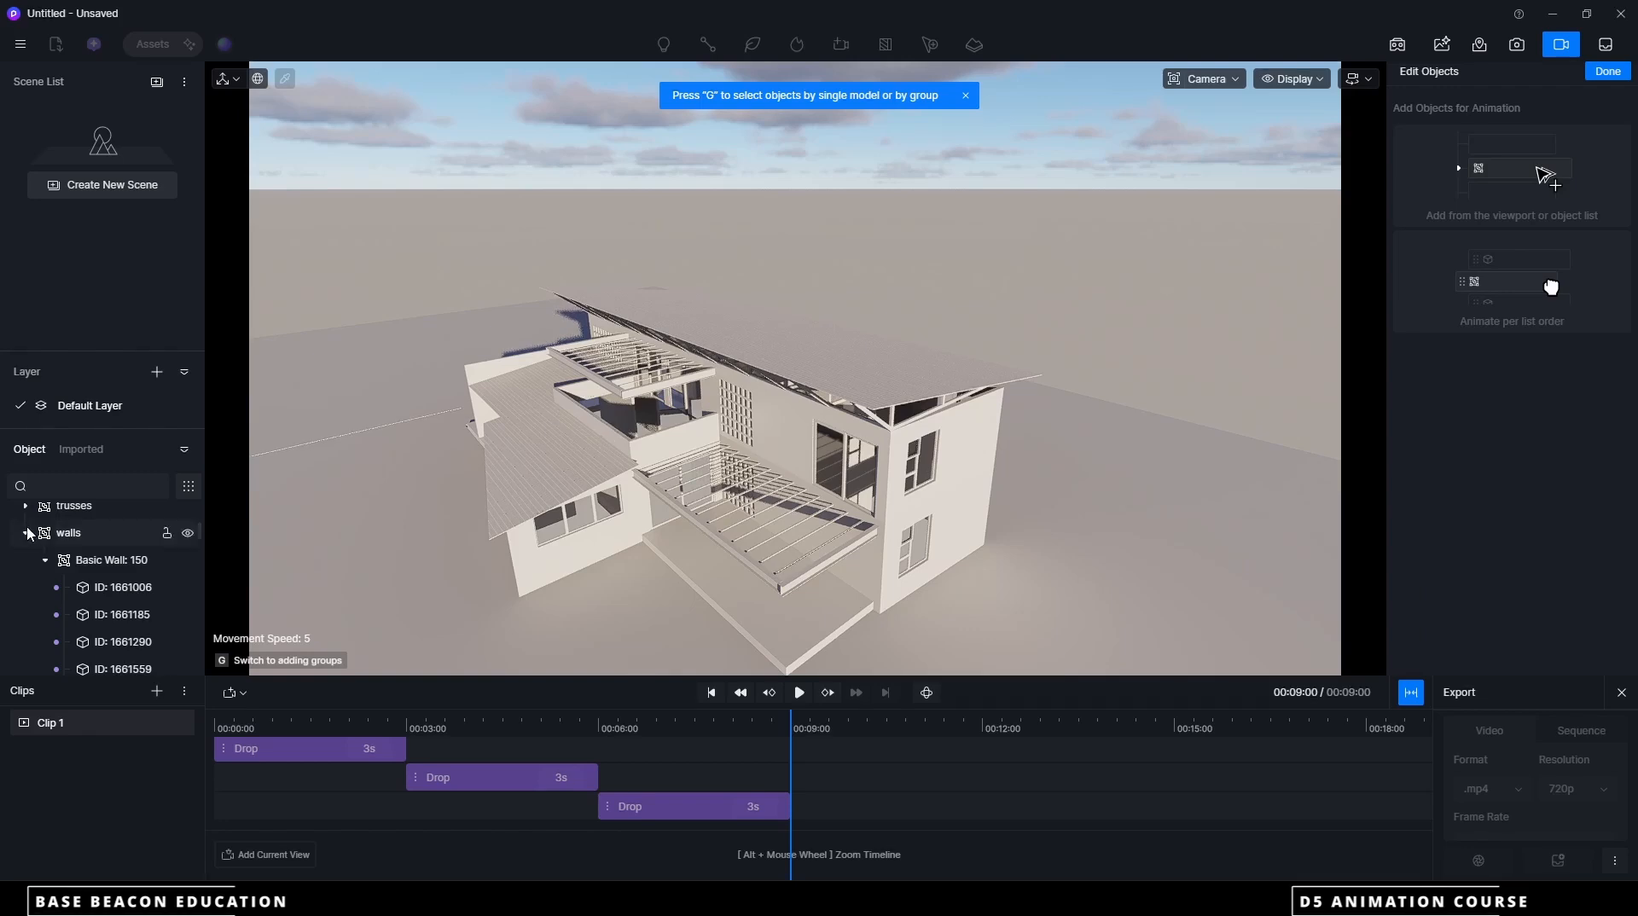
click(26, 534)
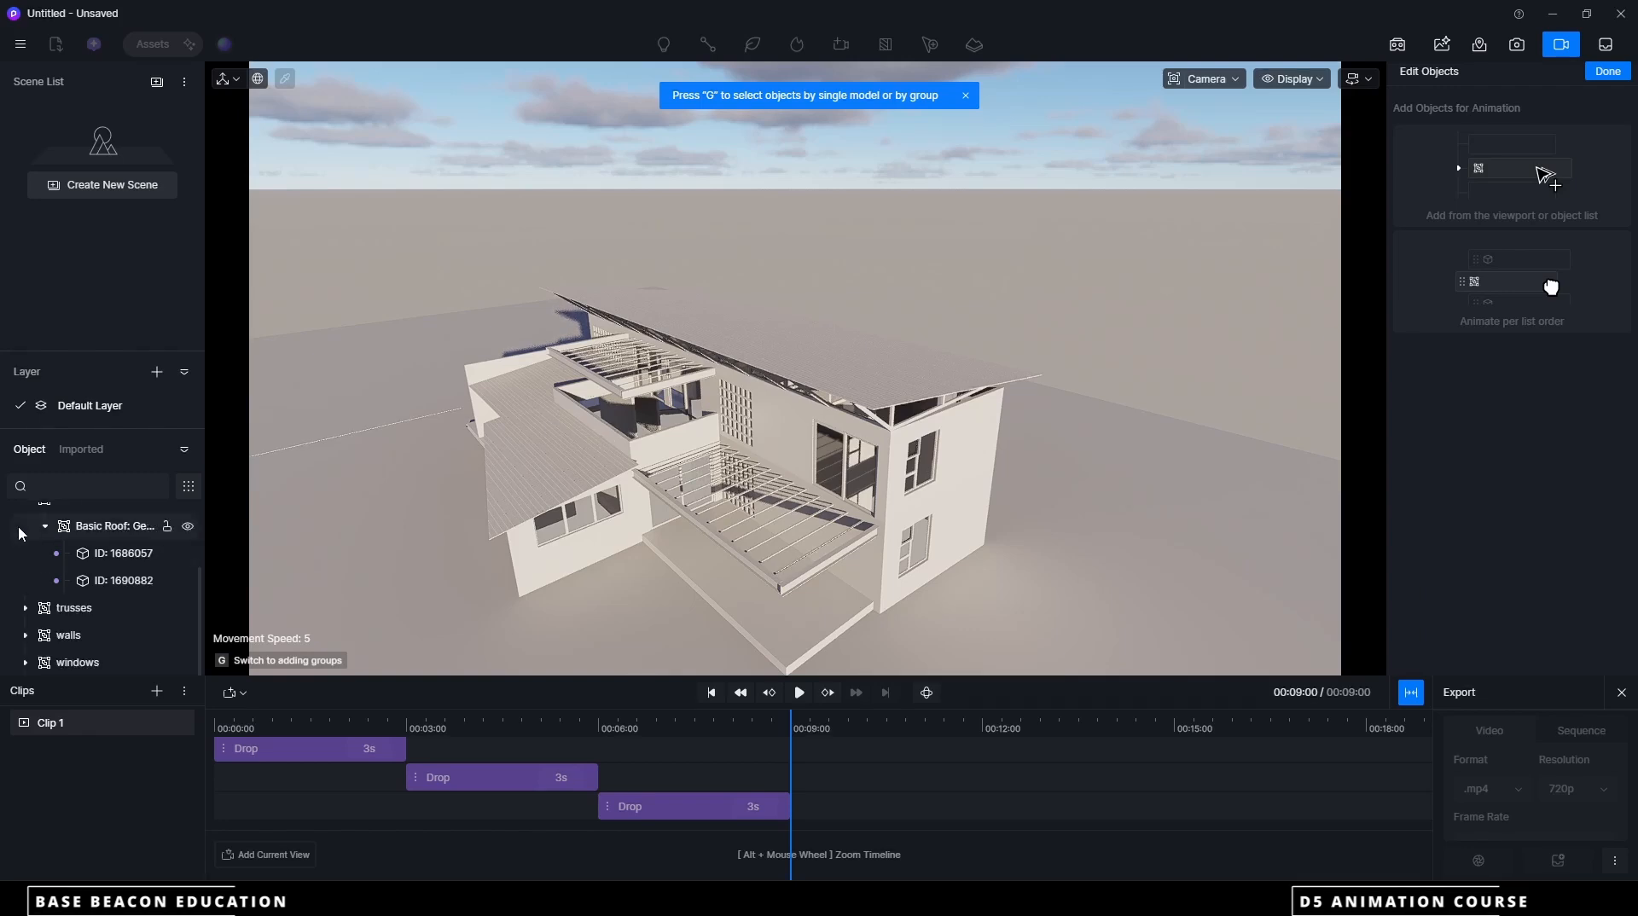
scroll(21, 555, up, 3)
click(25, 602)
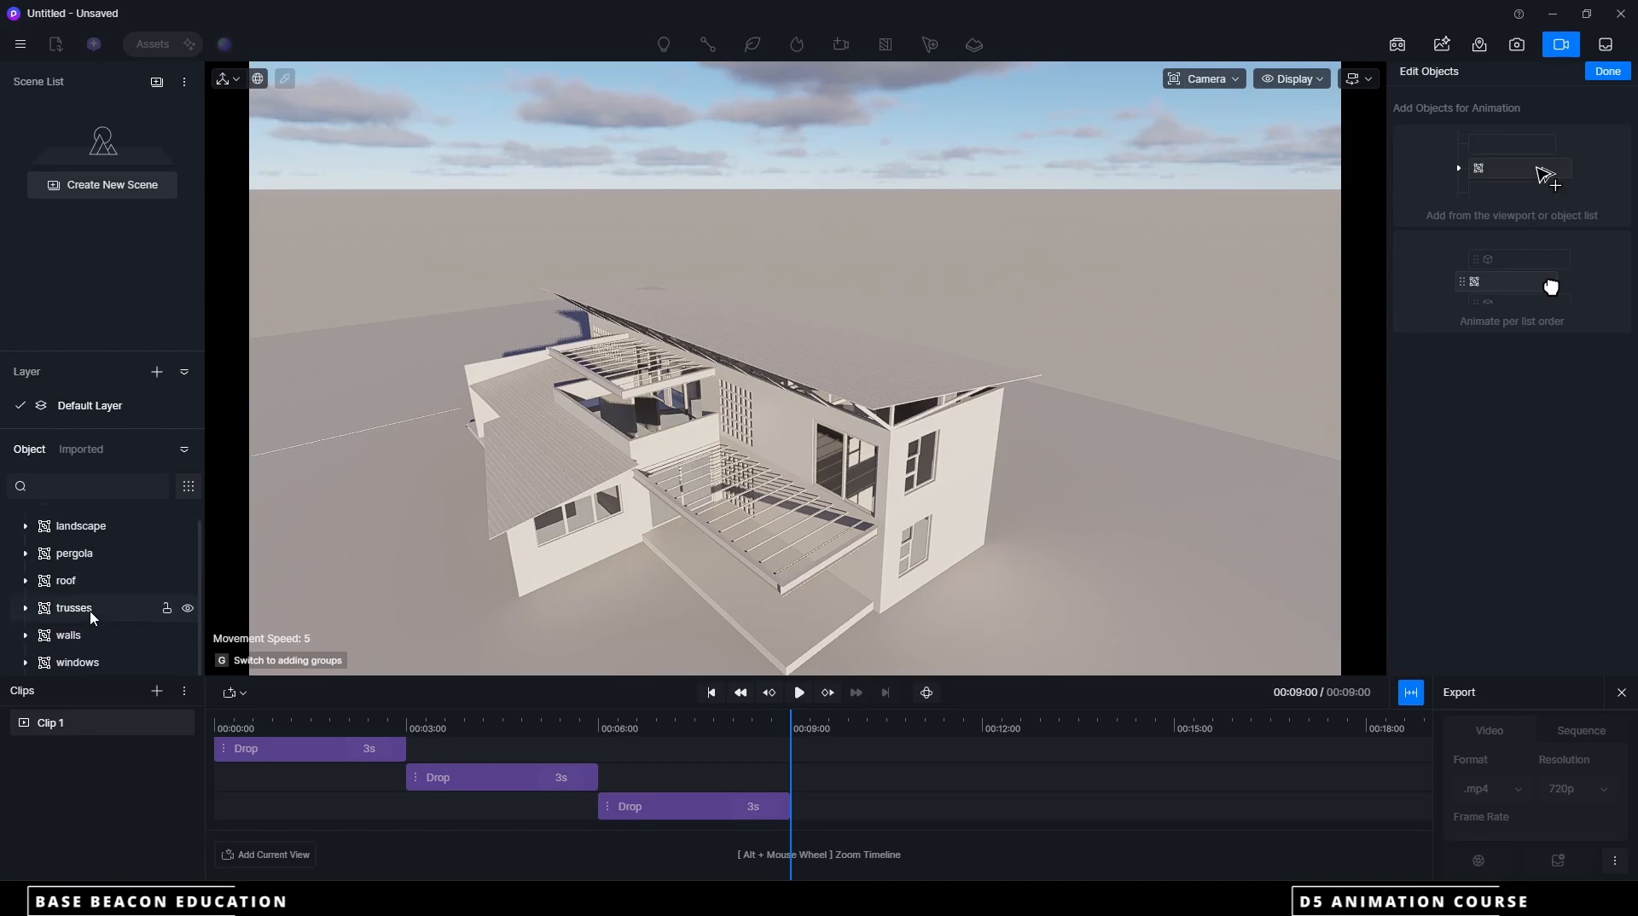
scroll(107, 623, down, 3)
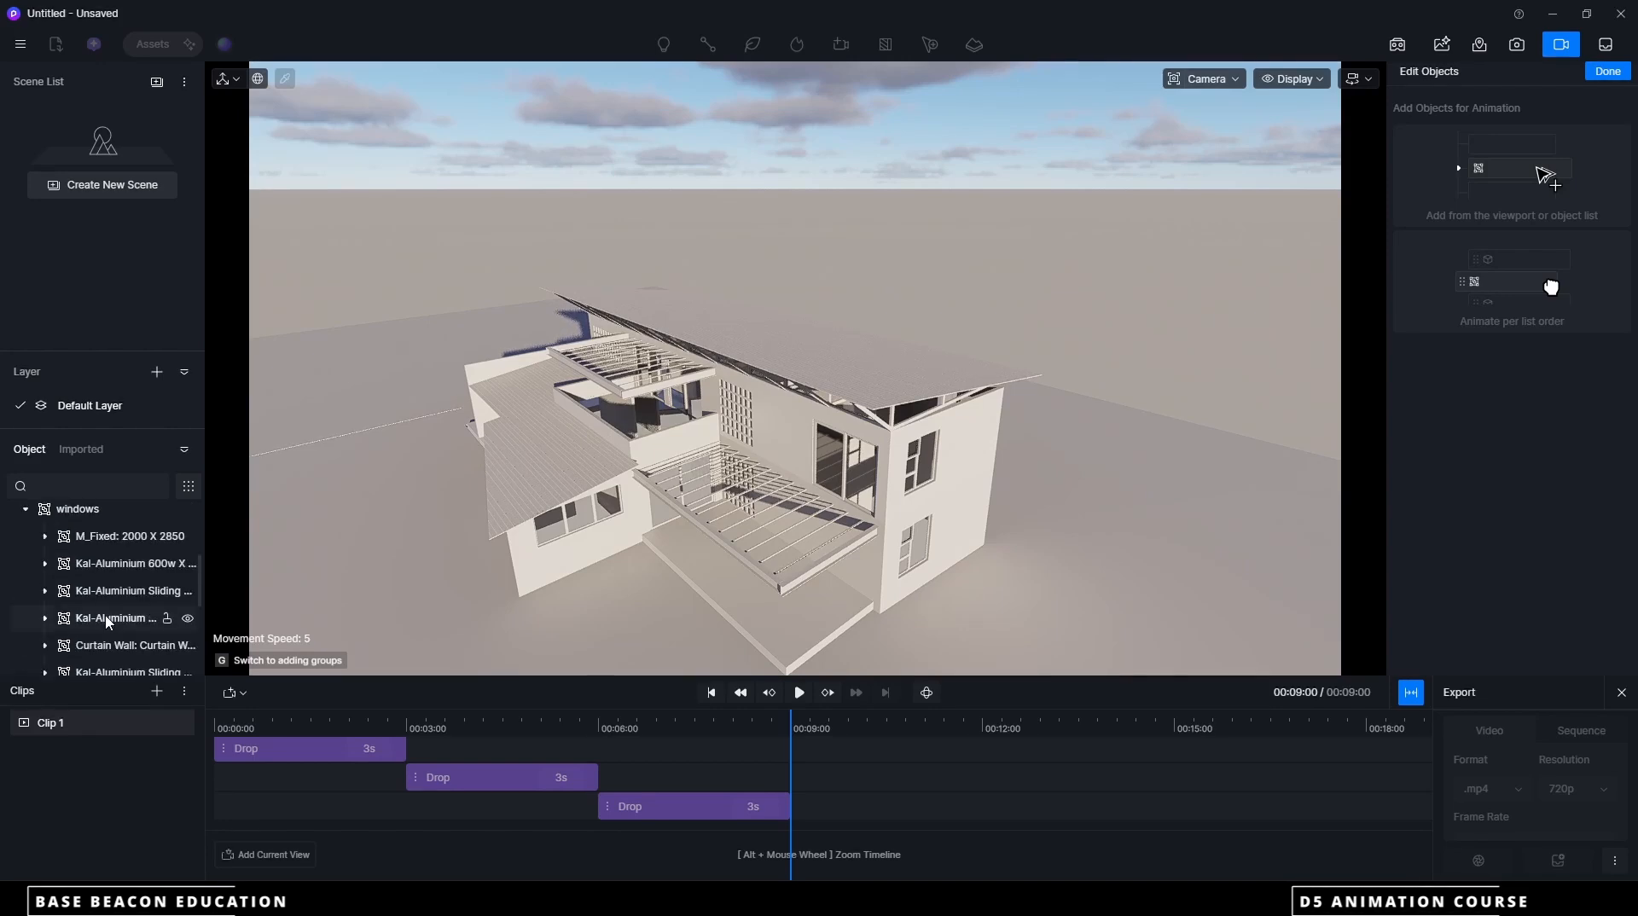
click(75, 560)
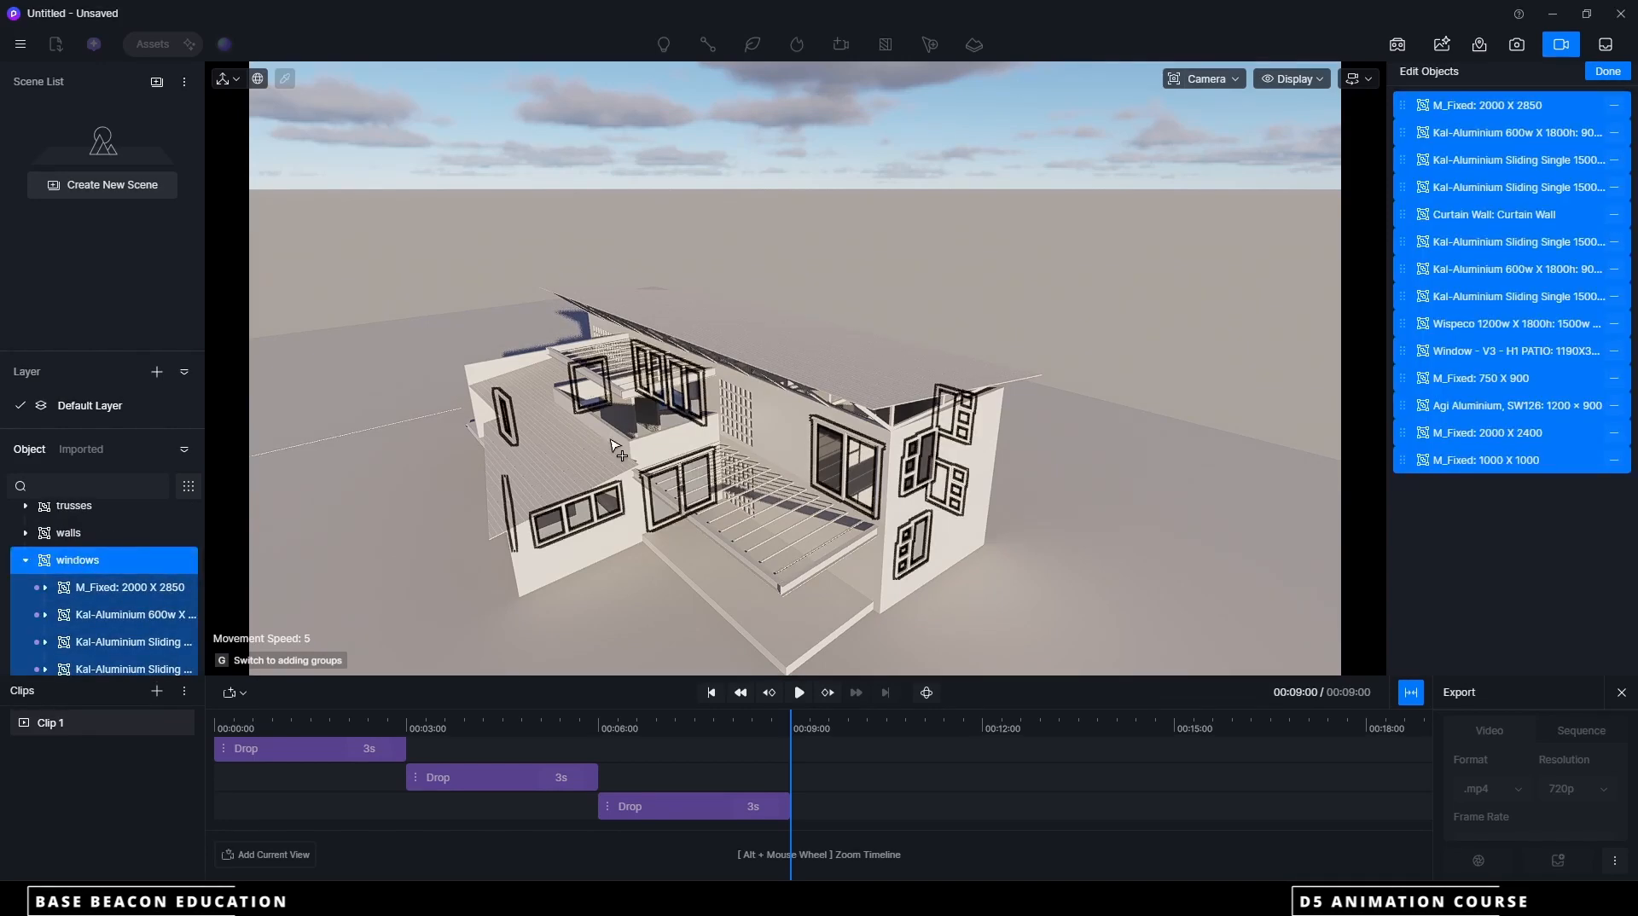
click(1607, 72)
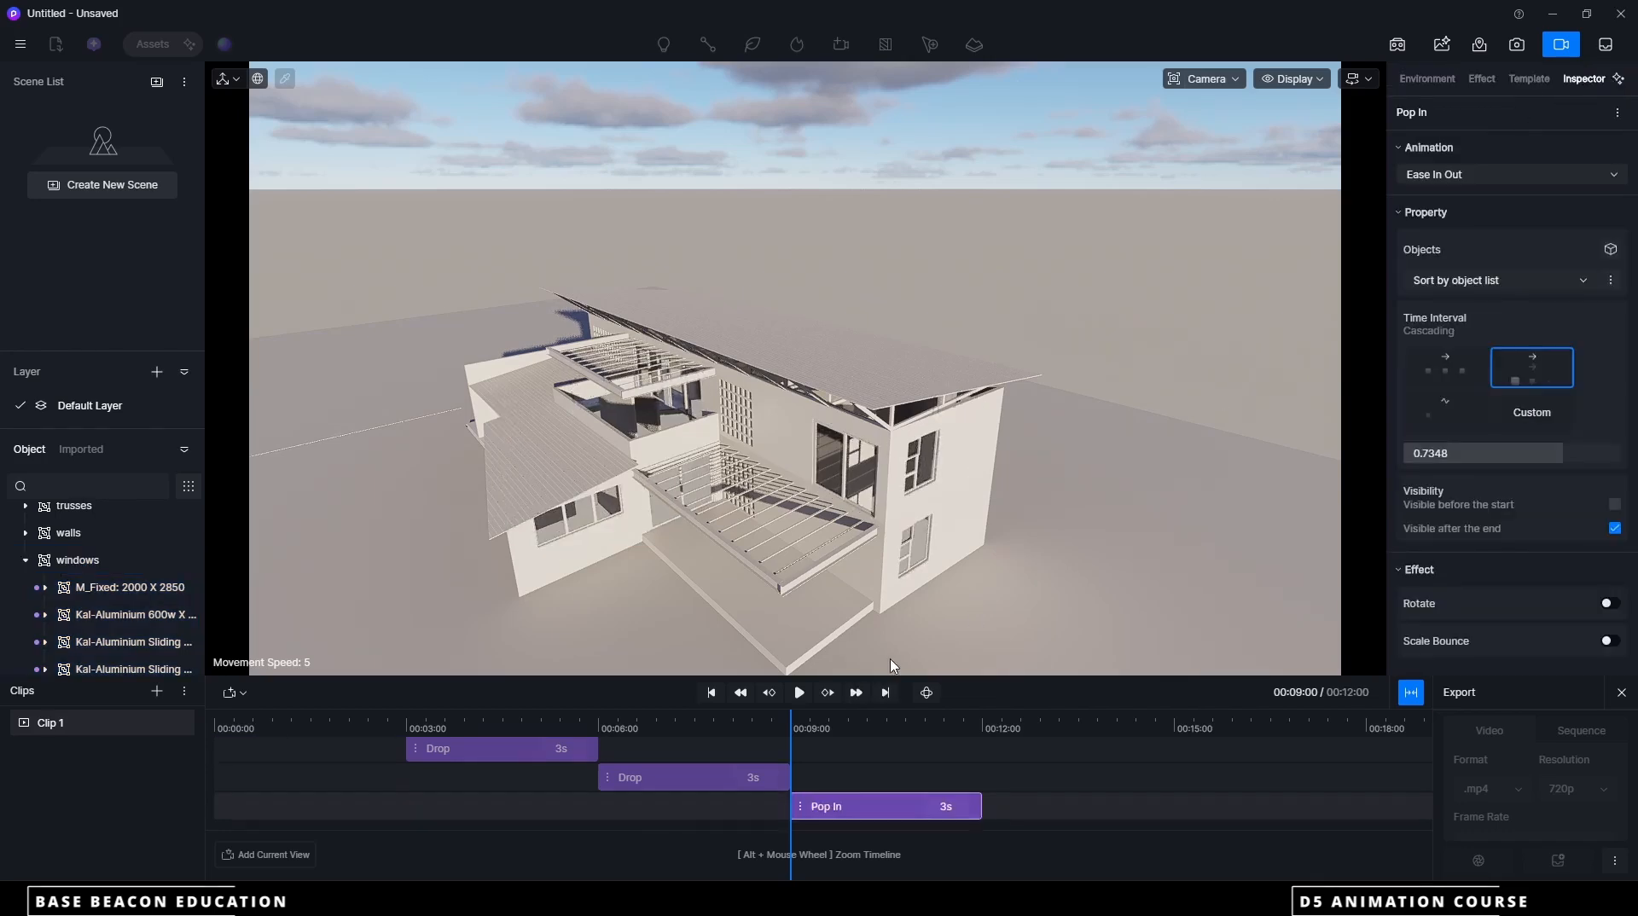
click(799, 694)
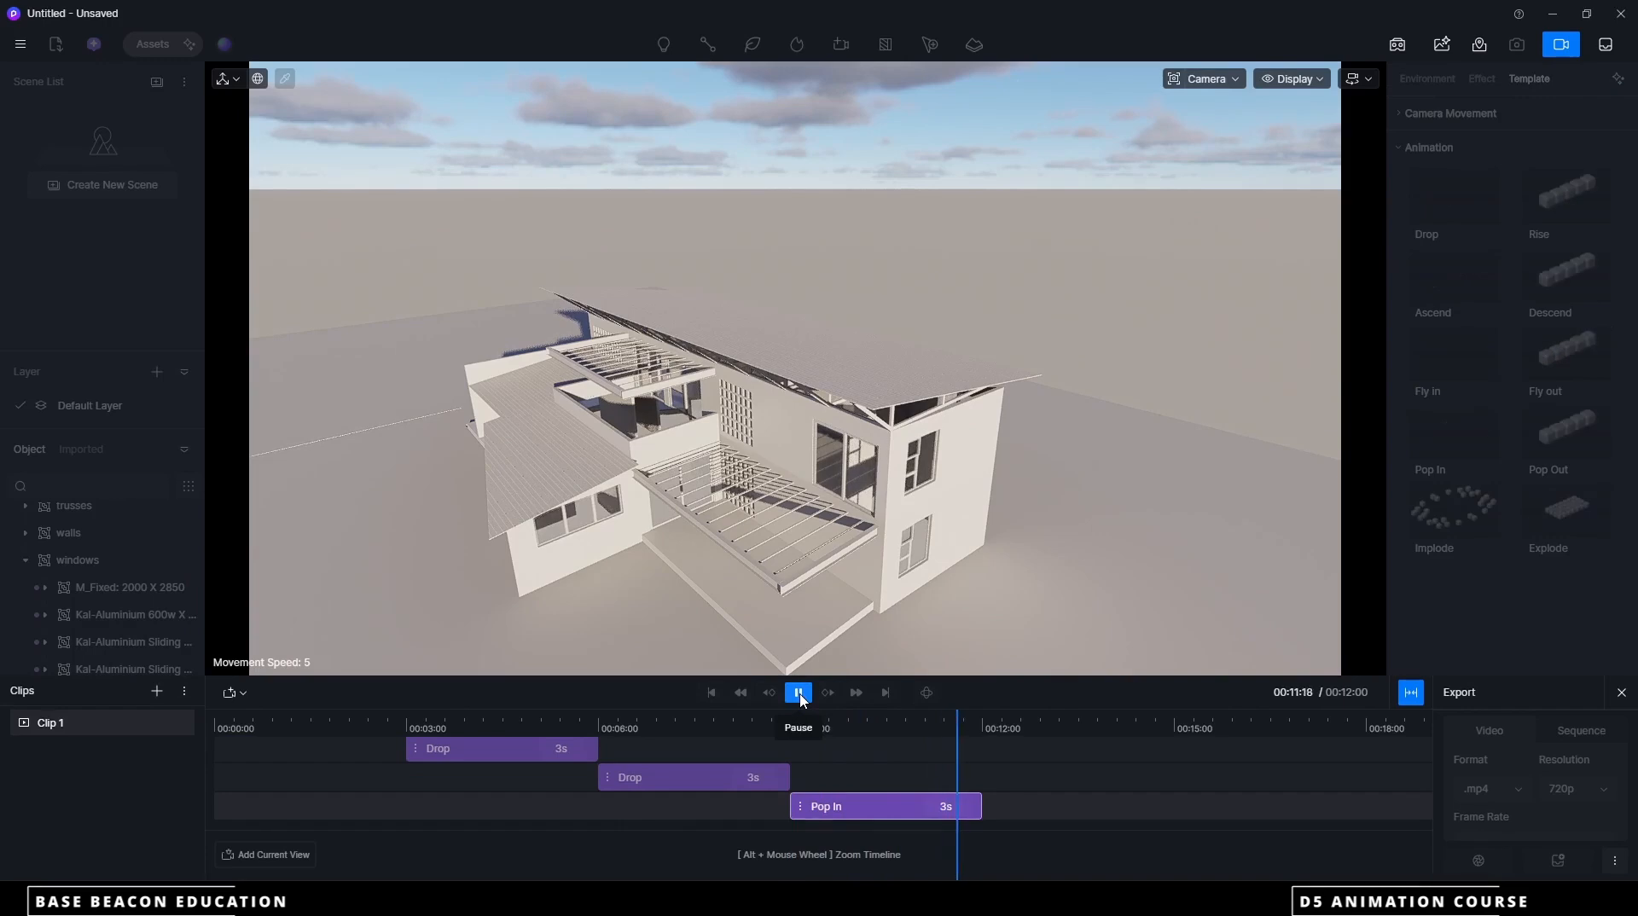
Add a 3-second Drop animation for the whole trusses group, starting at the 12-second mark
drag(981, 742, 883, 692)
click(884, 694)
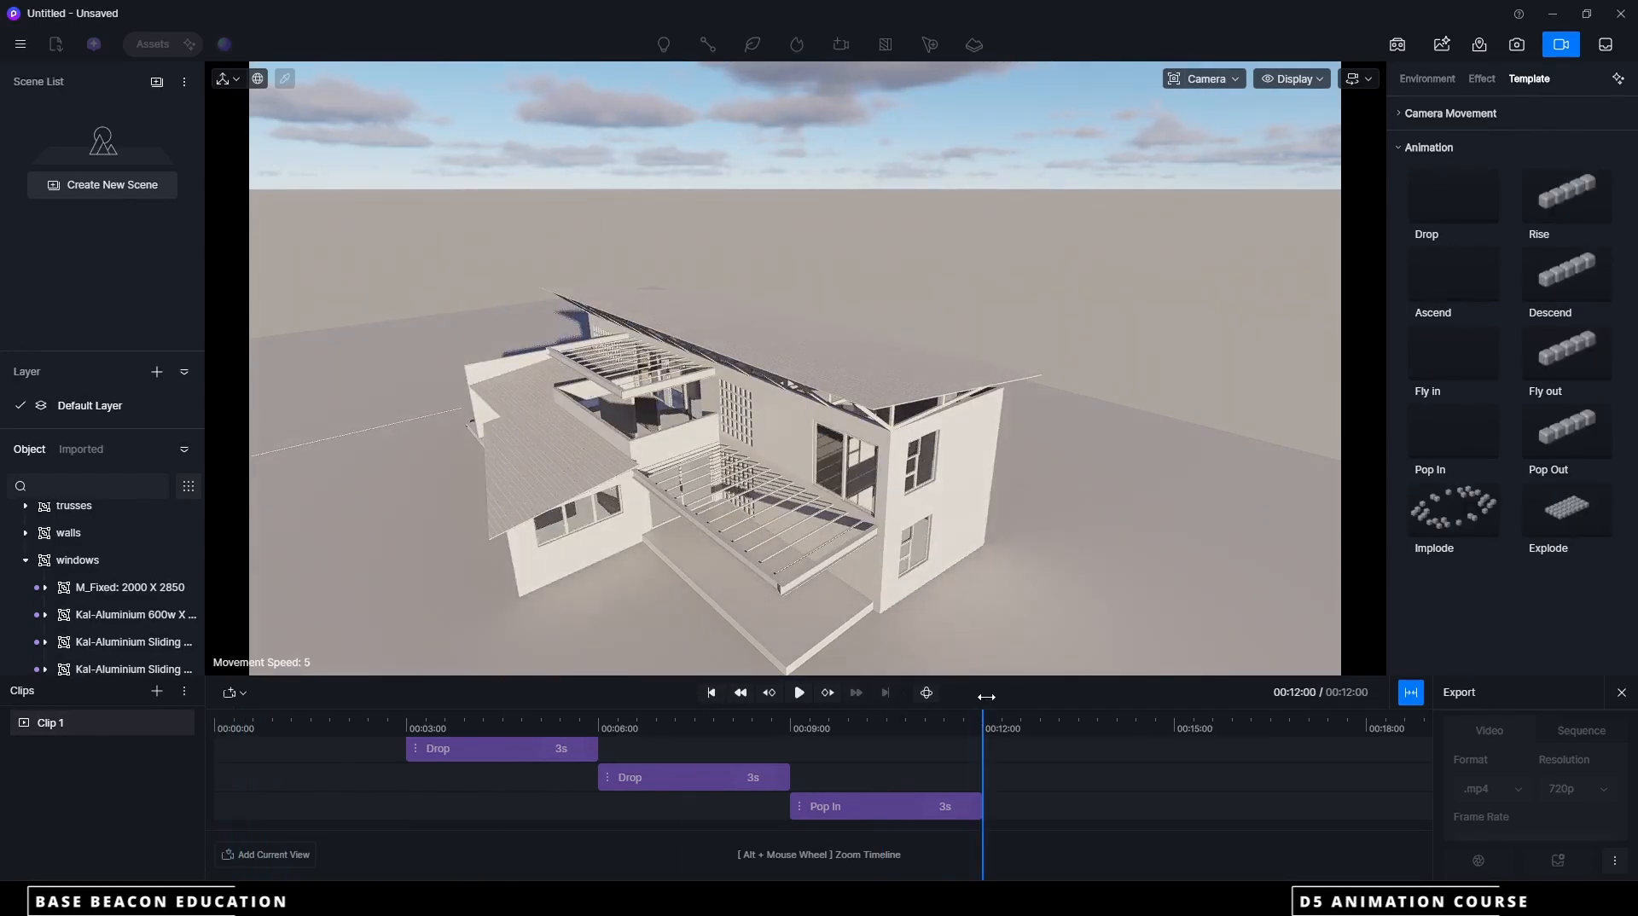
click(1461, 207)
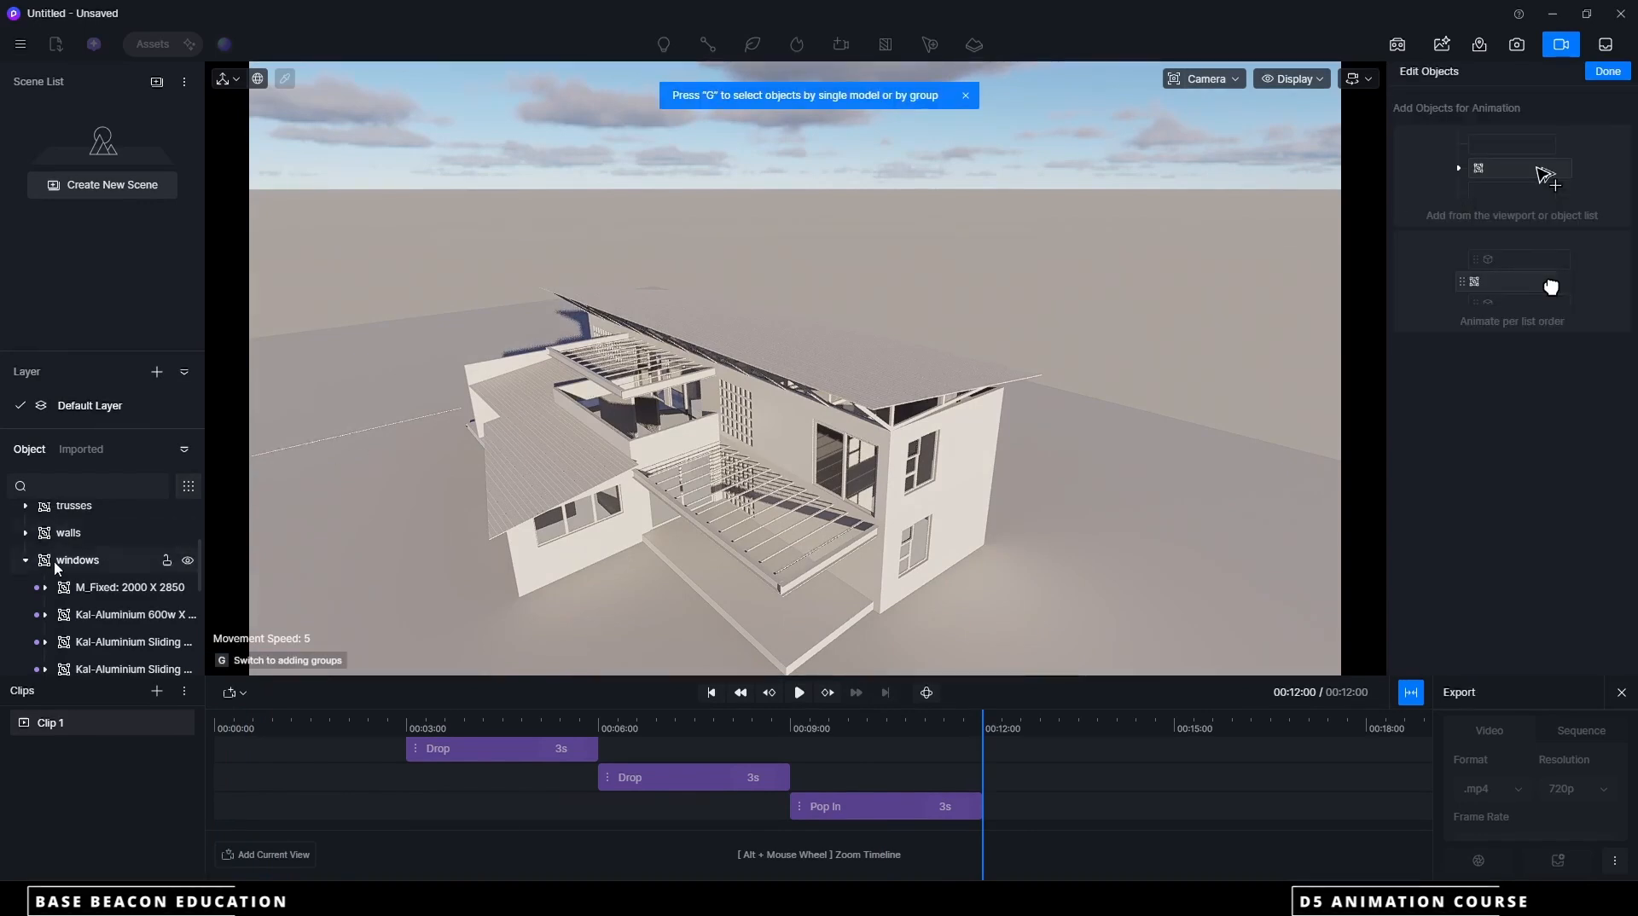
click(27, 562)
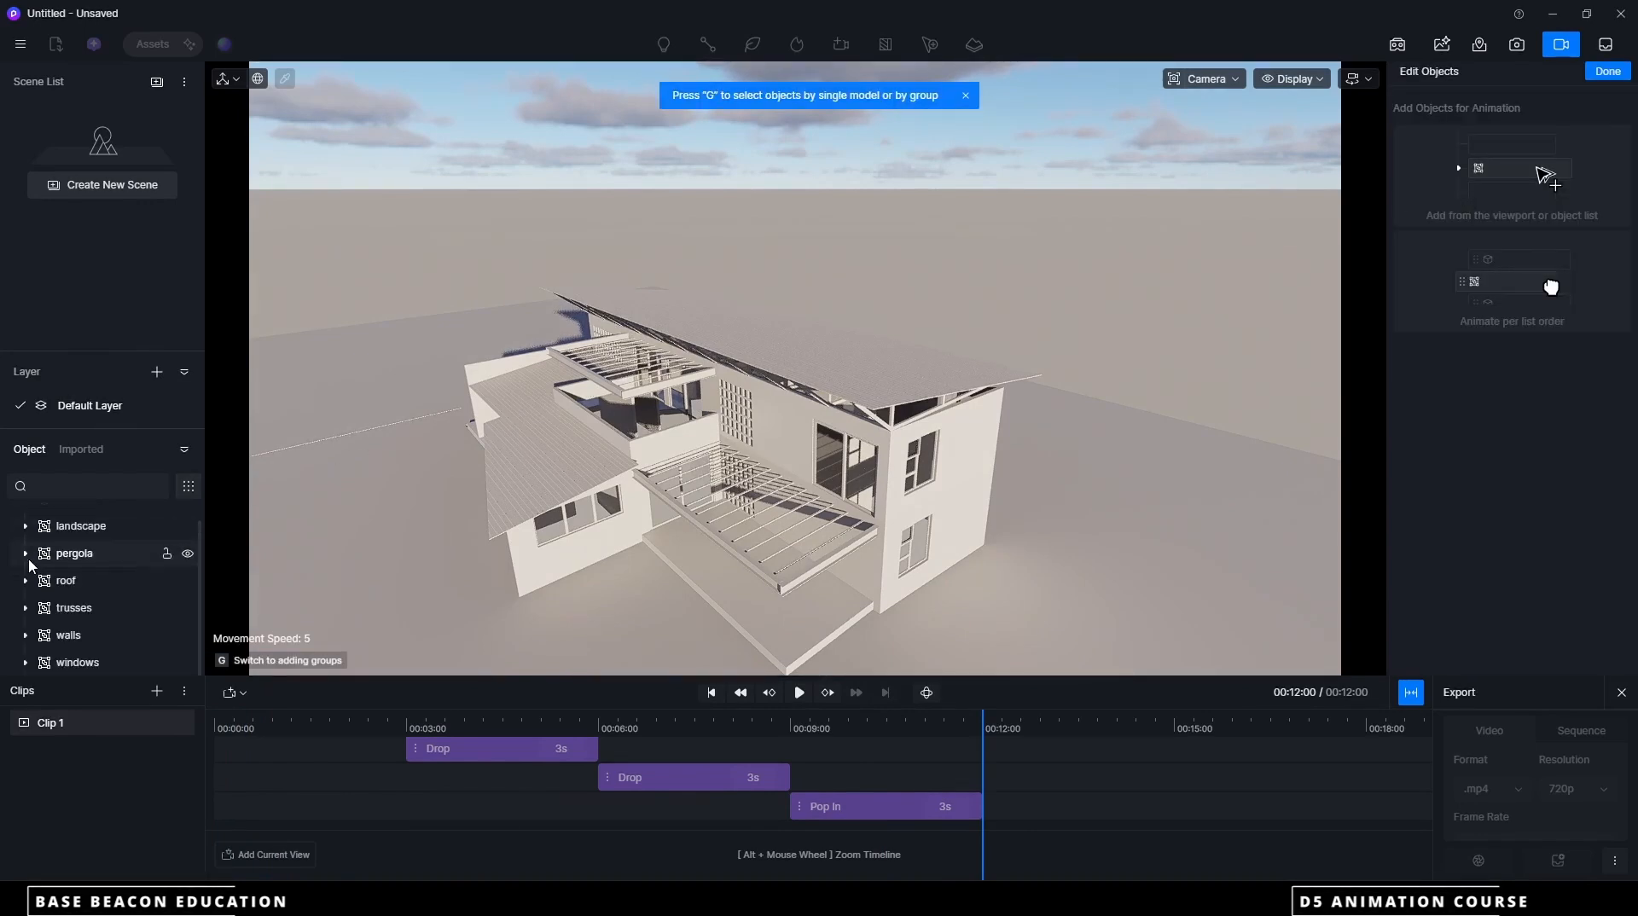
click(84, 611)
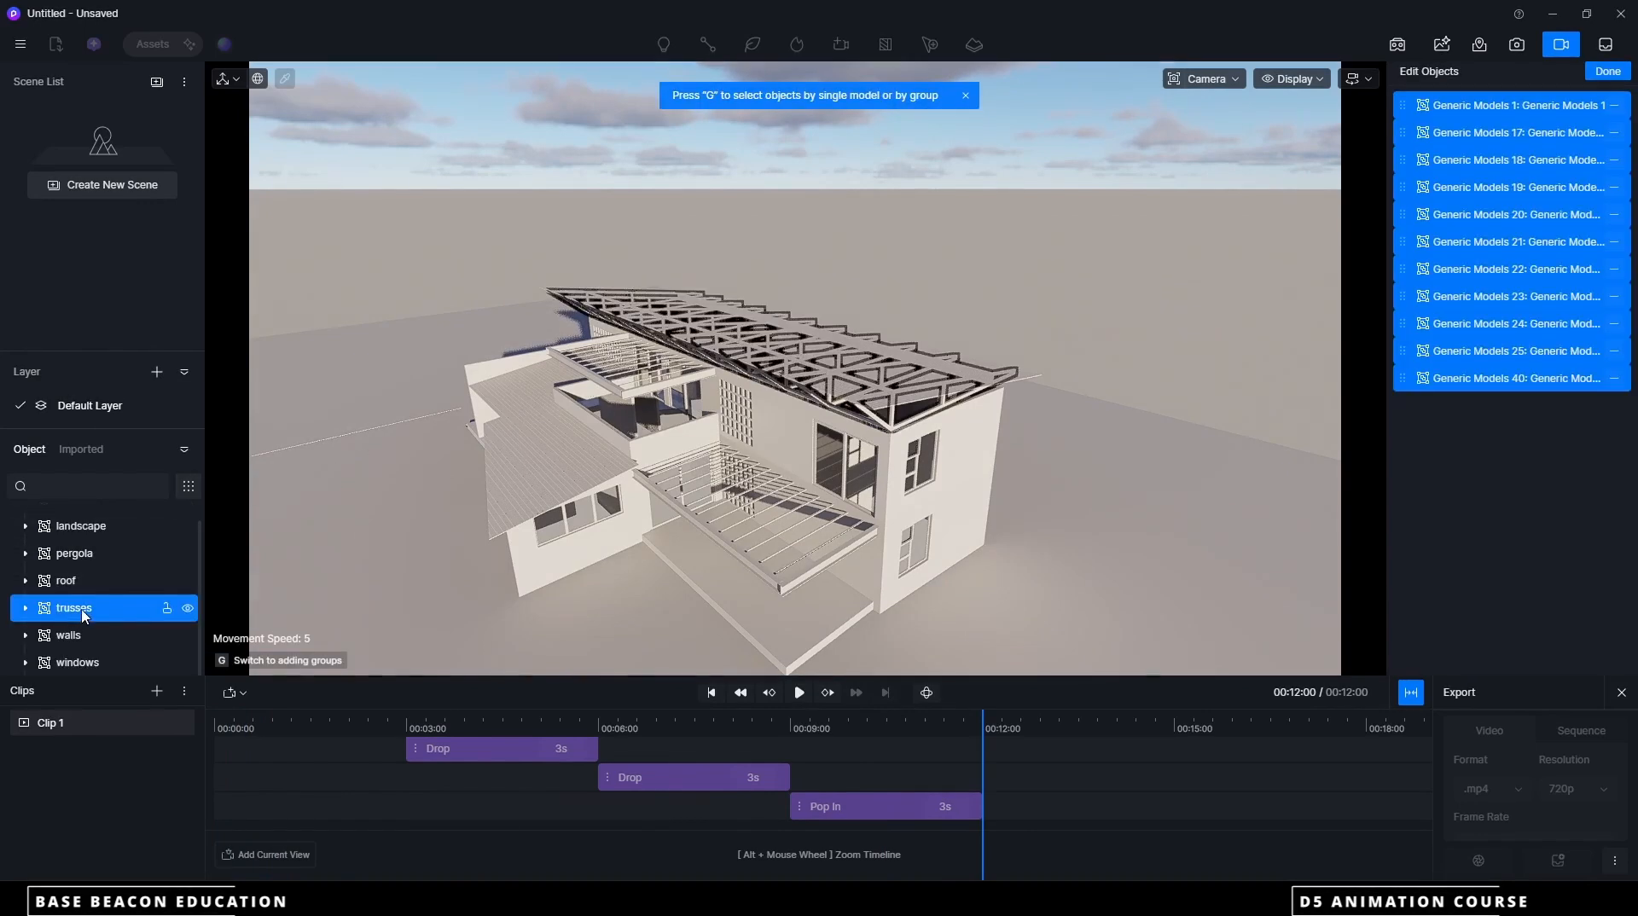
click(1611, 71)
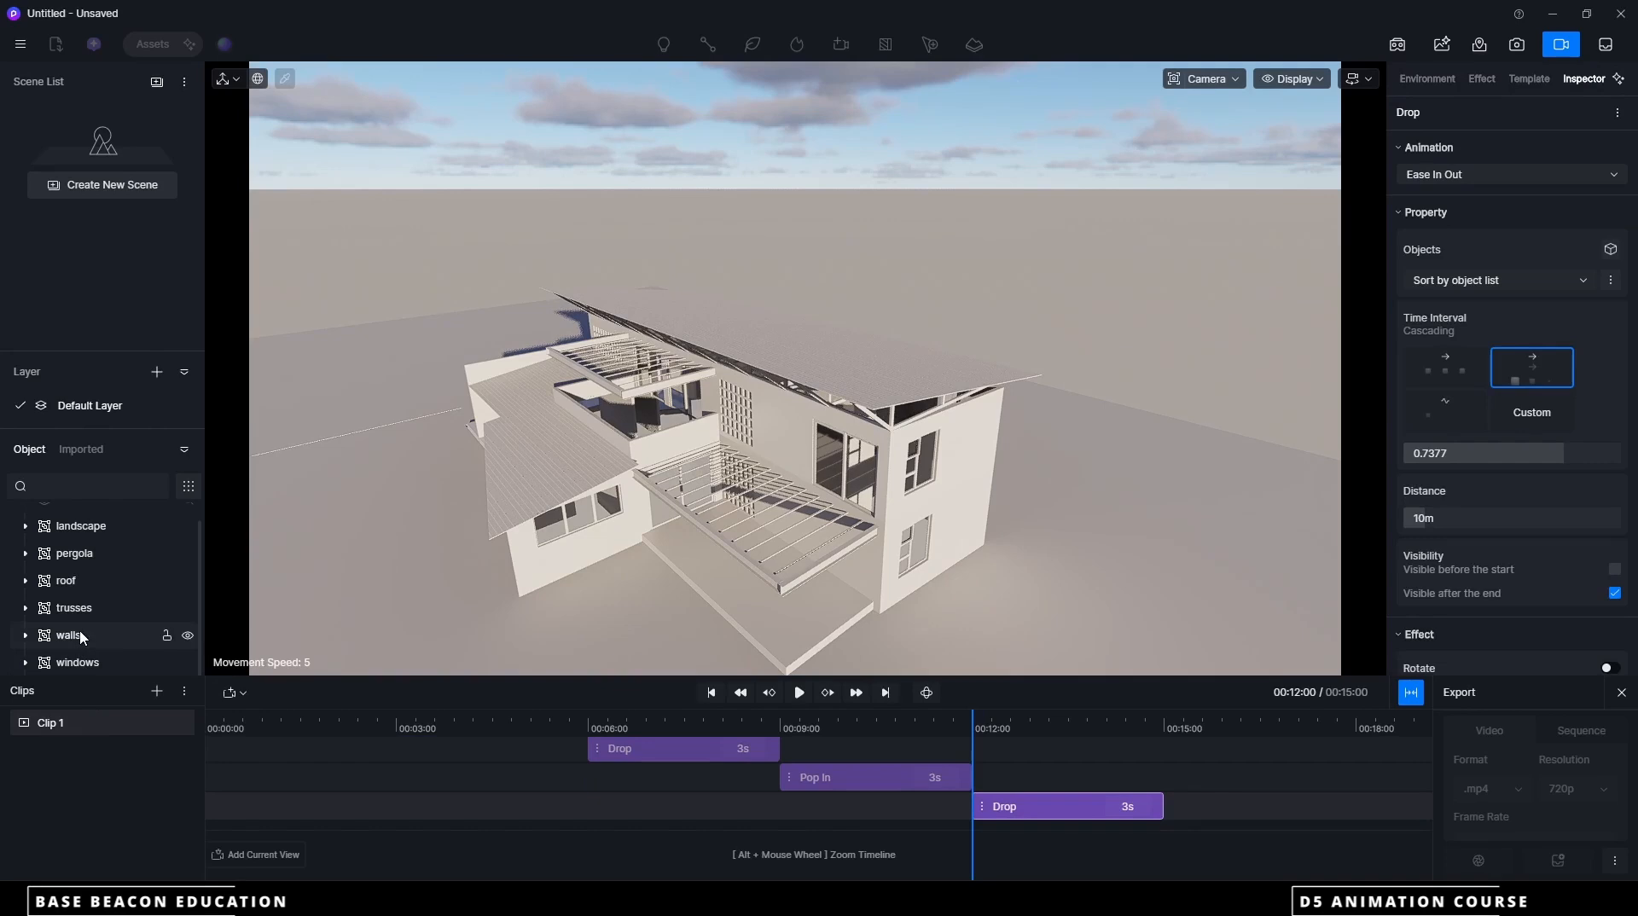
Add a 3-second Drop animation for the whole landscape group at the 12-second mark
scroll(85, 573, up, 1)
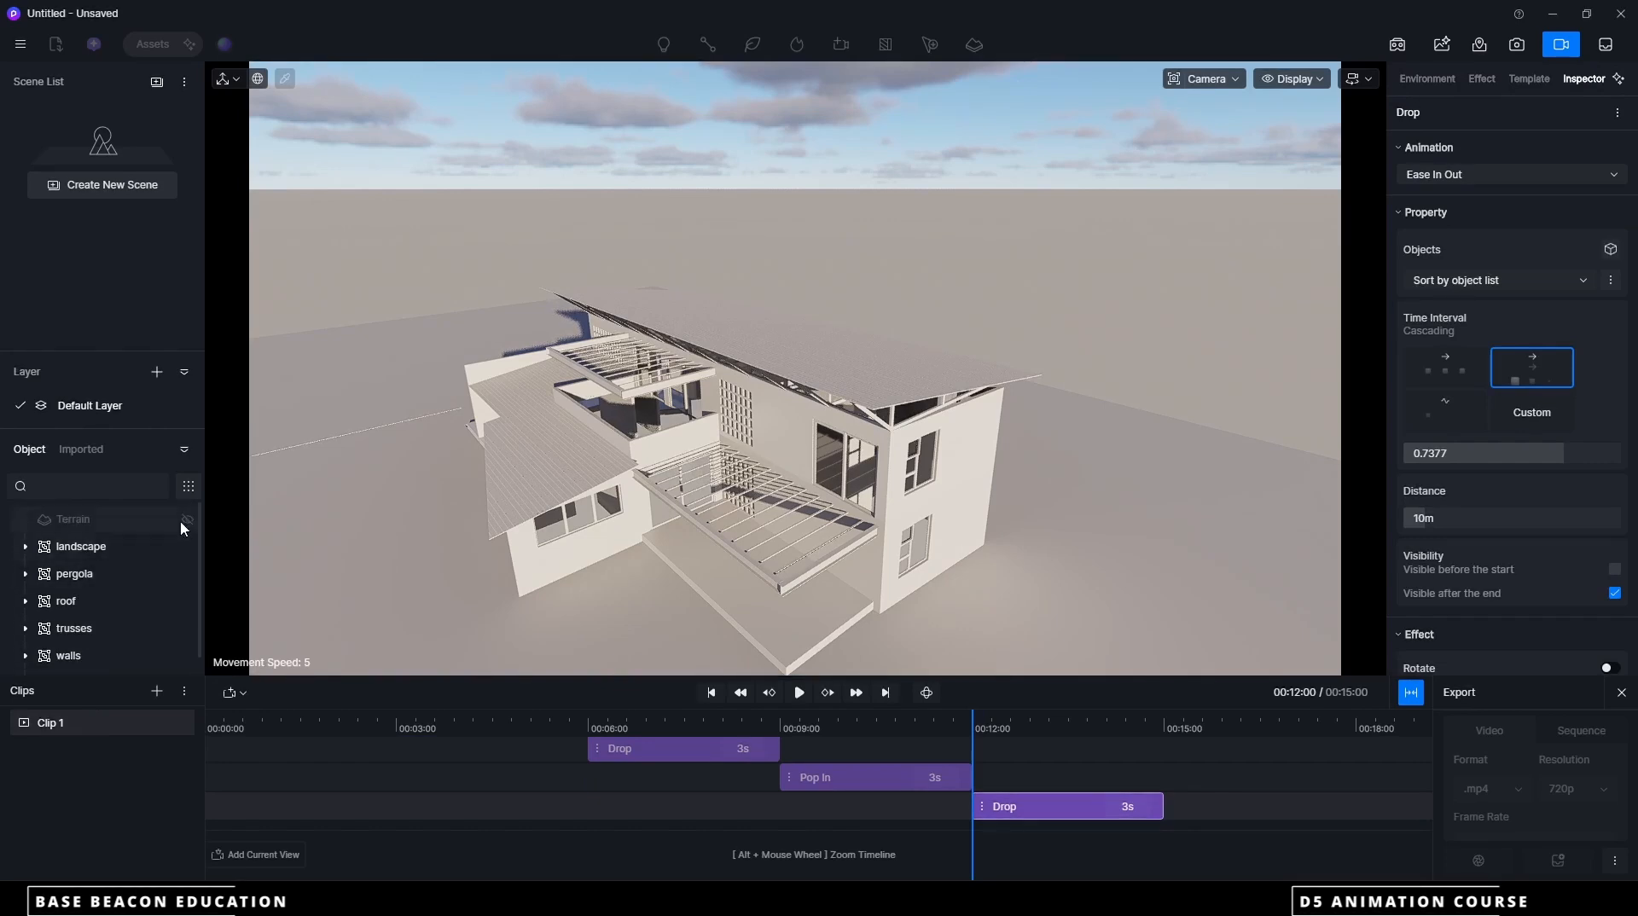
scroll(1467, 241, down, 1)
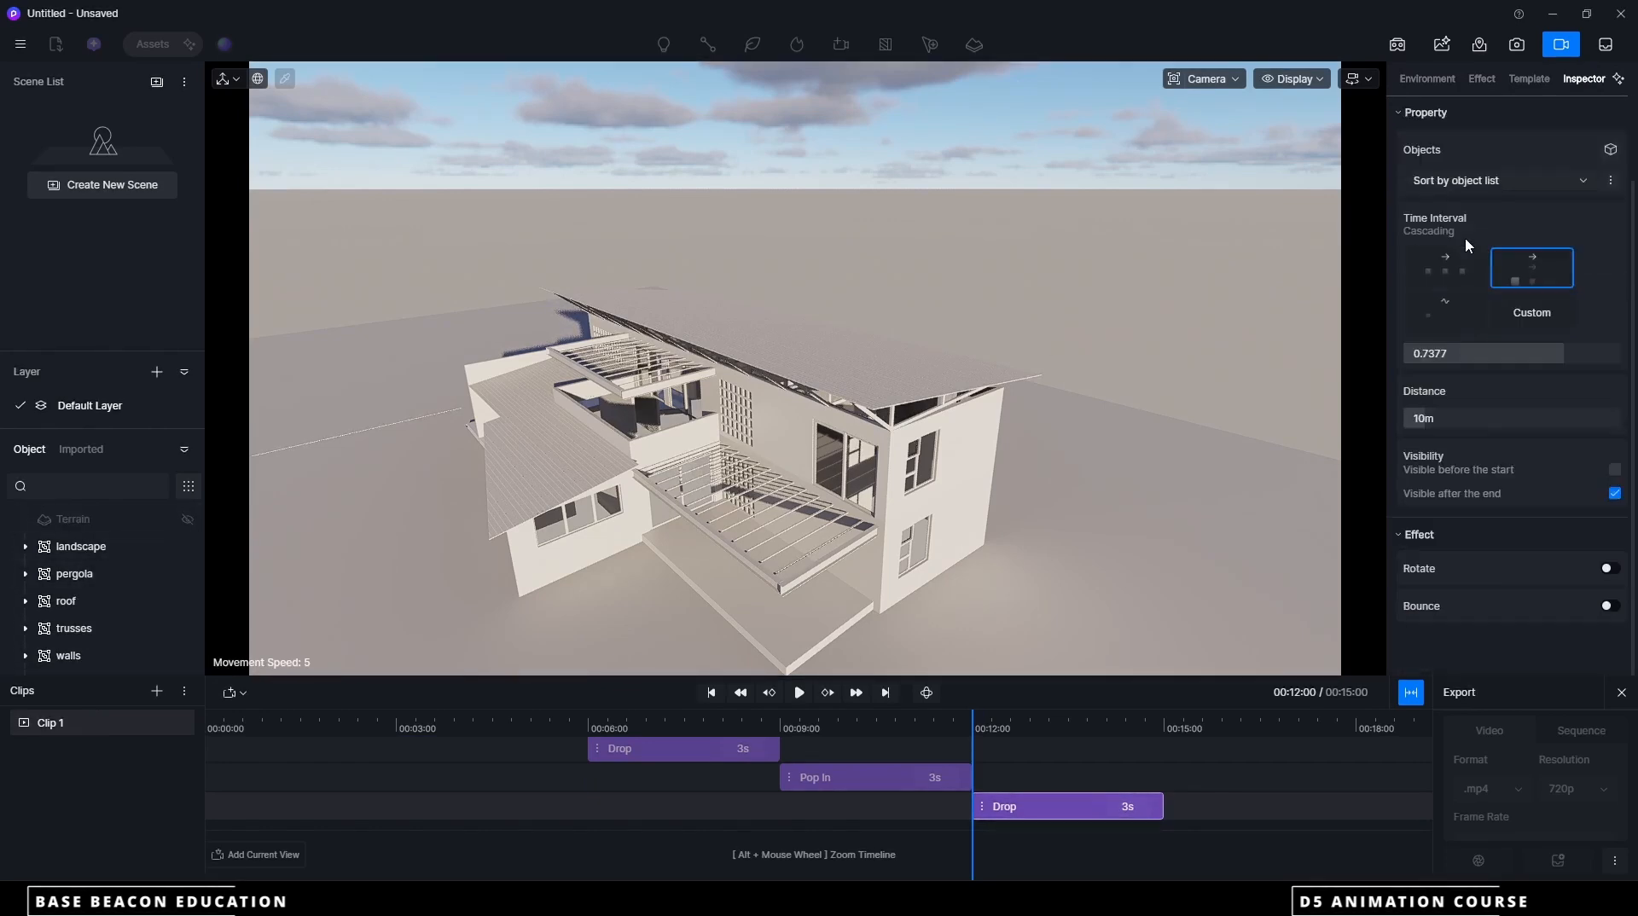
scroll(1466, 238, up, 1)
click(1525, 82)
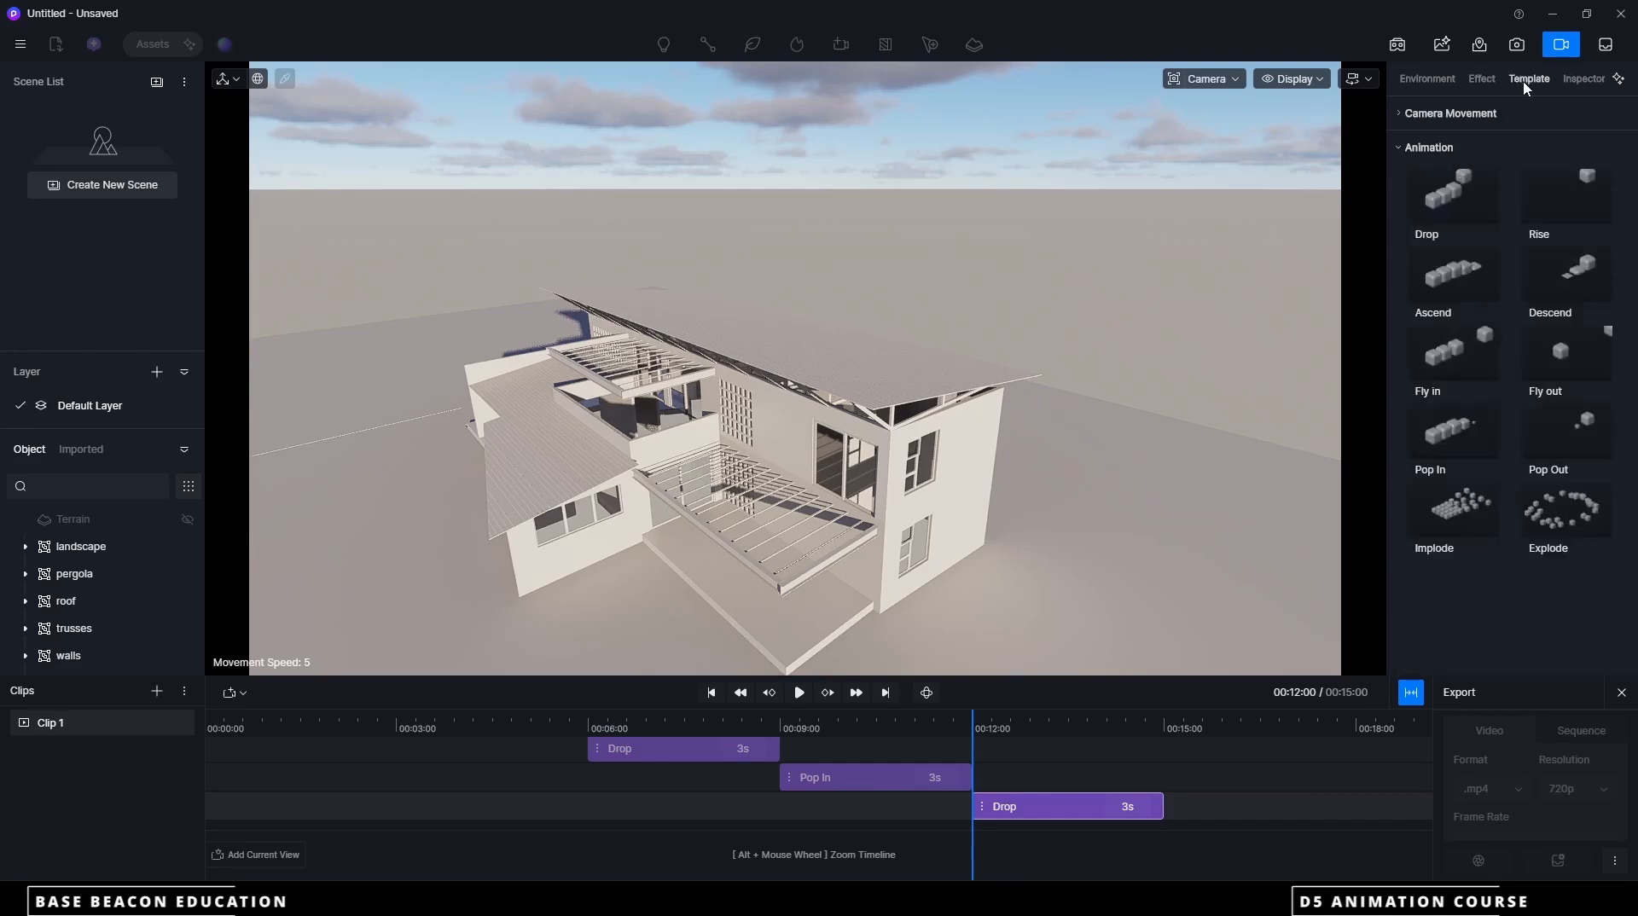
click(1451, 195)
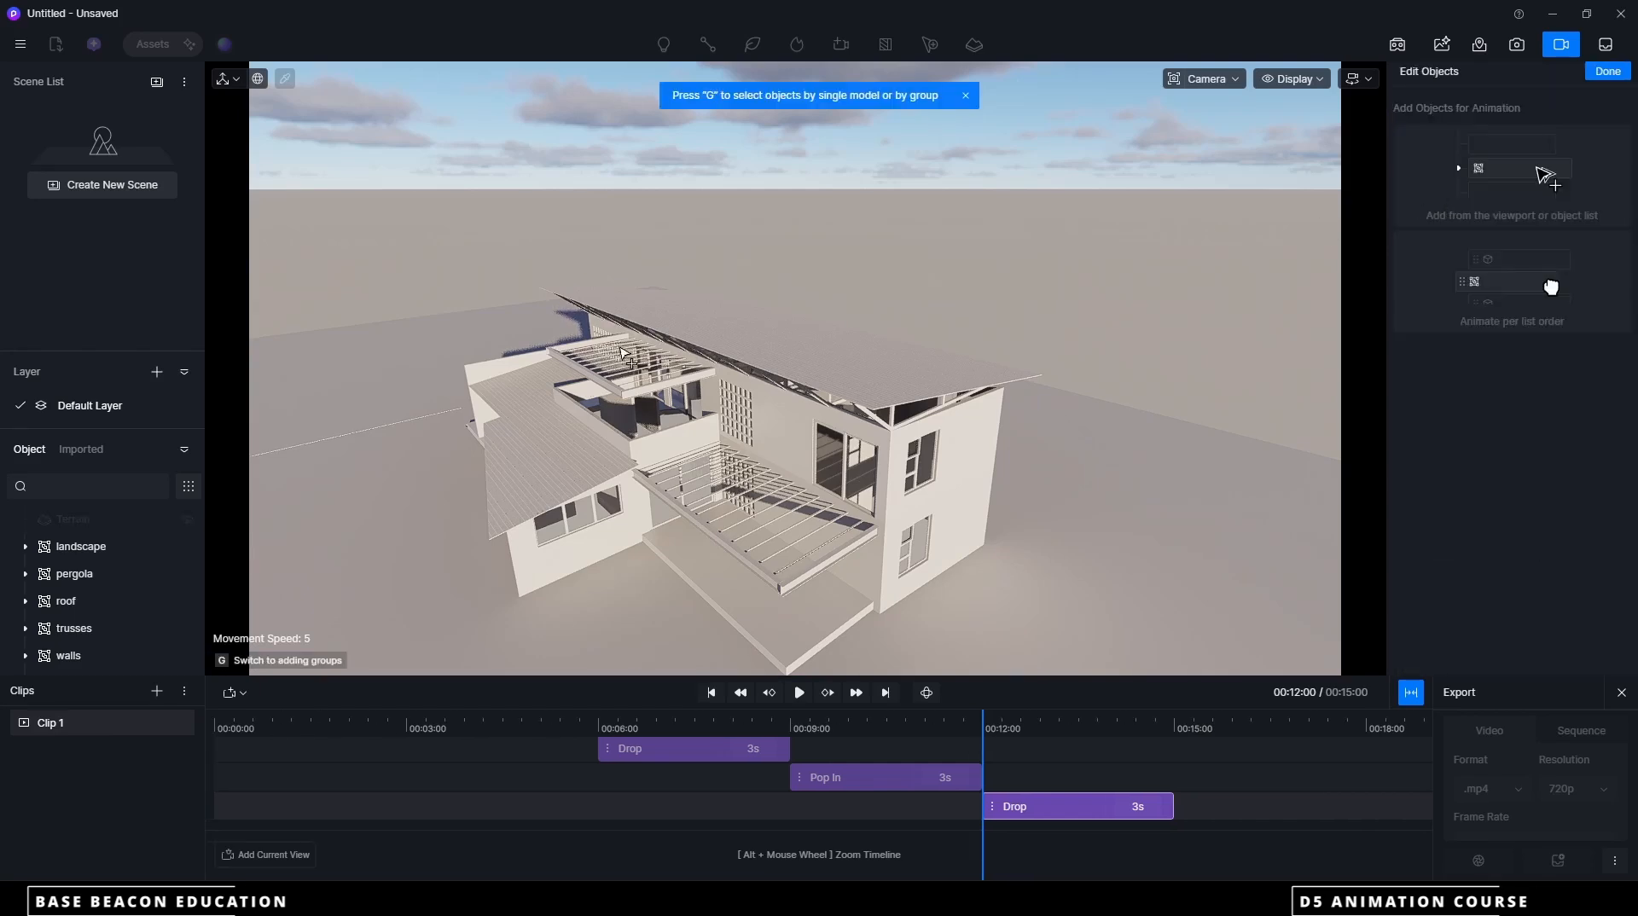
click(92, 547)
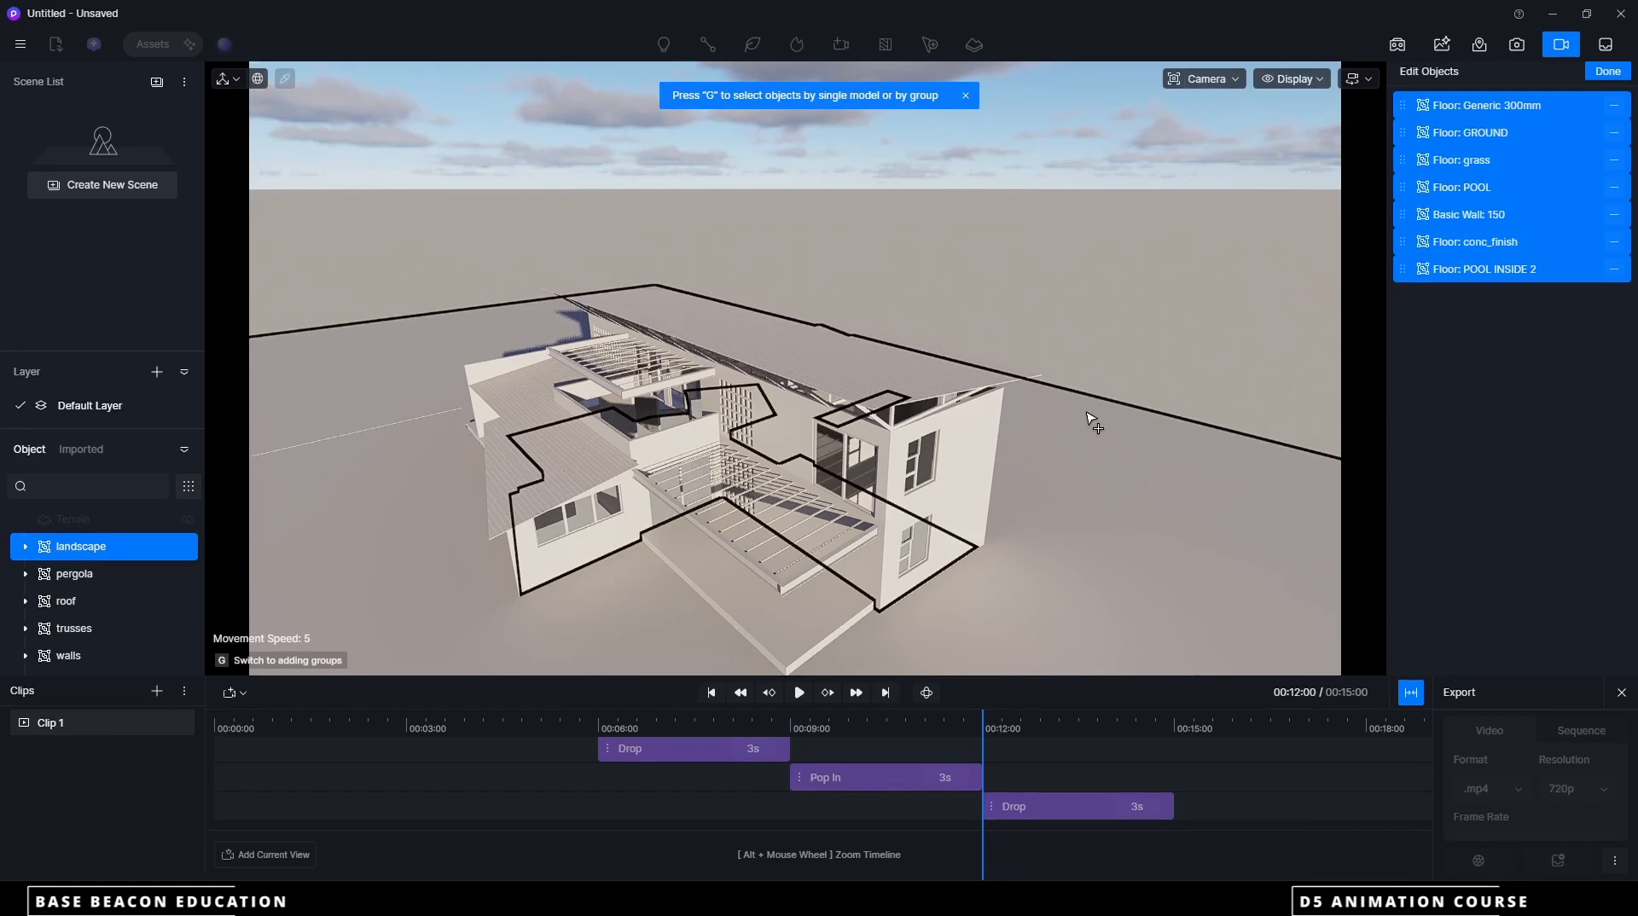
click(1609, 72)
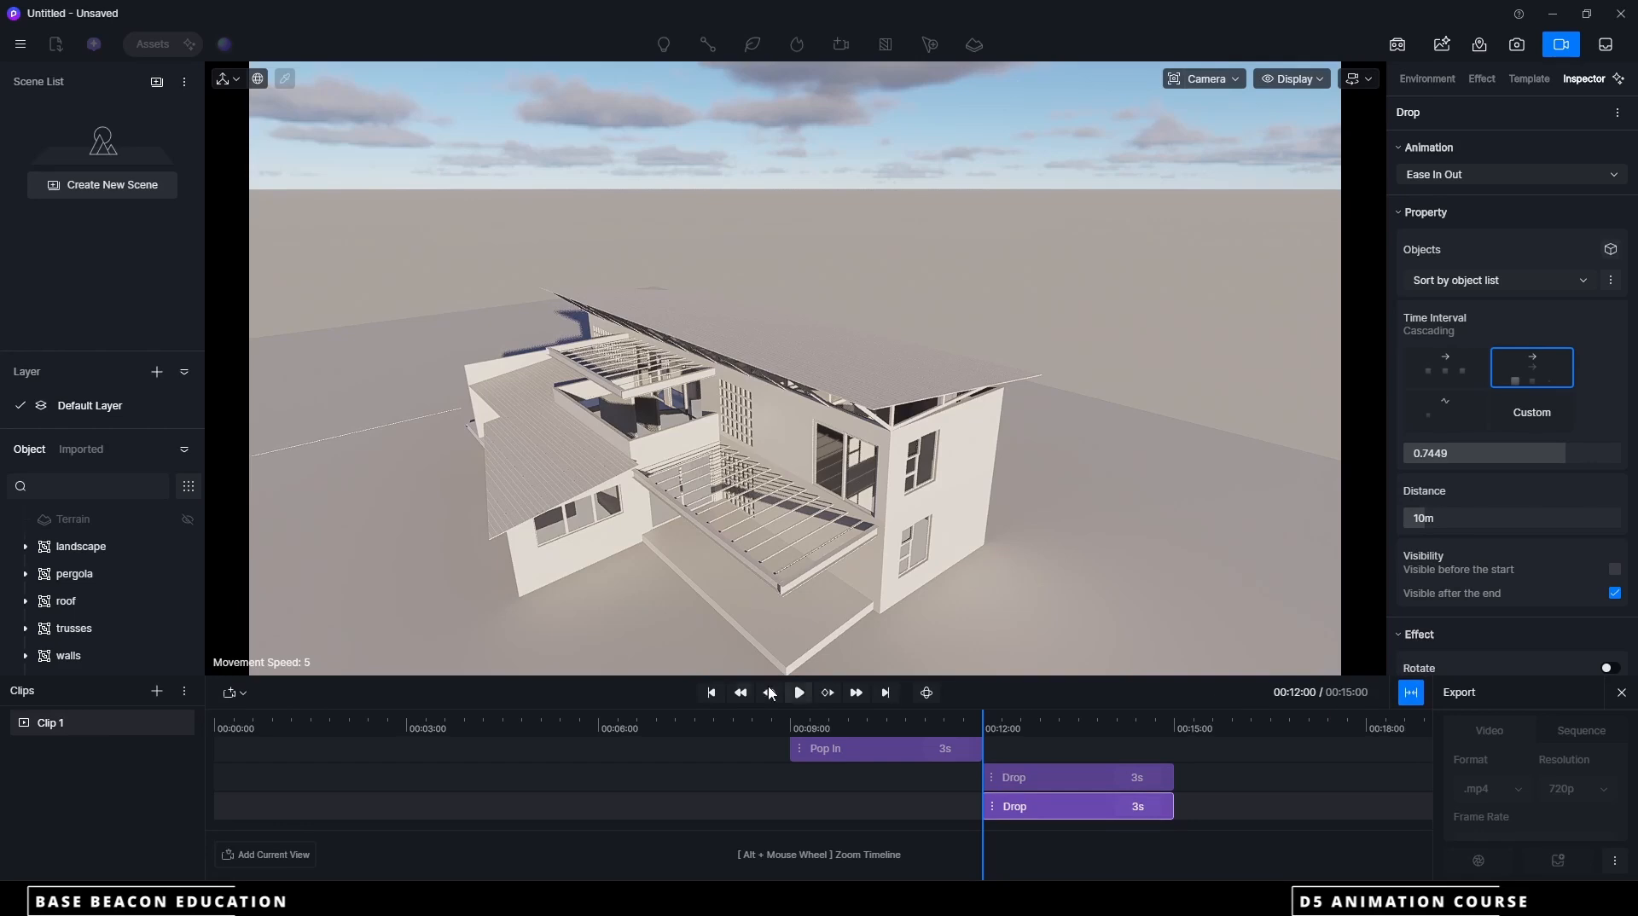
Enlarge the timeline area, move the landscape Drop clip to 0 seconds and shift the roof Drop clip to about 2.5 seconds
click(1412, 695)
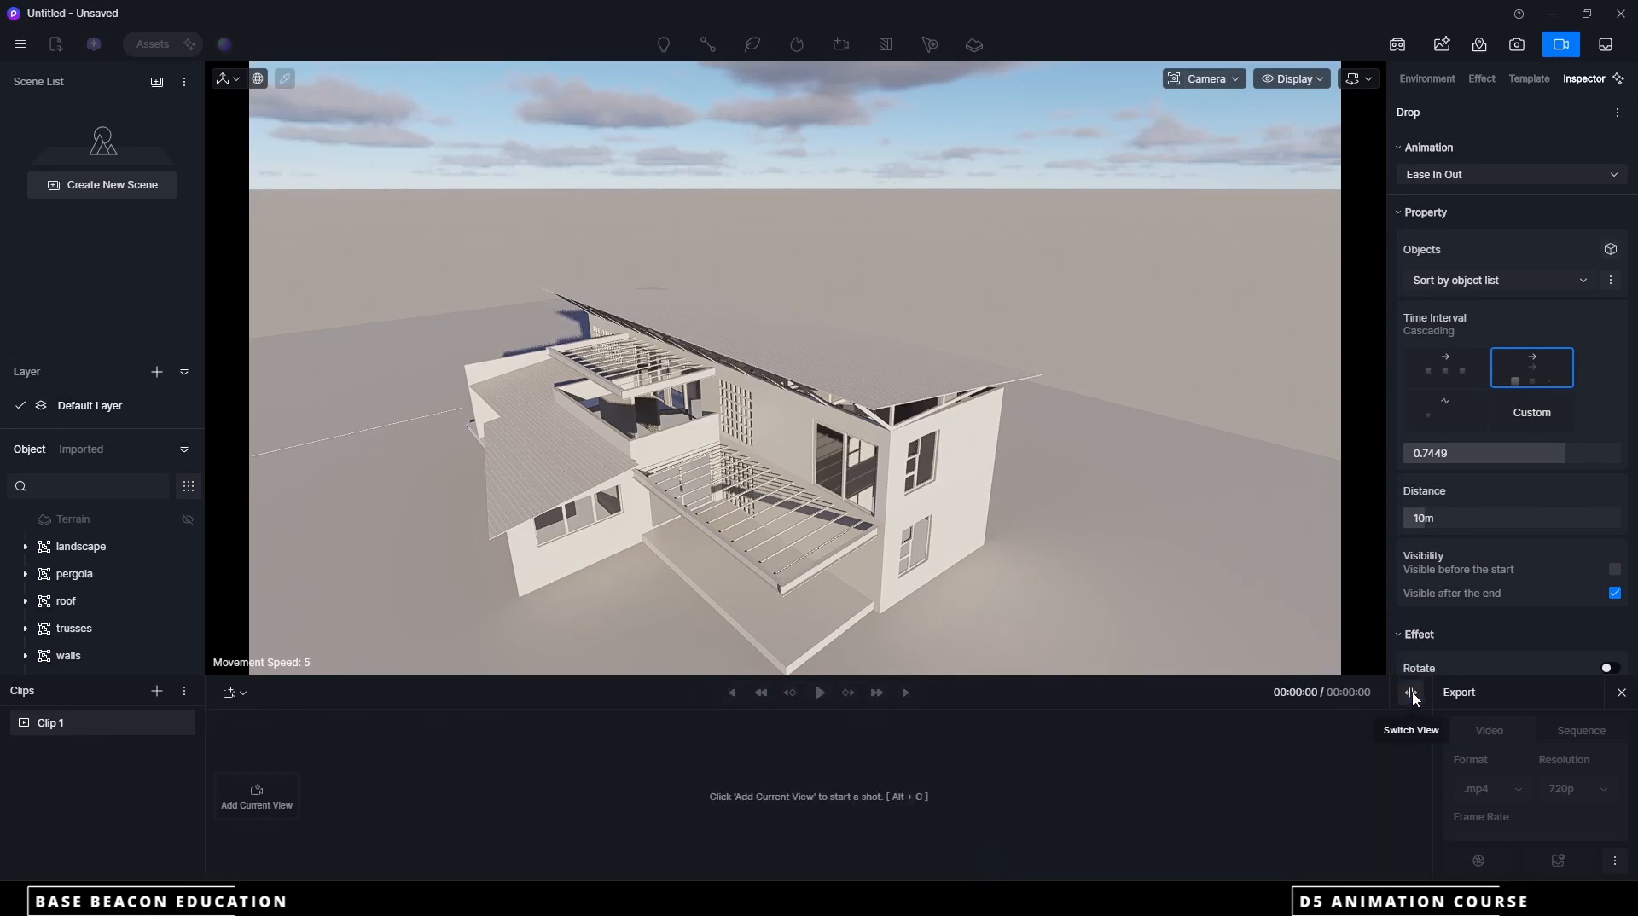
click(1411, 696)
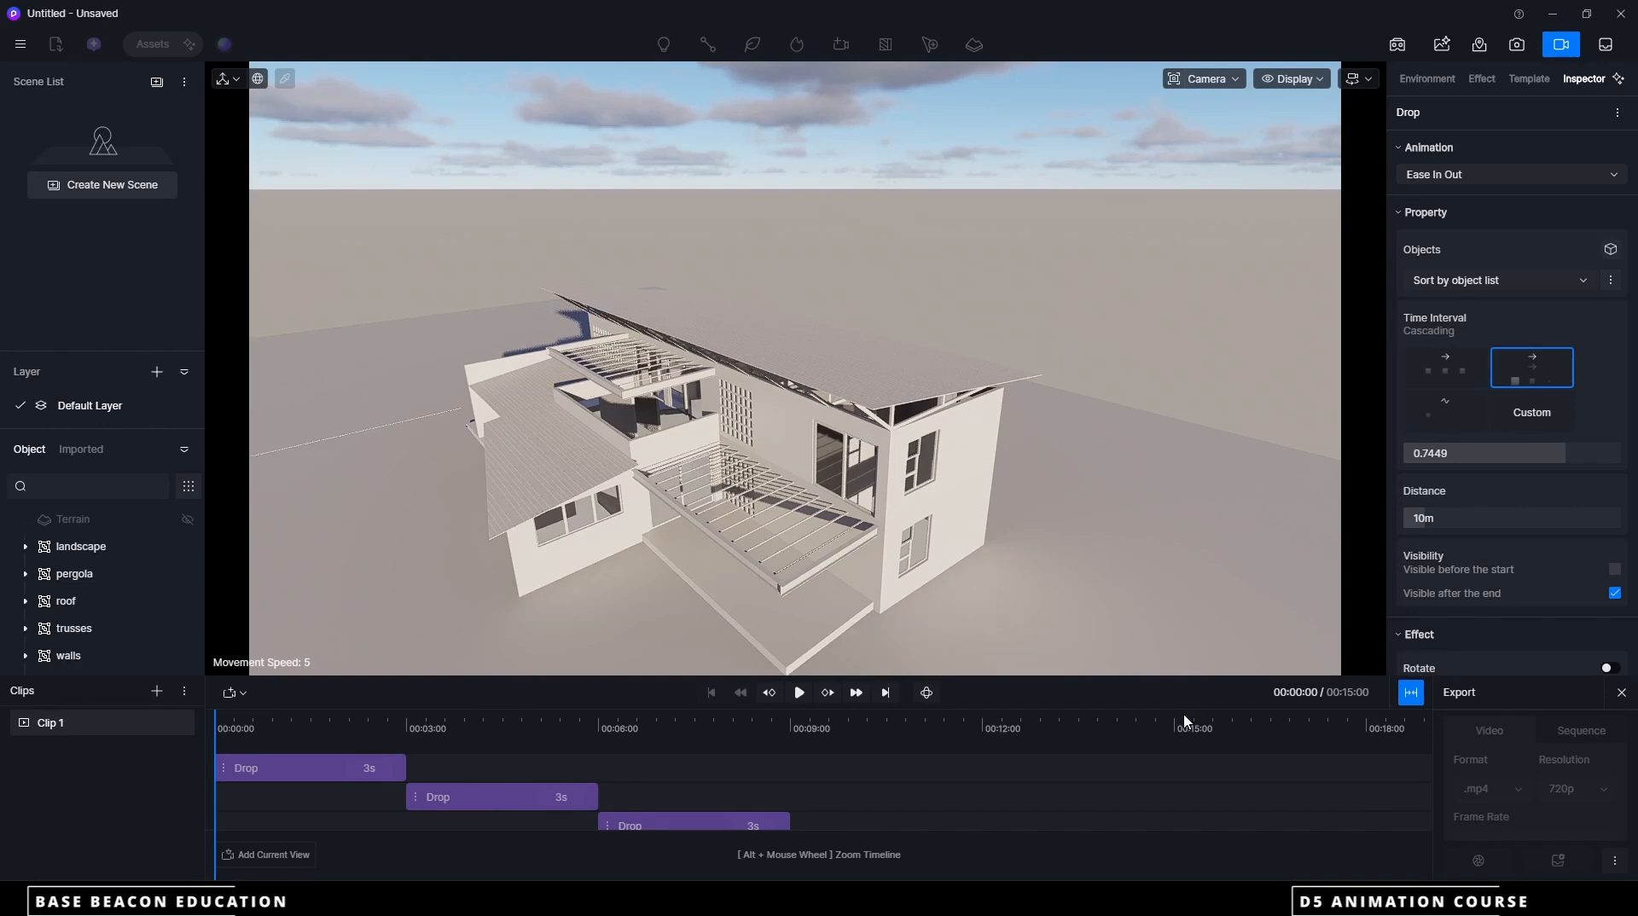
drag(1160, 675, 1156, 576)
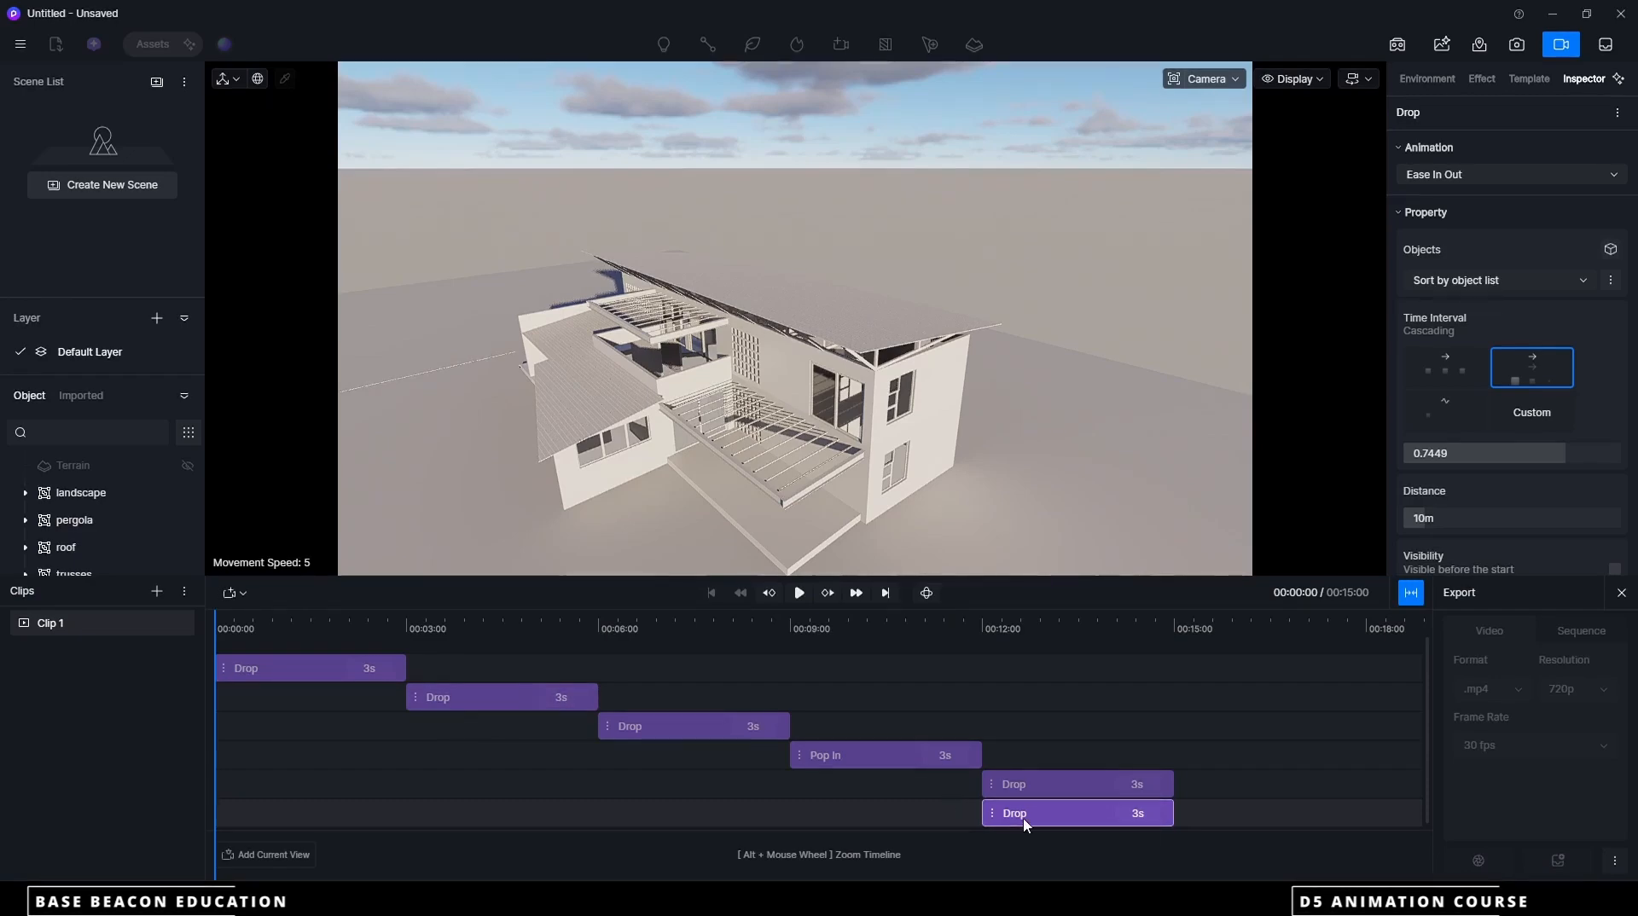
drag(981, 816, 267, 817)
drag(254, 680, 420, 680)
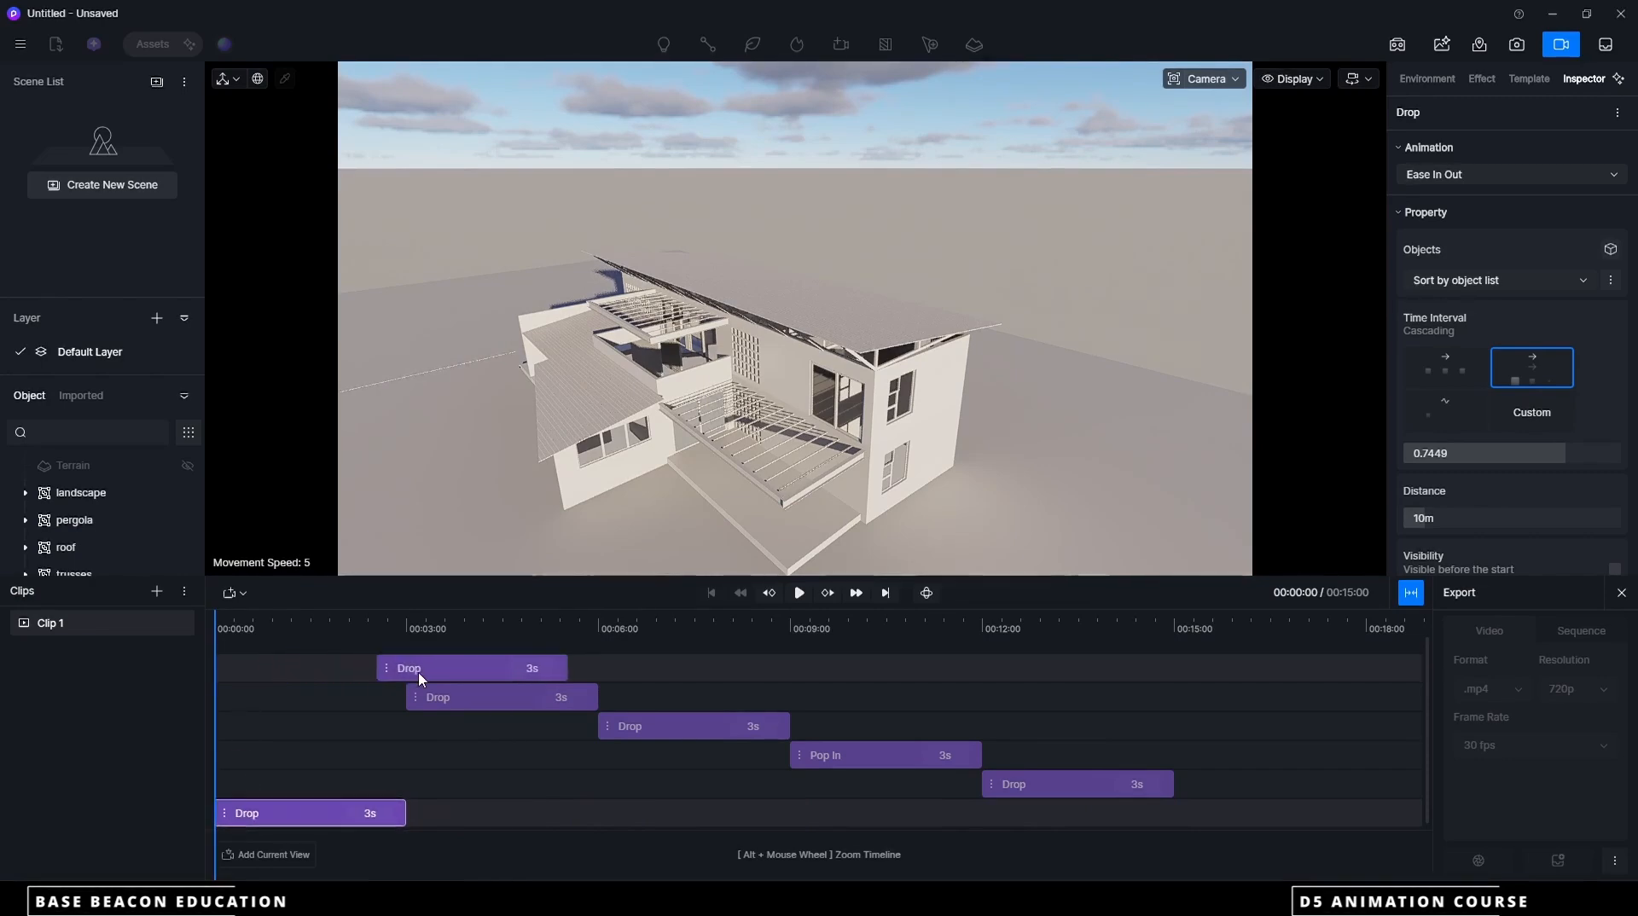
Scrub the timeline and move the walls Drop clip to about 3 seconds and the windows Pop In clip to about 6 seconds
drag(216, 633, 655, 647)
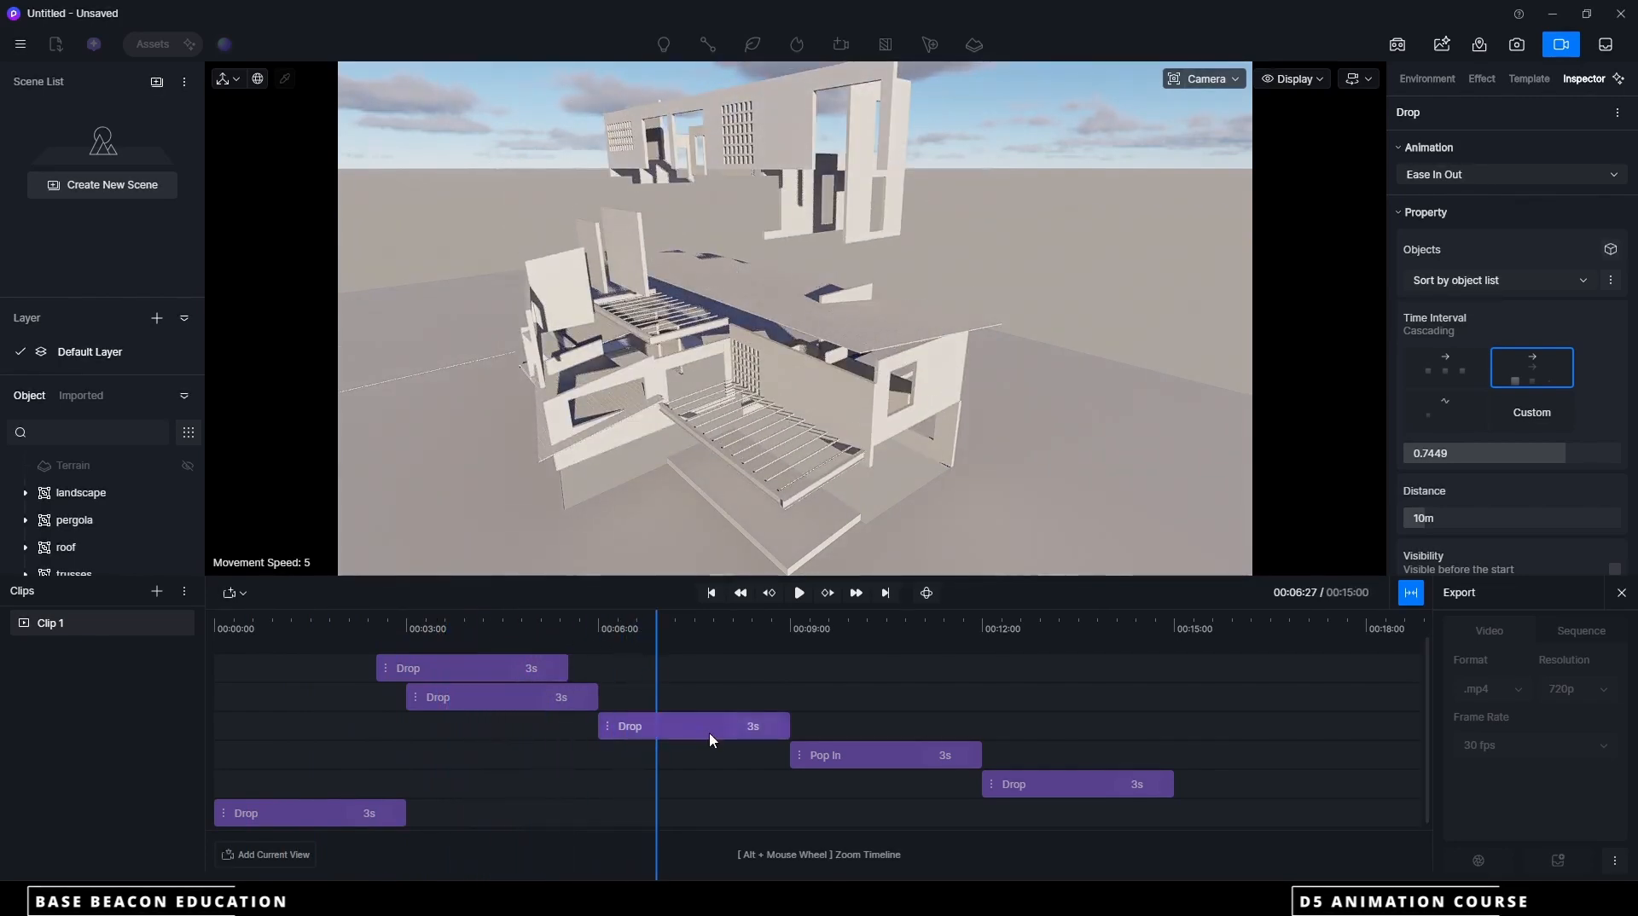
drag(711, 739, 506, 778)
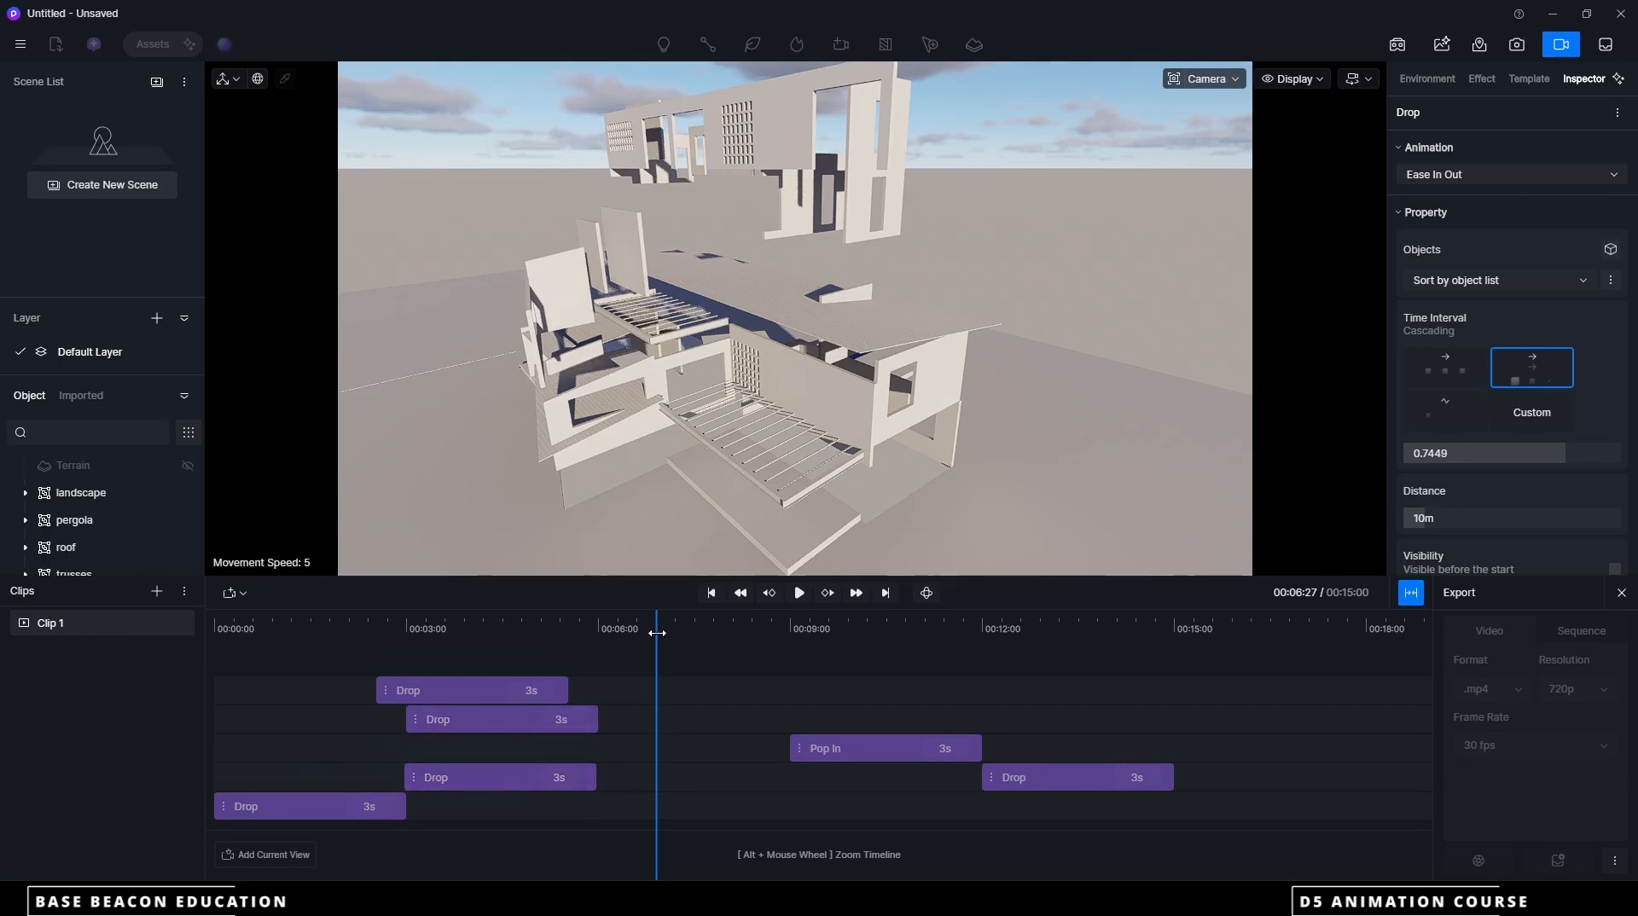
drag(657, 633, 783, 648)
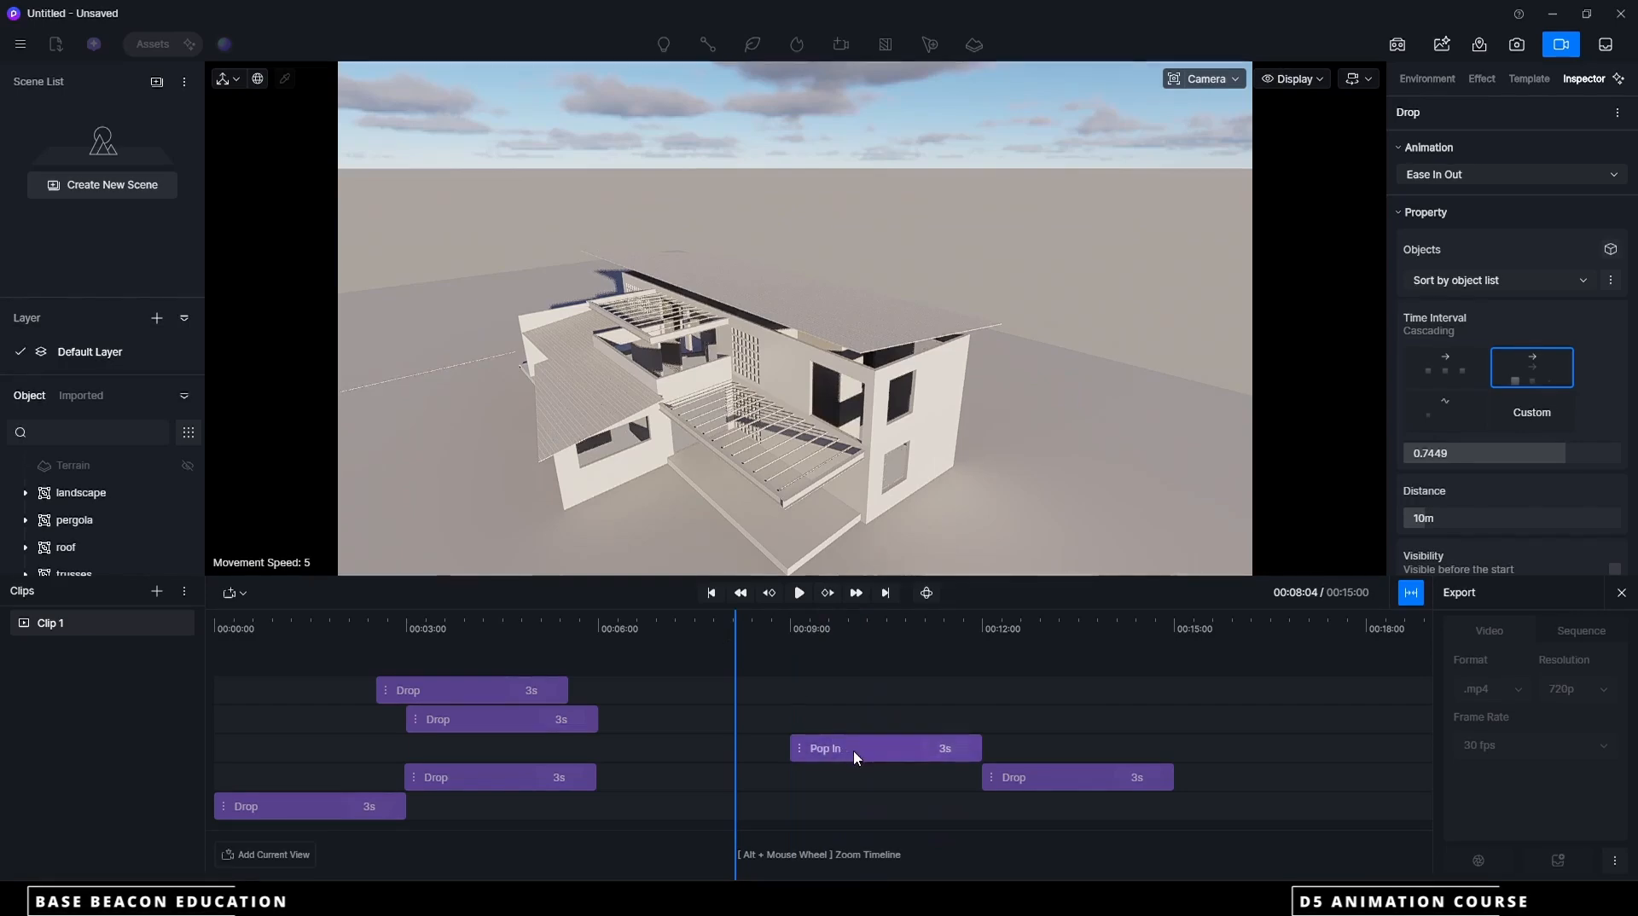
drag(856, 756, 659, 760)
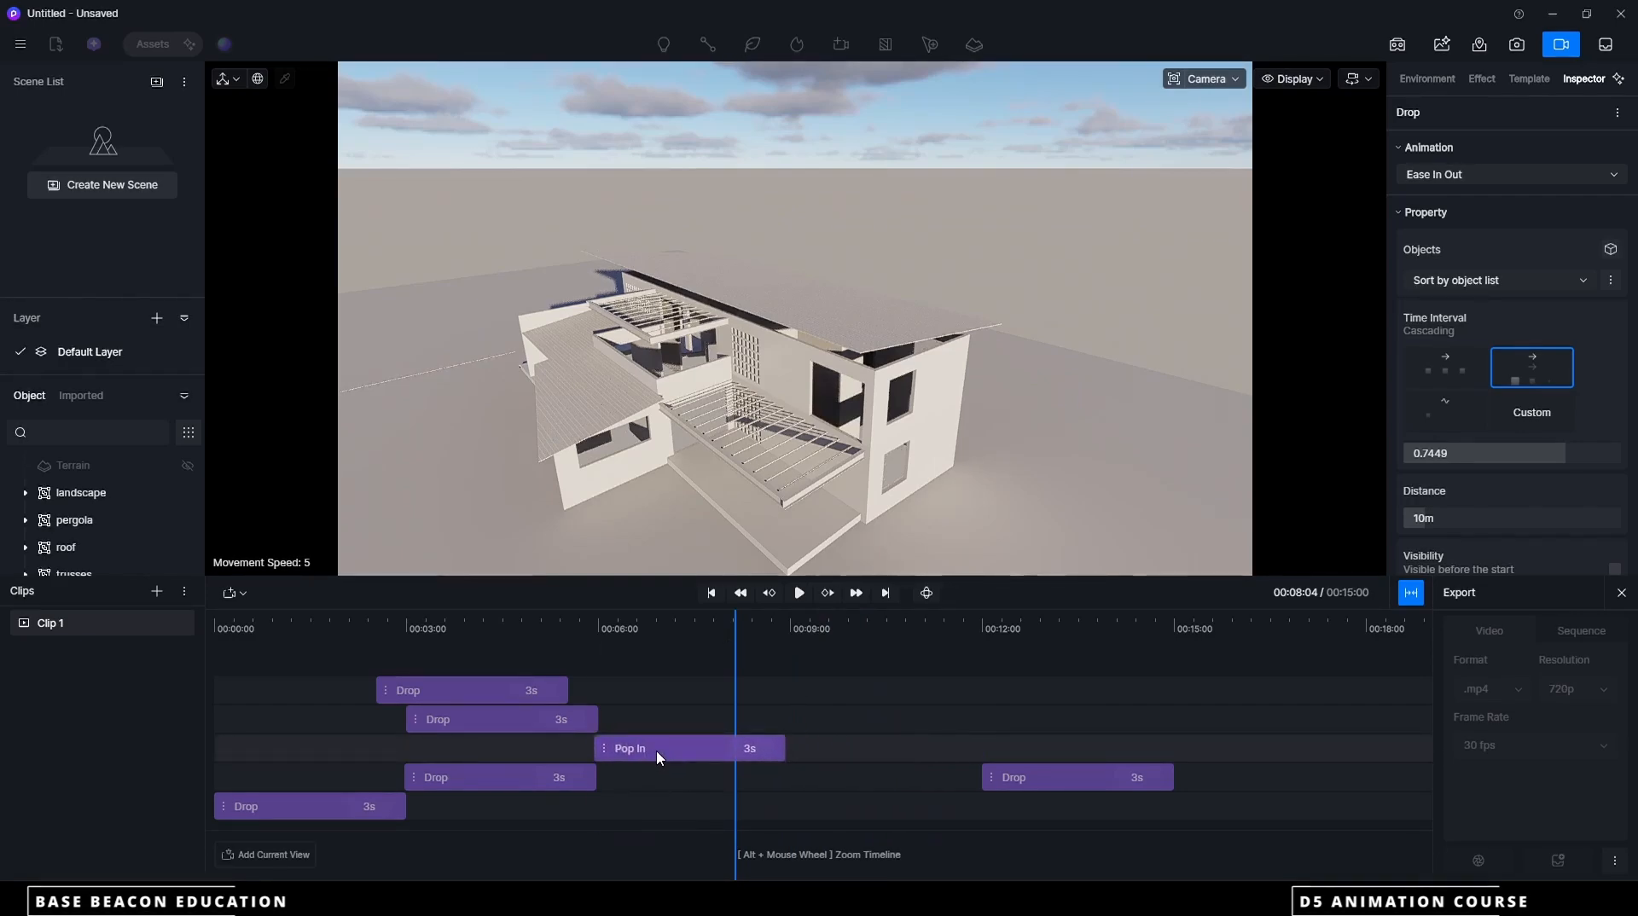
Move the pergola Drop clip to start at about 9 seconds and scrub through the sequence
drag(734, 653, 506, 654)
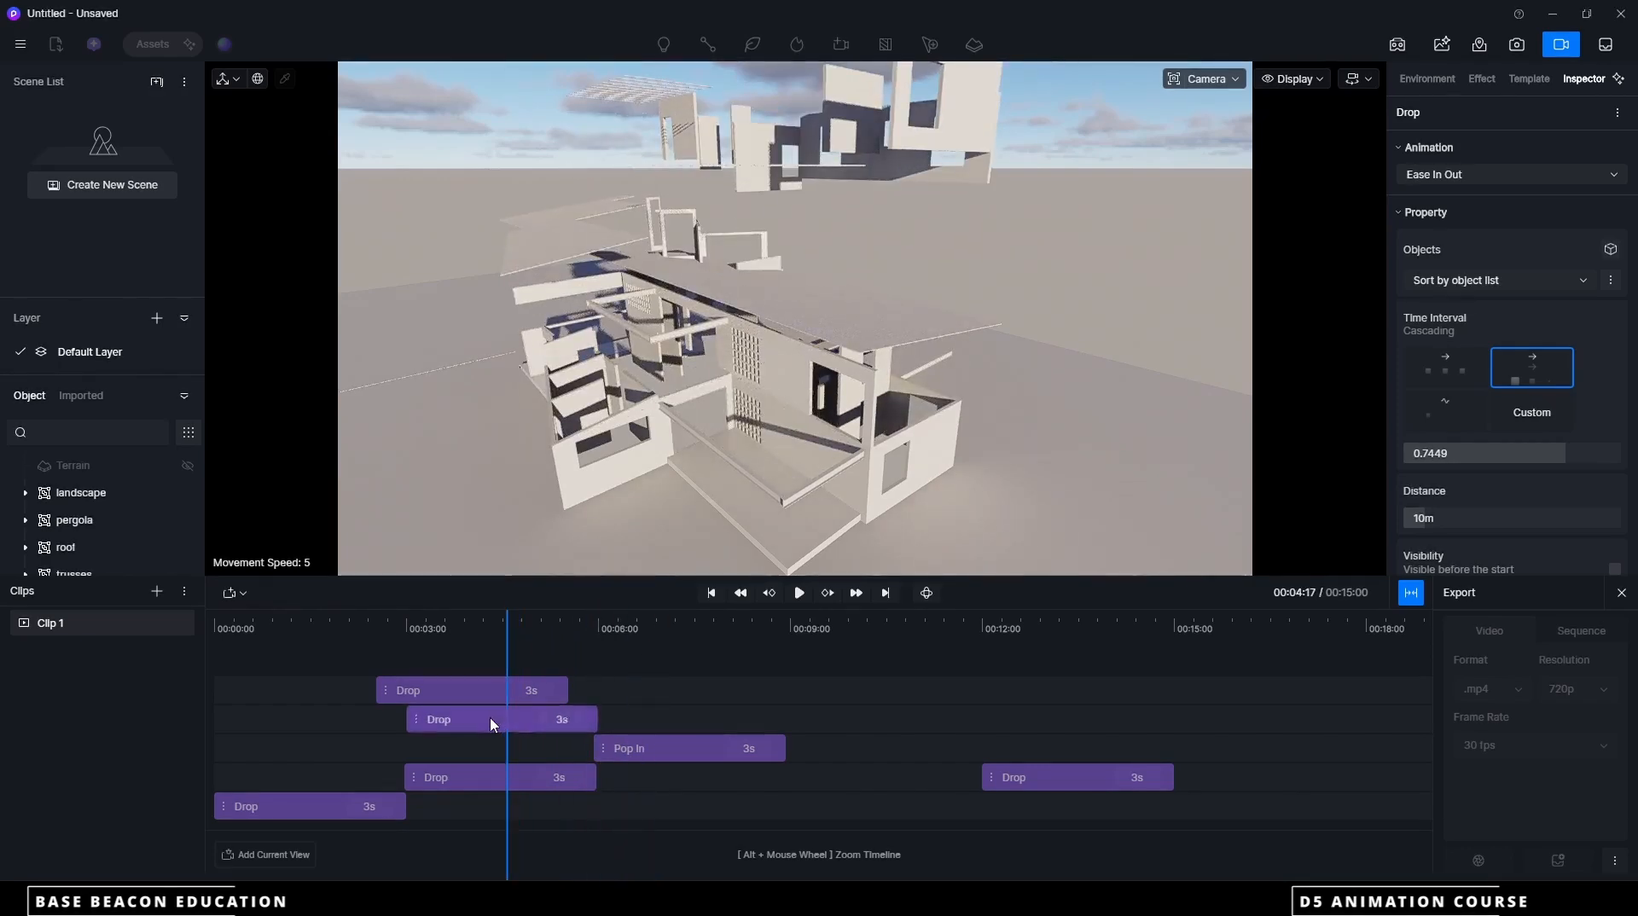
drag(490, 718, 870, 726)
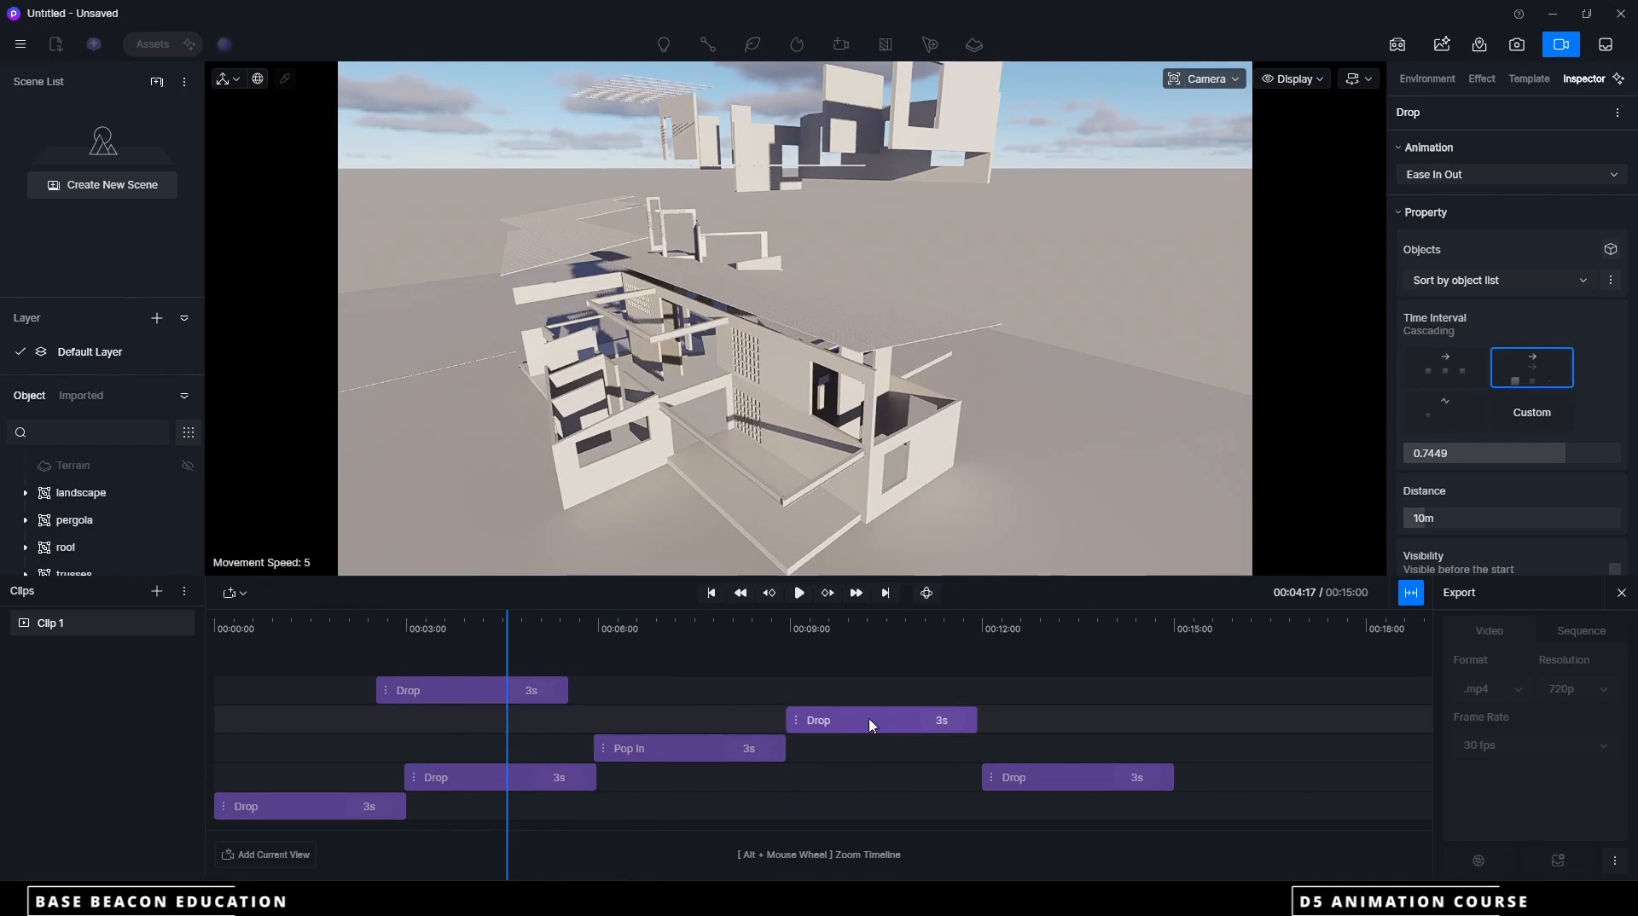
drag(505, 621, 724, 632)
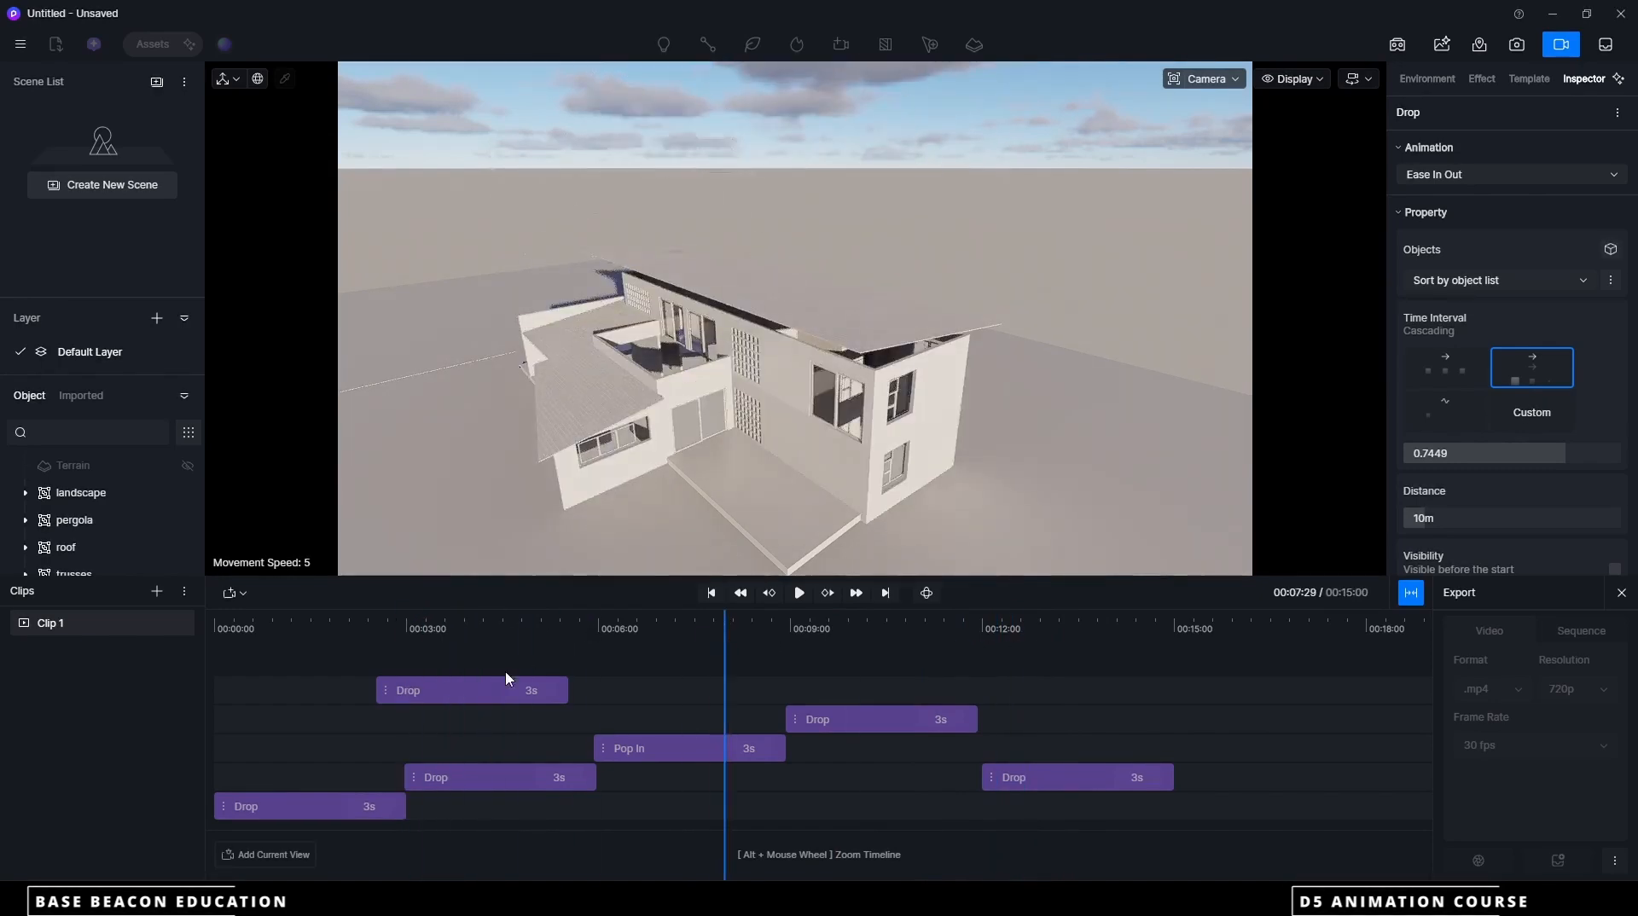
Try placing the roof Drop clip at about 12 seconds and the trusses Drop clip at about 15 seconds, and scrub the result
drag(499, 691, 1013, 692)
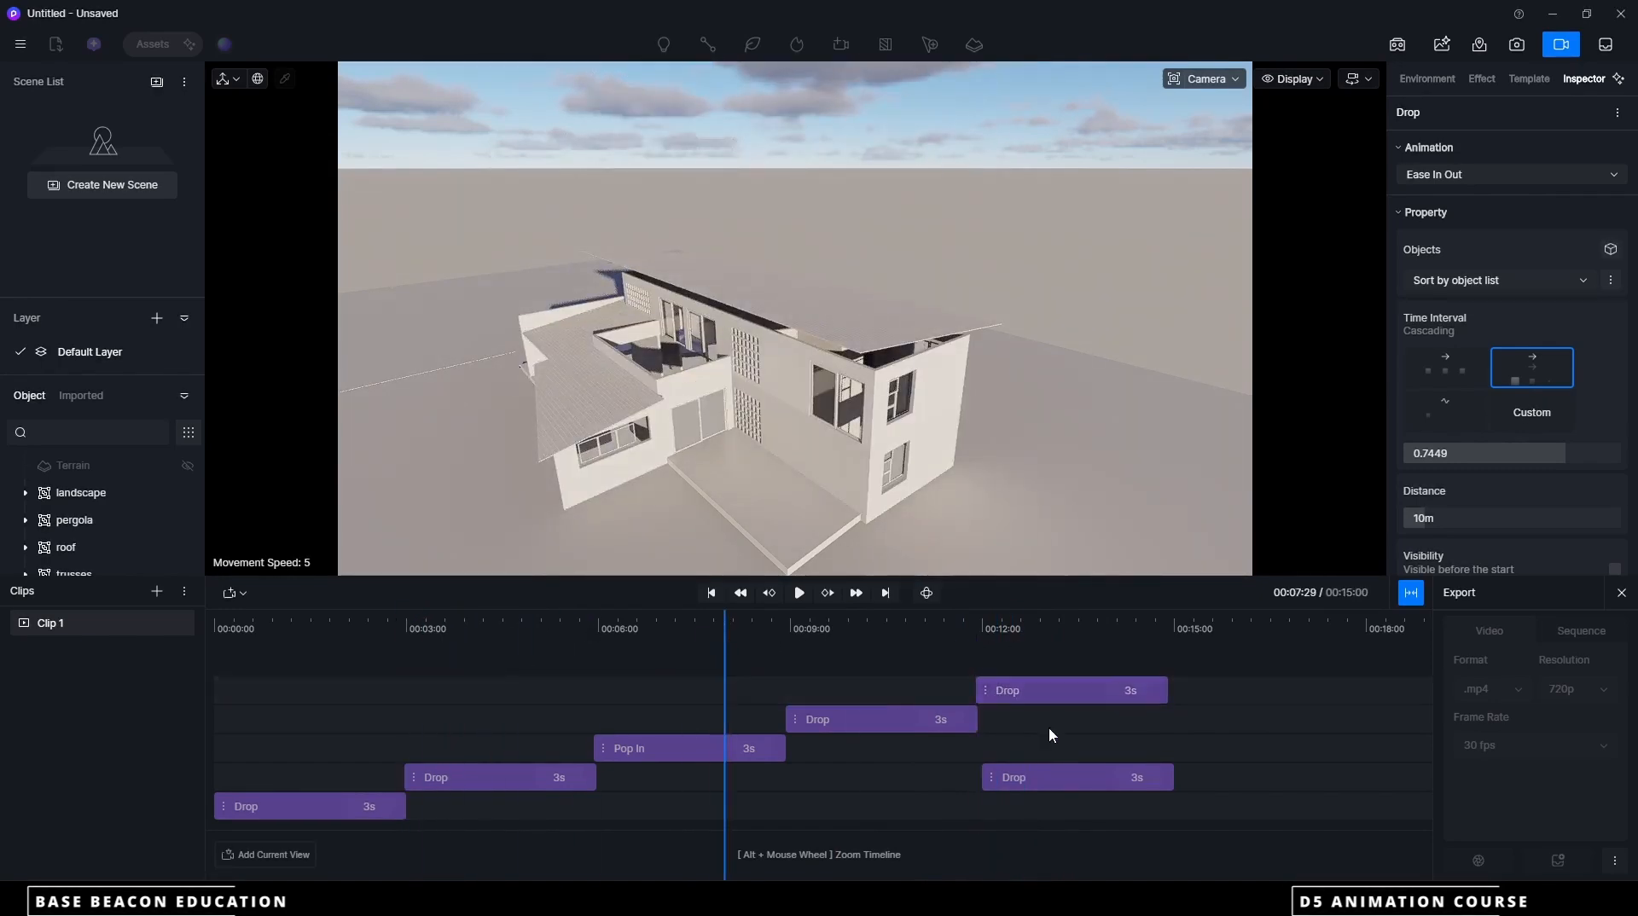
drag(1047, 779, 1256, 777)
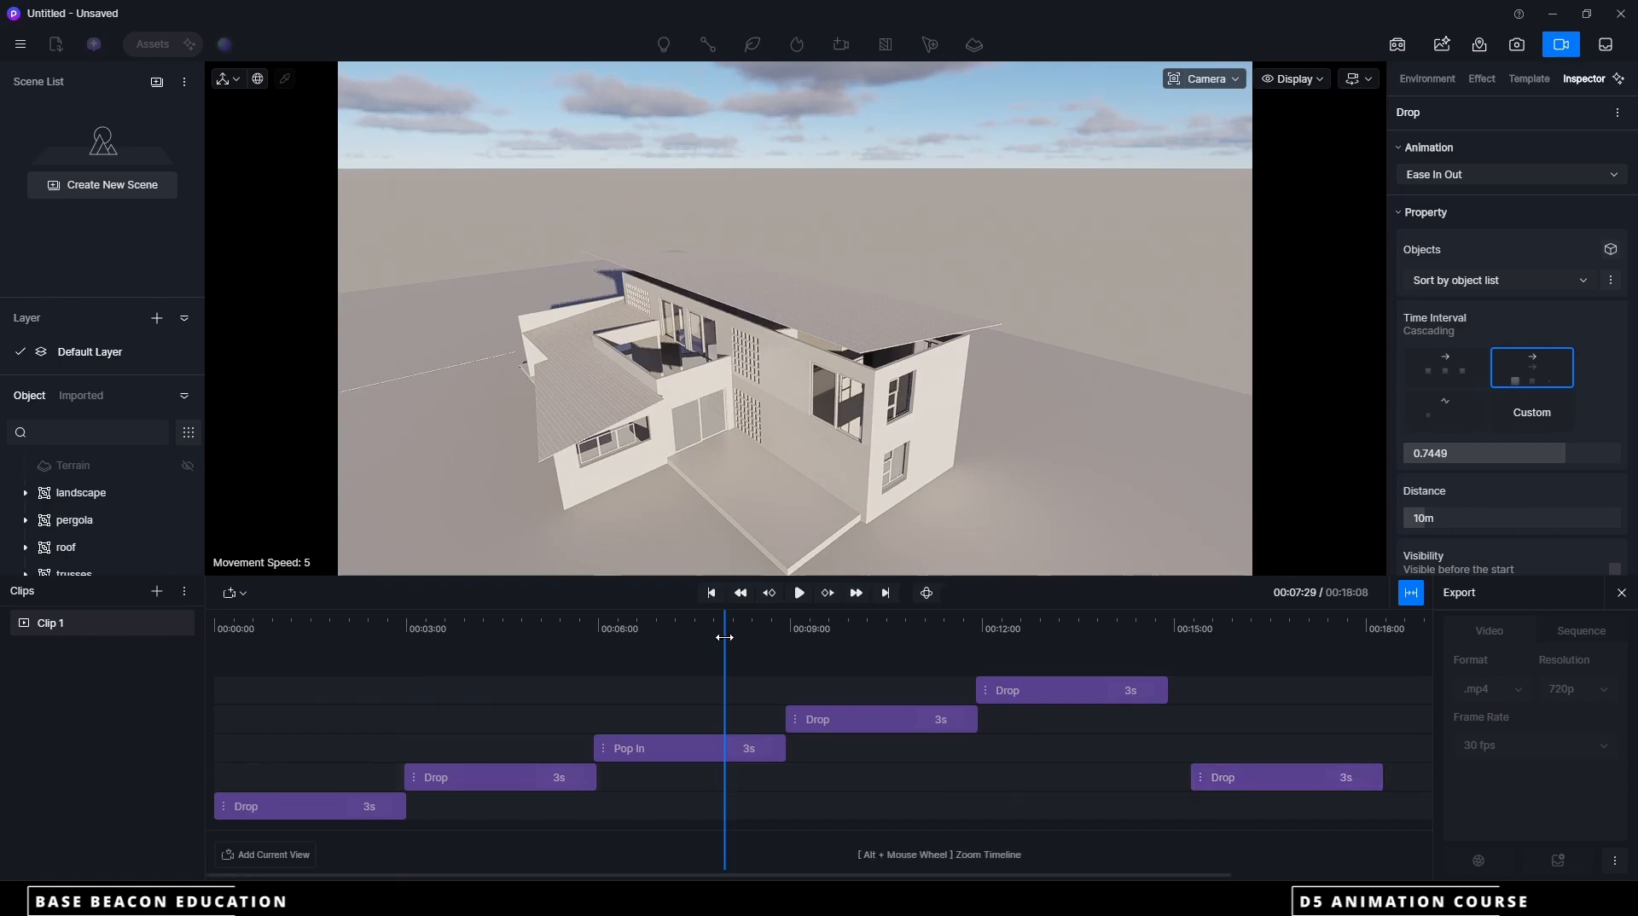
drag(725, 637, 947, 650)
Place the trusses Drop clip at about 12 seconds with the roof Drop clip directly following it, and play the sequence from the start
drag(1037, 696, 1233, 698)
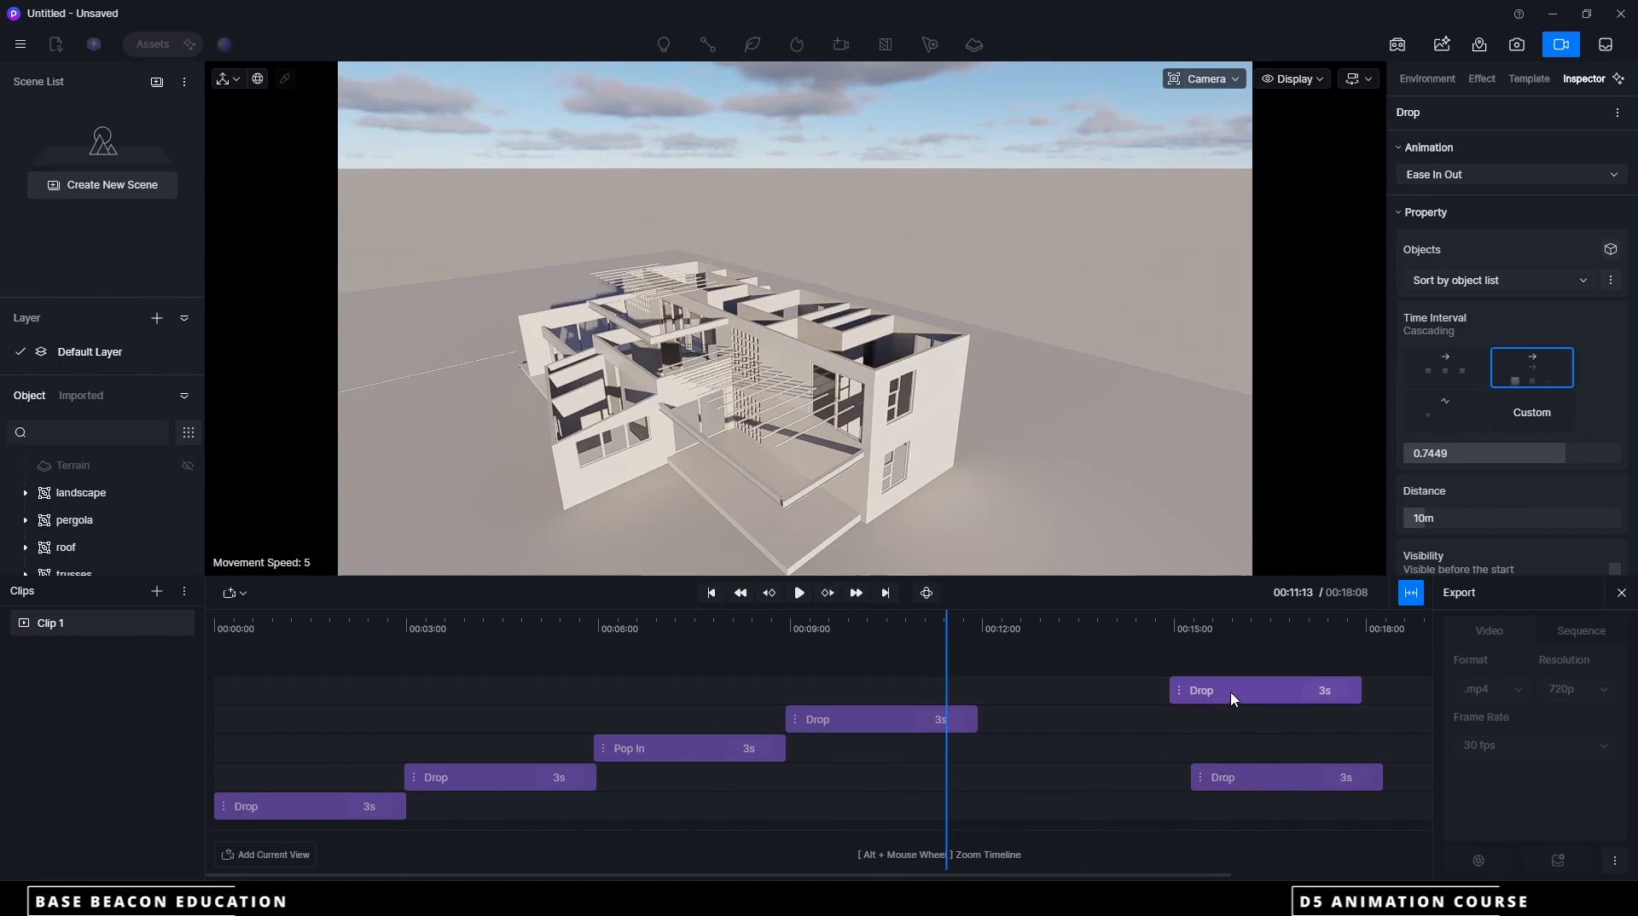
drag(1246, 779, 1026, 750)
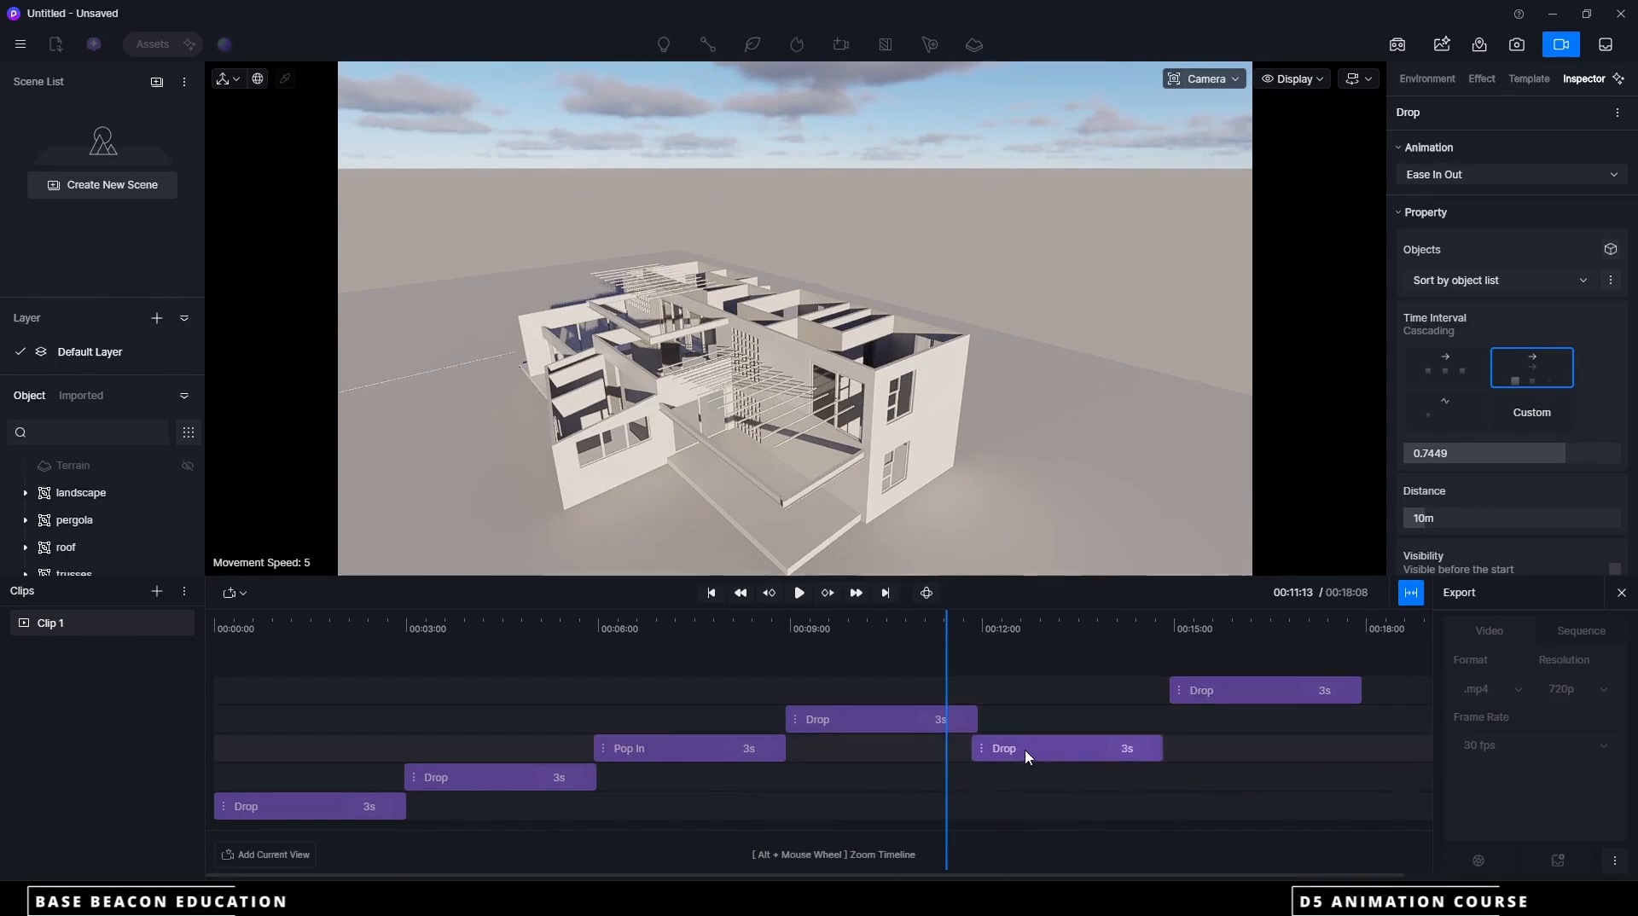
drag(1207, 698, 1186, 725)
drag(948, 642, 203, 640)
click(799, 593)
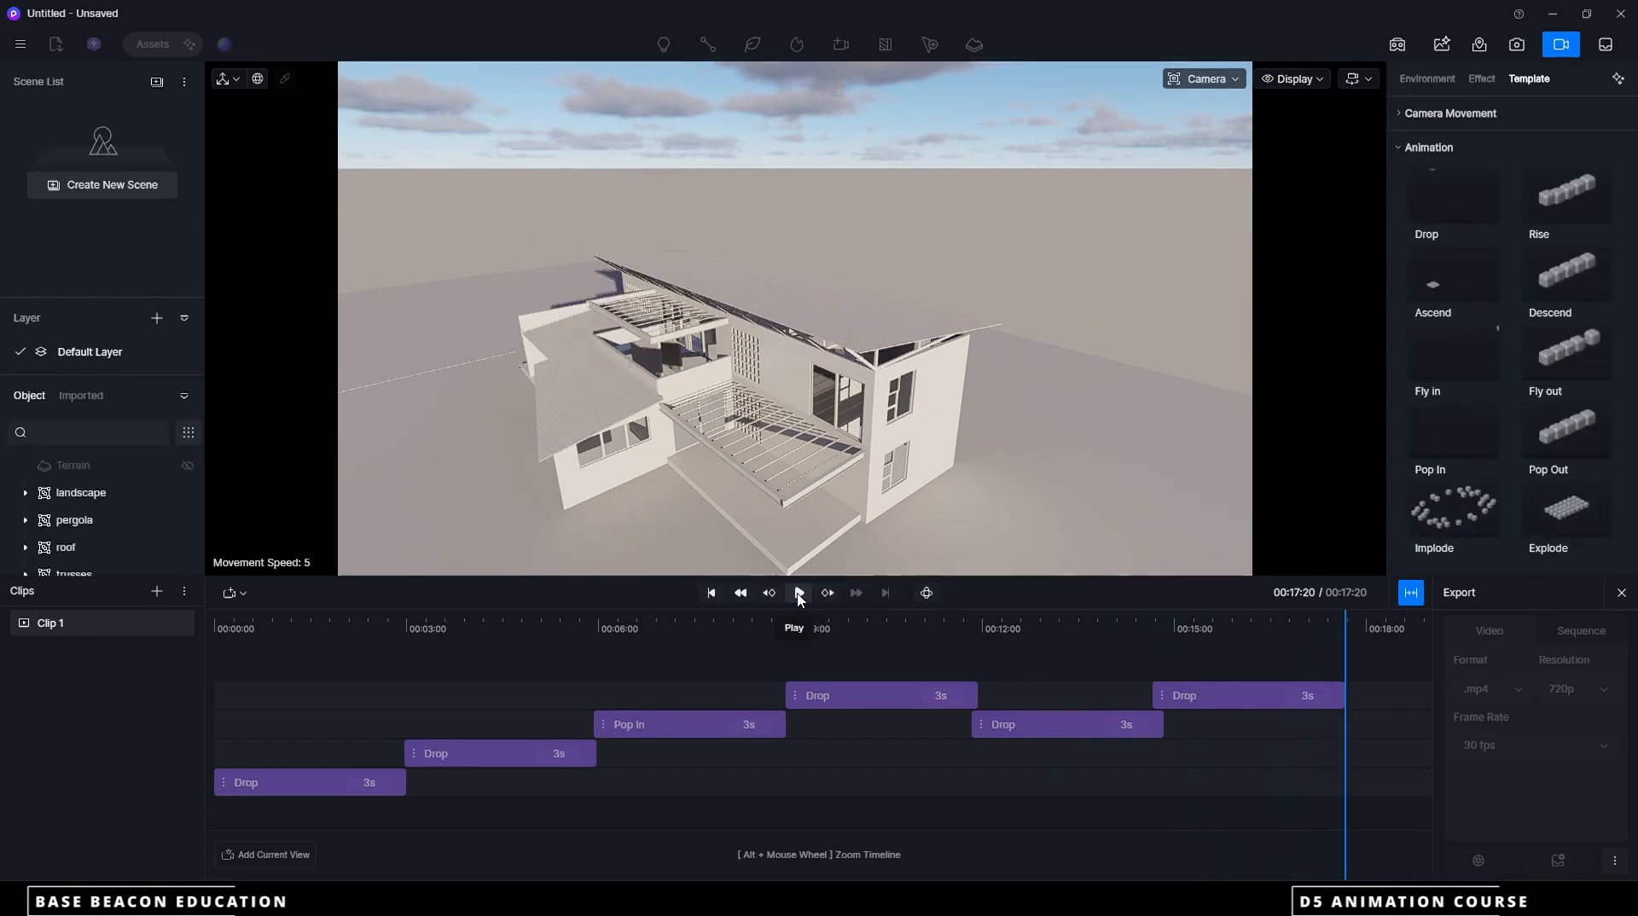
Frame the house in a low front-corner view and add it as the first camera view of Shot 1
scroll(806, 405, down, 3)
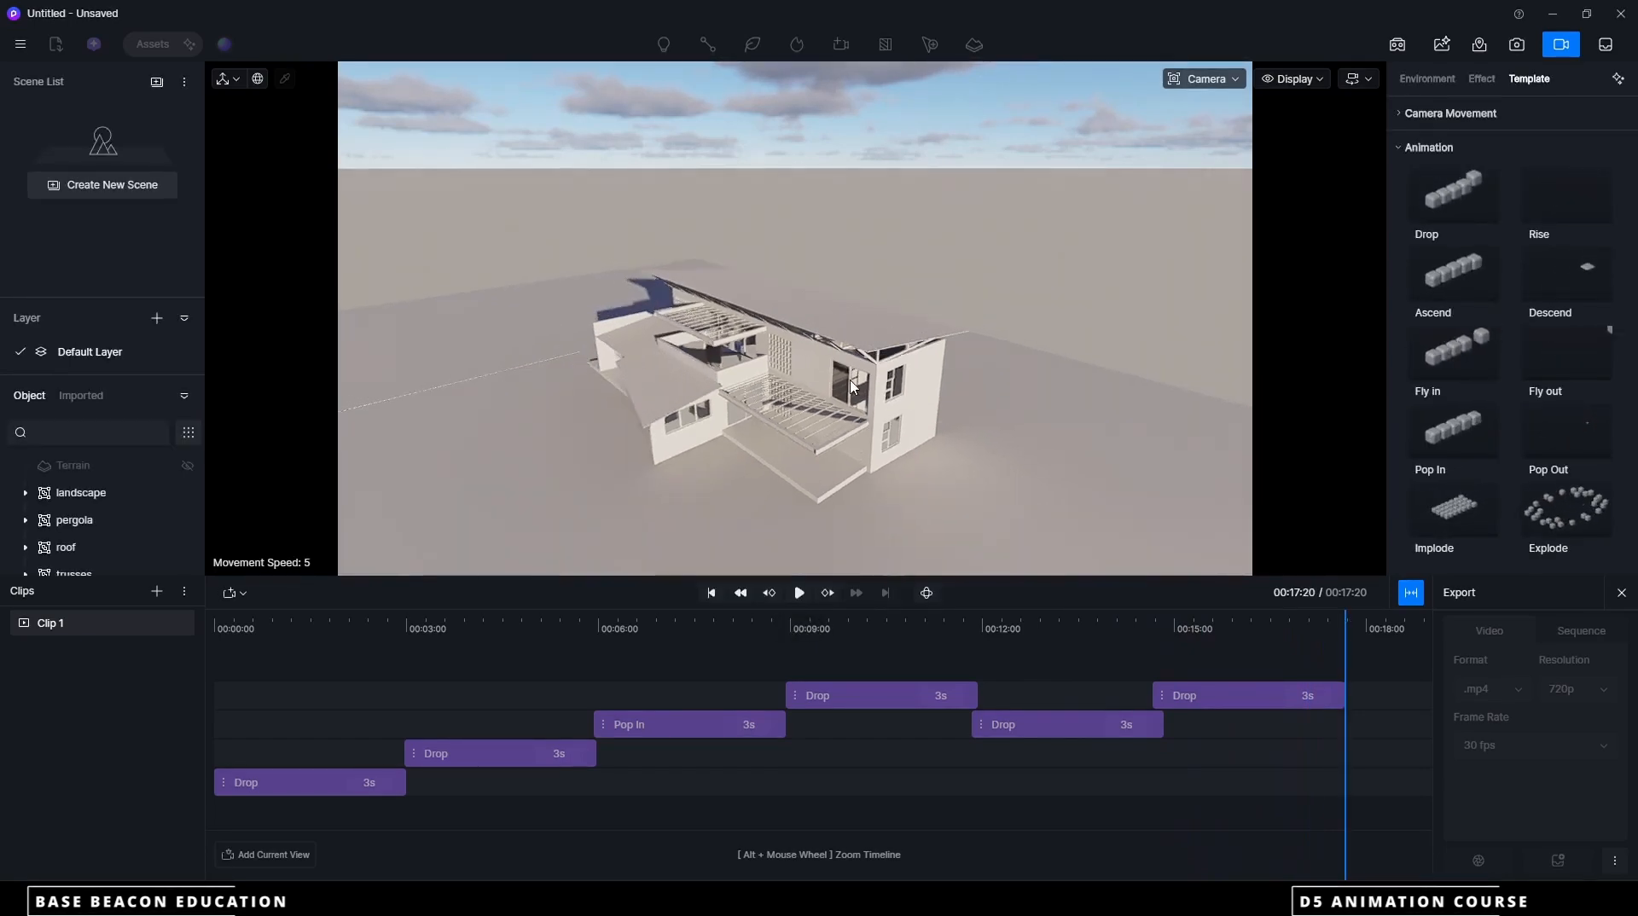
scroll(807, 486, up, 3)
scroll(809, 408, down, 2)
scroll(825, 426, up, 2)
scroll(834, 446, down, 4)
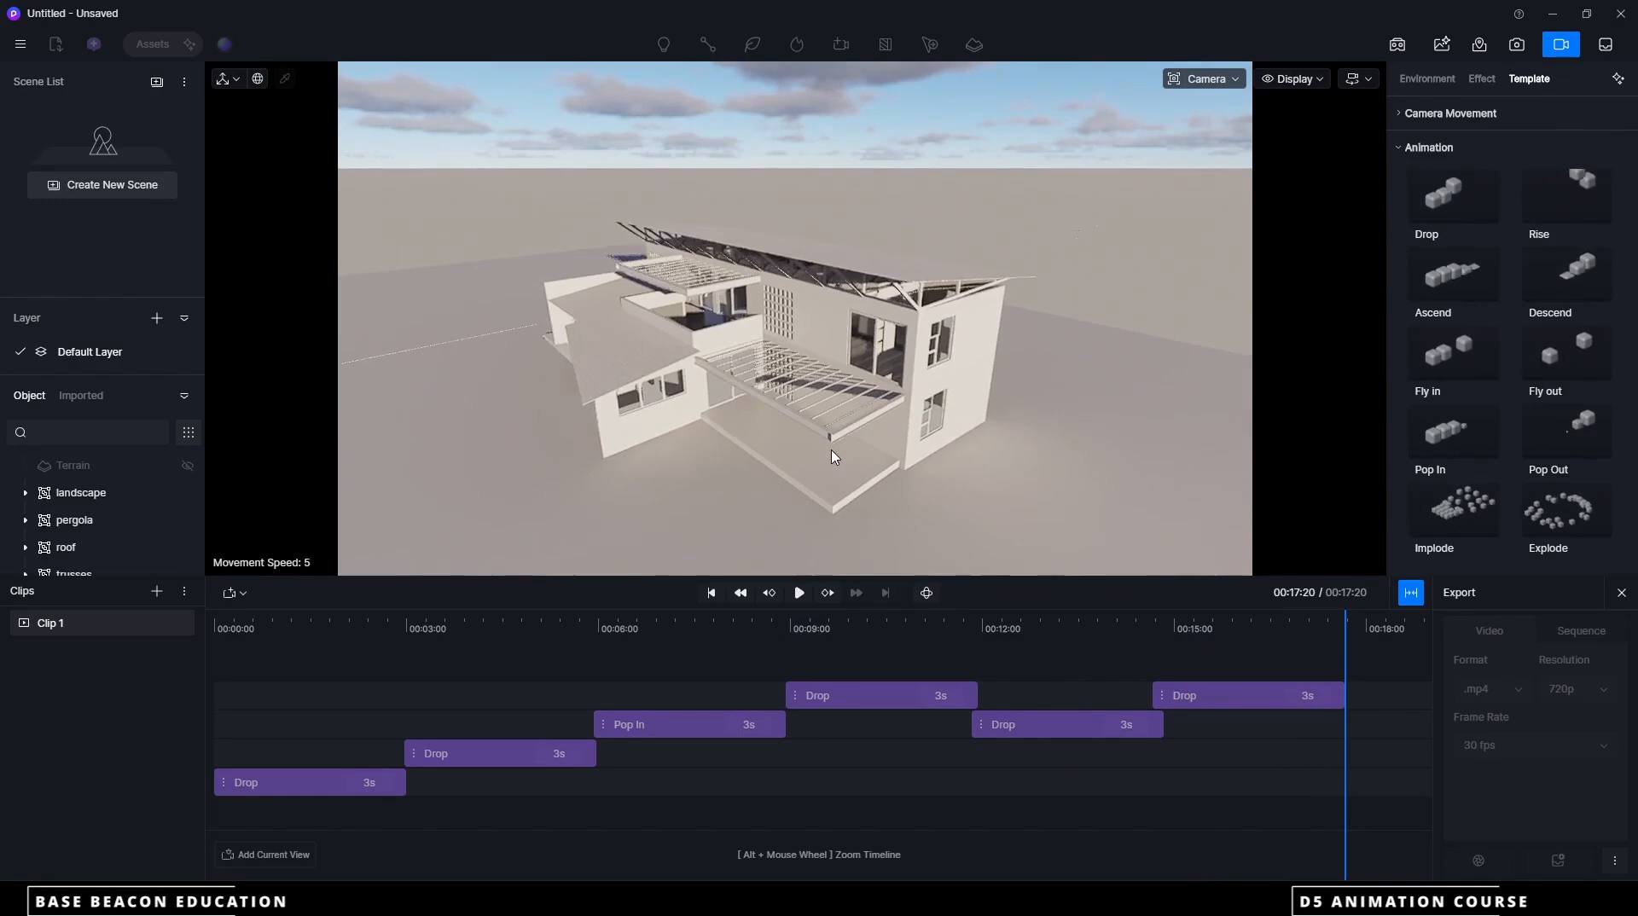
mouse_move(841, 461)
middle_down()
mouse_move(853, 417)
mouse_move(827, 485)
middle_up()
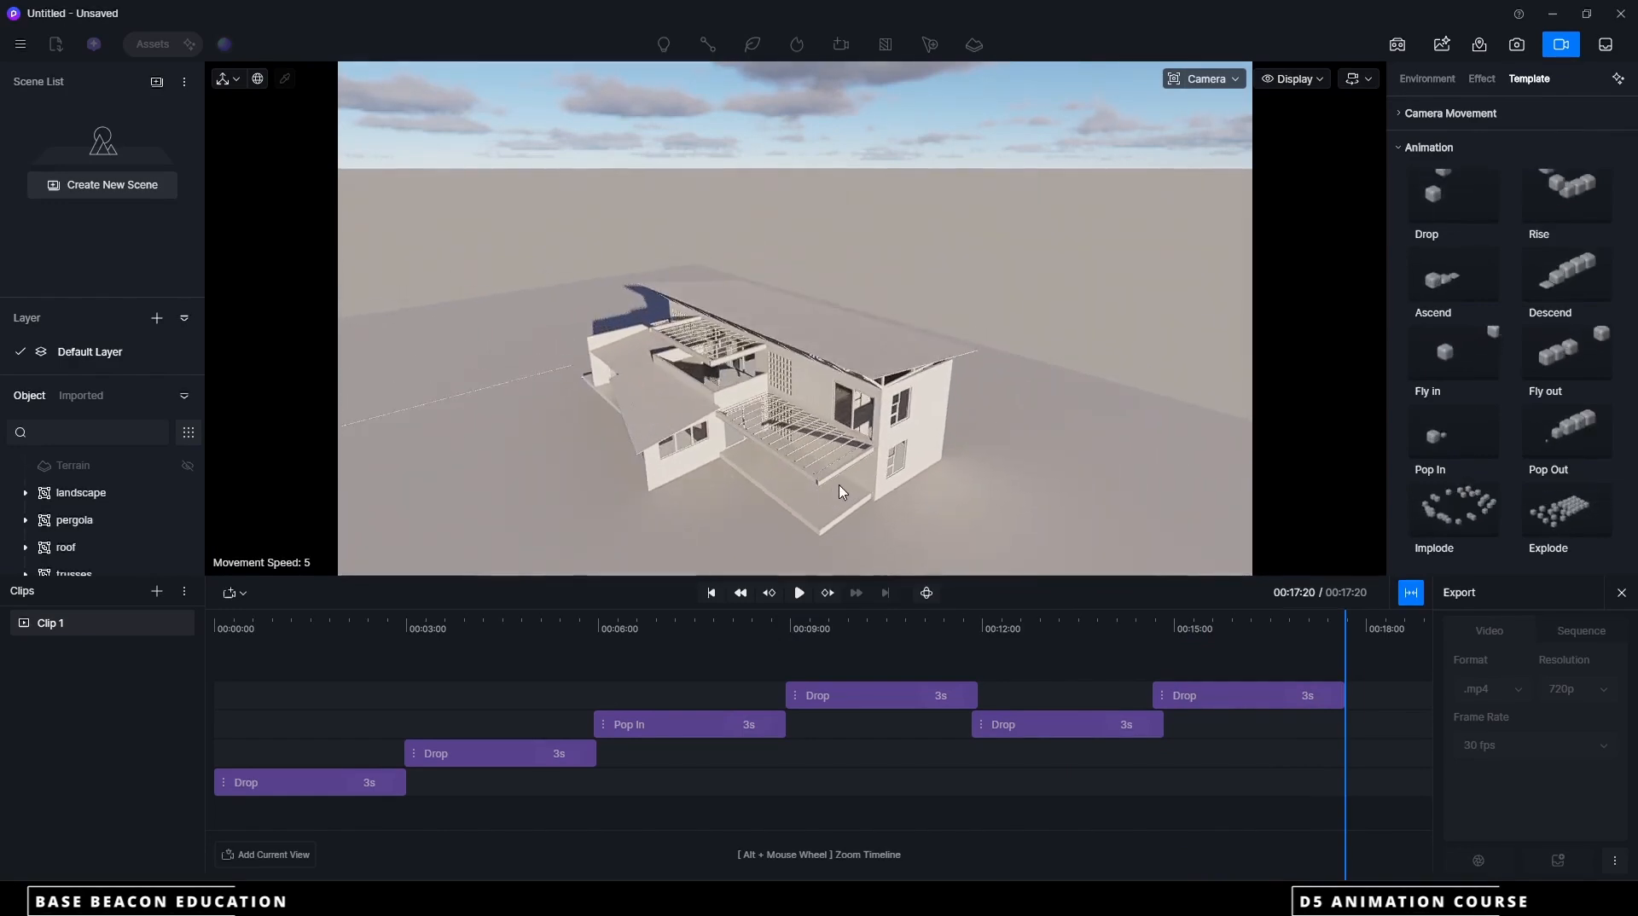
right_drag(841, 489, 863, 476)
scroll(751, 461, up, 5)
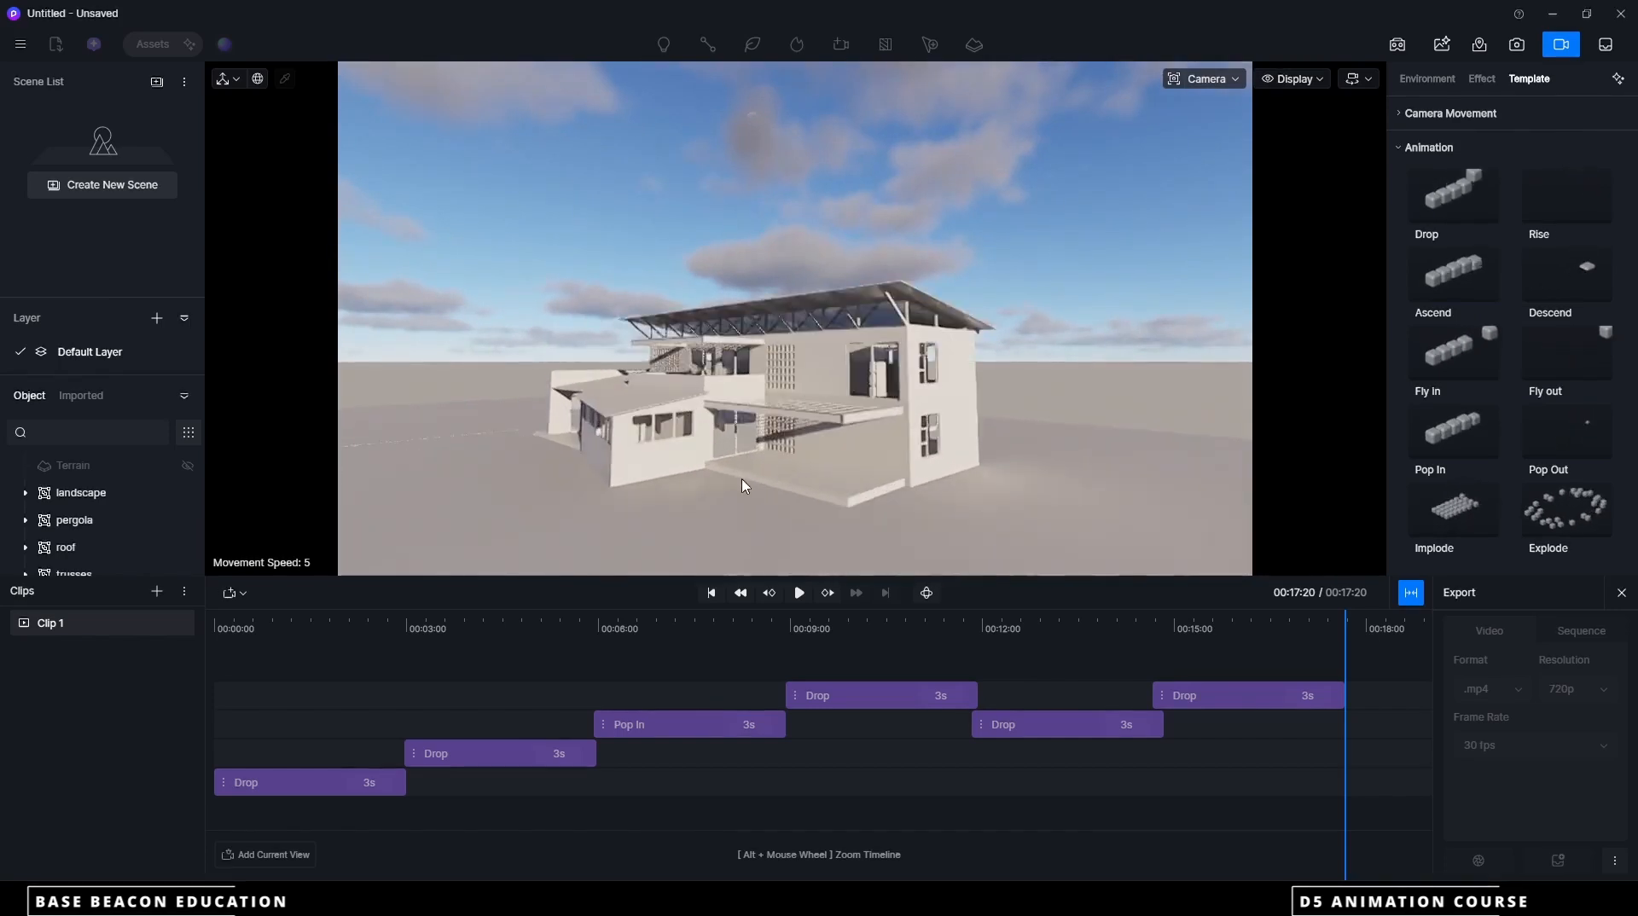
scroll(758, 453, up, 2)
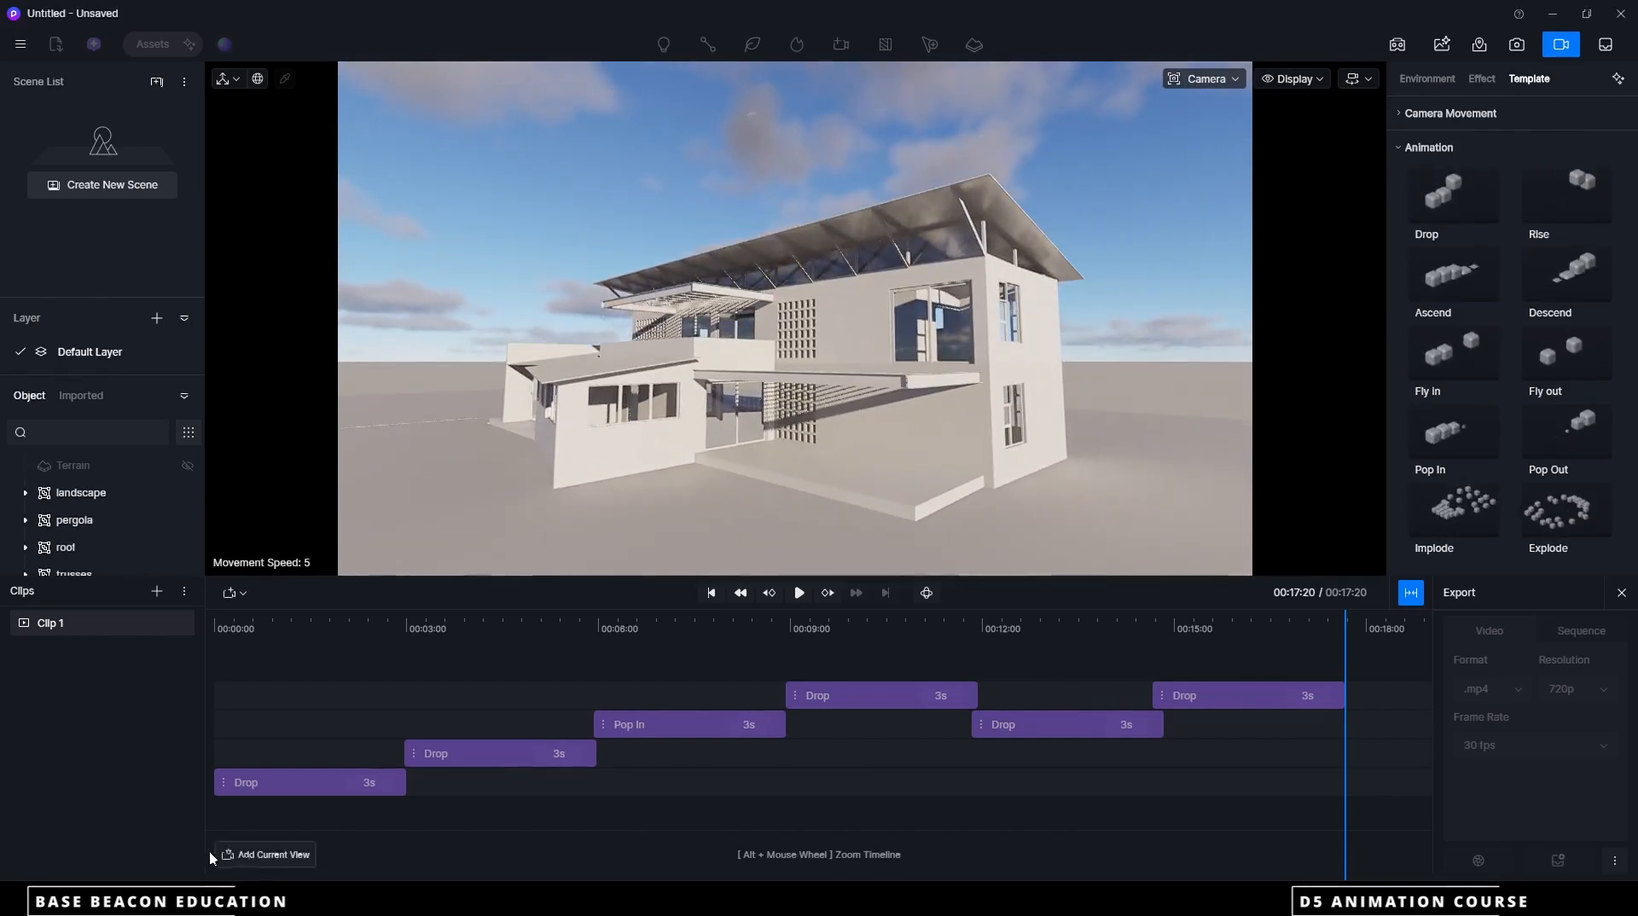
click(256, 858)
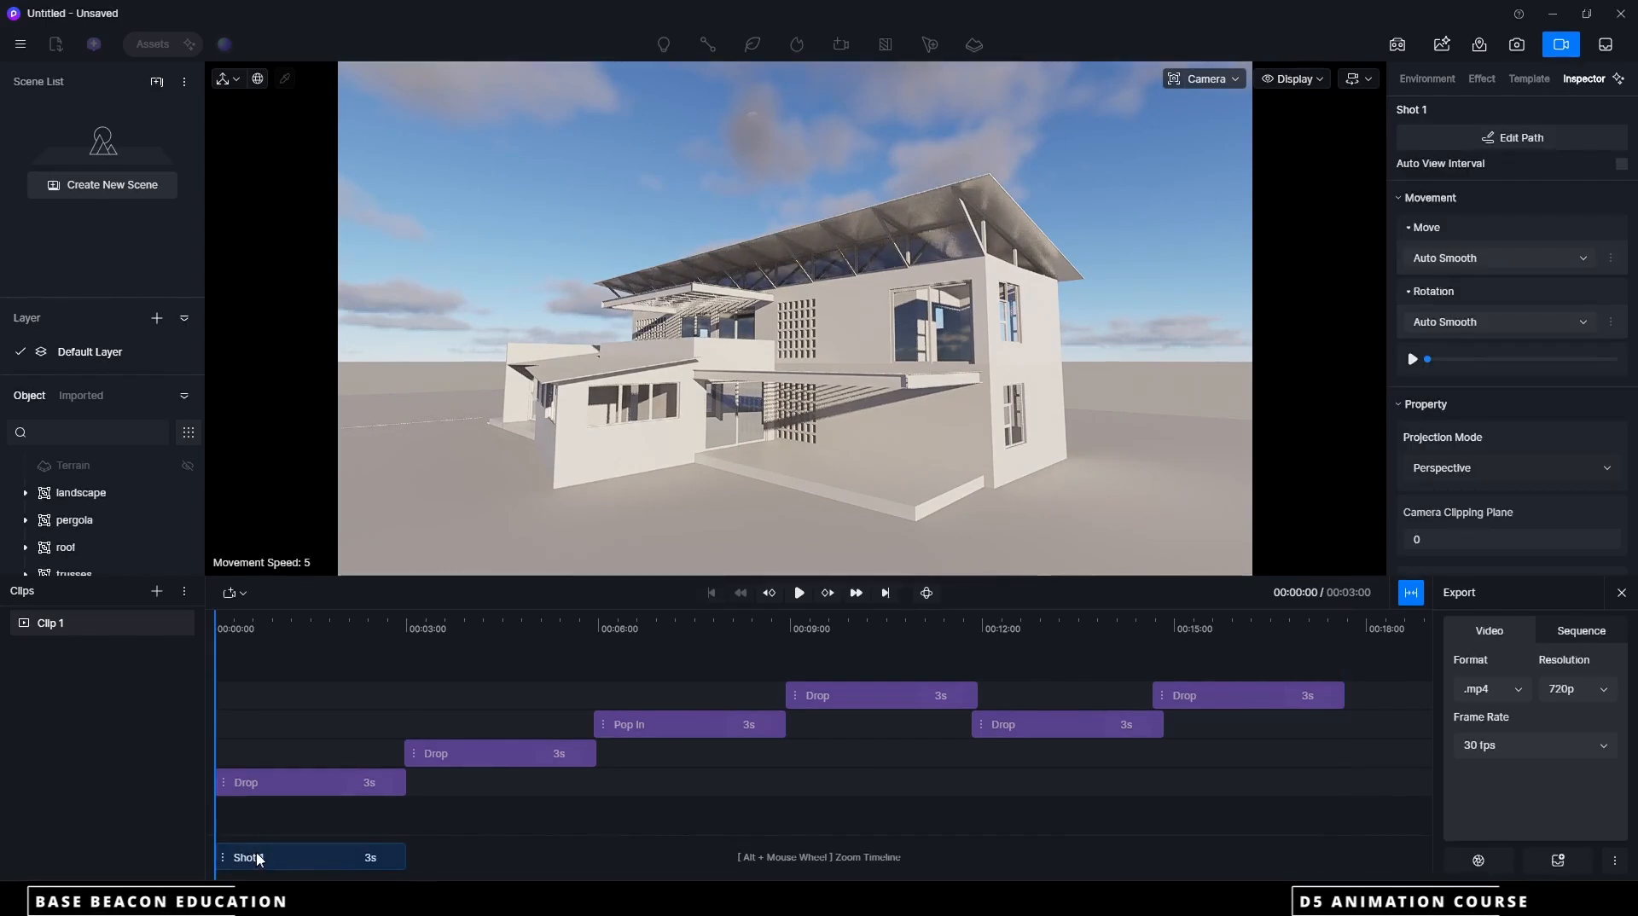
Add an end-wall view and a rear view of the house to Shot 1, extending the camera path to 6 seconds
mouse_move(806, 442)
middle_down()
mouse_move(757, 429)
mouse_move(811, 420)
mouse_move(800, 436)
middle_up()
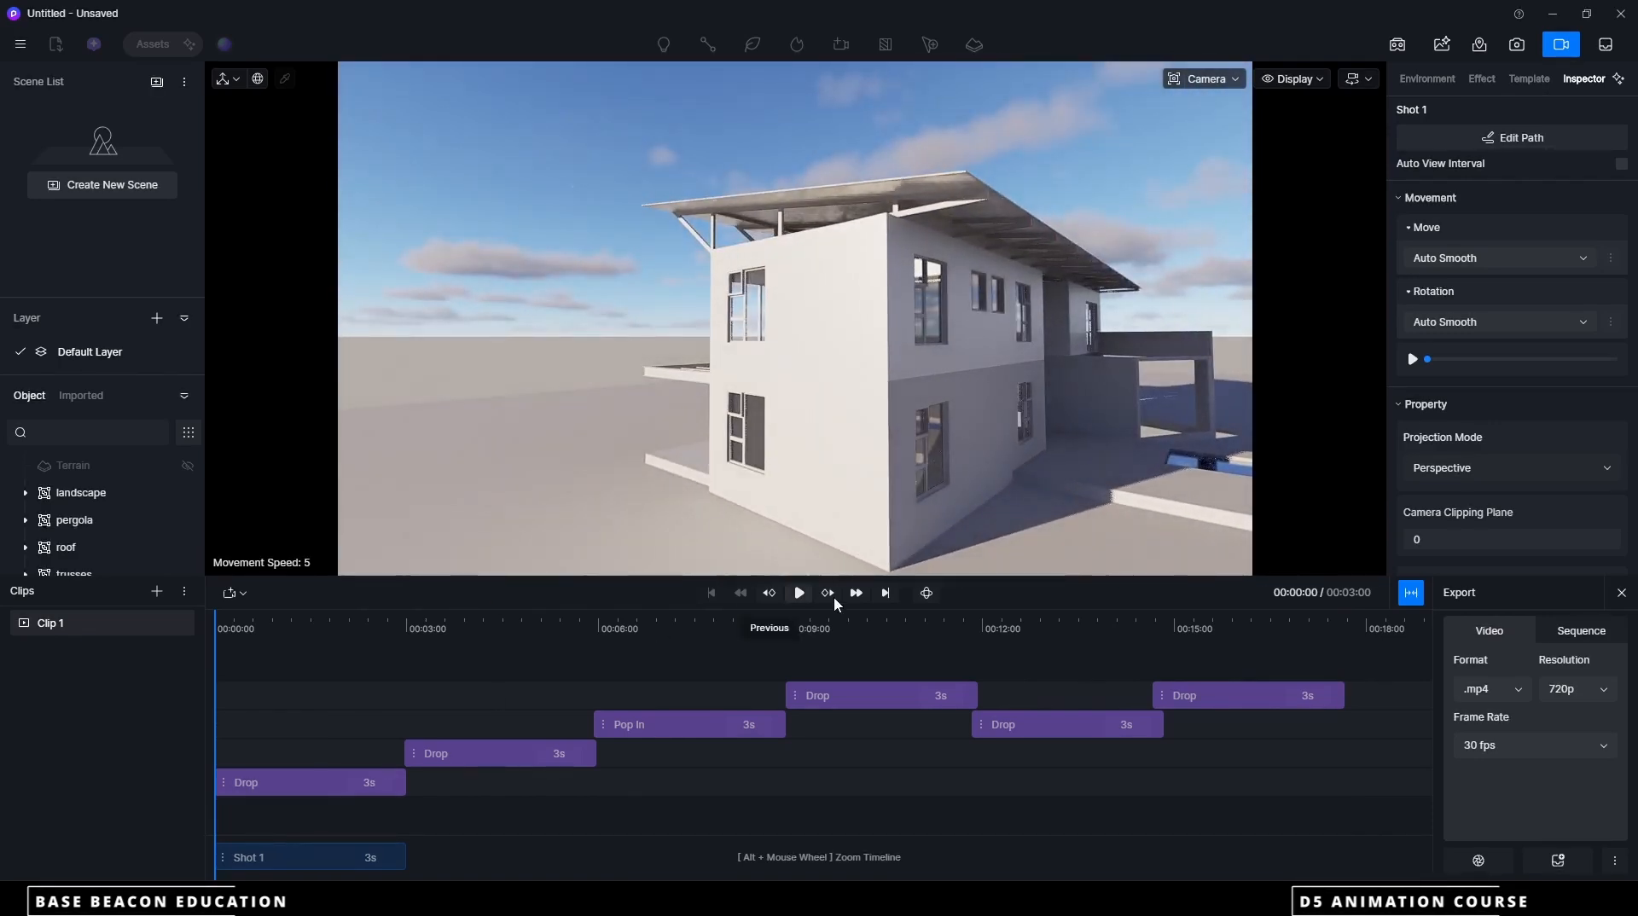
click(1410, 593)
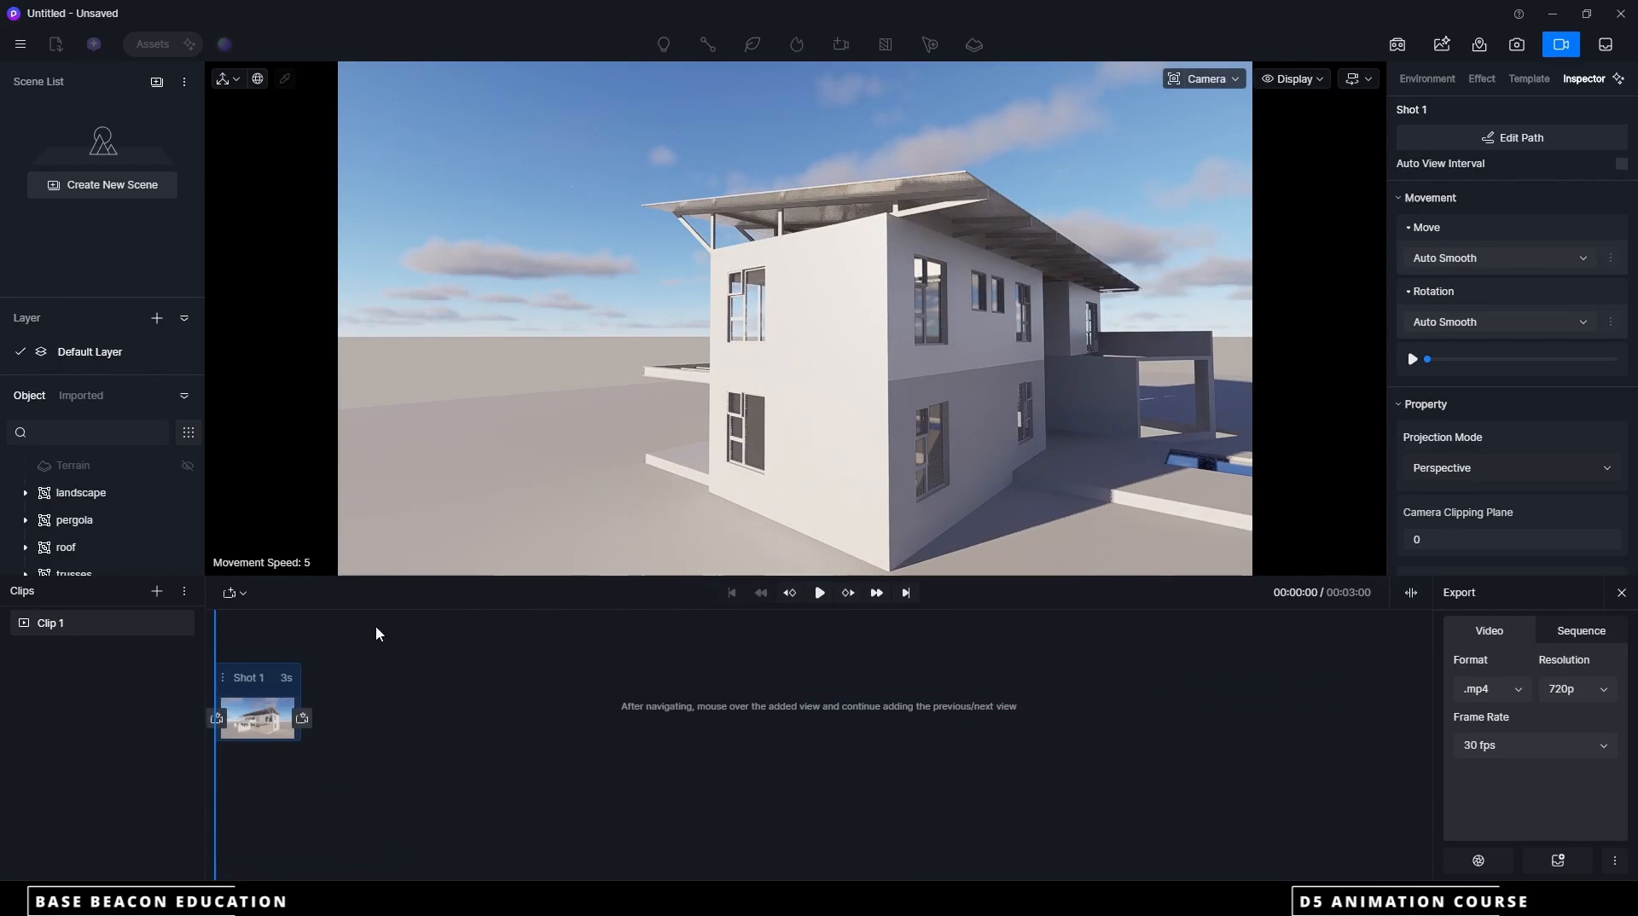
click(303, 720)
middle_drag(963, 429, 699, 354)
scroll(799, 408, down, 5)
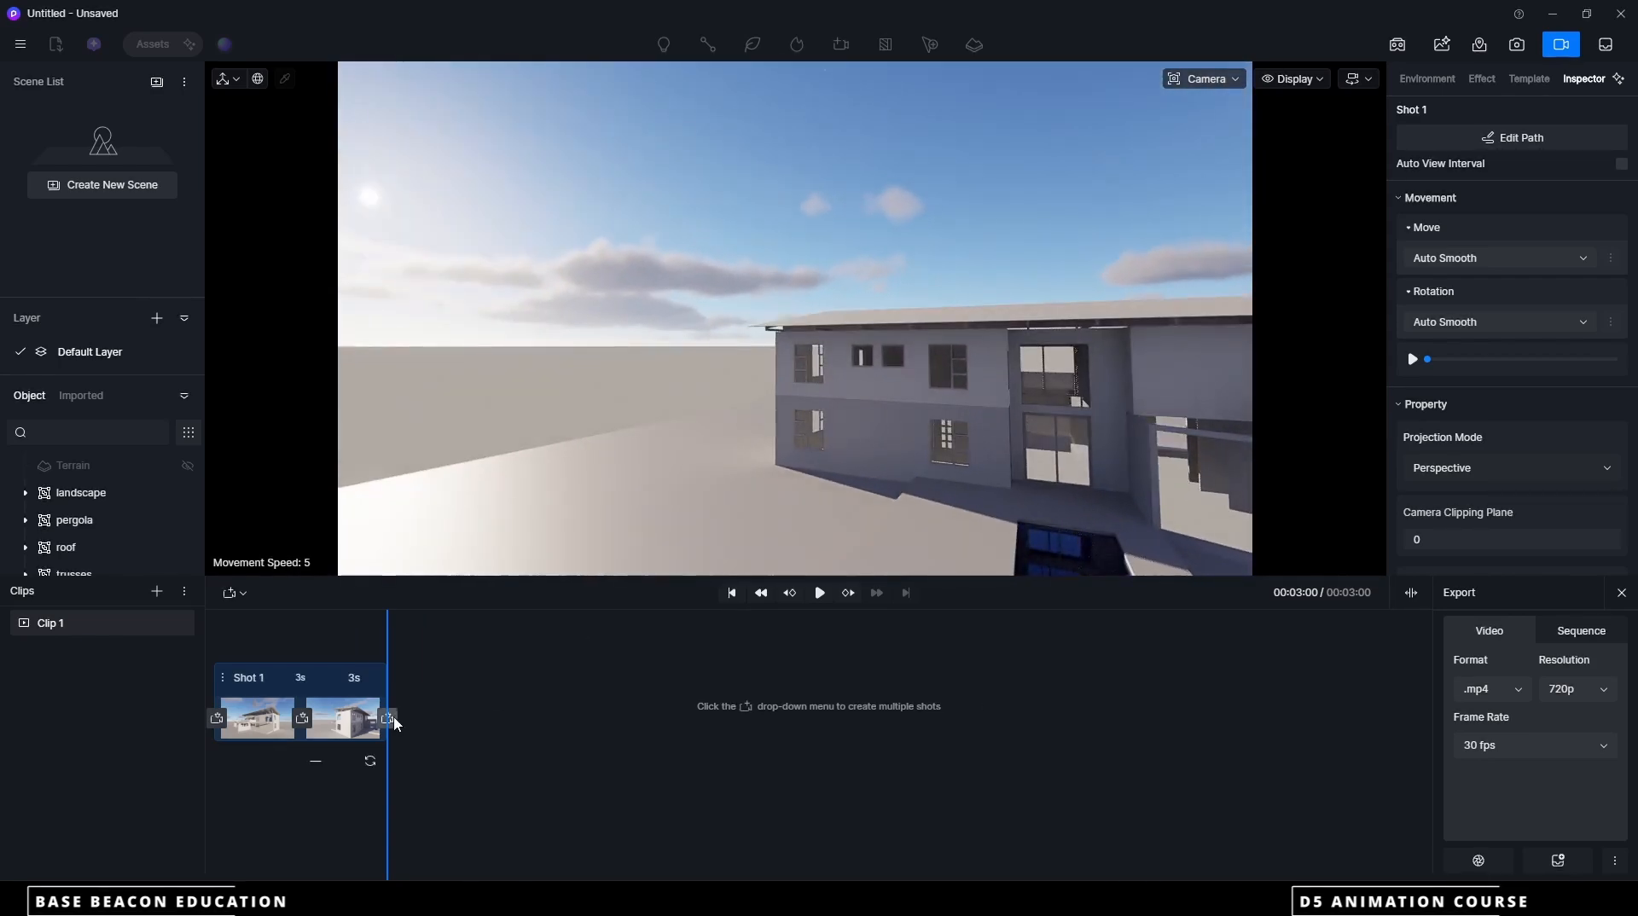
click(388, 719)
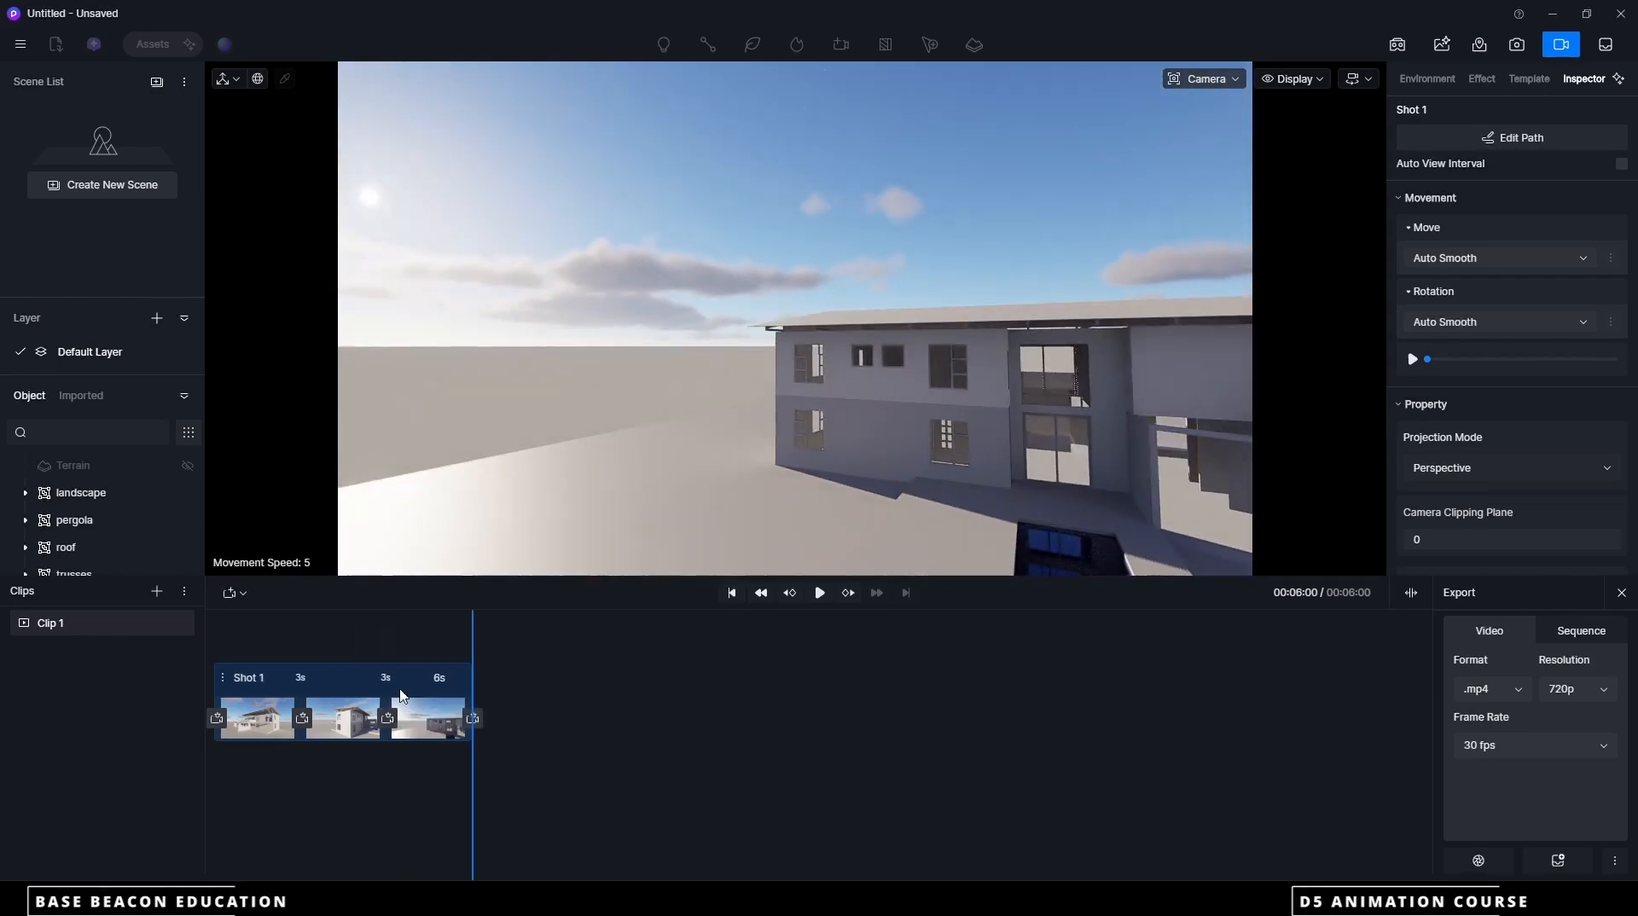
Play the 6-second camera path from the start together with the construction animation clips
click(1415, 594)
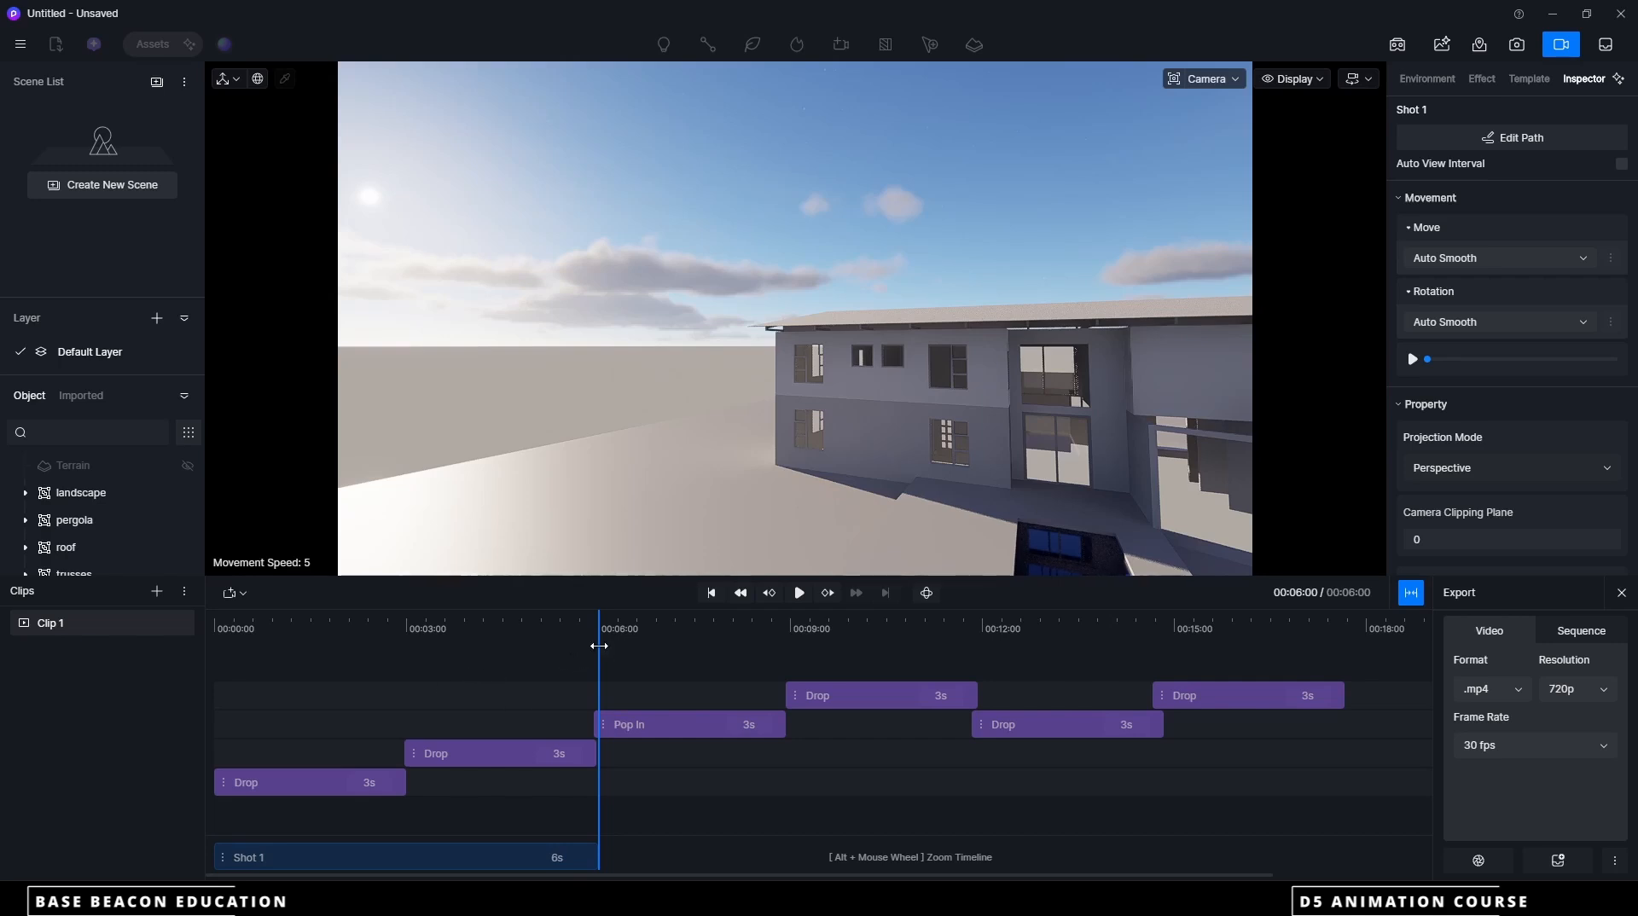
drag(600, 648, 190, 662)
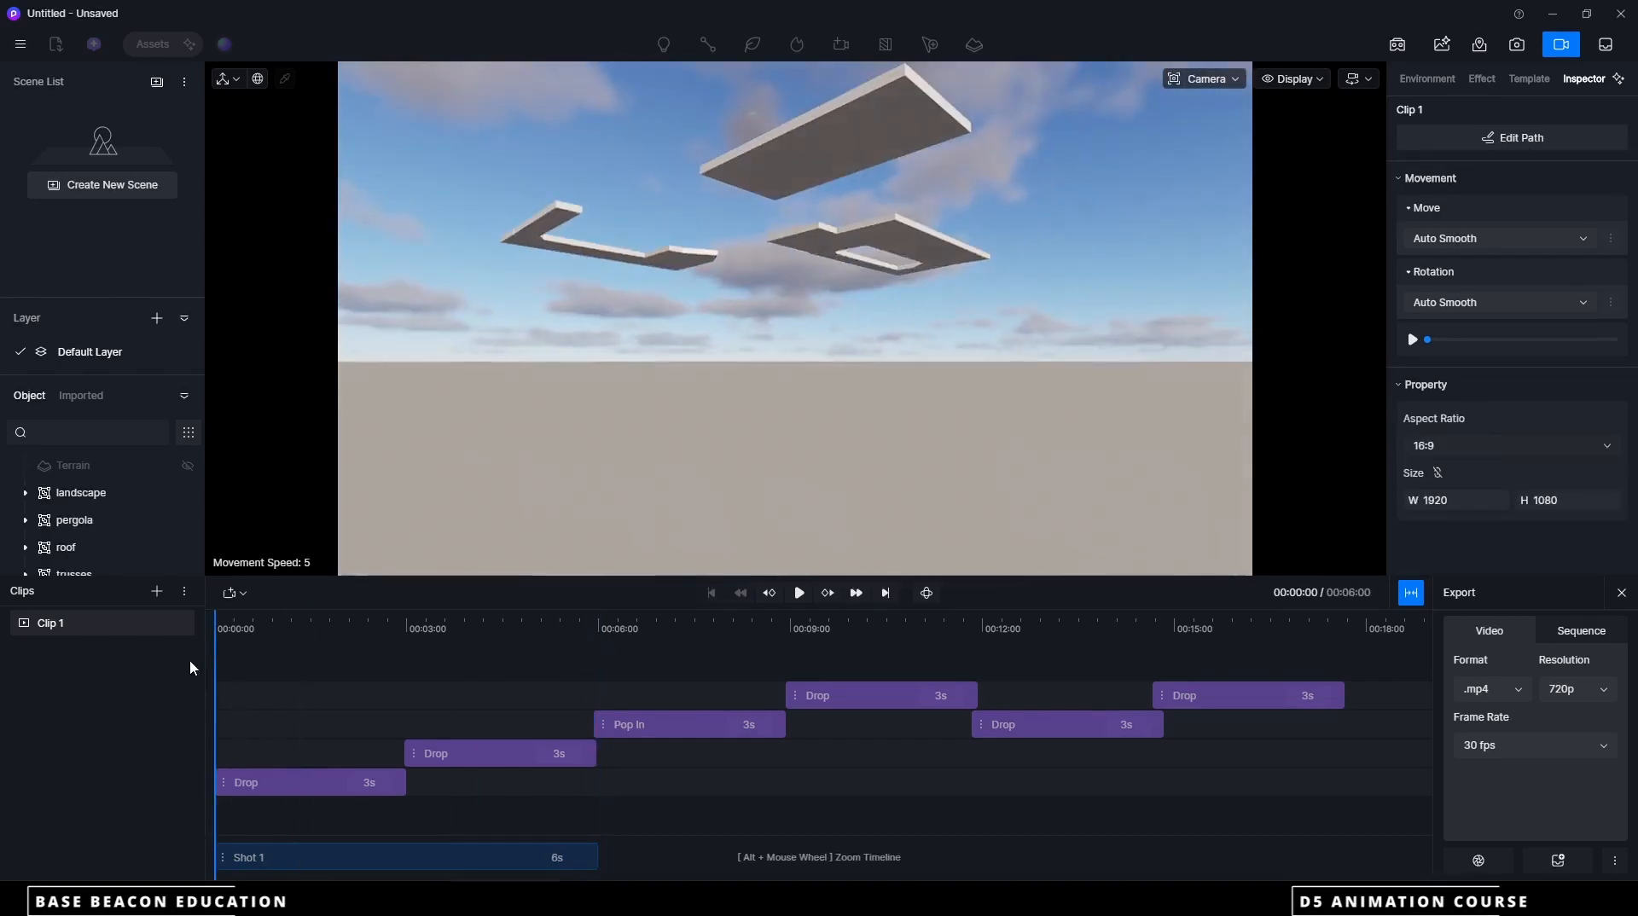
click(799, 594)
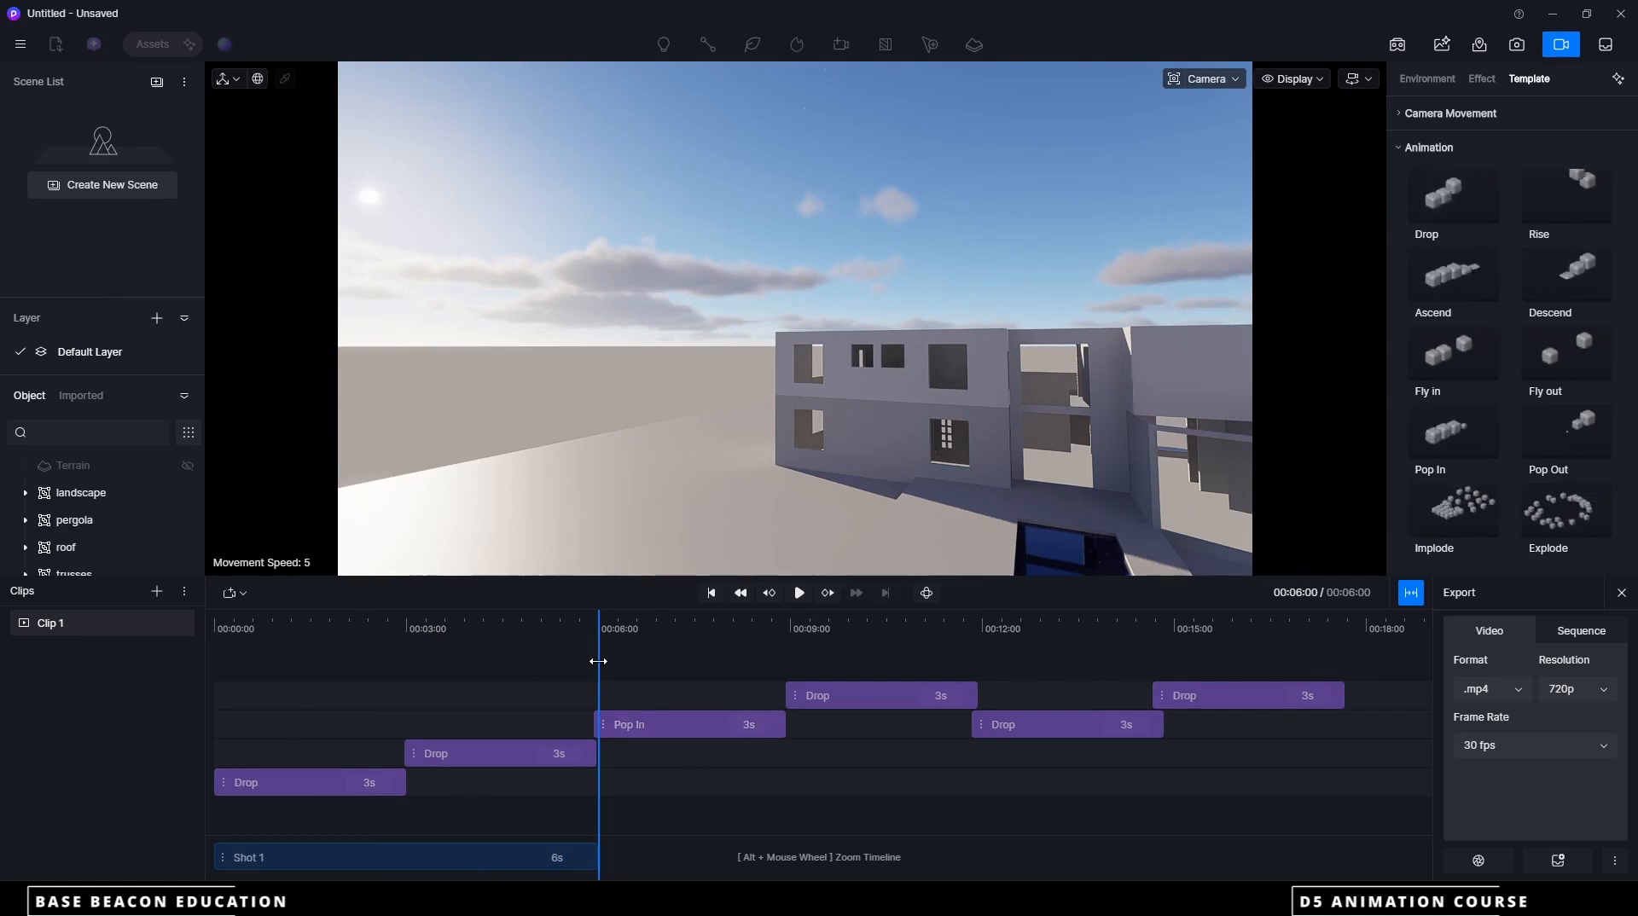
drag(598, 662, 477, 640)
Add a fourth camera view at the rear of the house, extending Shot 1 to 9 seconds
click(1412, 593)
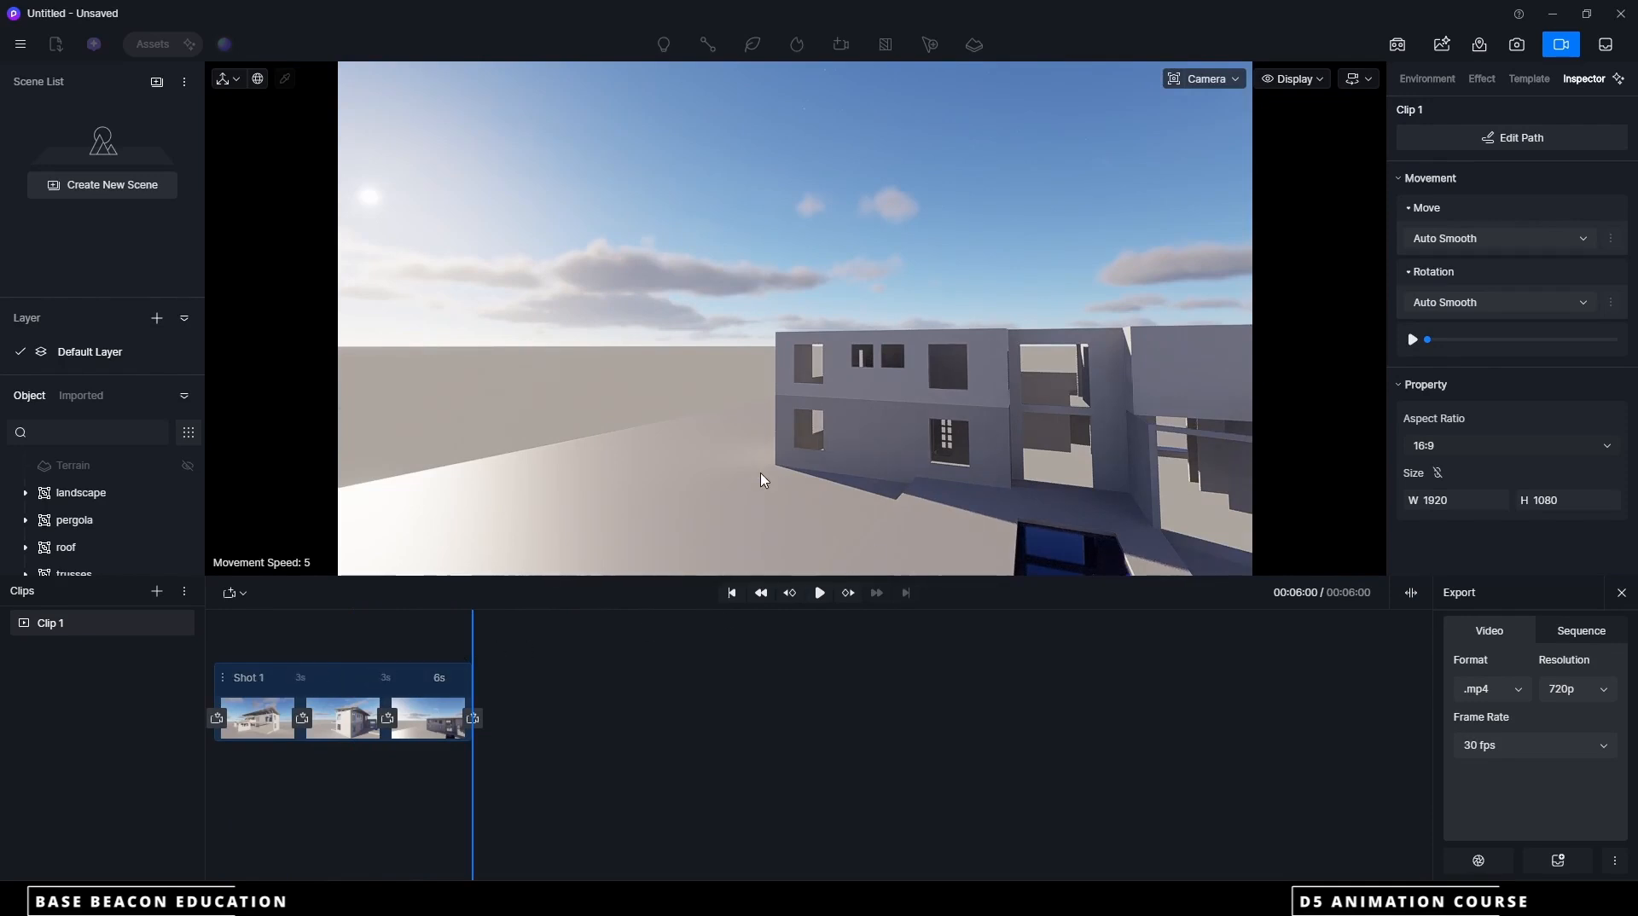
scroll(763, 480, down, 5)
middle_drag(865, 452, 815, 498)
middle_drag(930, 452, 768, 477)
click(474, 719)
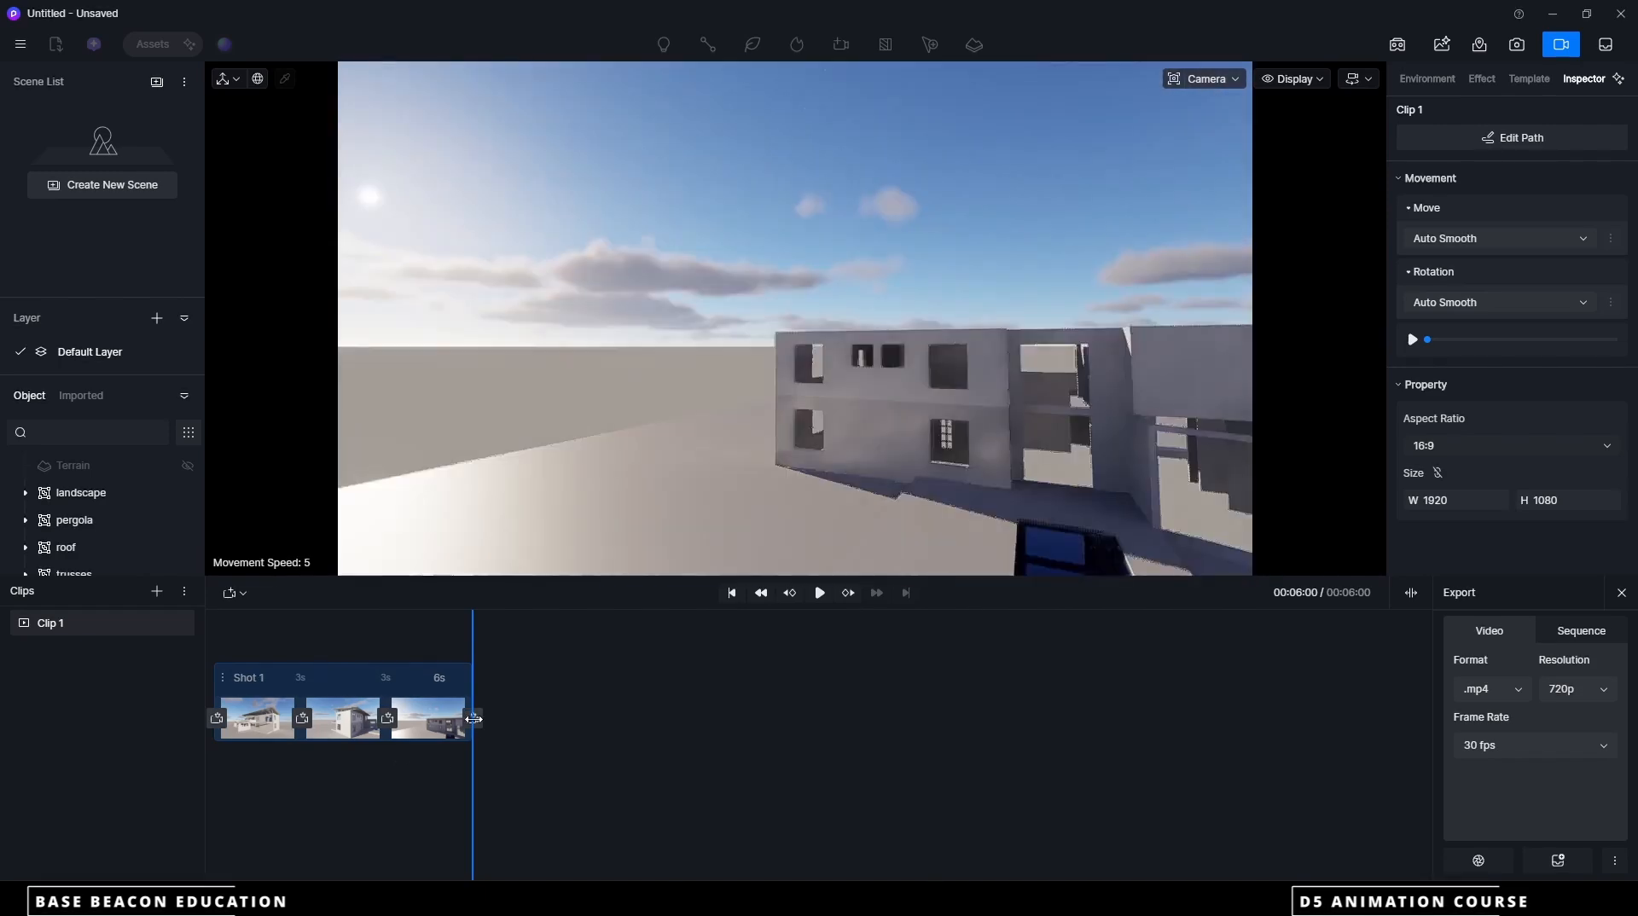
click(474, 719)
Add an elevated rear view and an elevated view from around the house's other side, extending Shot 1 to 15 seconds
scroll(631, 501, down, 5)
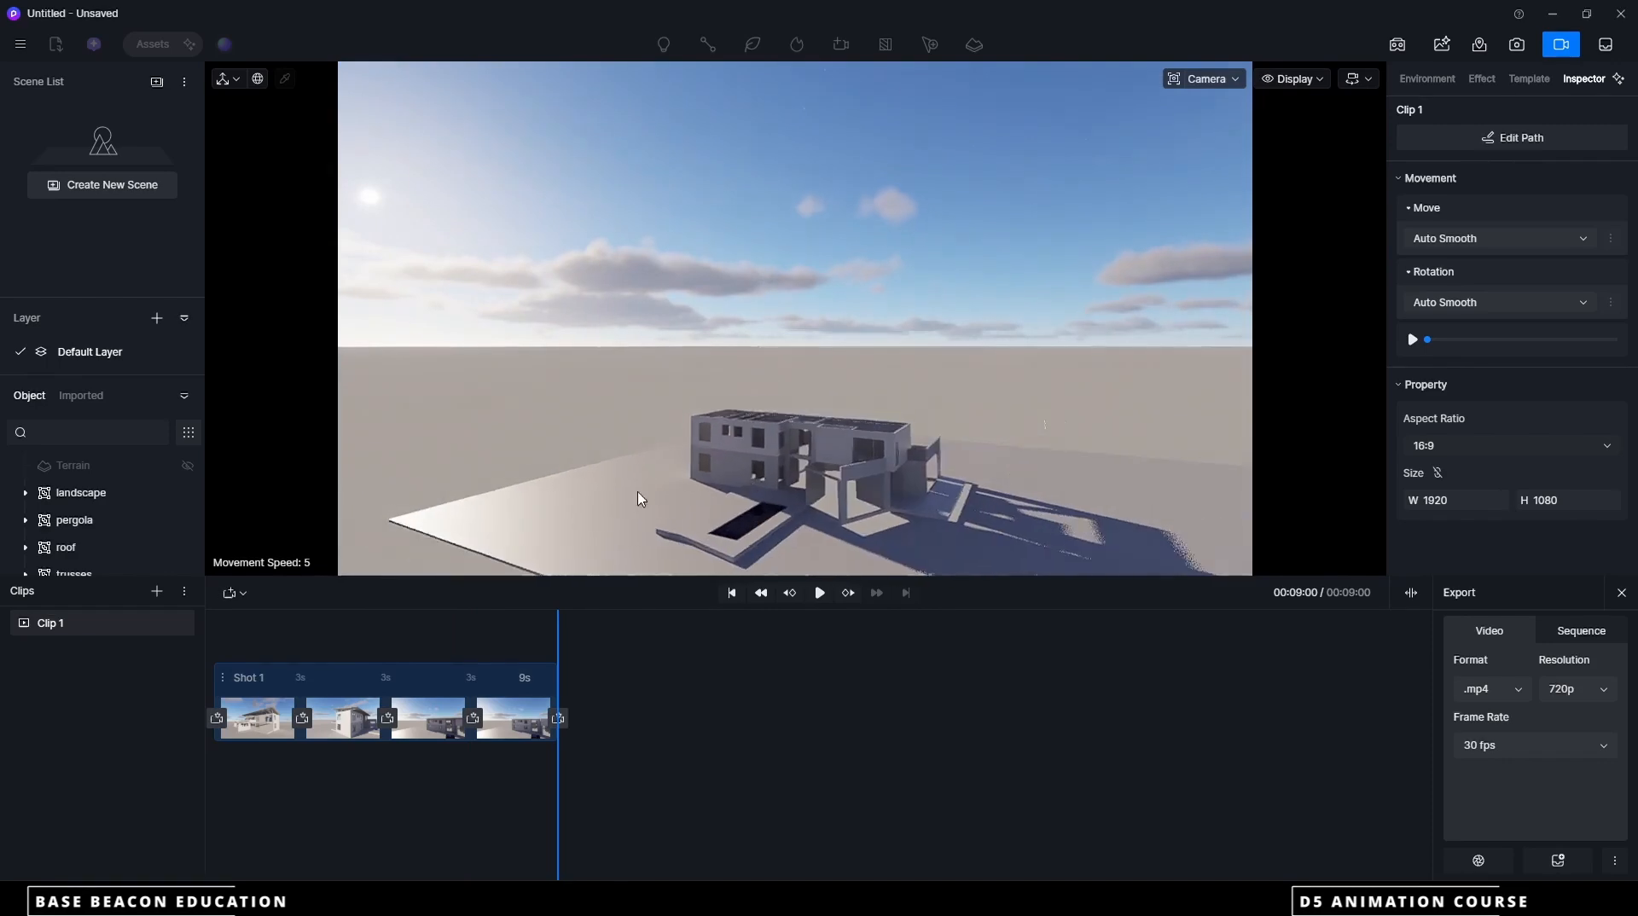
middle_drag(823, 502, 747, 528)
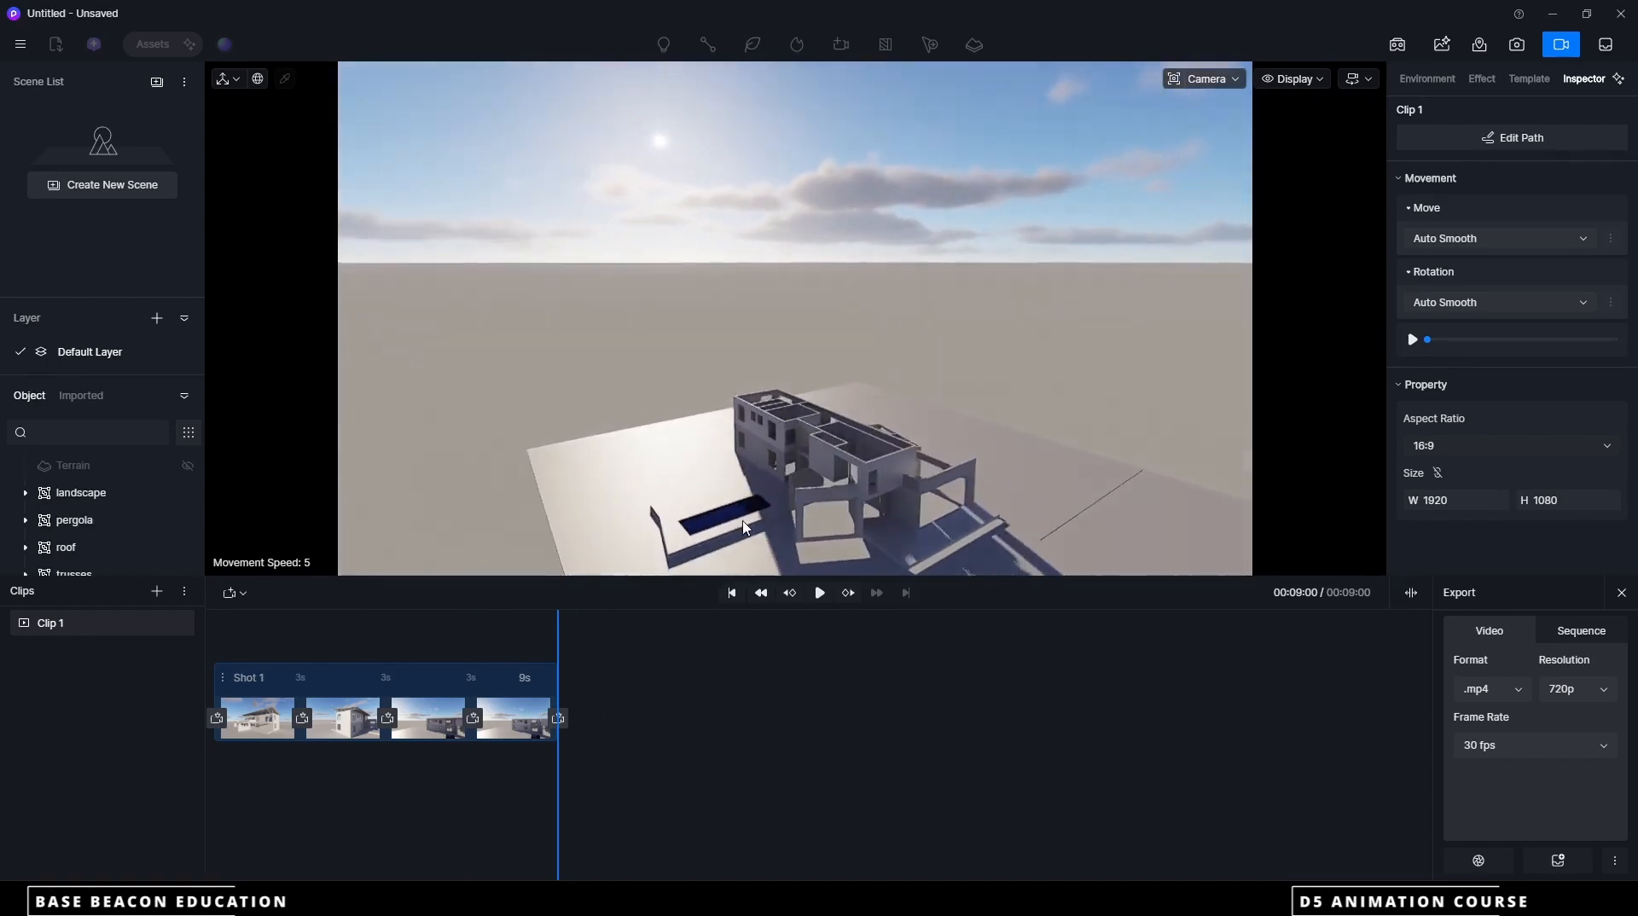
click(559, 719)
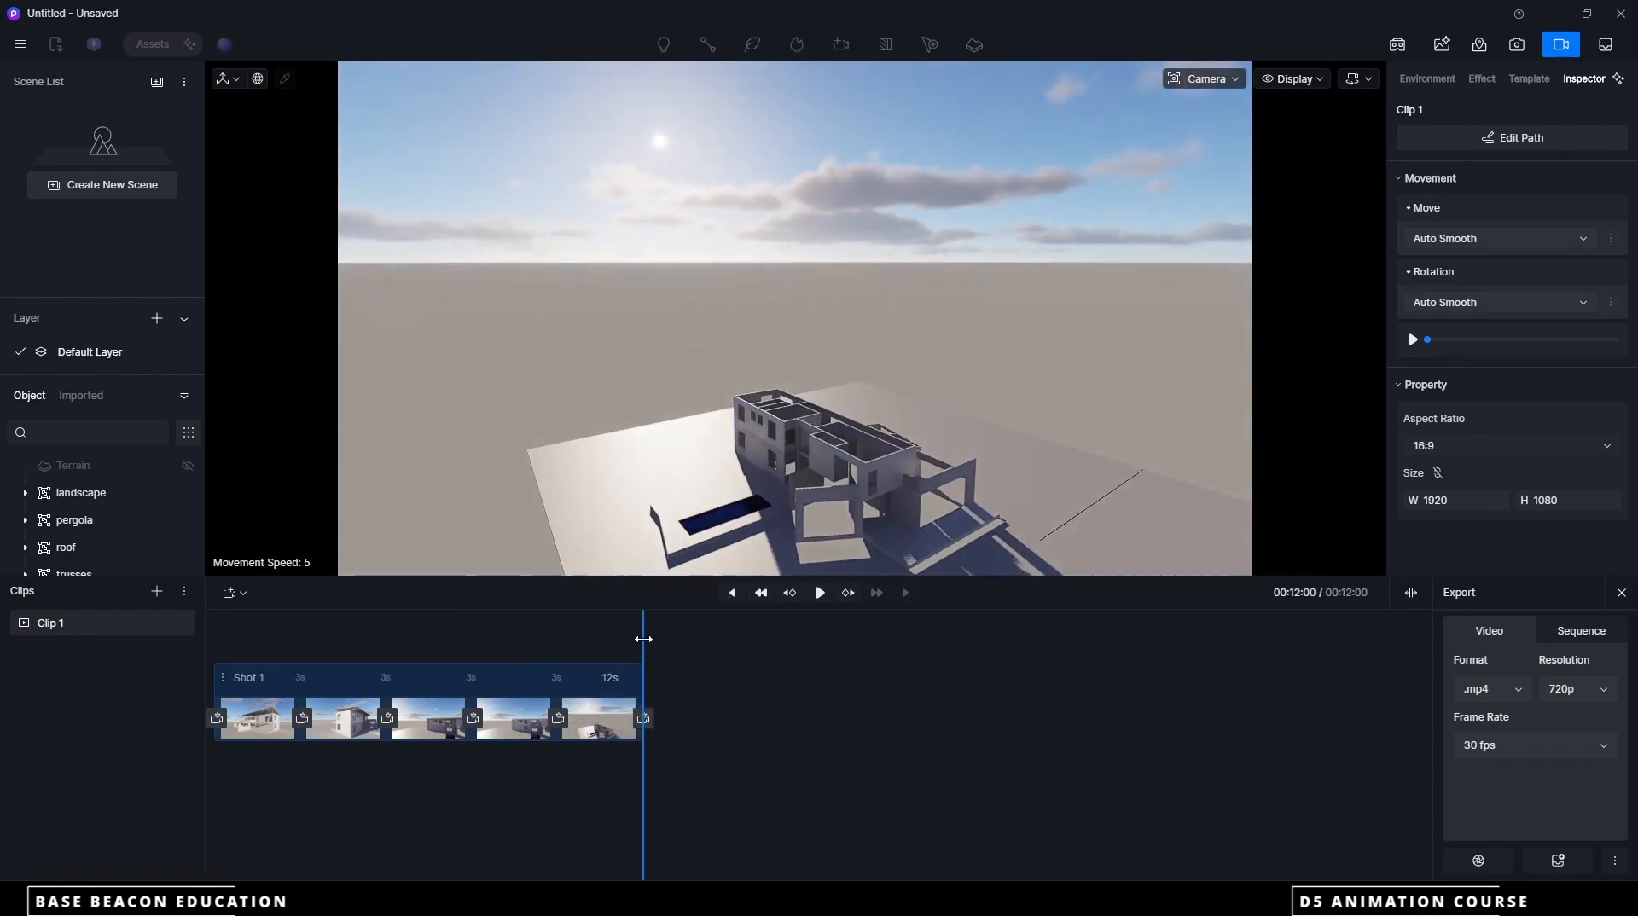
scroll(852, 424, down, 4)
middle_drag(947, 483, 942, 484)
scroll(700, 510, up, 5)
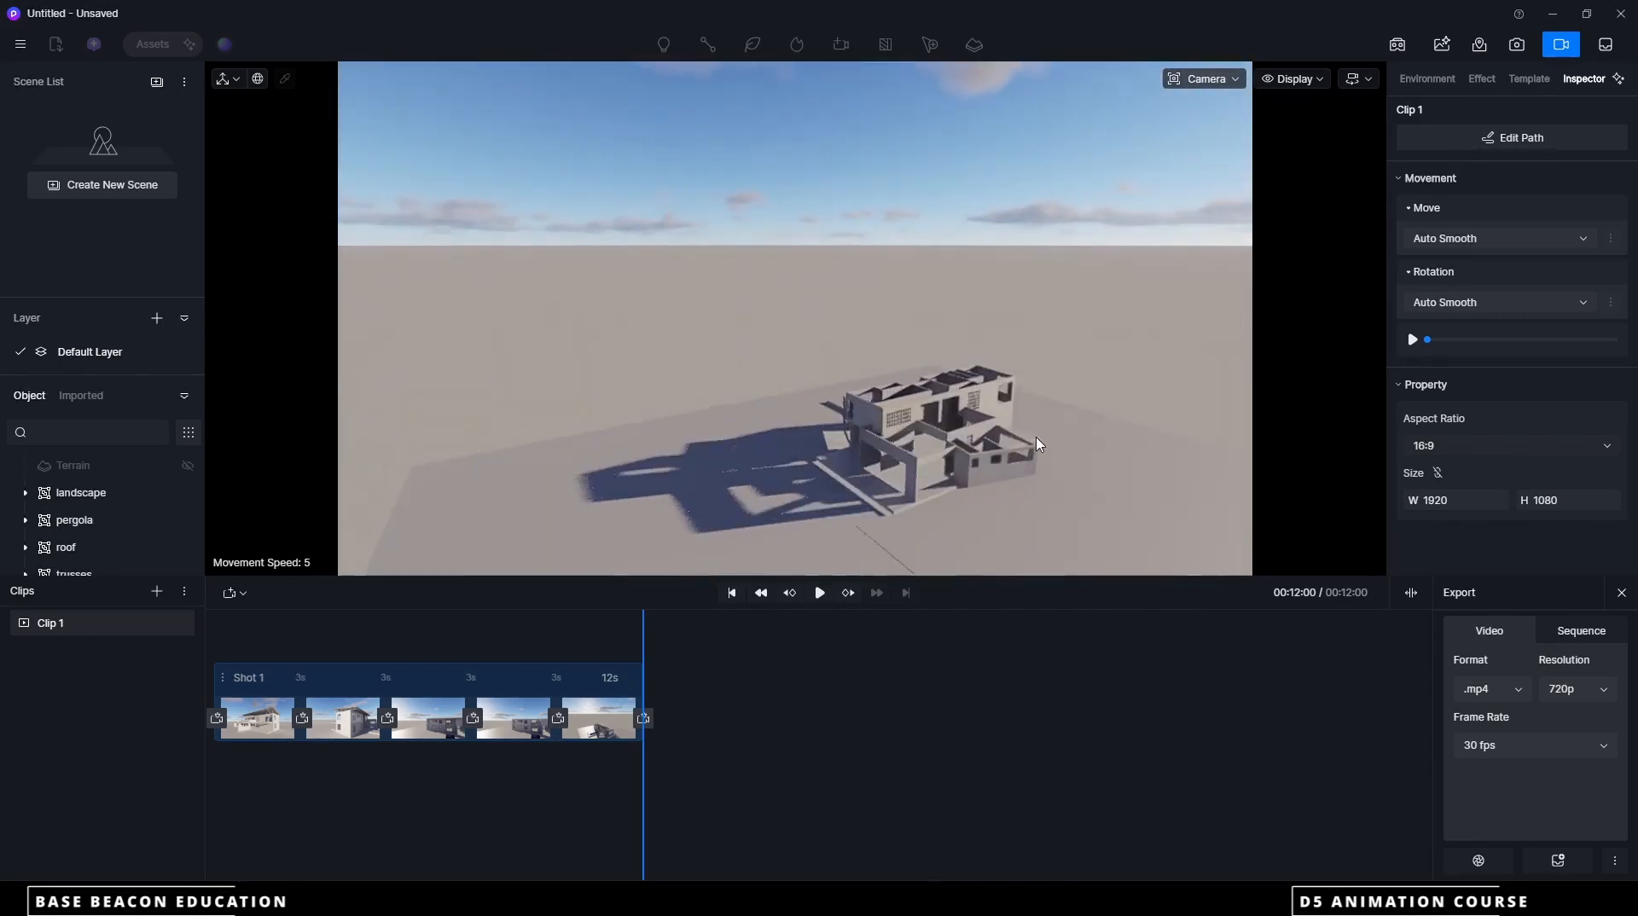
click(645, 720)
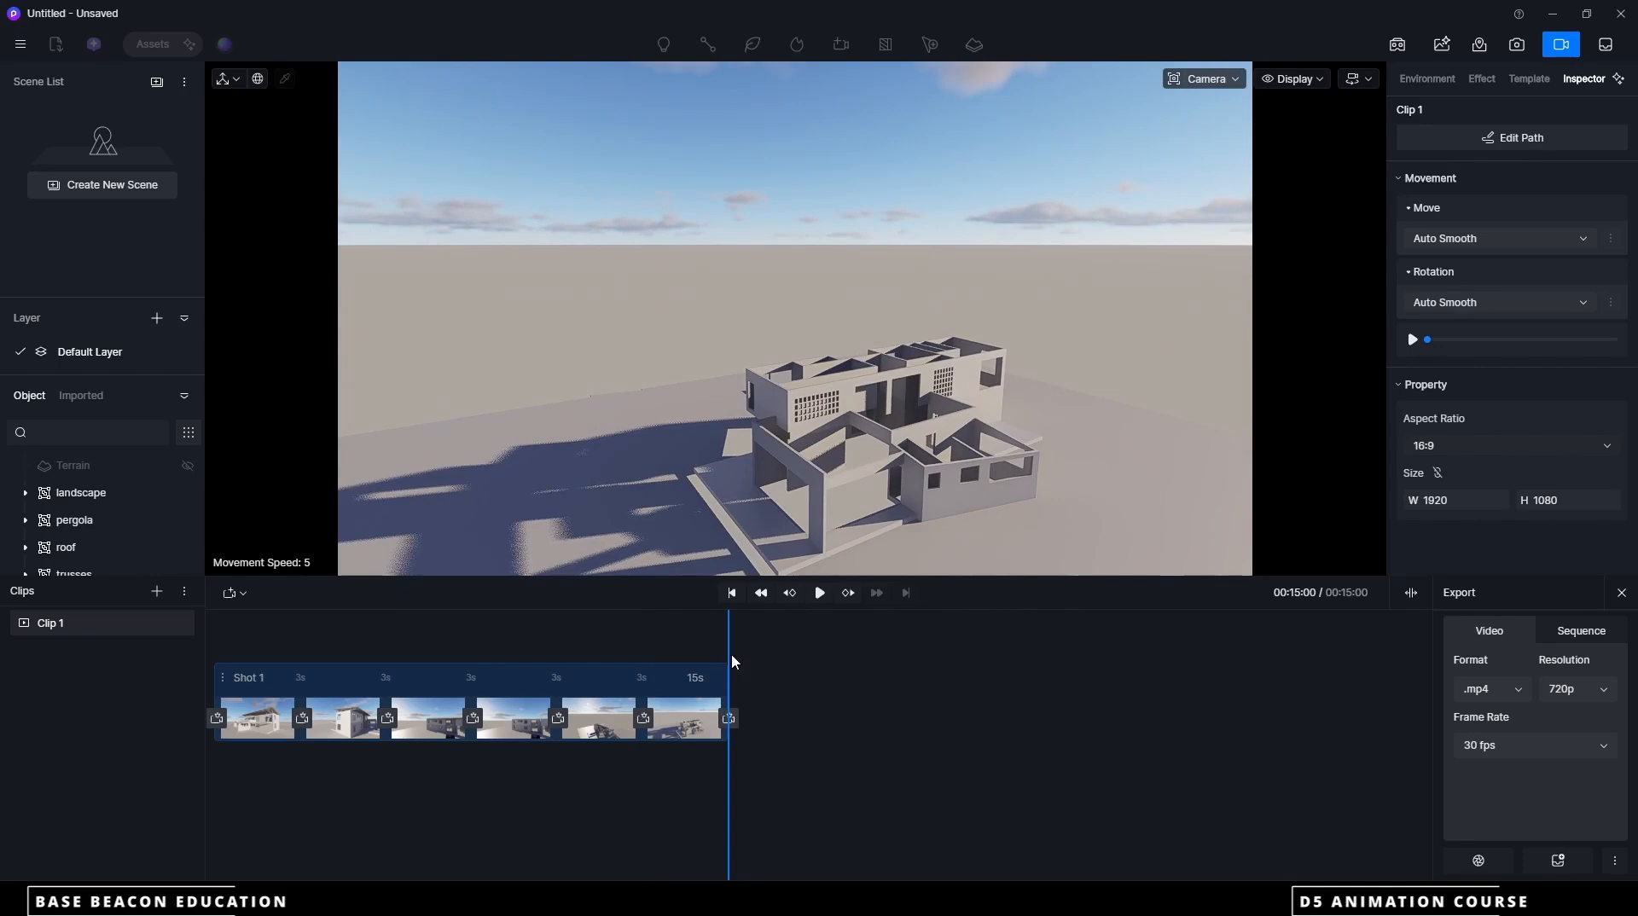
Play the 15-second camera path from the start to check it against the construction animation clips
click(1411, 594)
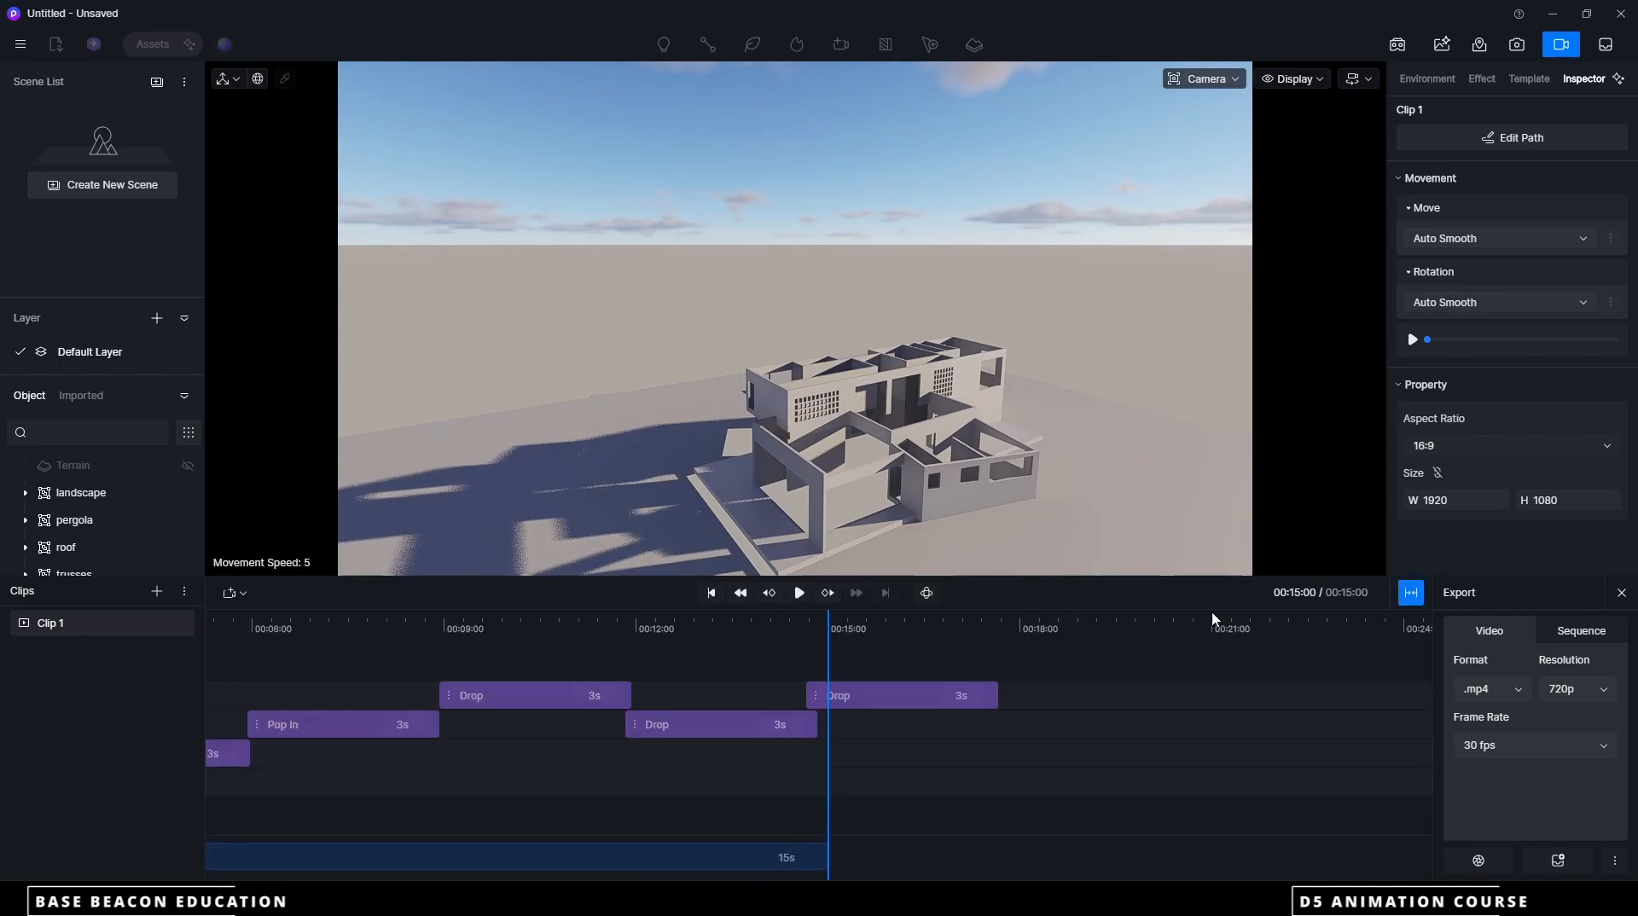
drag(830, 641, 162, 645)
click(799, 593)
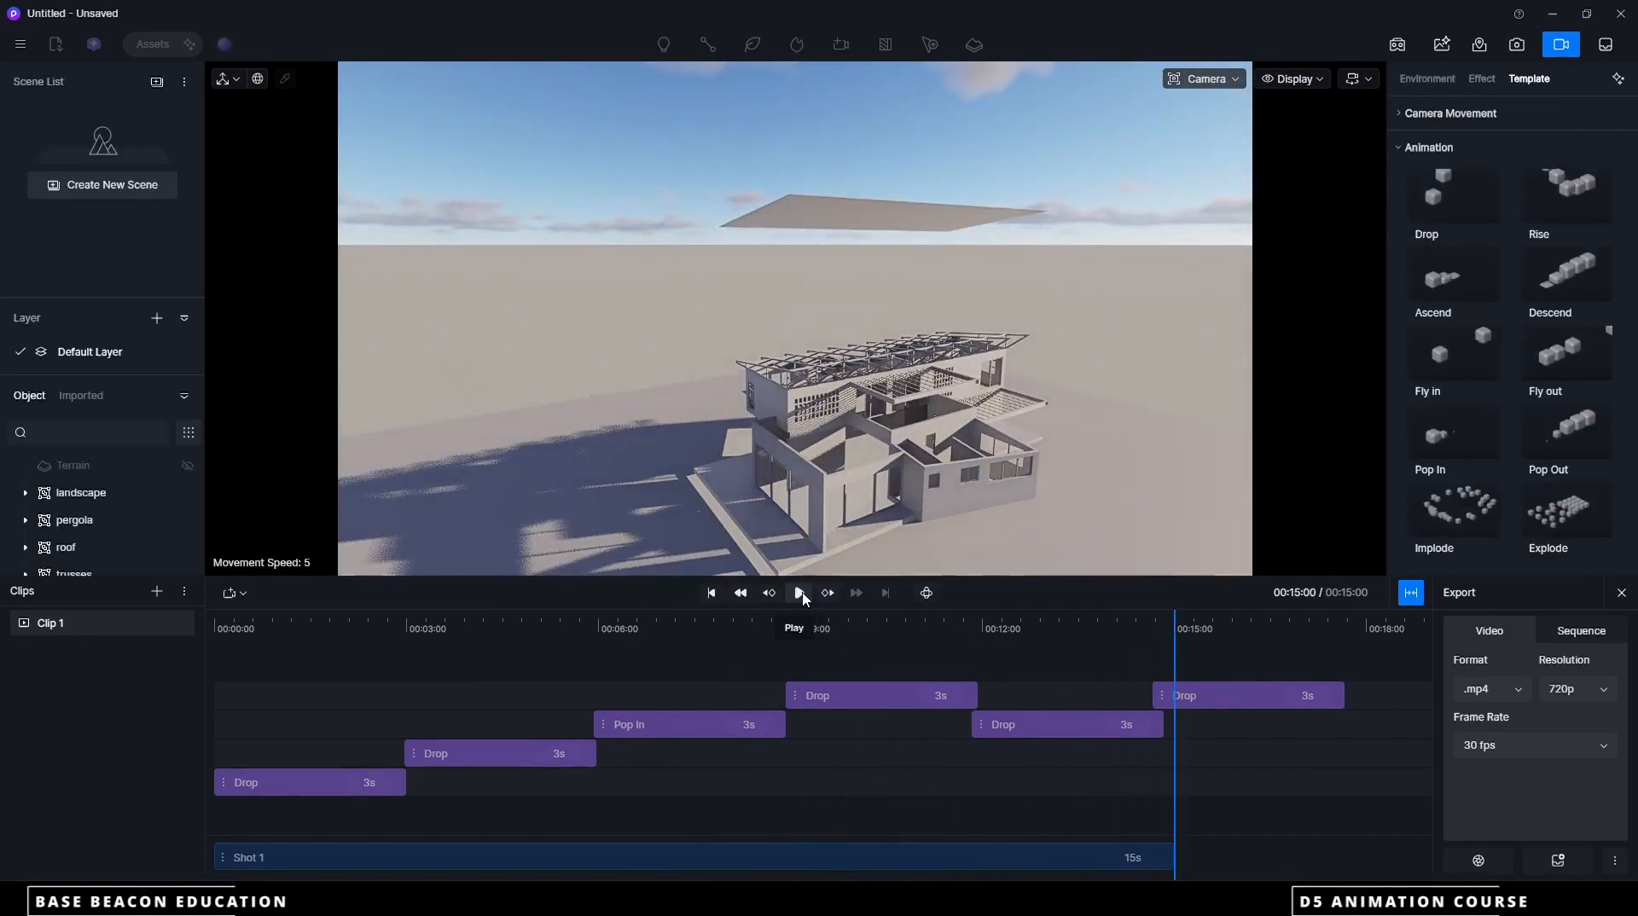
Add two more elevated views circling towards the front of the house, extending Shot 1 to 21 seconds
click(1412, 598)
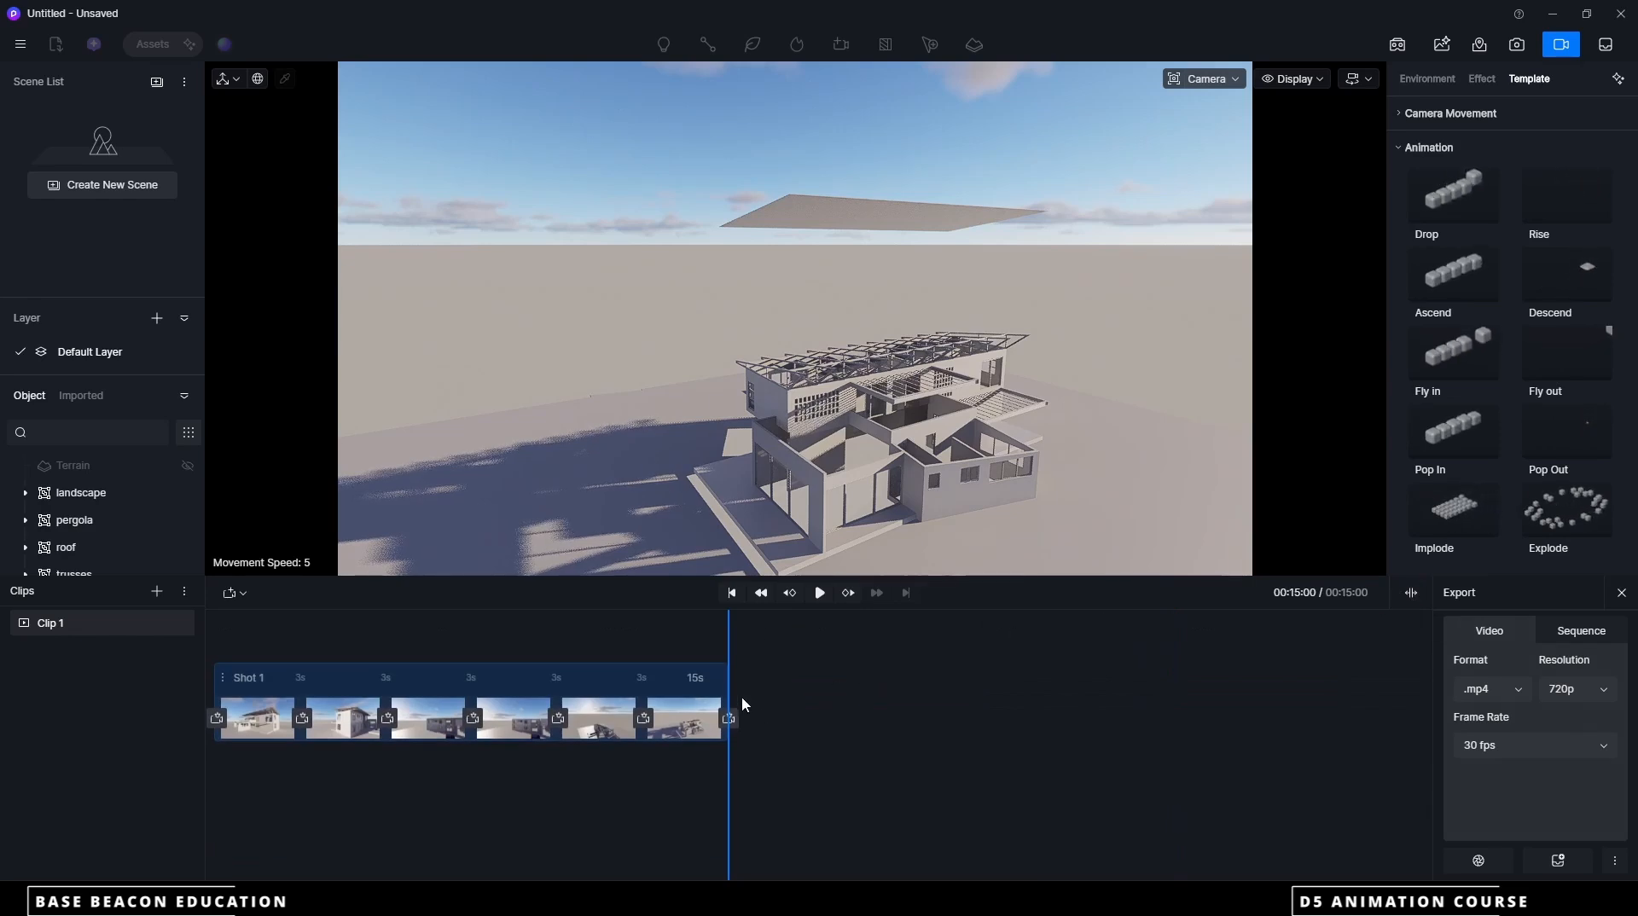
middle_drag(909, 473, 907, 472)
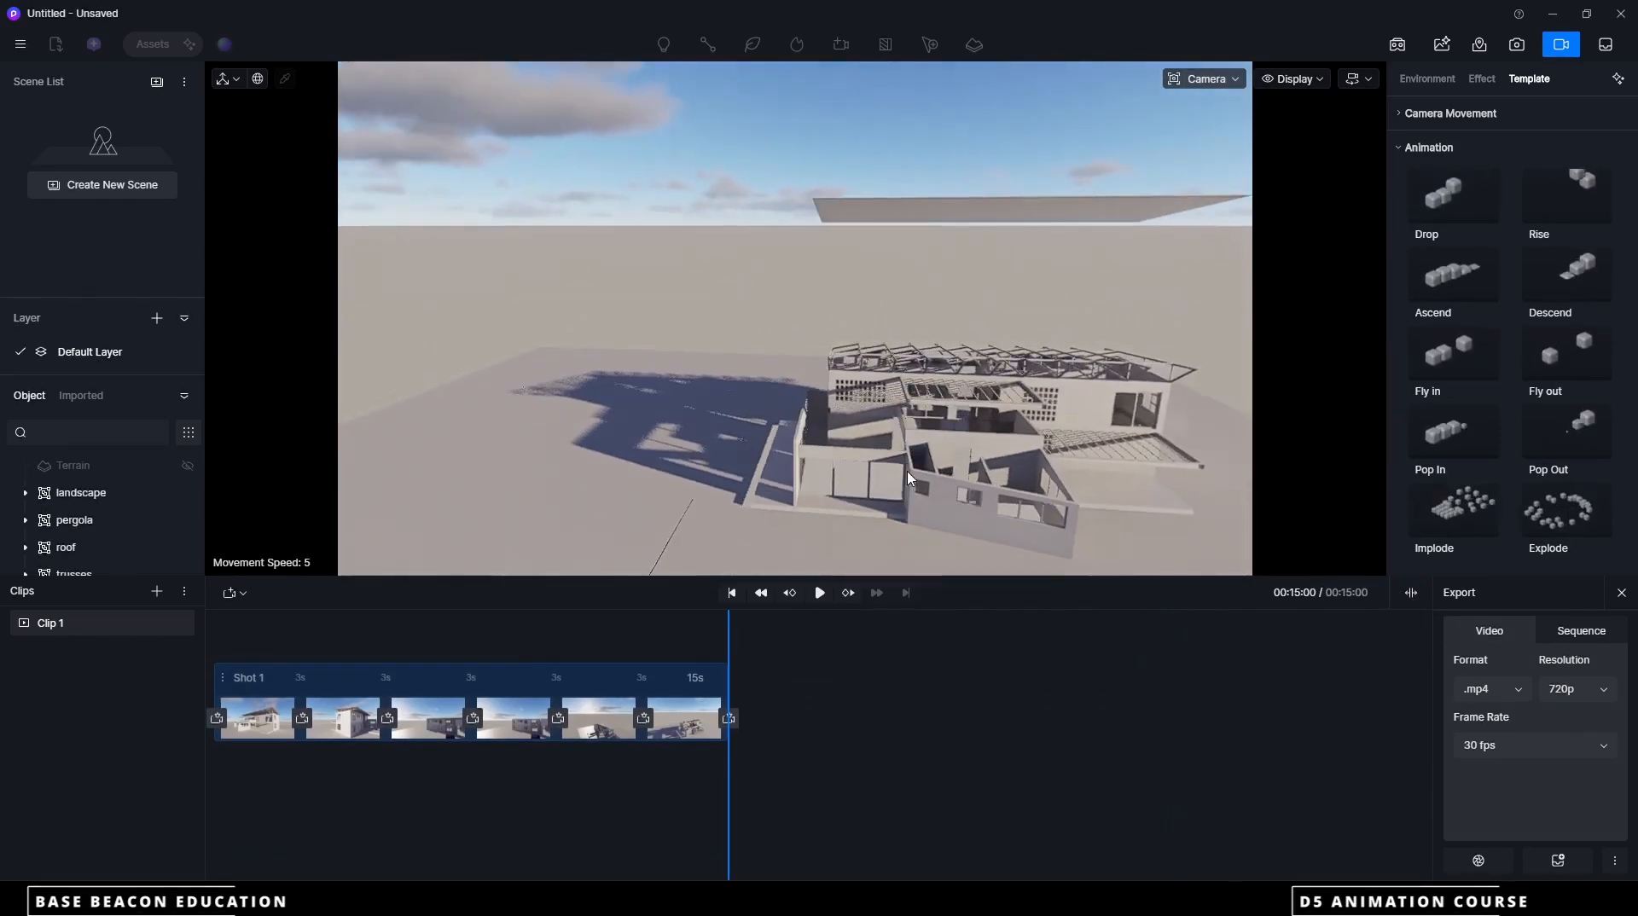
click(730, 719)
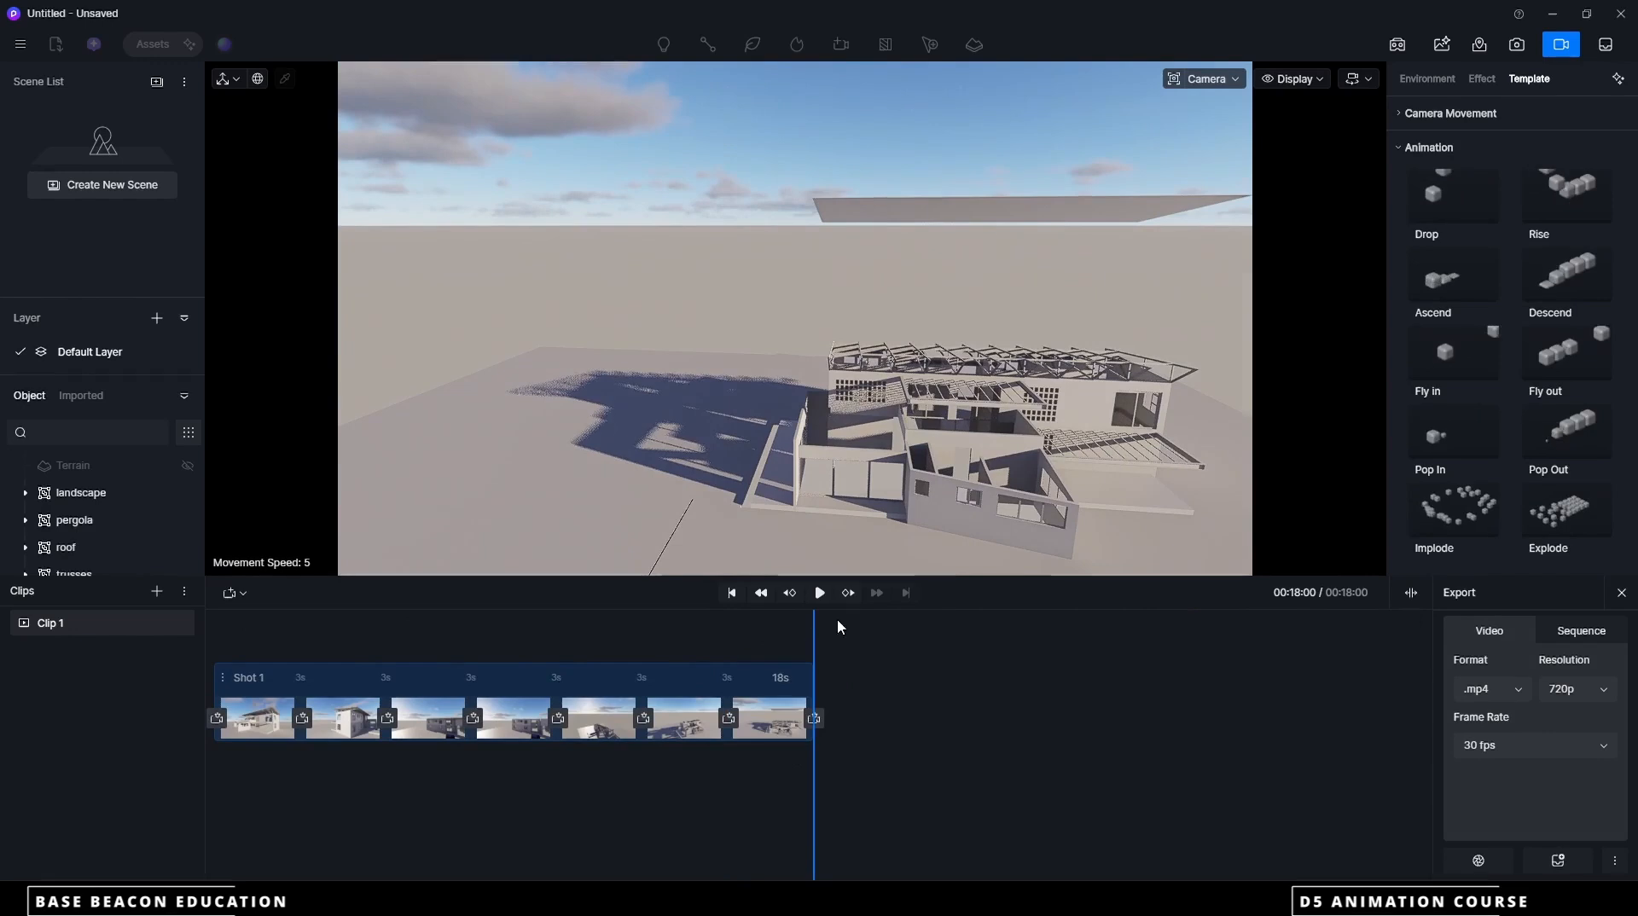
middle_drag(718, 473, 972, 547)
click(815, 719)
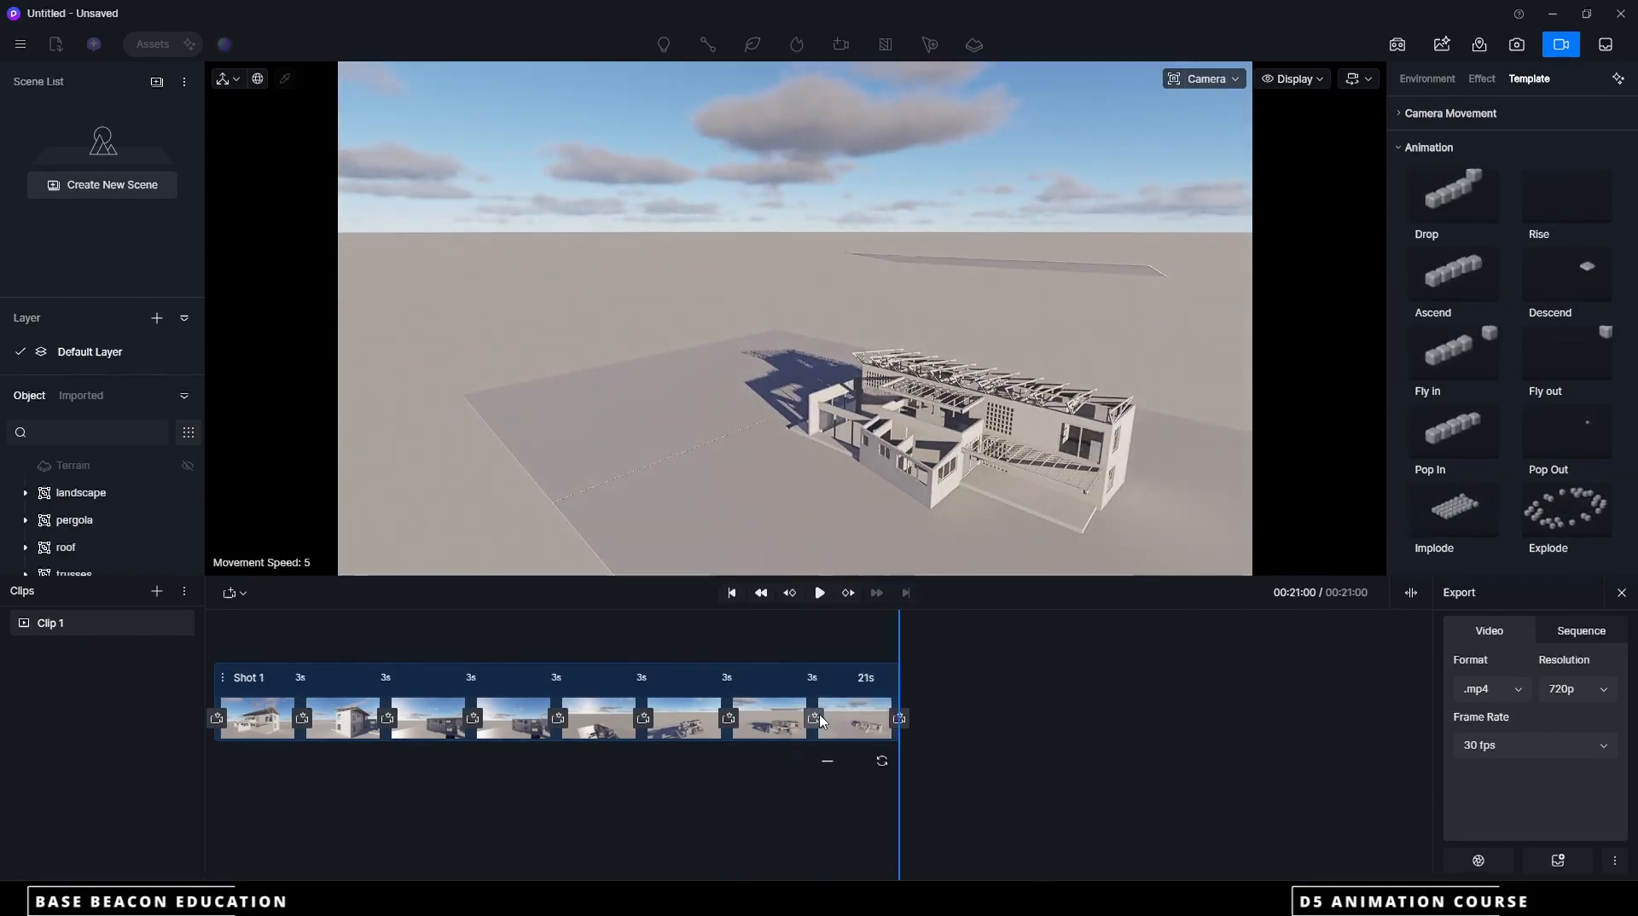
Add a closer elevated front-corner view, extending Shot 1 to 24 seconds, and play the shot from the start
middle_drag(743, 435, 950, 423)
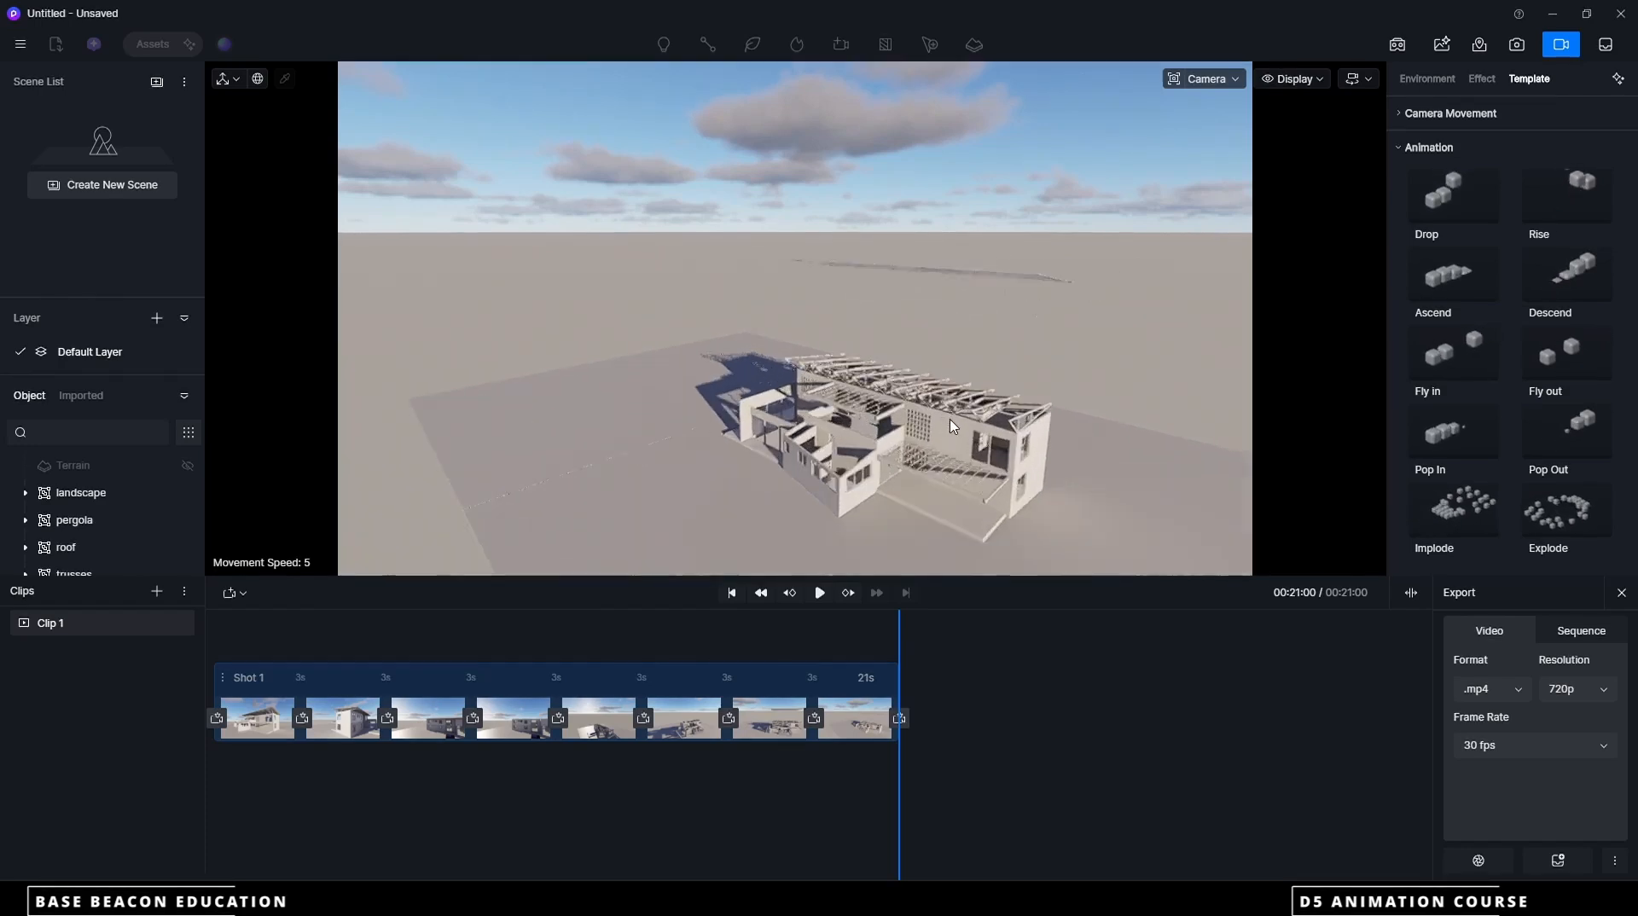
scroll(949, 425, up, 5)
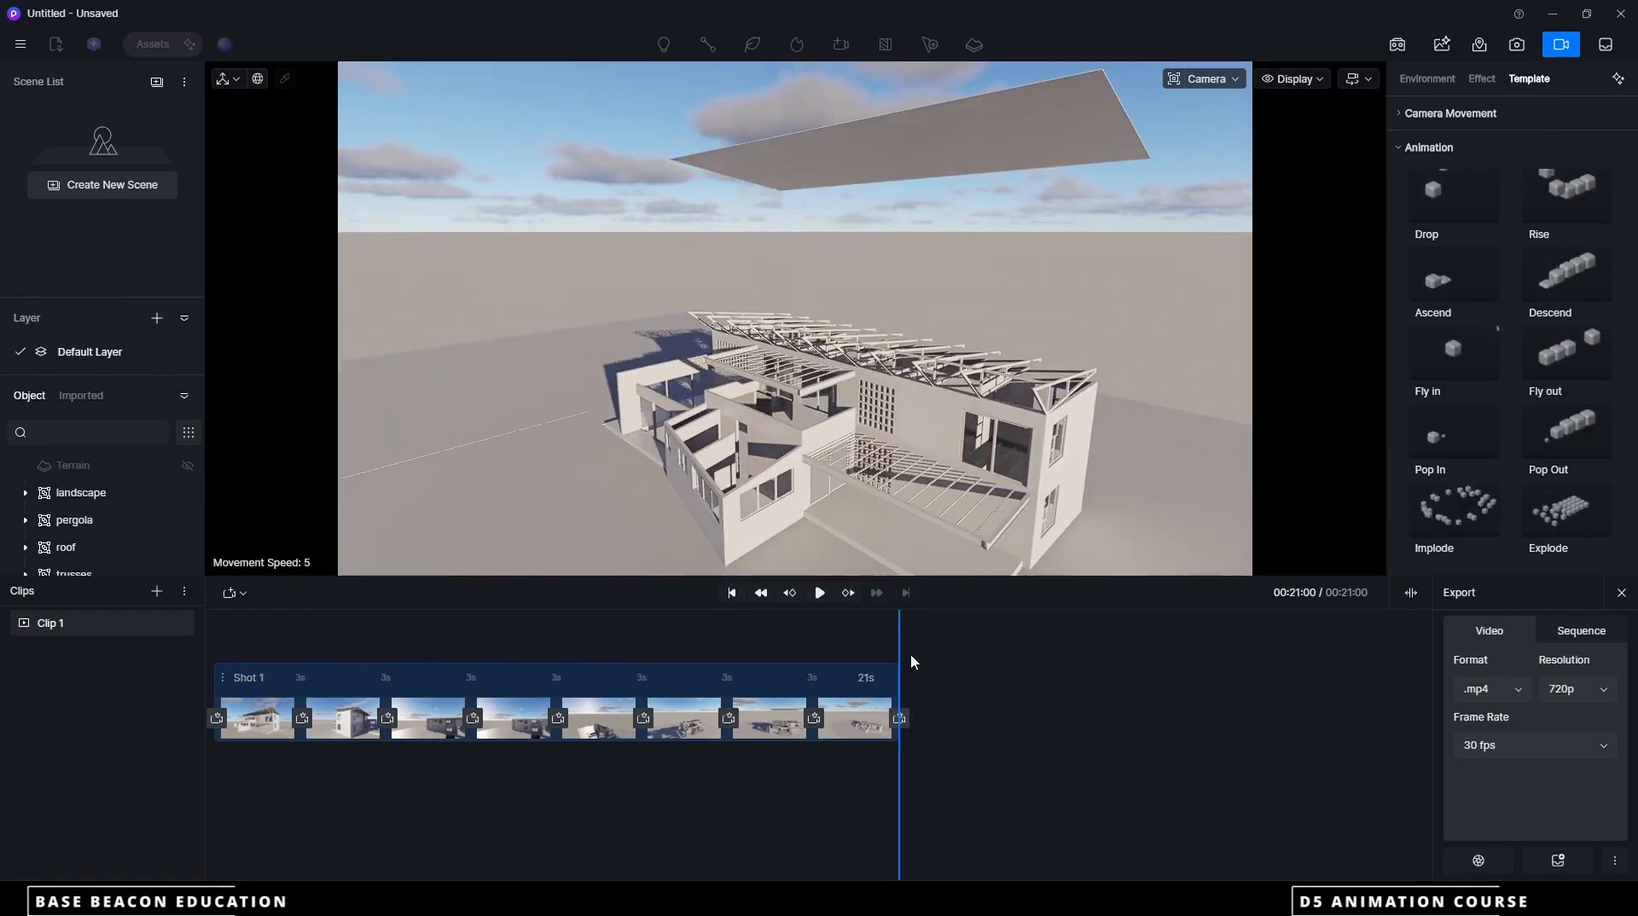
click(899, 720)
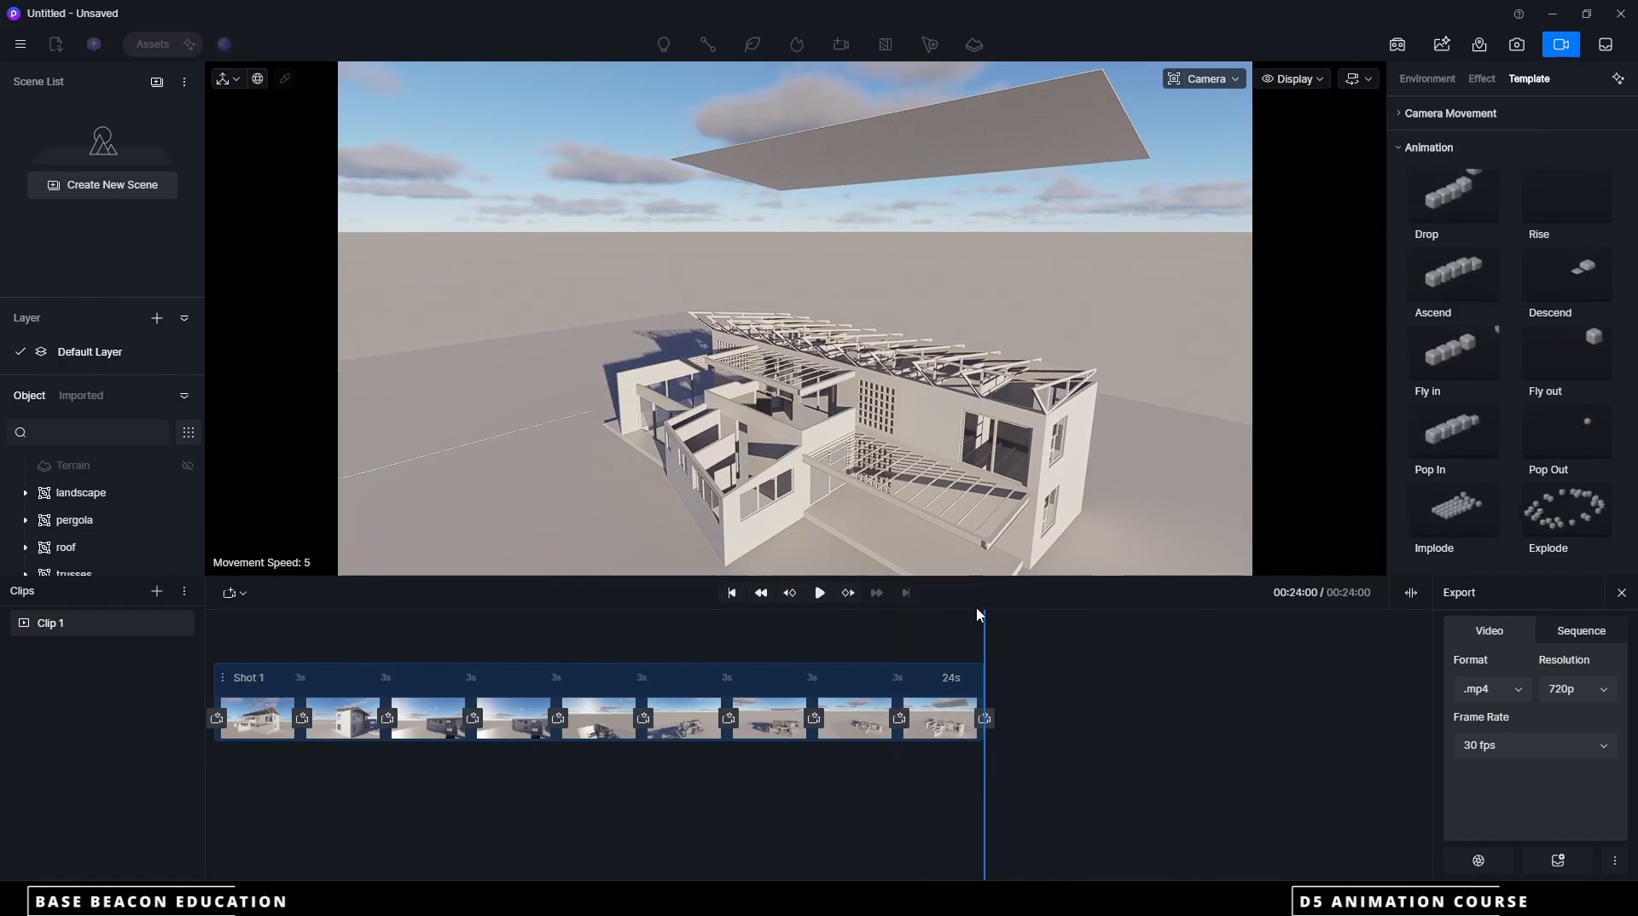
drag(985, 616, 207, 630)
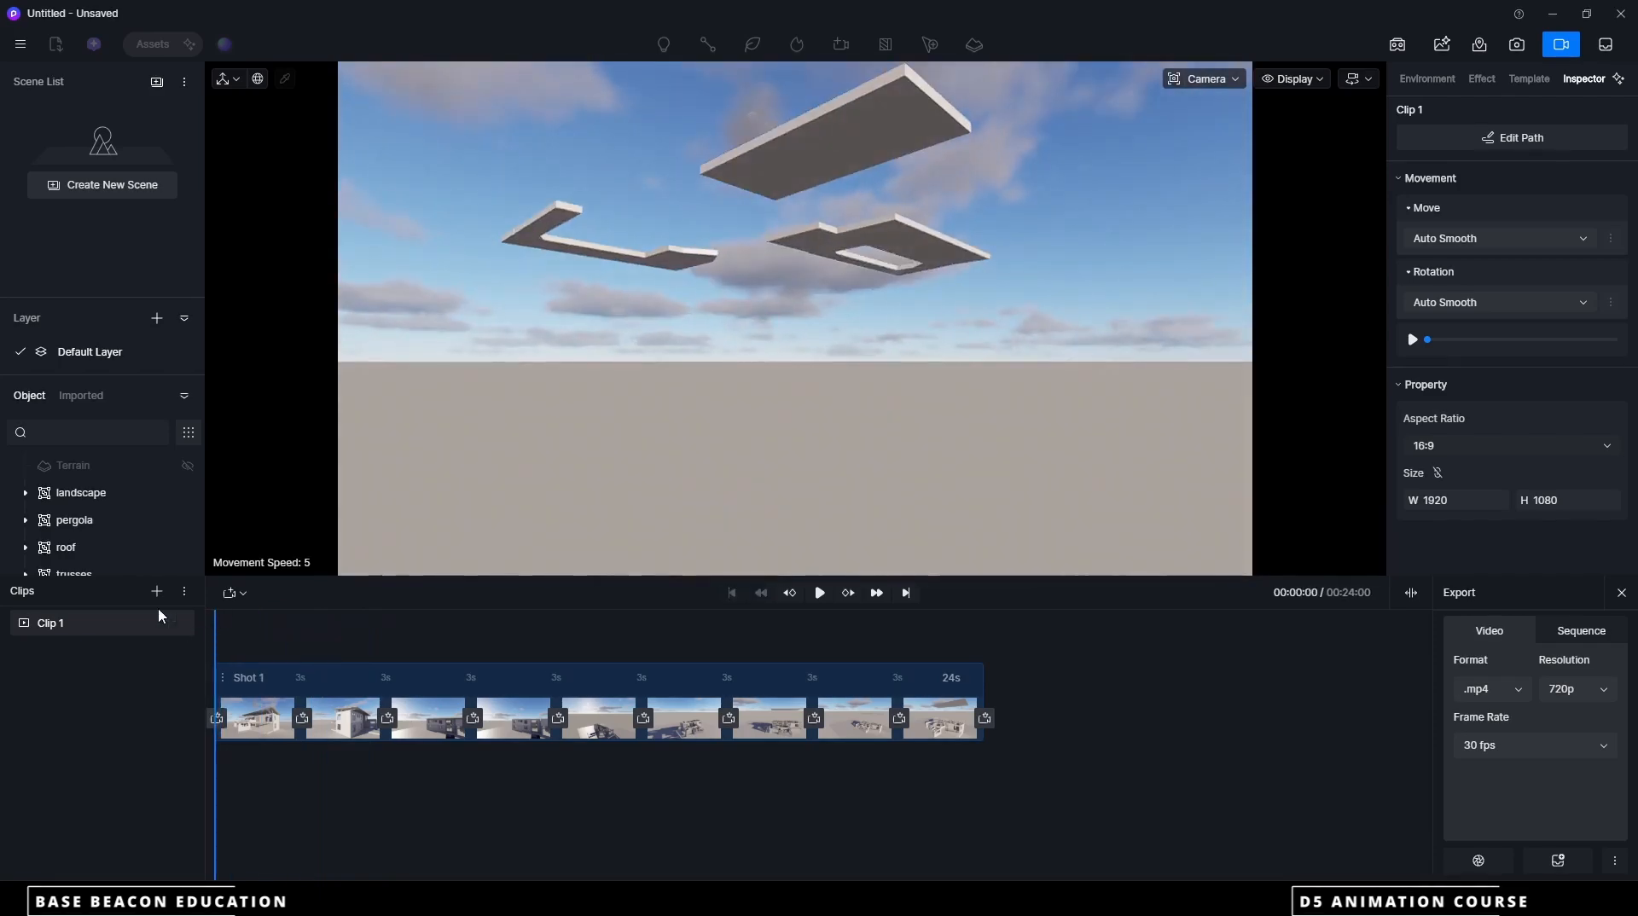
click(819, 593)
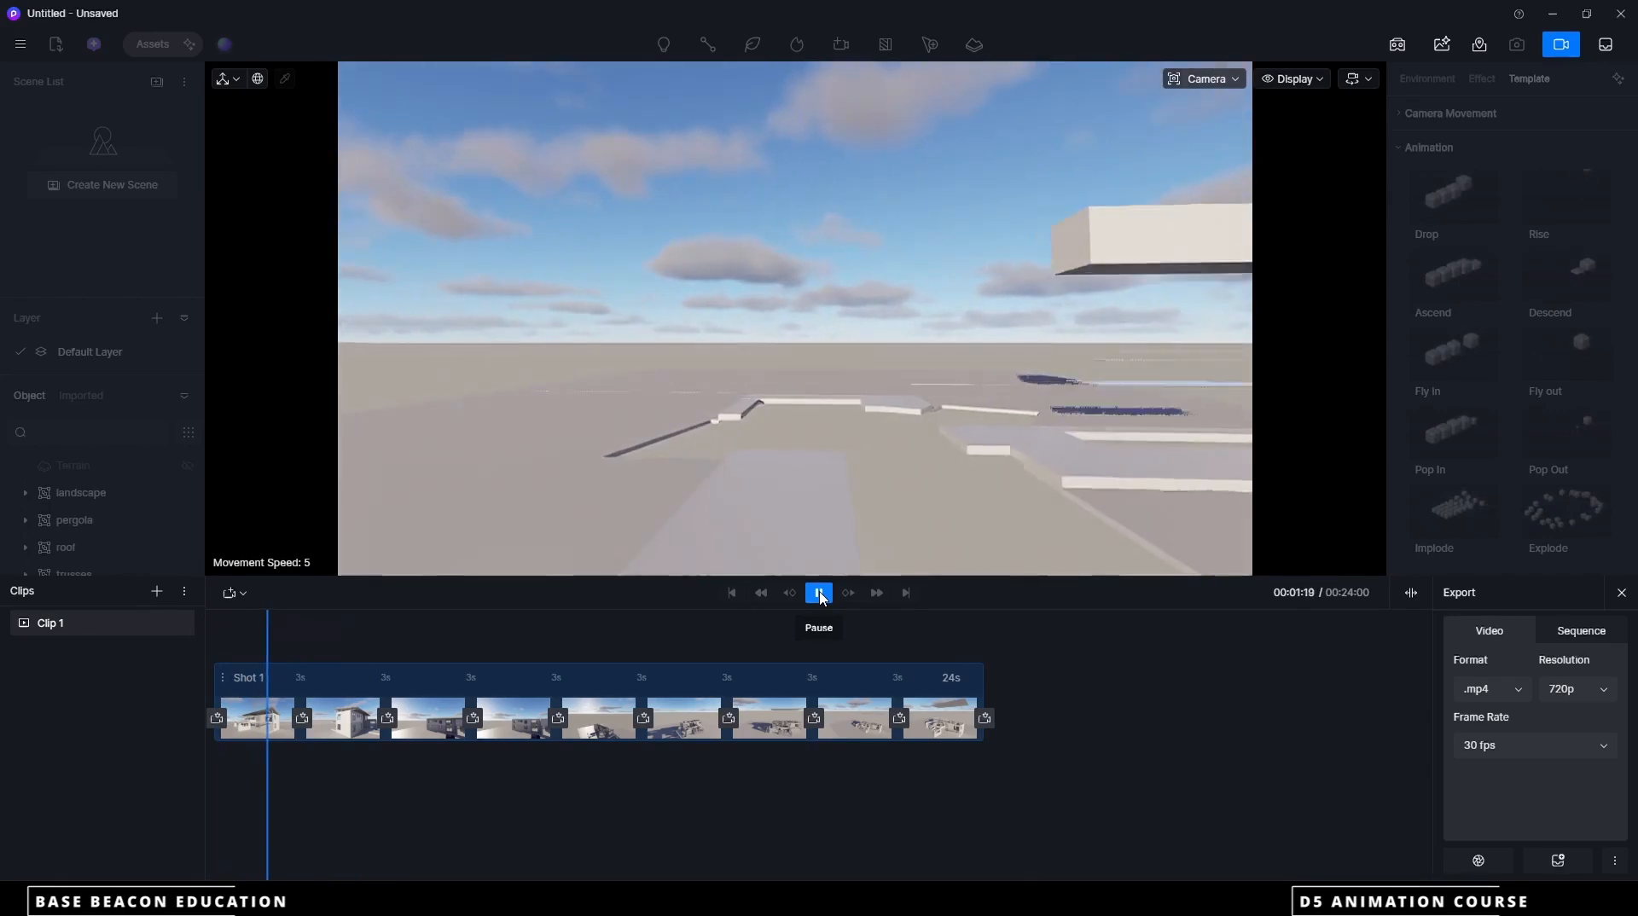